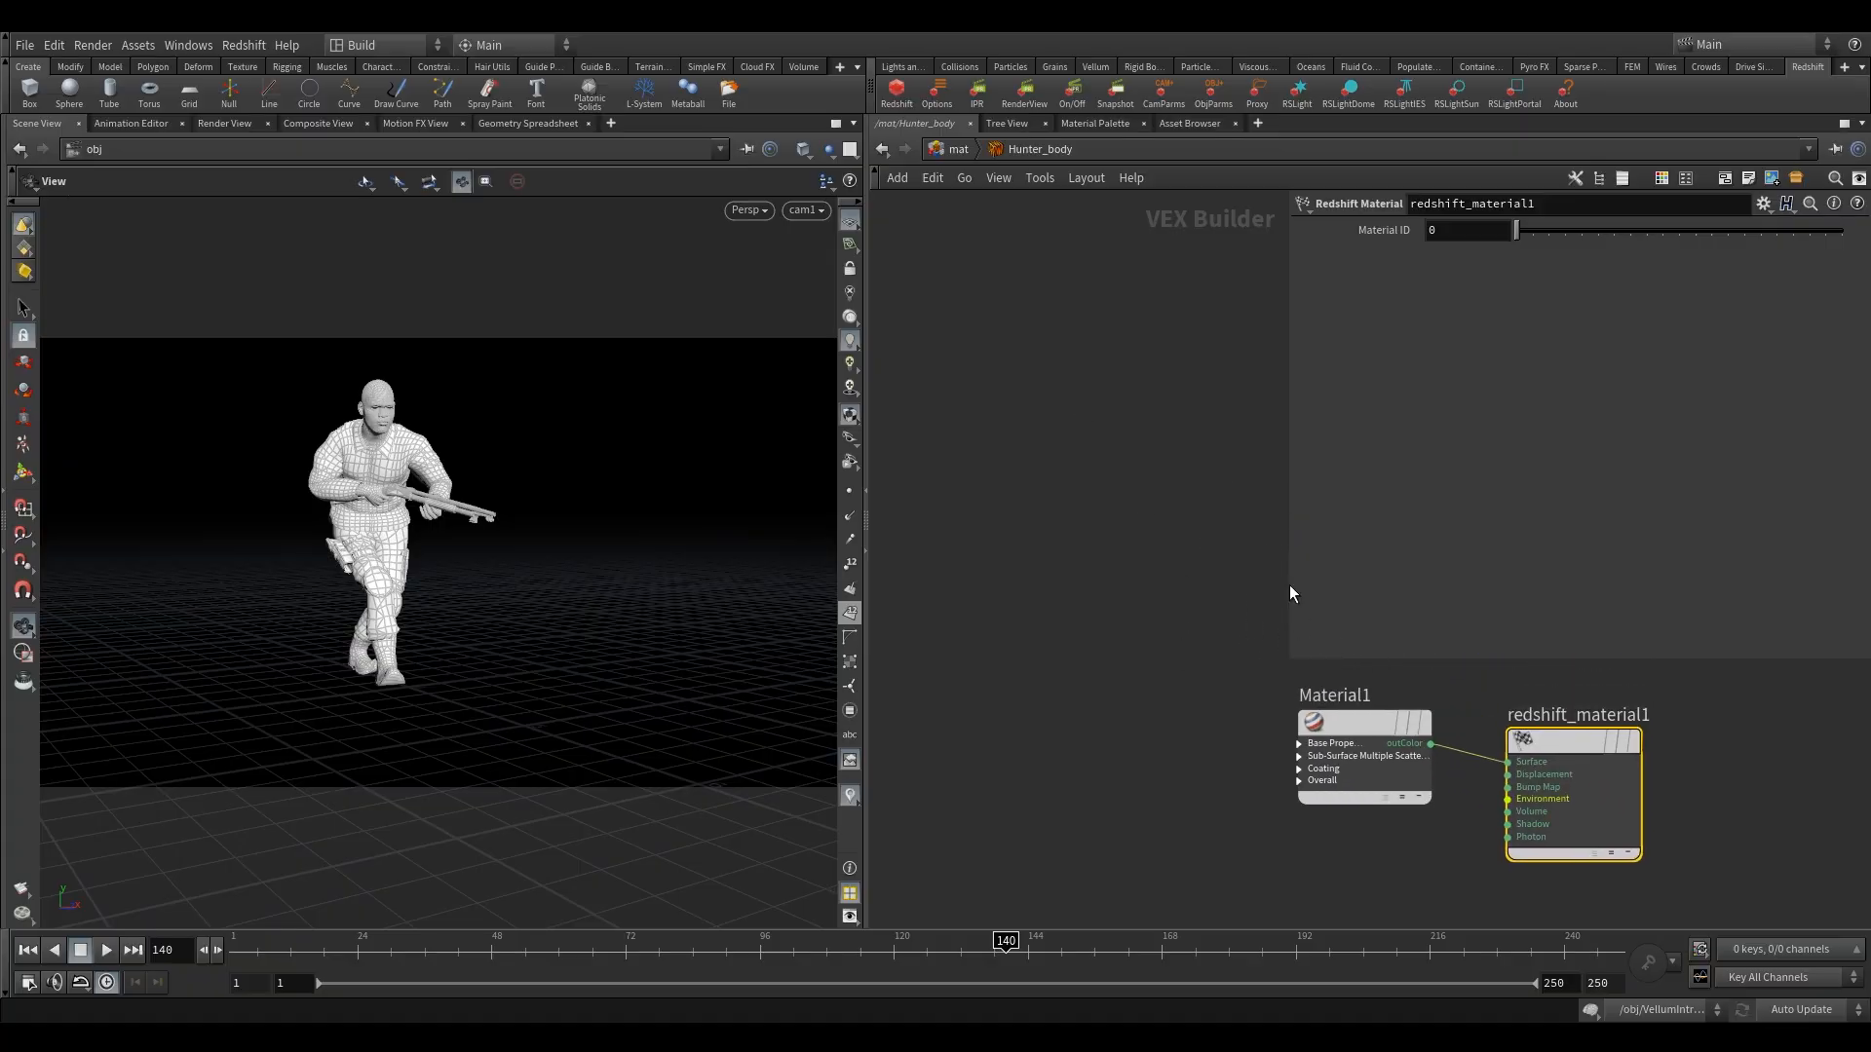
Place the redshift_material1 node directly beside Material1 and expand Material1's Base Properties inputs.
drag(1289, 584, 1487, 590)
middle_drag(1384, 617, 1195, 373)
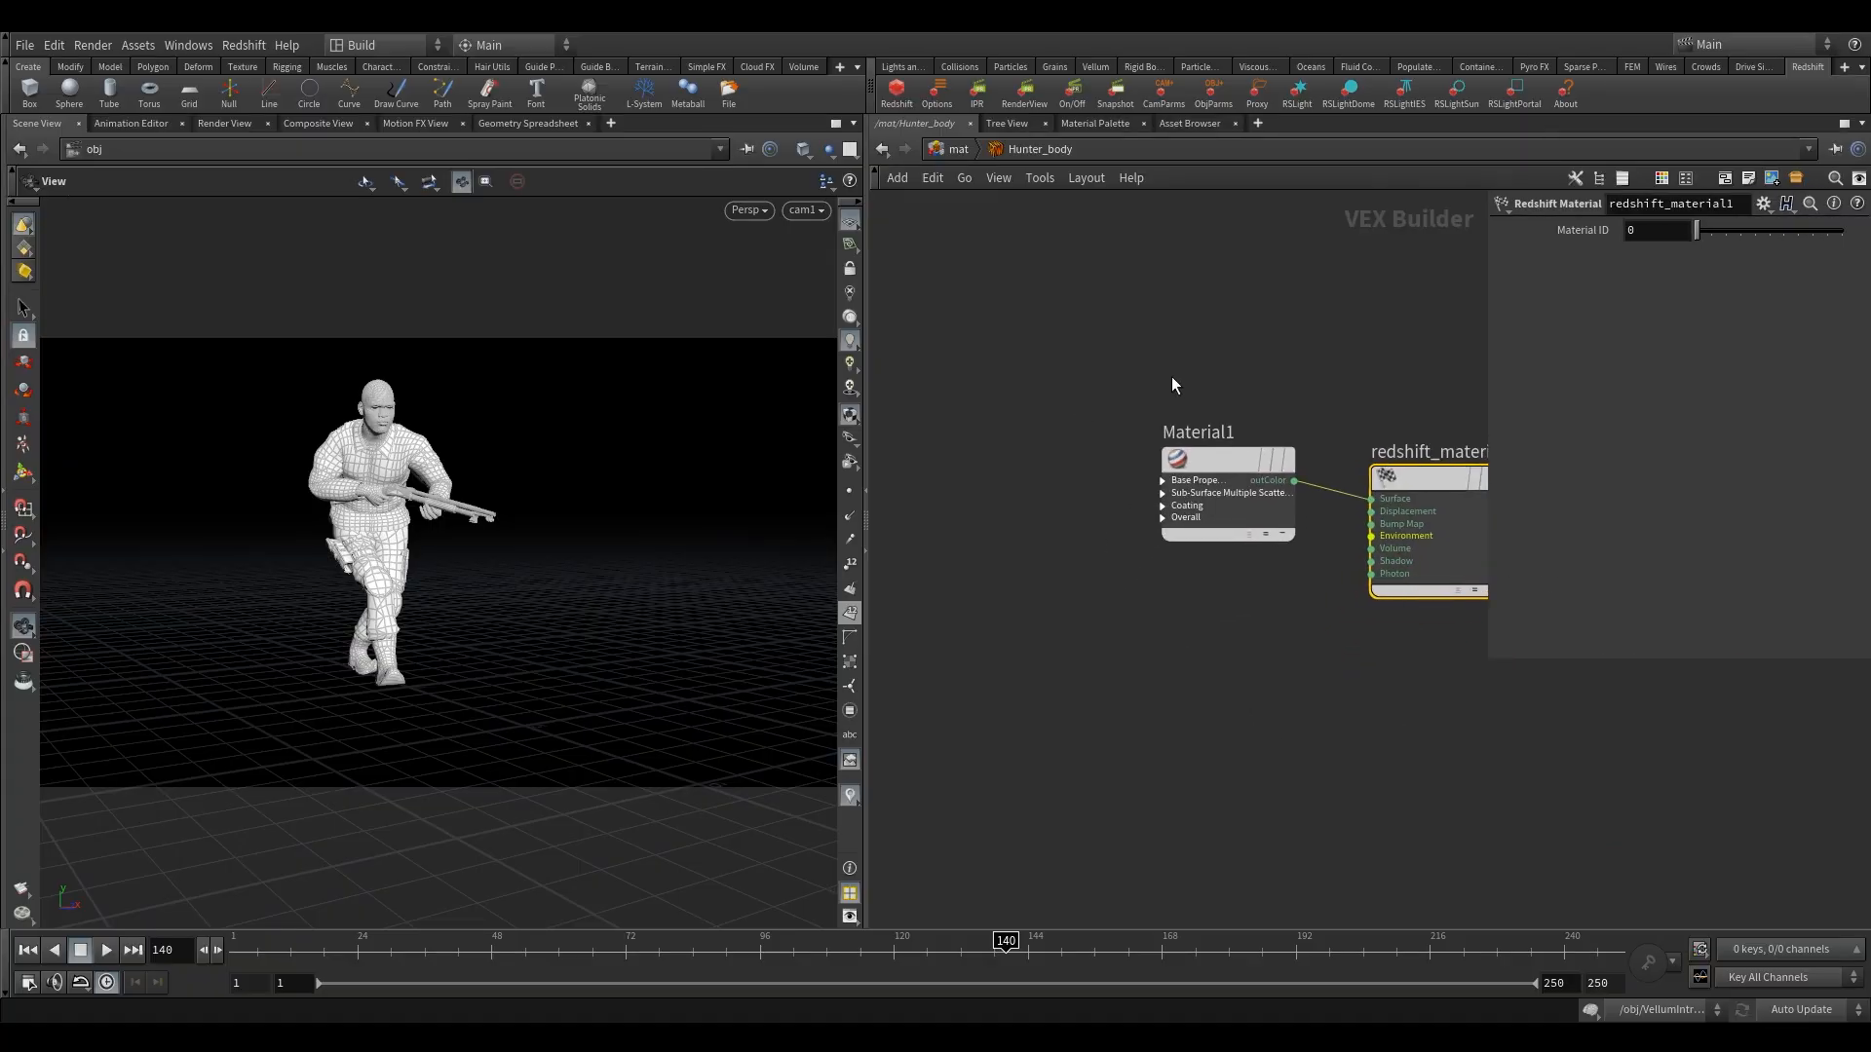
drag(1418, 485, 1384, 456)
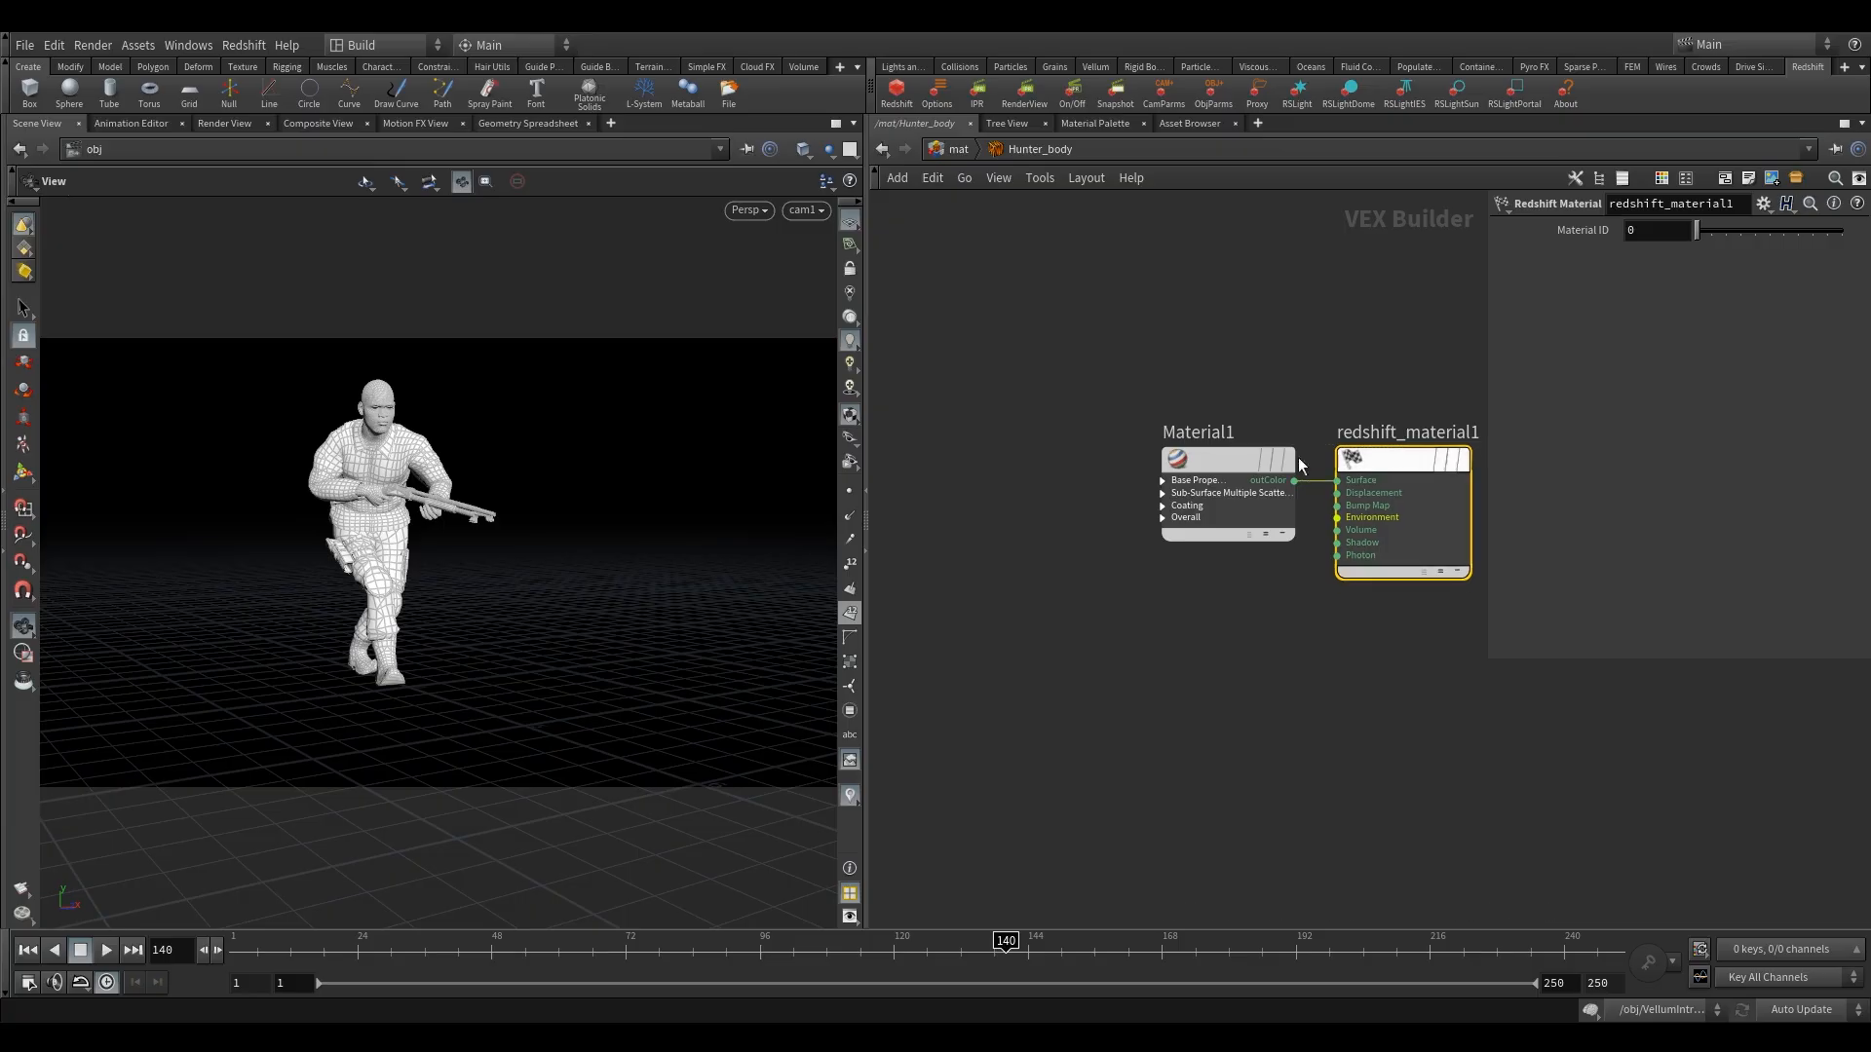
click(1058, 483)
middle_drag(1058, 484, 1088, 500)
click(1193, 497)
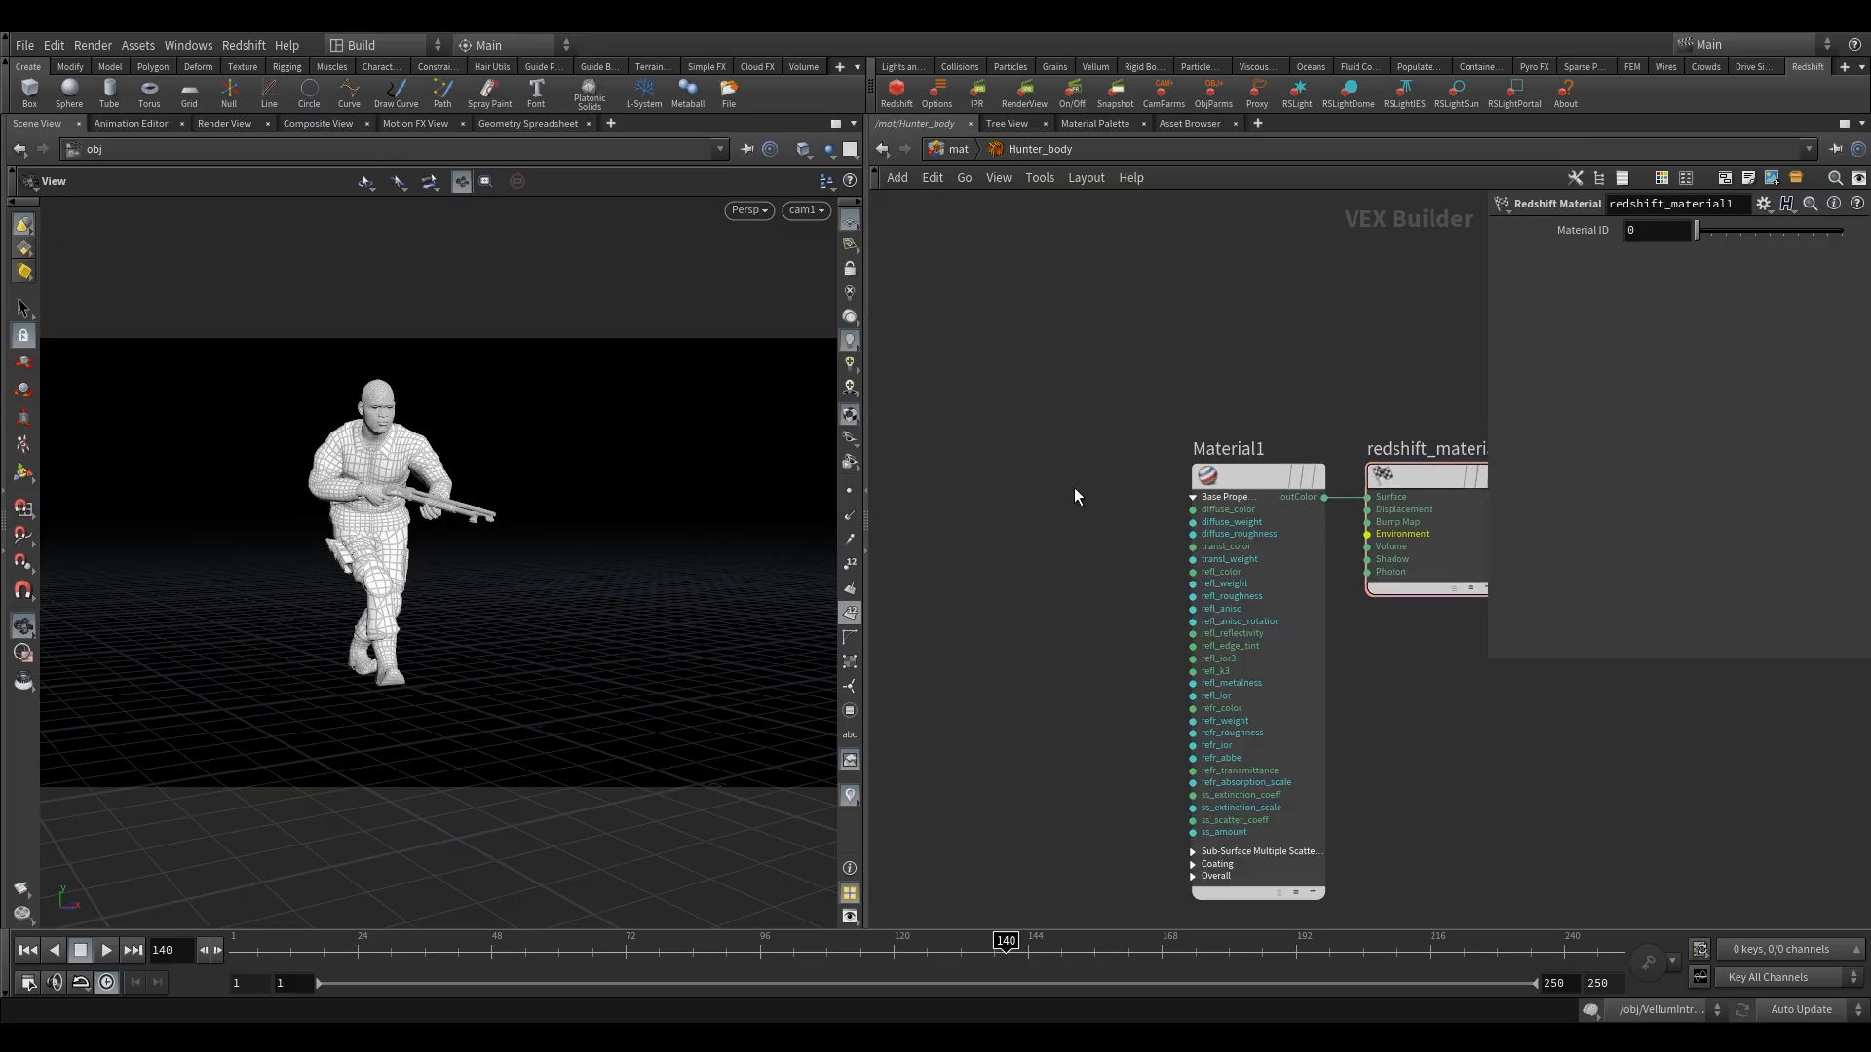
Add an RS Texture node in front of Material1 in the Hunter_body network.
key(Tab)
text(tex)
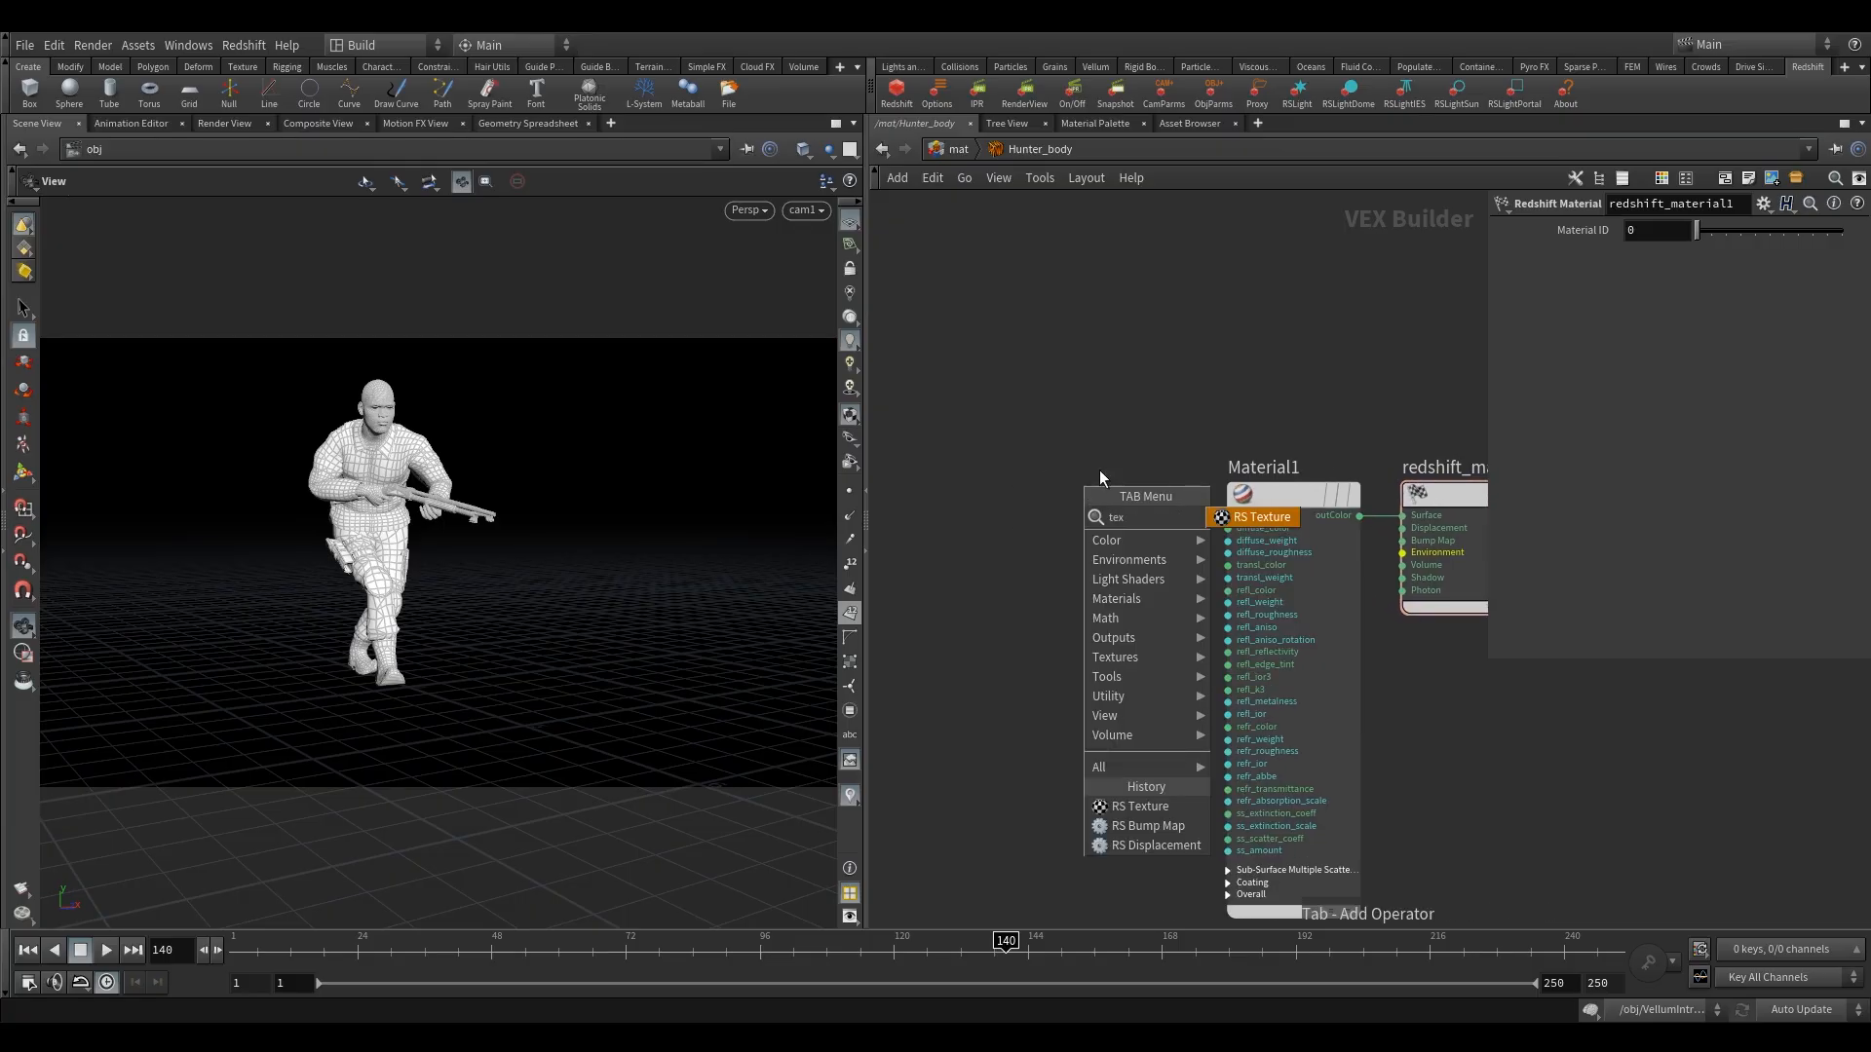
click(1242, 524)
click(1062, 505)
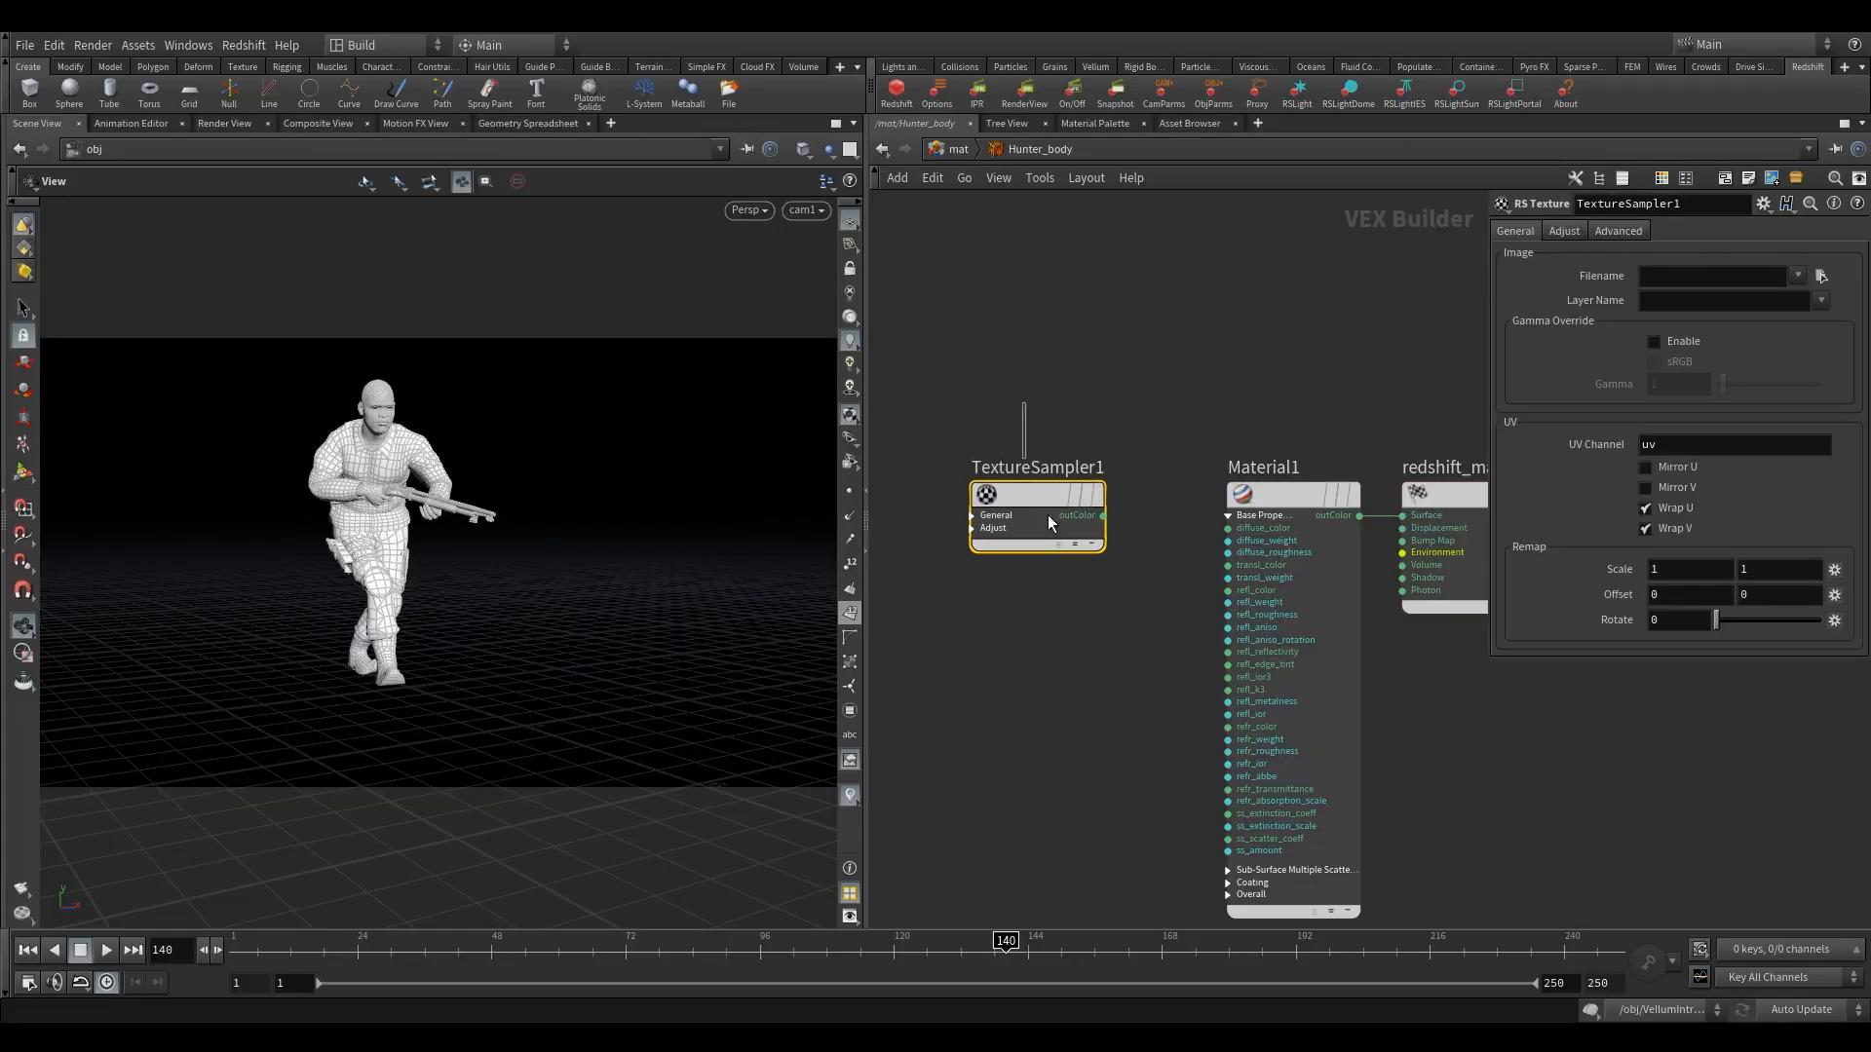
Load 01_Body_Diffuse.png from $HIP/RnD/tx/hunter/ as the image of the TextureSampler1 node.
click(1821, 276)
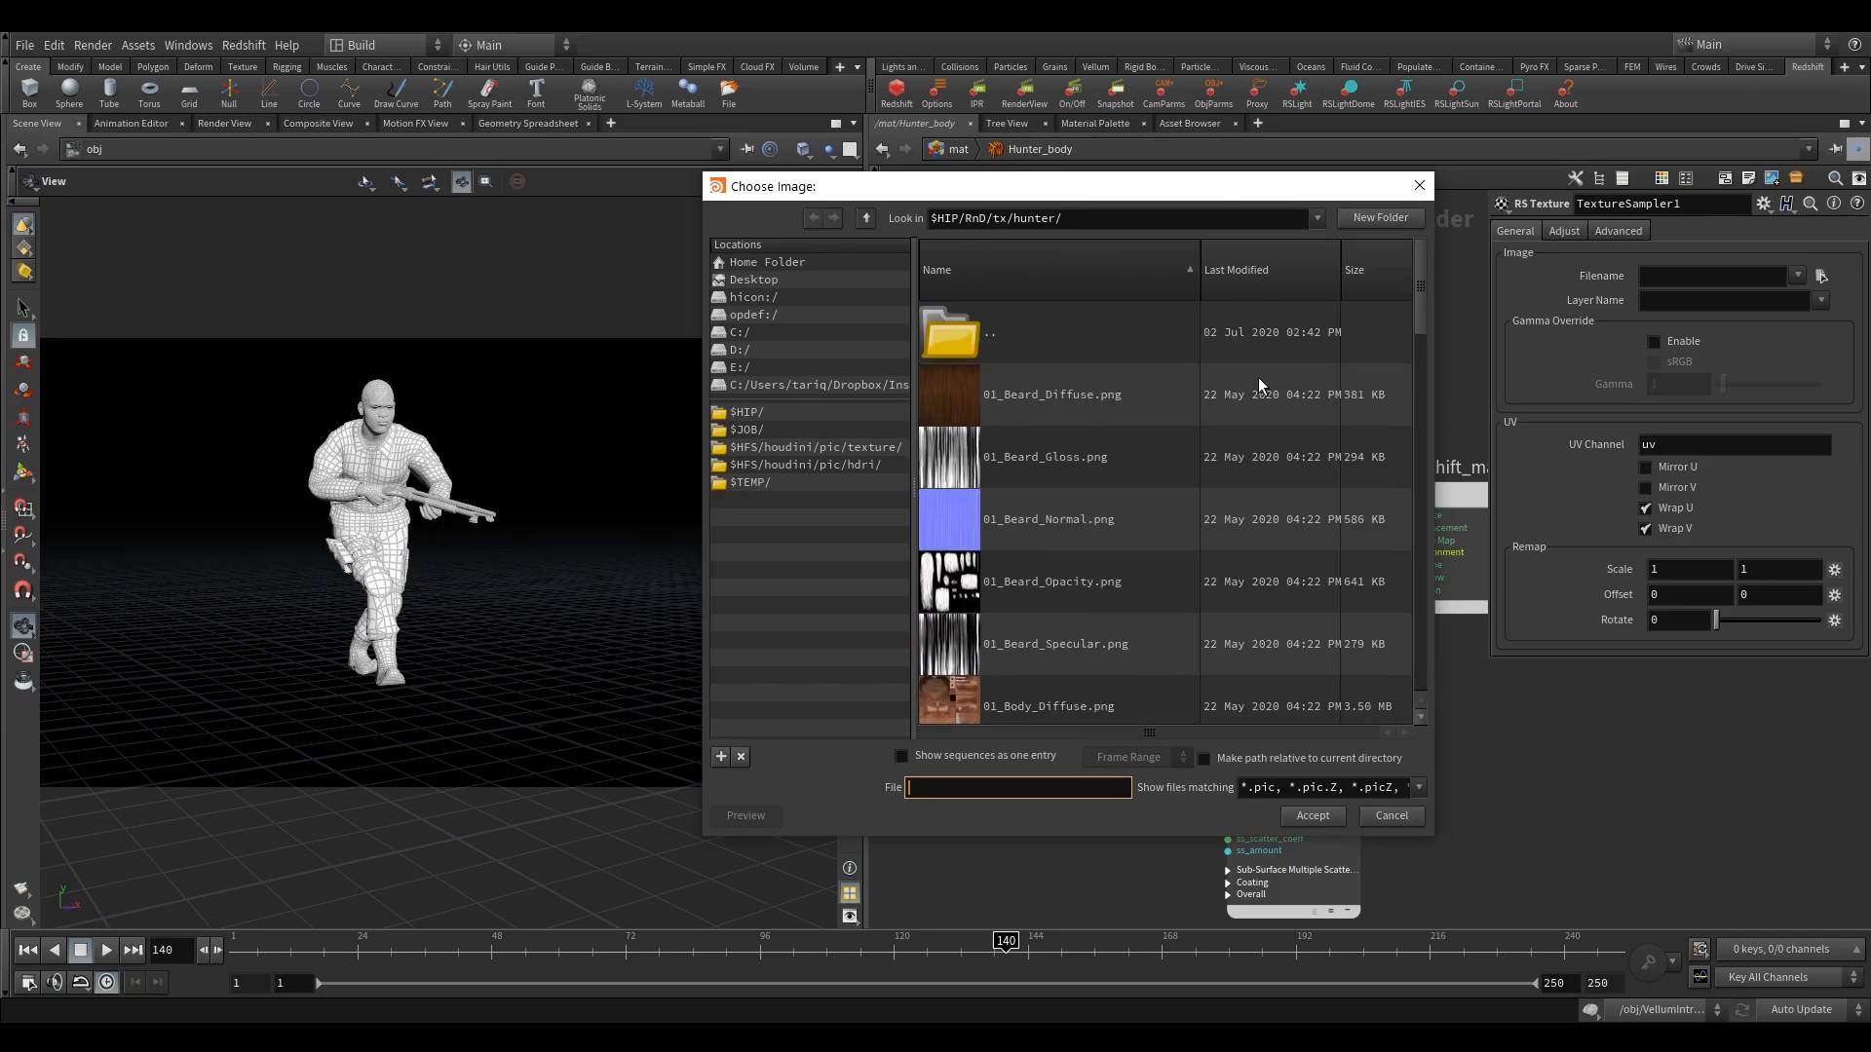
scroll(1119, 547, down, 1)
scroll(1066, 499, down, 1)
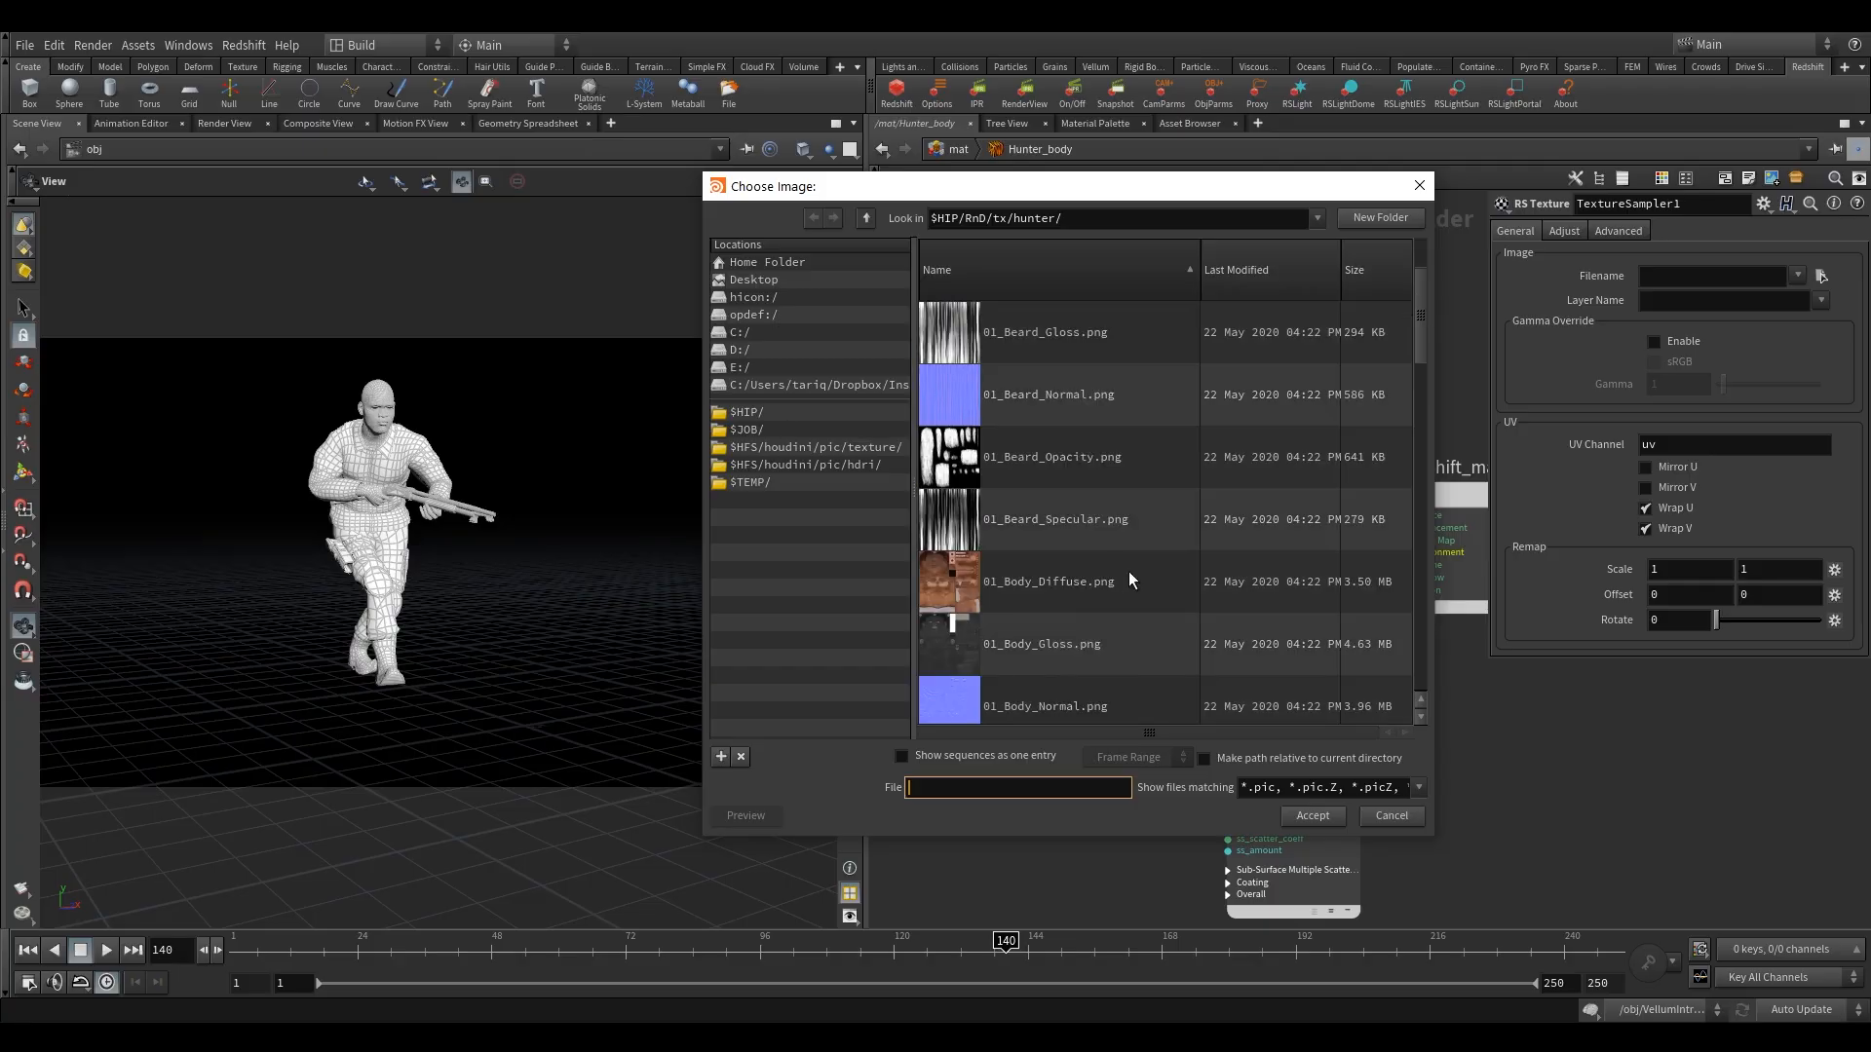
click(1106, 596)
click(1311, 815)
Connect TextureSampler1's outColor to both diffuse_color and ss_scatter_coeff of Material1.
click(1102, 515)
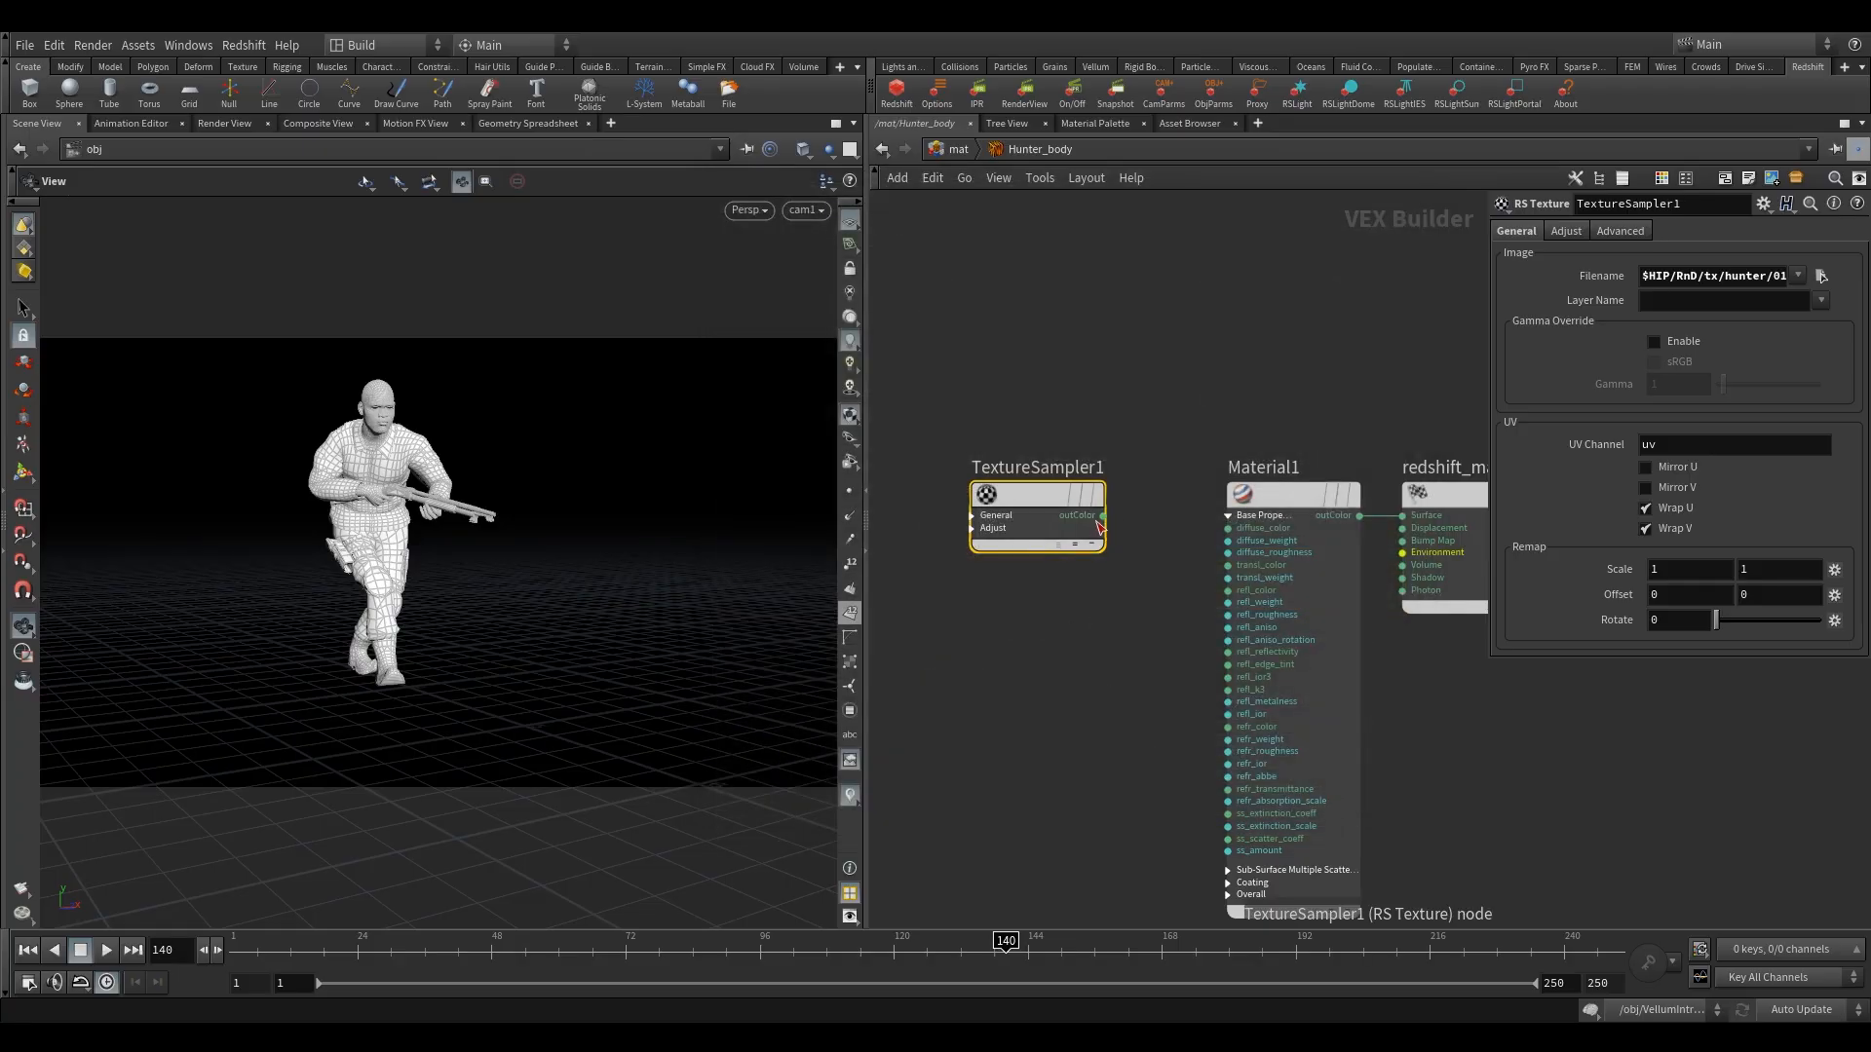
click(1220, 530)
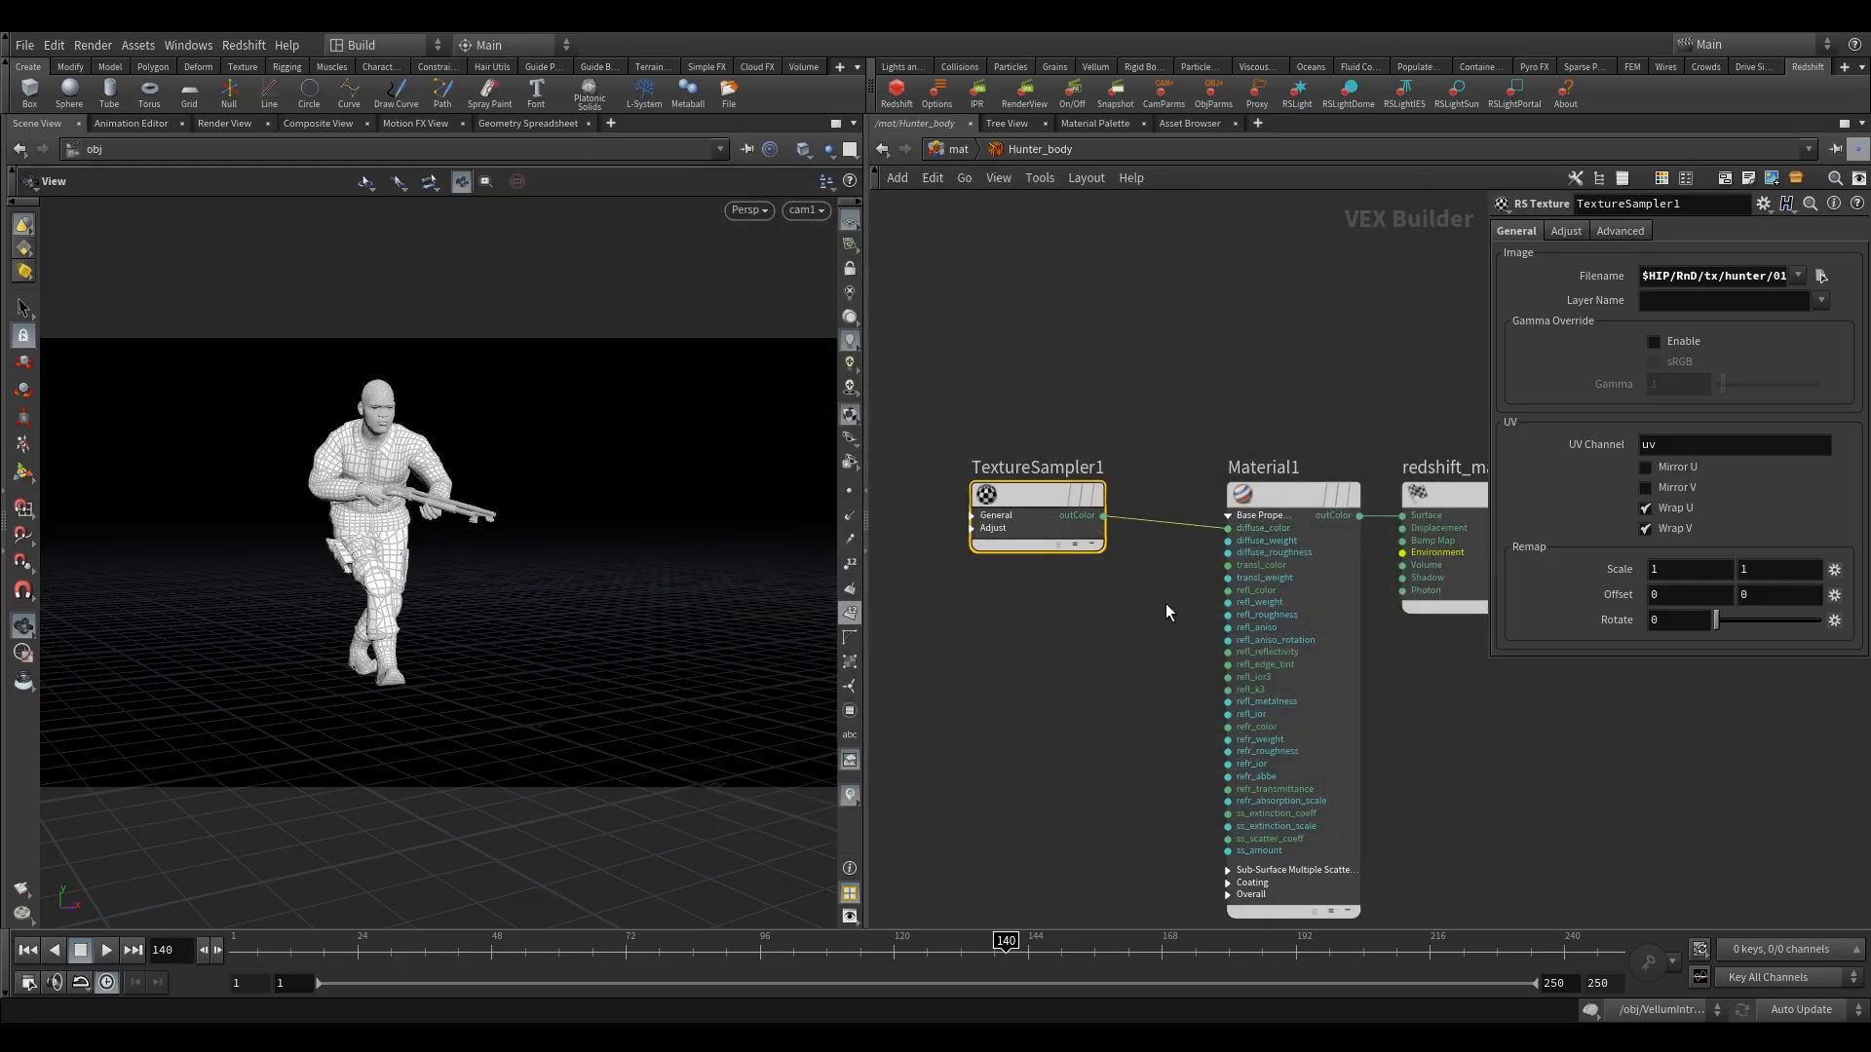
middle_drag(1166, 621, 1127, 612)
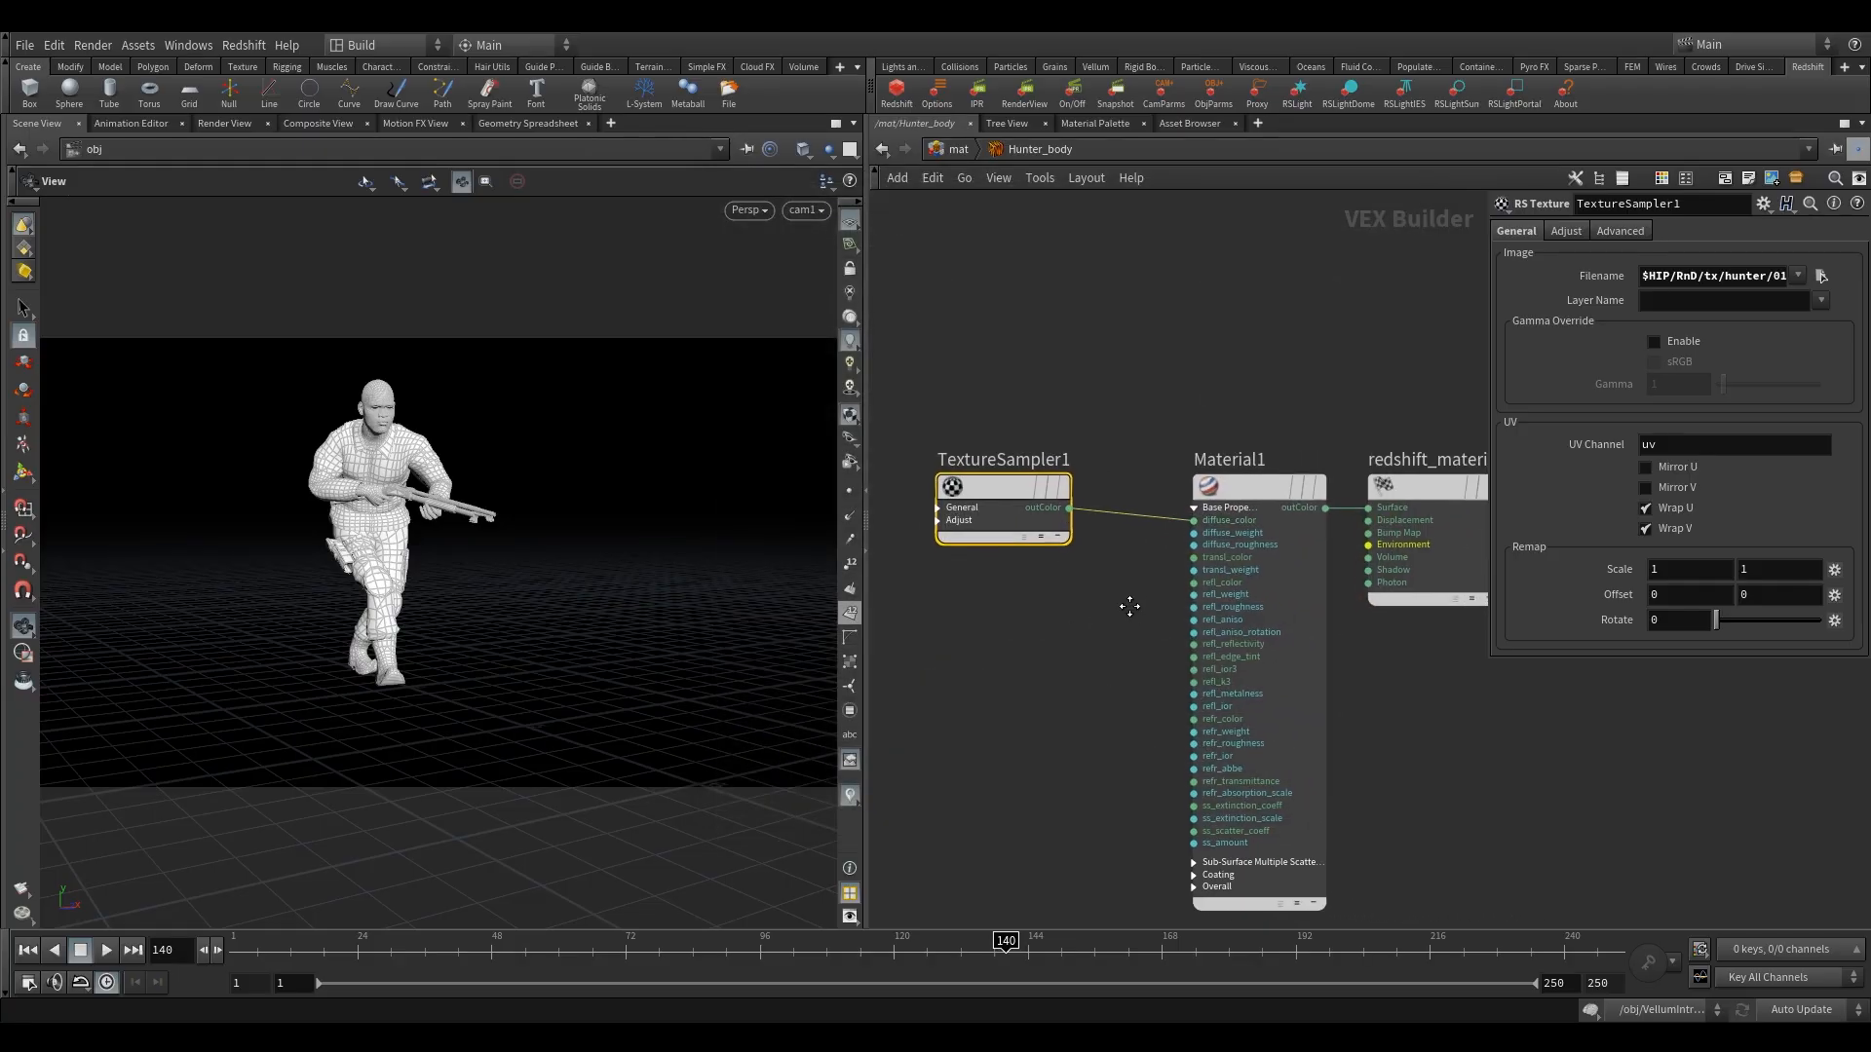
click(1066, 507)
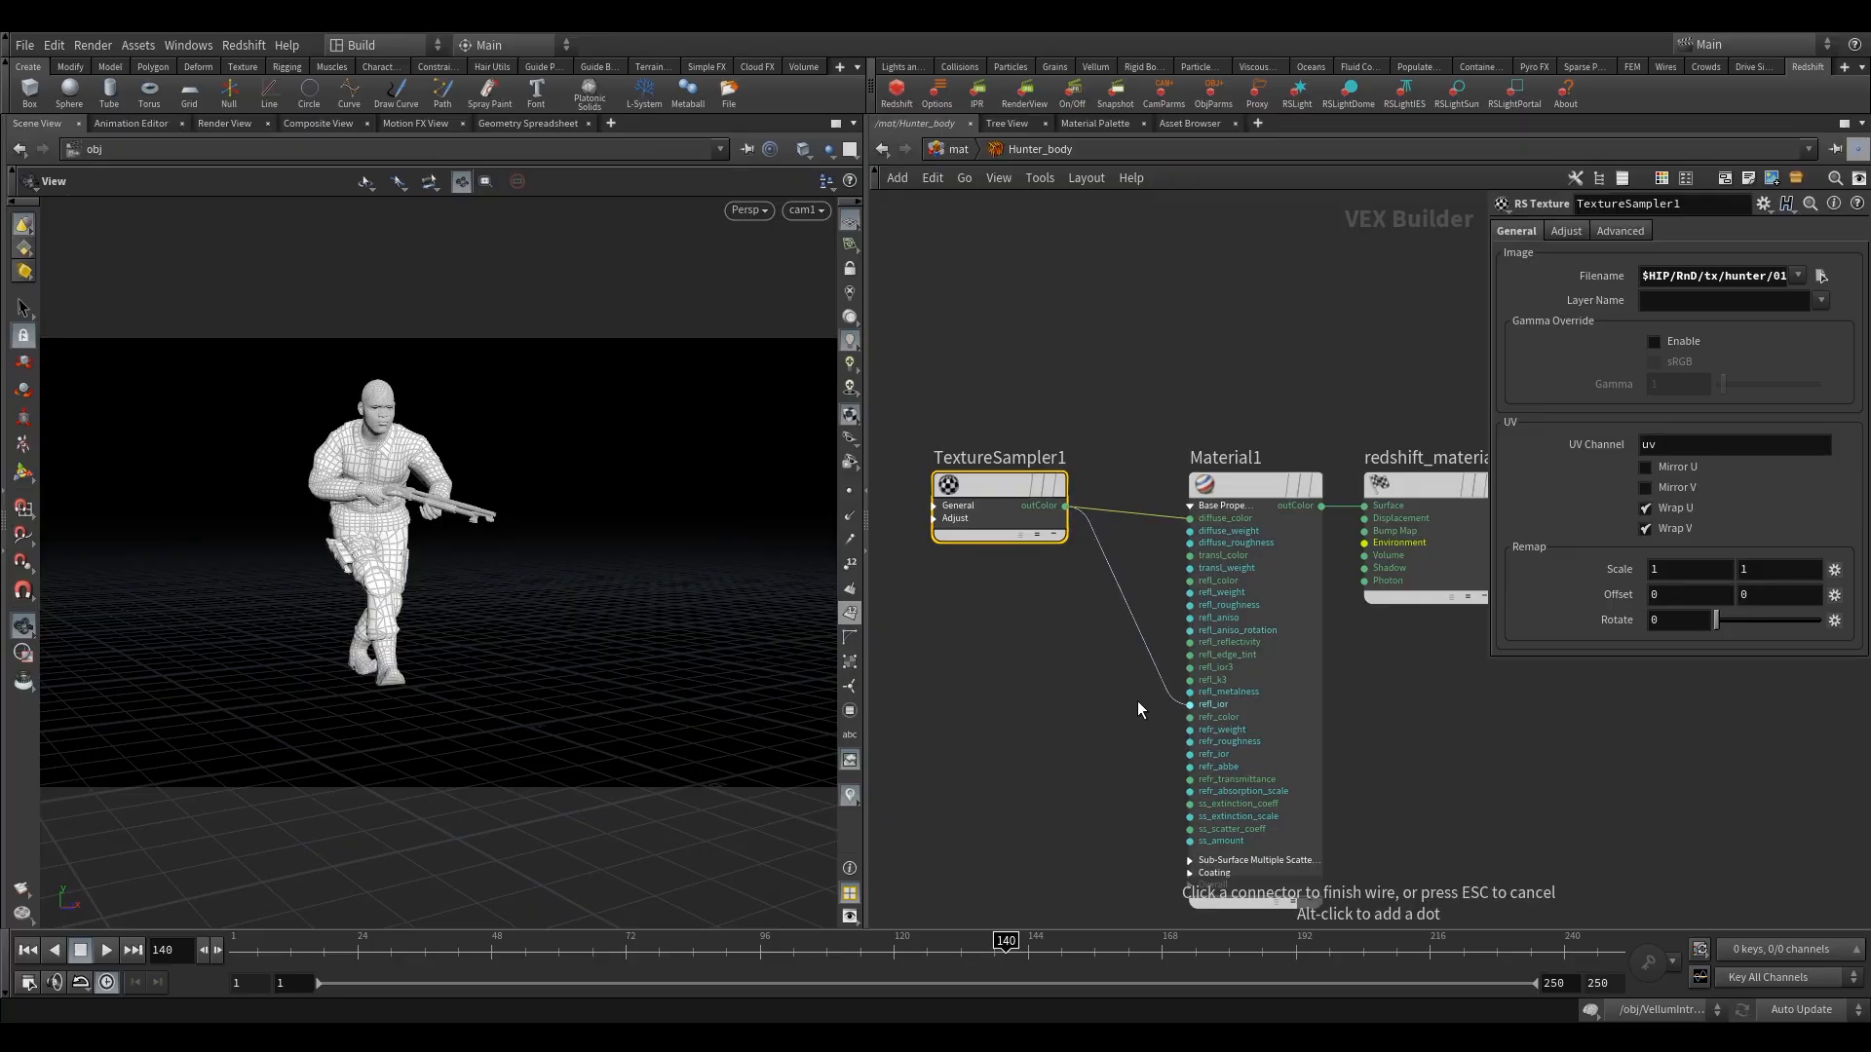
click(1172, 829)
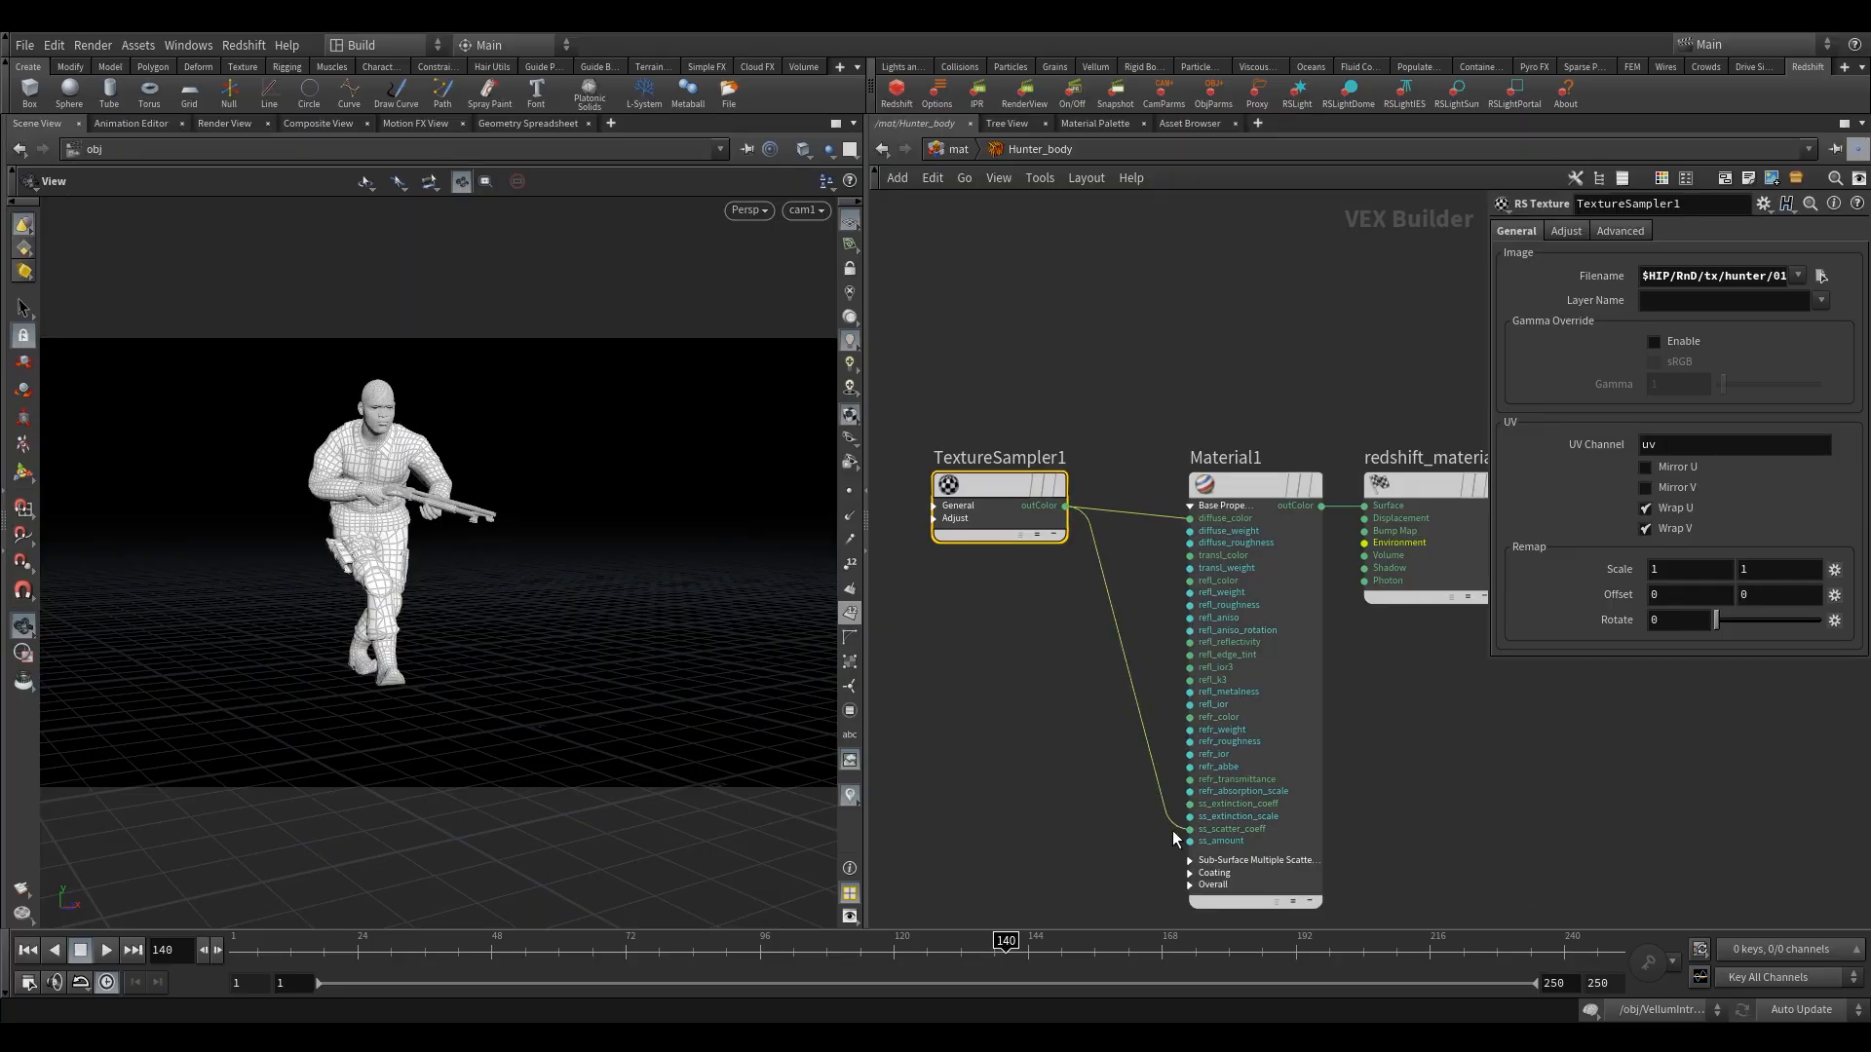
Duplicate the TextureSampler1 node and place the copy below it.
scroll(1072, 737, up, 2)
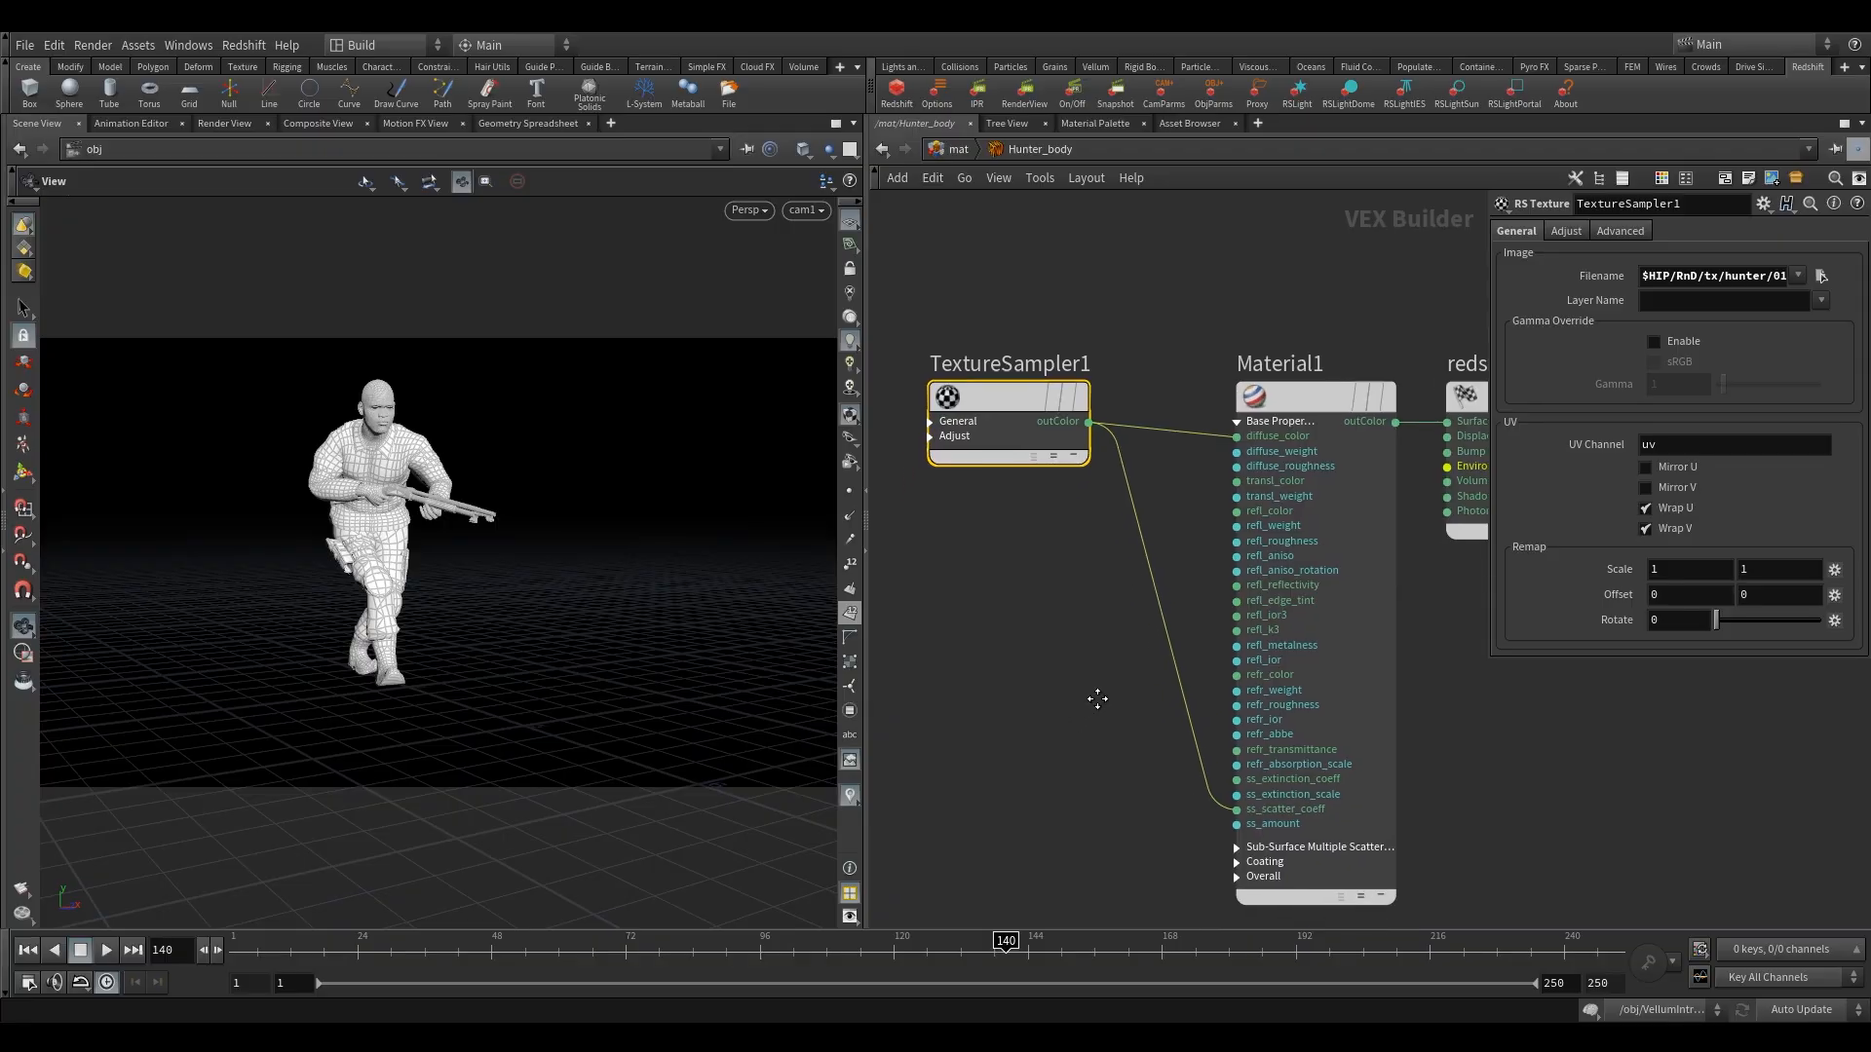
drag(1048, 395, 1069, 394)
middle_drag(1069, 534, 1066, 453)
mouse_move(1033, 317)
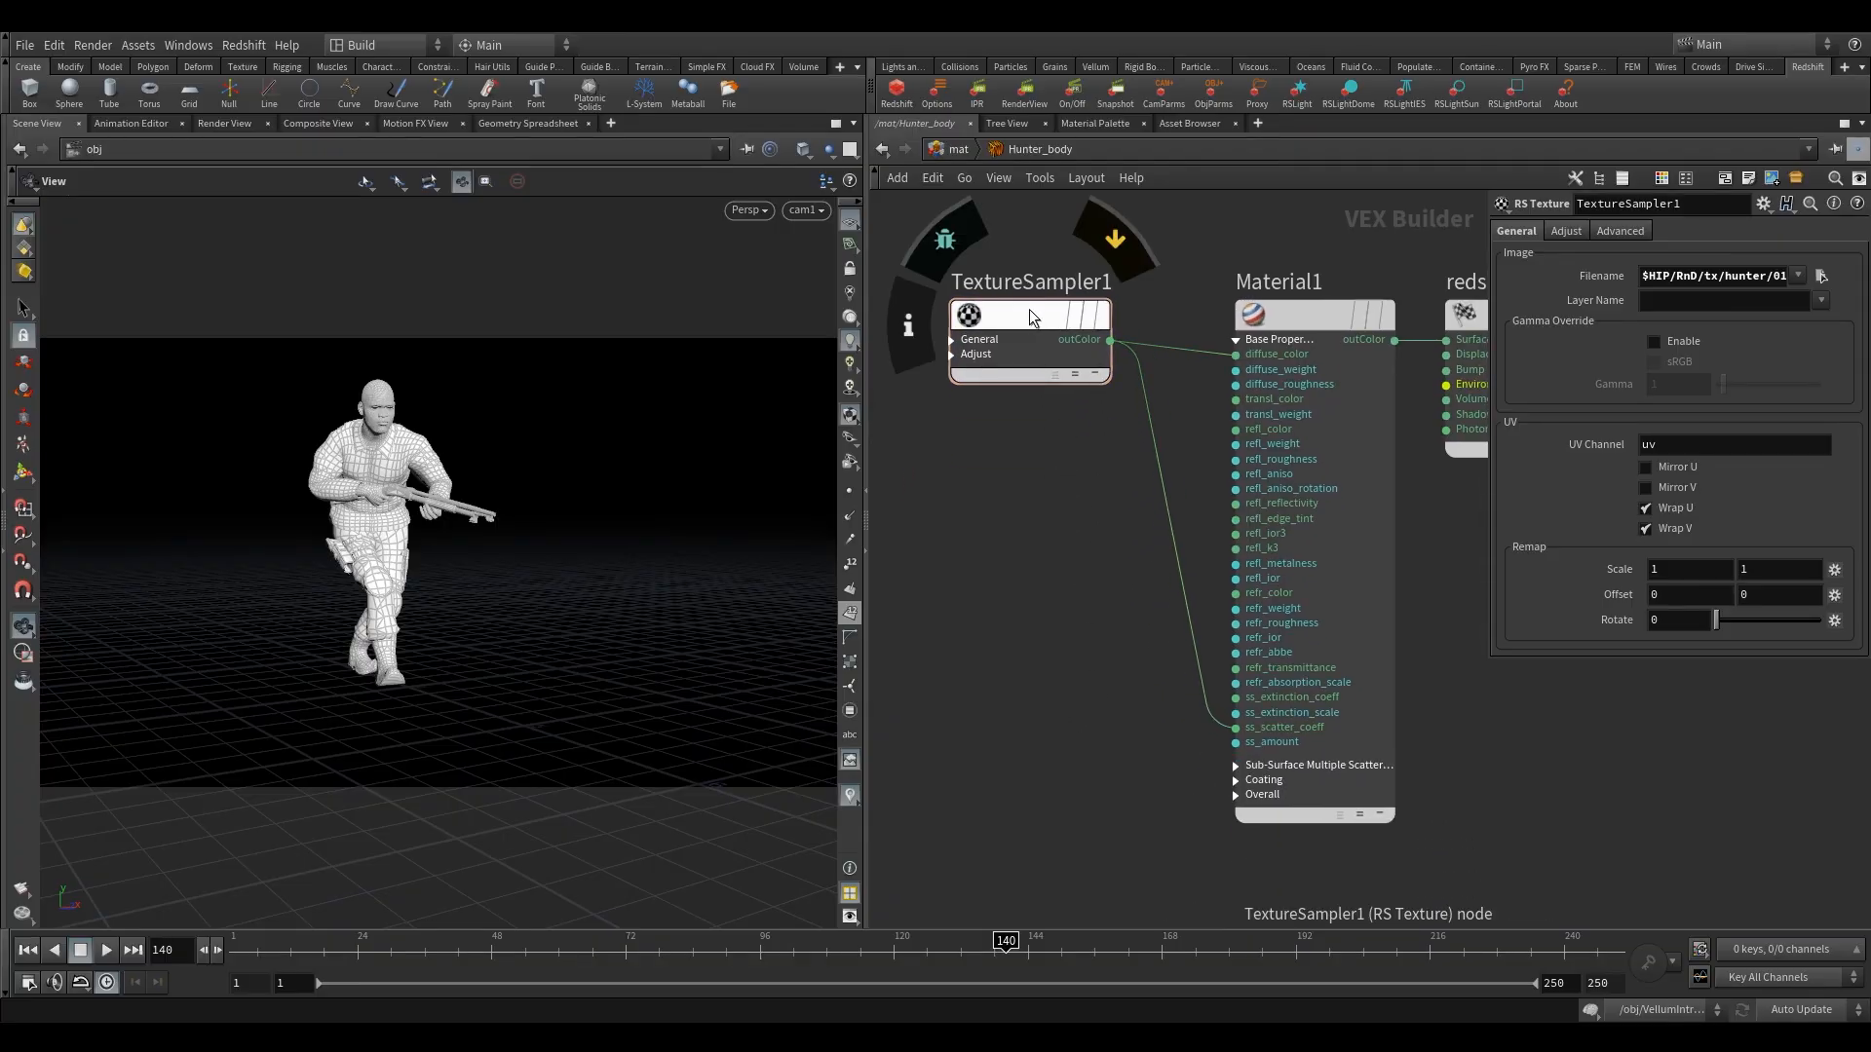
alt+drag(1033, 317, 1027, 503)
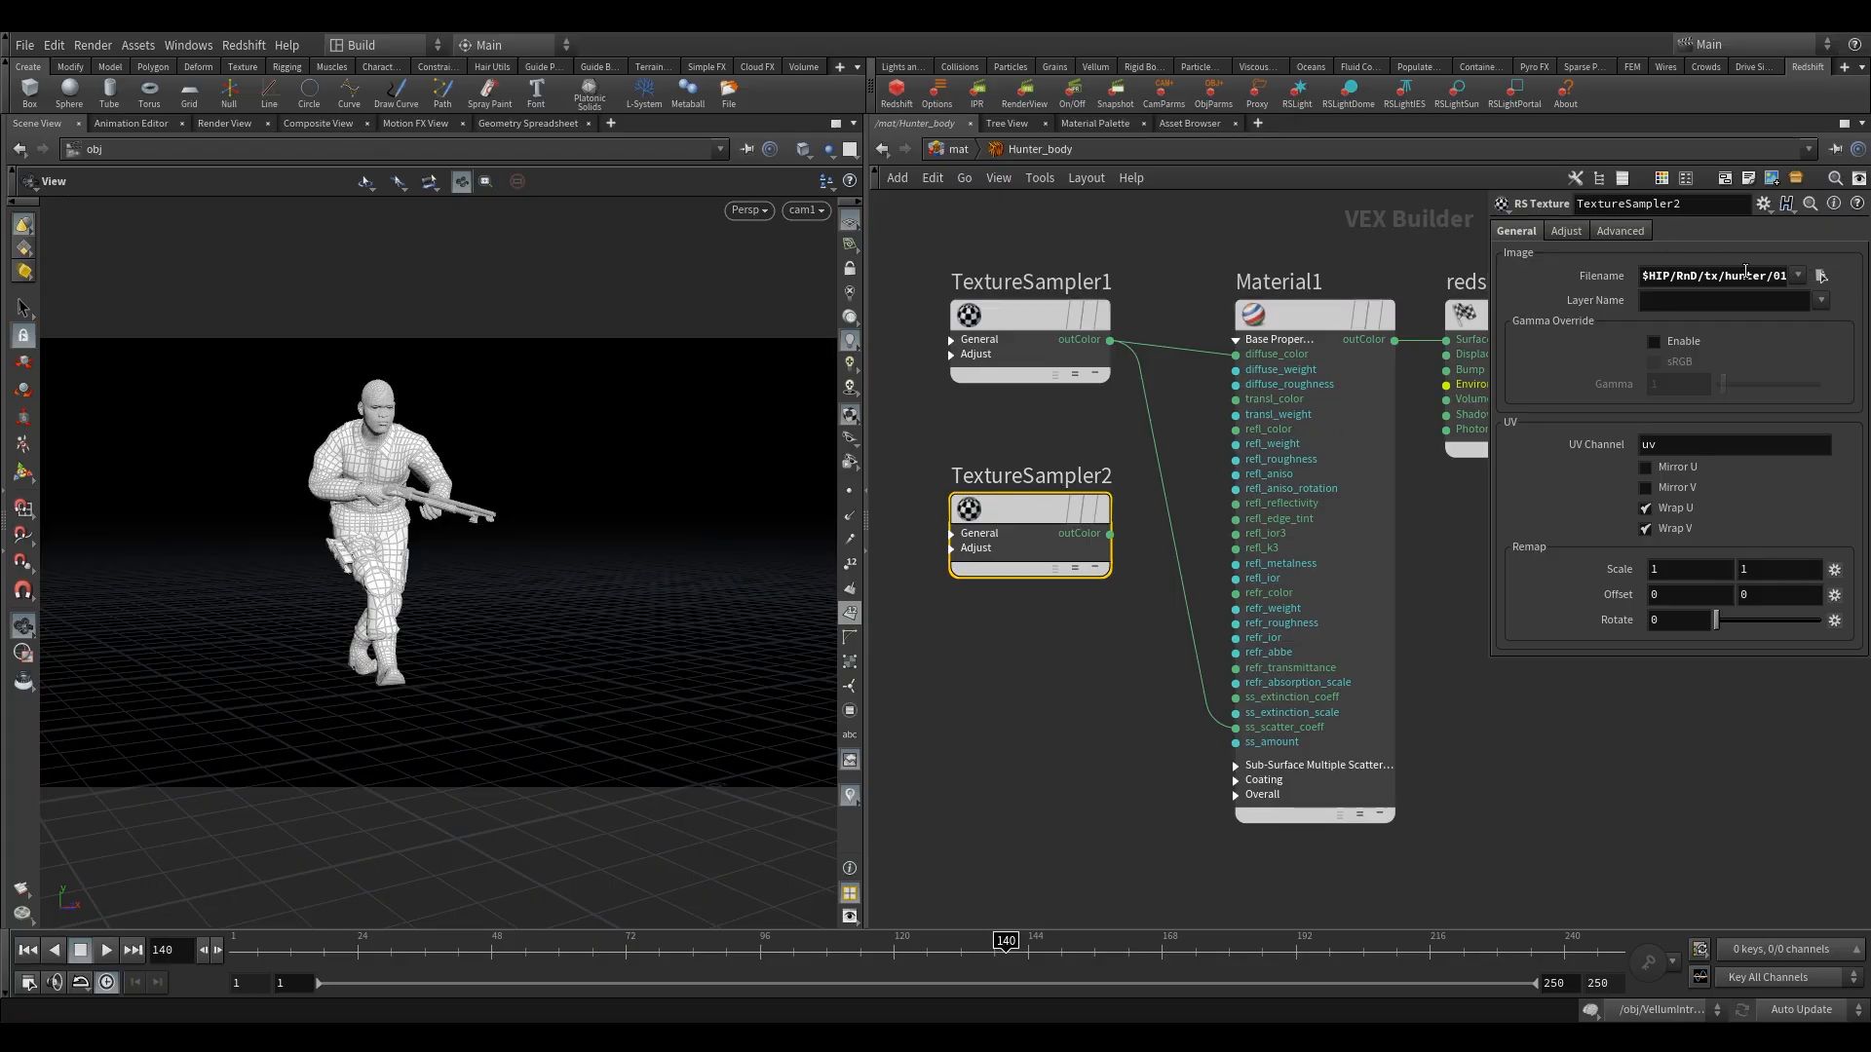
Load 01_Body_Specular.png into TextureSampler2 and connect its outColor to Material1's refl_weight.
click(1821, 276)
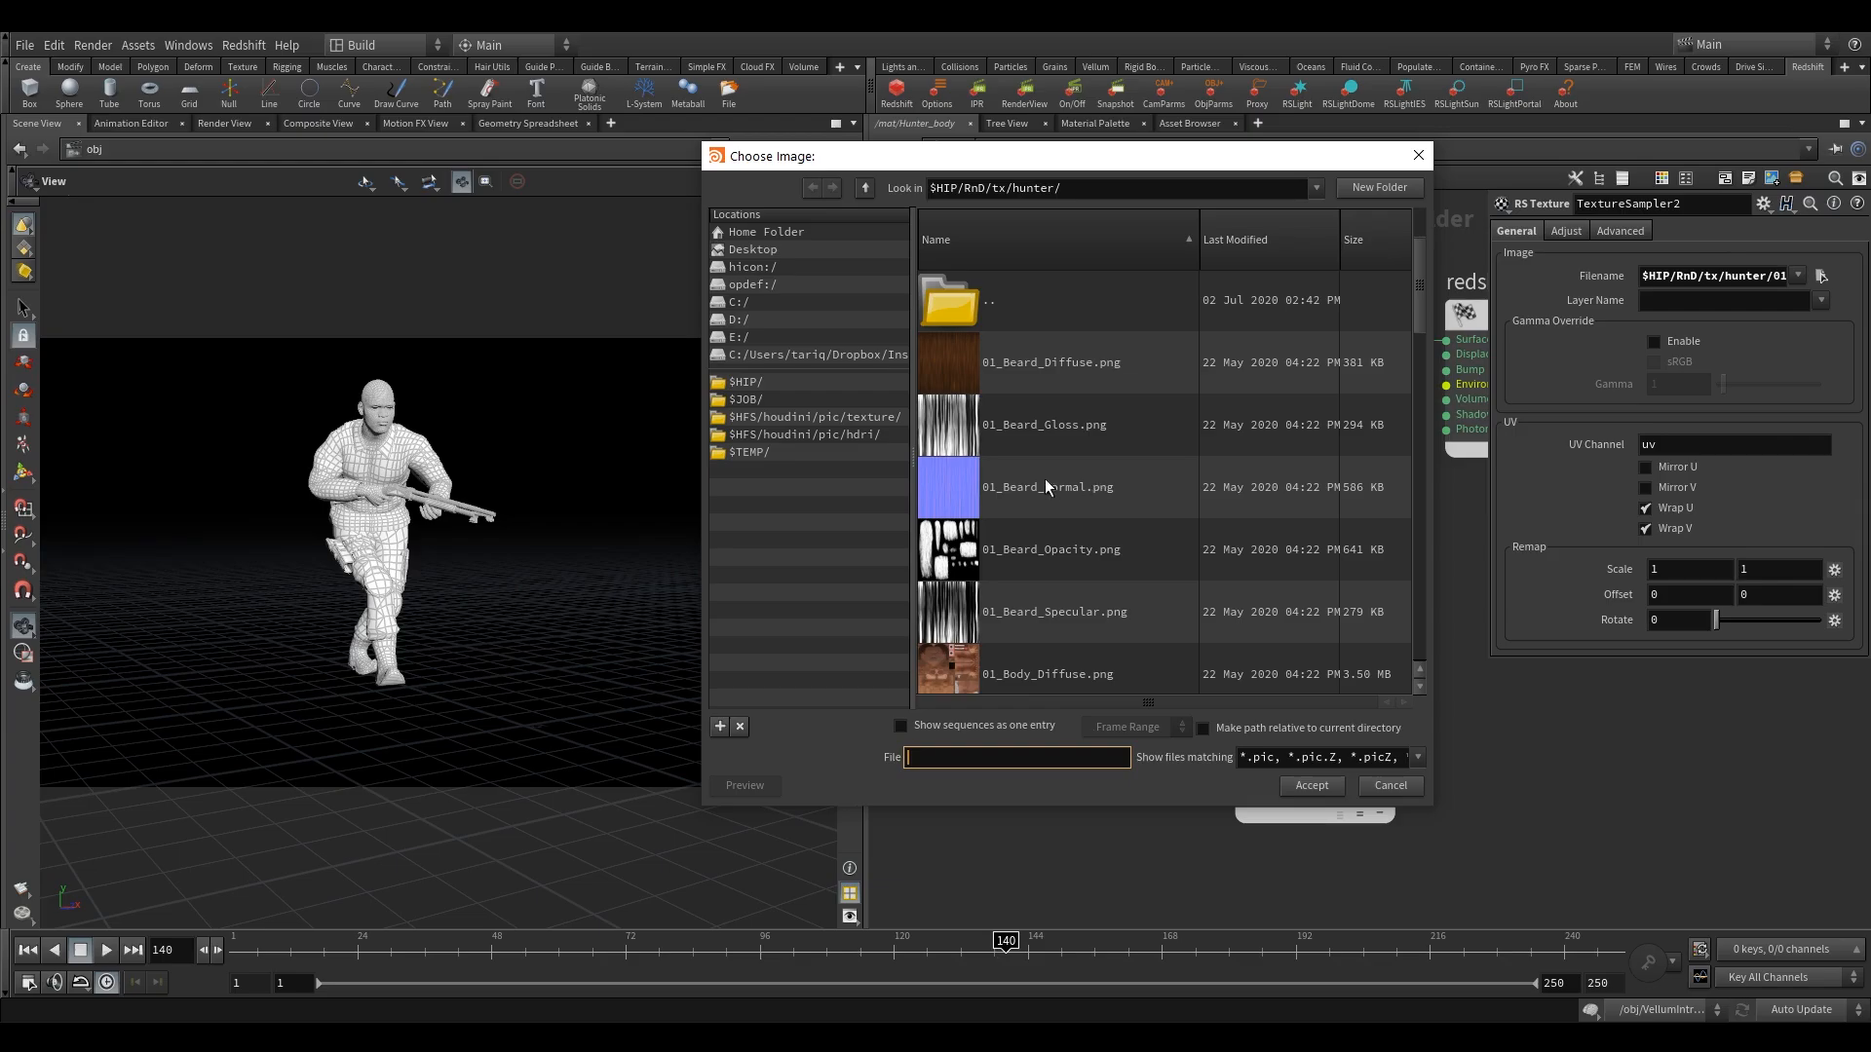
scroll(1039, 452, down, 2)
scroll(1037, 538, down, 1)
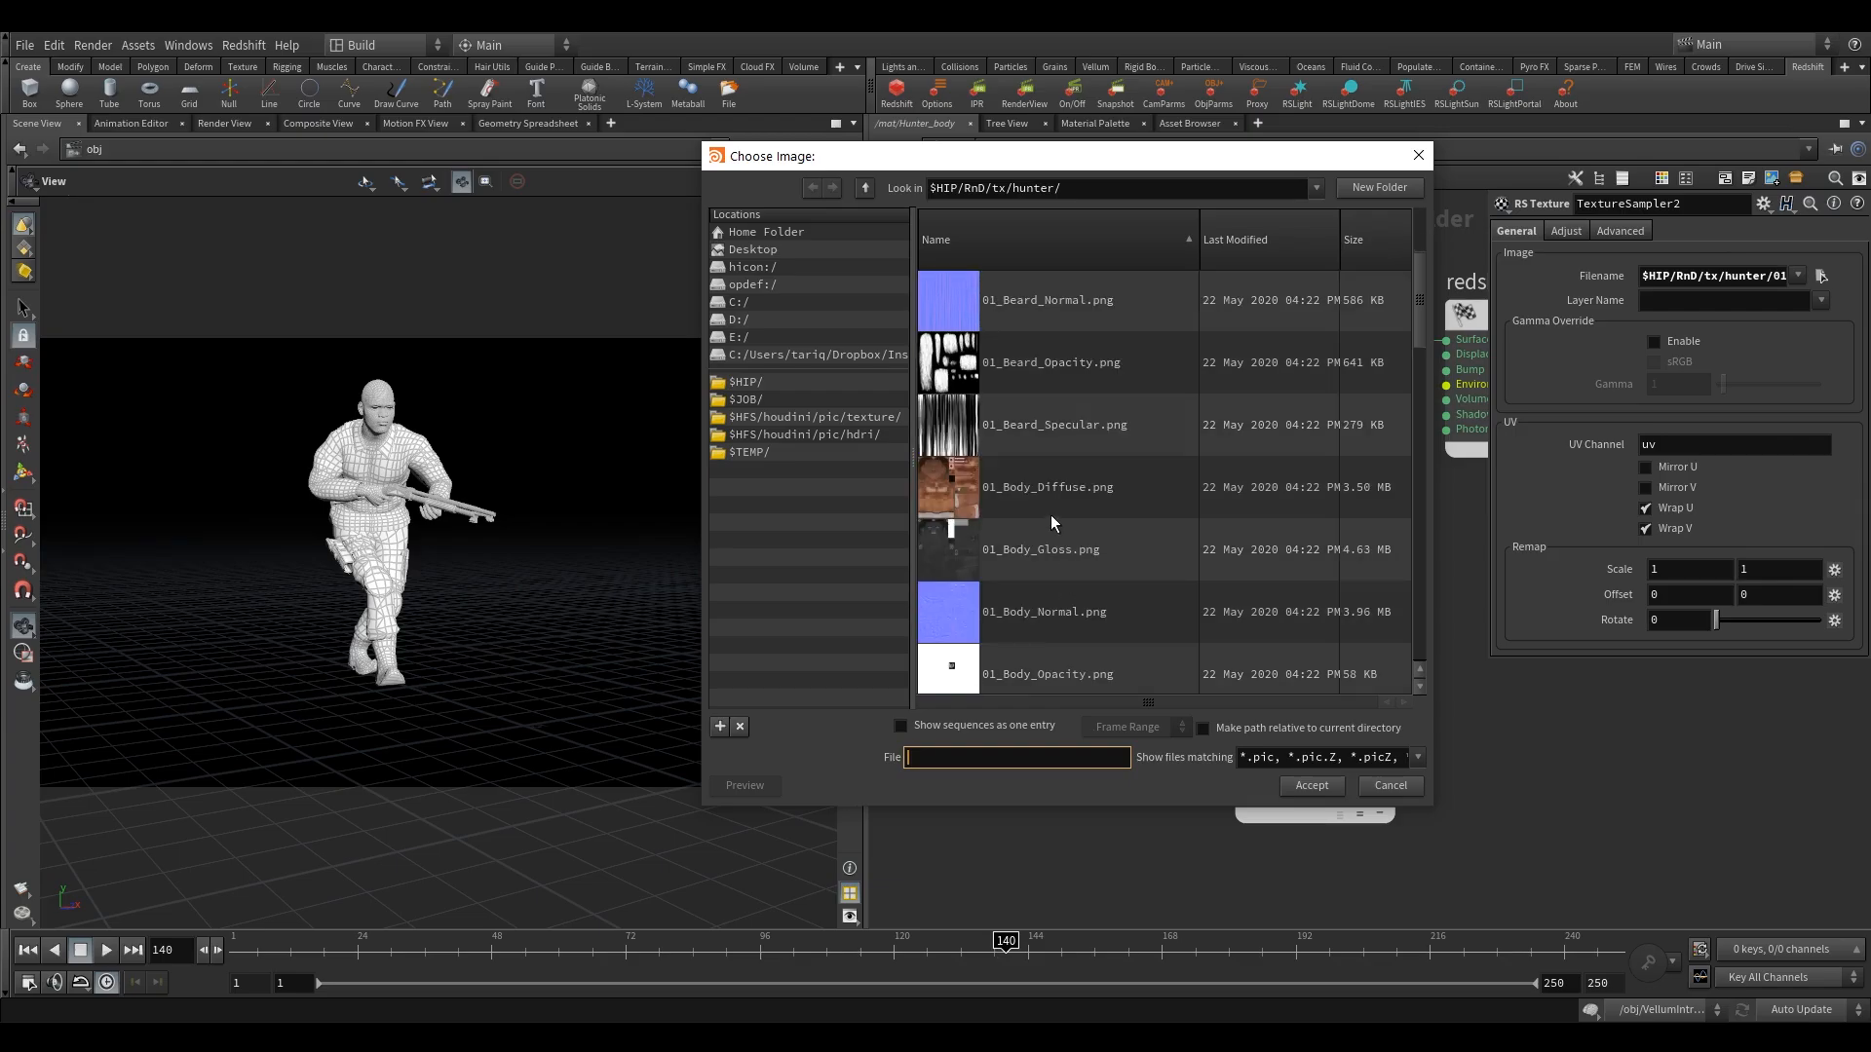
scroll(1042, 583, down, 1)
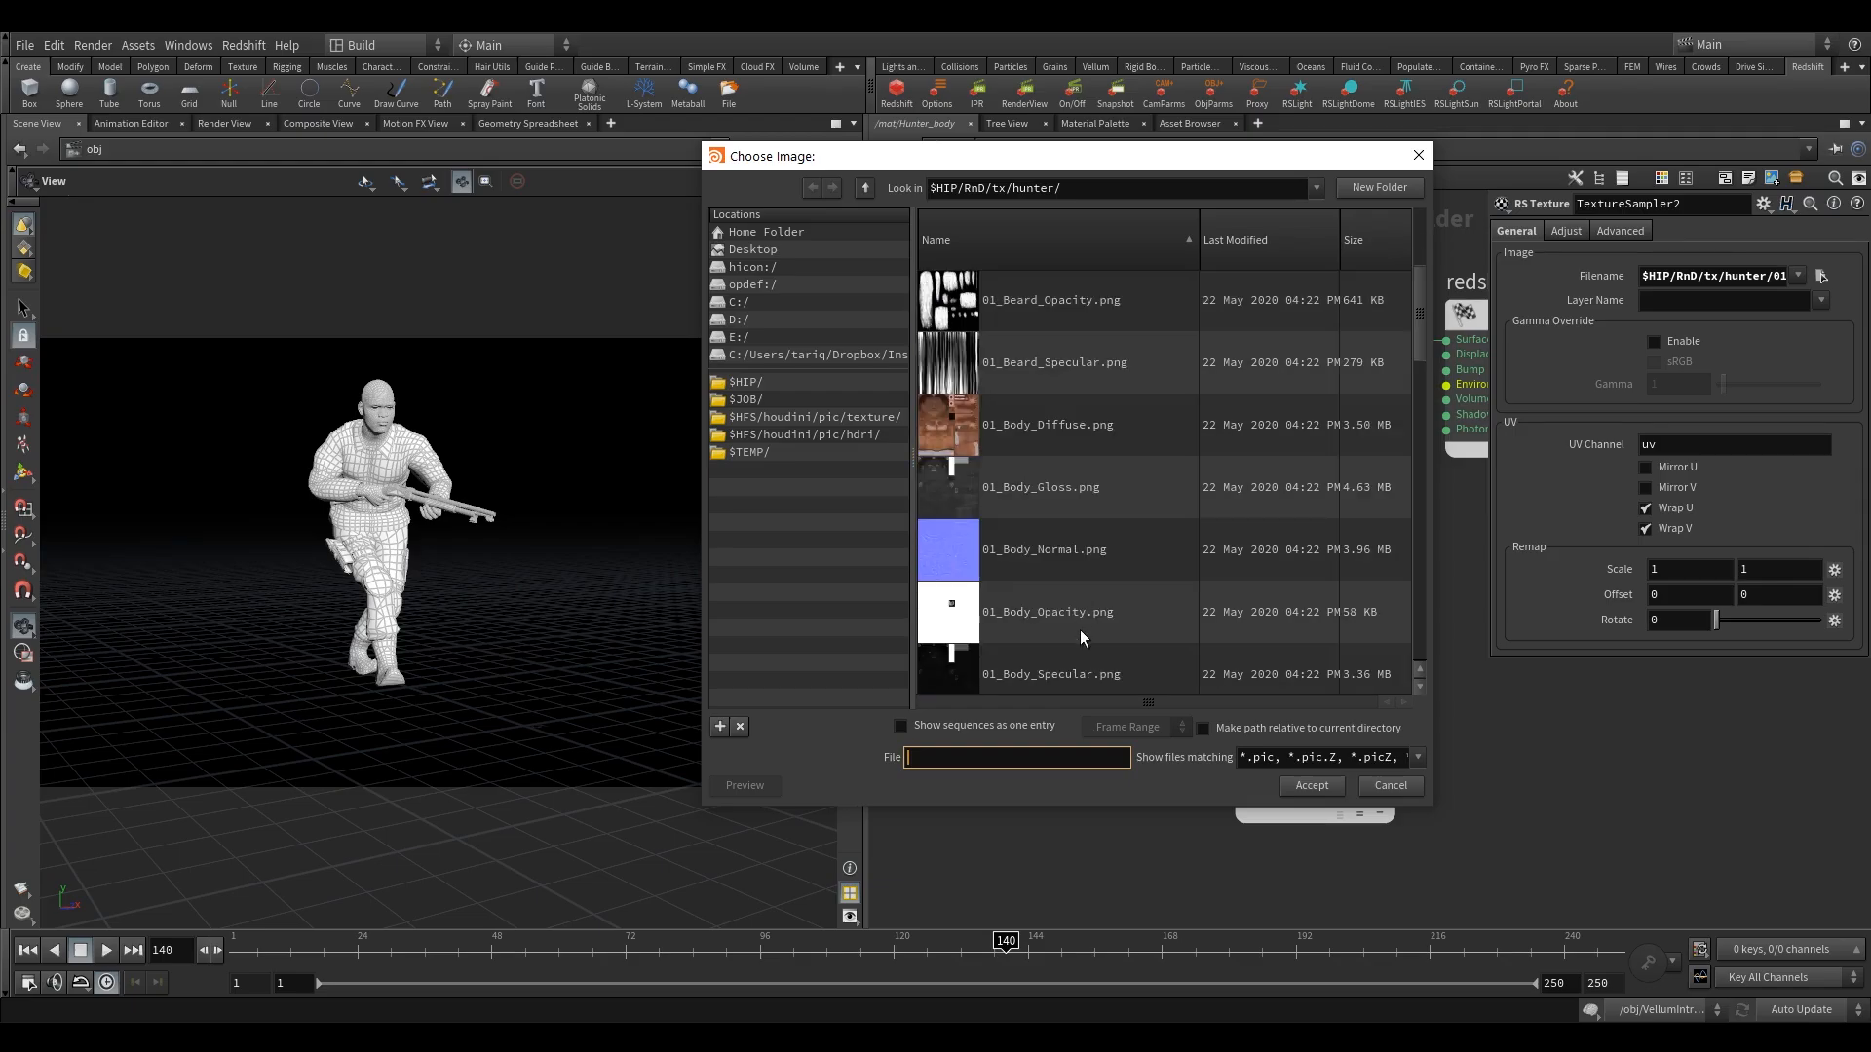
click(1051, 680)
click(1311, 785)
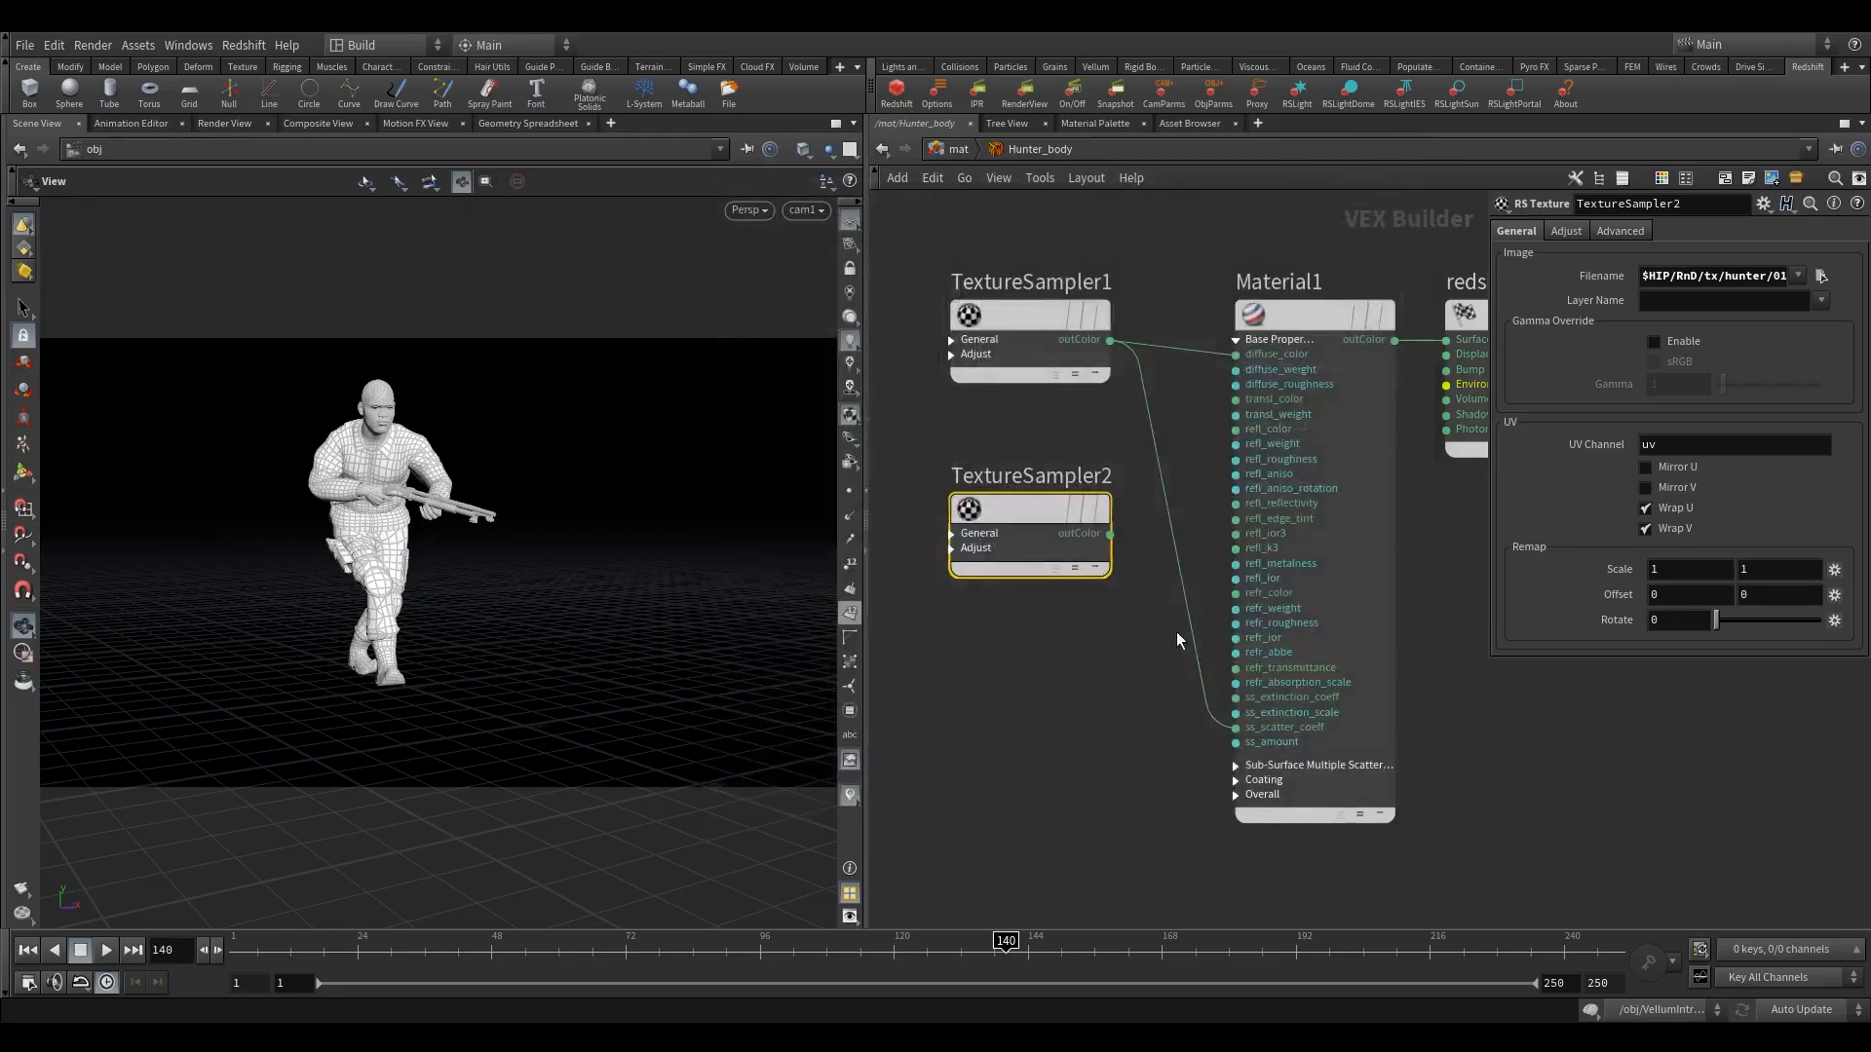
scroll(1140, 546, up, 2)
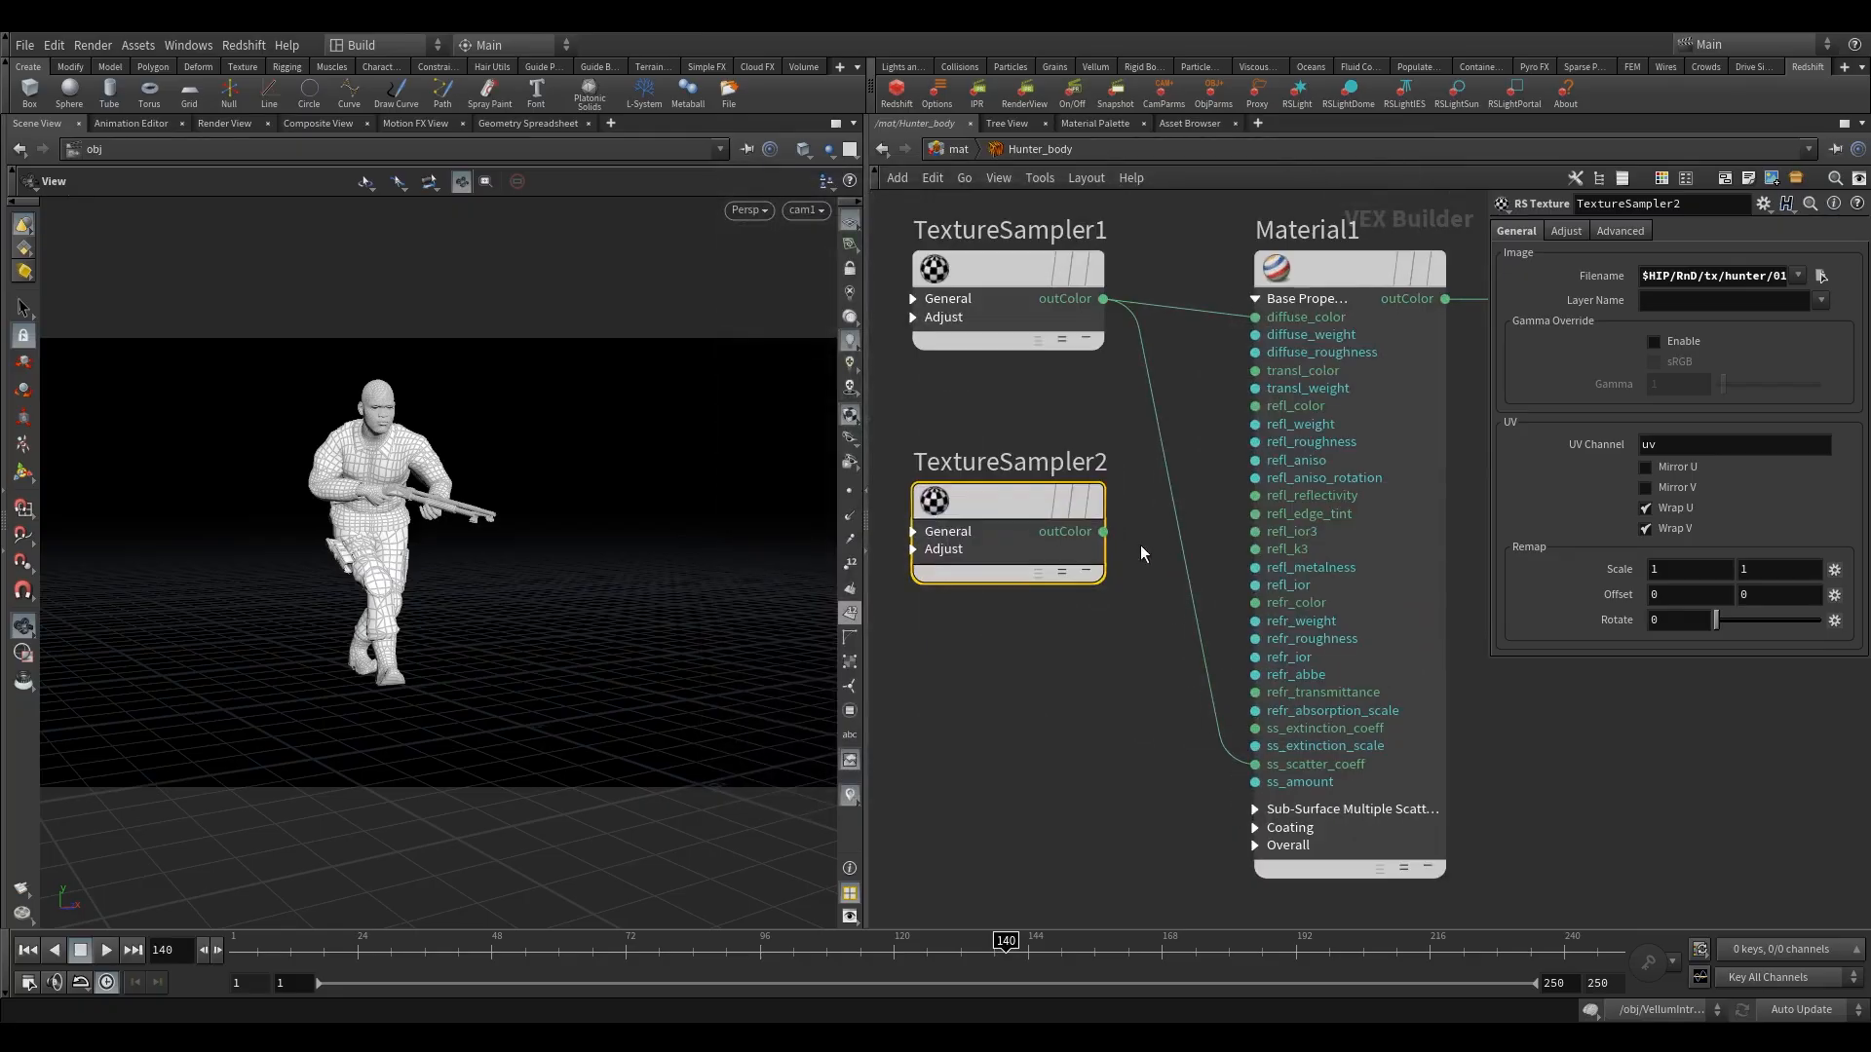
click(1255, 425)
Duplicate TextureSampler2 below itself and load 01_Body_Normal.png into the copy.
scroll(1088, 674, down, 2)
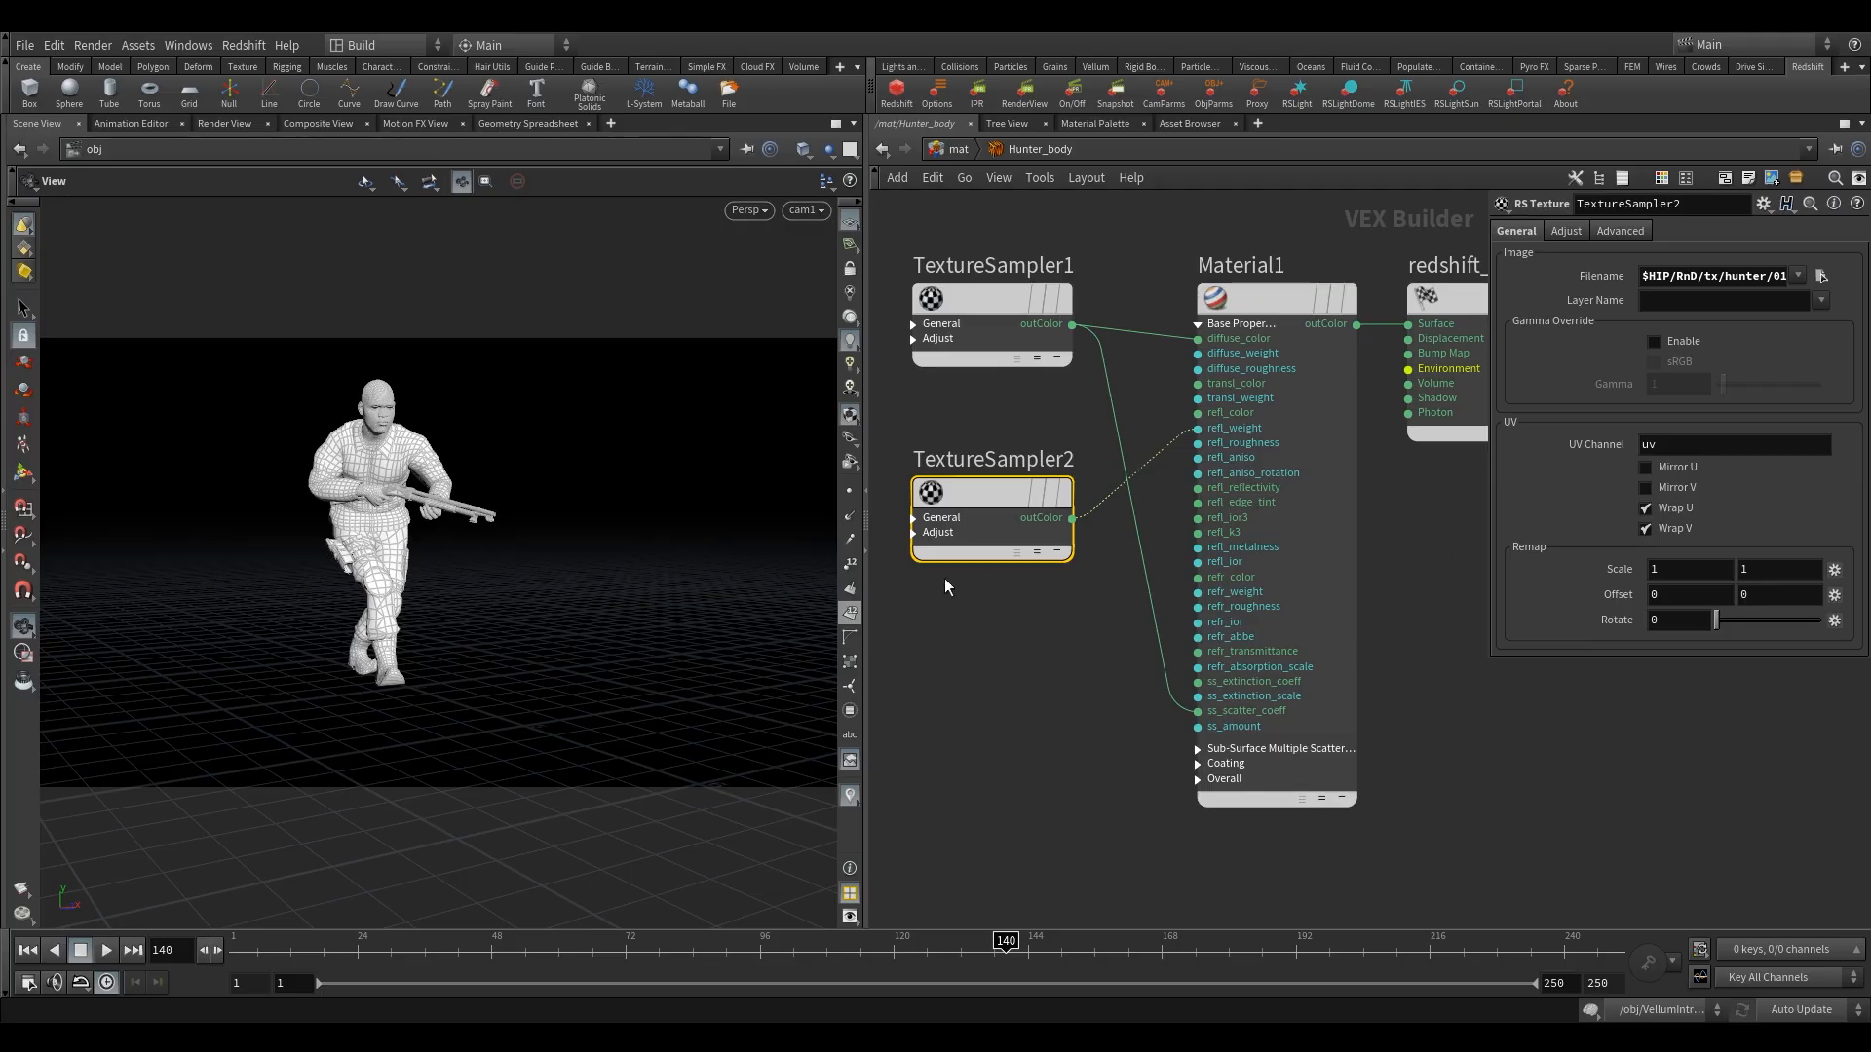
alt+drag(992, 489, 986, 725)
middle_drag(883, 555, 965, 551)
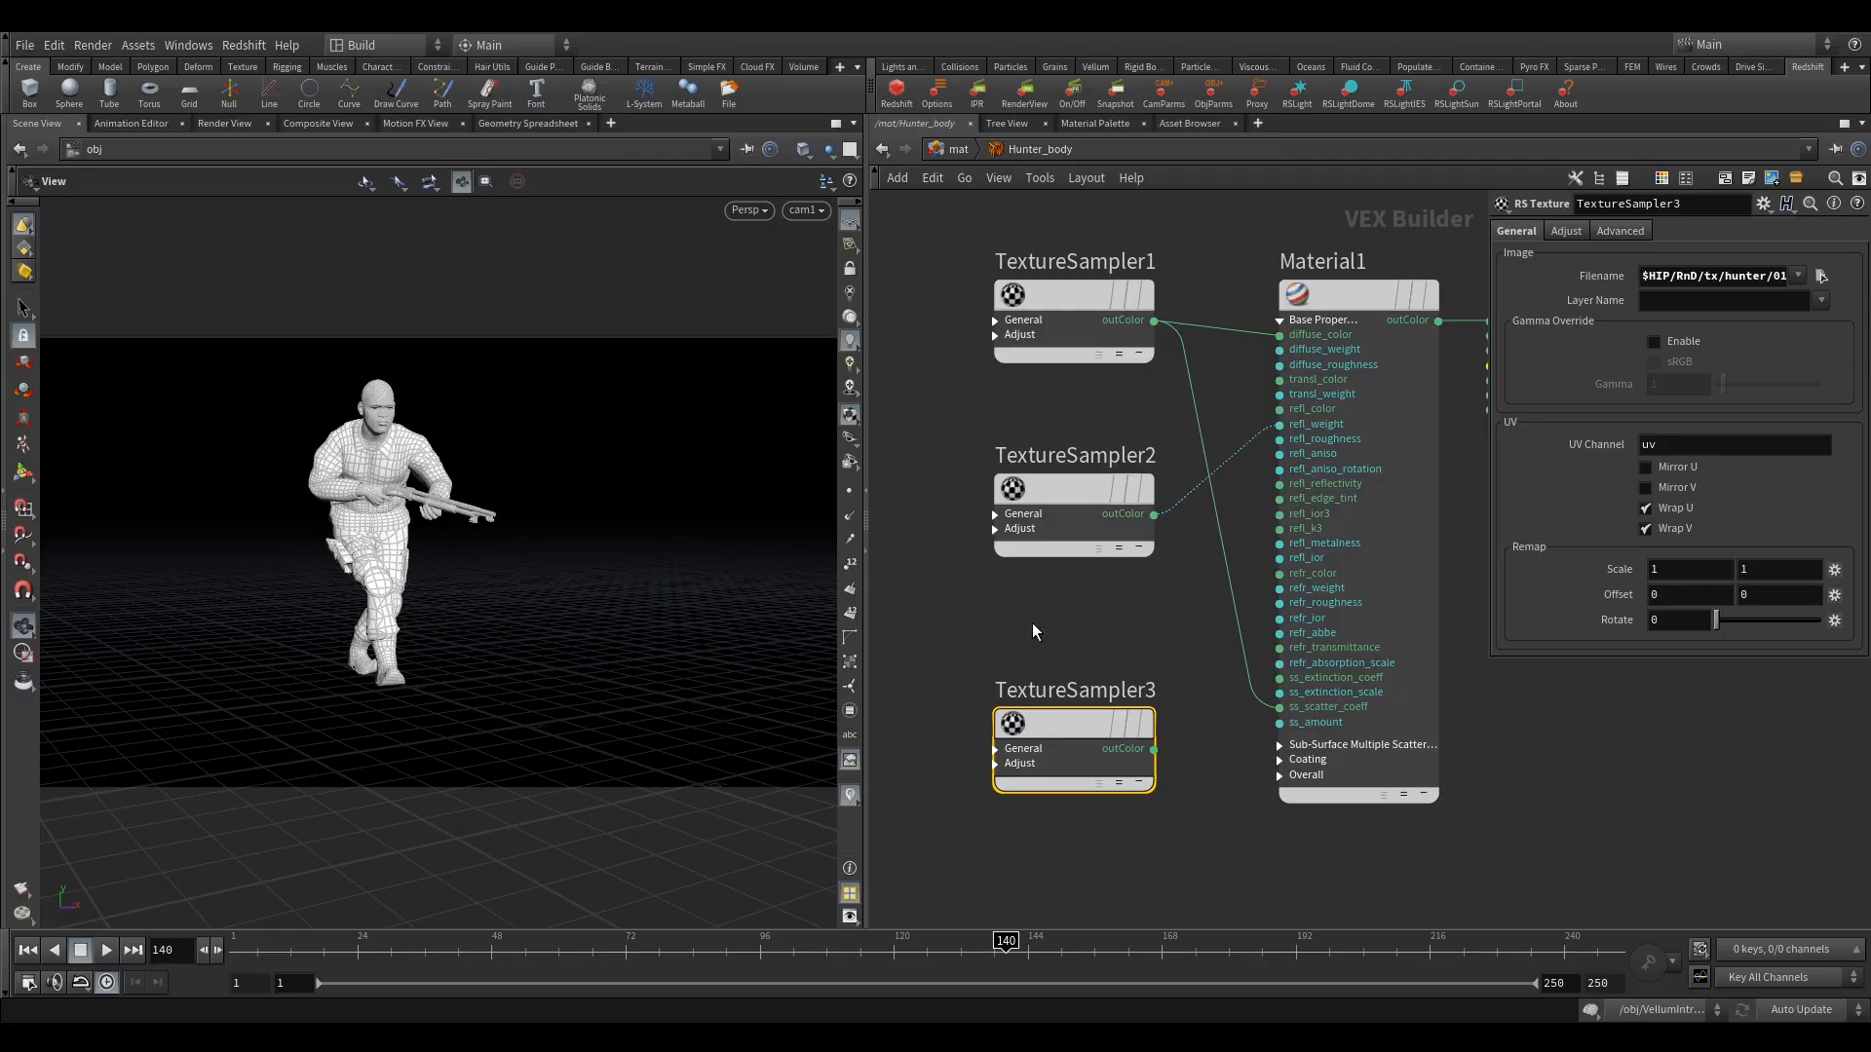
click(1821, 275)
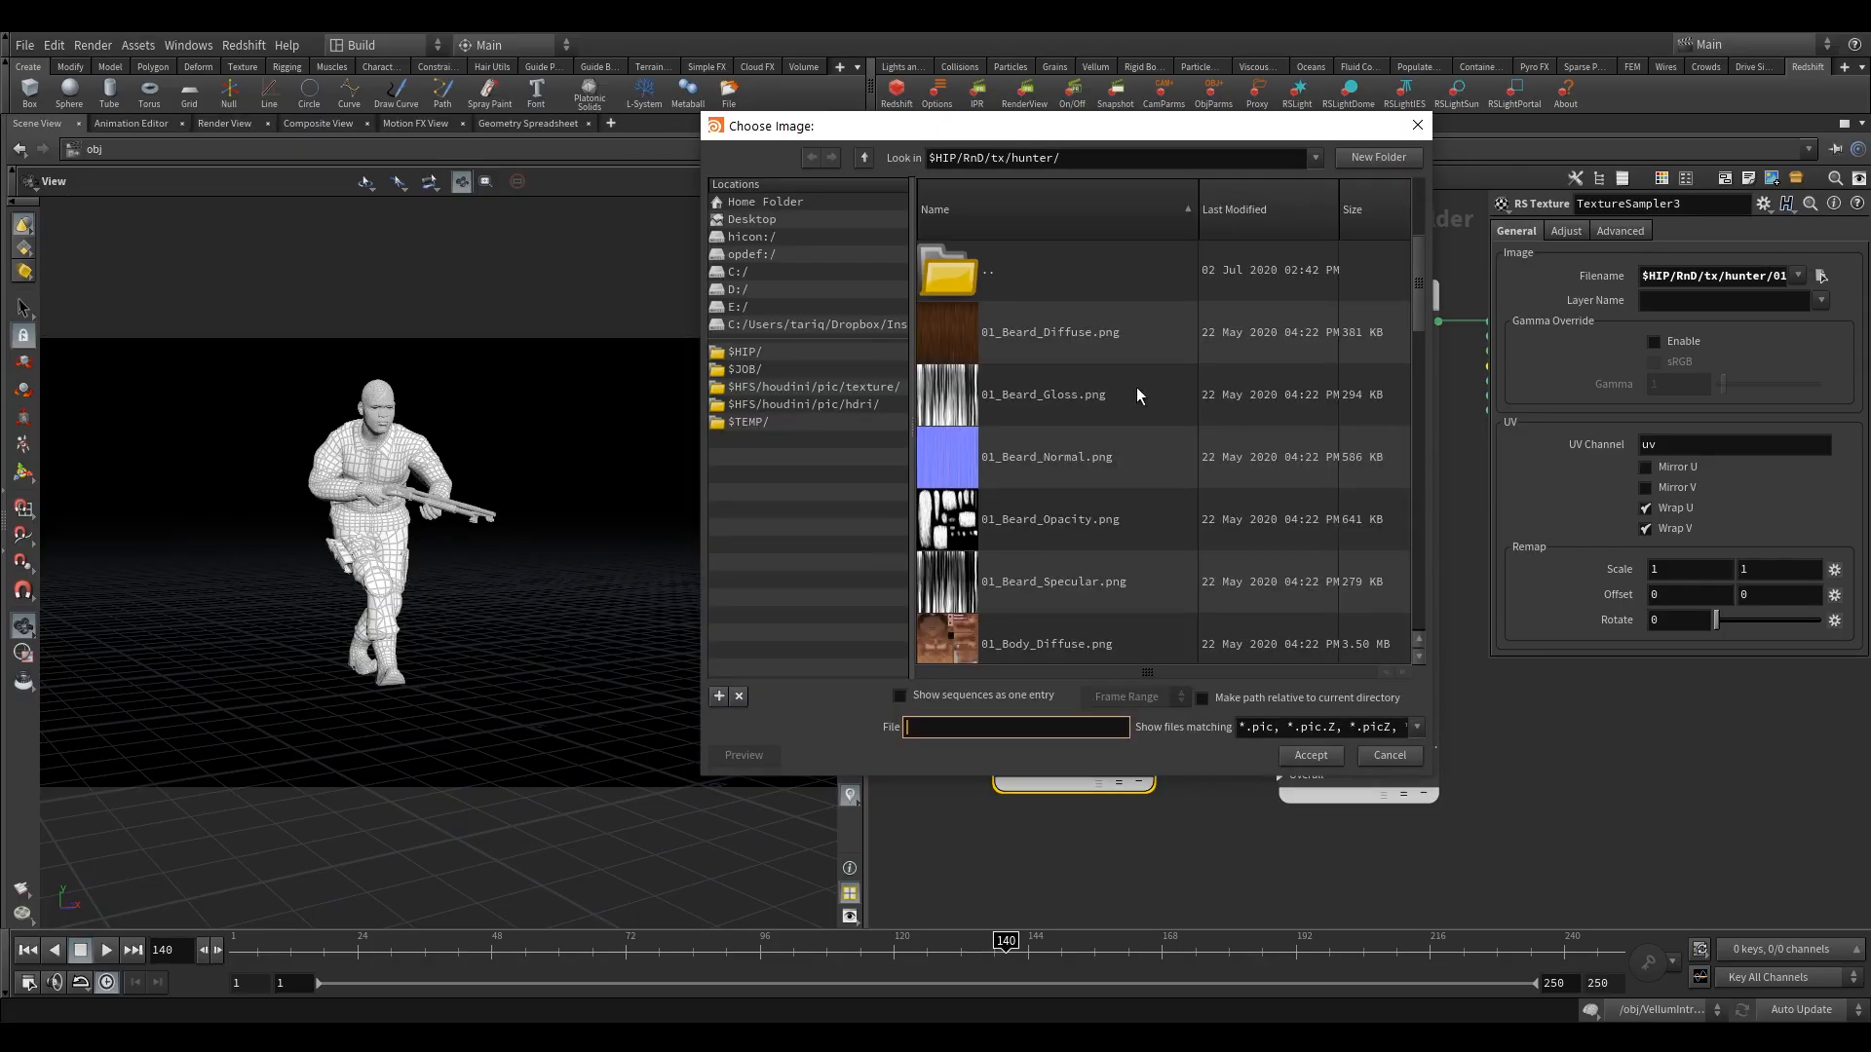
scroll(1056, 512, down, 3)
click(1050, 475)
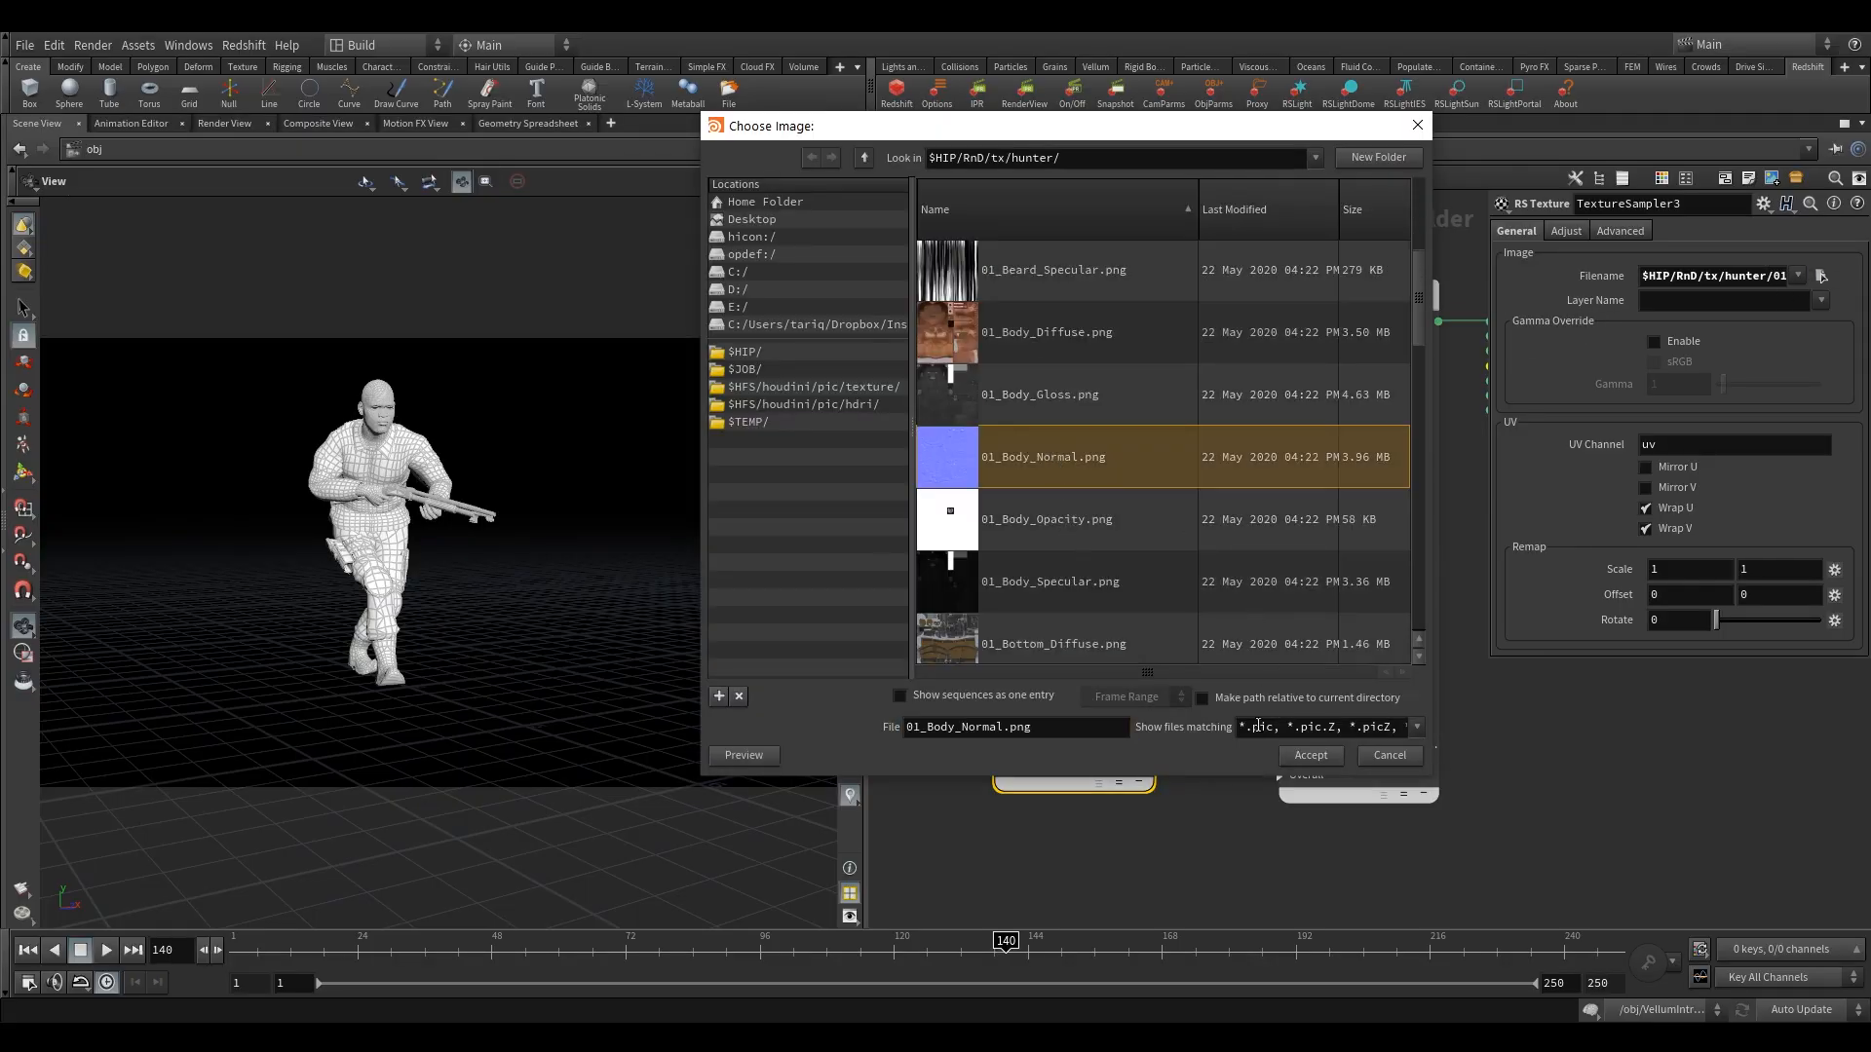
click(1300, 759)
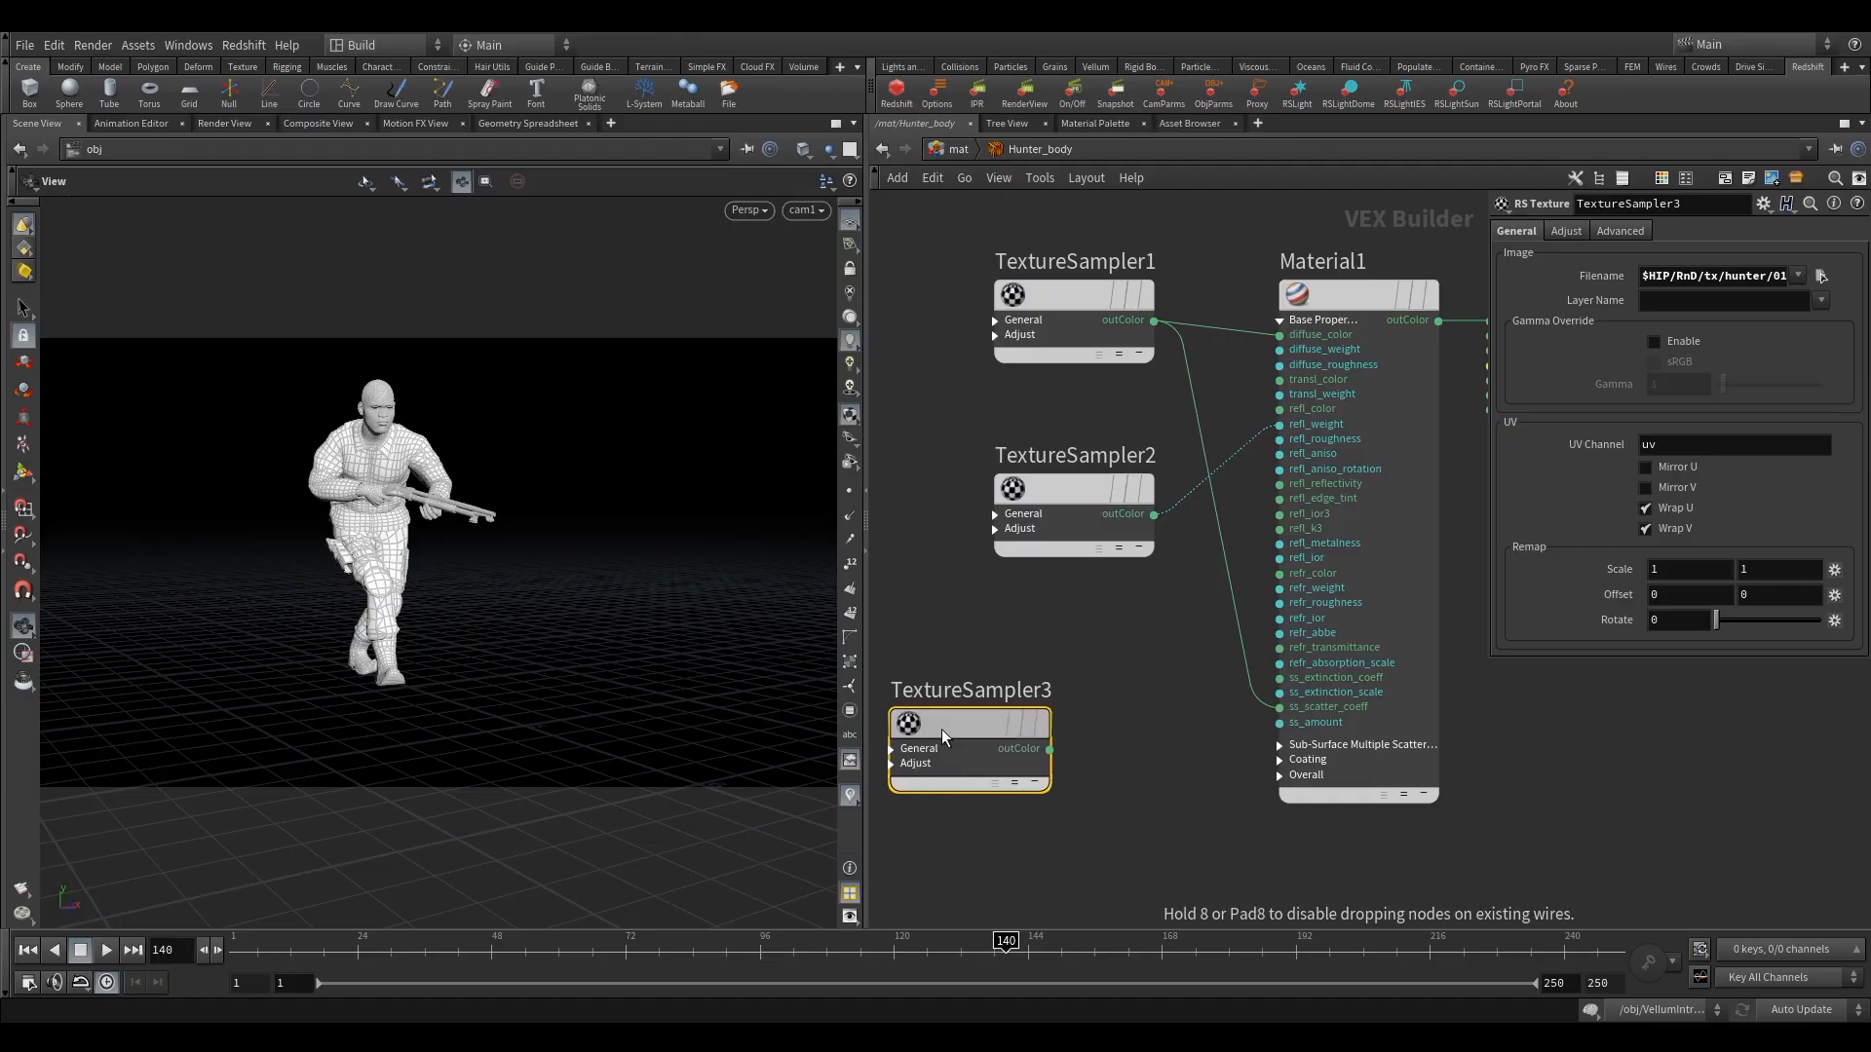
Move TextureSampler3 away from Material1 and add an RS Bump Map node between them.
drag(942, 729, 855, 730)
click(1109, 717)
key(Tab)
text(b)
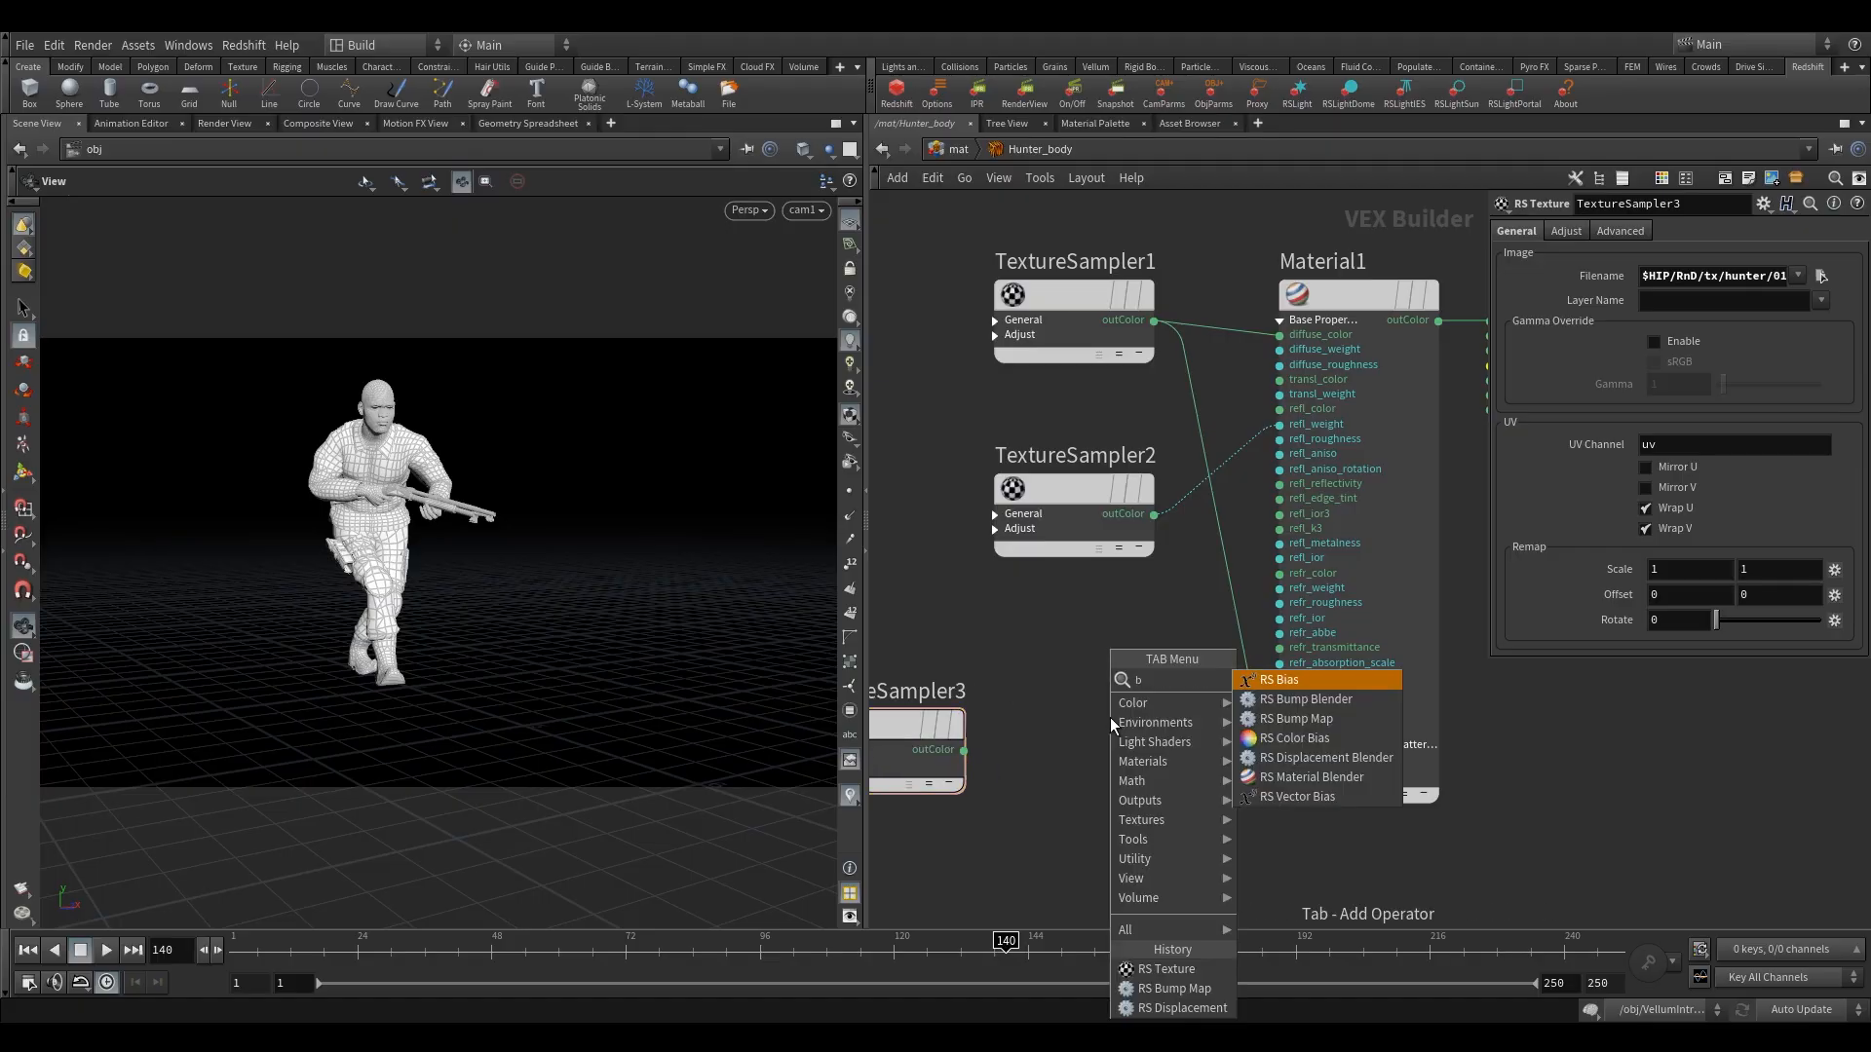
text(um)
click(1277, 700)
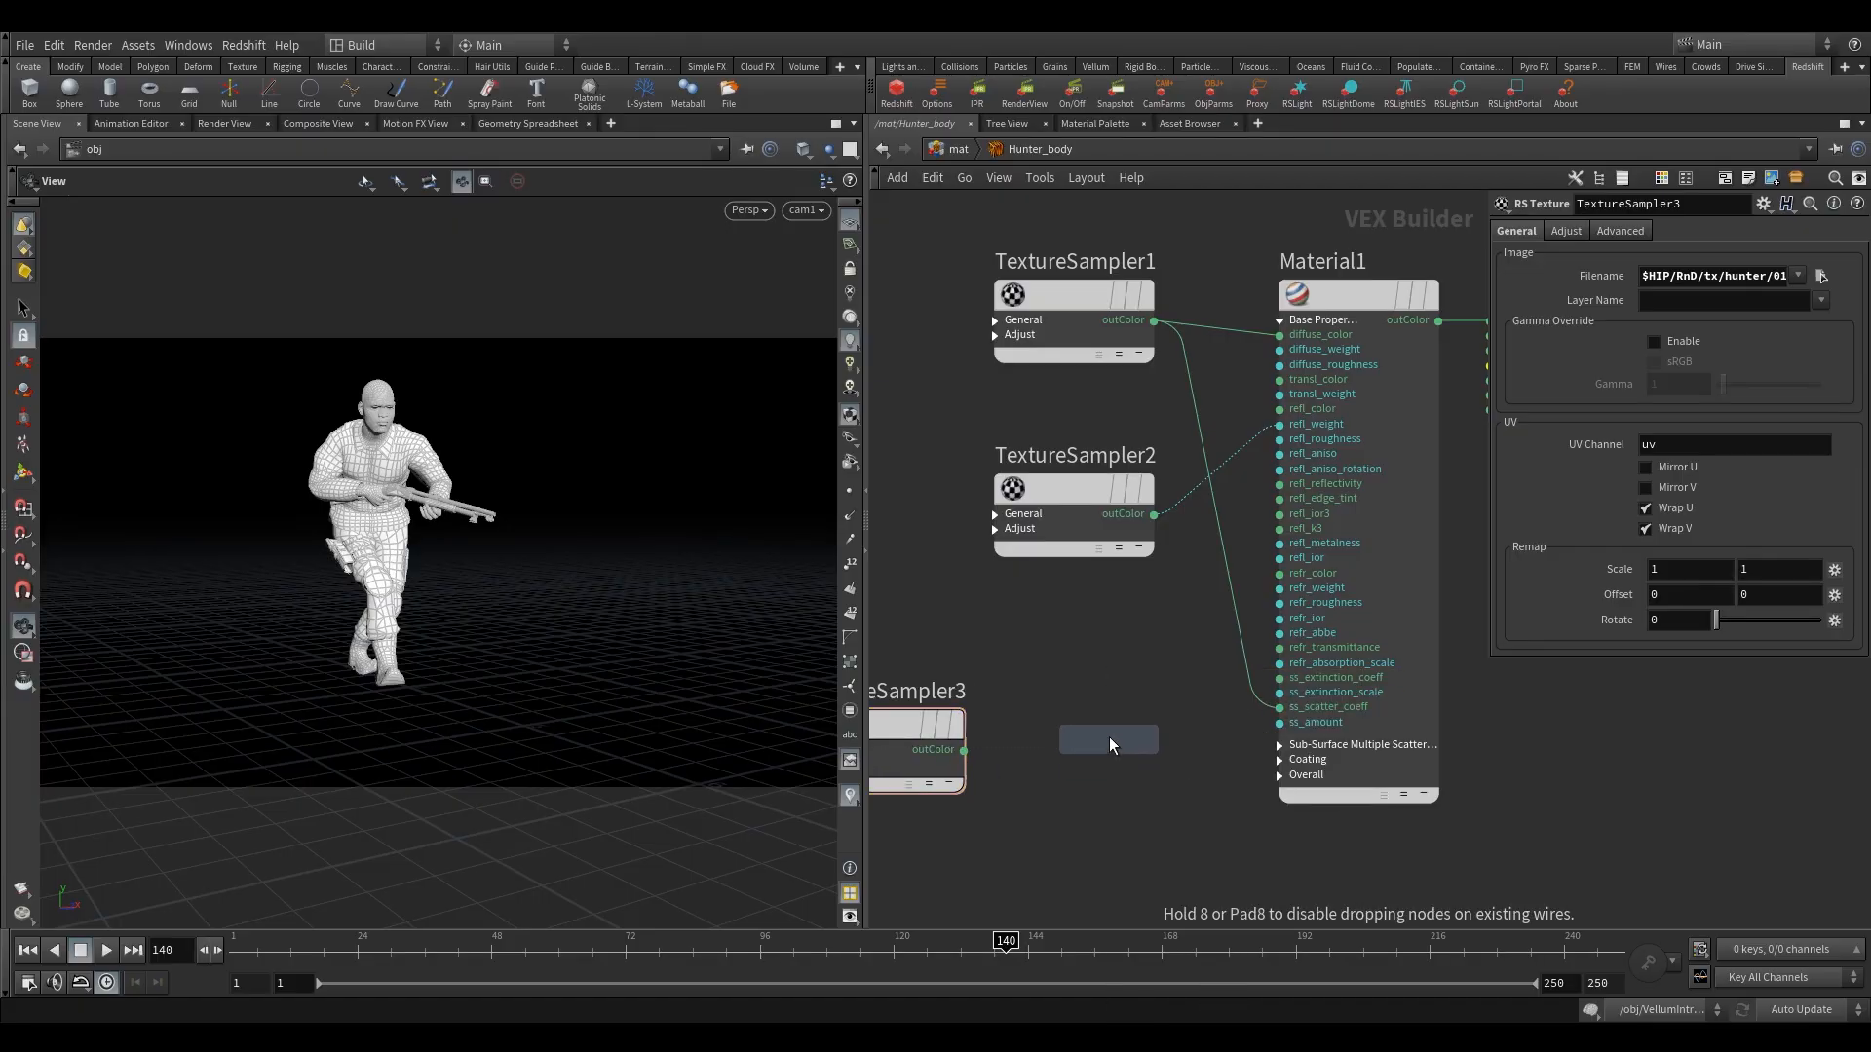
click(1109, 743)
Connect TextureSampler3's outColor to the bump map's input and set the bump Height Scale to .025.
scroll(994, 775, up, 2)
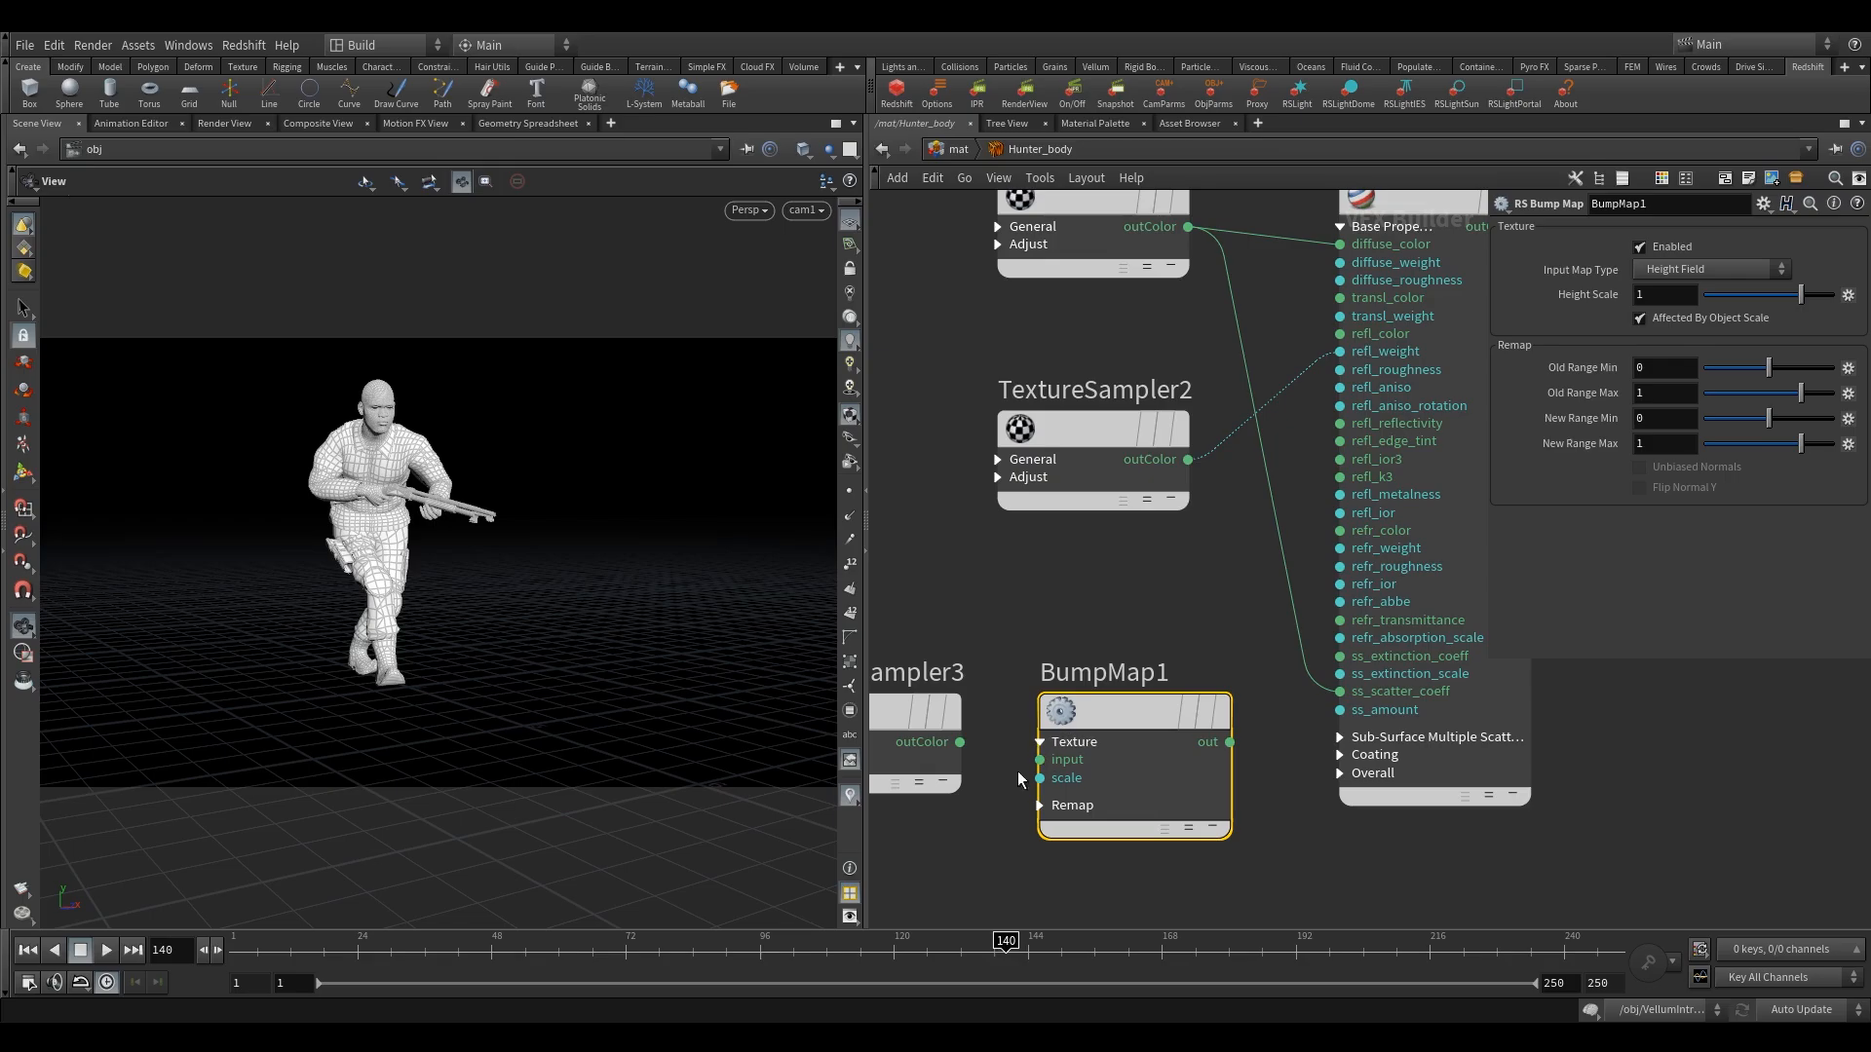
drag(960, 741, 1039, 759)
middle_drag(1139, 643, 1141, 658)
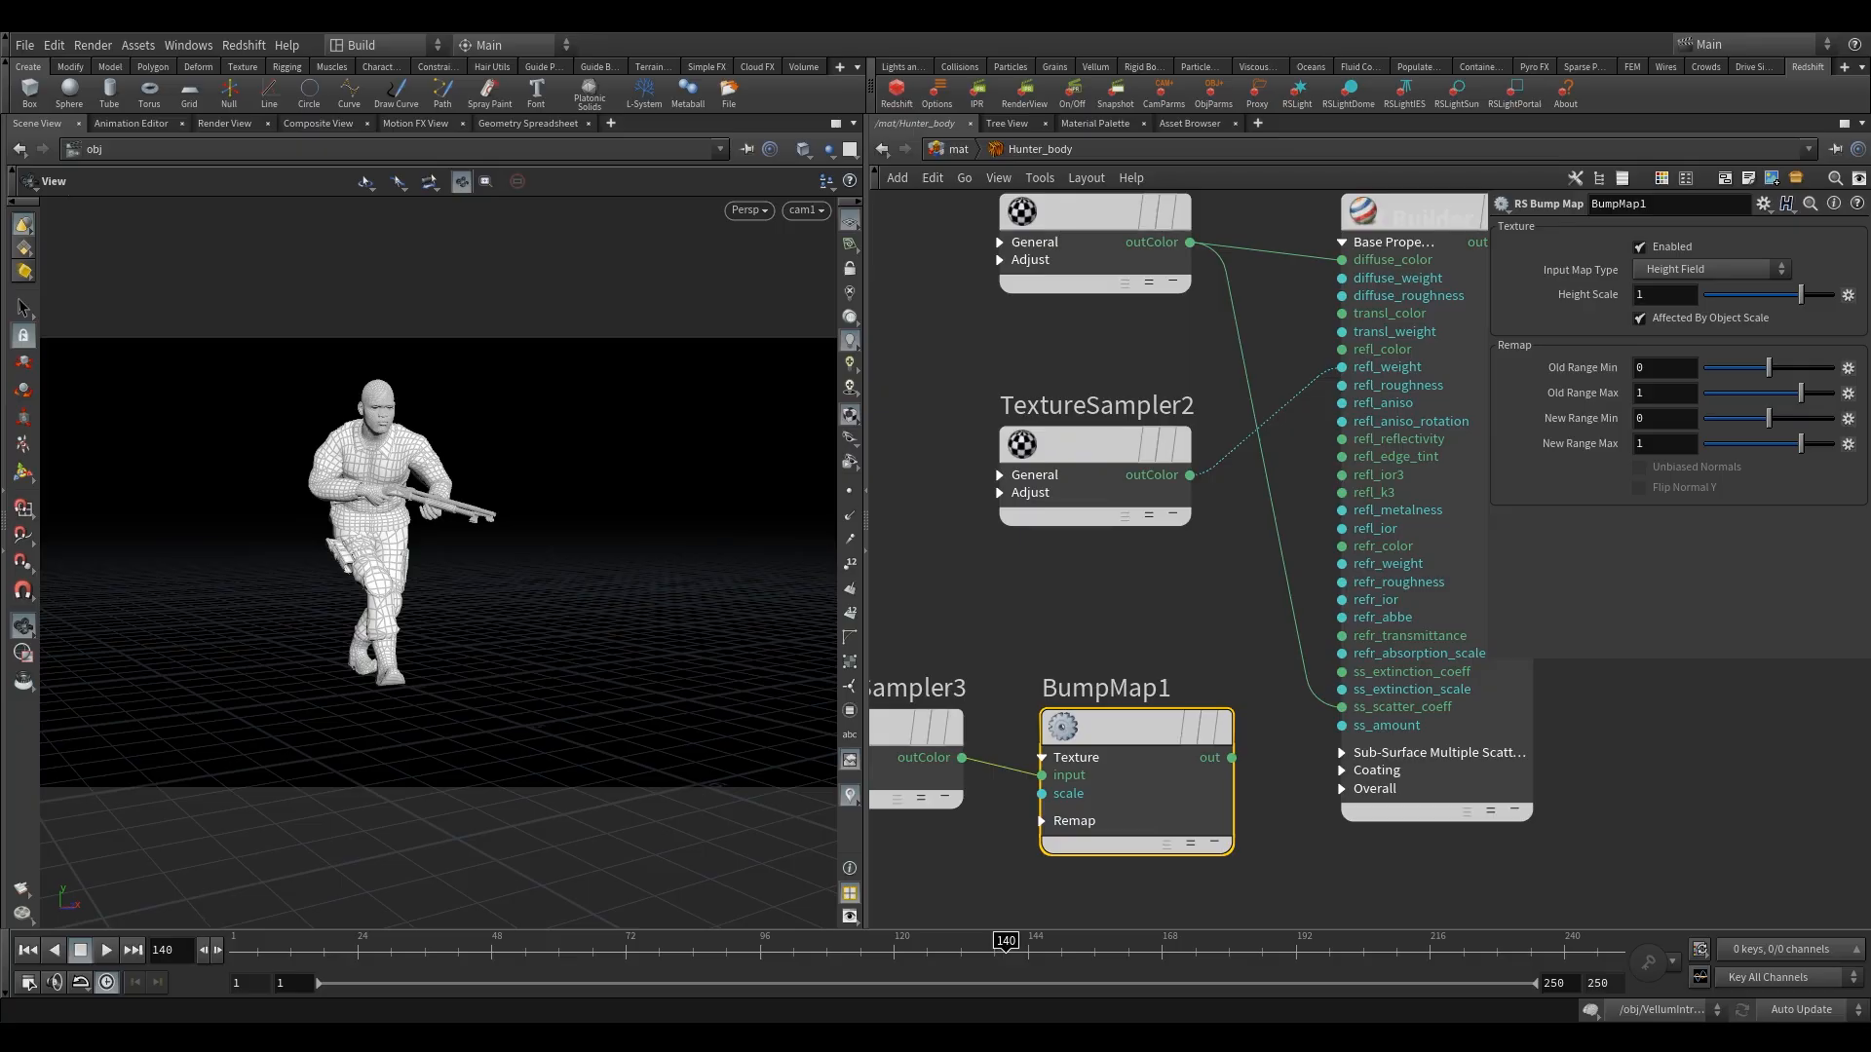
click(1663, 294)
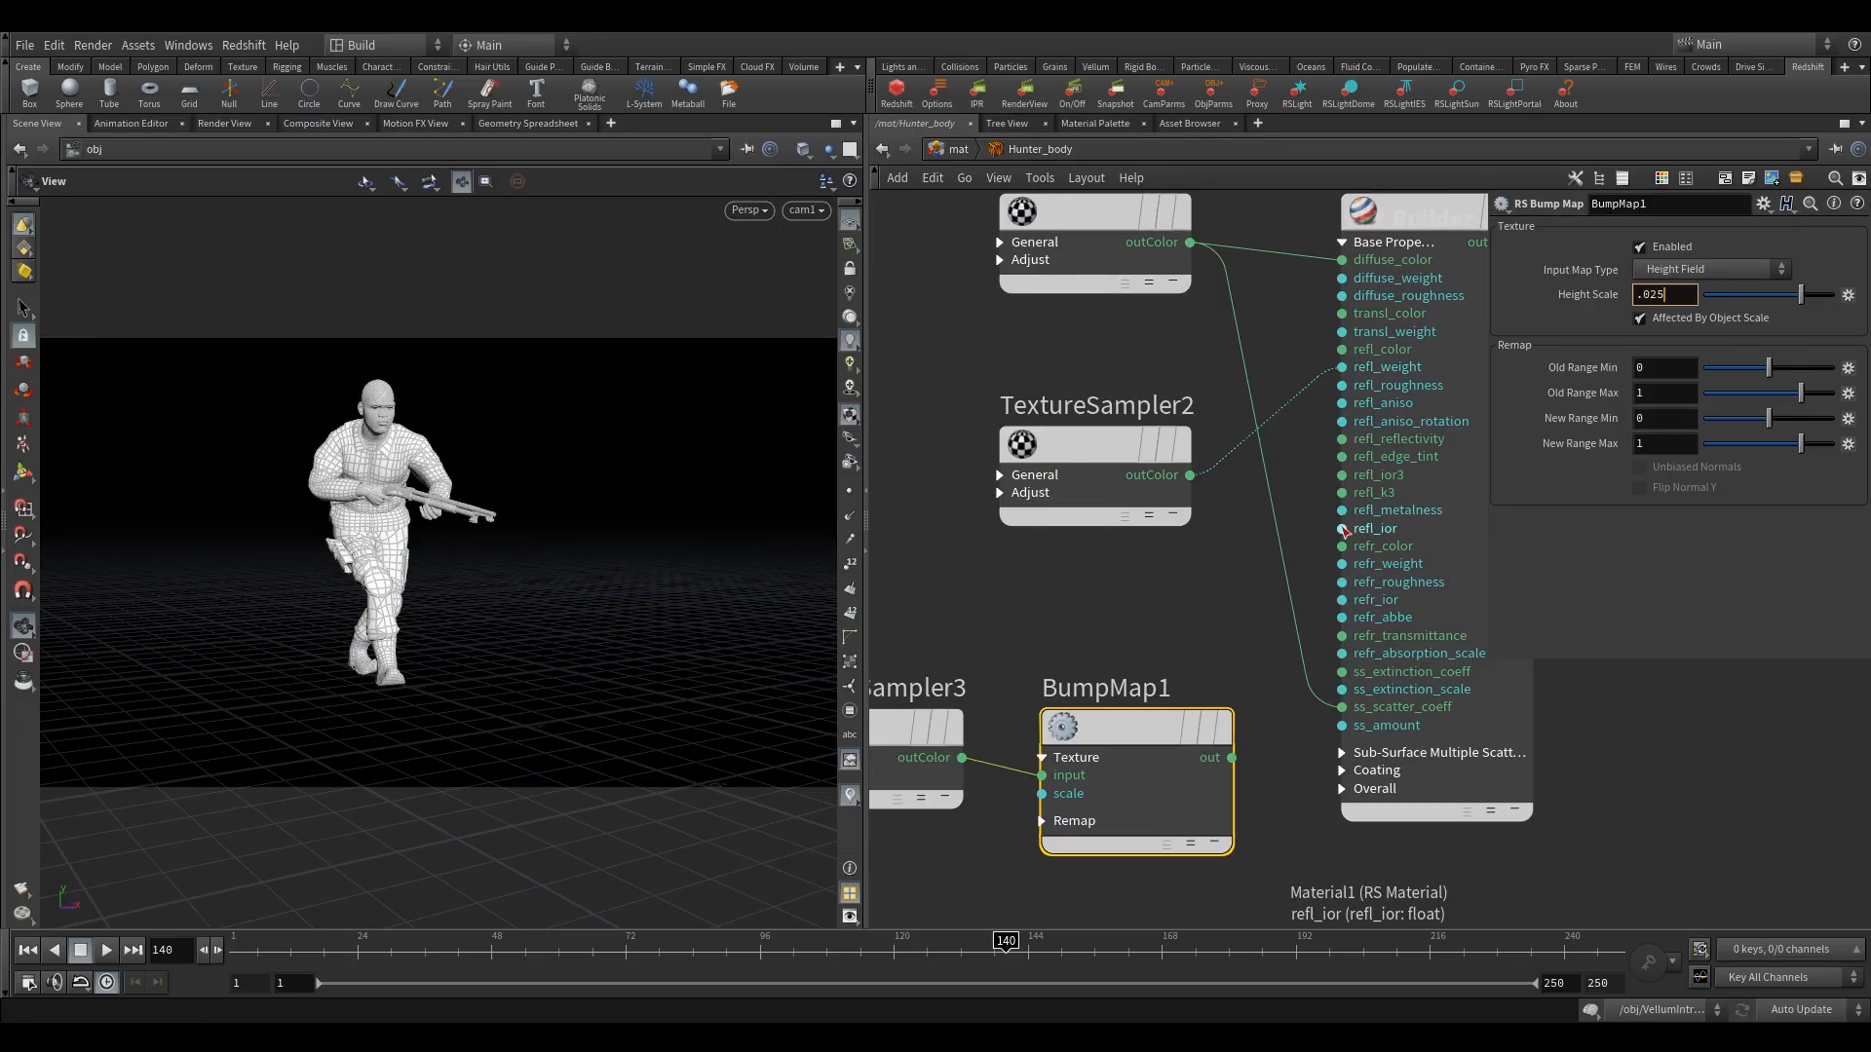
click(1147, 625)
Expand Material1's Overall inputs and connect the BumpMap1 output to bump_input.
click(1342, 789)
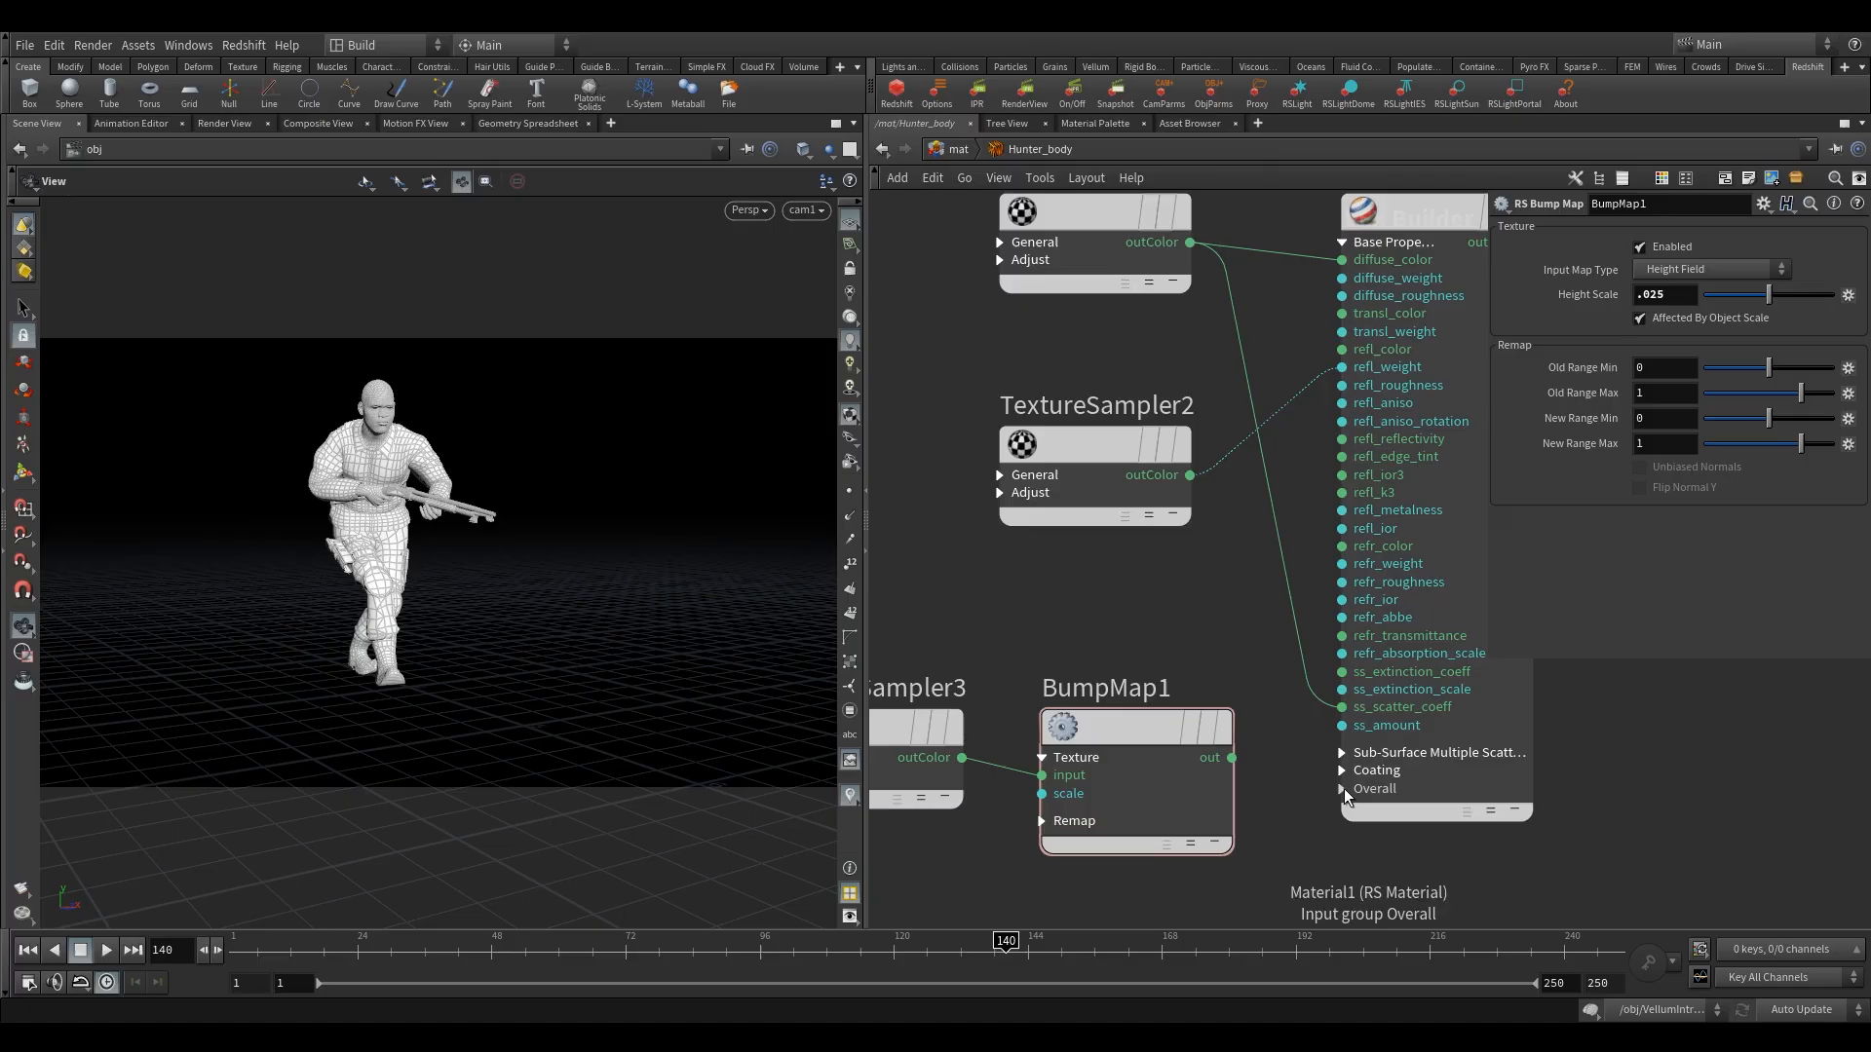
drag(1232, 758, 1343, 860)
scroll(1183, 660, down, 2)
middle_drag(1189, 656, 948, 728)
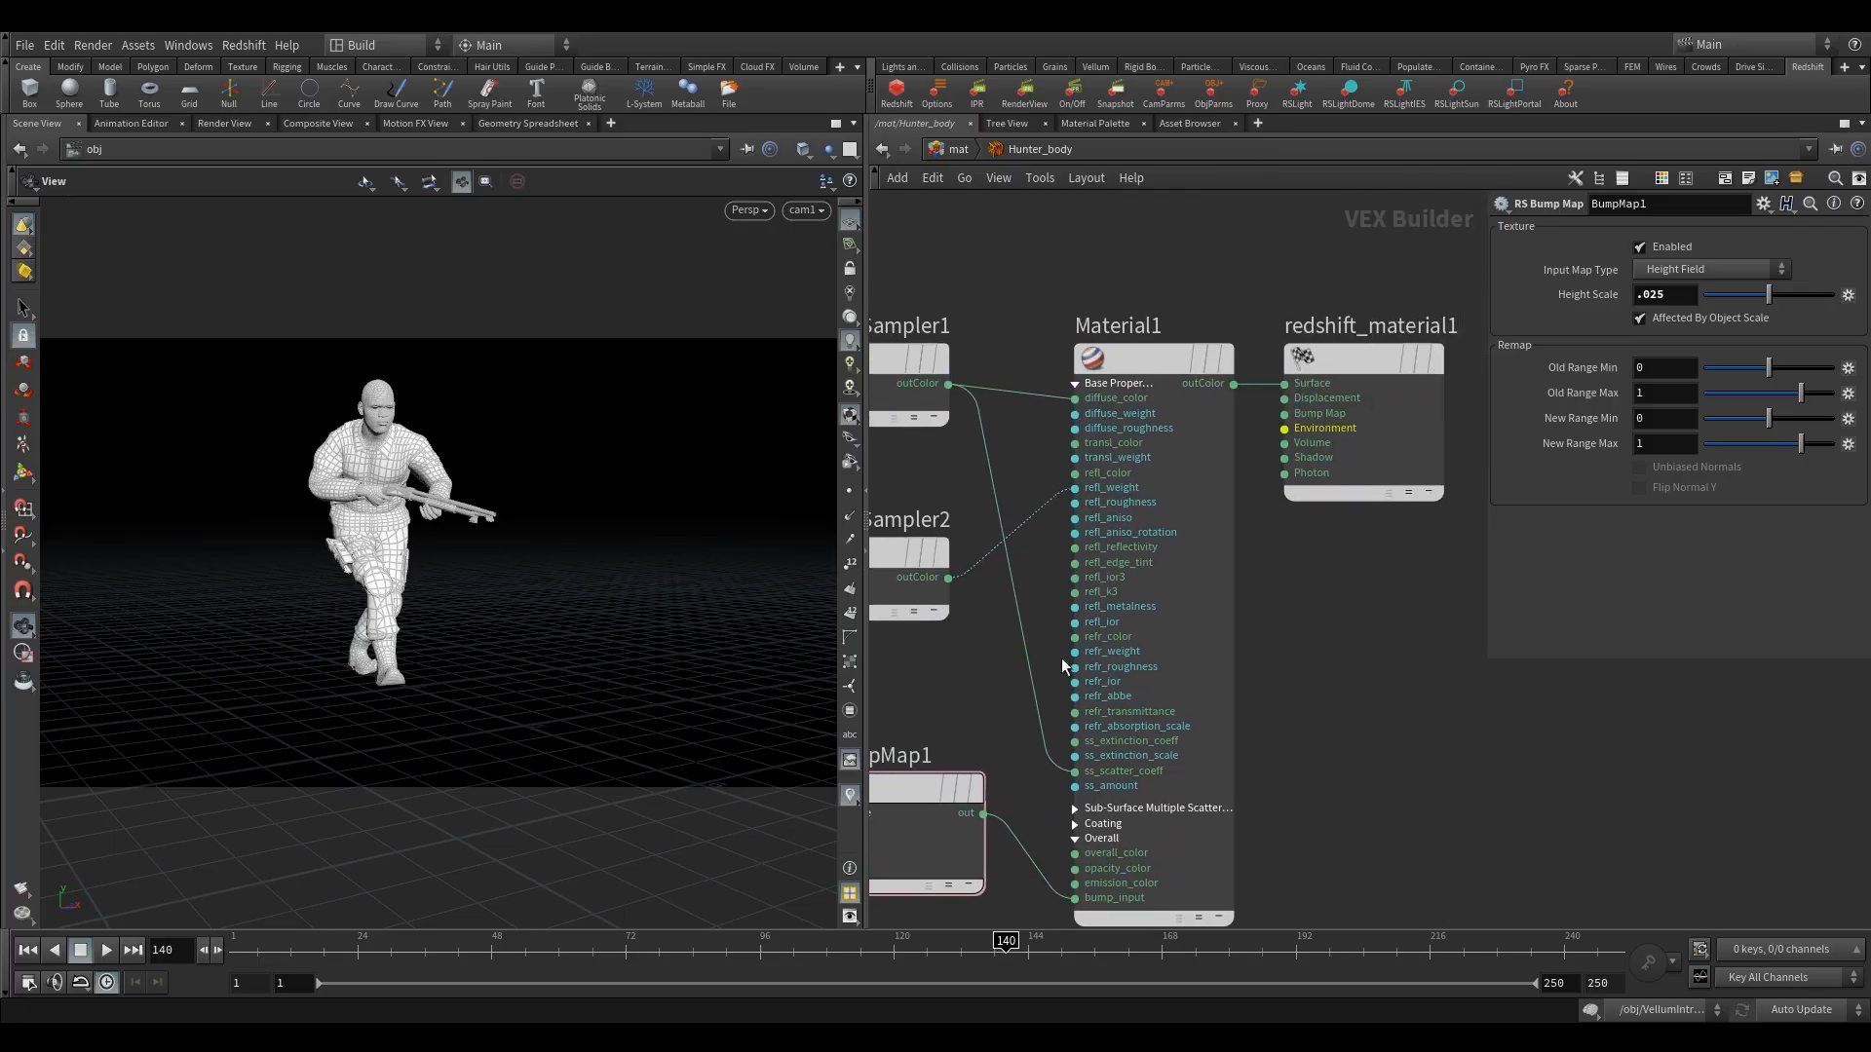
Move the redshift_material1 node farther away from Material1, widening the gap between them.
drag(1363, 355, 1469, 360)
scroll(1307, 639, down, 4)
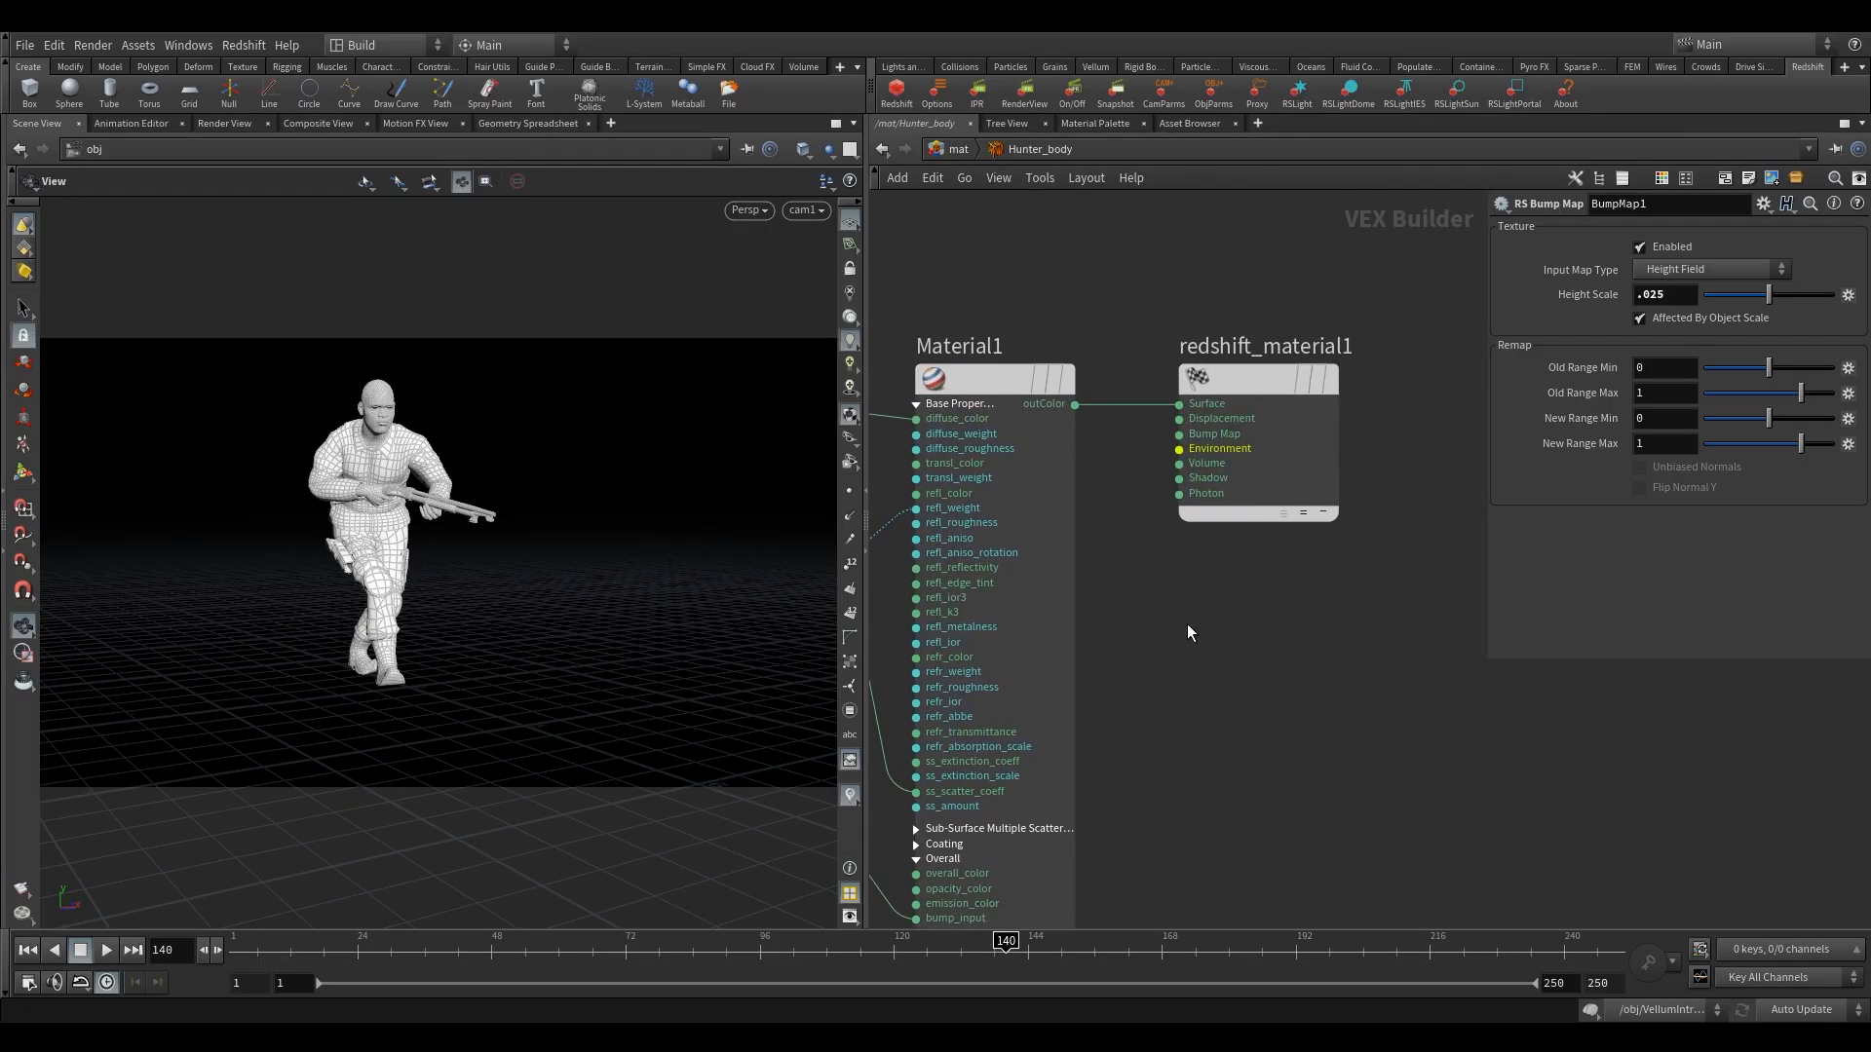
drag(1271, 476, 1327, 474)
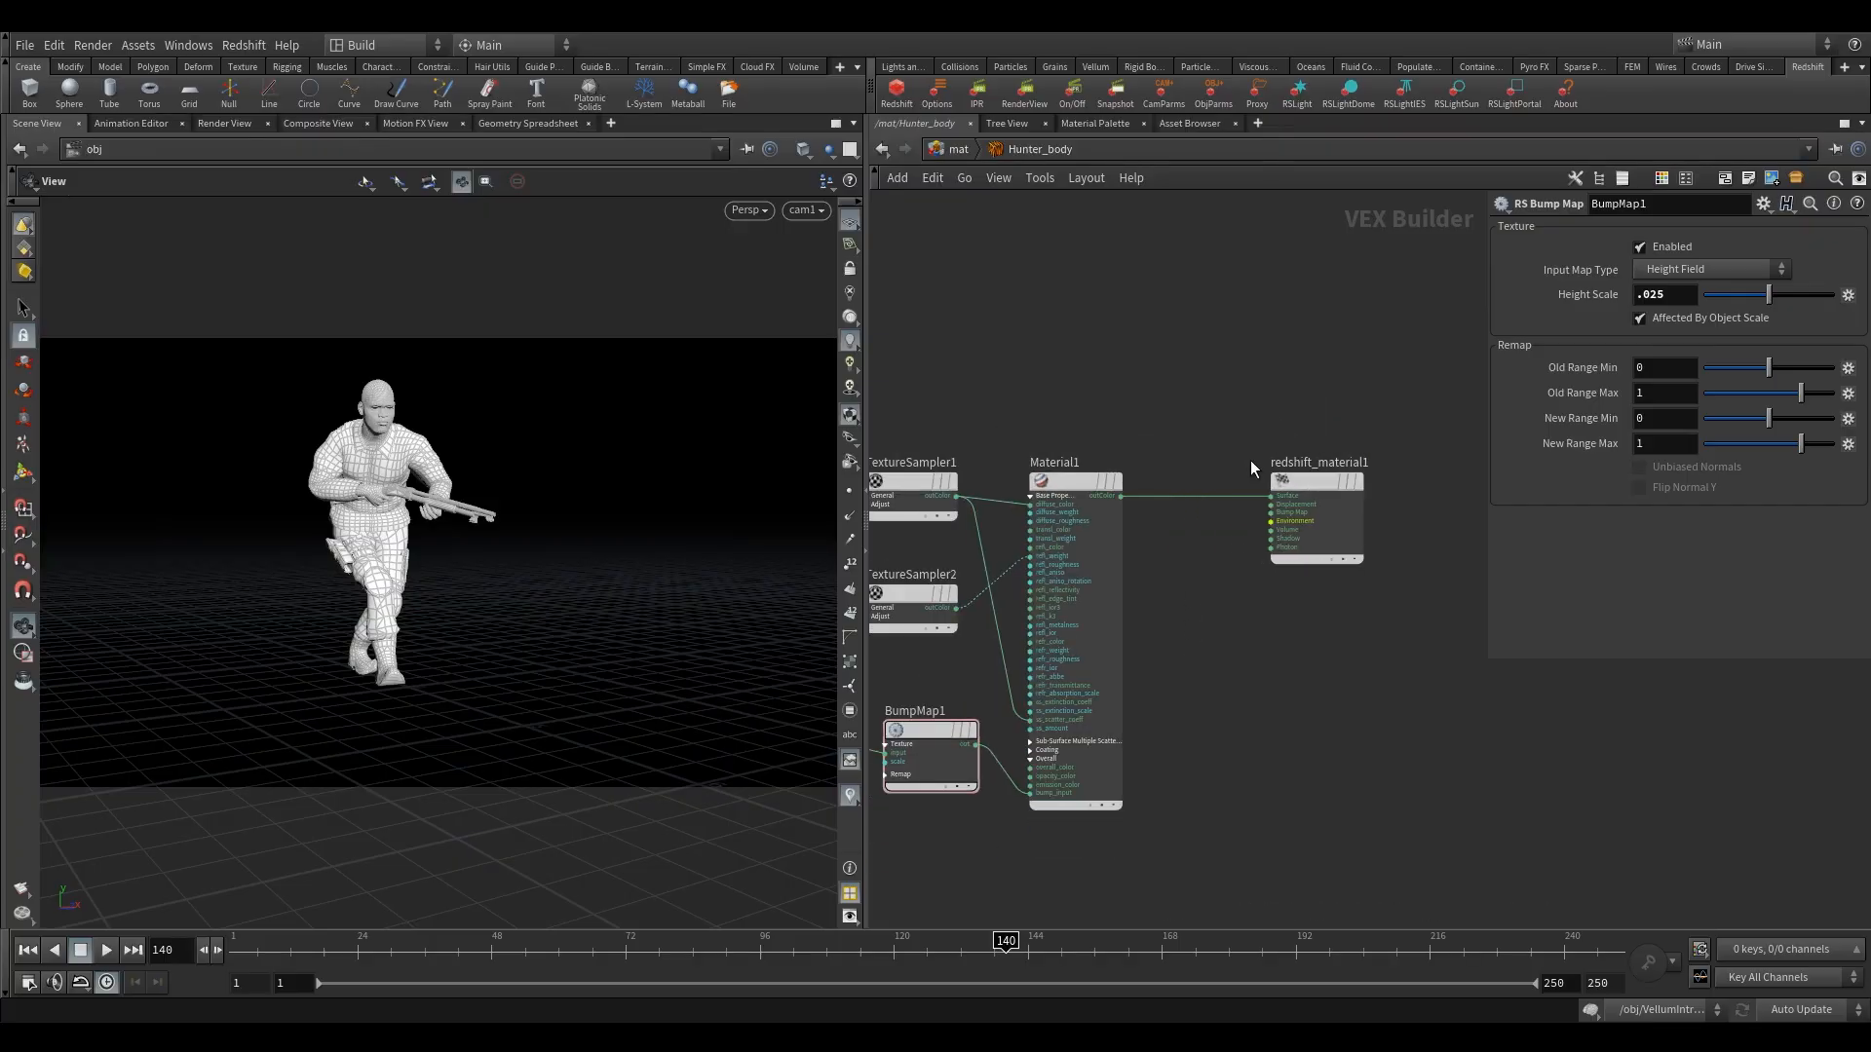
Widen the gap between Material1 and redshift_material1, and insert an RS Sprite node into the wire between them.
right_drag(362, 400, 898, 399)
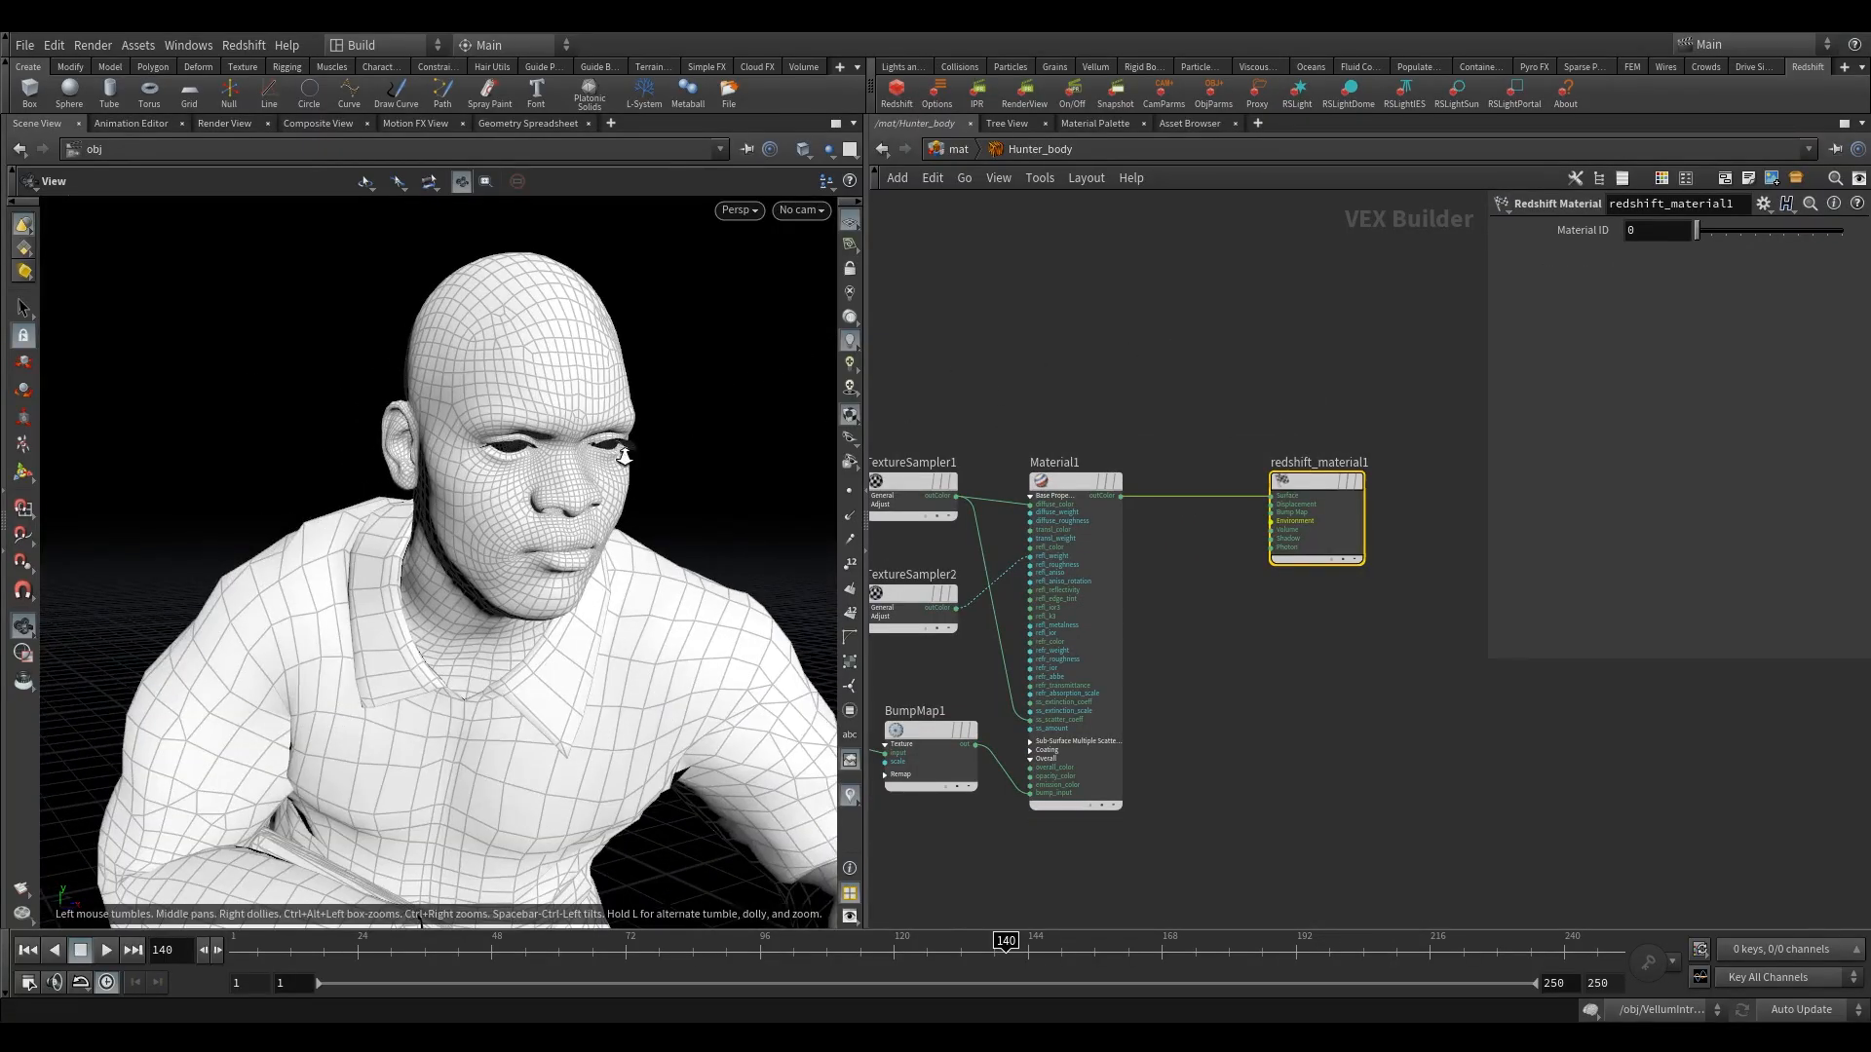
mouse_move(628, 456)
right_down()
mouse_move(693, 442)
mouse_move(636, 456)
right_up()
drag(541, 447, 419, 369)
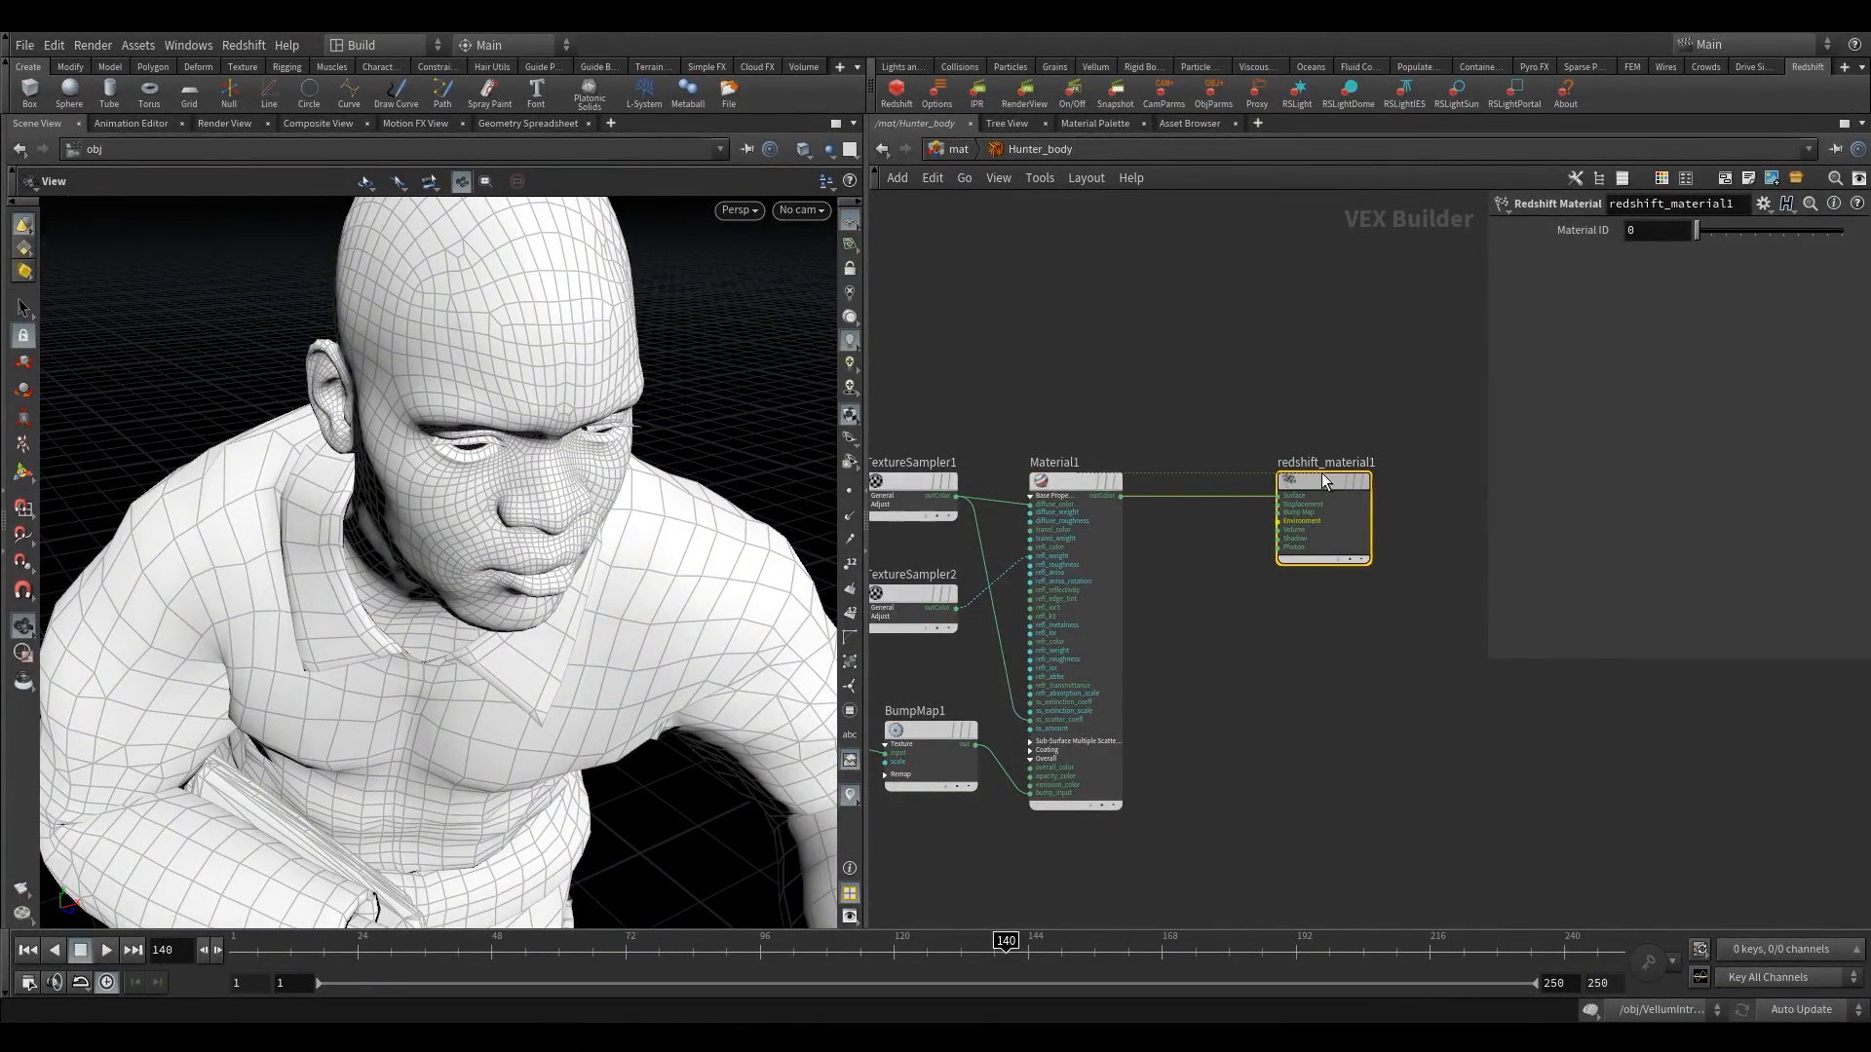
drag(1321, 472, 1366, 472)
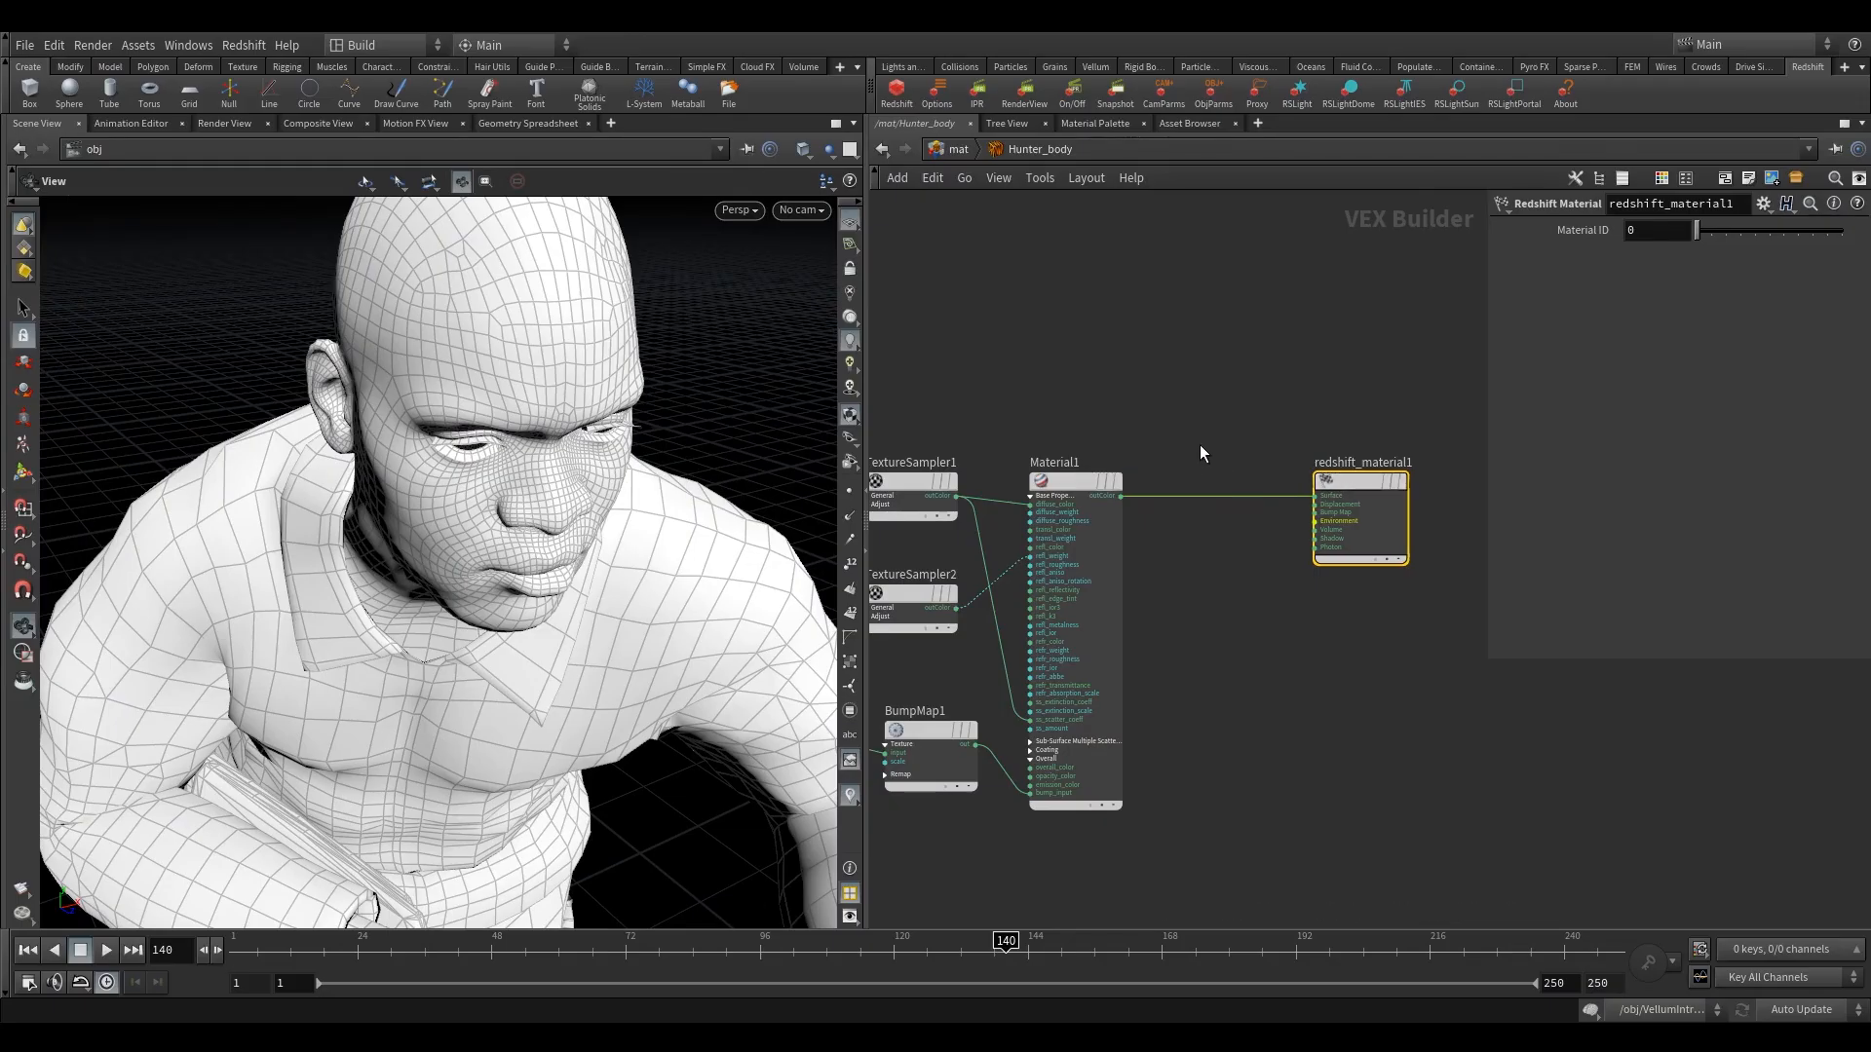
key(Tab)
text(spr)
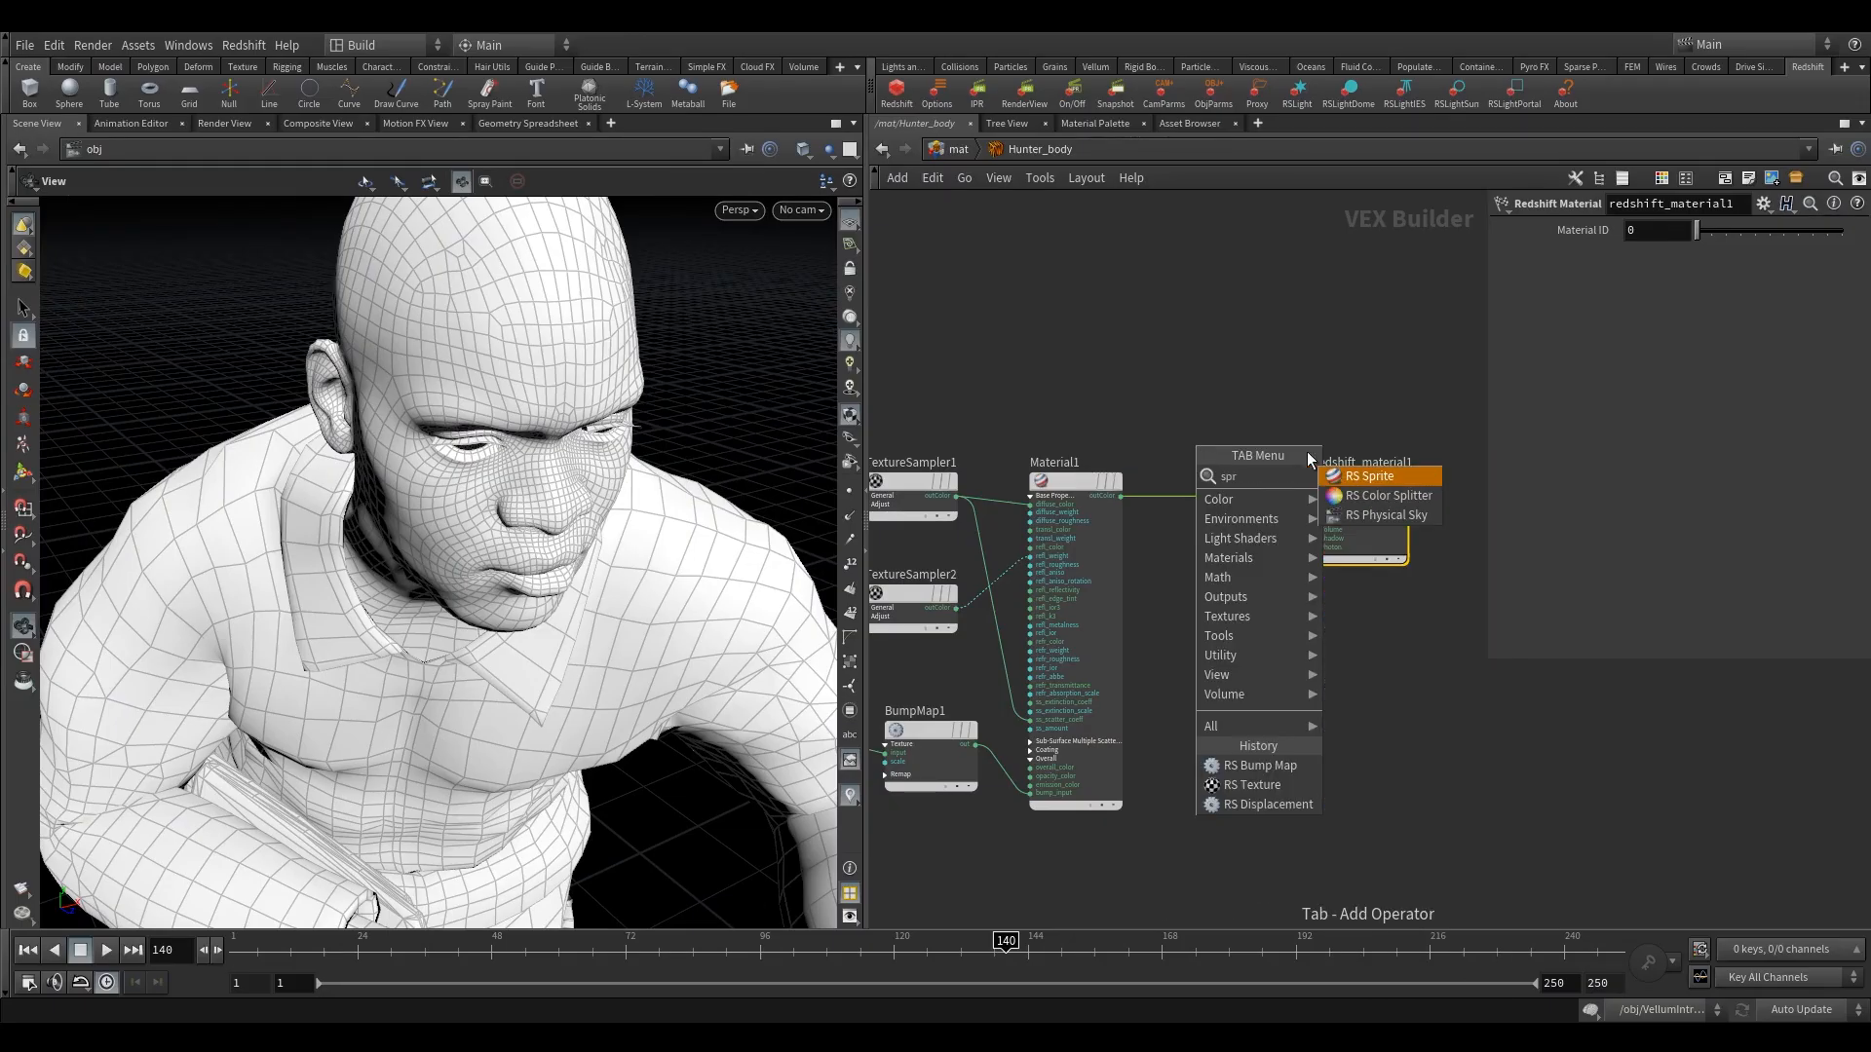
click(1351, 476)
click(1227, 498)
drag(1226, 497, 1243, 484)
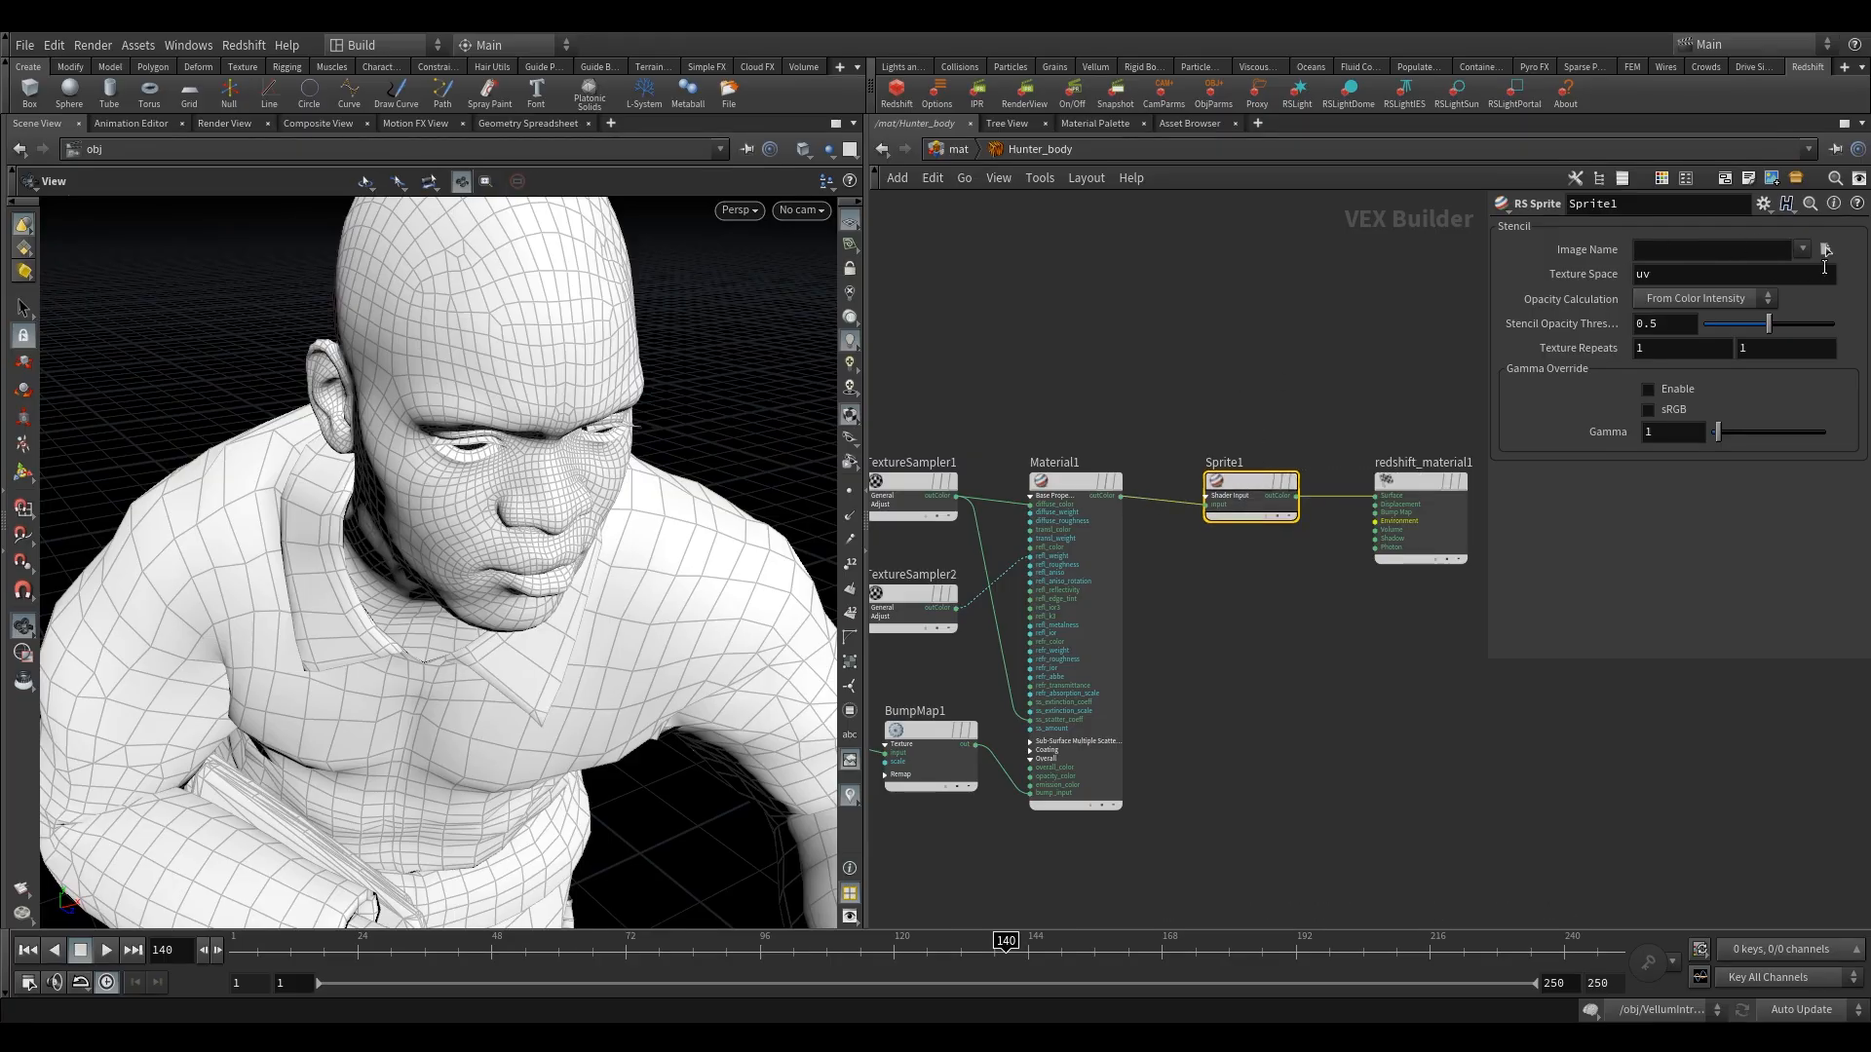
Set the sprite node's stencil image to 01_Body_Opacity.png from the hunter texture folder.
click(1826, 249)
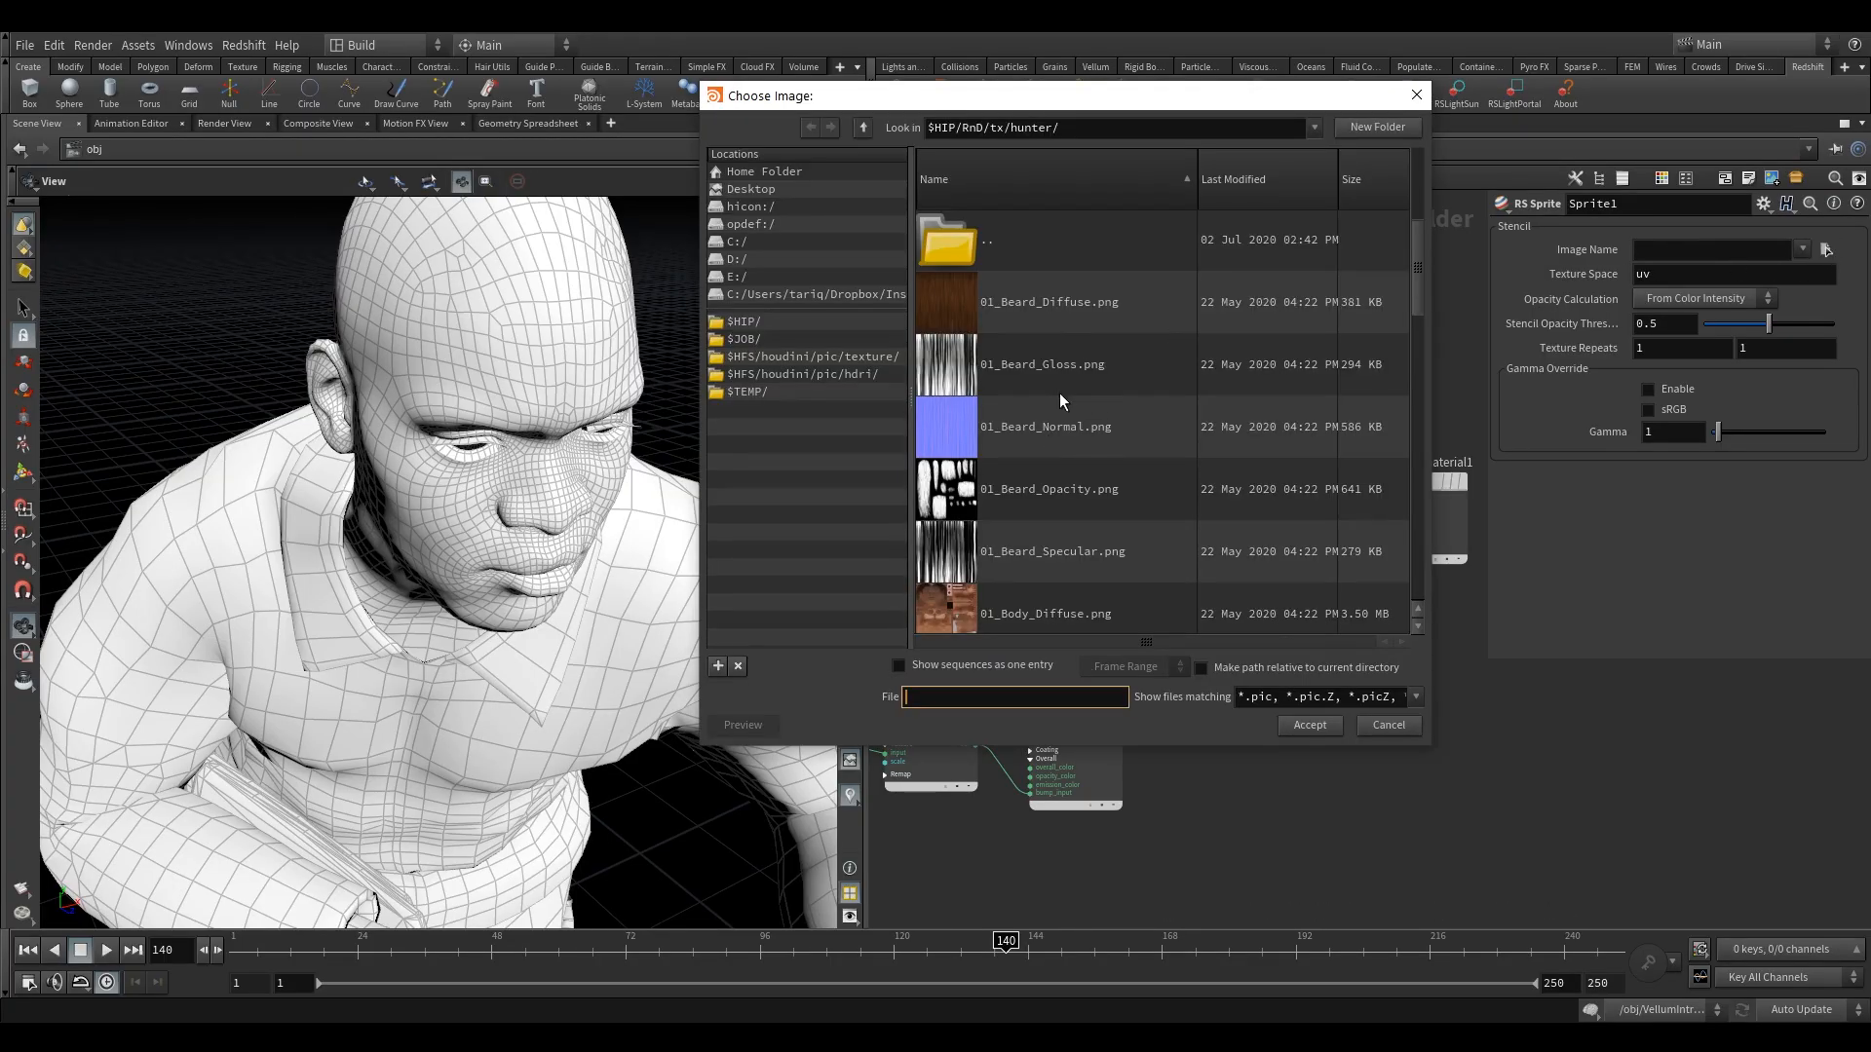
scroll(1054, 478, down, 2)
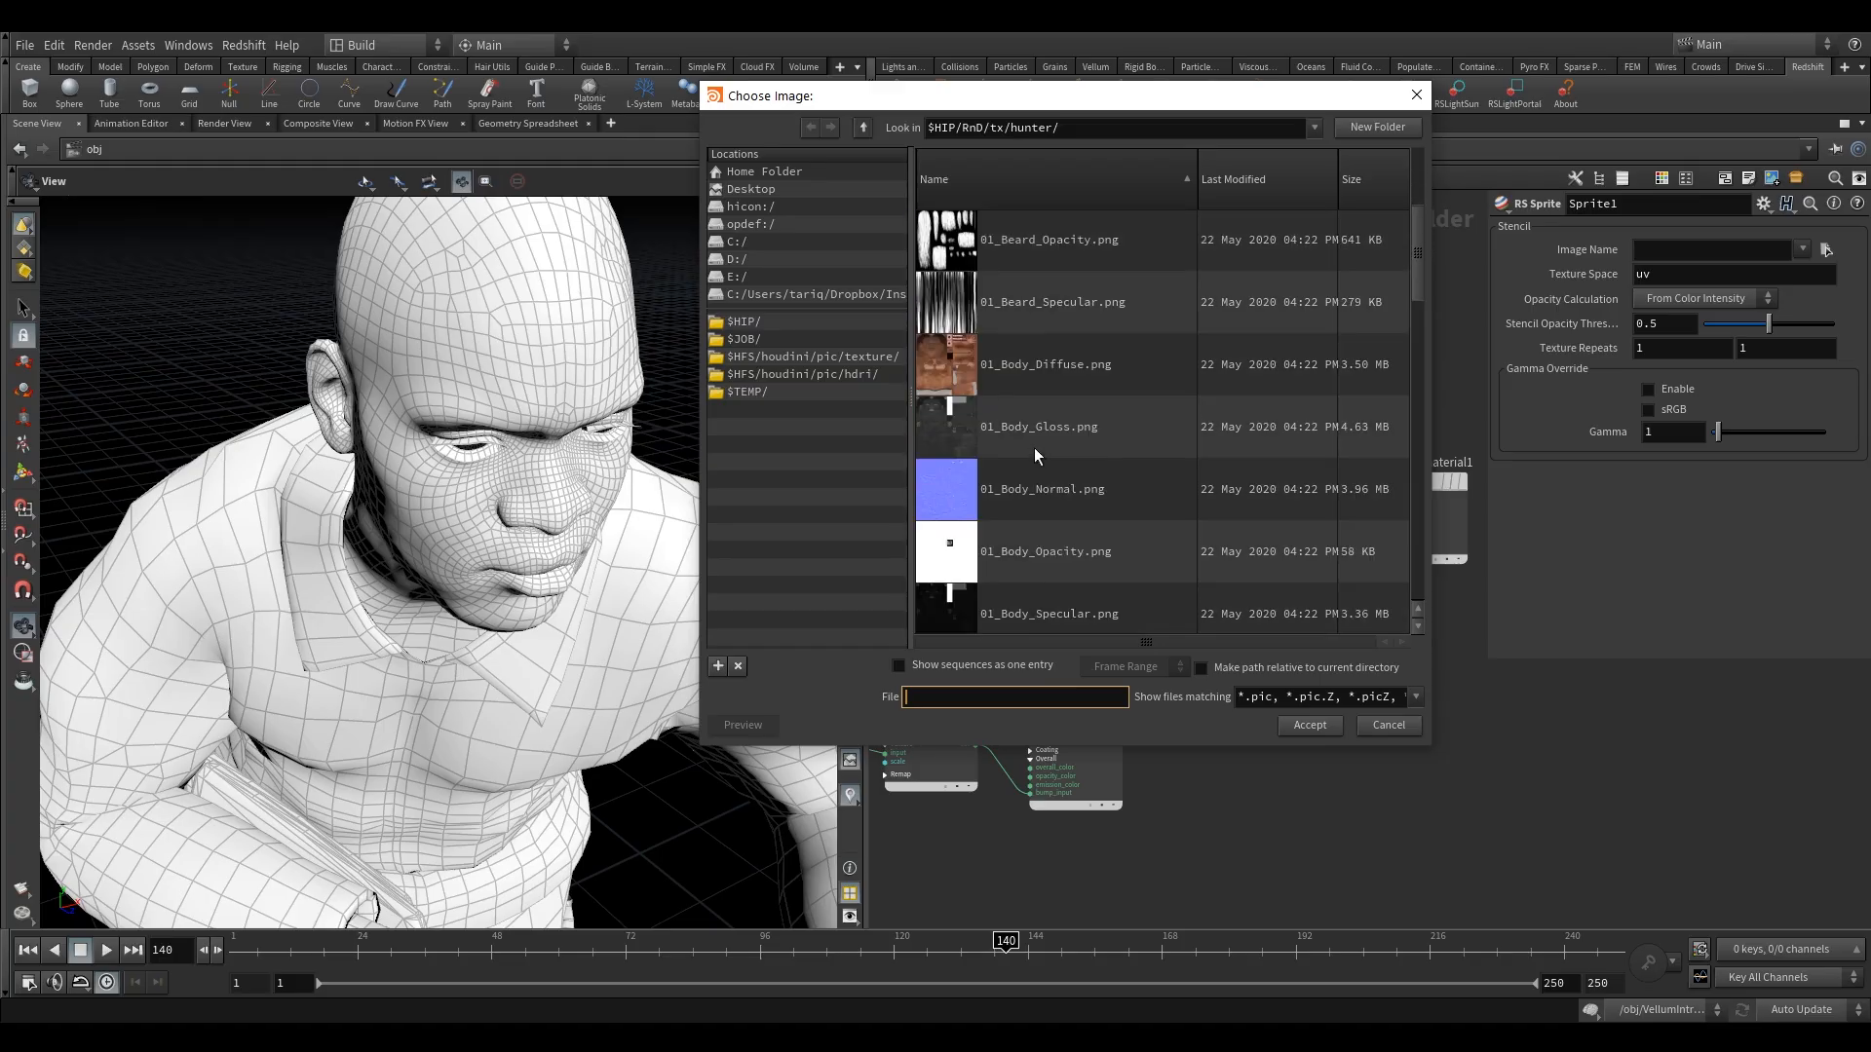
click(1039, 555)
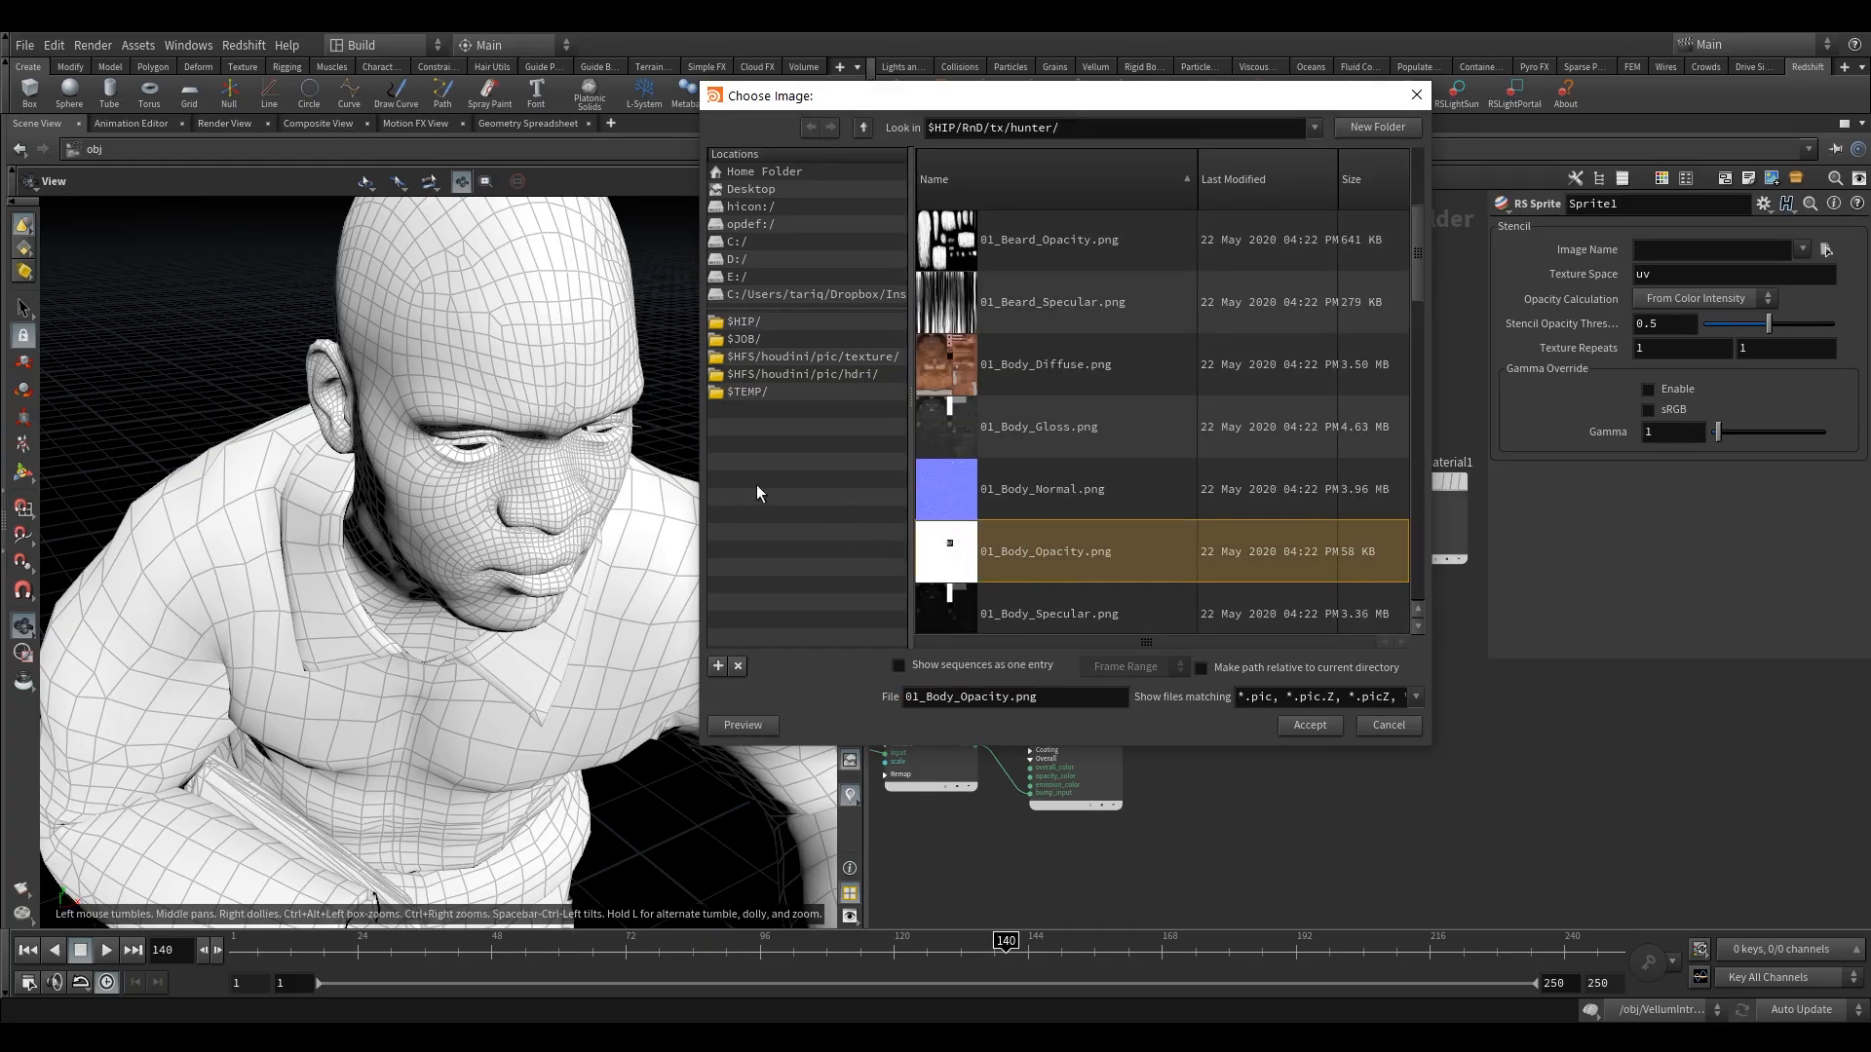
click(1309, 725)
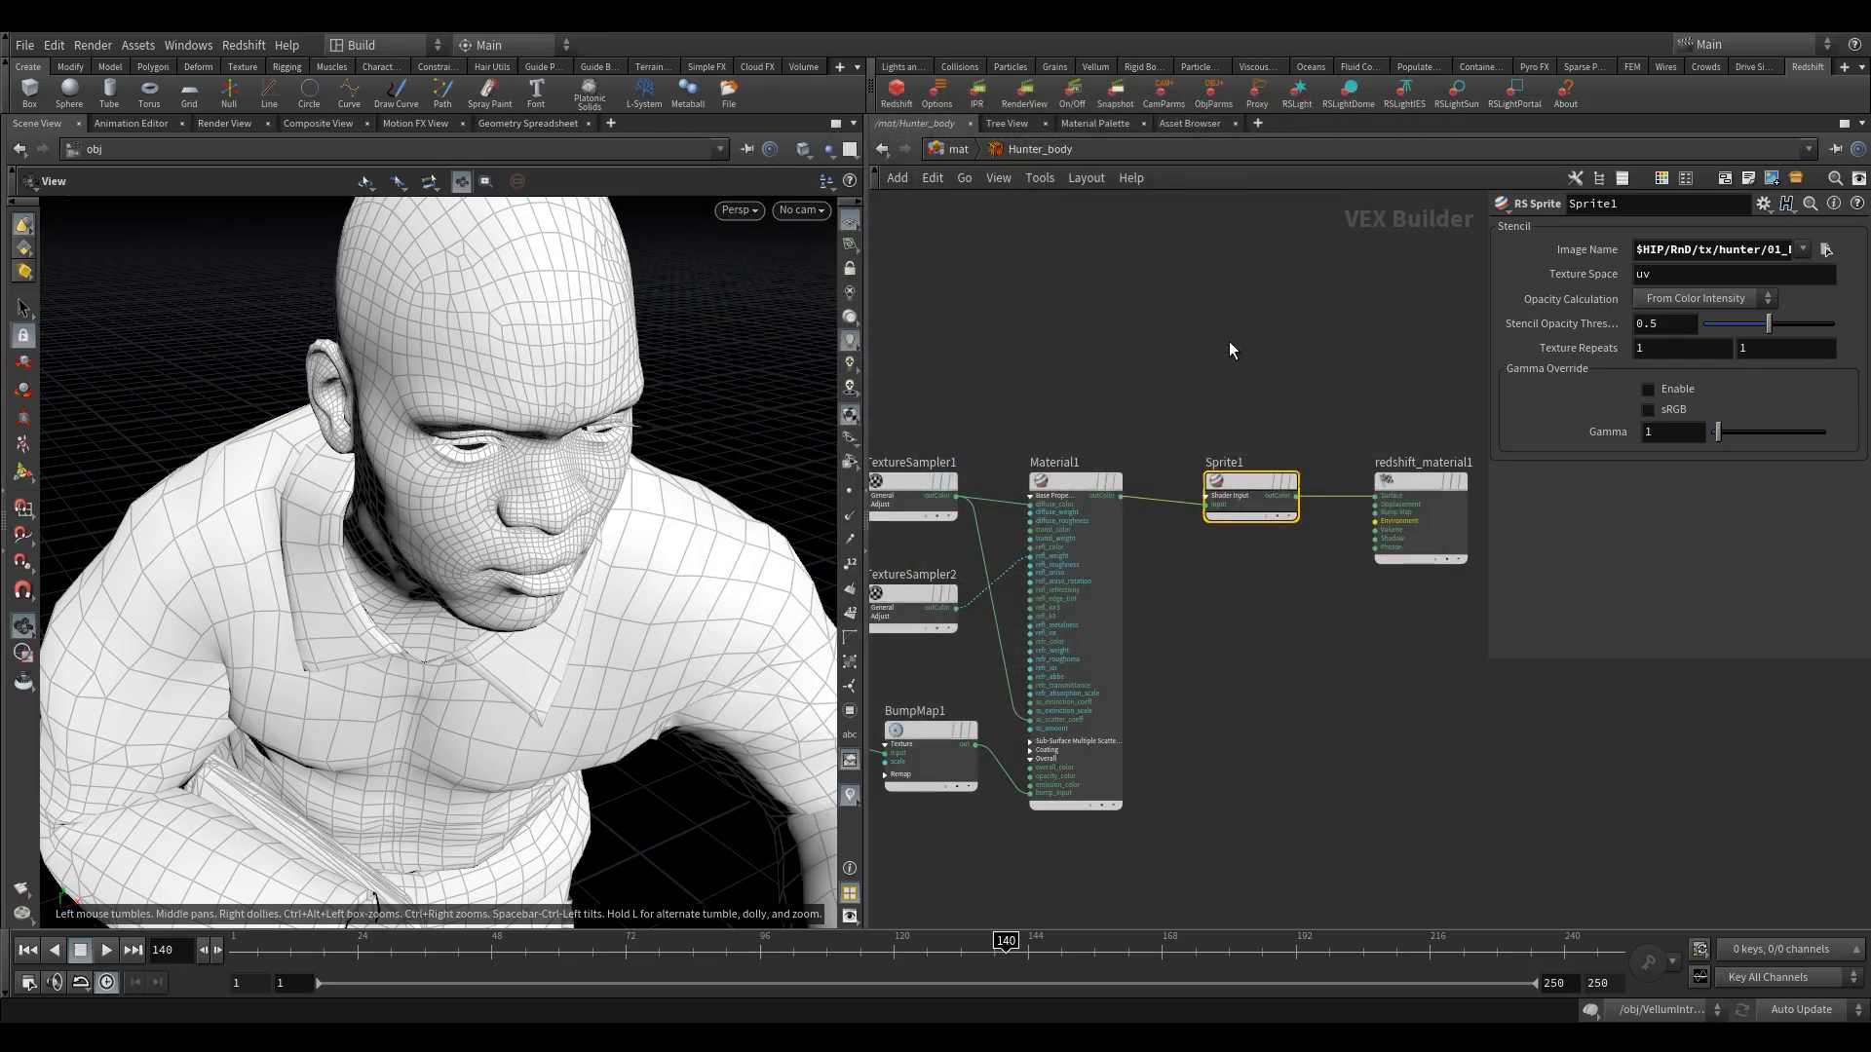
Leave Hunter_body for the Hunter_bottom material network and set the viewport to look through cam1.
middle_drag(1333, 388, 1283, 440)
scroll(1278, 441, down, 2)
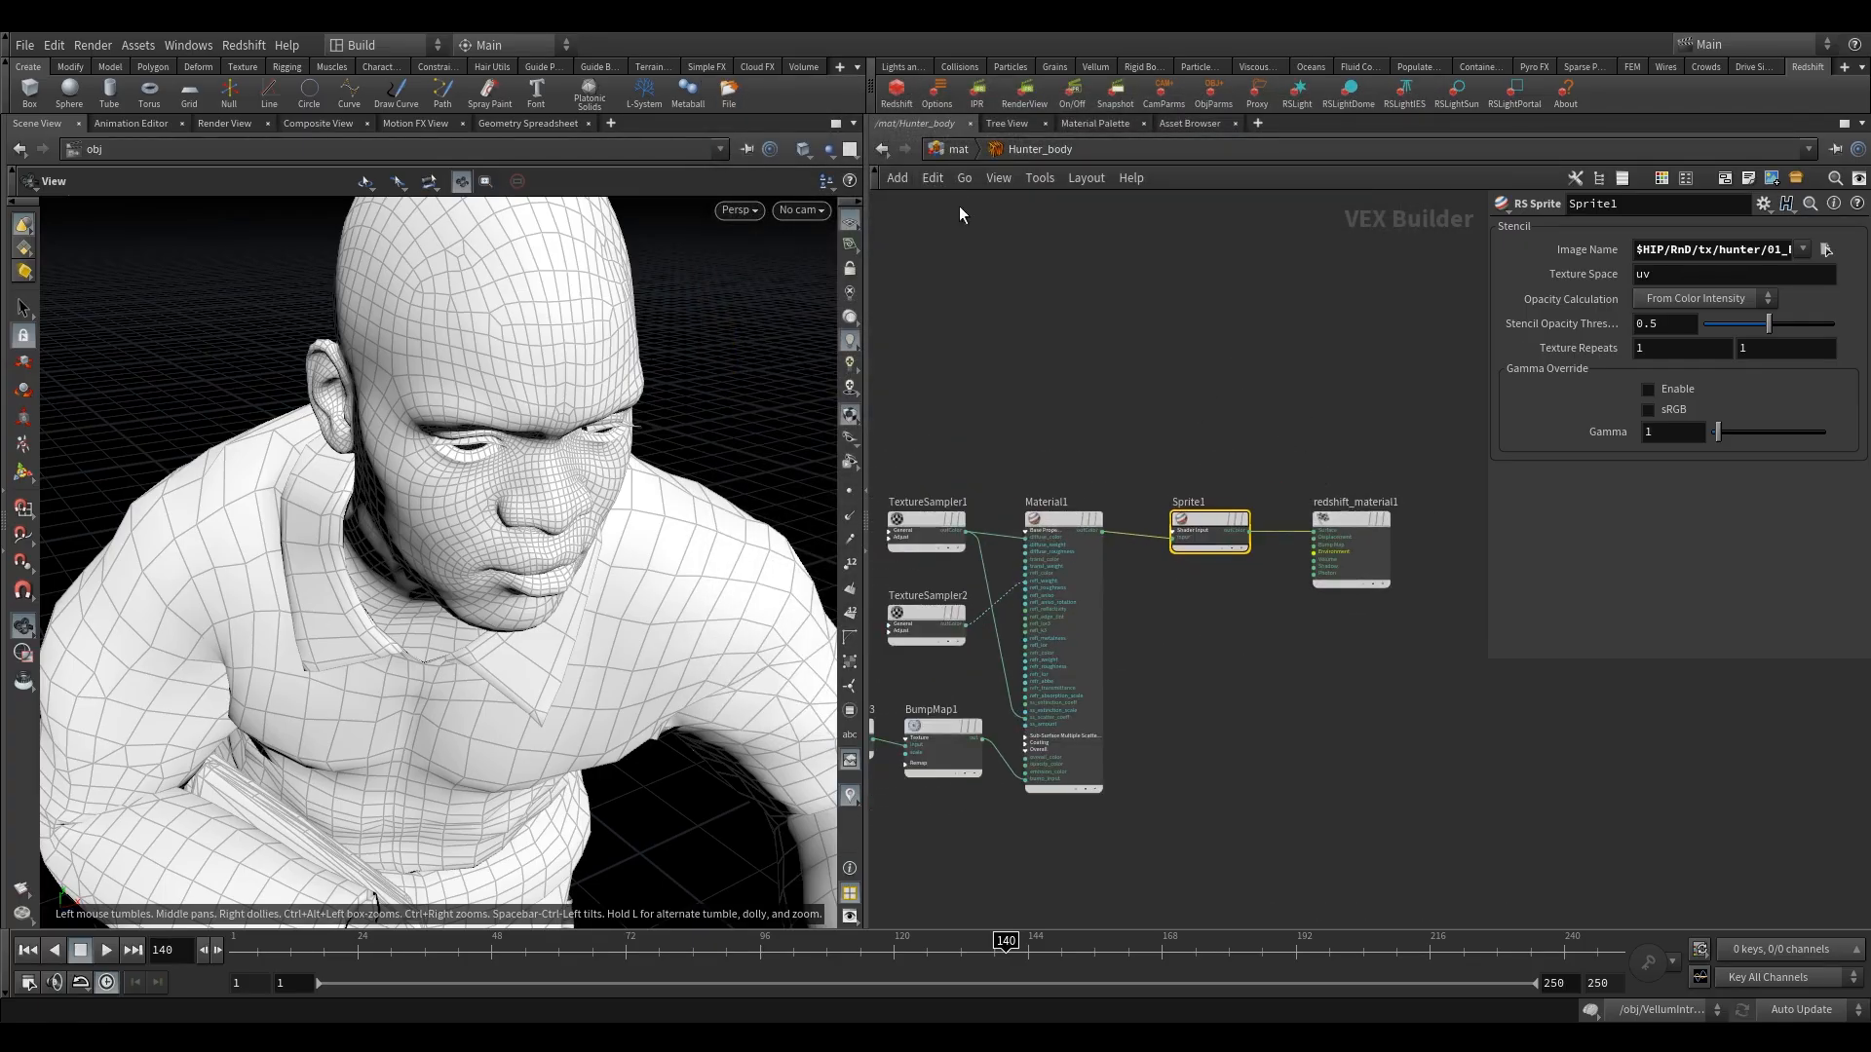
click(959, 149)
mouse_move(1079, 470)
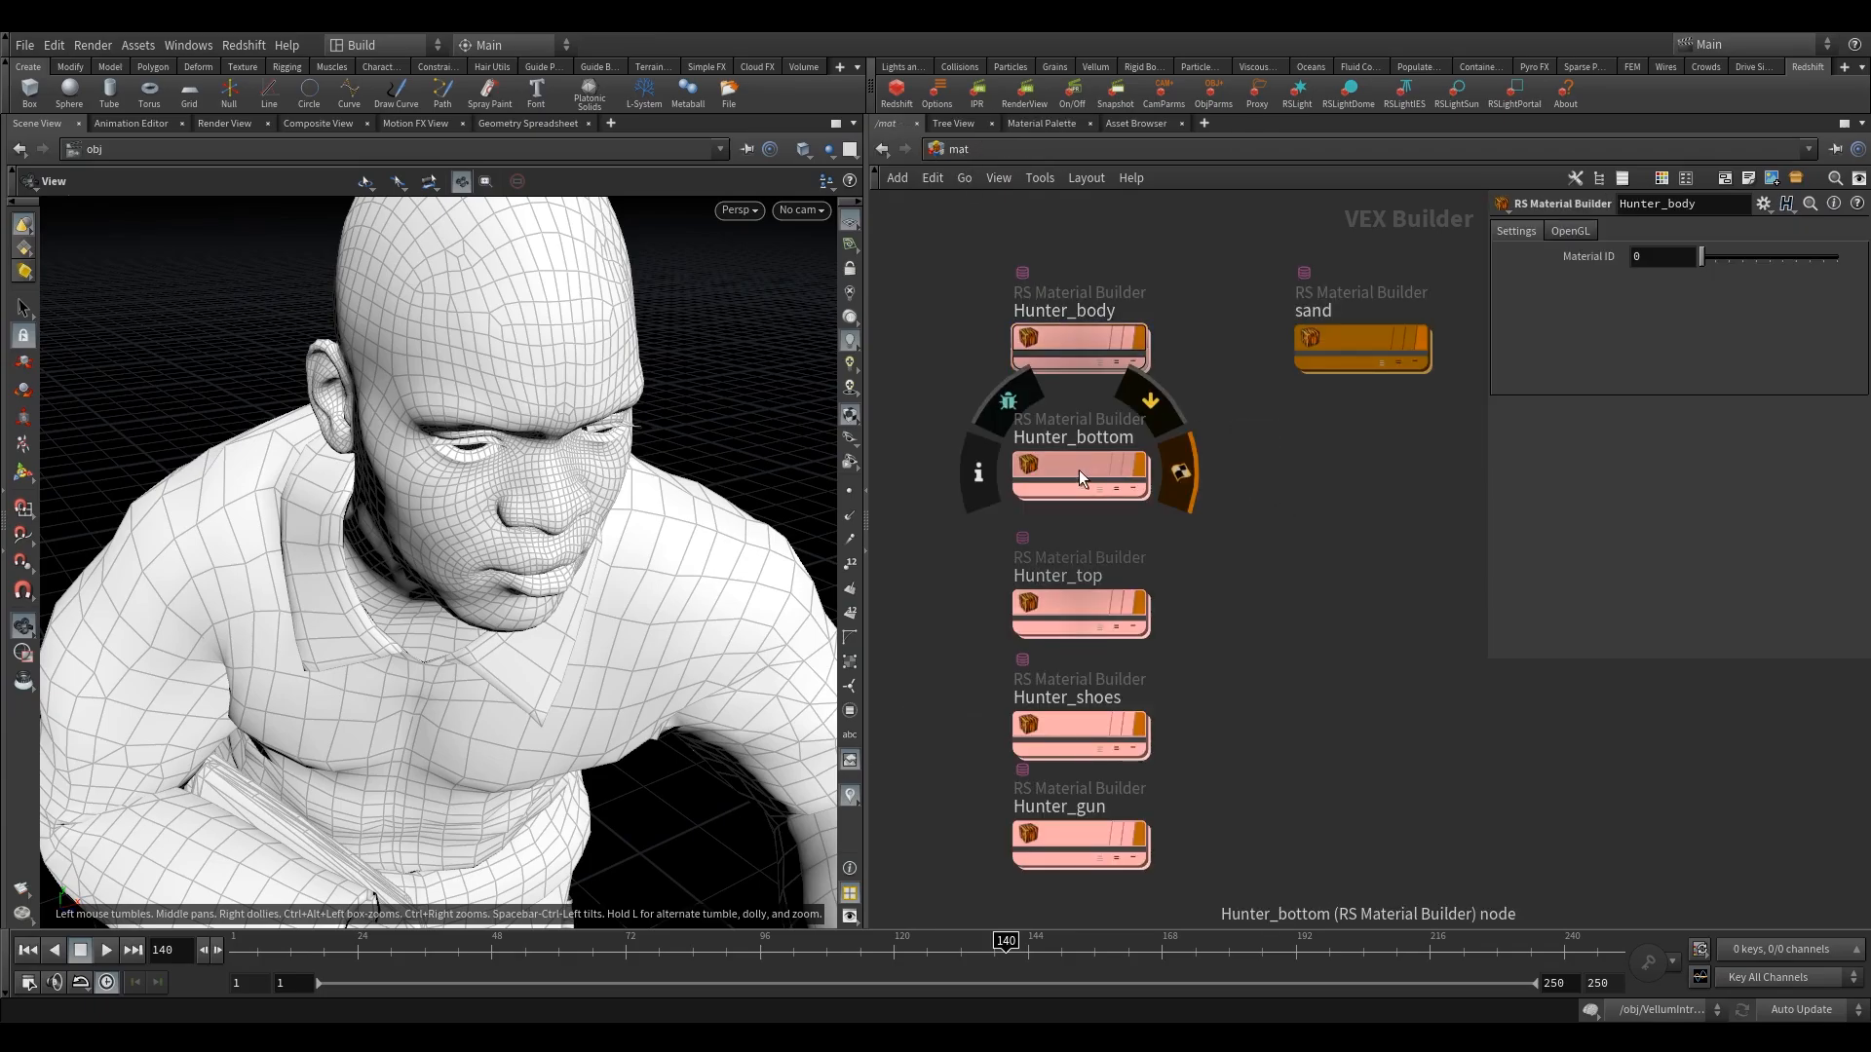
double_click(1073, 466)
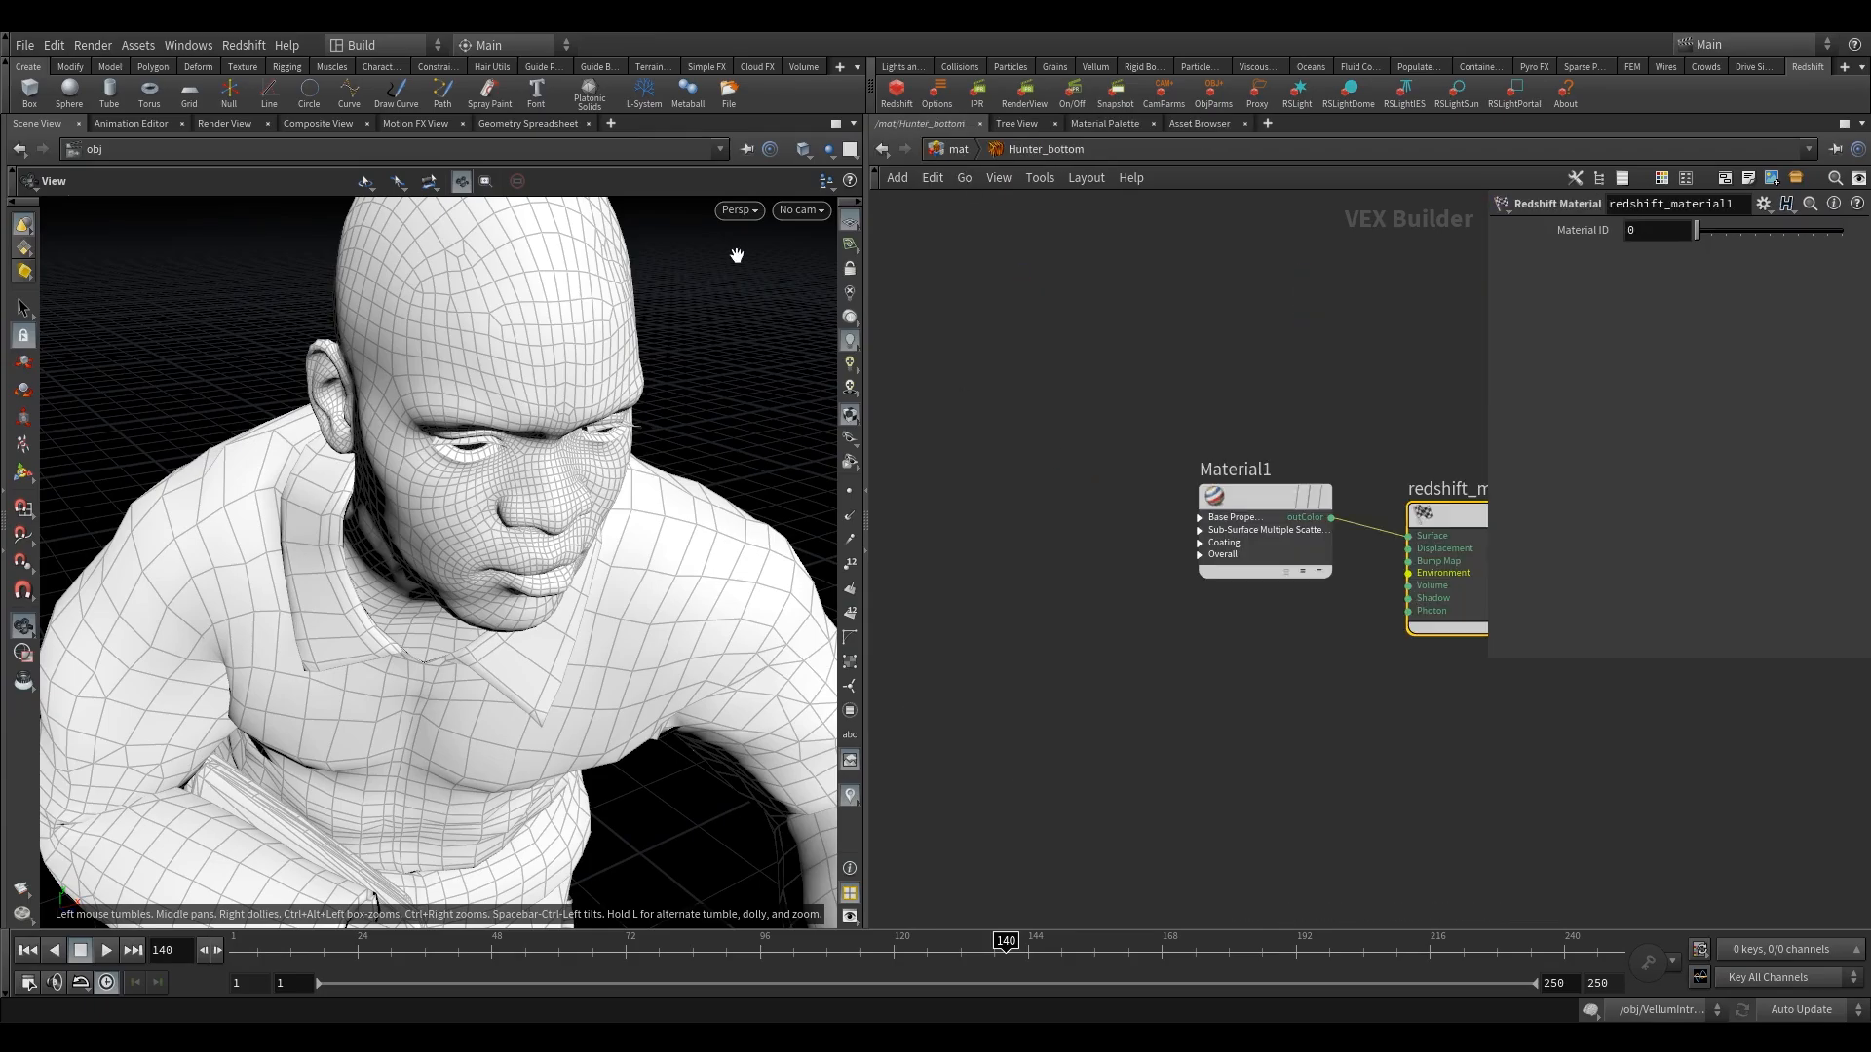
click(799, 211)
click(817, 301)
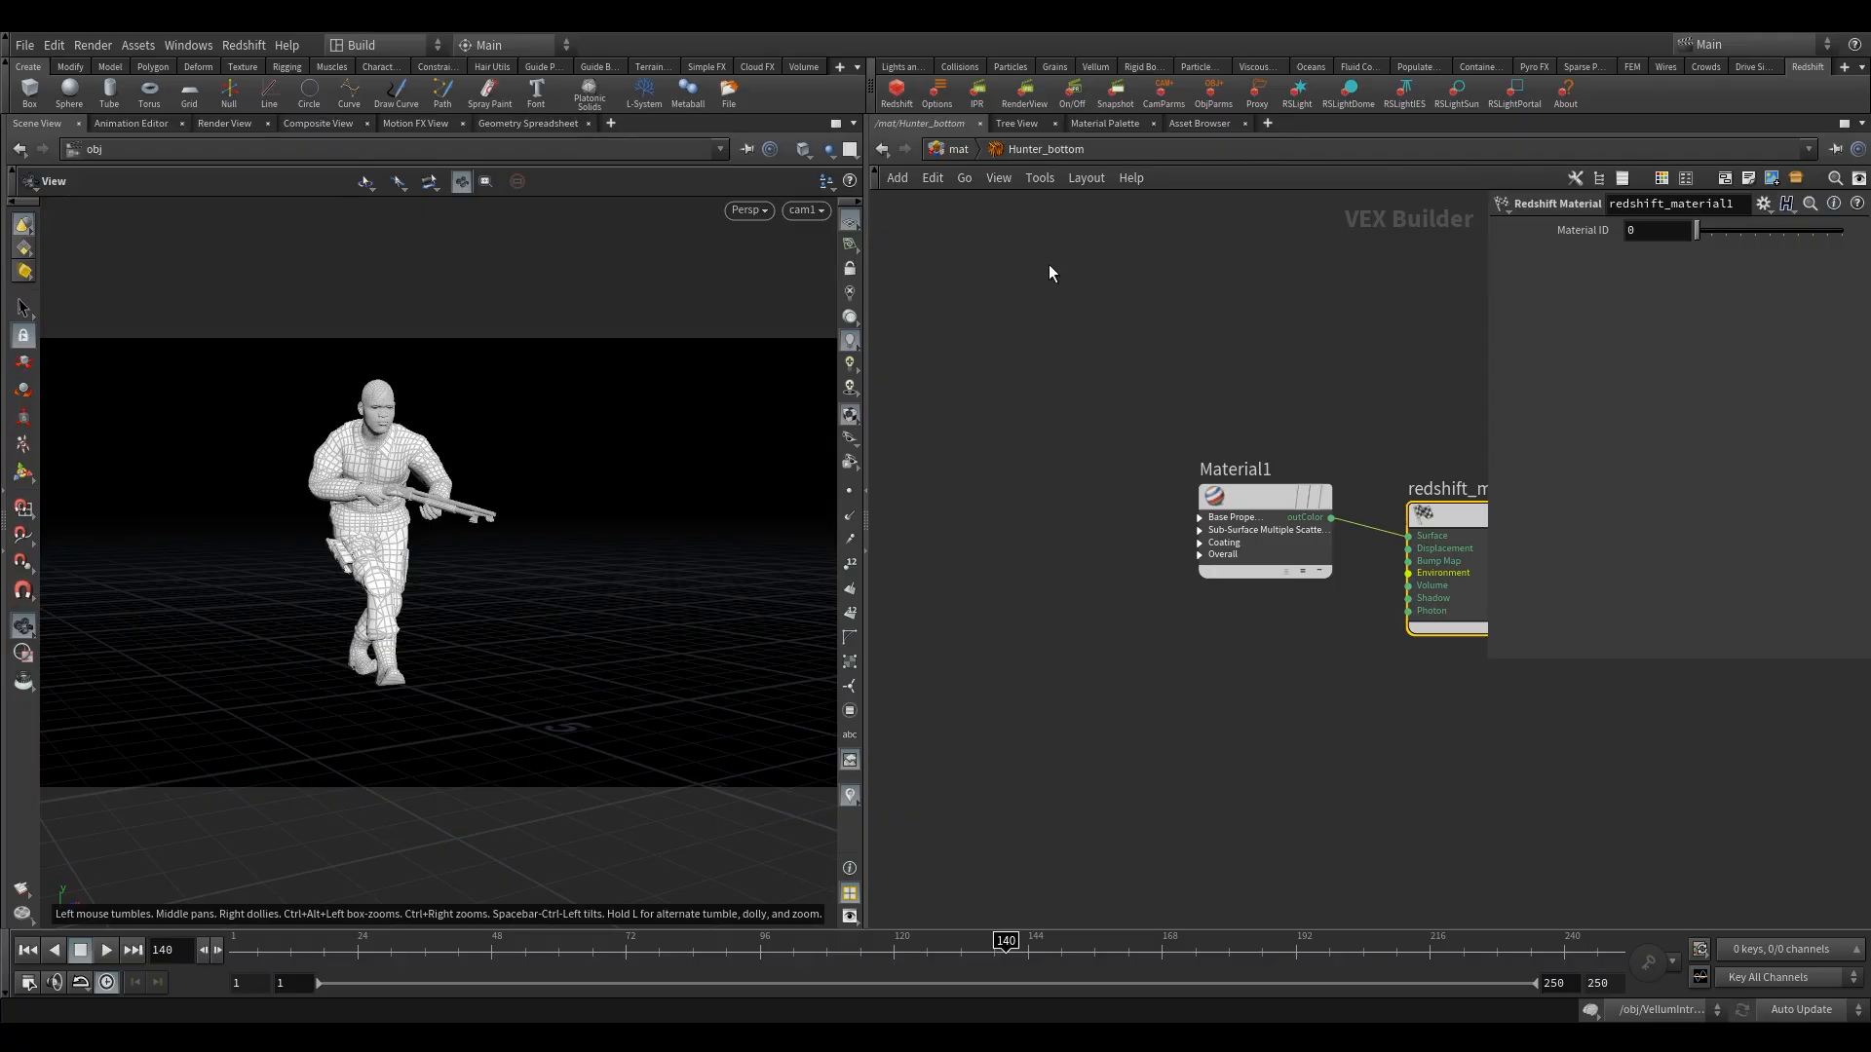
Return to the Hunter_body network and set Material1's reflection Roughness to .7.
click(959, 154)
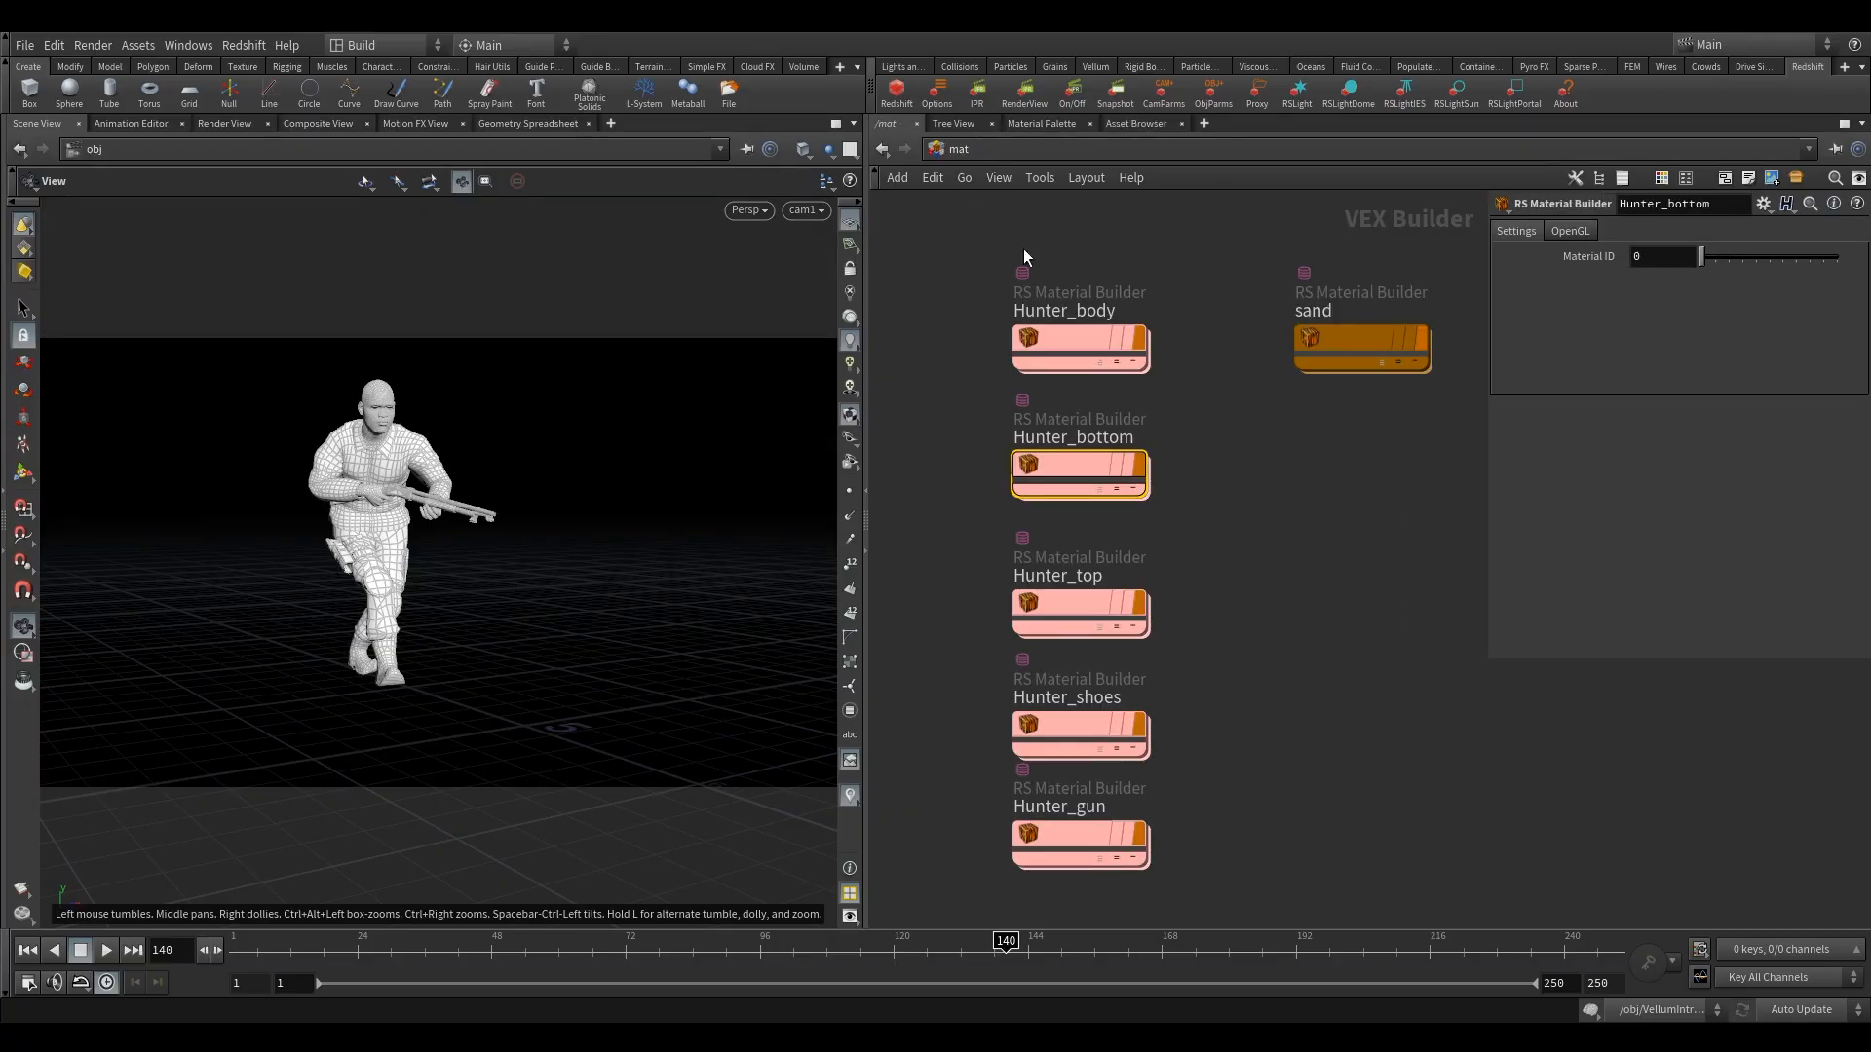
double_click(1071, 336)
click(1140, 561)
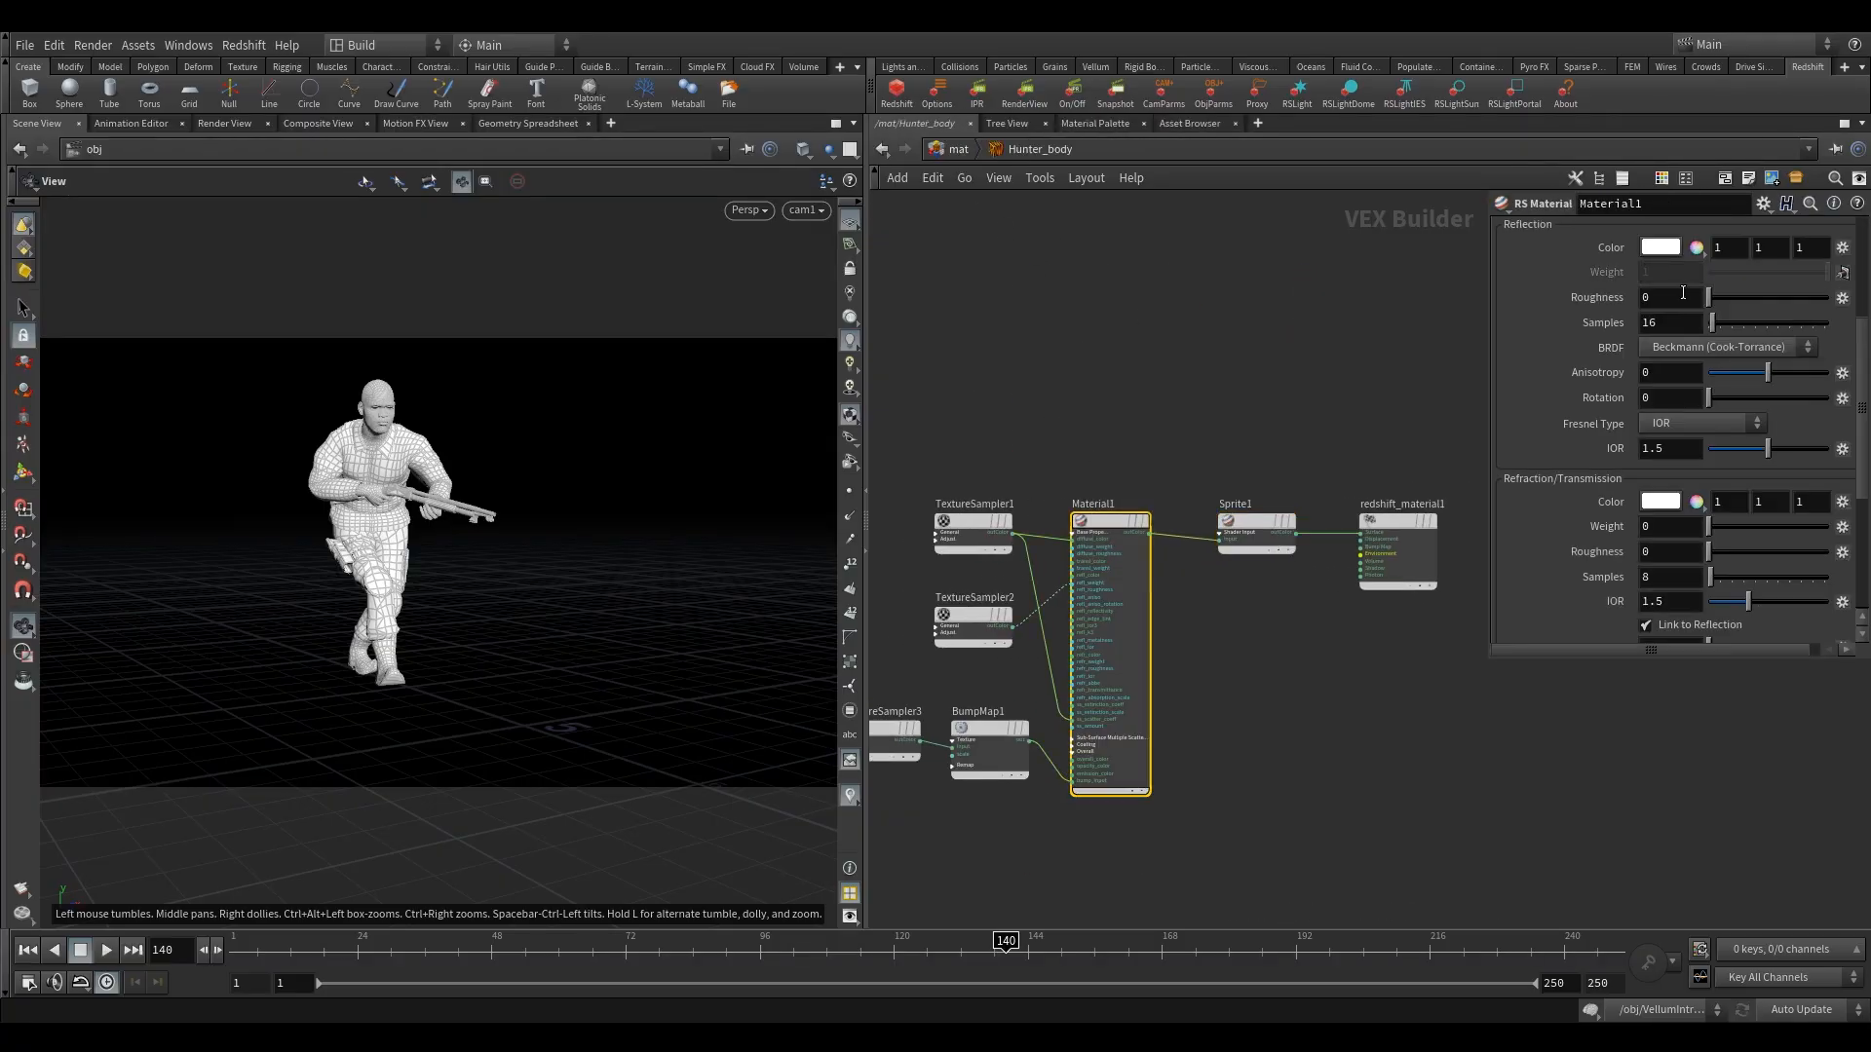
scroll(1671, 377, up, 1)
scroll(1671, 356, up, 3)
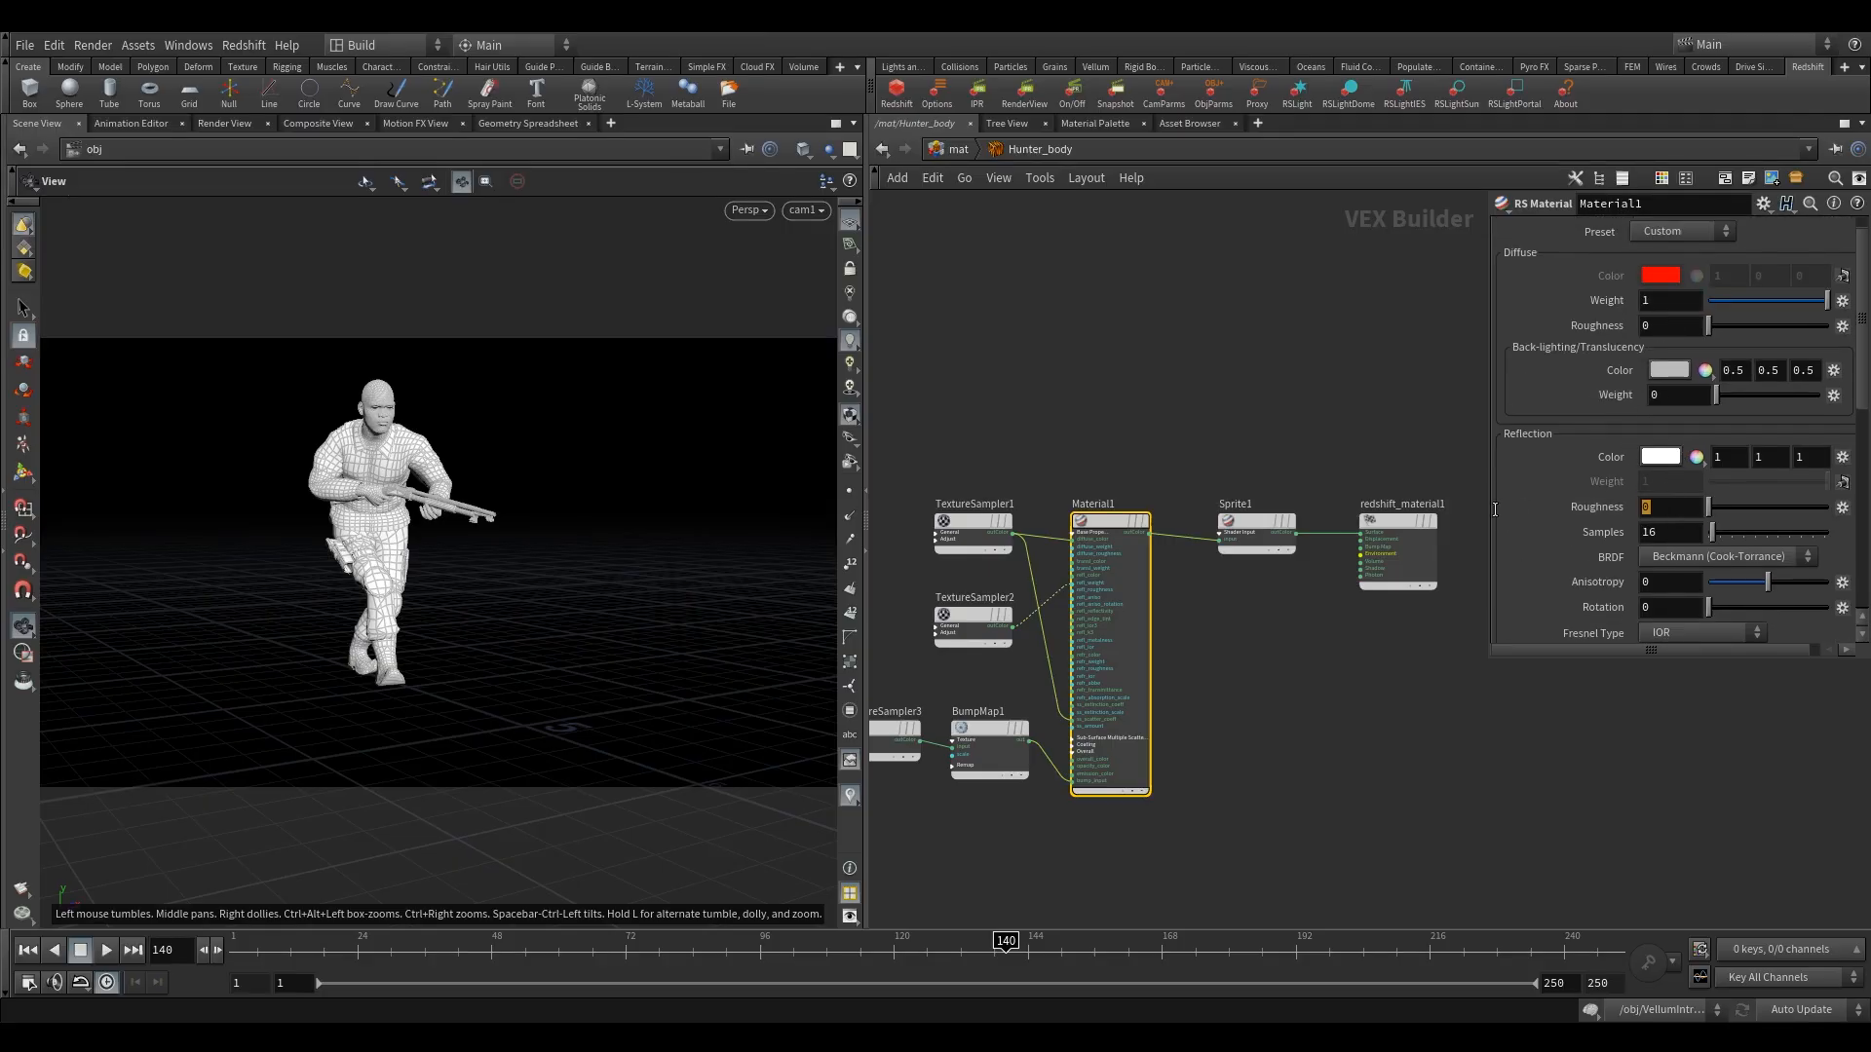
text(.7)
key(Return)
Edit the Sub-Surface Scatter Scale of Hunter_body's Material1.
scroll(1640, 499, down, 3)
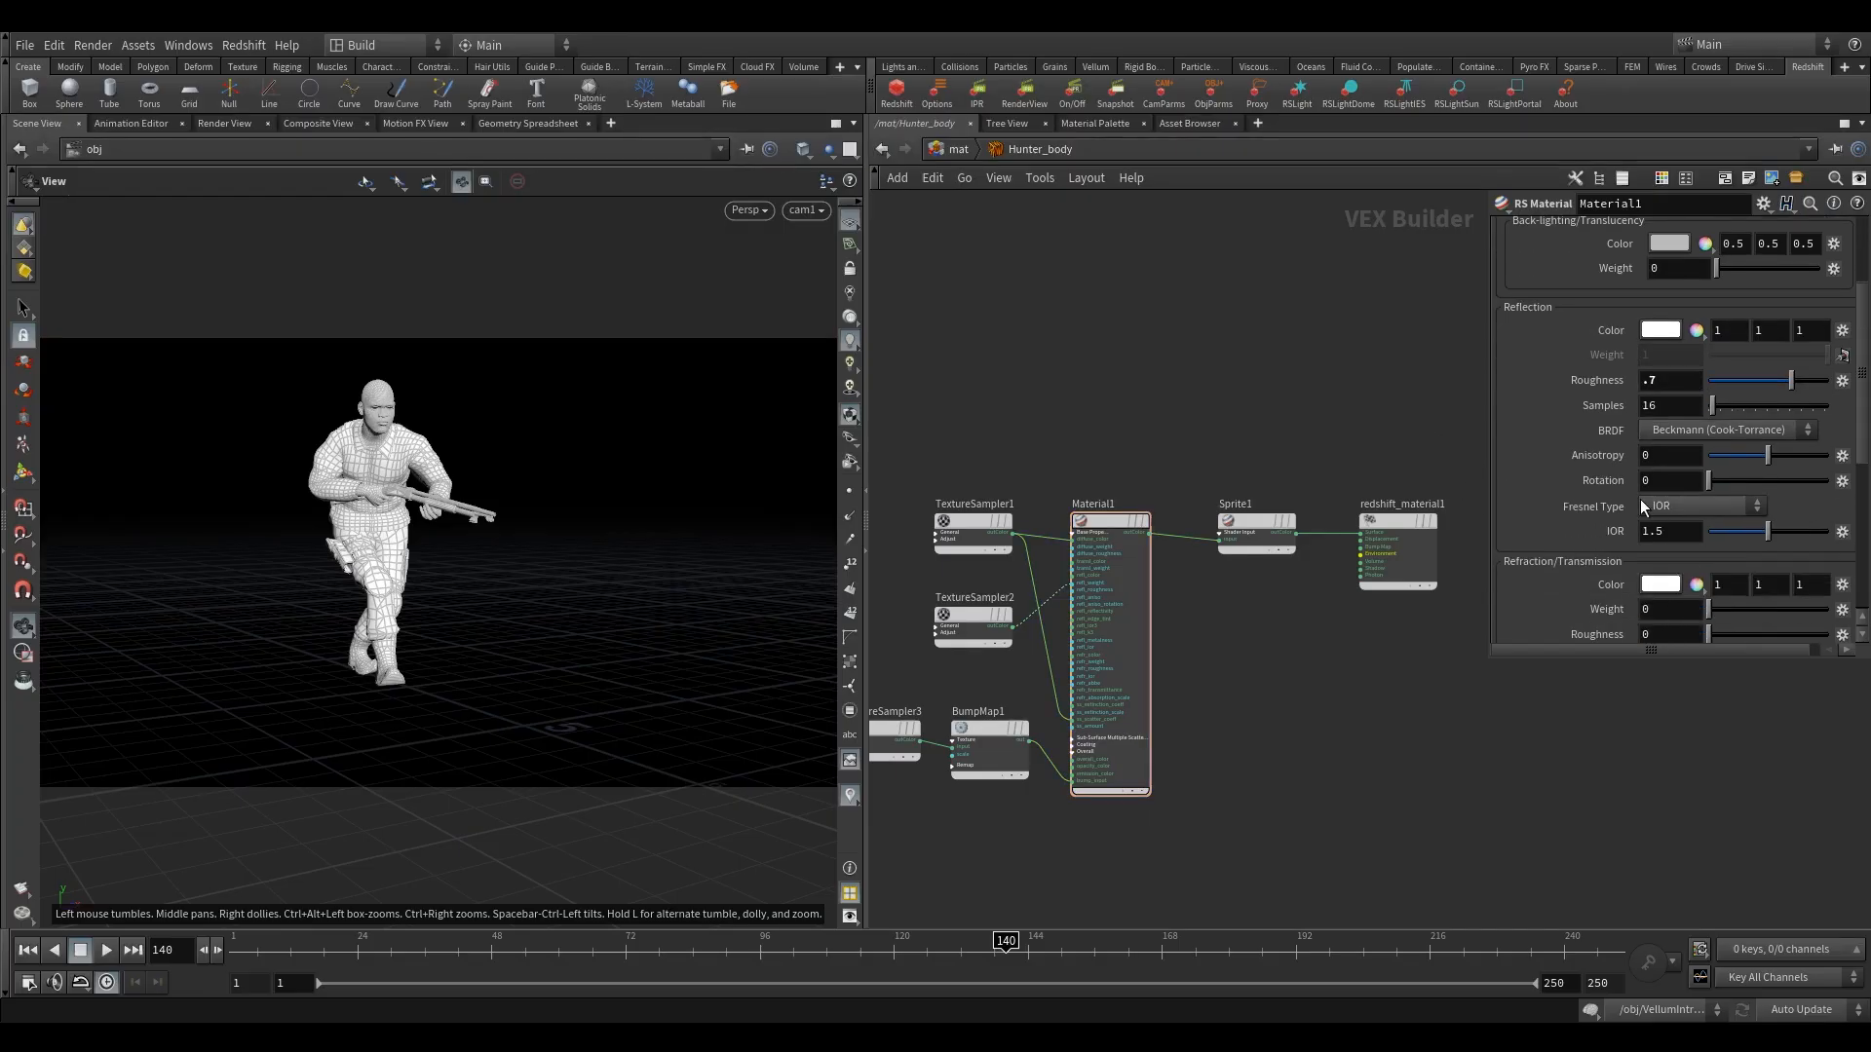
scroll(1647, 498, down, 4)
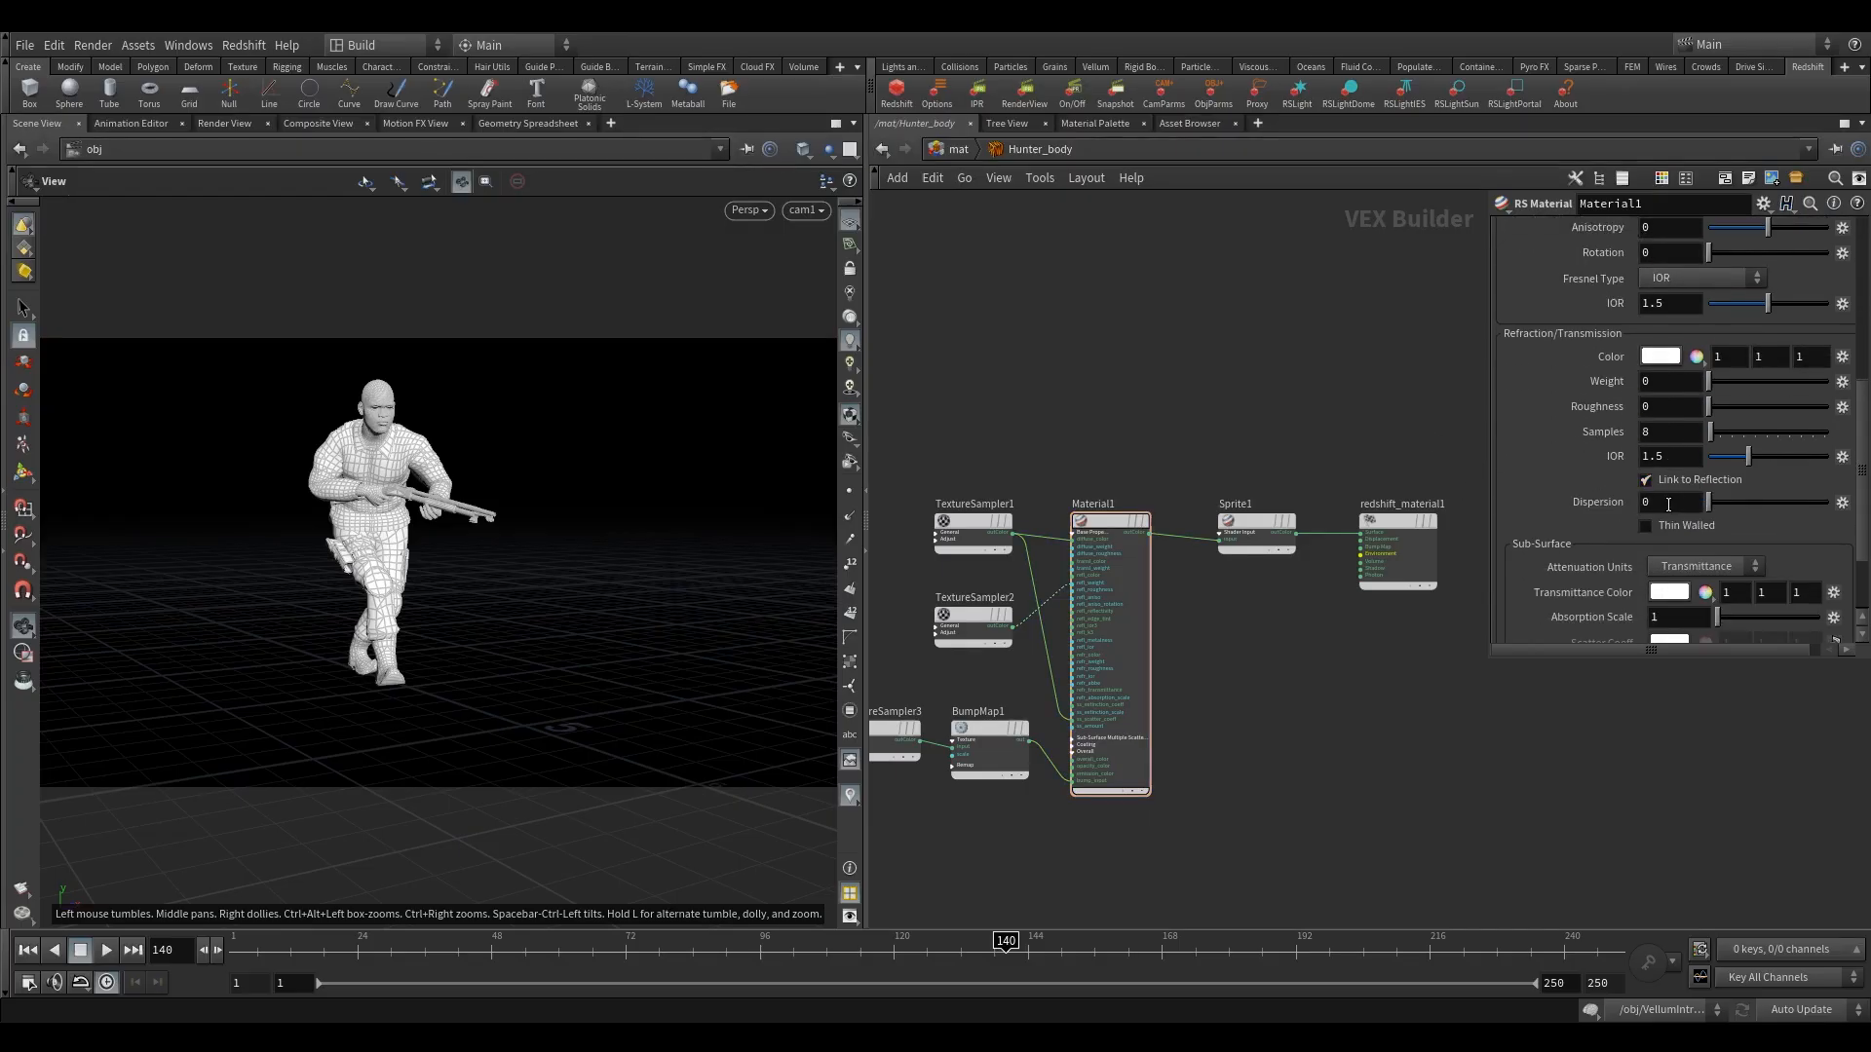
scroll(1668, 505, down, 3)
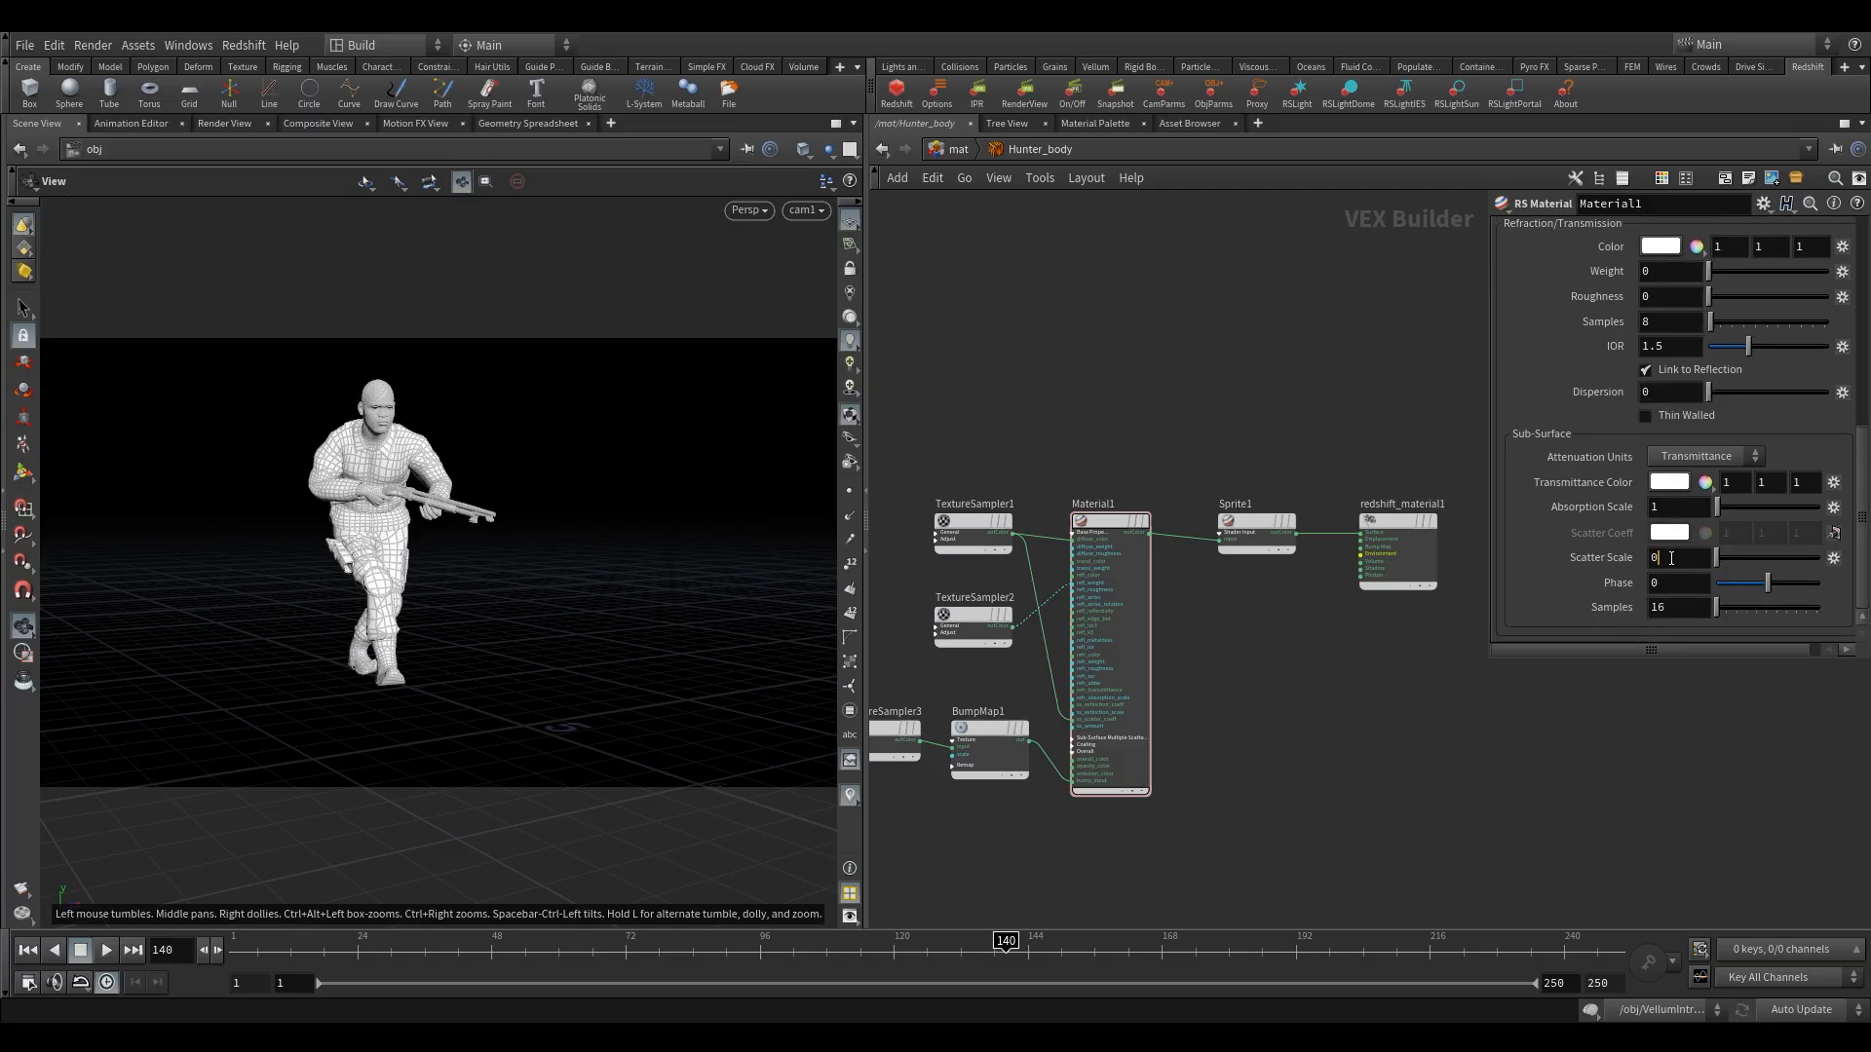
double_click(1671, 558)
key(Return)
Open the Hunter_bottom material network and expand Material1's Base Properties inputs.
key(u)
double_click(1079, 471)
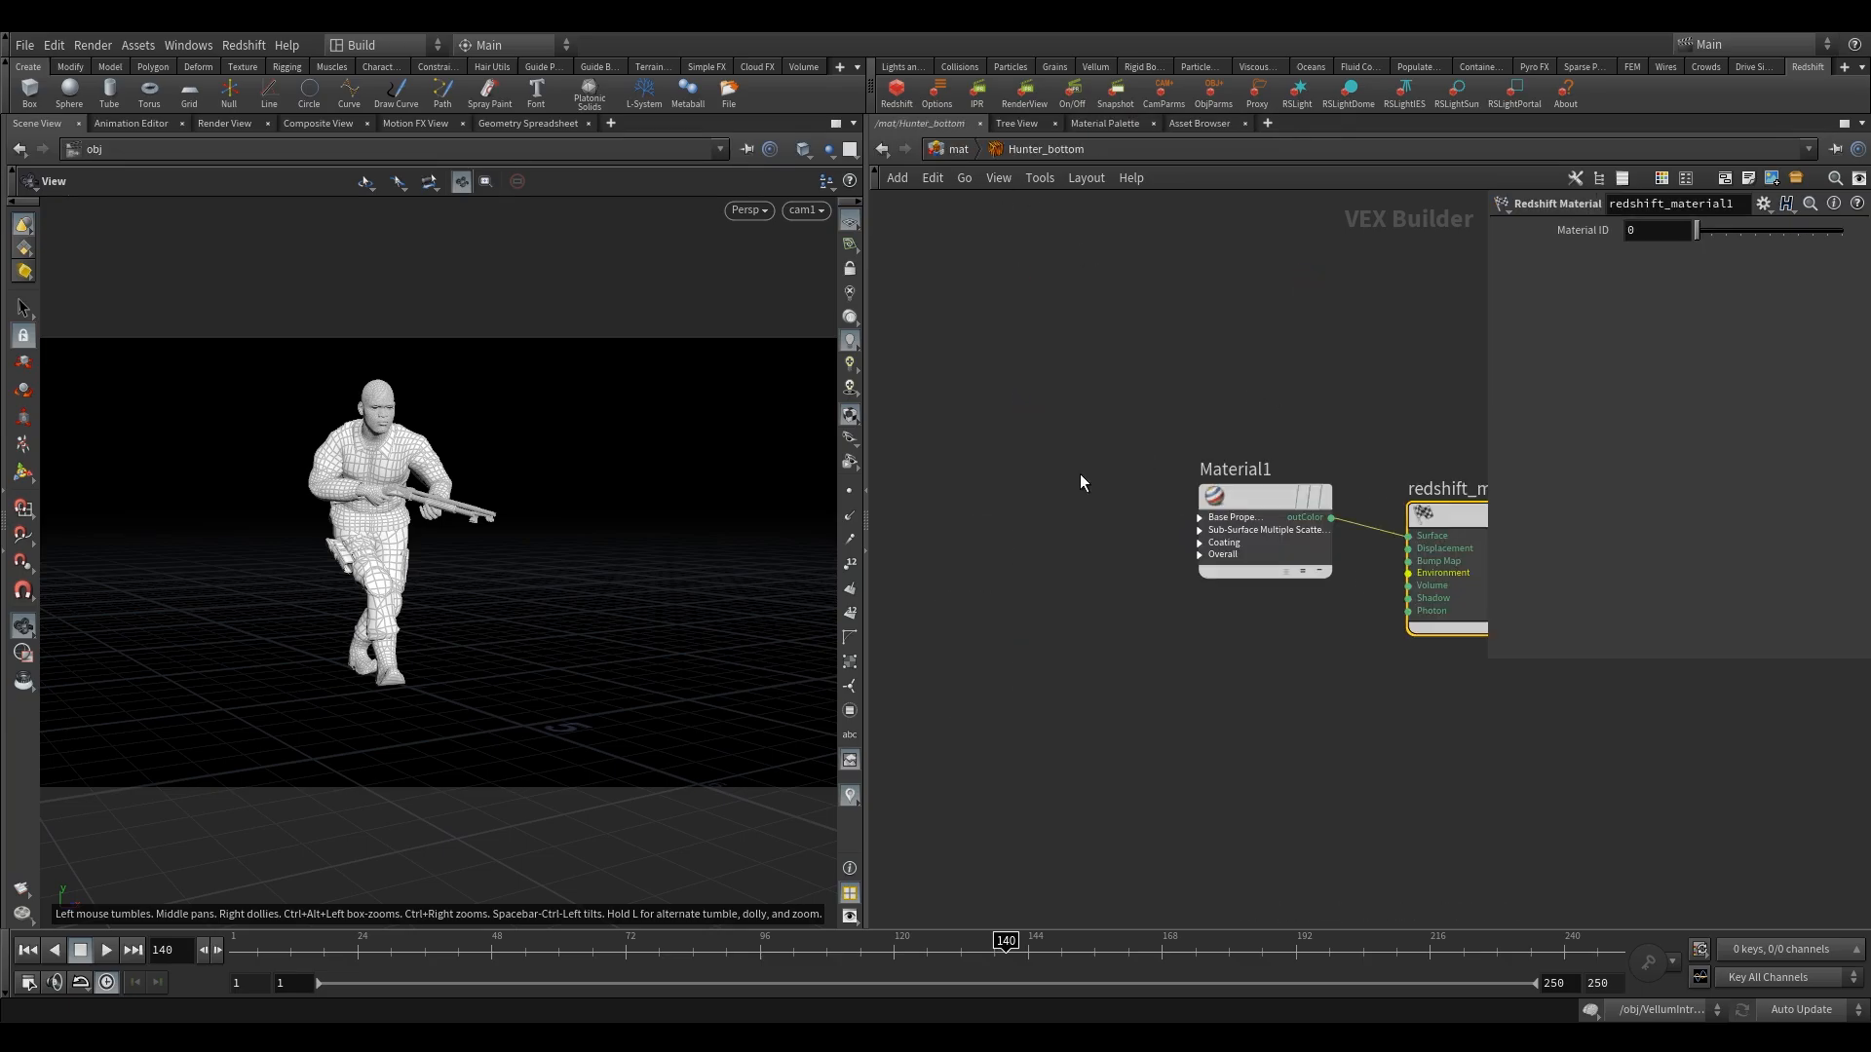
scroll(1173, 561, up, 3)
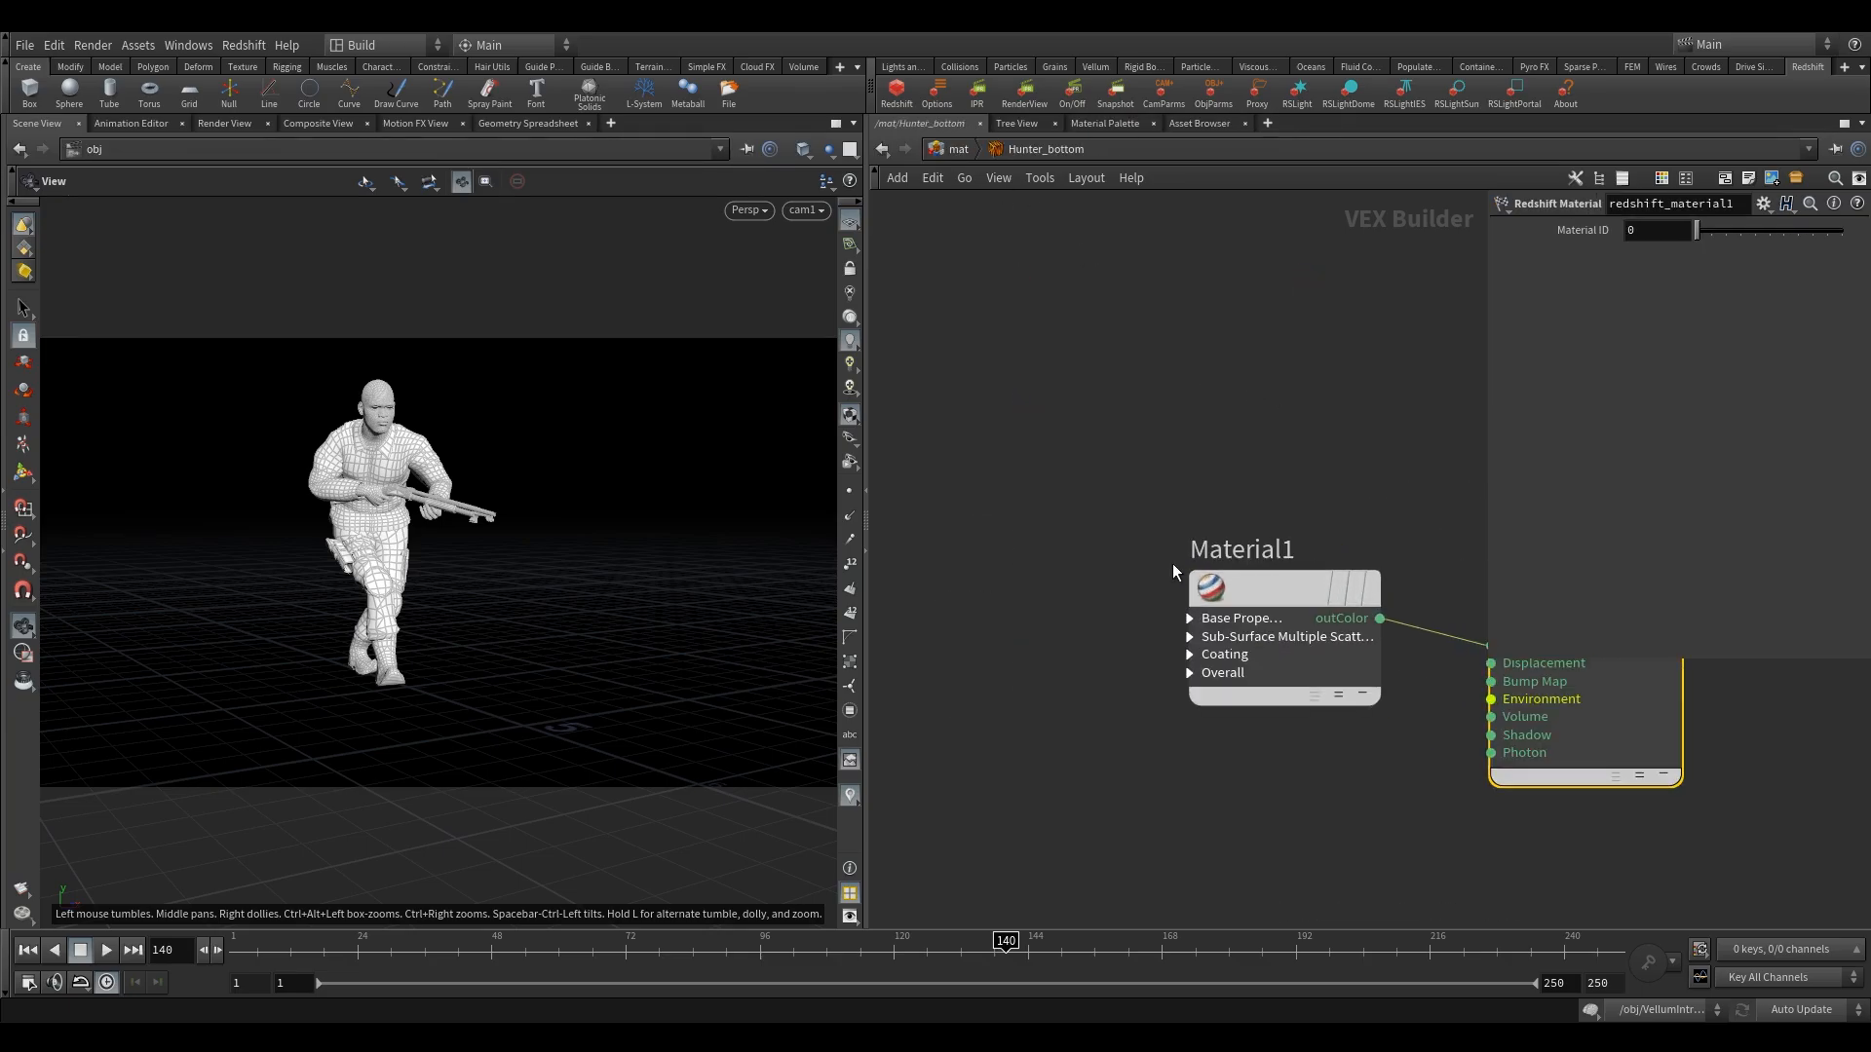
click(1190, 618)
middle_drag(1138, 618, 1124, 571)
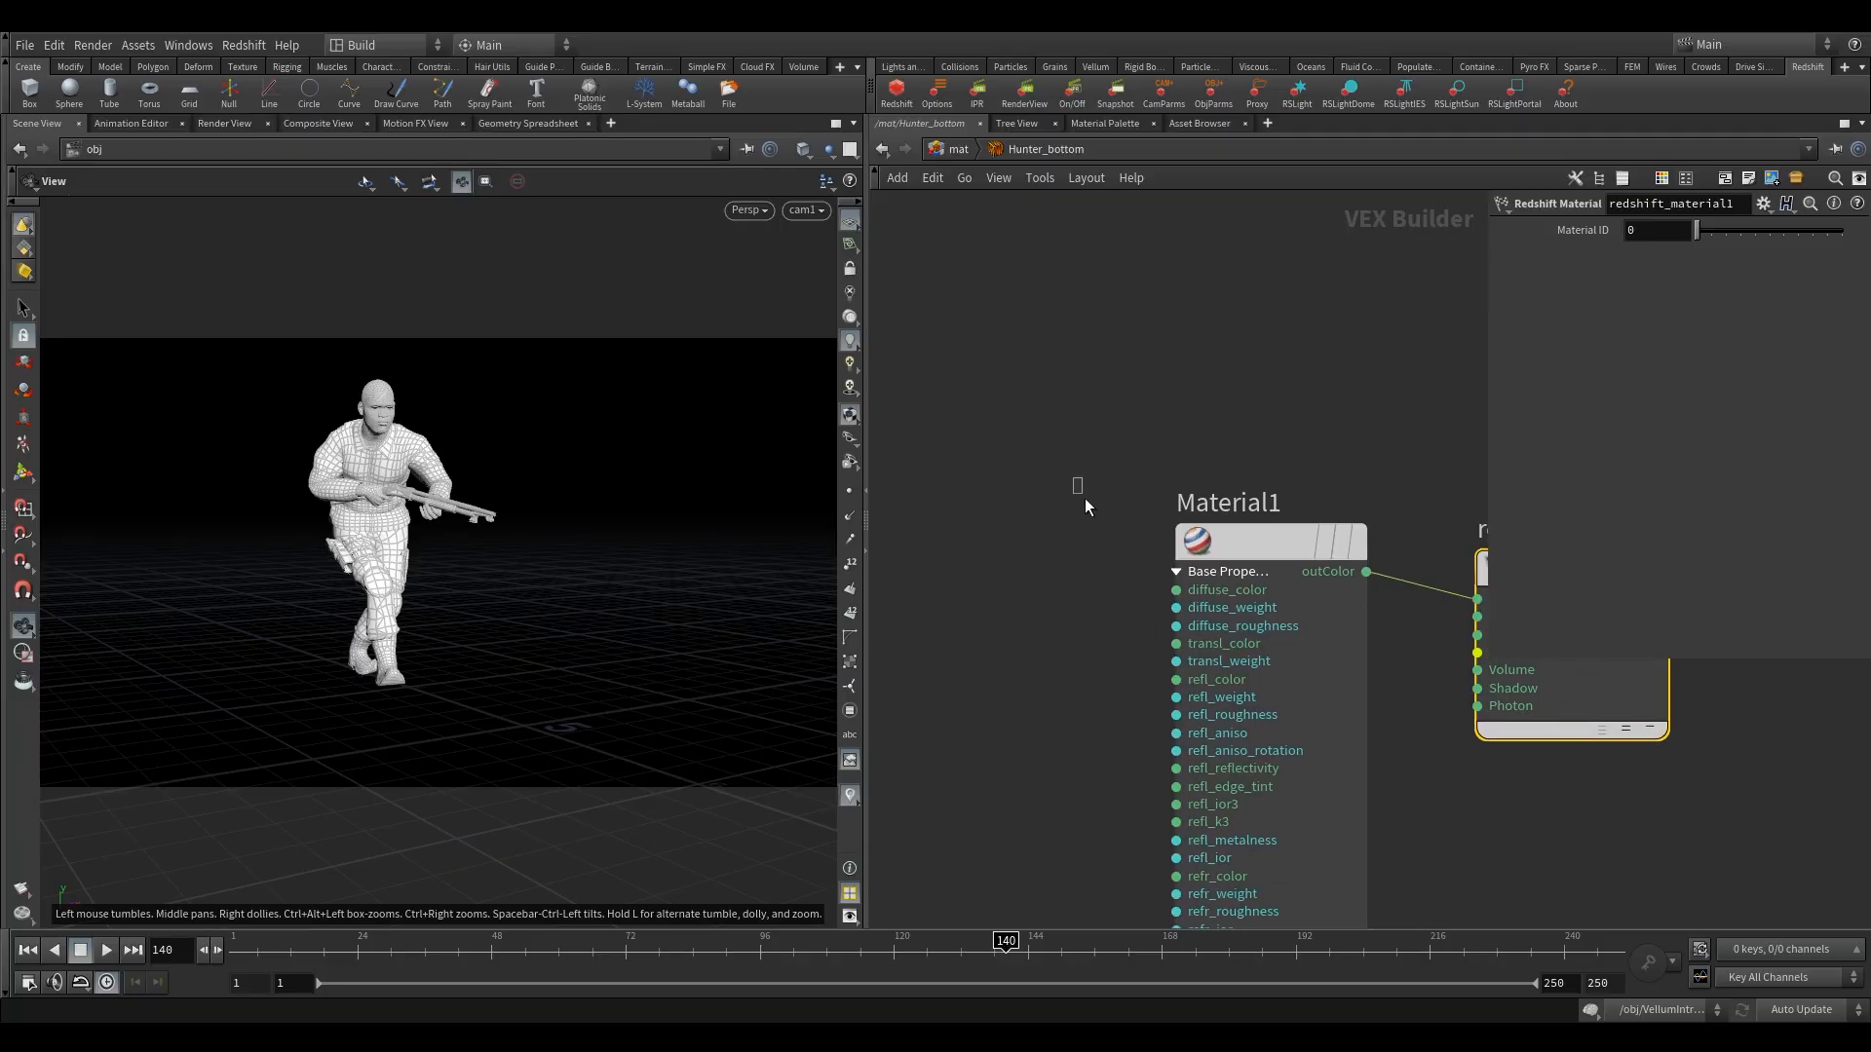
Add an RS Texture node on the input side of Material1, leaving a wide gap between the two nodes.
key(Tab)
text(tex)
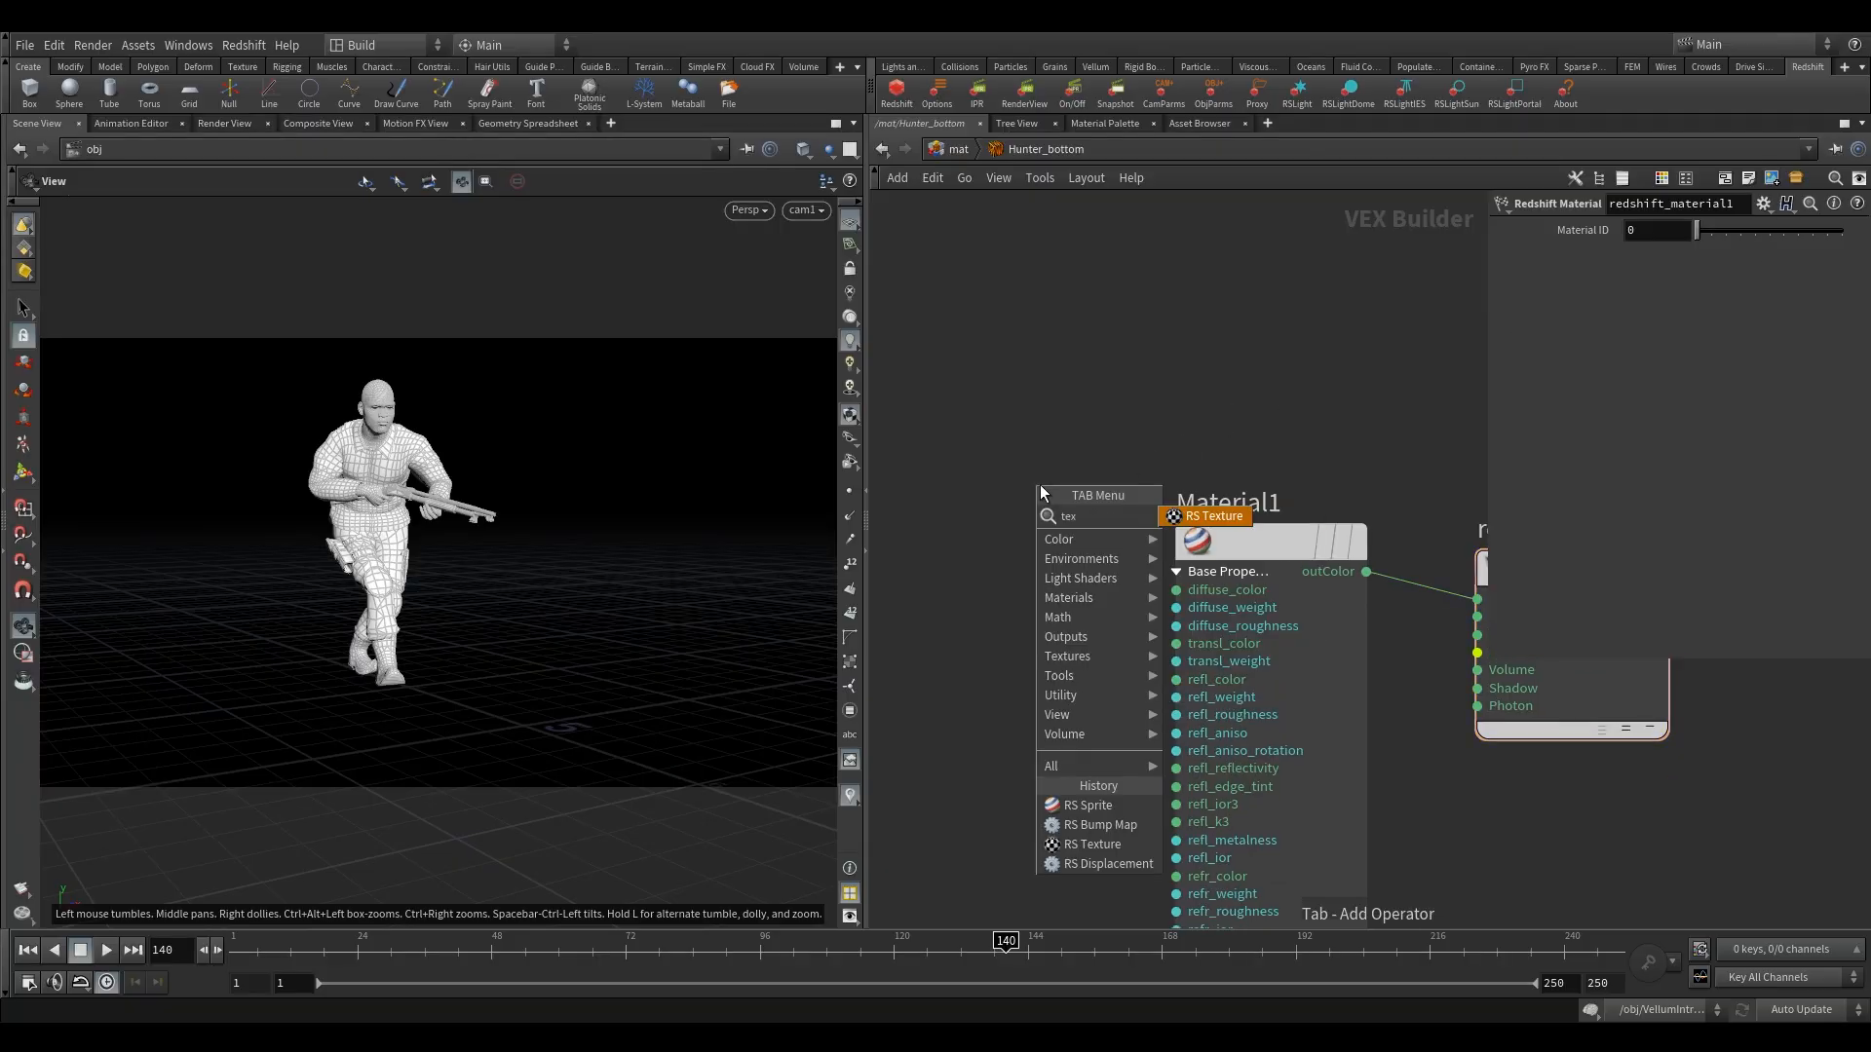
key(Return)
click(1023, 547)
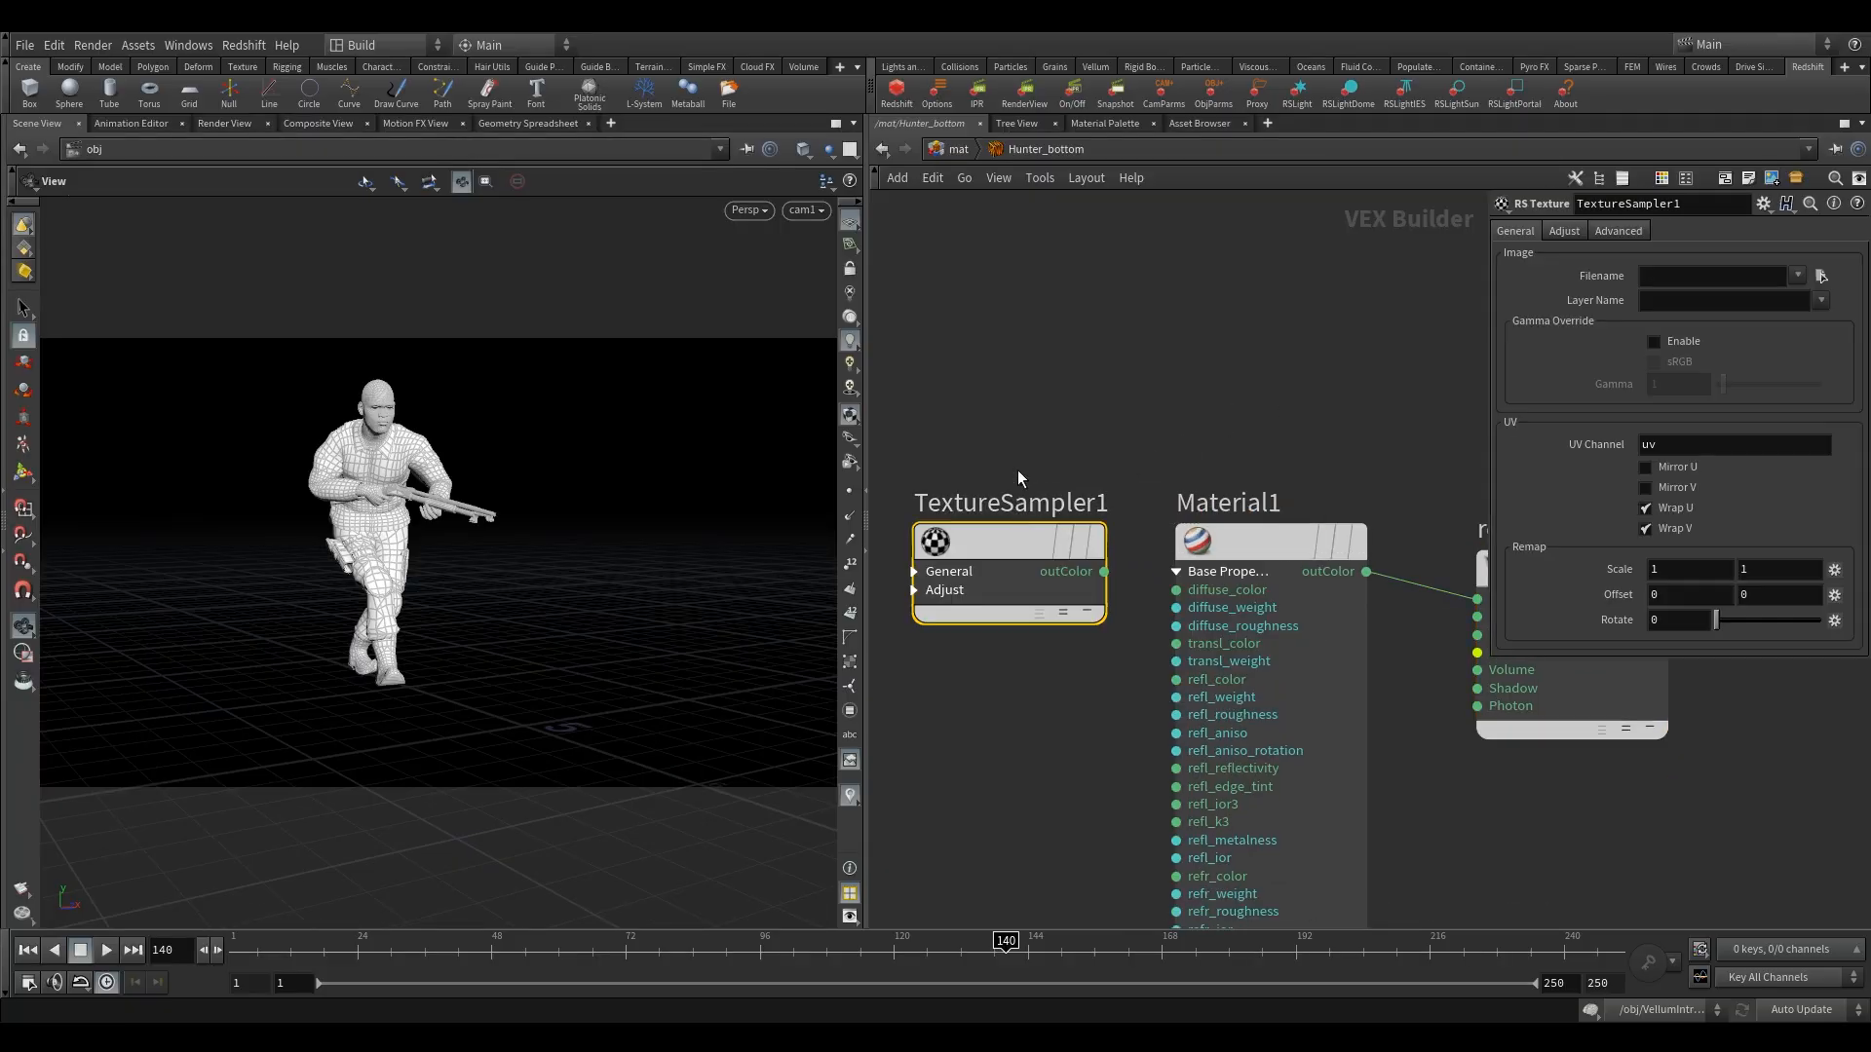
scroll(1189, 370, down, 6)
drag(1181, 429, 1072, 427)
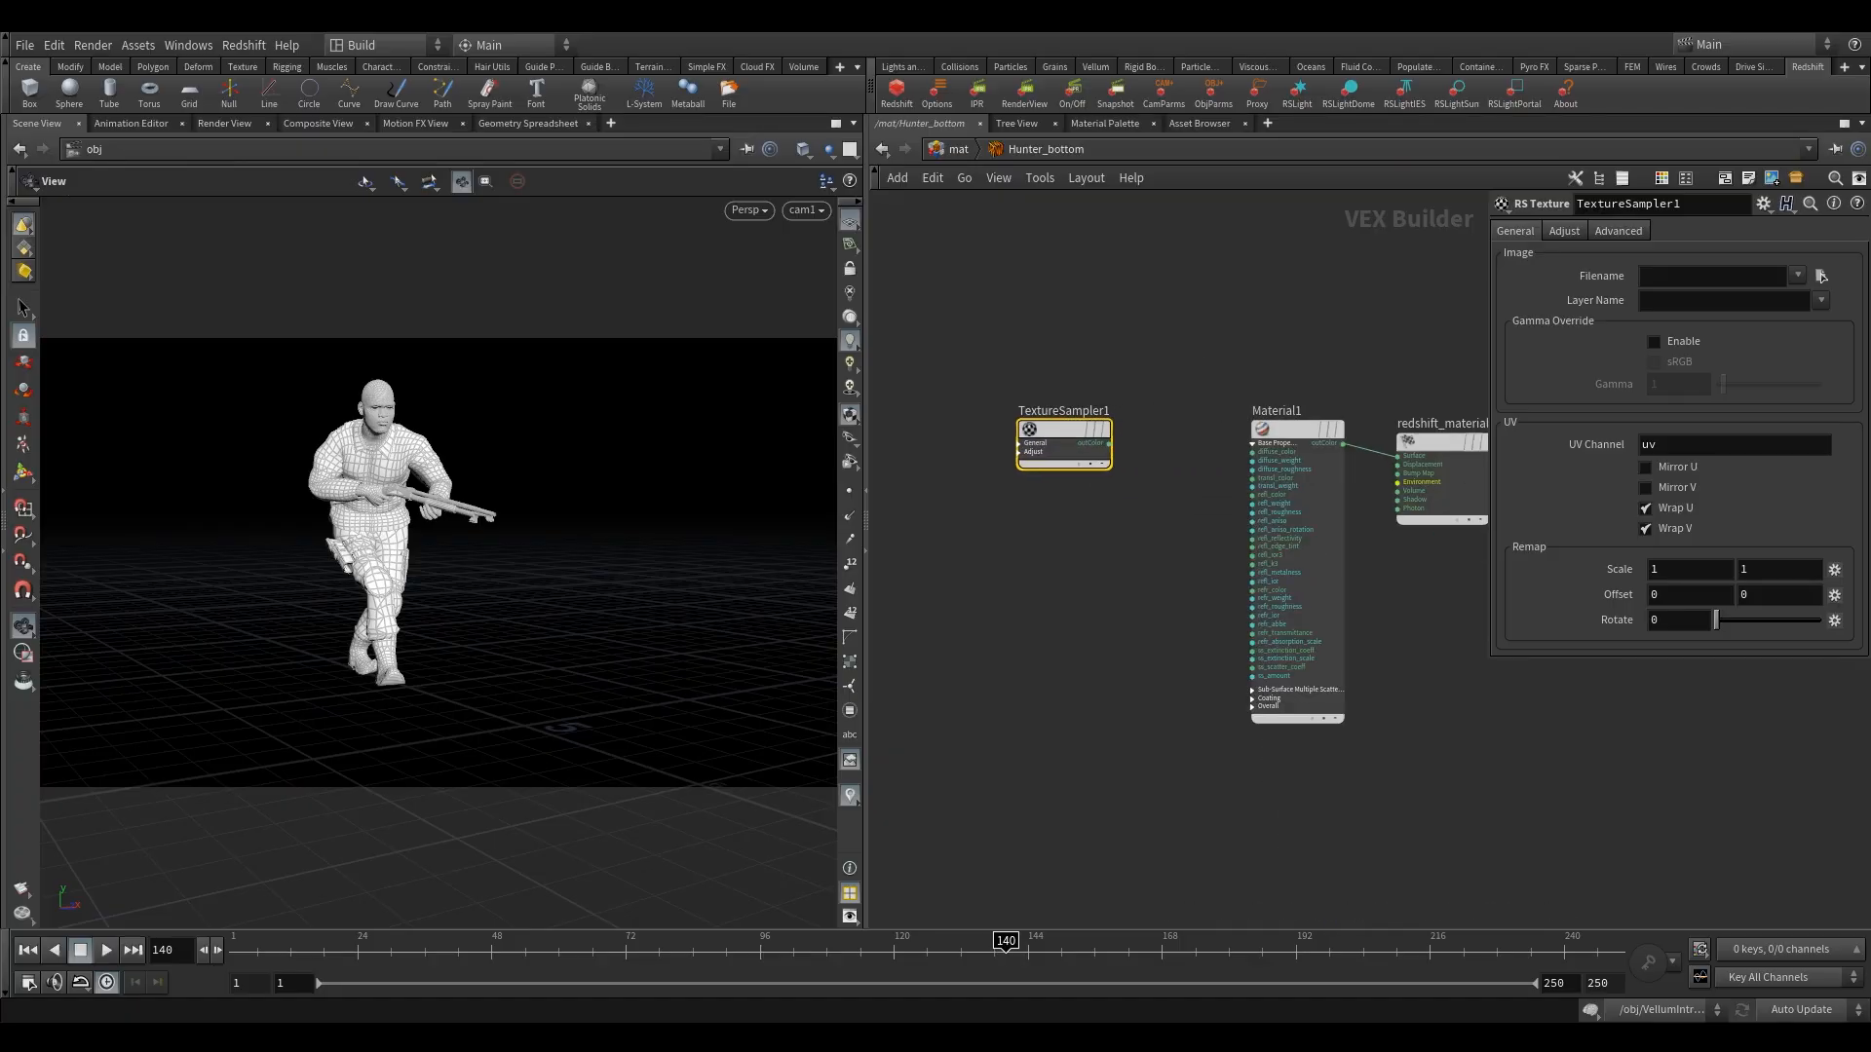
Load 01_Bottom_Diffuse.png into TextureSampler1 and connect its outColor to Material1's diffuse_color.
drag(1049, 354, 1136, 574)
middle_drag(1133, 324, 1074, 393)
click(1821, 278)
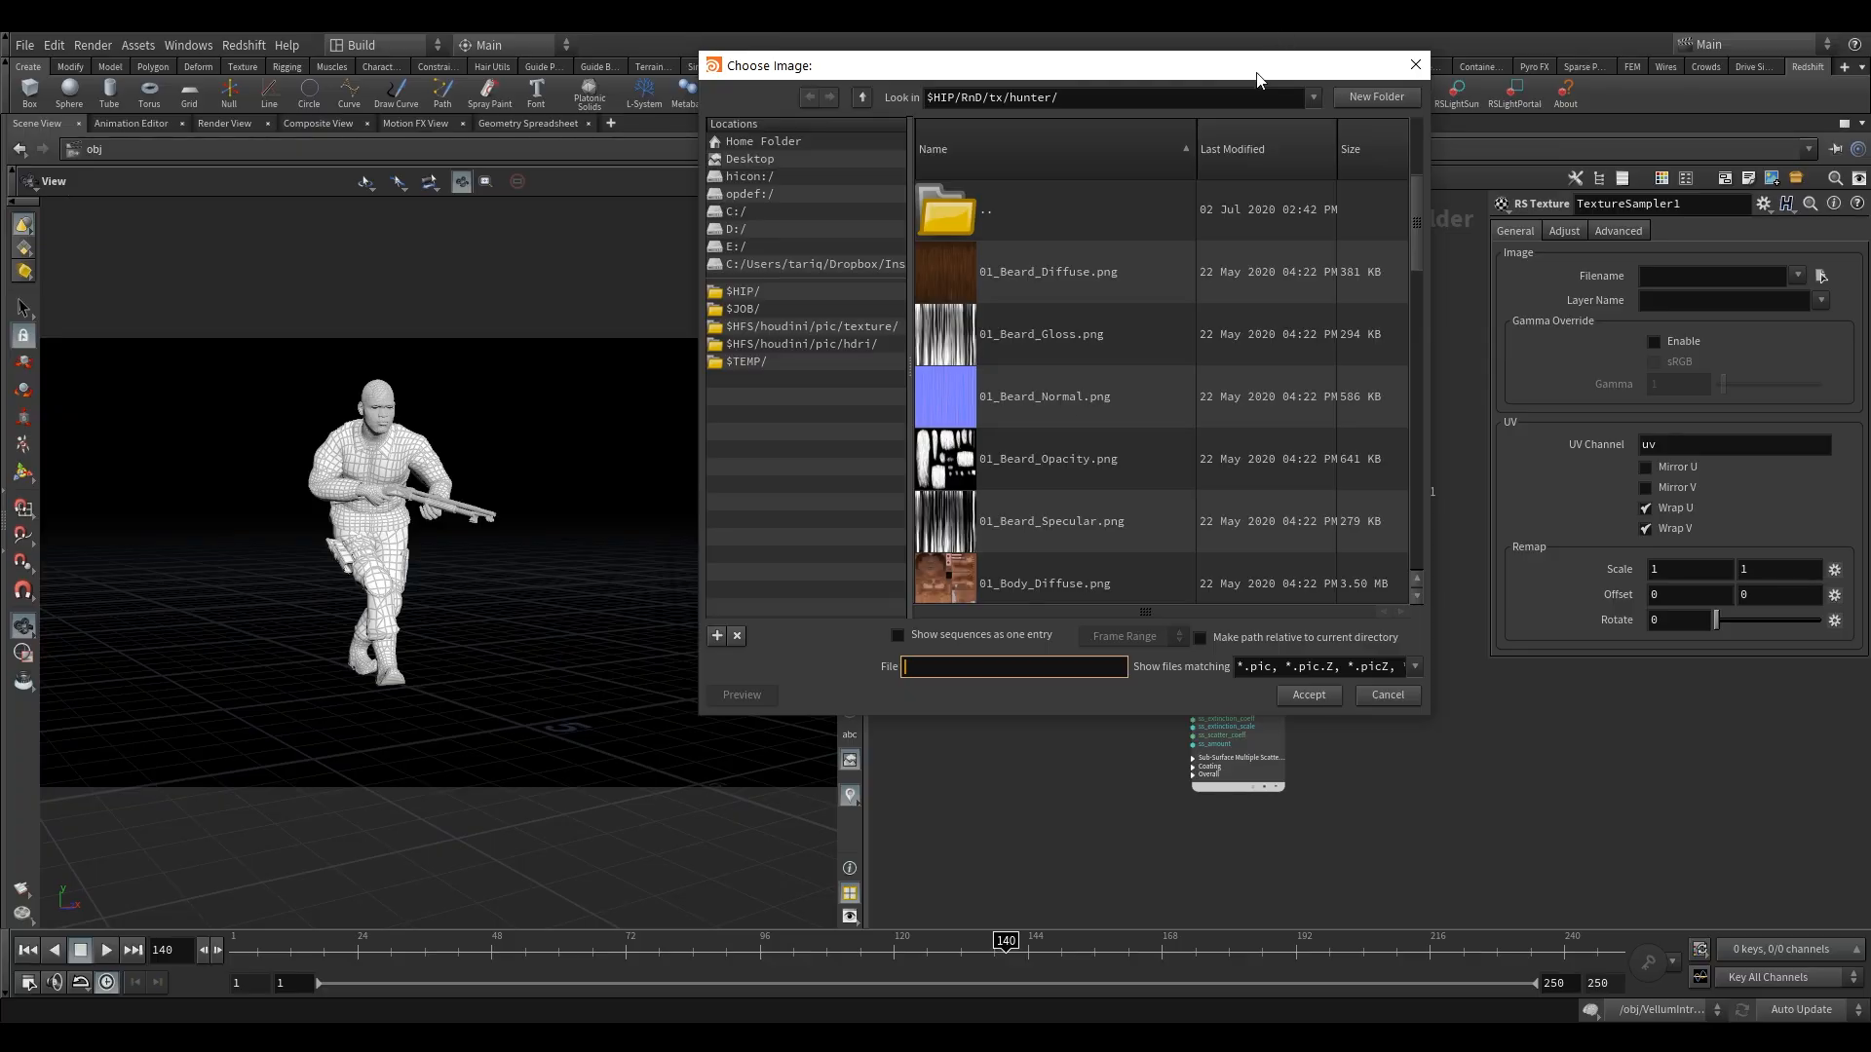
mouse_move(1257, 80)
mouse_down()
mouse_move(838, 435)
mouse_move(1285, 85)
mouse_up()
scroll(1113, 410, down, 6)
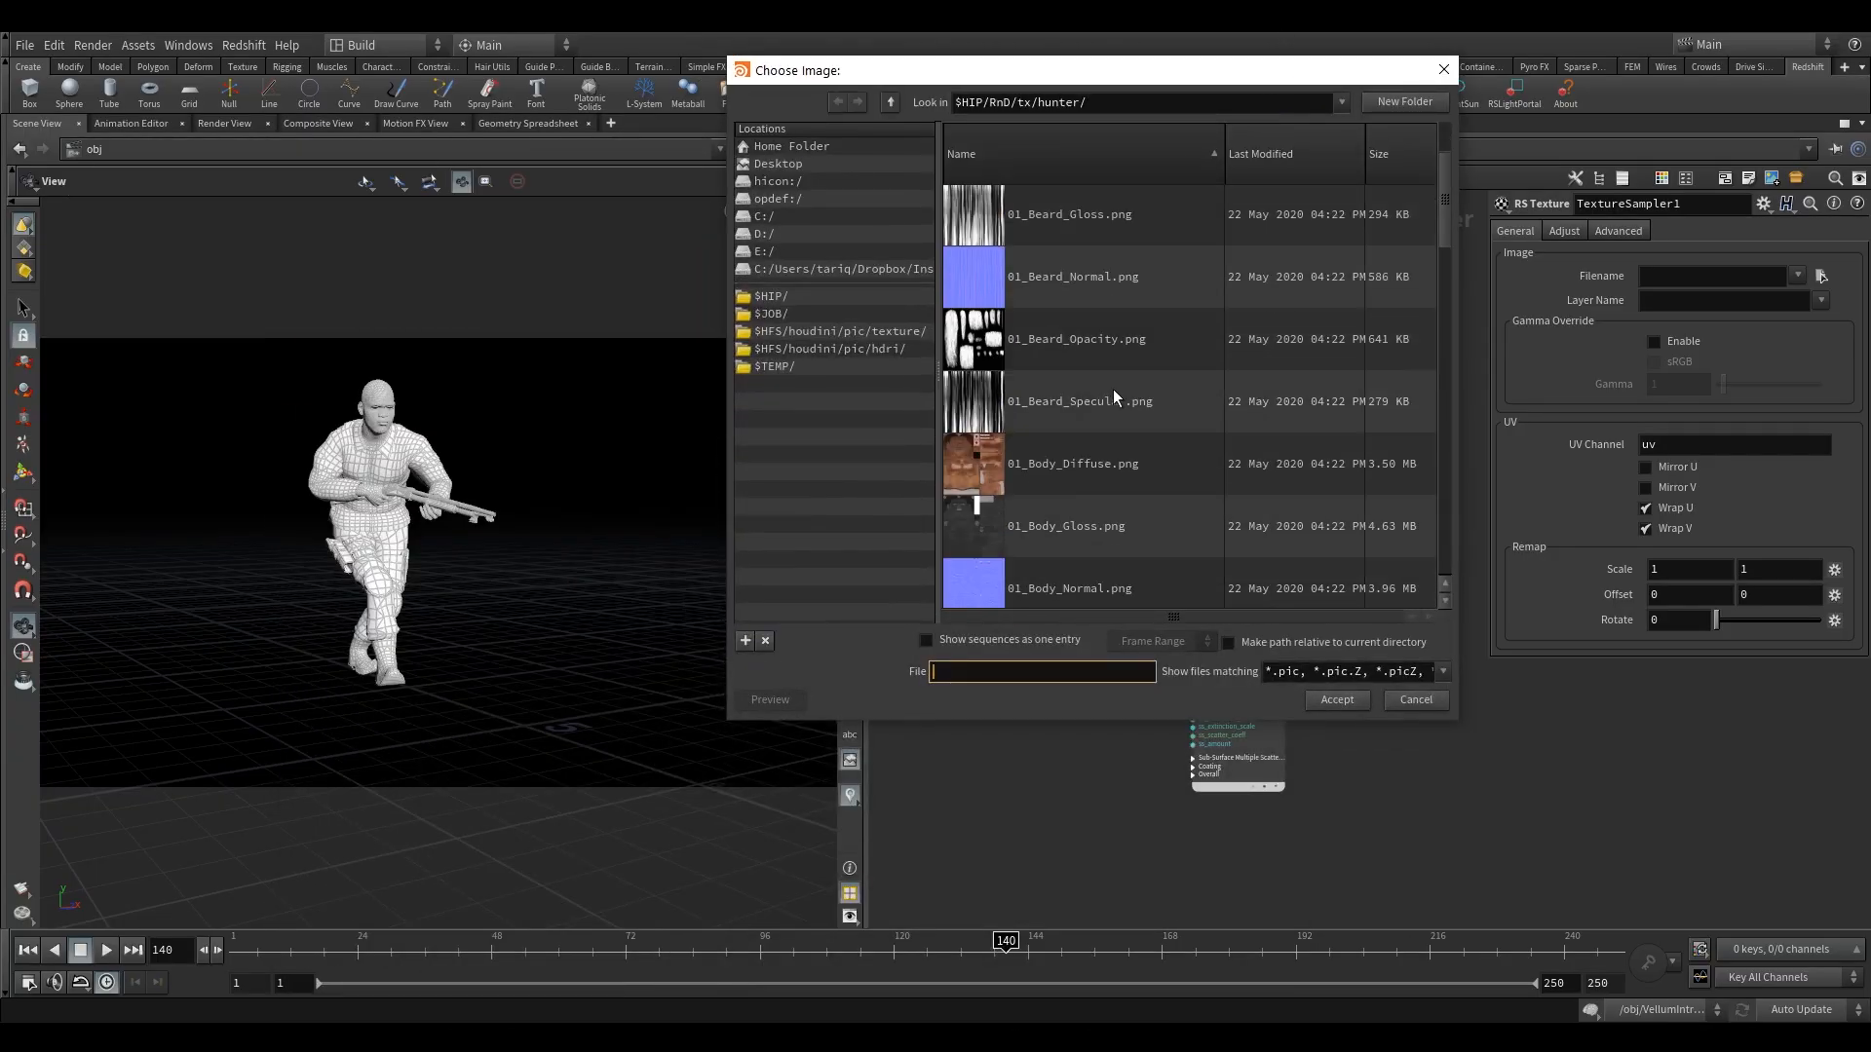
scroll(1103, 436, down, 2)
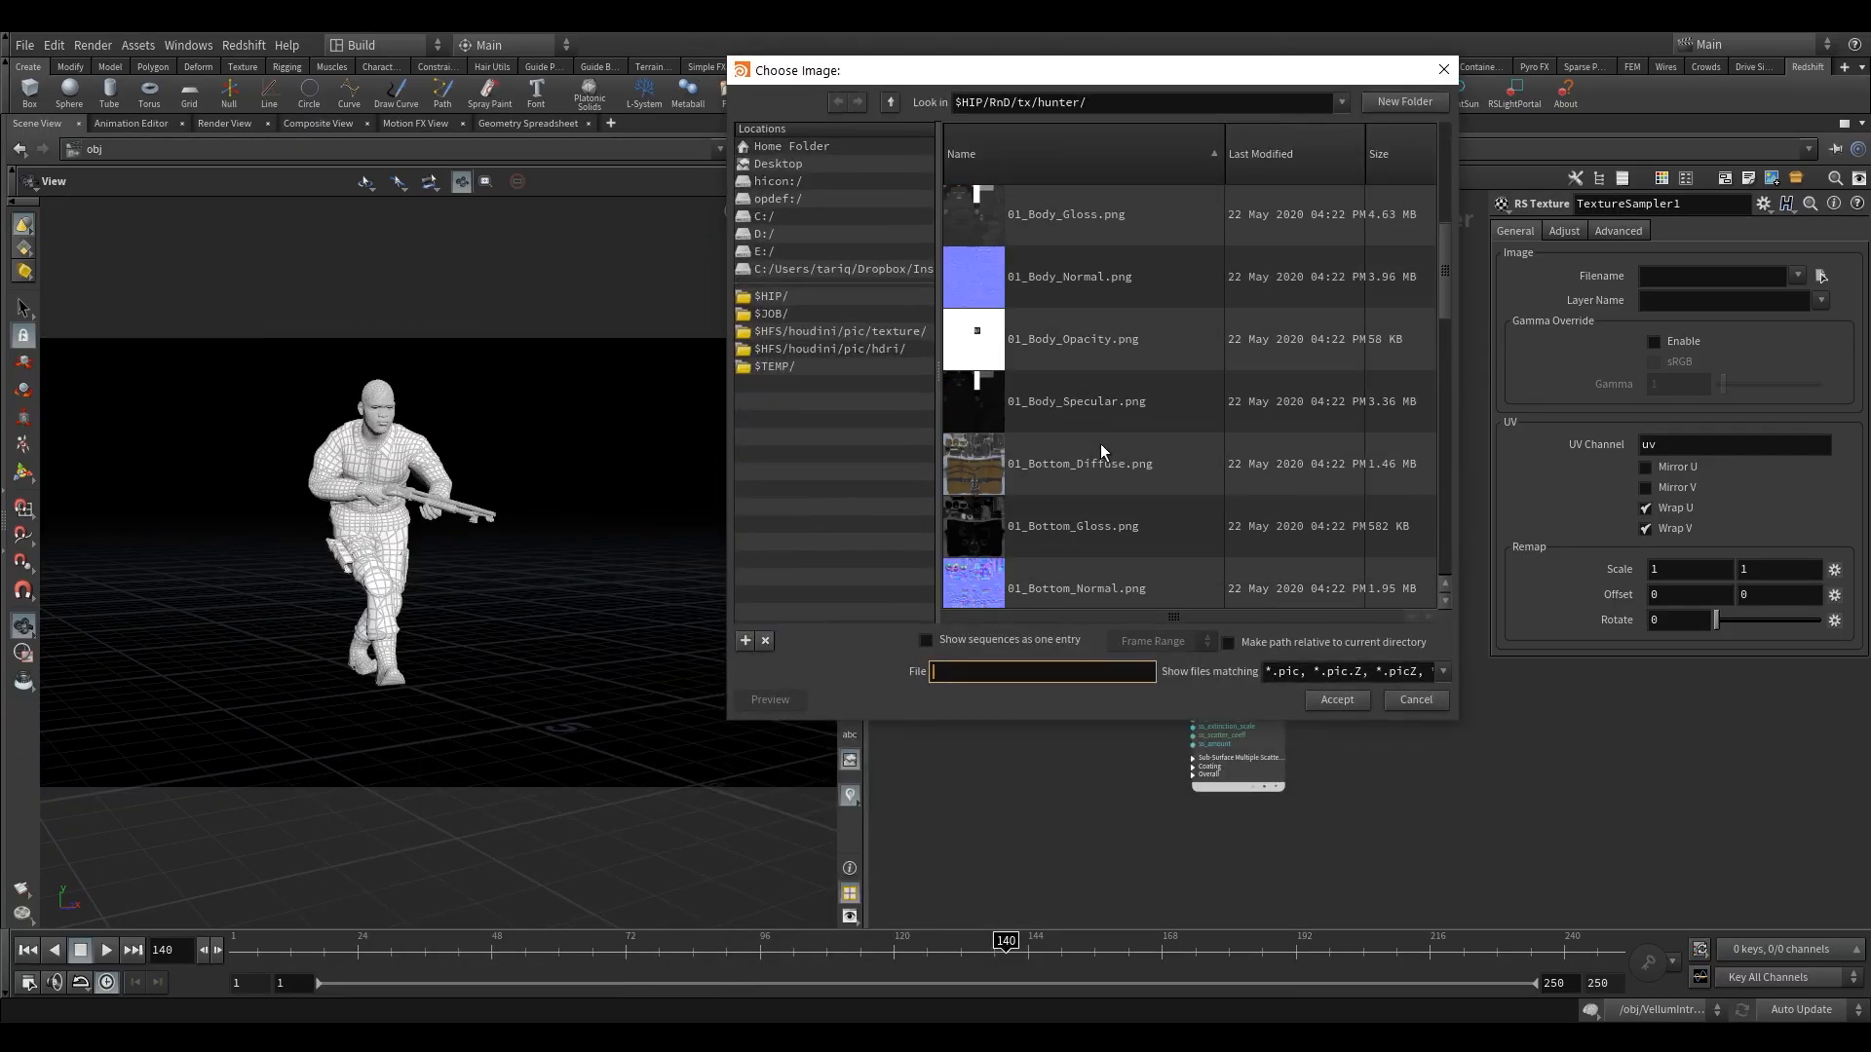
click(1087, 409)
click(1336, 700)
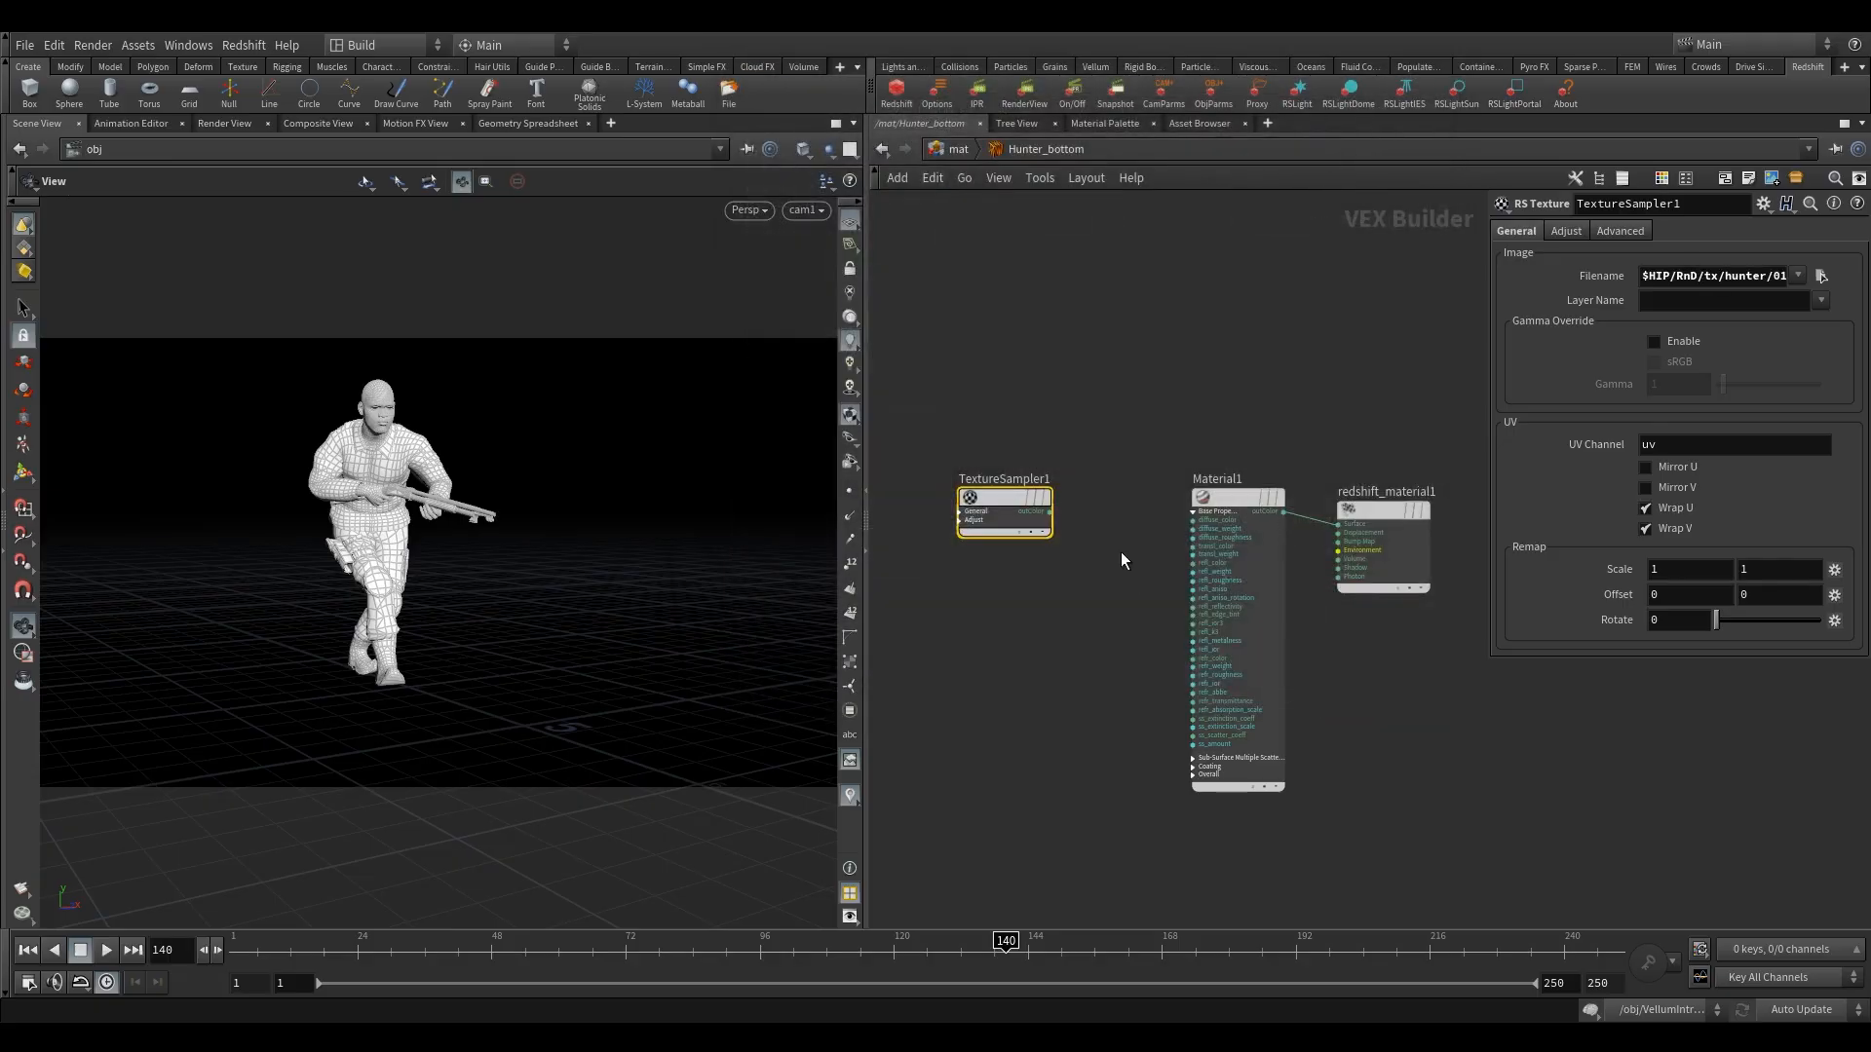
scroll(1081, 531, up, 3)
drag(1019, 494, 1194, 506)
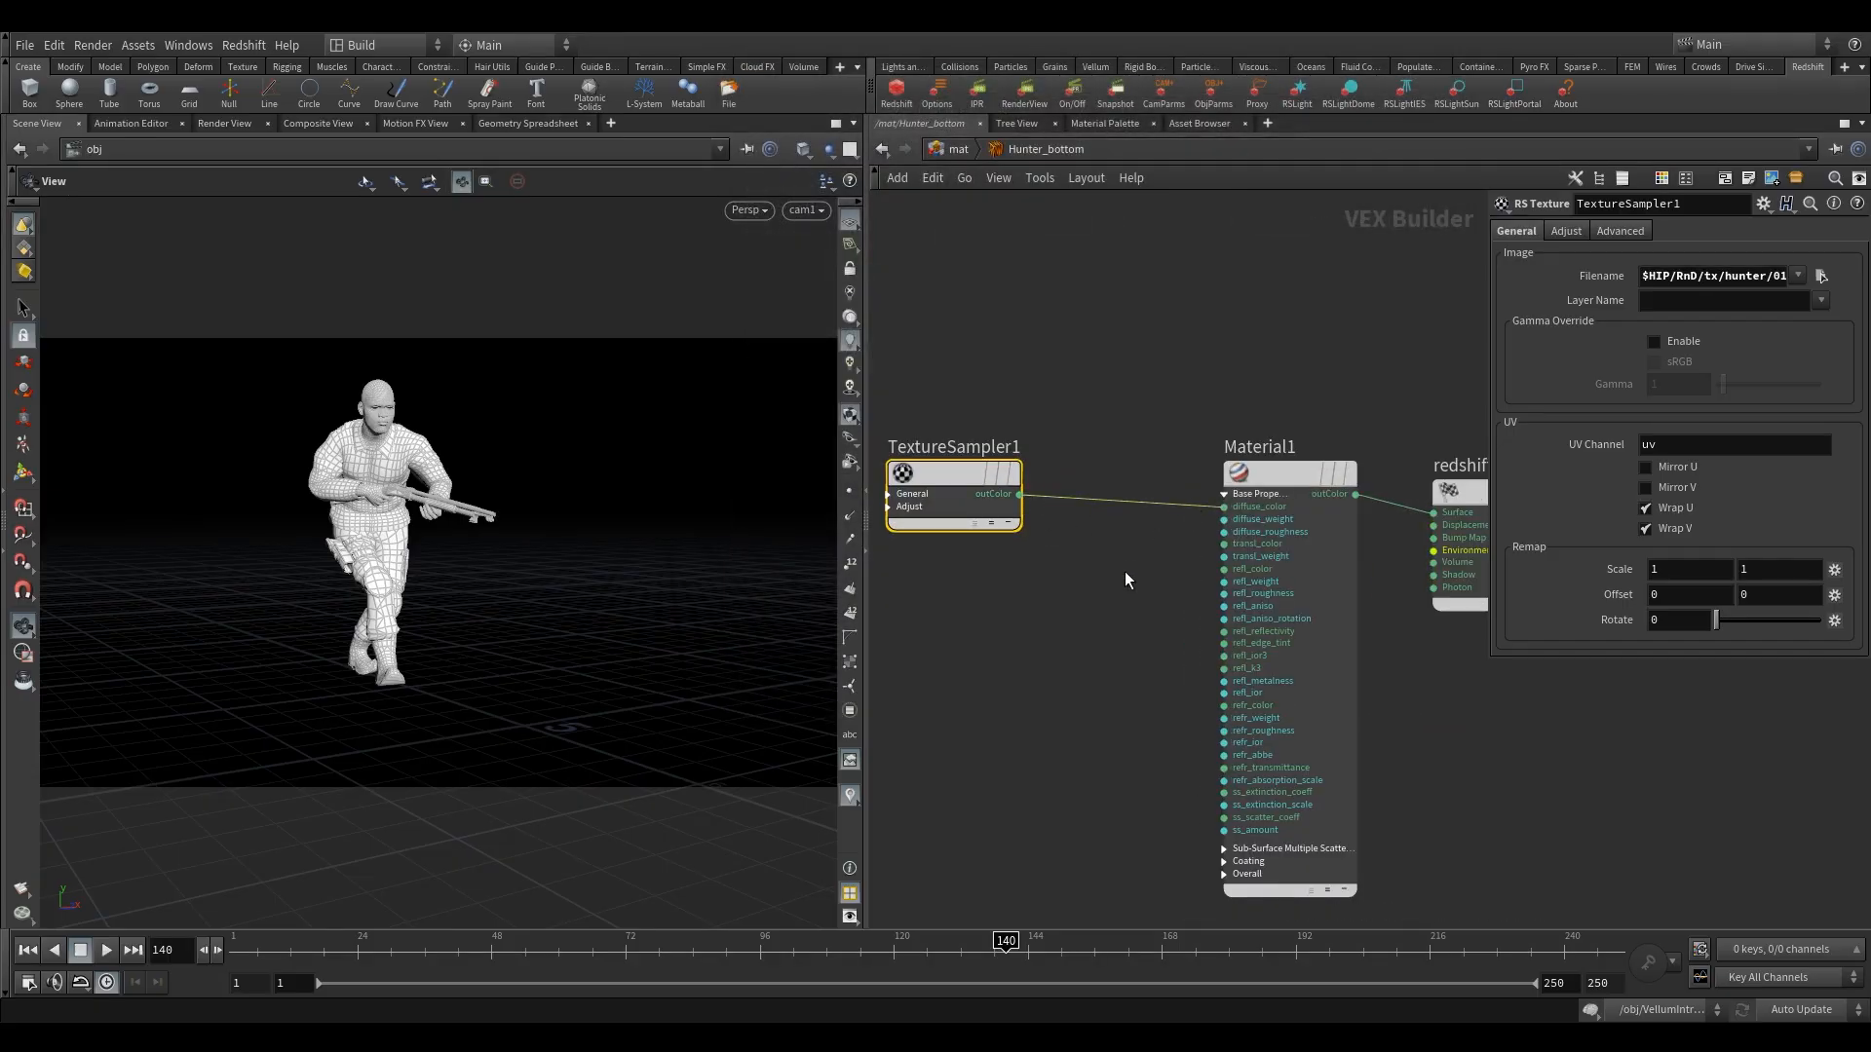
Duplicate TextureSampler1 and place the copy directly below the original.
click(1125, 571)
scroll(1118, 578, up, 2)
middle_drag(1117, 581, 1287, 510)
mouse_move(1087, 385)
alt+drag(1087, 384, 1095, 605)
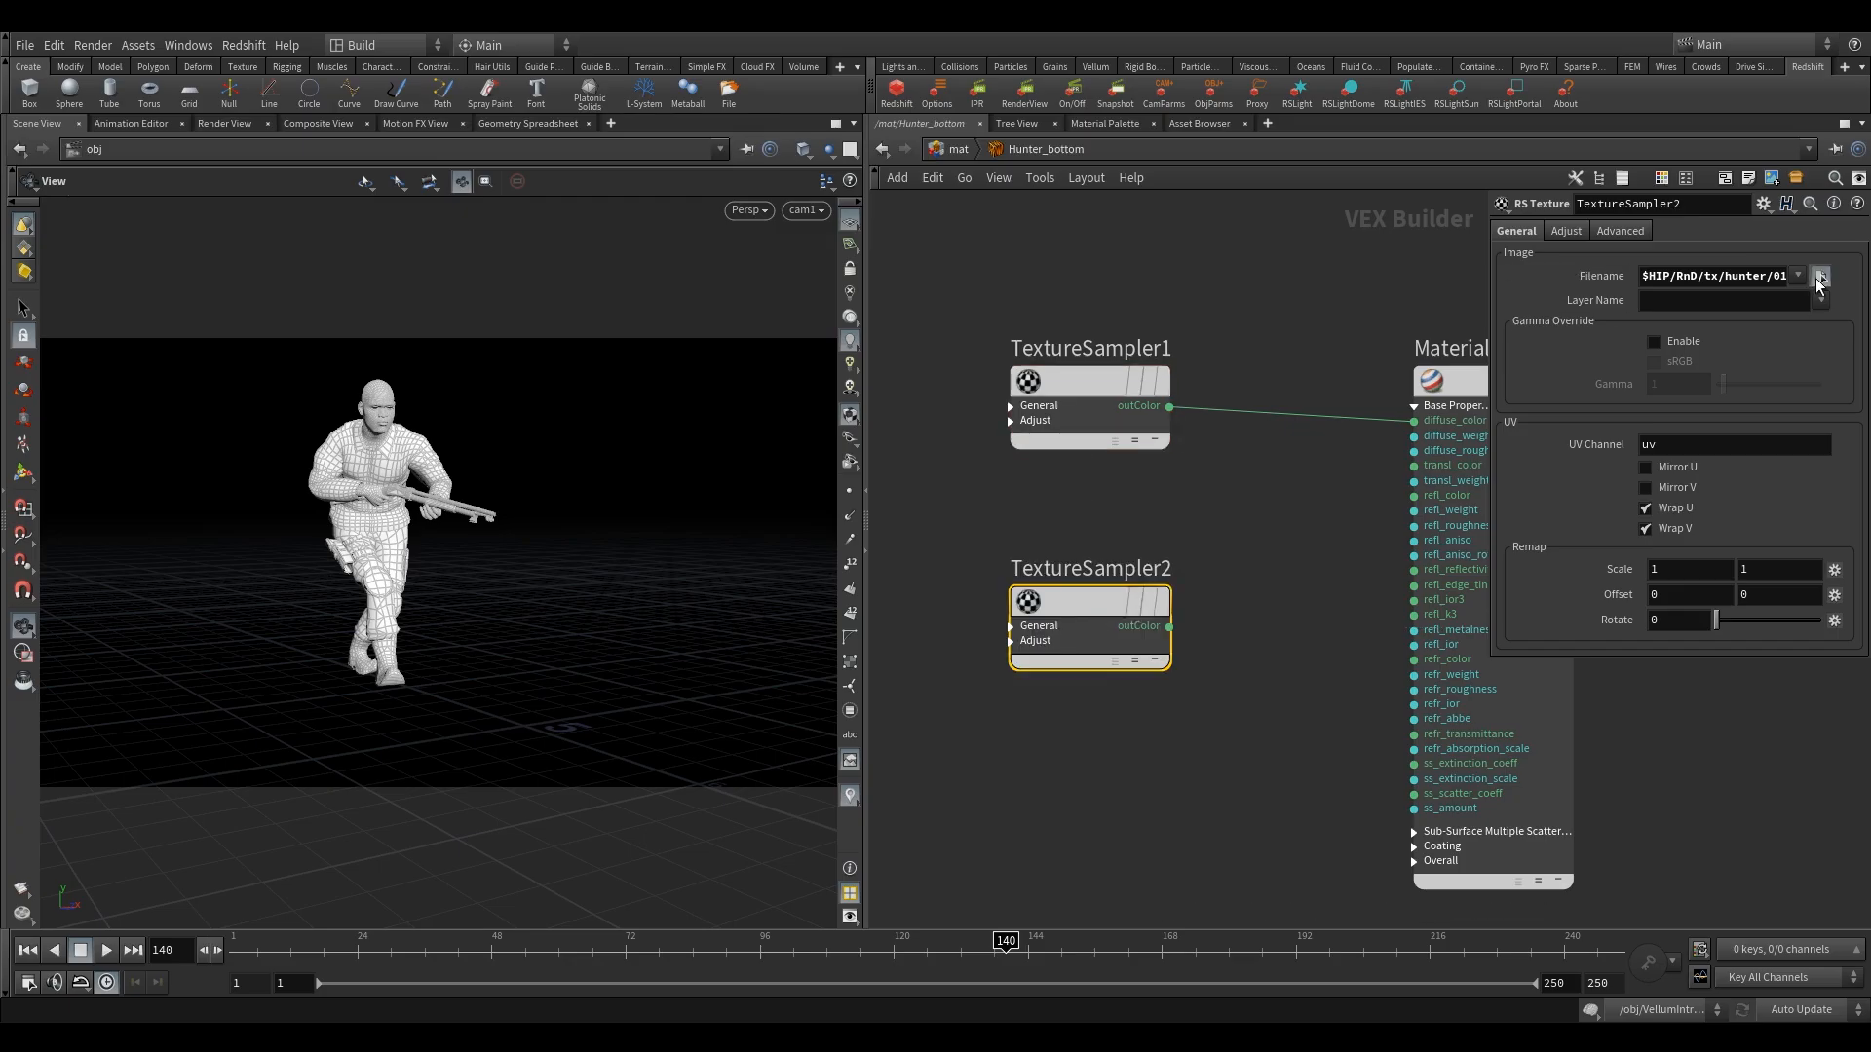
Replace TextureSampler2's image file with 01_Bottom_Specular.png.
click(1820, 276)
scroll(1189, 468, down, 3)
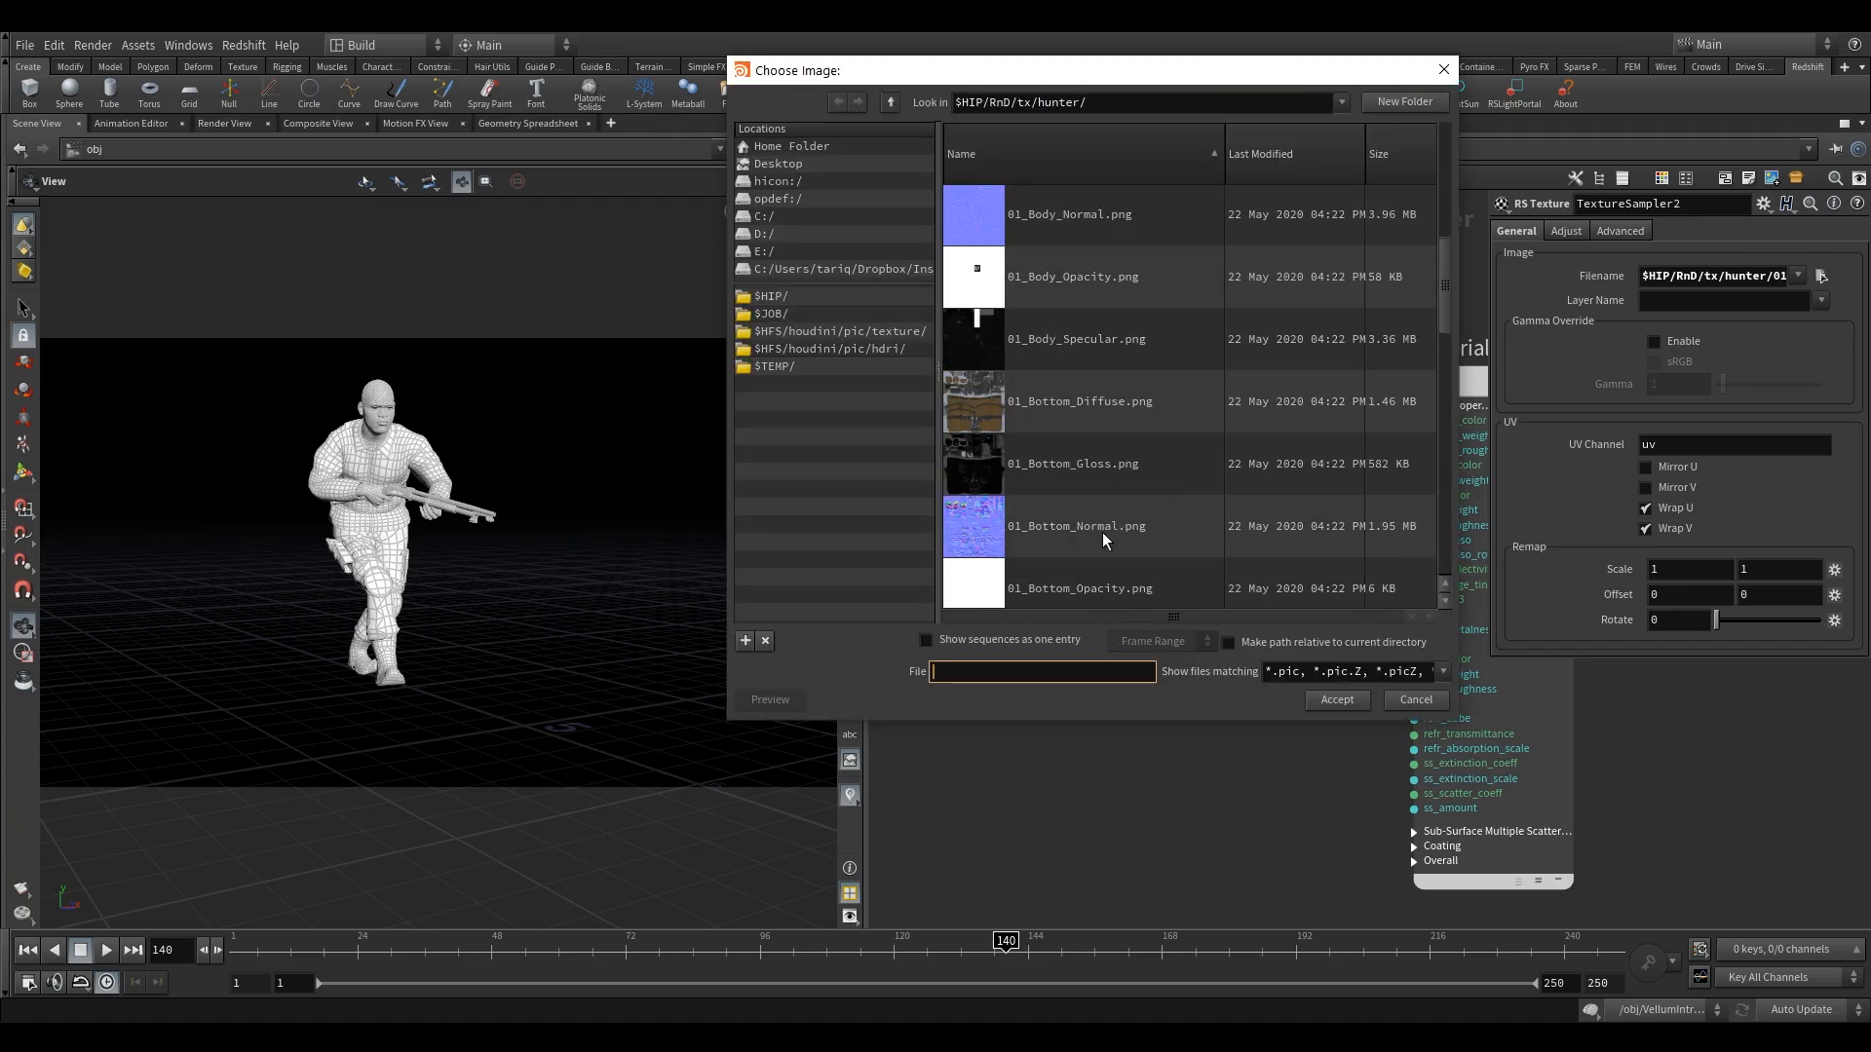
scroll(1102, 534, down, 2)
click(1076, 526)
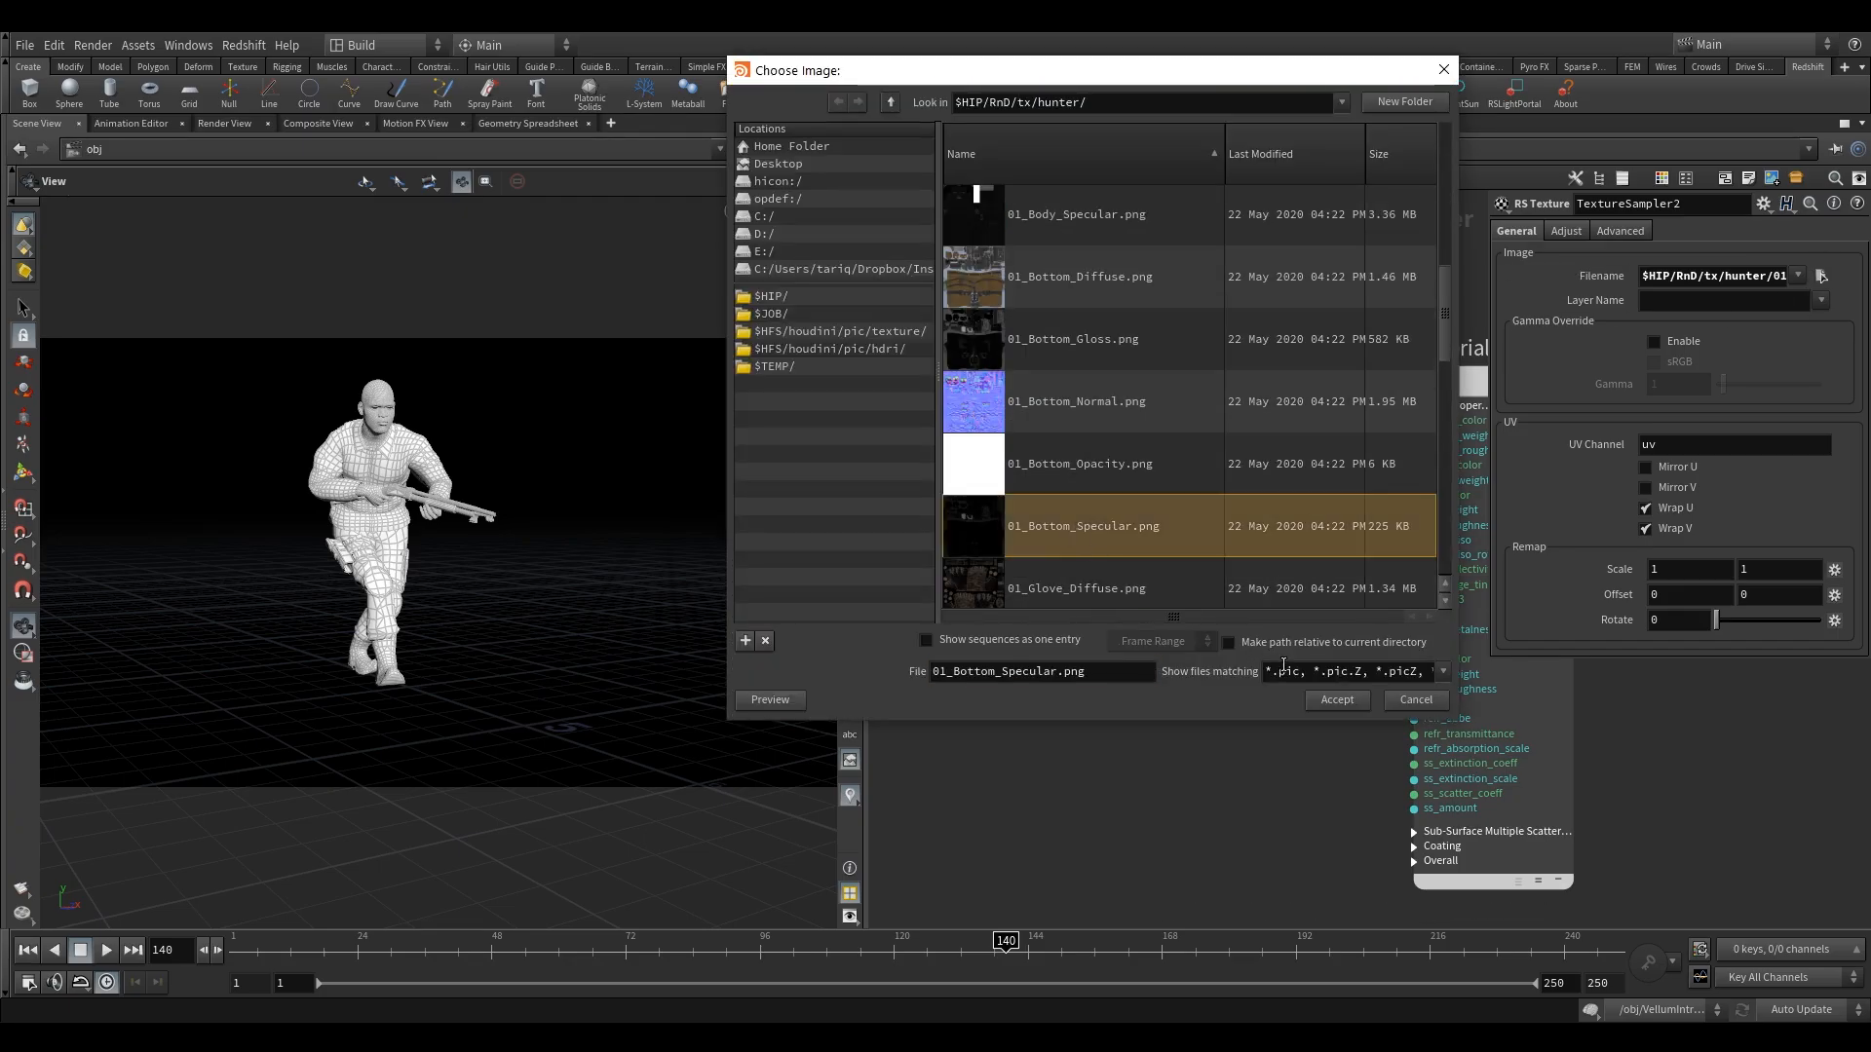
click(1337, 699)
Connect TextureSampler2's outColor to Material1's refl_weight input.
click(1171, 628)
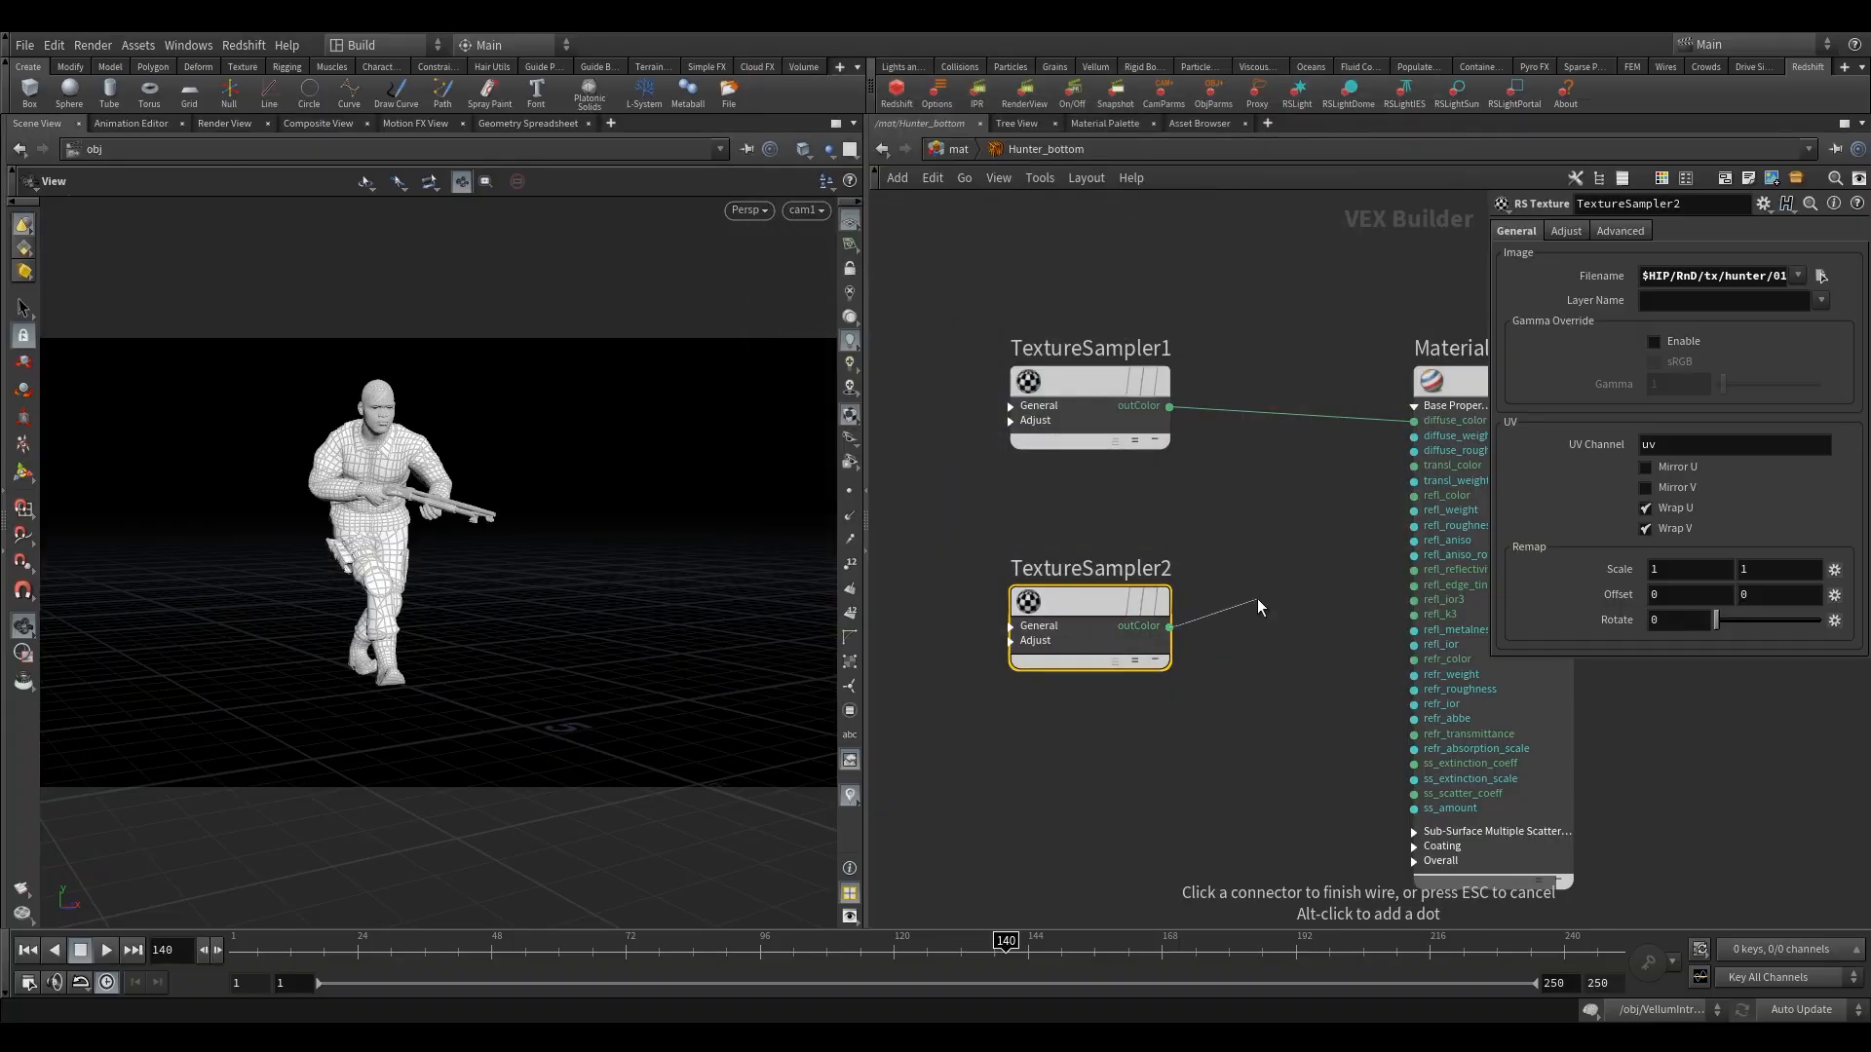
middle_drag(1306, 568, 1183, 565)
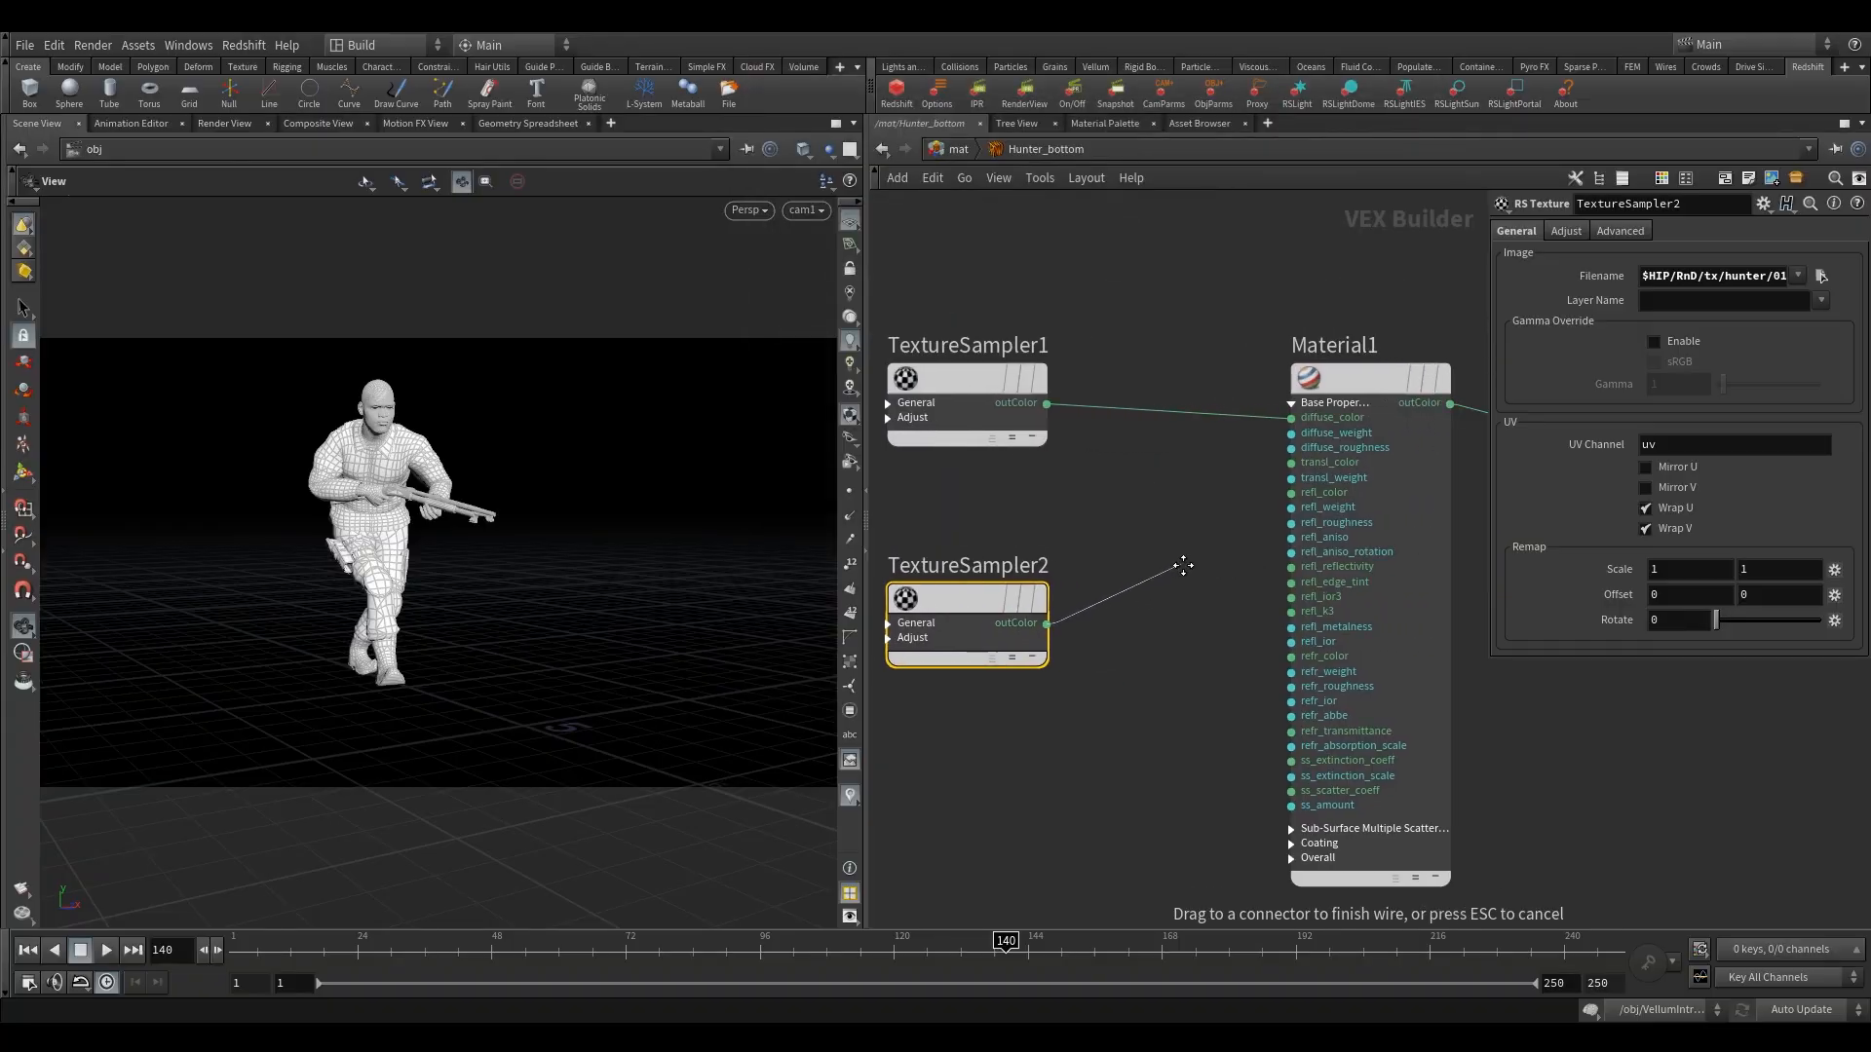
click(1273, 510)
middle_drag(1099, 493, 1232, 442)
scroll(1209, 488, down, 1)
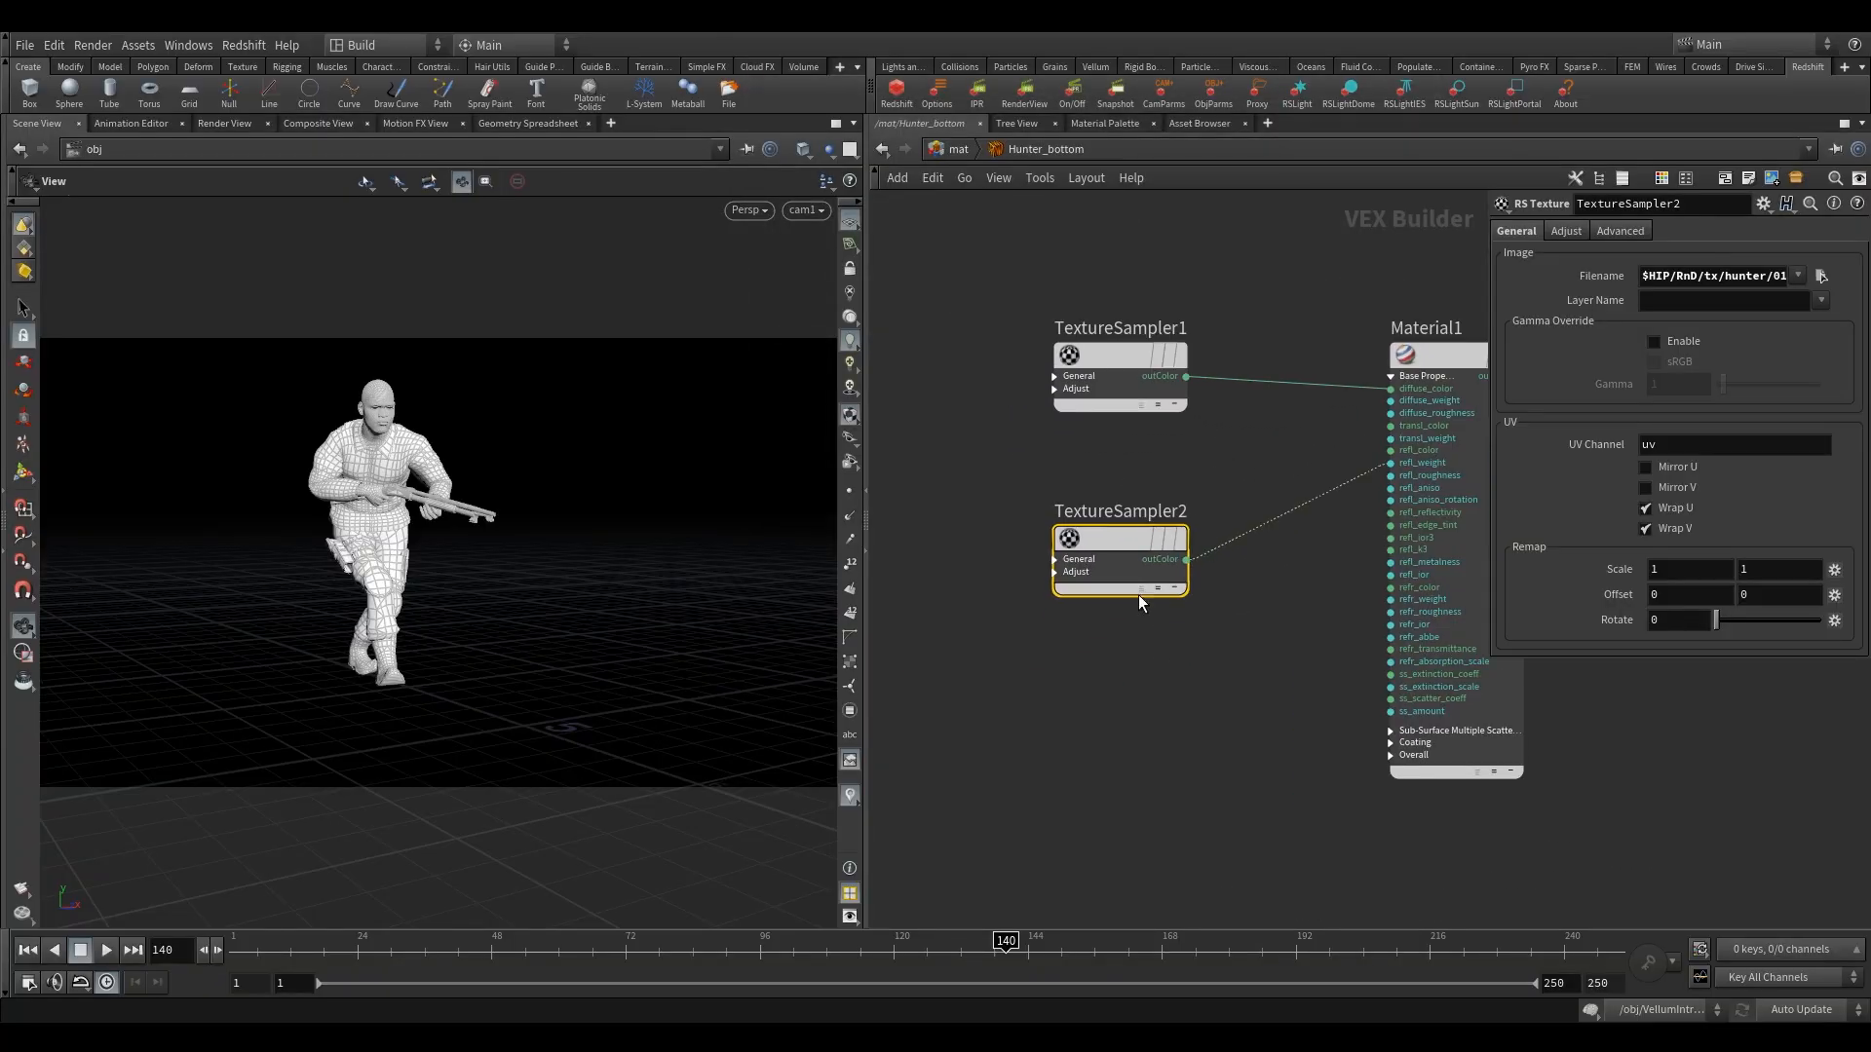
Duplicate TextureSampler2 directly below the original and load 01_Bottom_Normal.png into the copy.
alt+drag(1130, 530, 1137, 699)
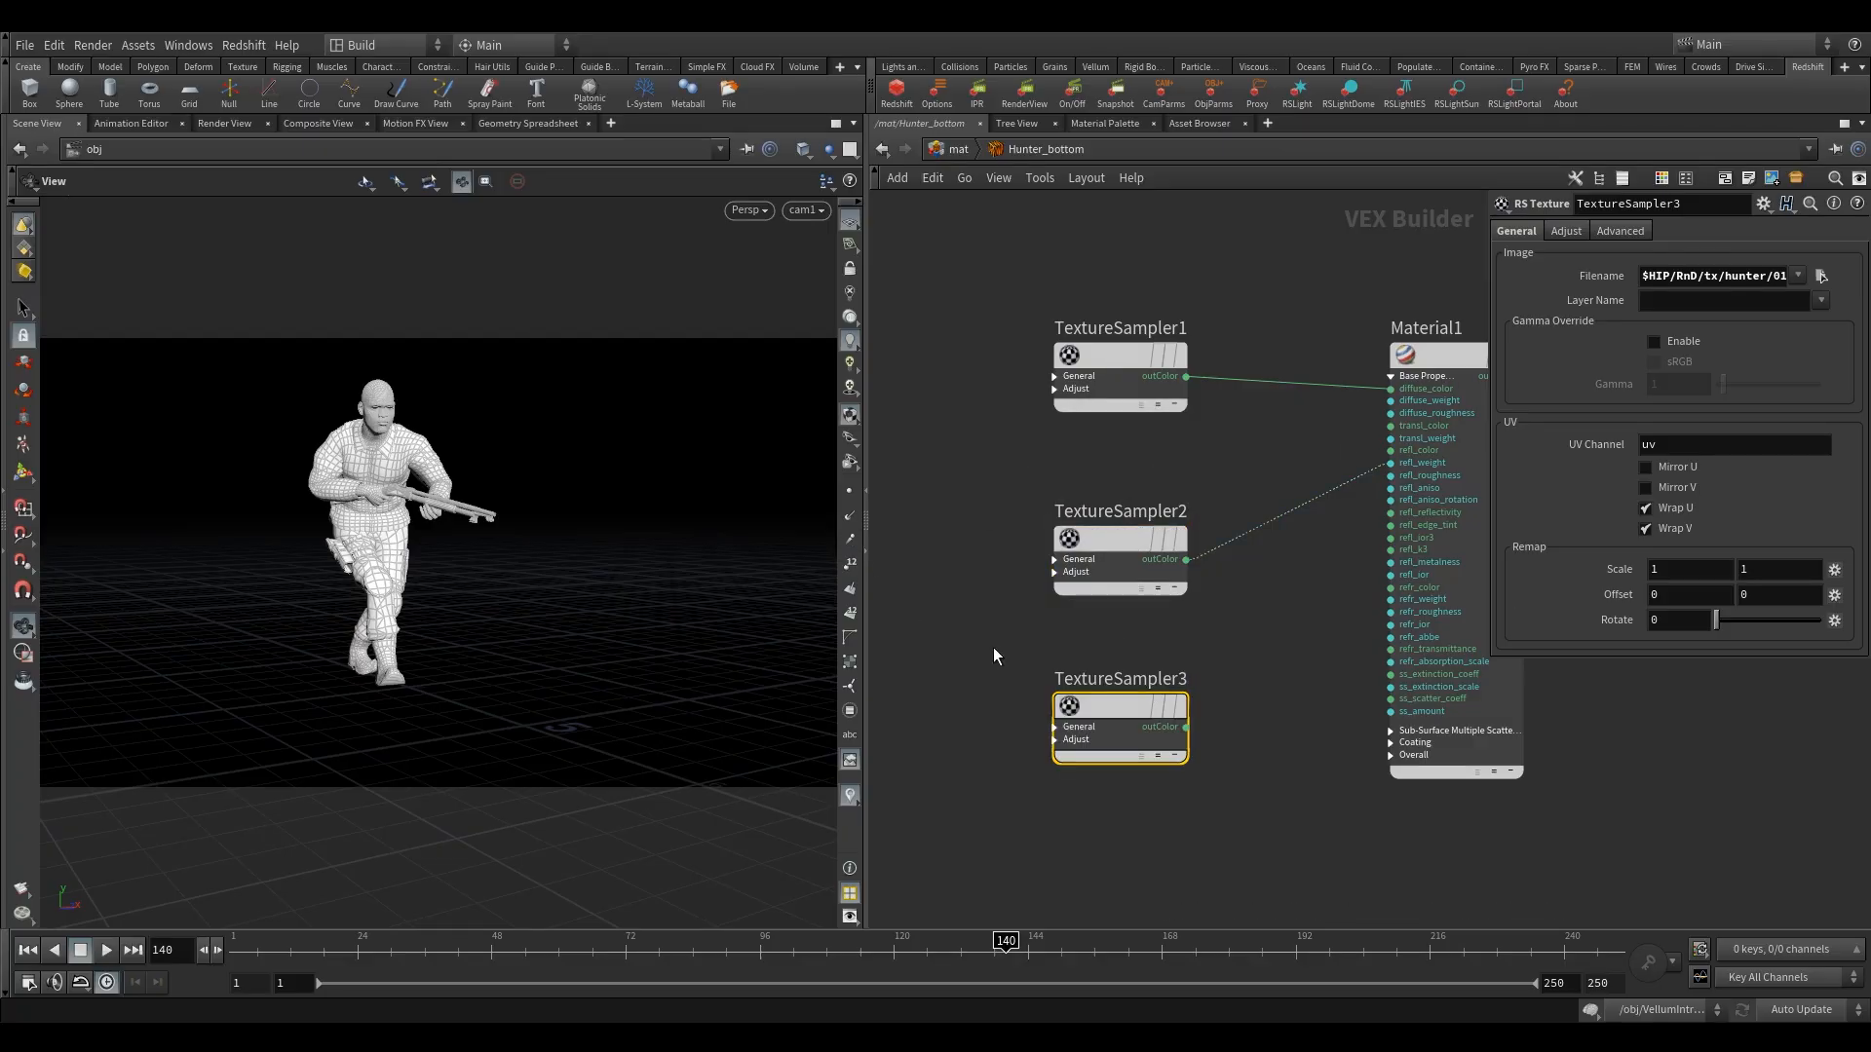
click(1819, 278)
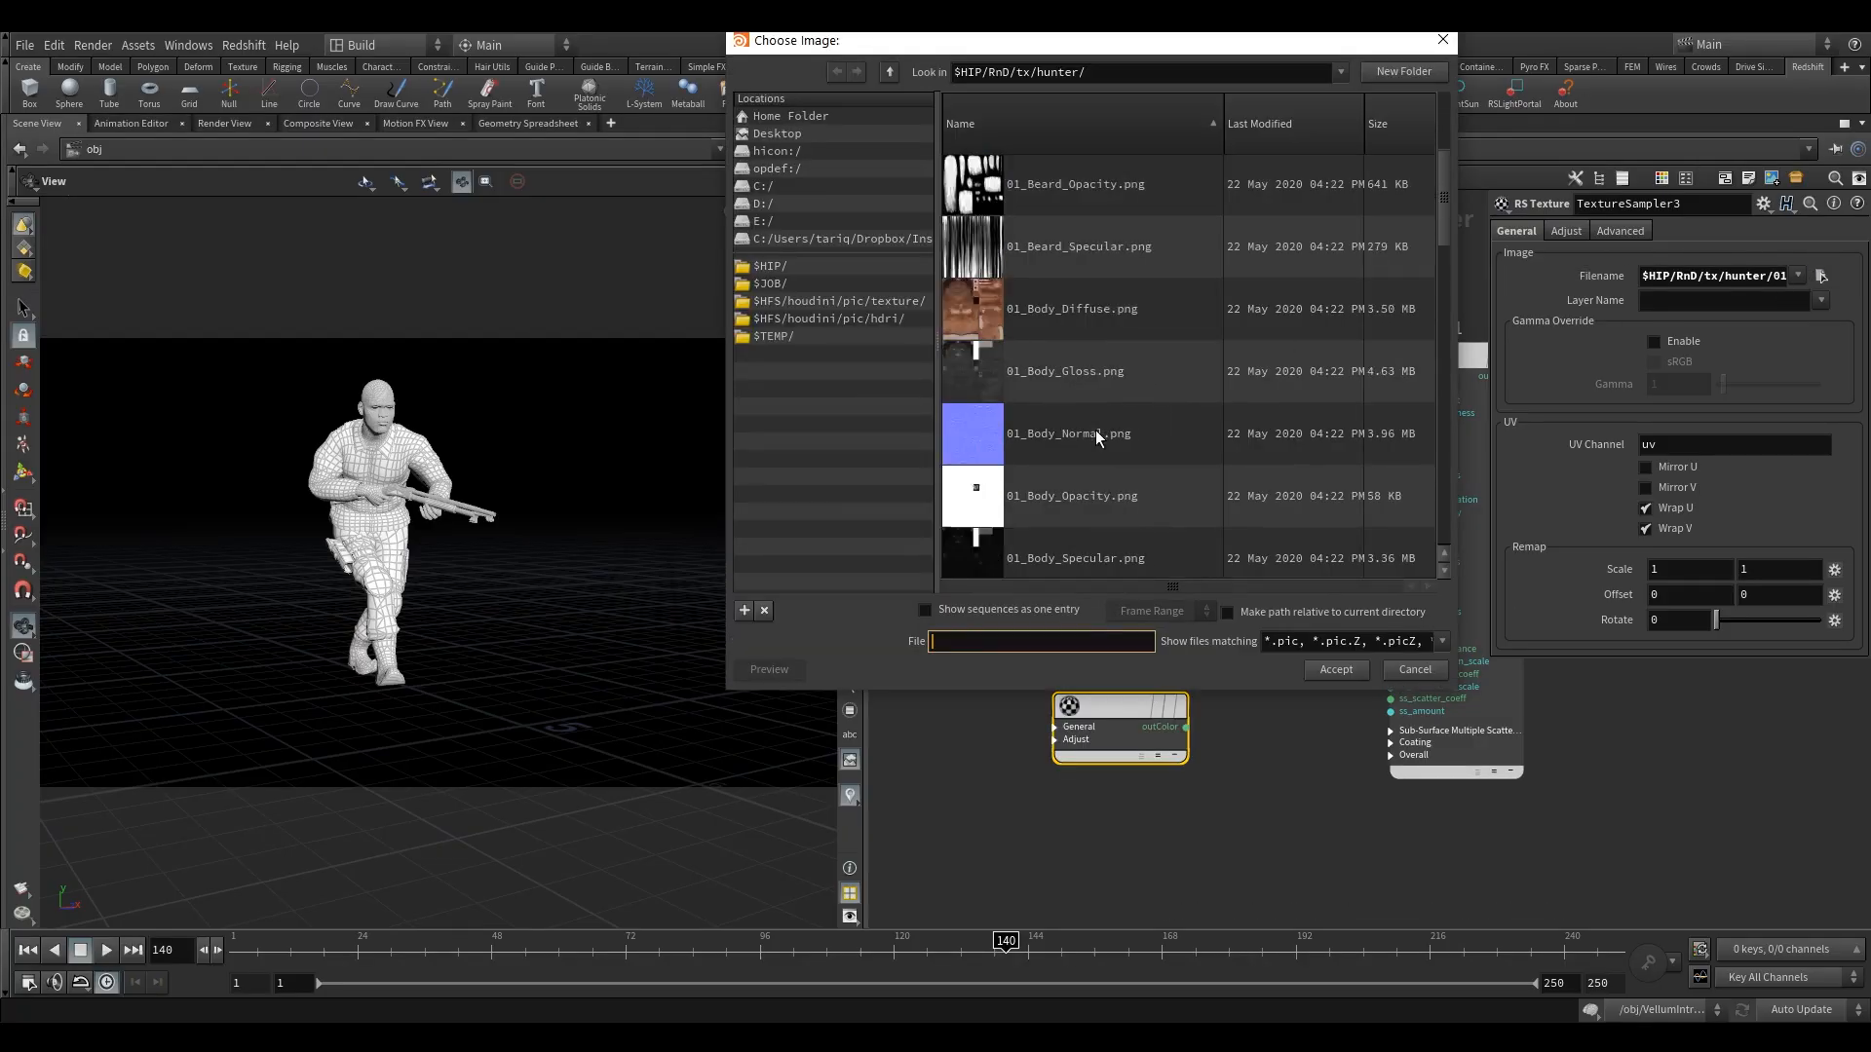
scroll(1086, 341, down, 1)
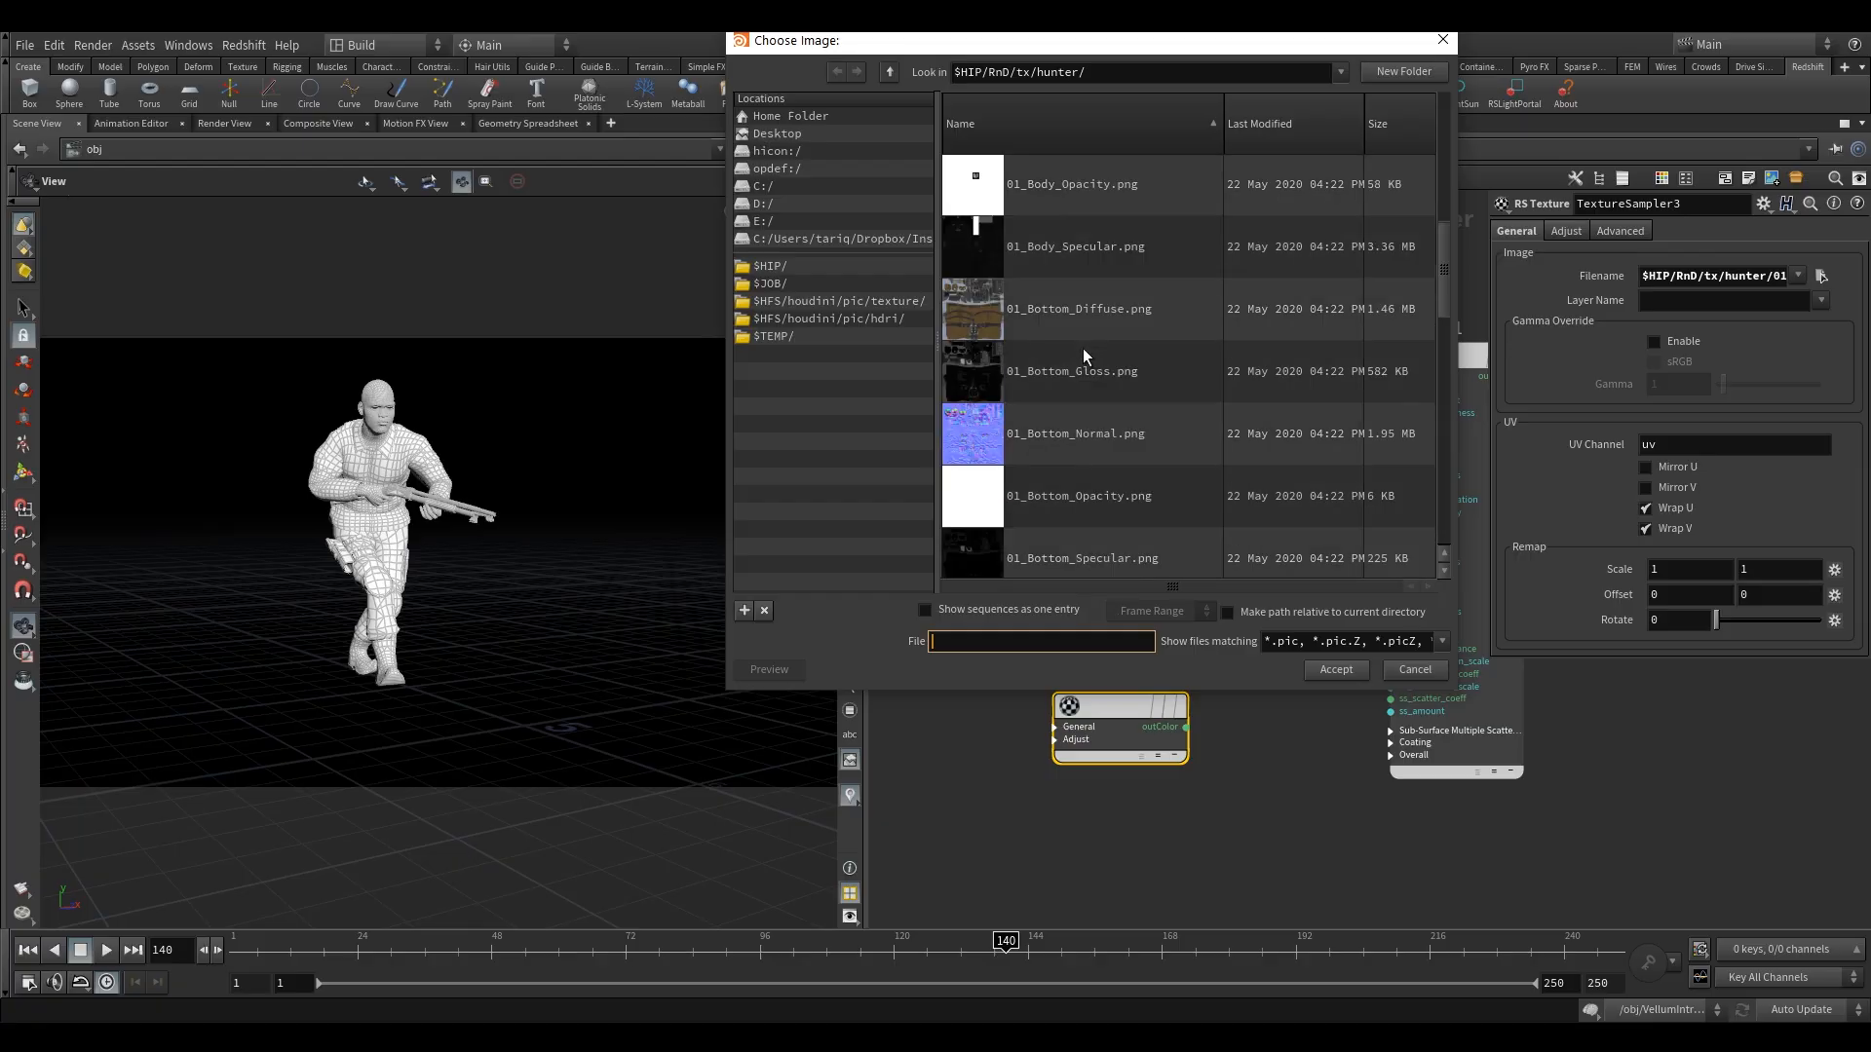
click(1092, 439)
click(1350, 669)
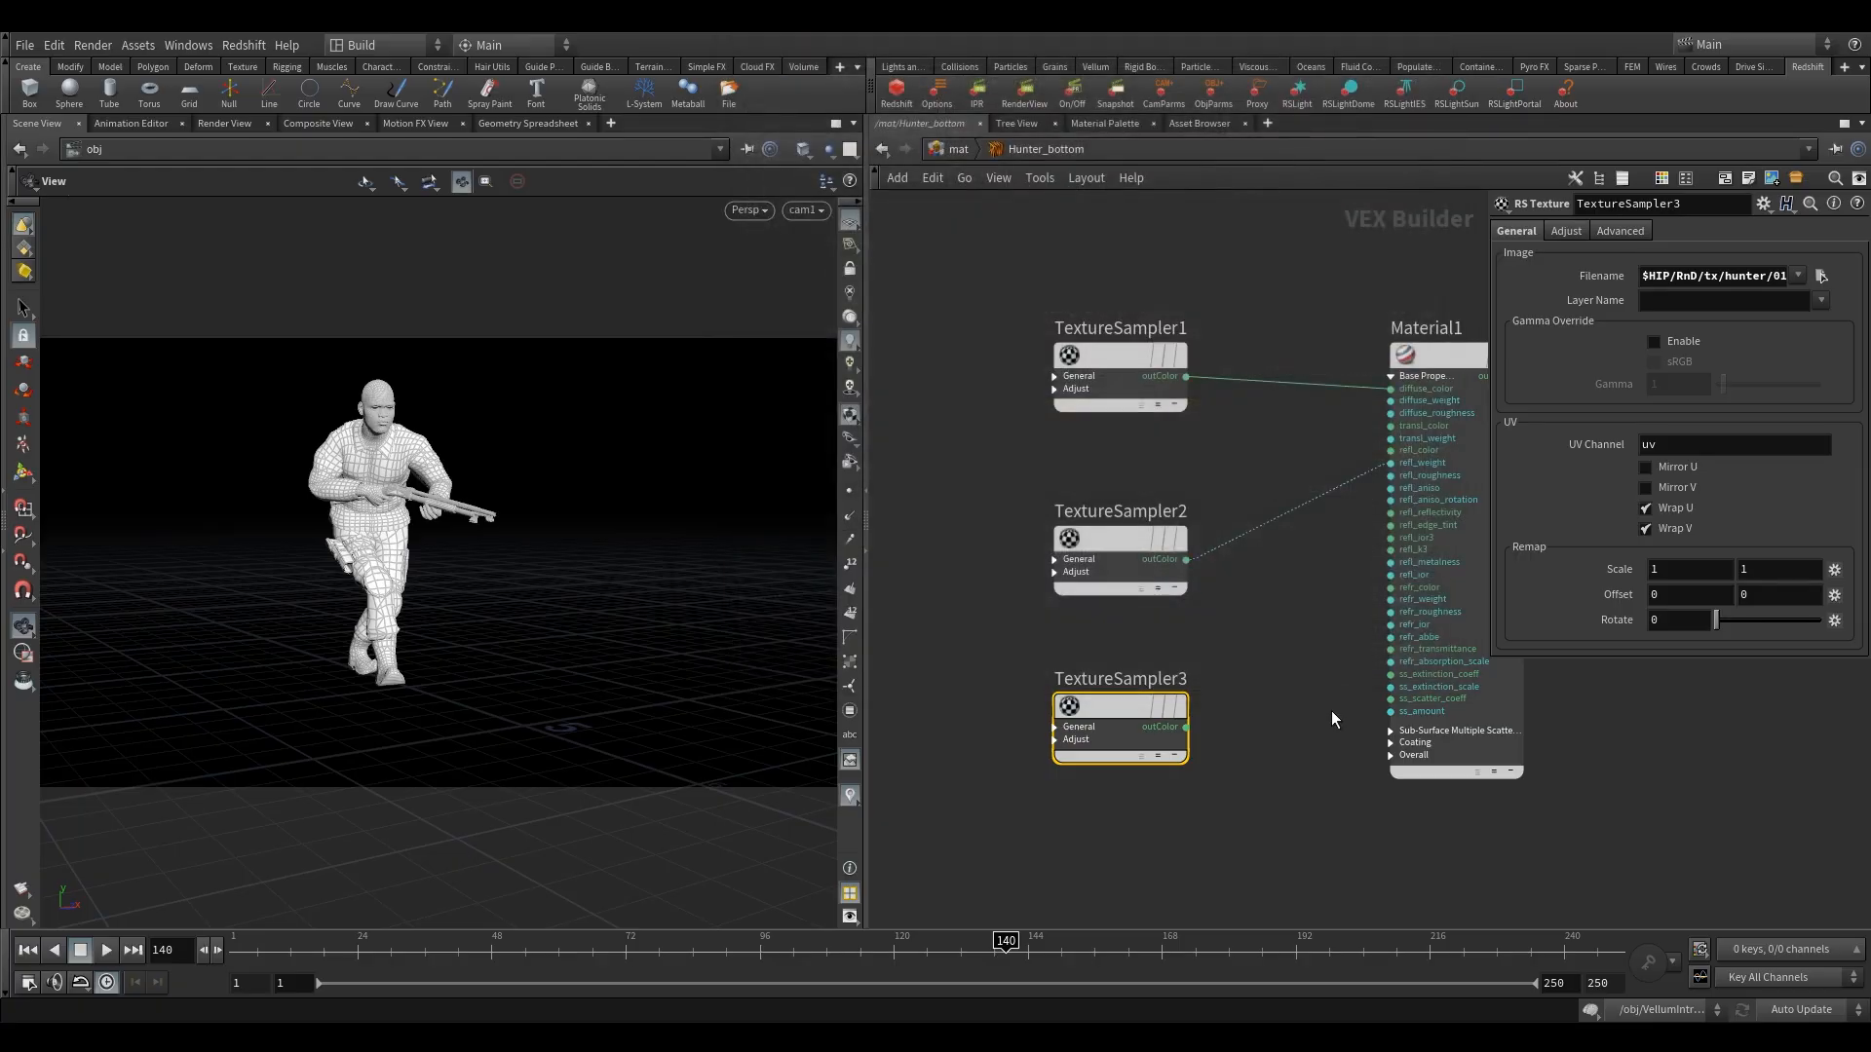
Shift TextureSampler3 farther from Material1 and place an RS Bump Map node between them, slightly below the sampler.
middle_drag(1331, 711, 1261, 706)
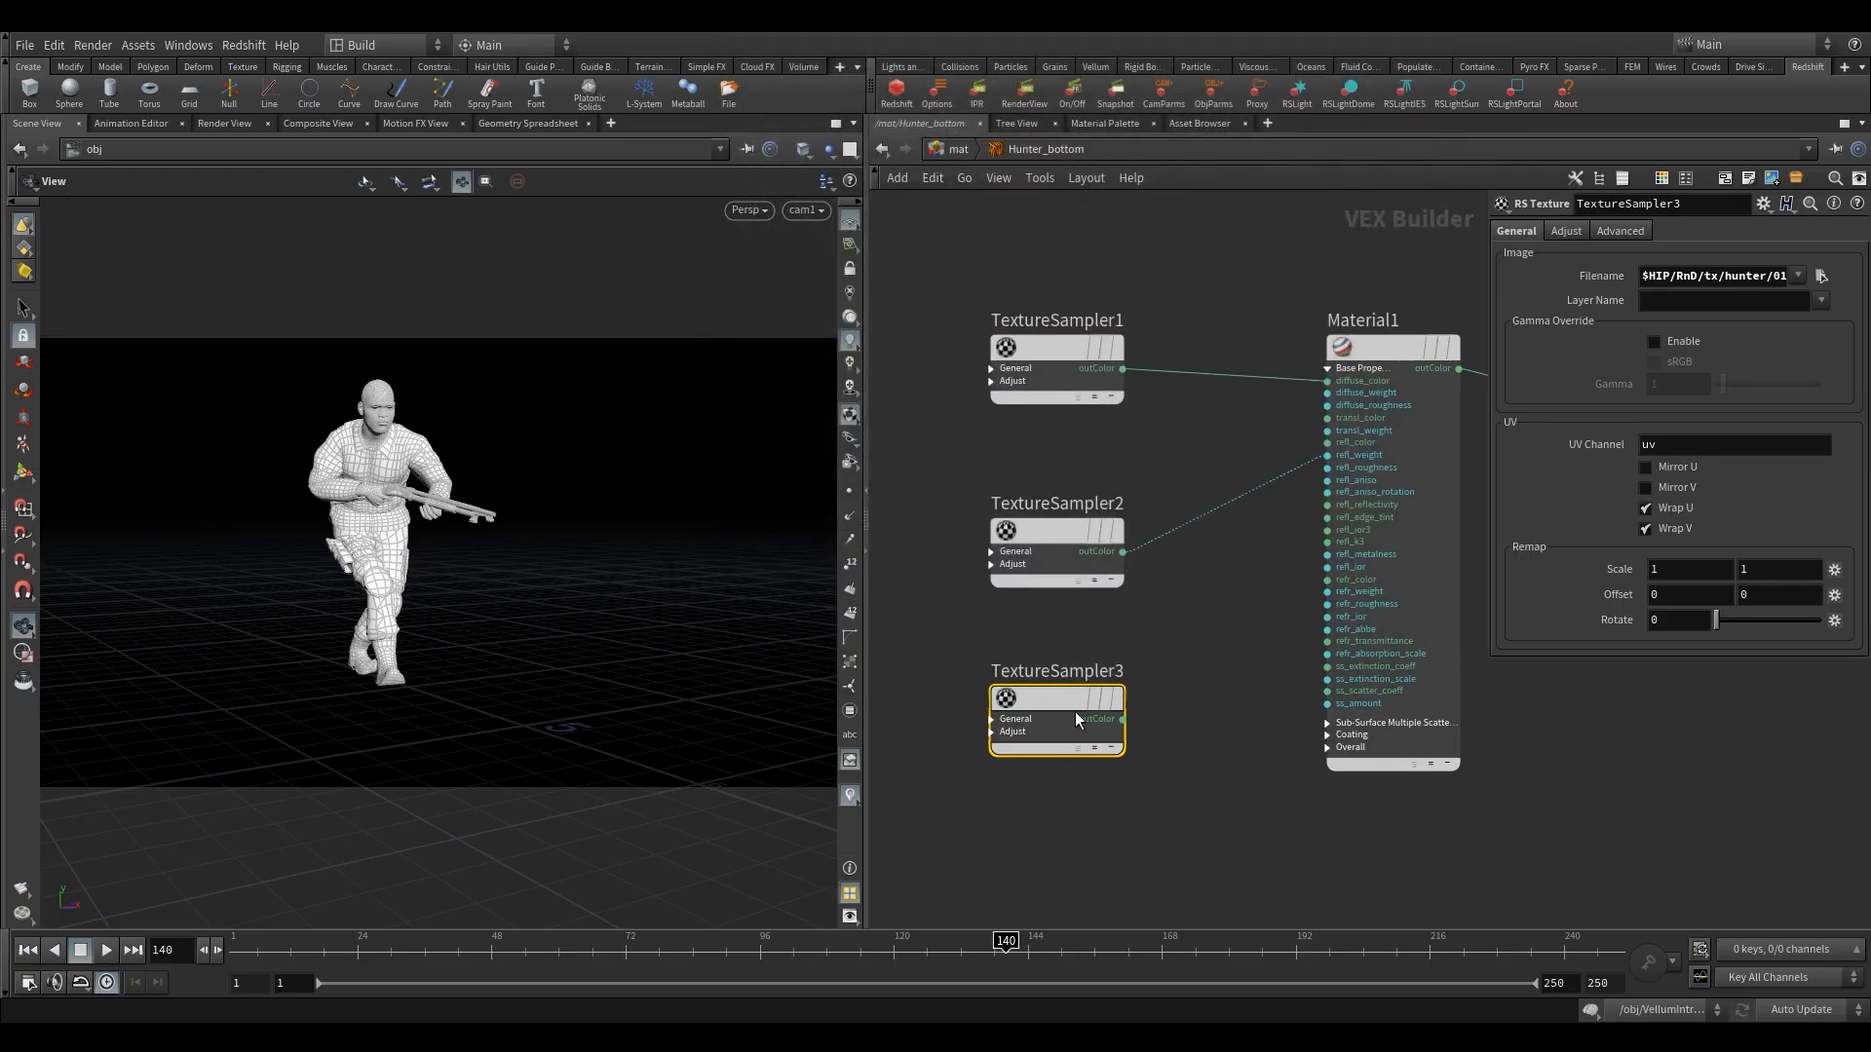
drag(1060, 699, 955, 714)
middle_drag(1124, 682, 1206, 644)
scroll(1204, 643, down, 1)
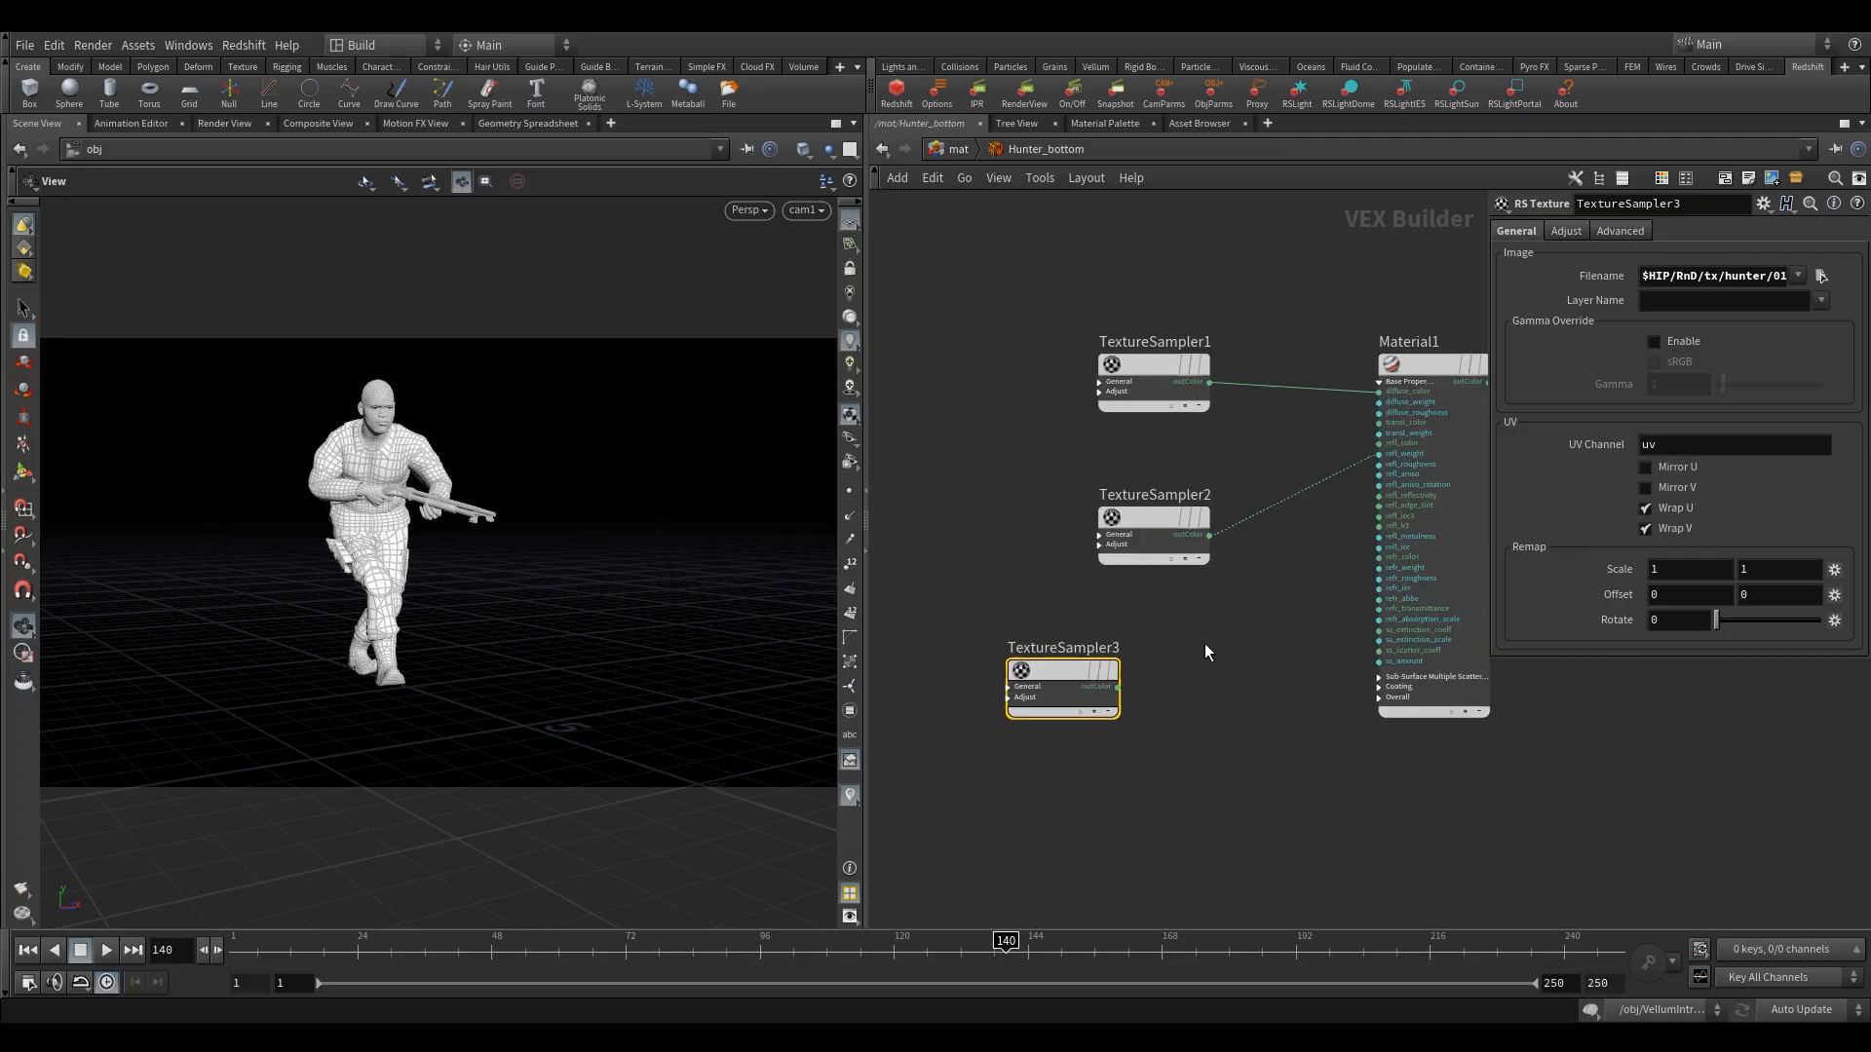
key(Tab)
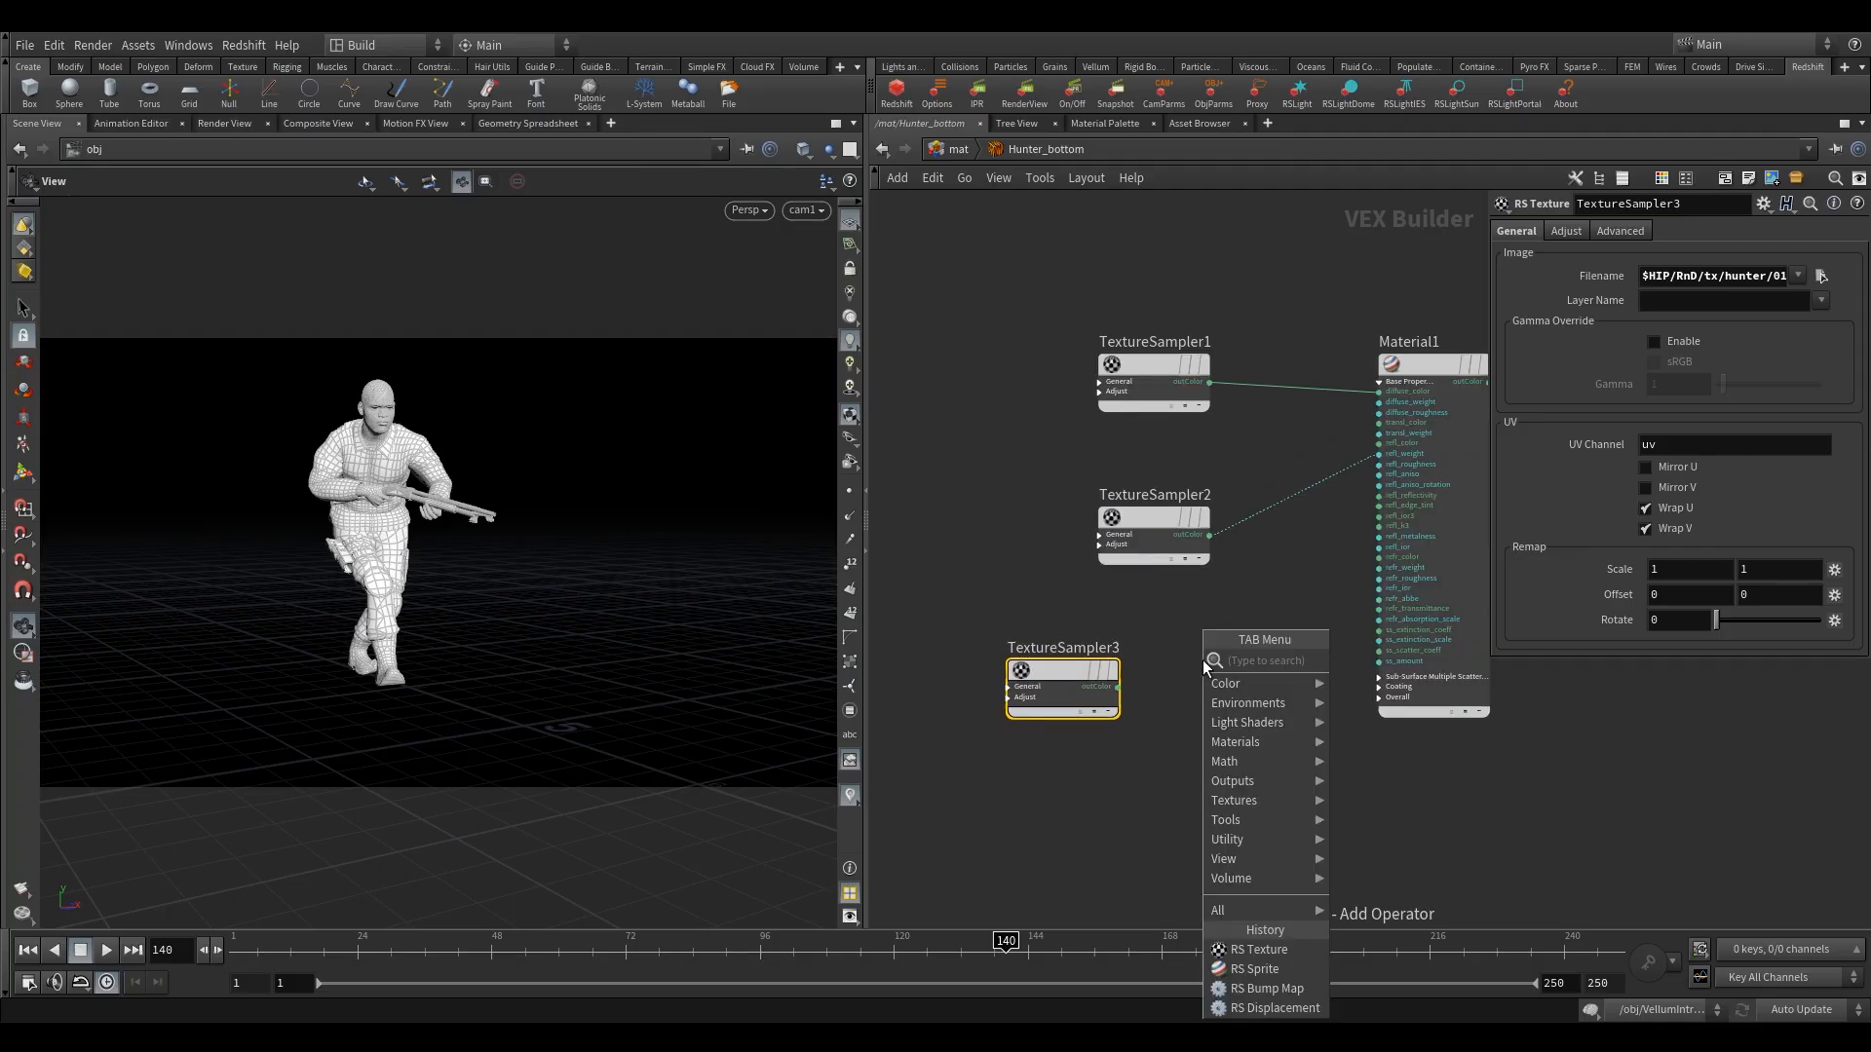
text(bump)
click(1370, 687)
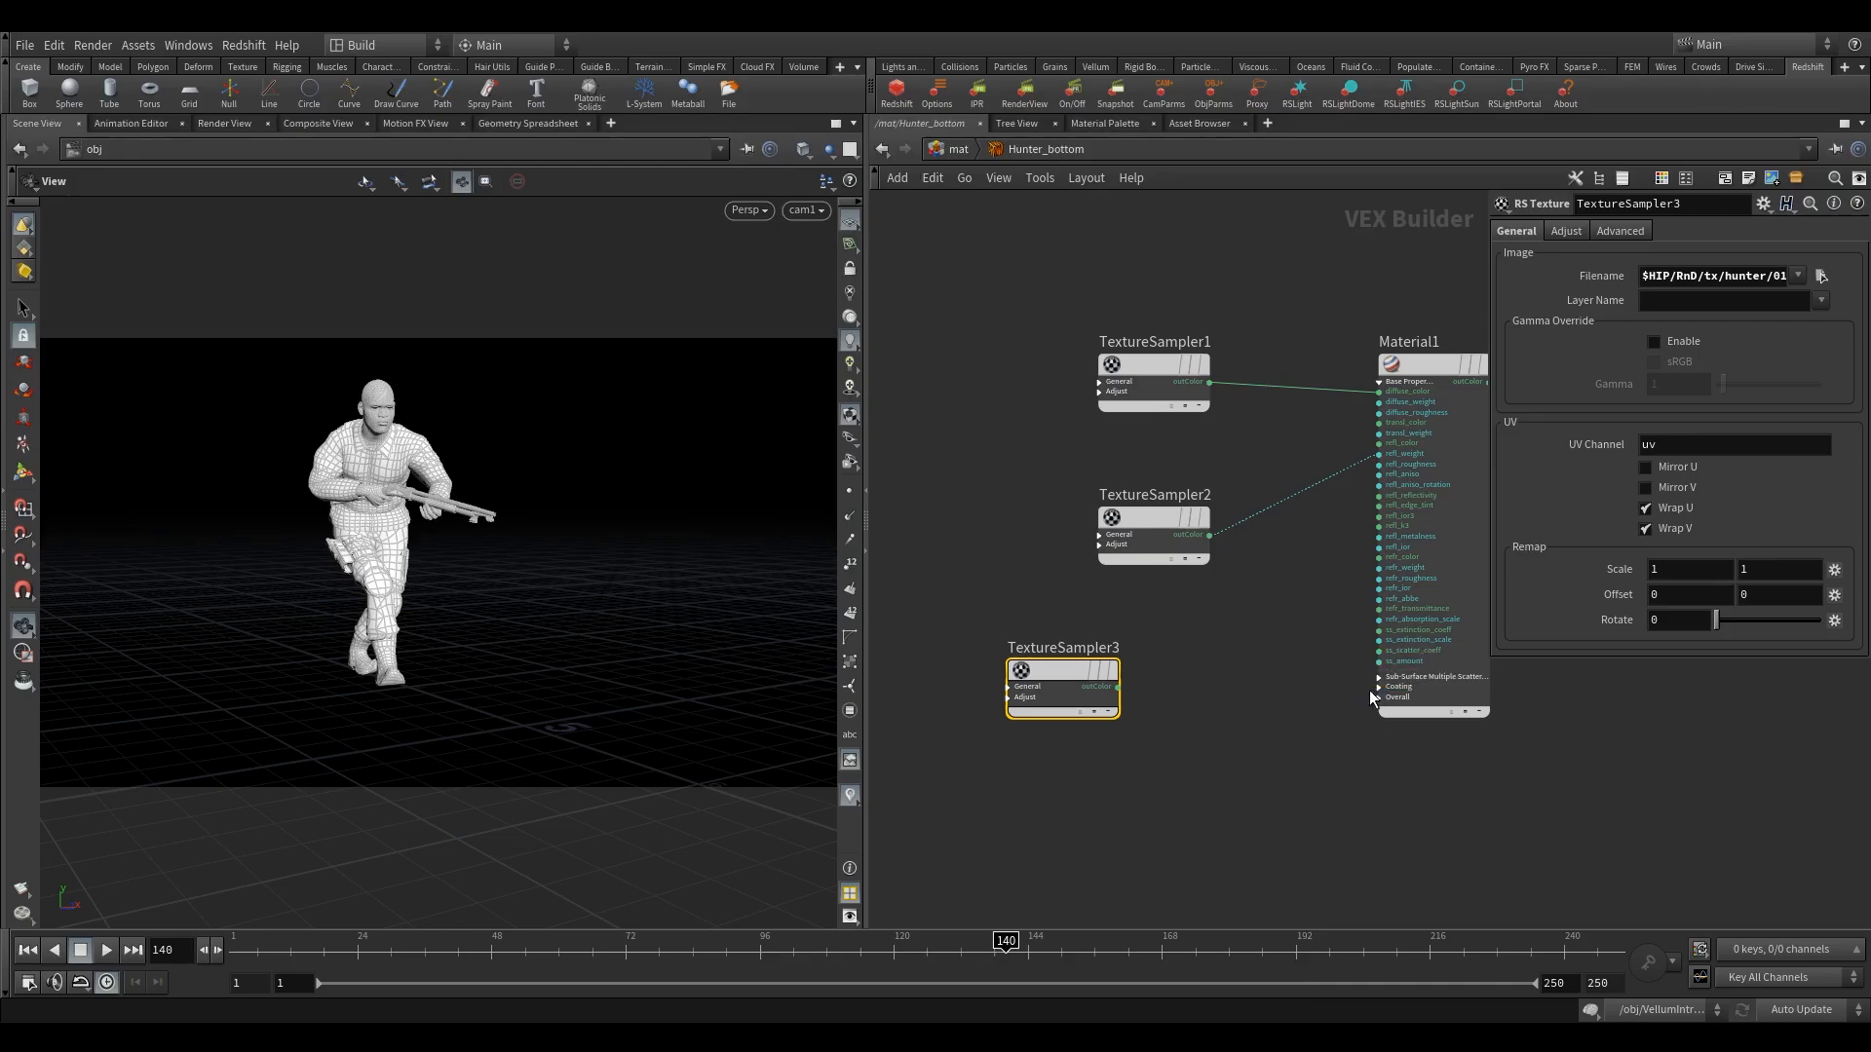
click(1220, 791)
scroll(1208, 709, up, 2)
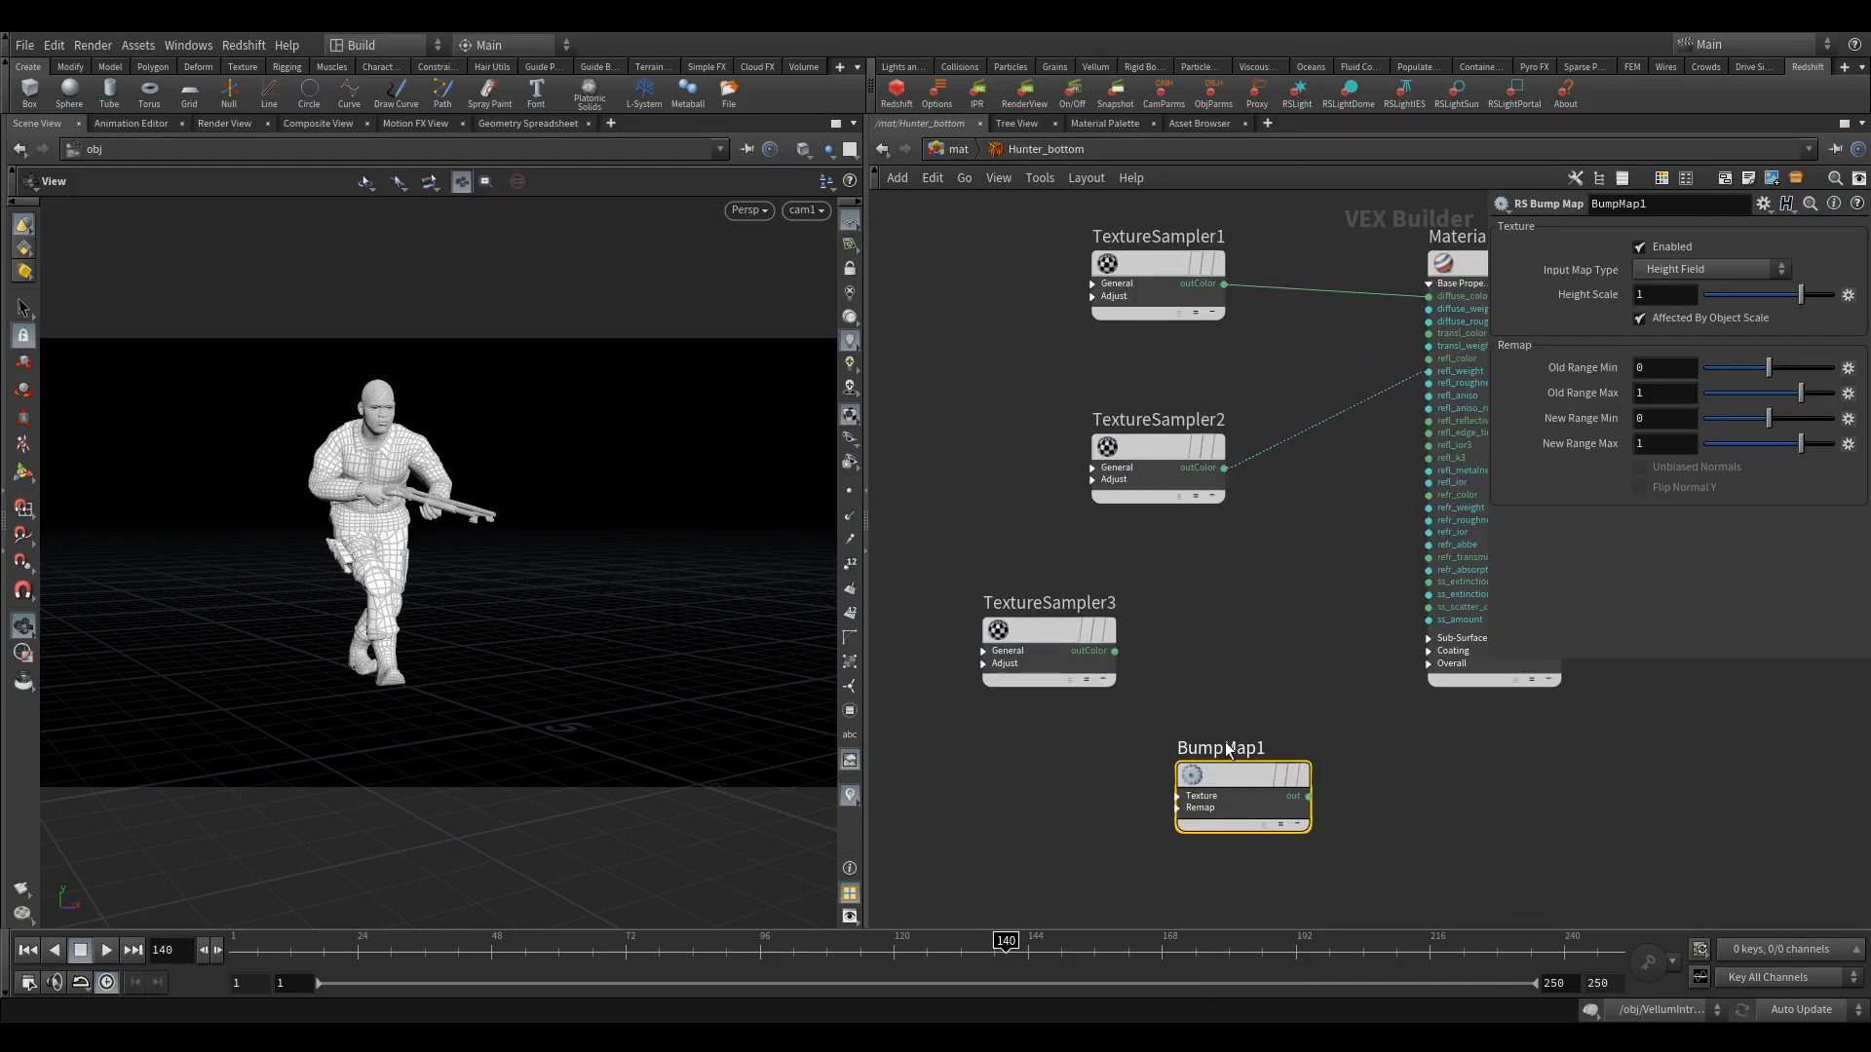
drag(1228, 751, 1261, 710)
scroll(1157, 653, up, 2)
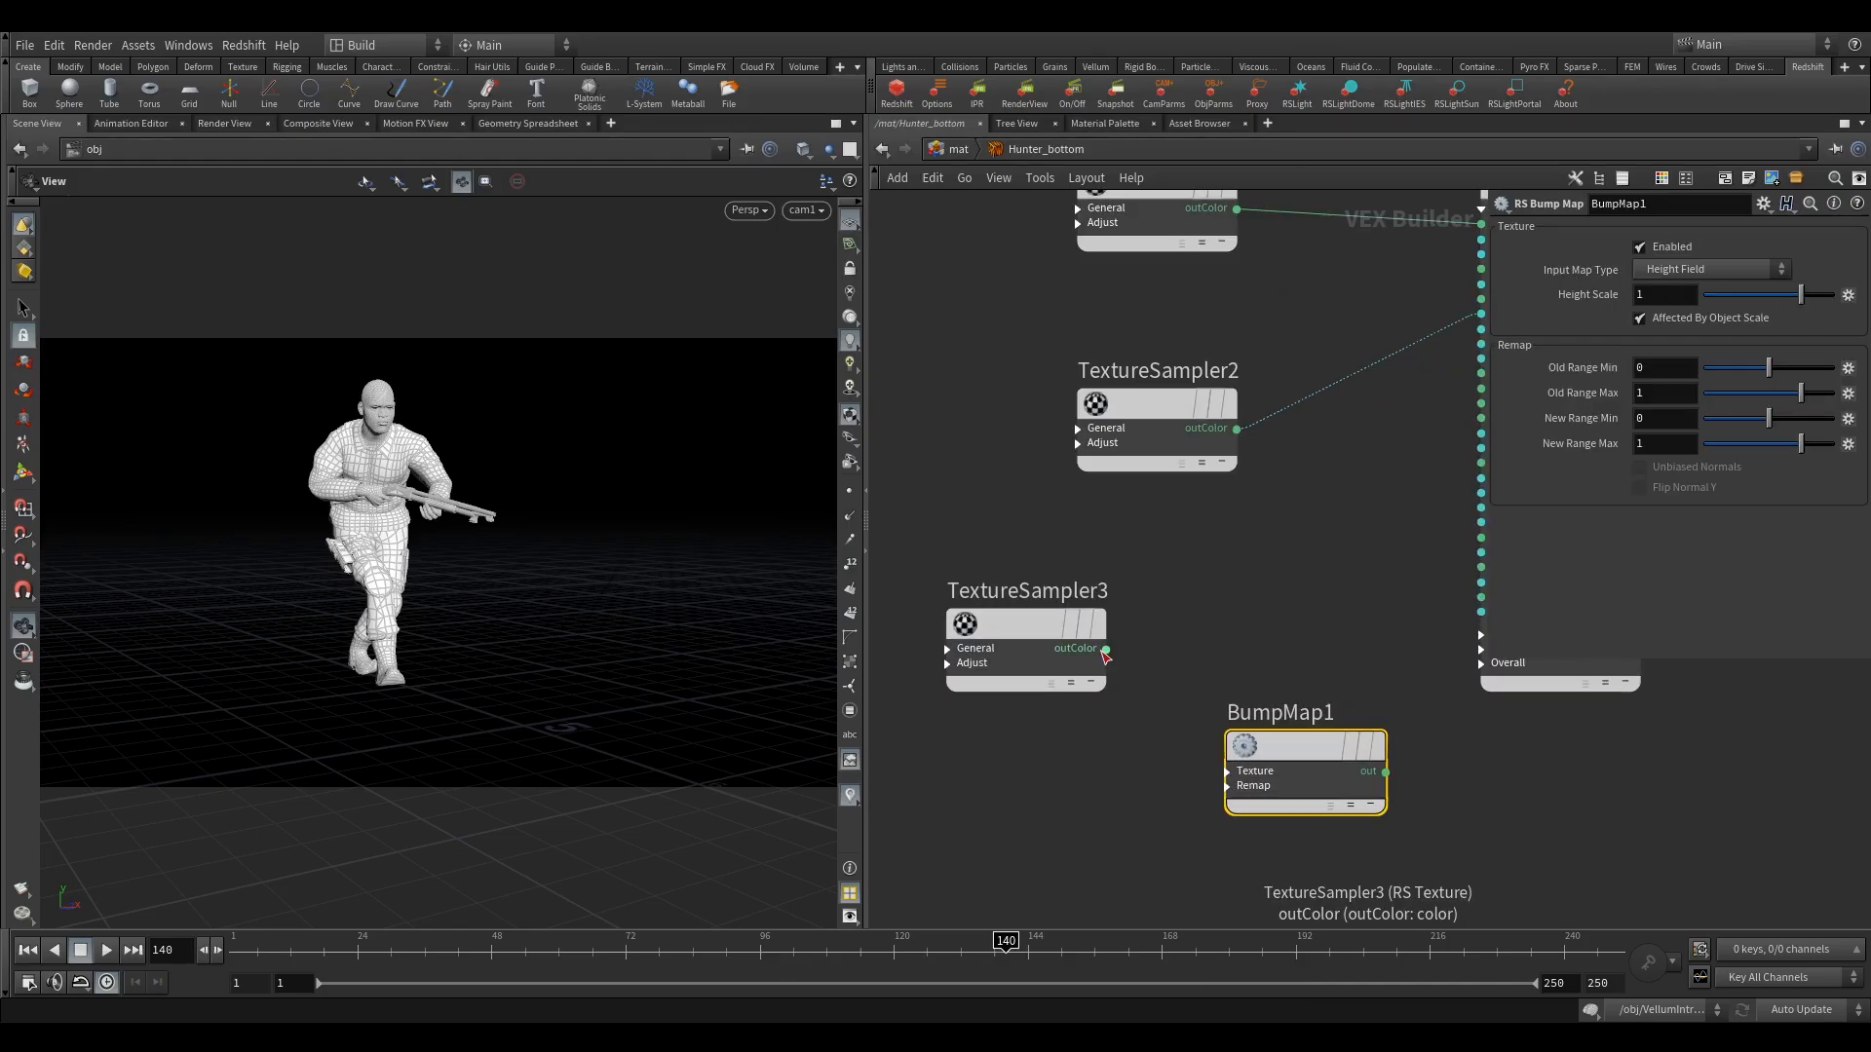
Connect TextureSampler3's outColor to BumpMap1's input and expand the bump node's Texture group.
click(1106, 649)
click(1241, 770)
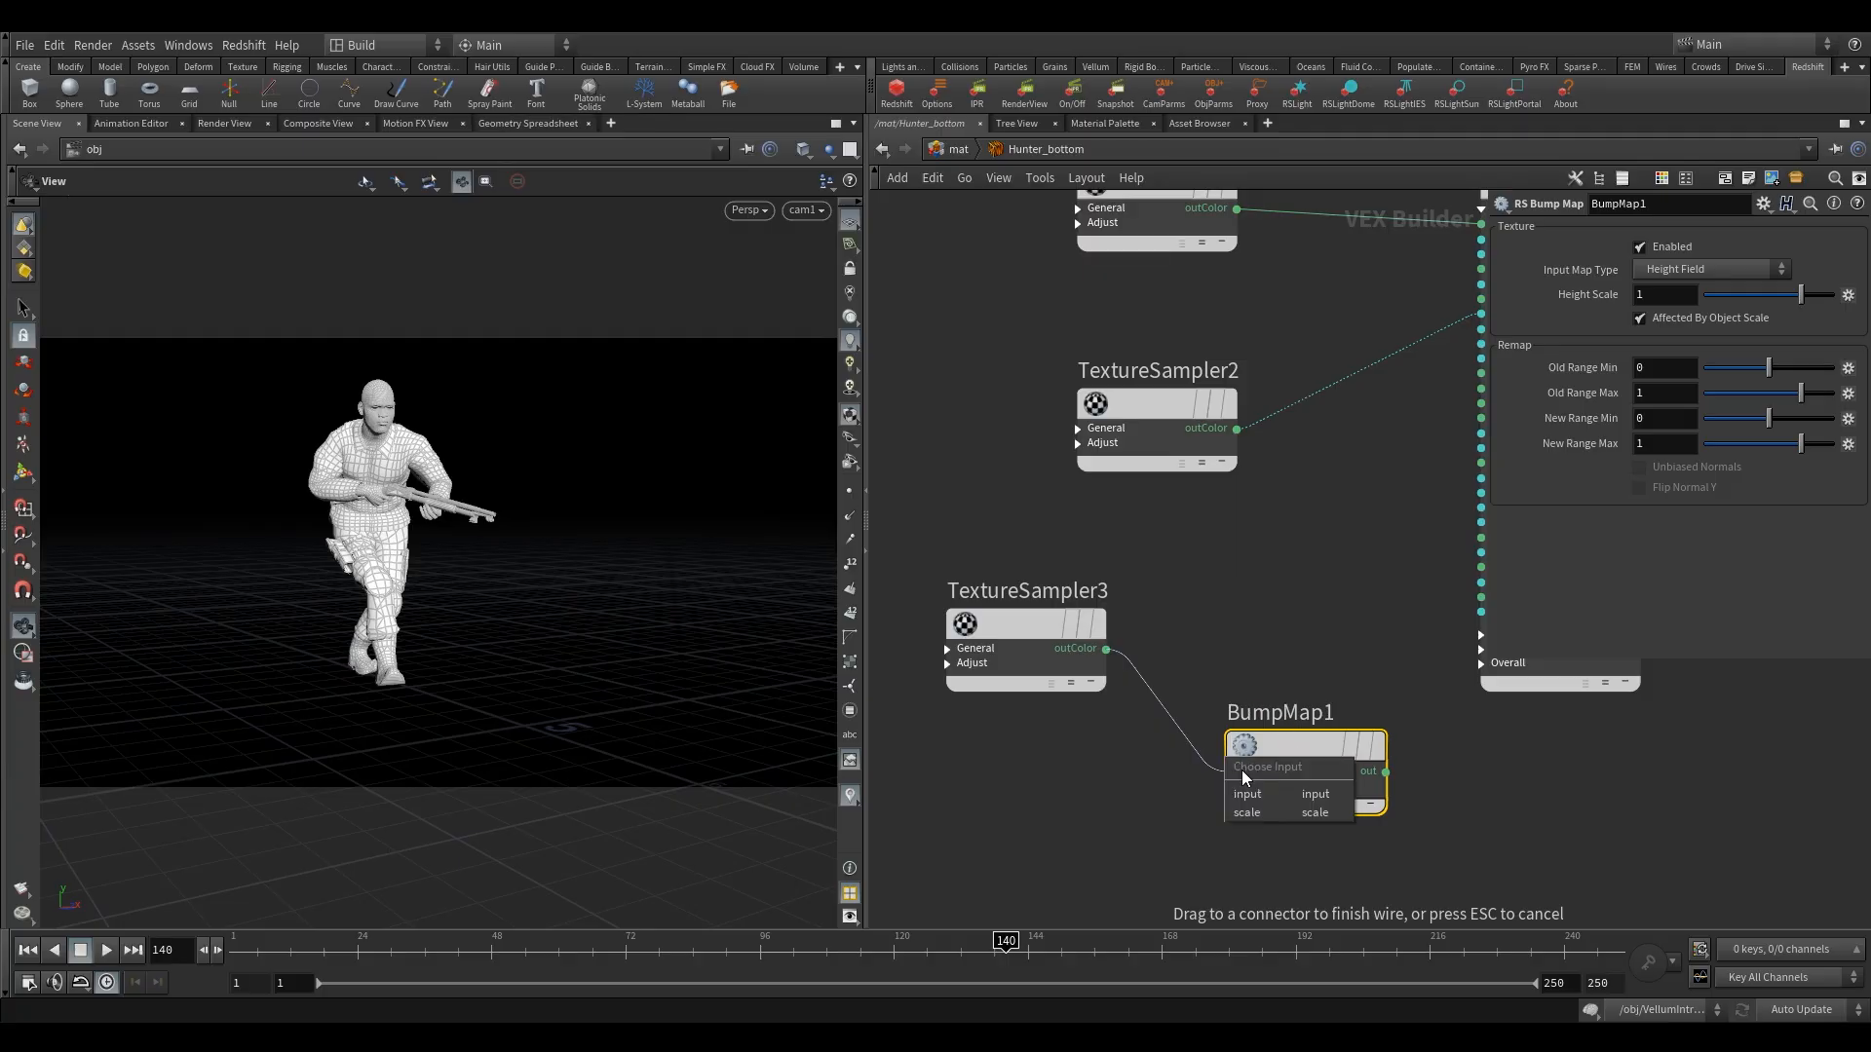
click(1252, 792)
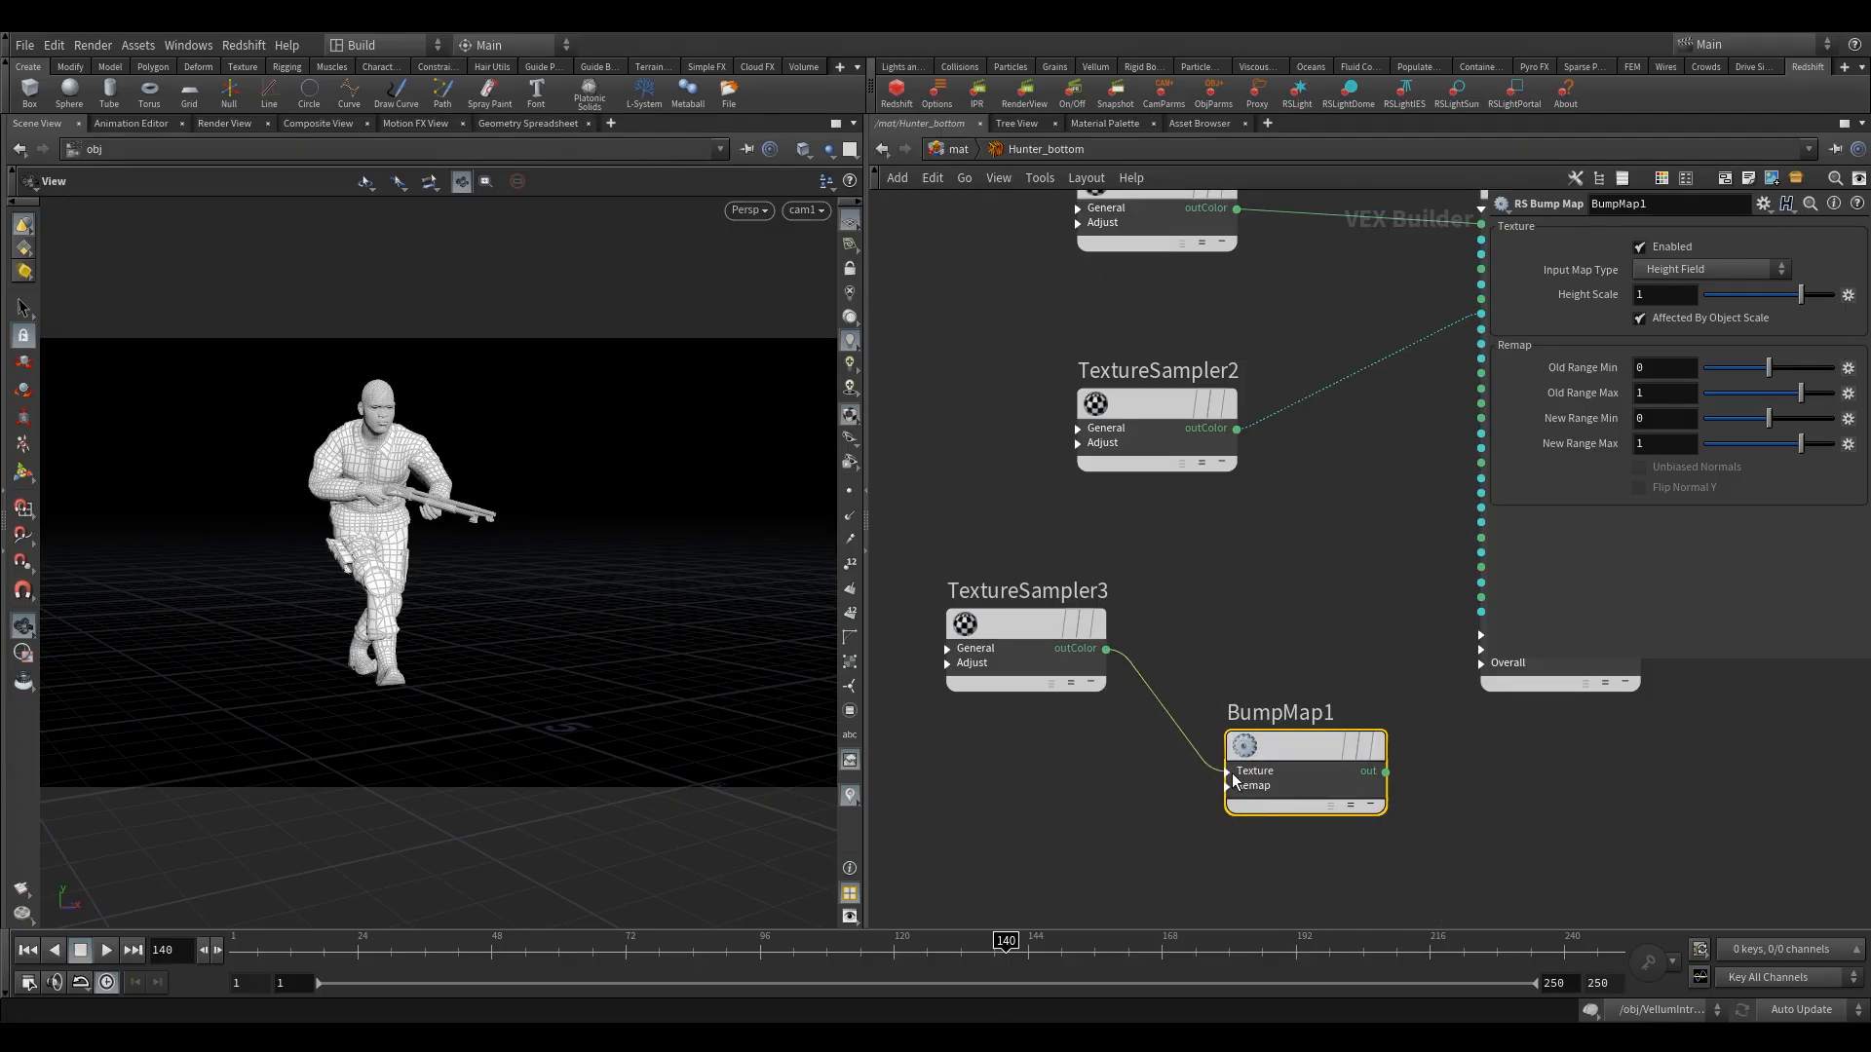
click(1227, 772)
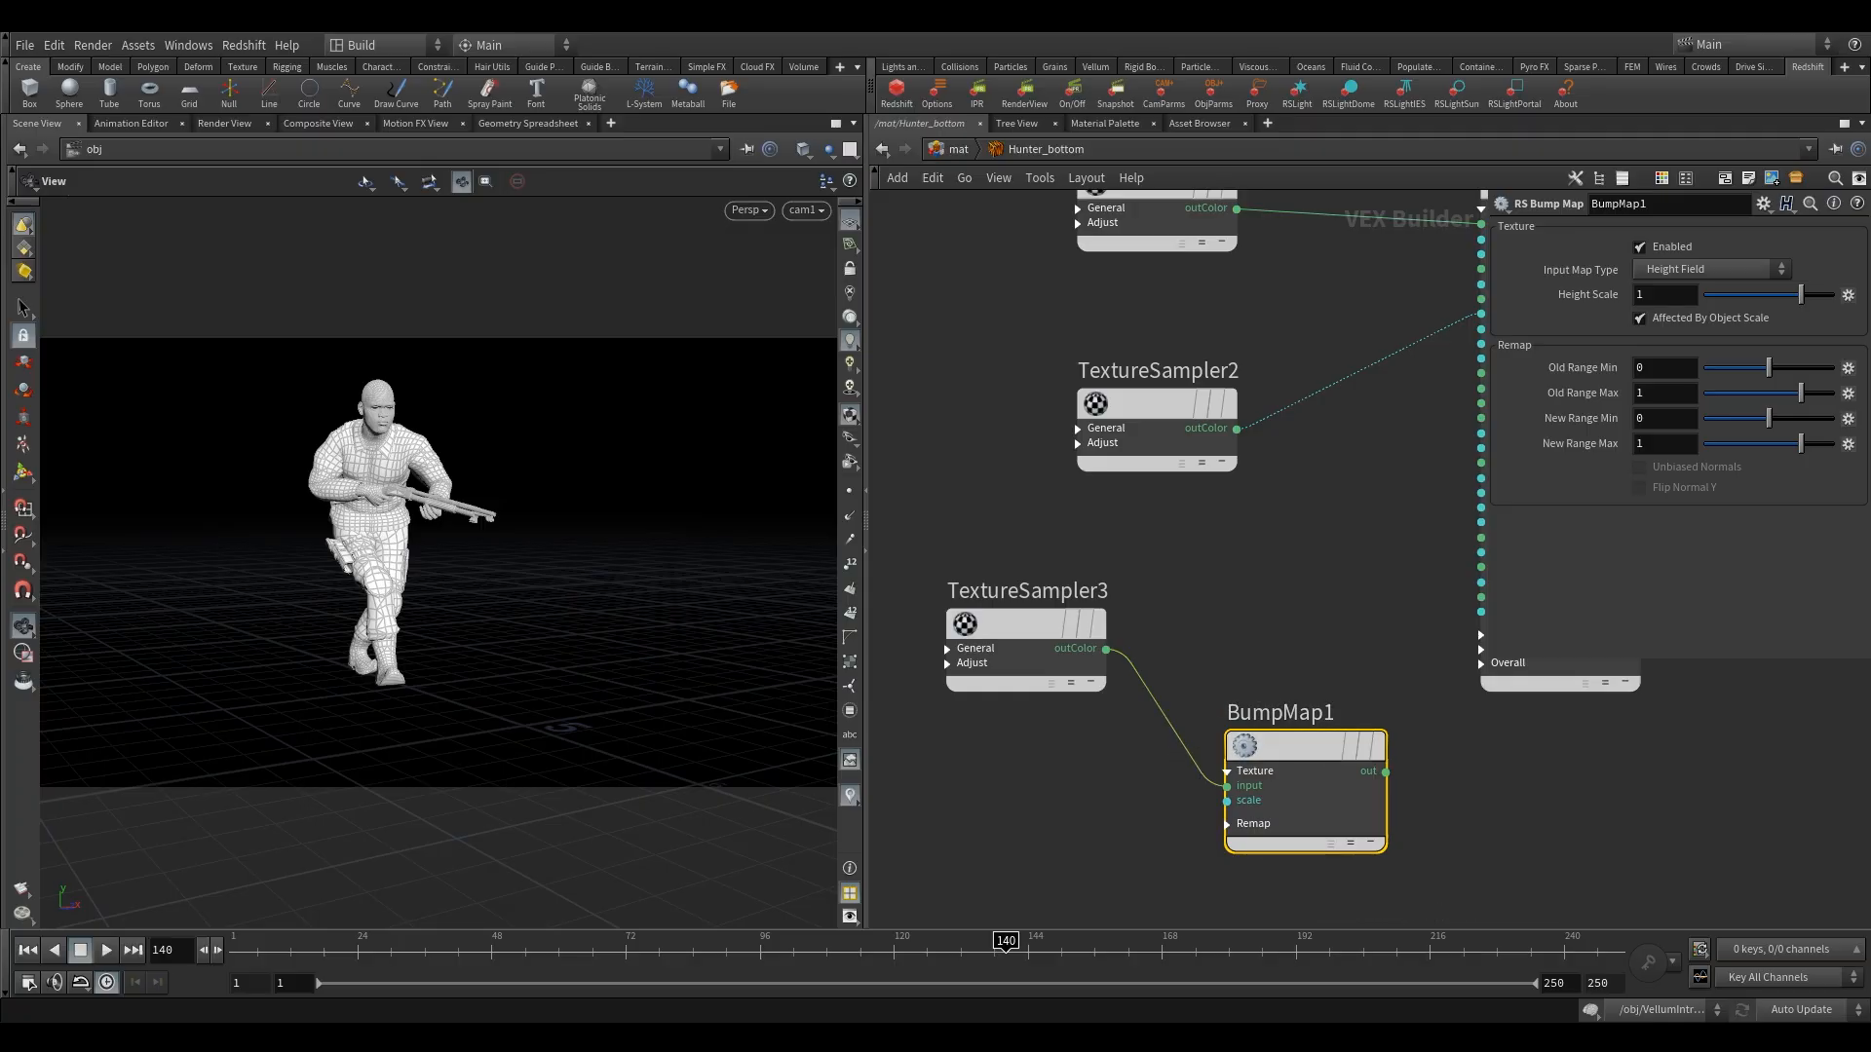
Expand Material1's Overall group, connect BumpMap1's out to bump_input, and nudge the bump node away from Material1.
middle_drag(1389, 597, 1298, 621)
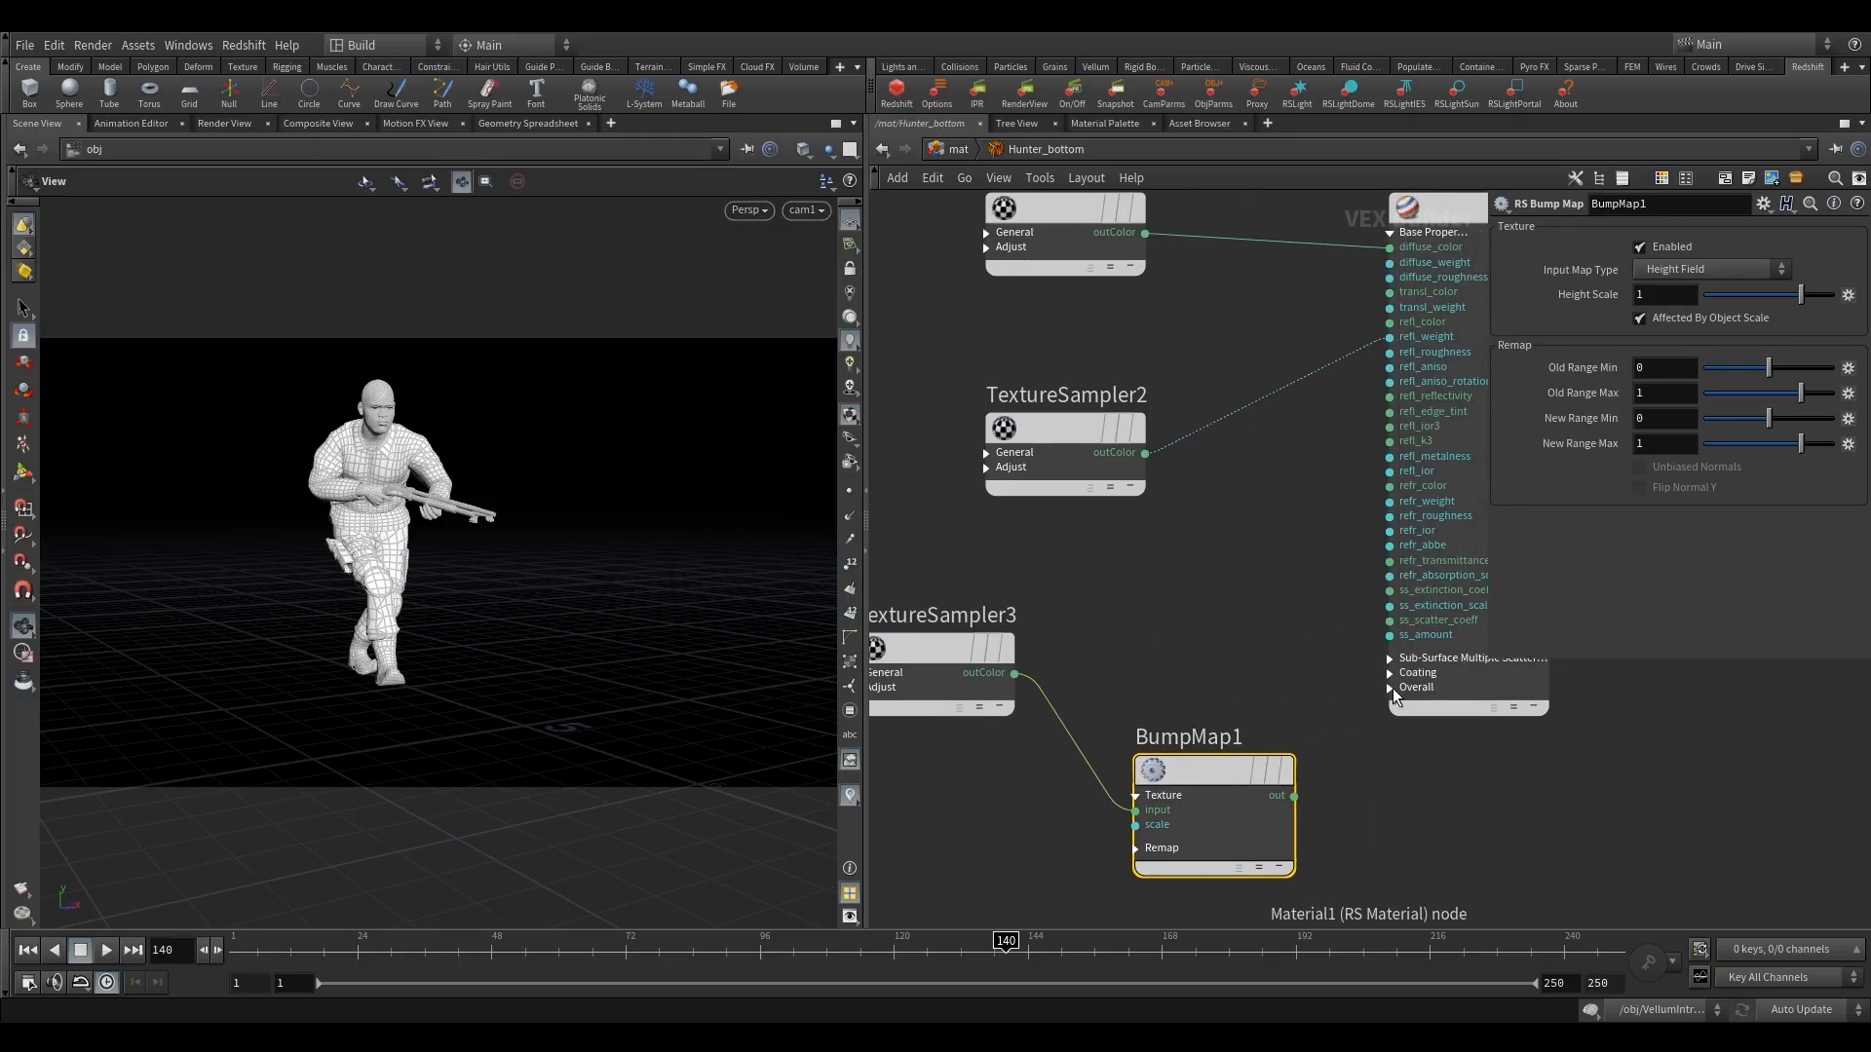
click(1394, 688)
click(1389, 688)
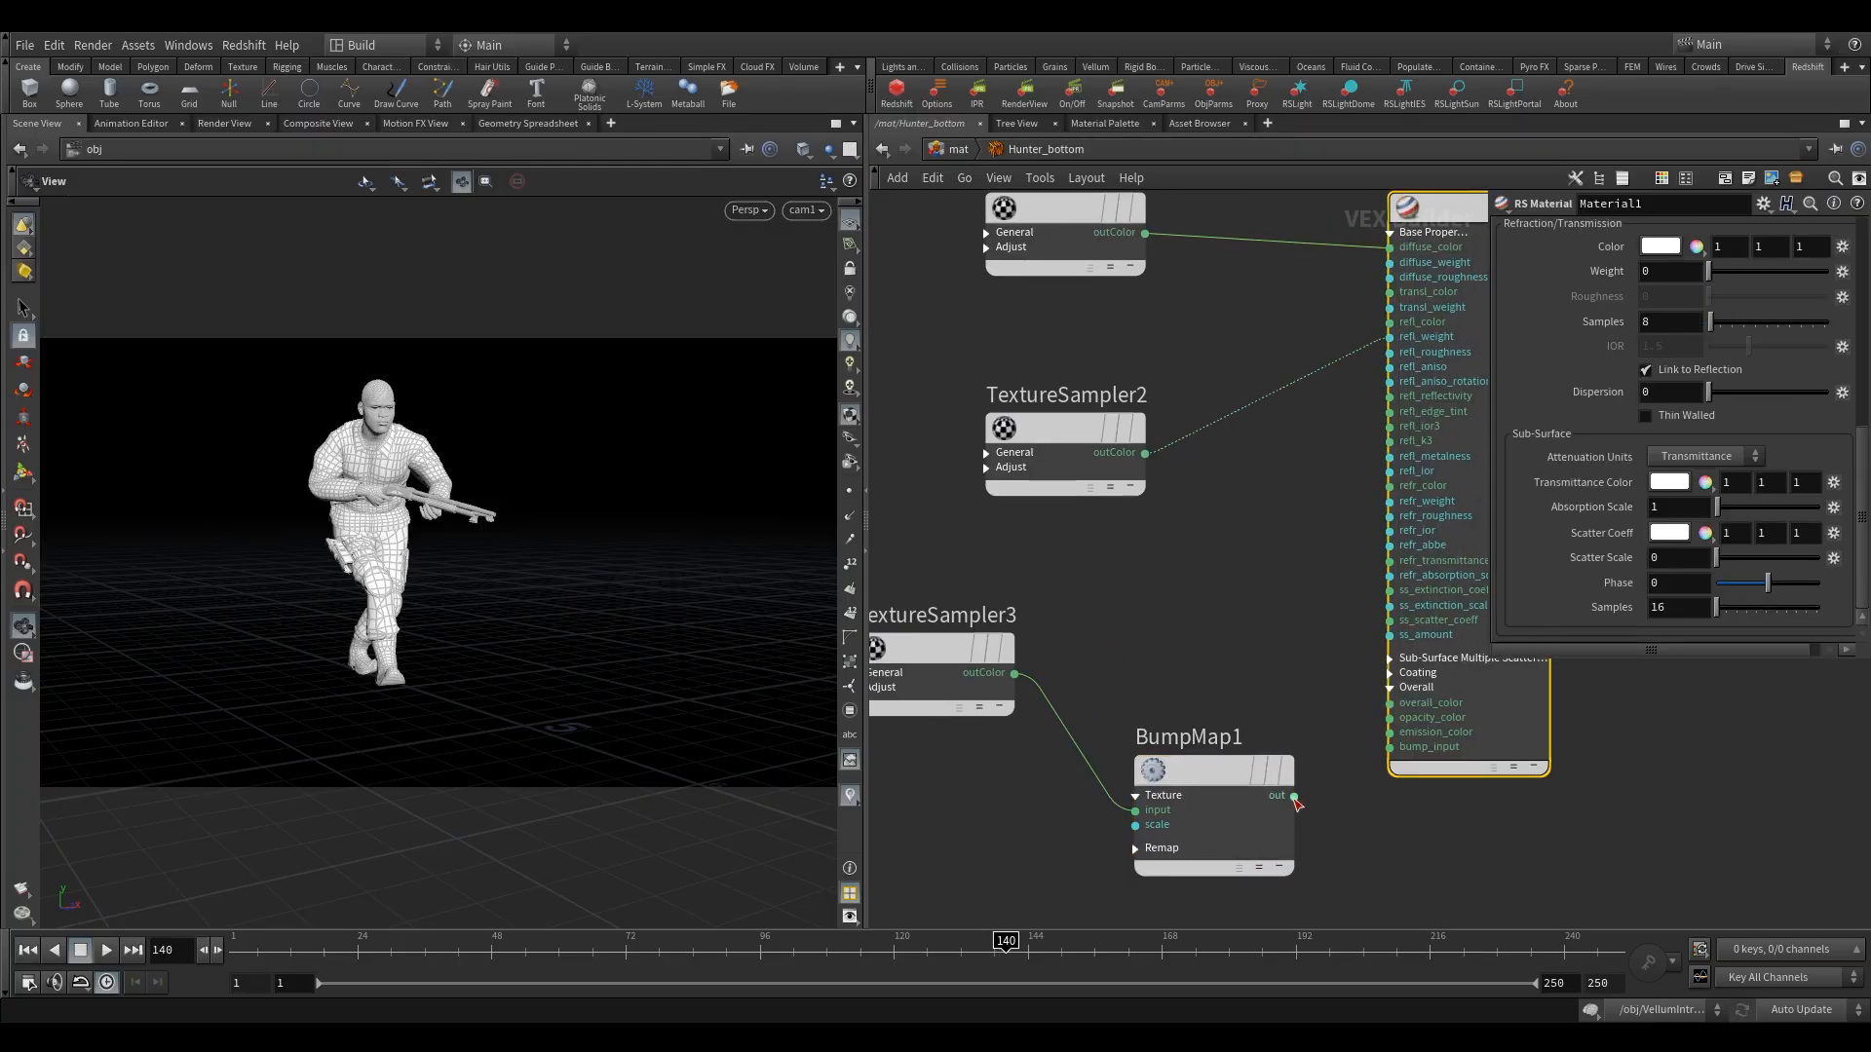
click(1294, 796)
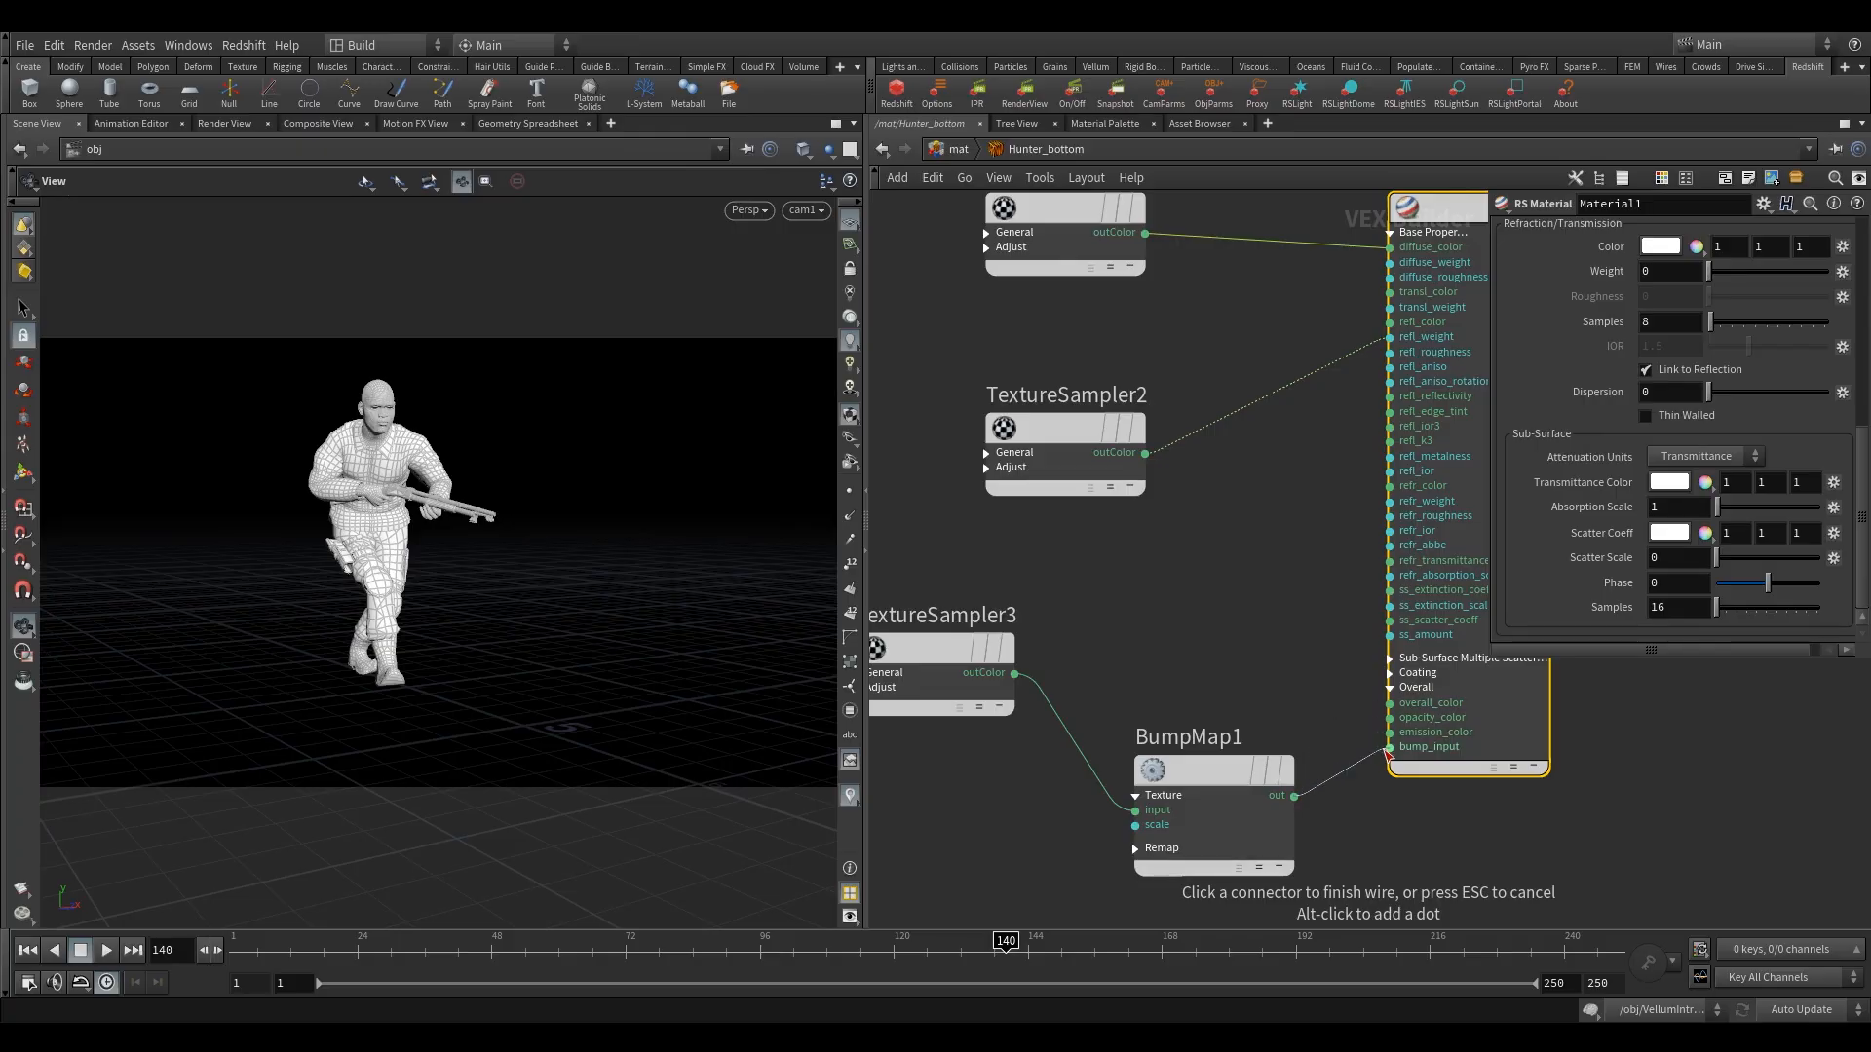
click(1392, 746)
click(1225, 827)
drag(1226, 827, 1201, 826)
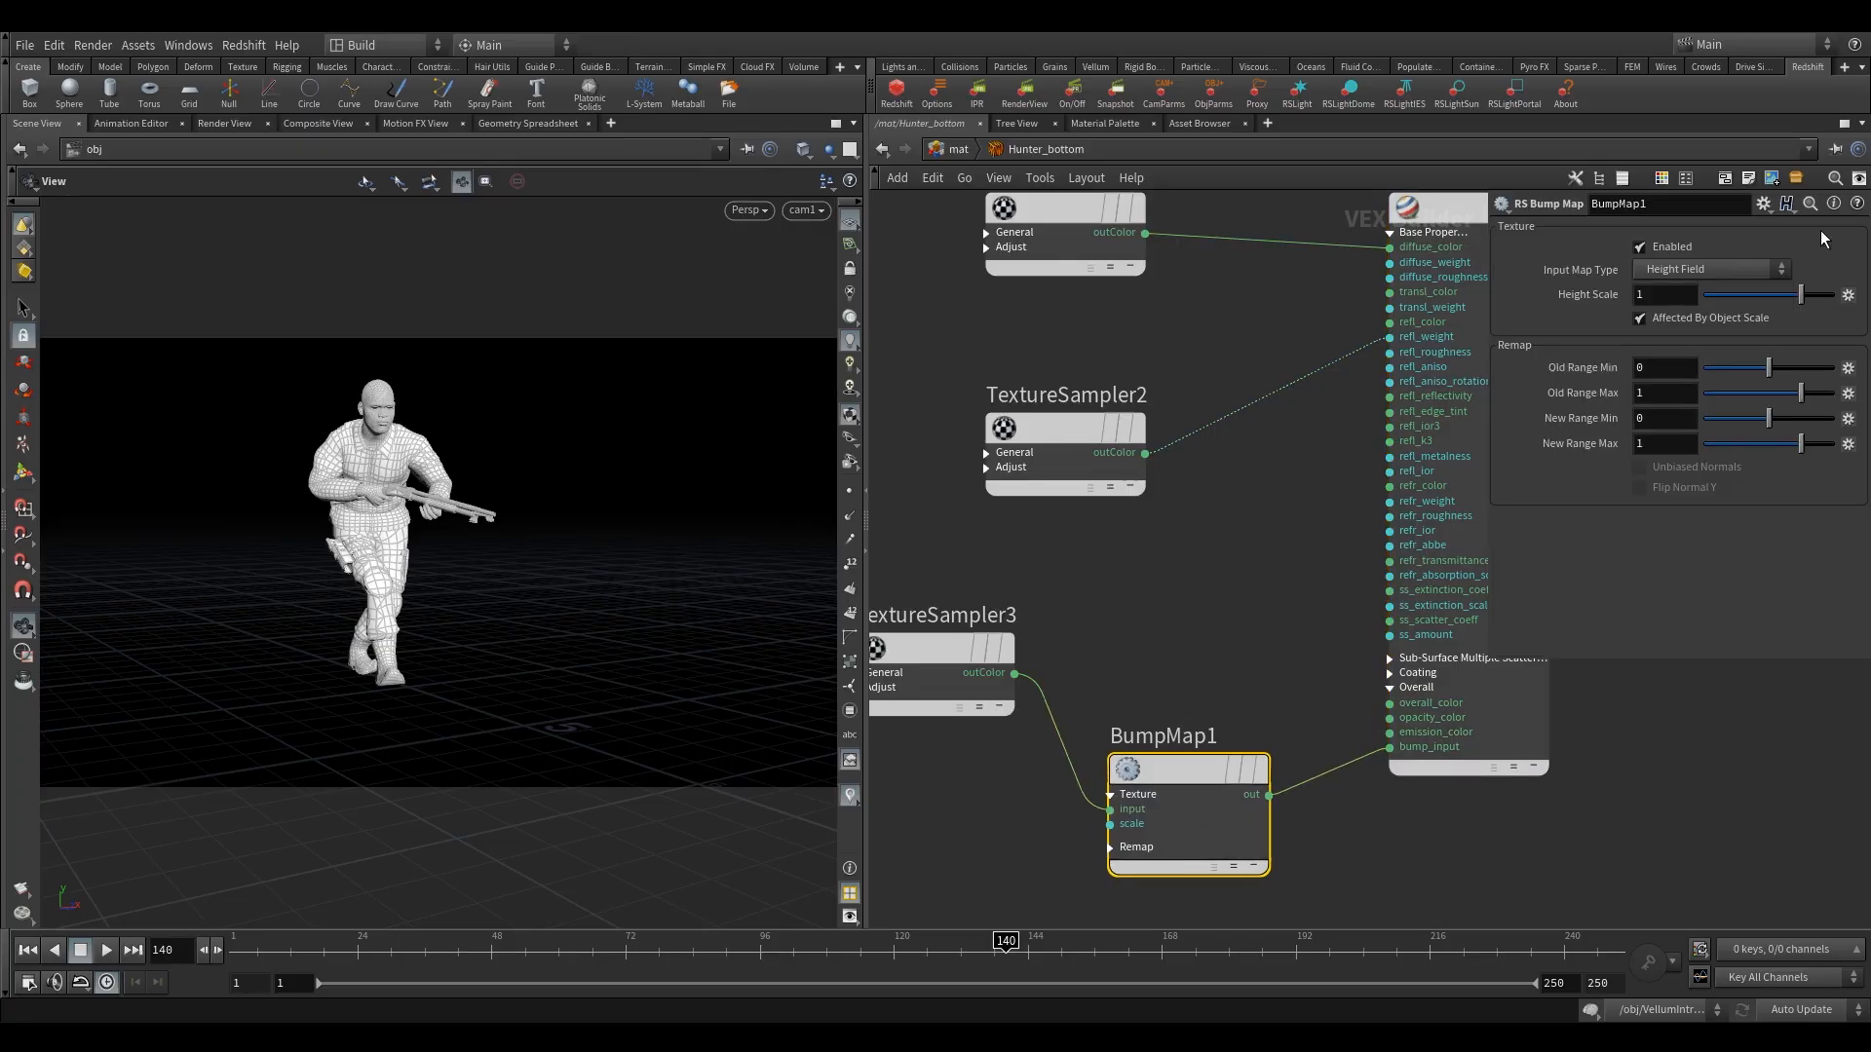
Move redshift_material1 farther from Material1, level with Material1's output, to widen the gap between them.
middle_drag(1212, 621, 1080, 609)
scroll(1232, 634, down, 3)
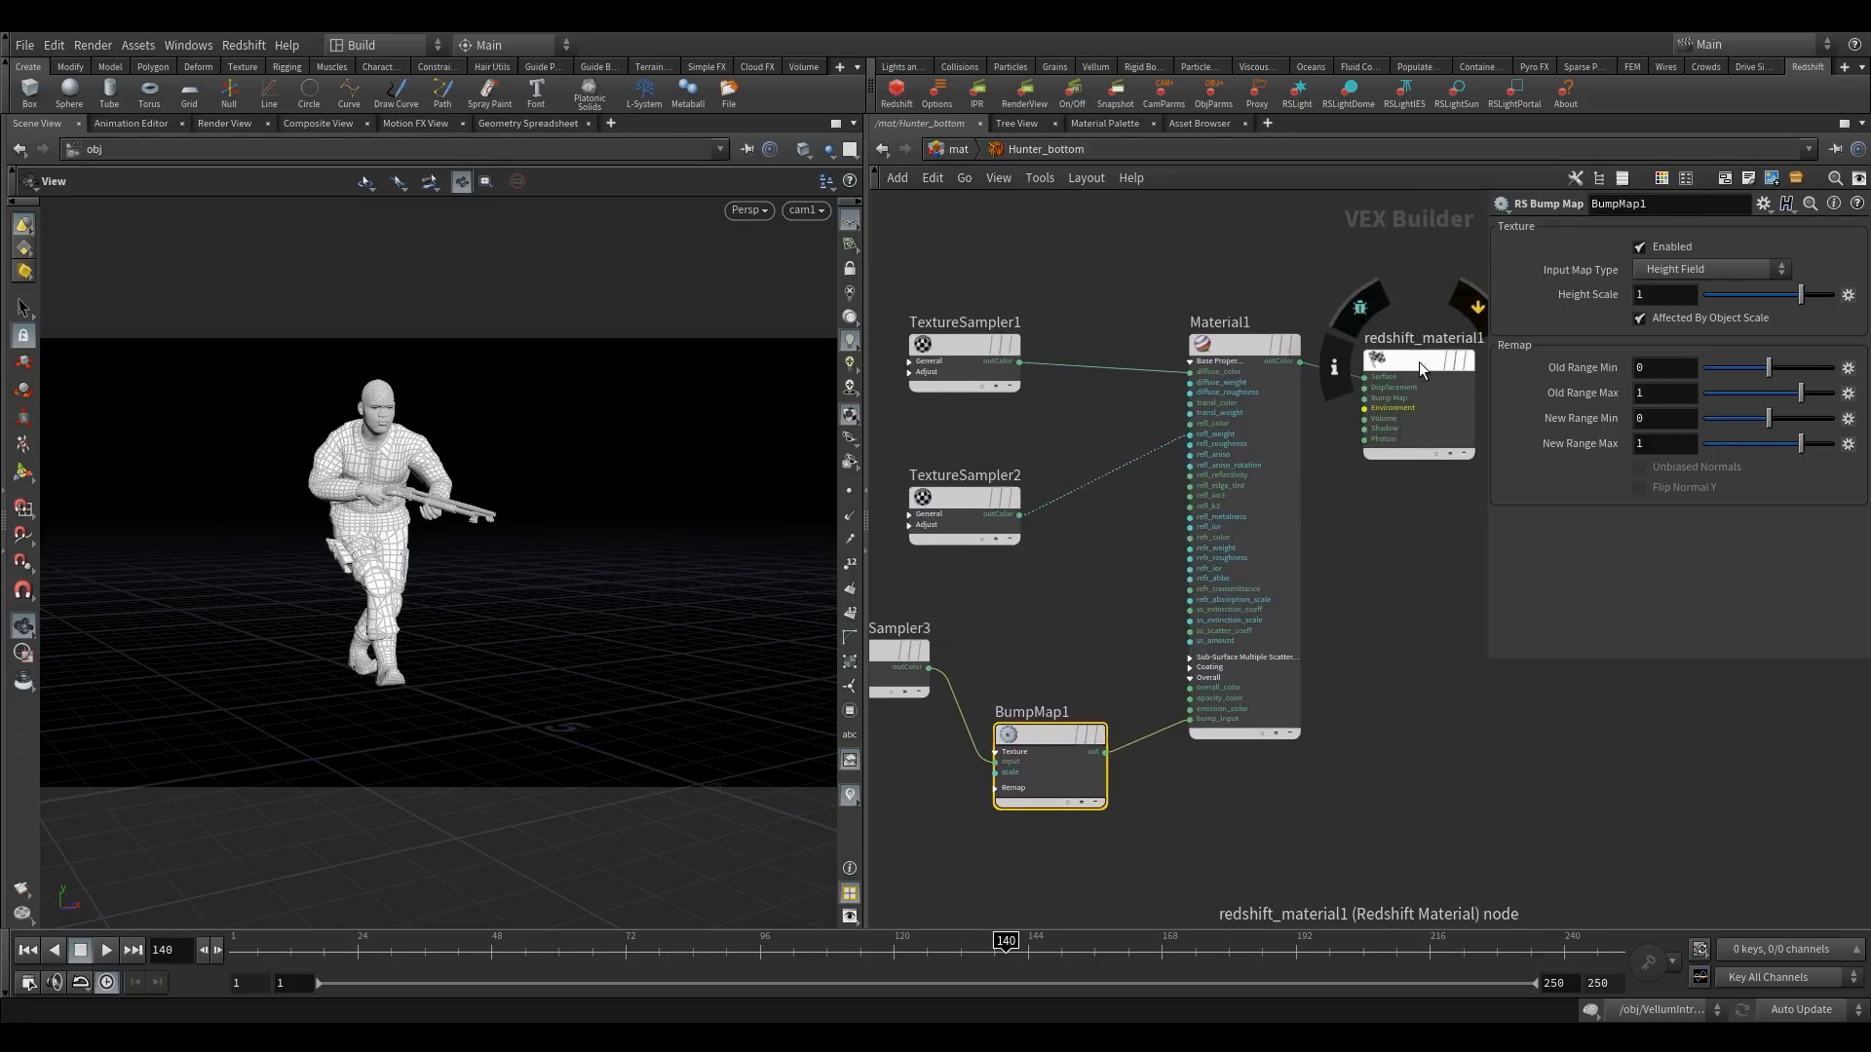
drag(1422, 357, 1460, 331)
middle_drag(1378, 514, 1255, 513)
scroll(1254, 512, down, 3)
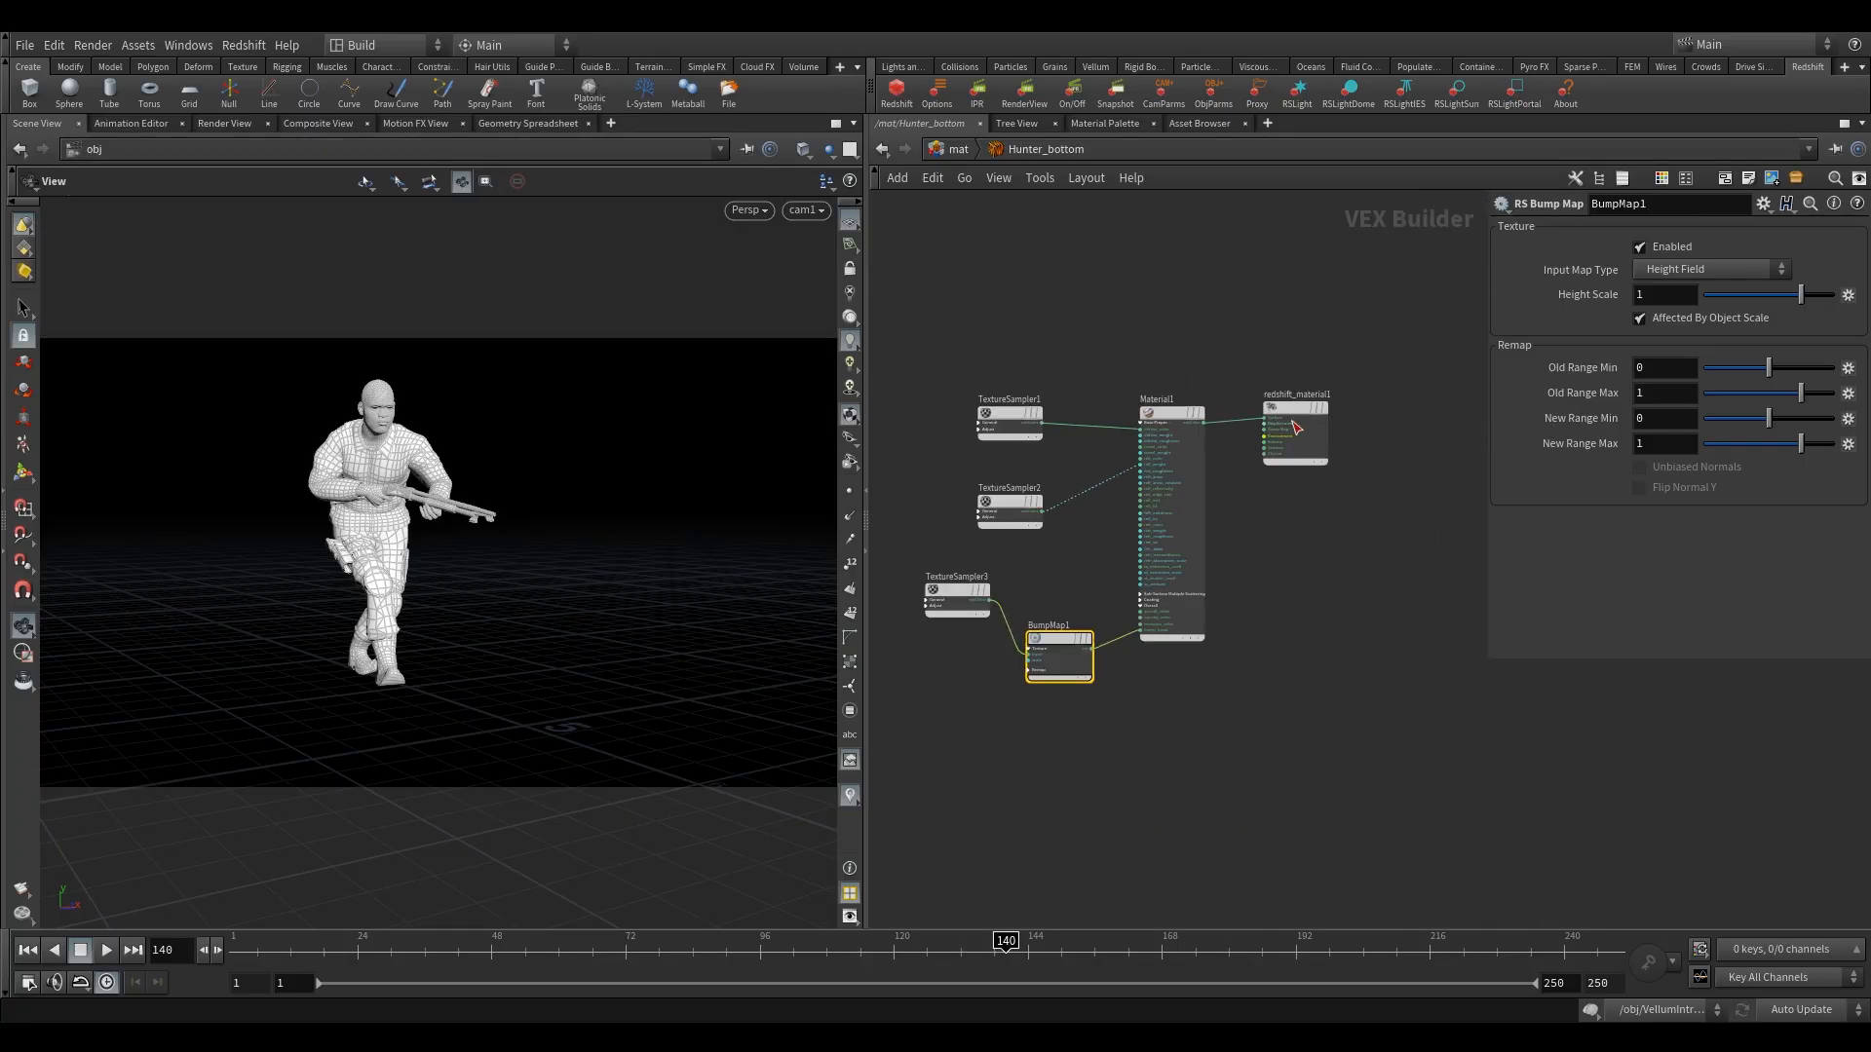
drag(1292, 420, 1335, 416)
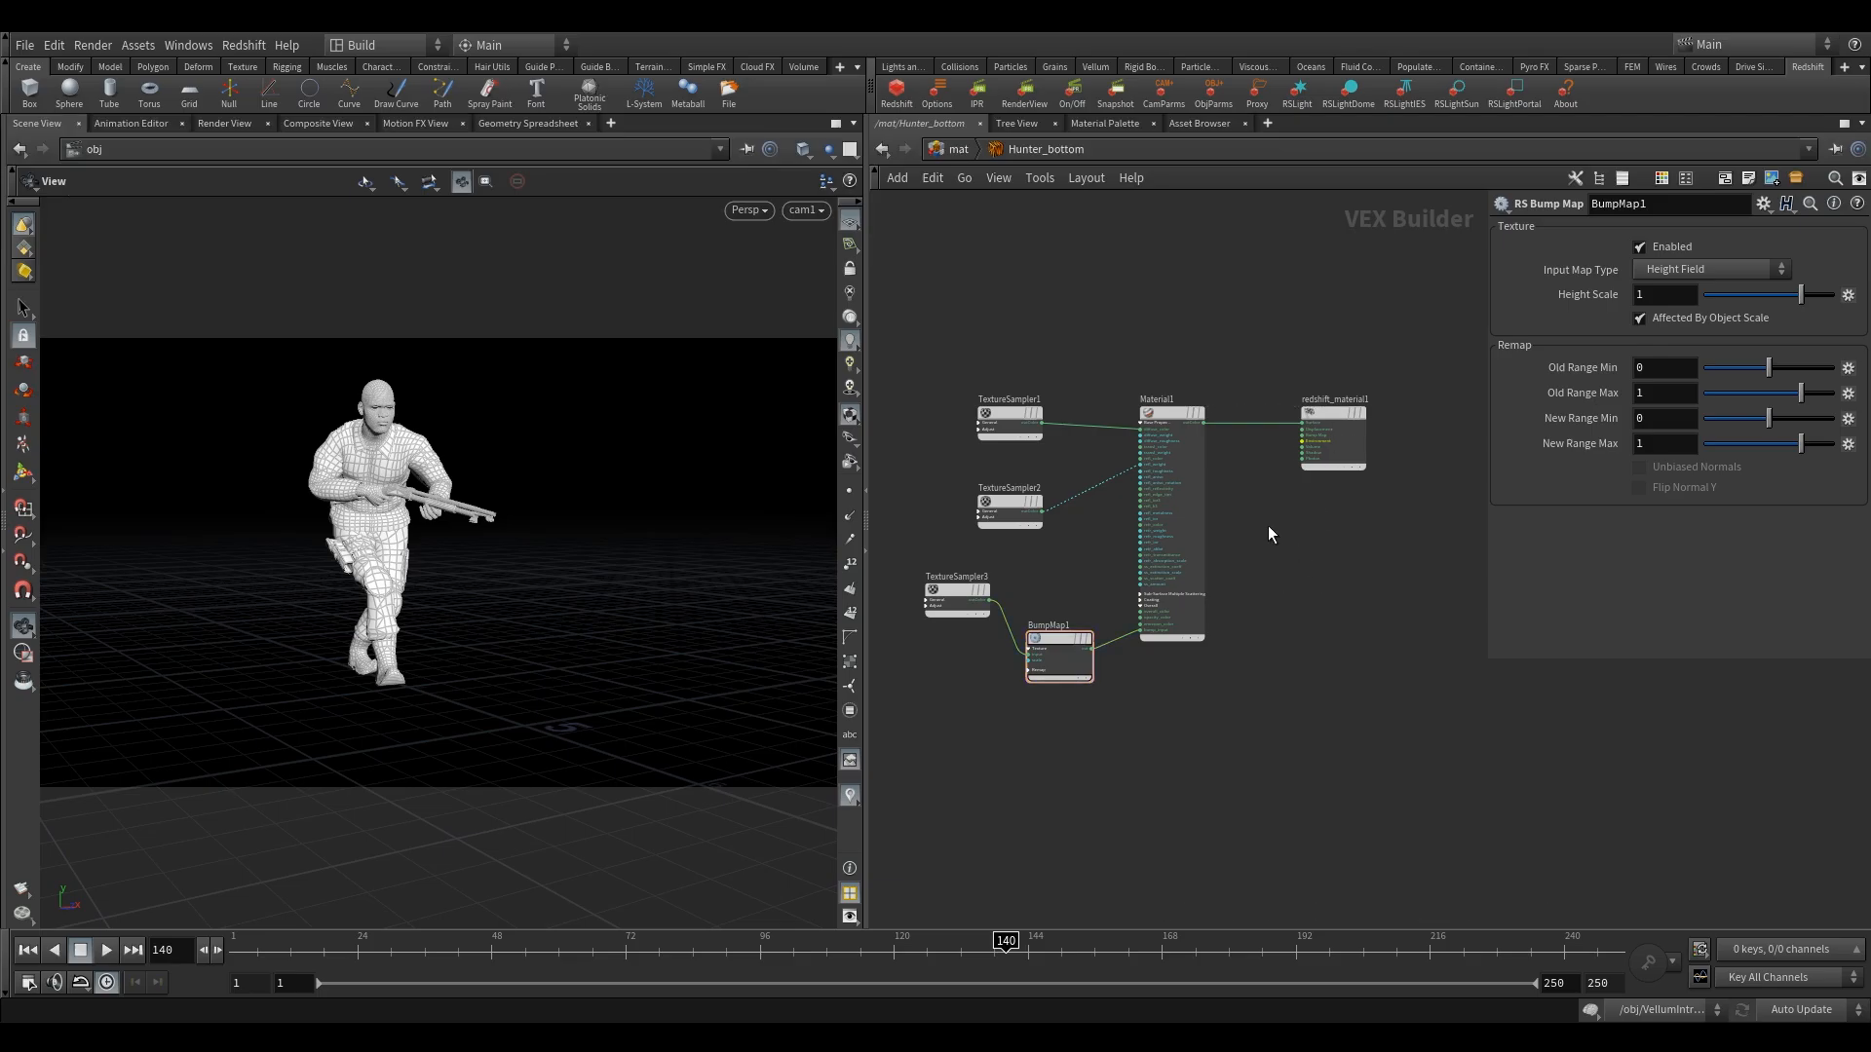
Add an RS Displacement node just below redshift_material1.
key(Tab)
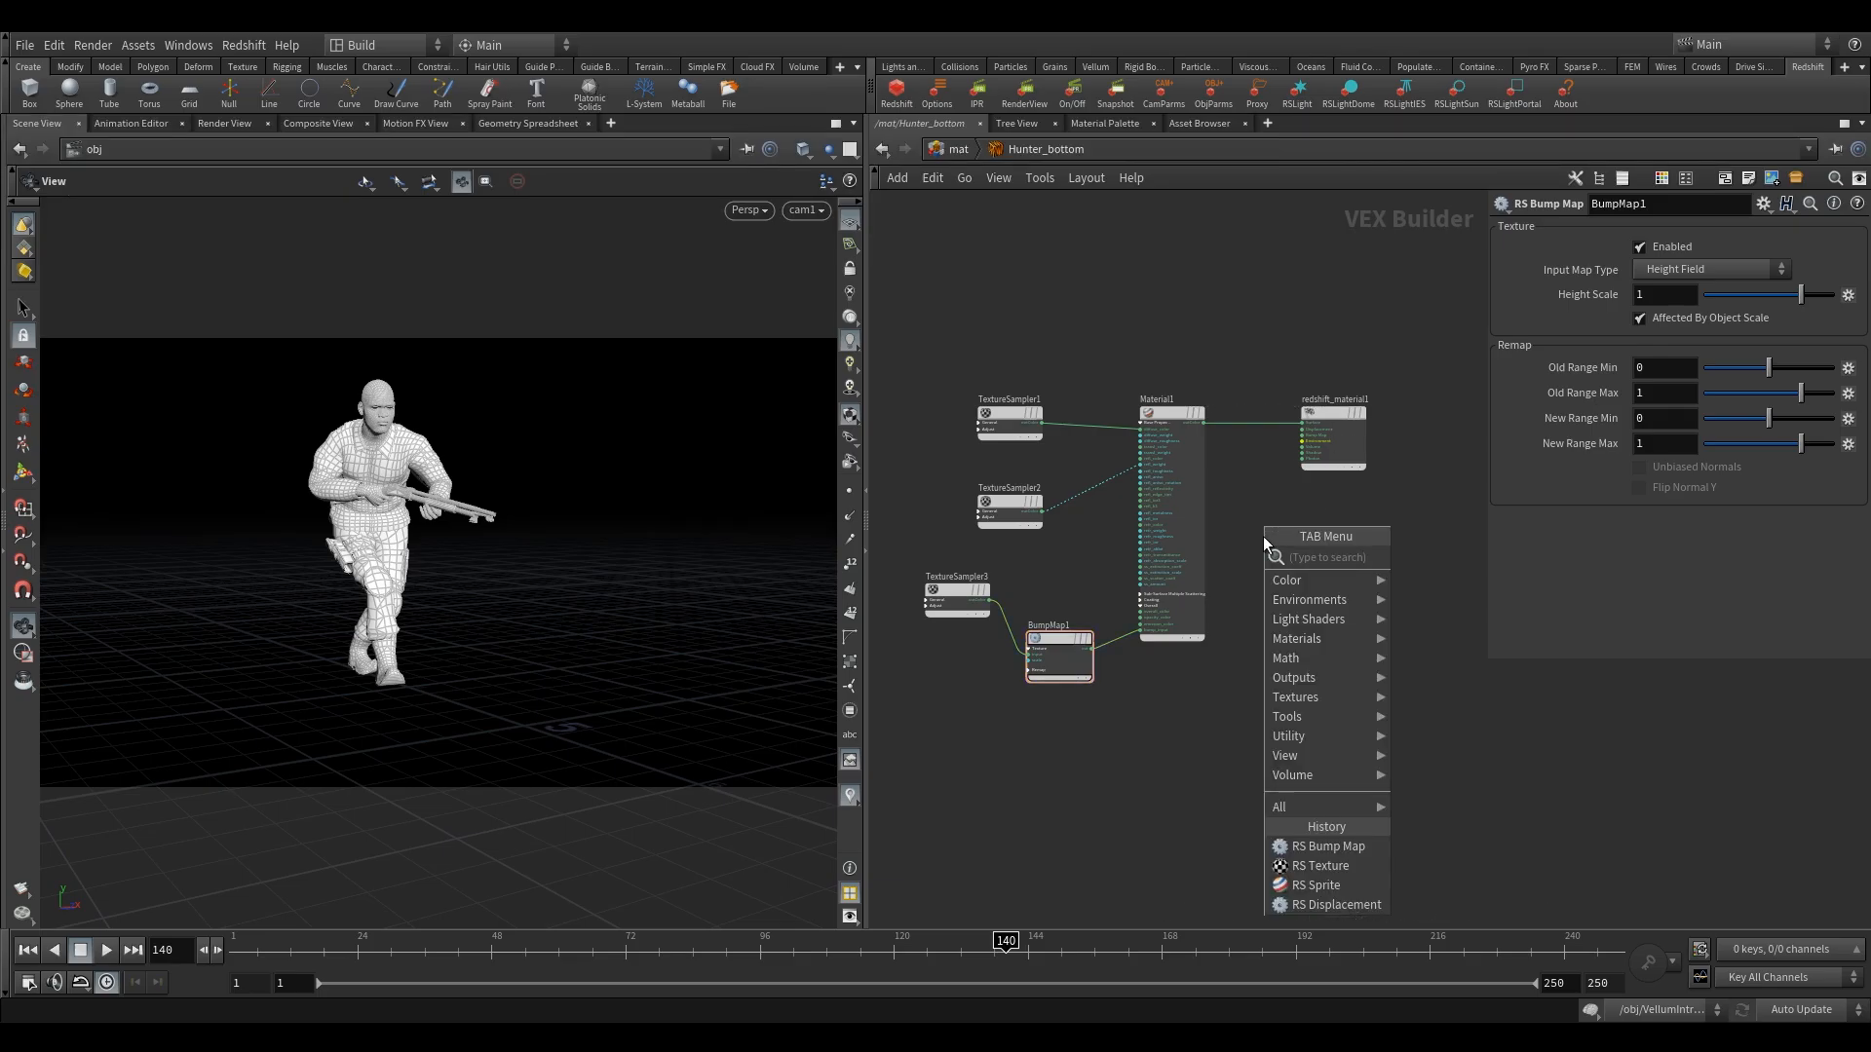
text(di)
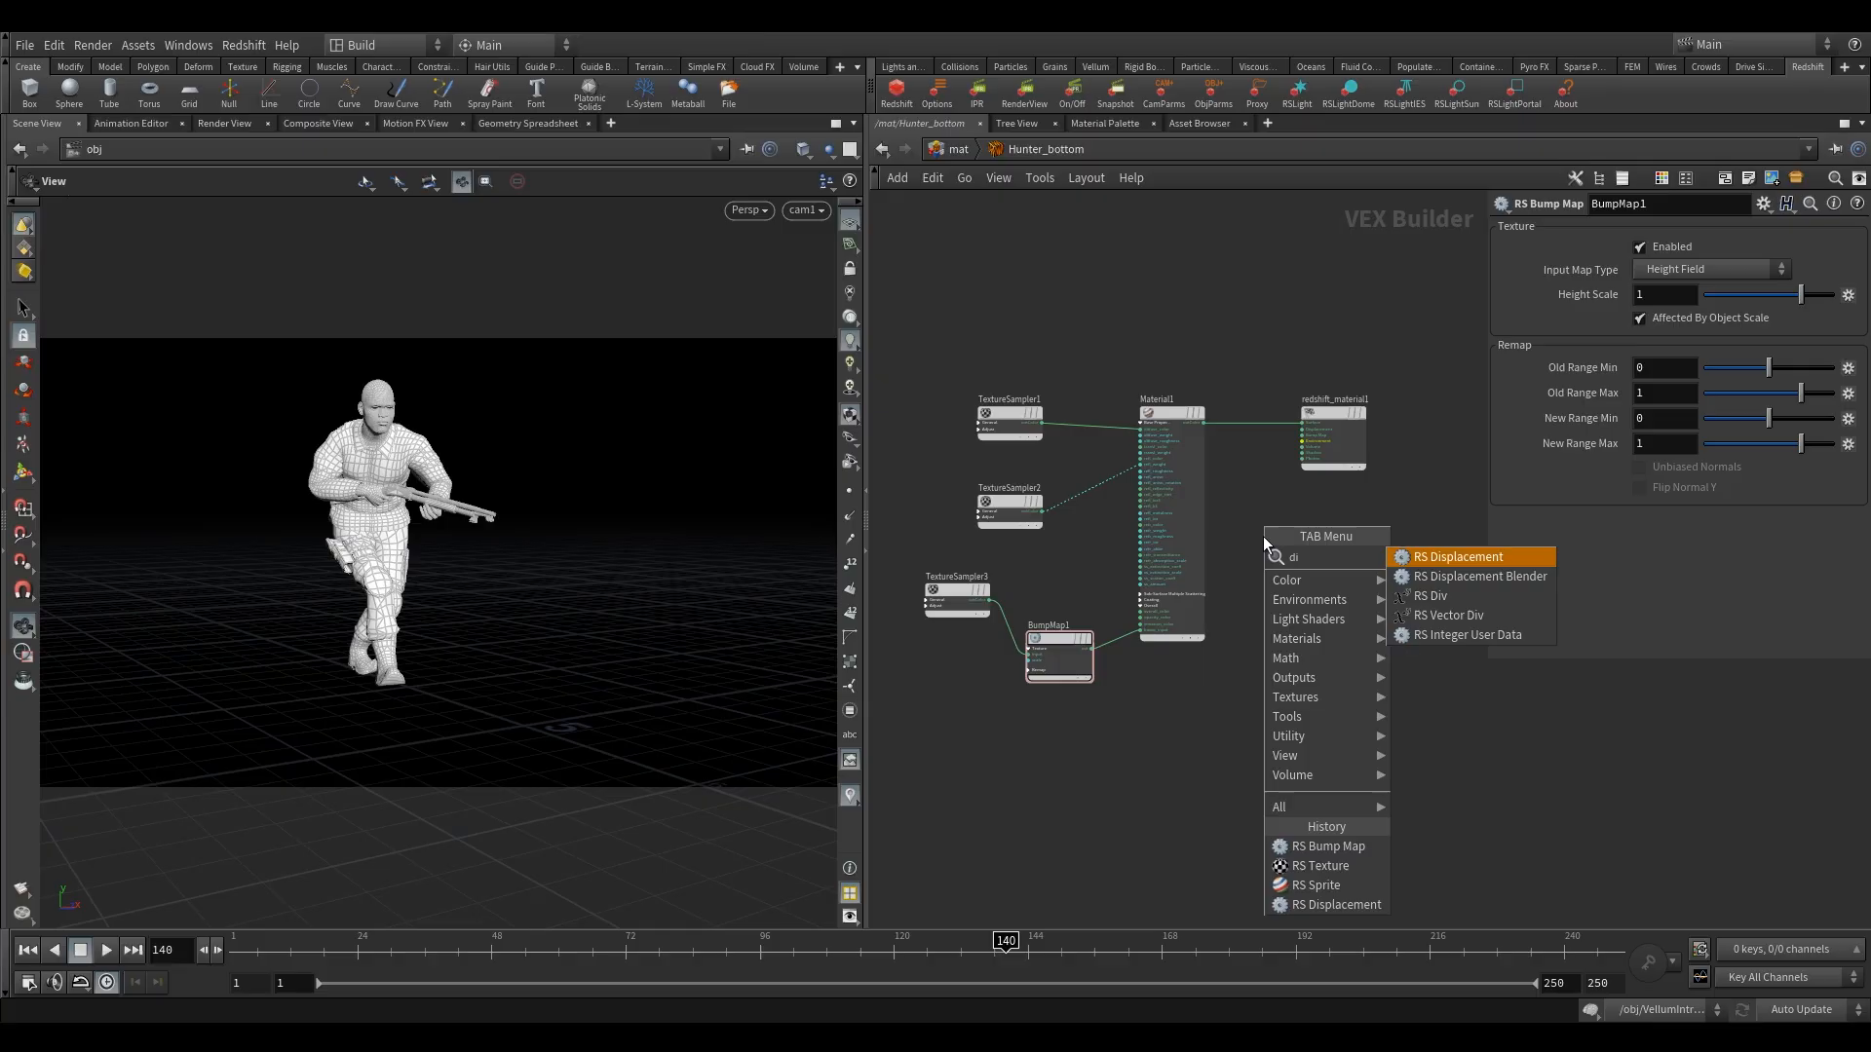
click(1476, 558)
click(1326, 534)
key(h)
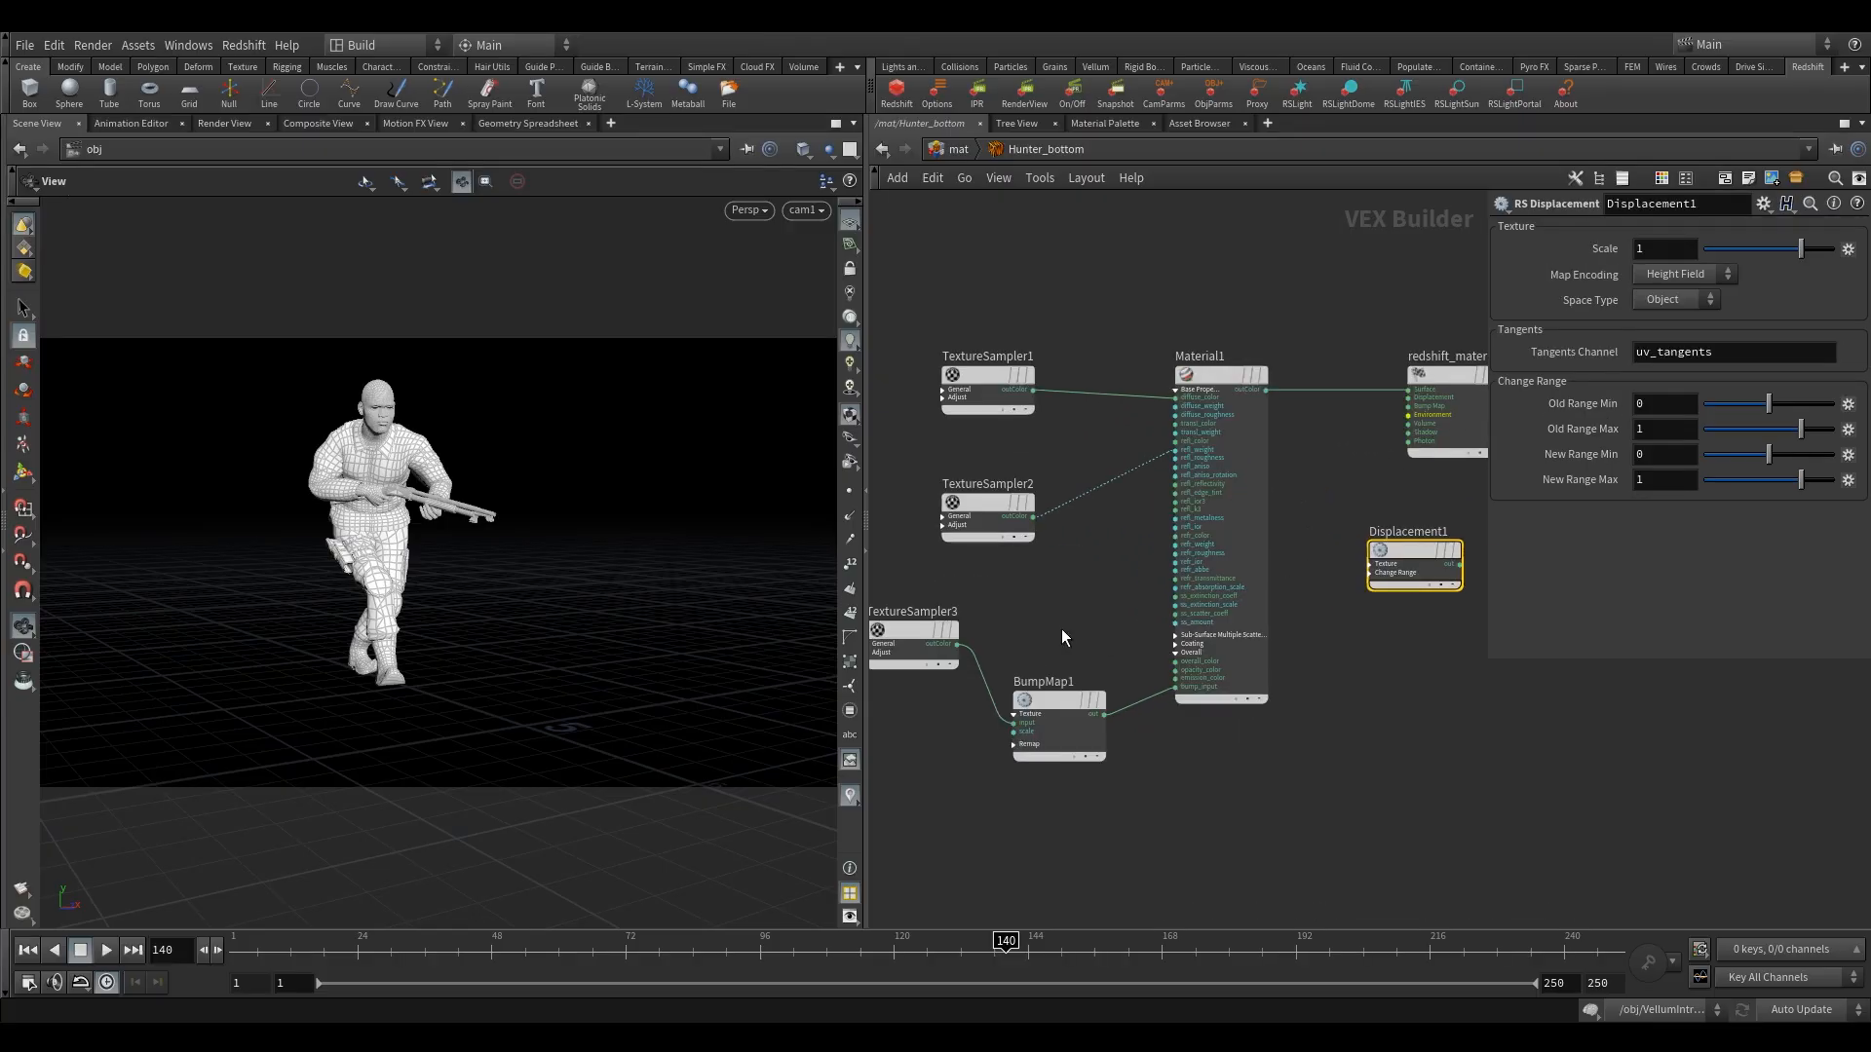
Connect TextureSampler3's outColor to Displacement1's texMap input.
click(957, 644)
click(1356, 551)
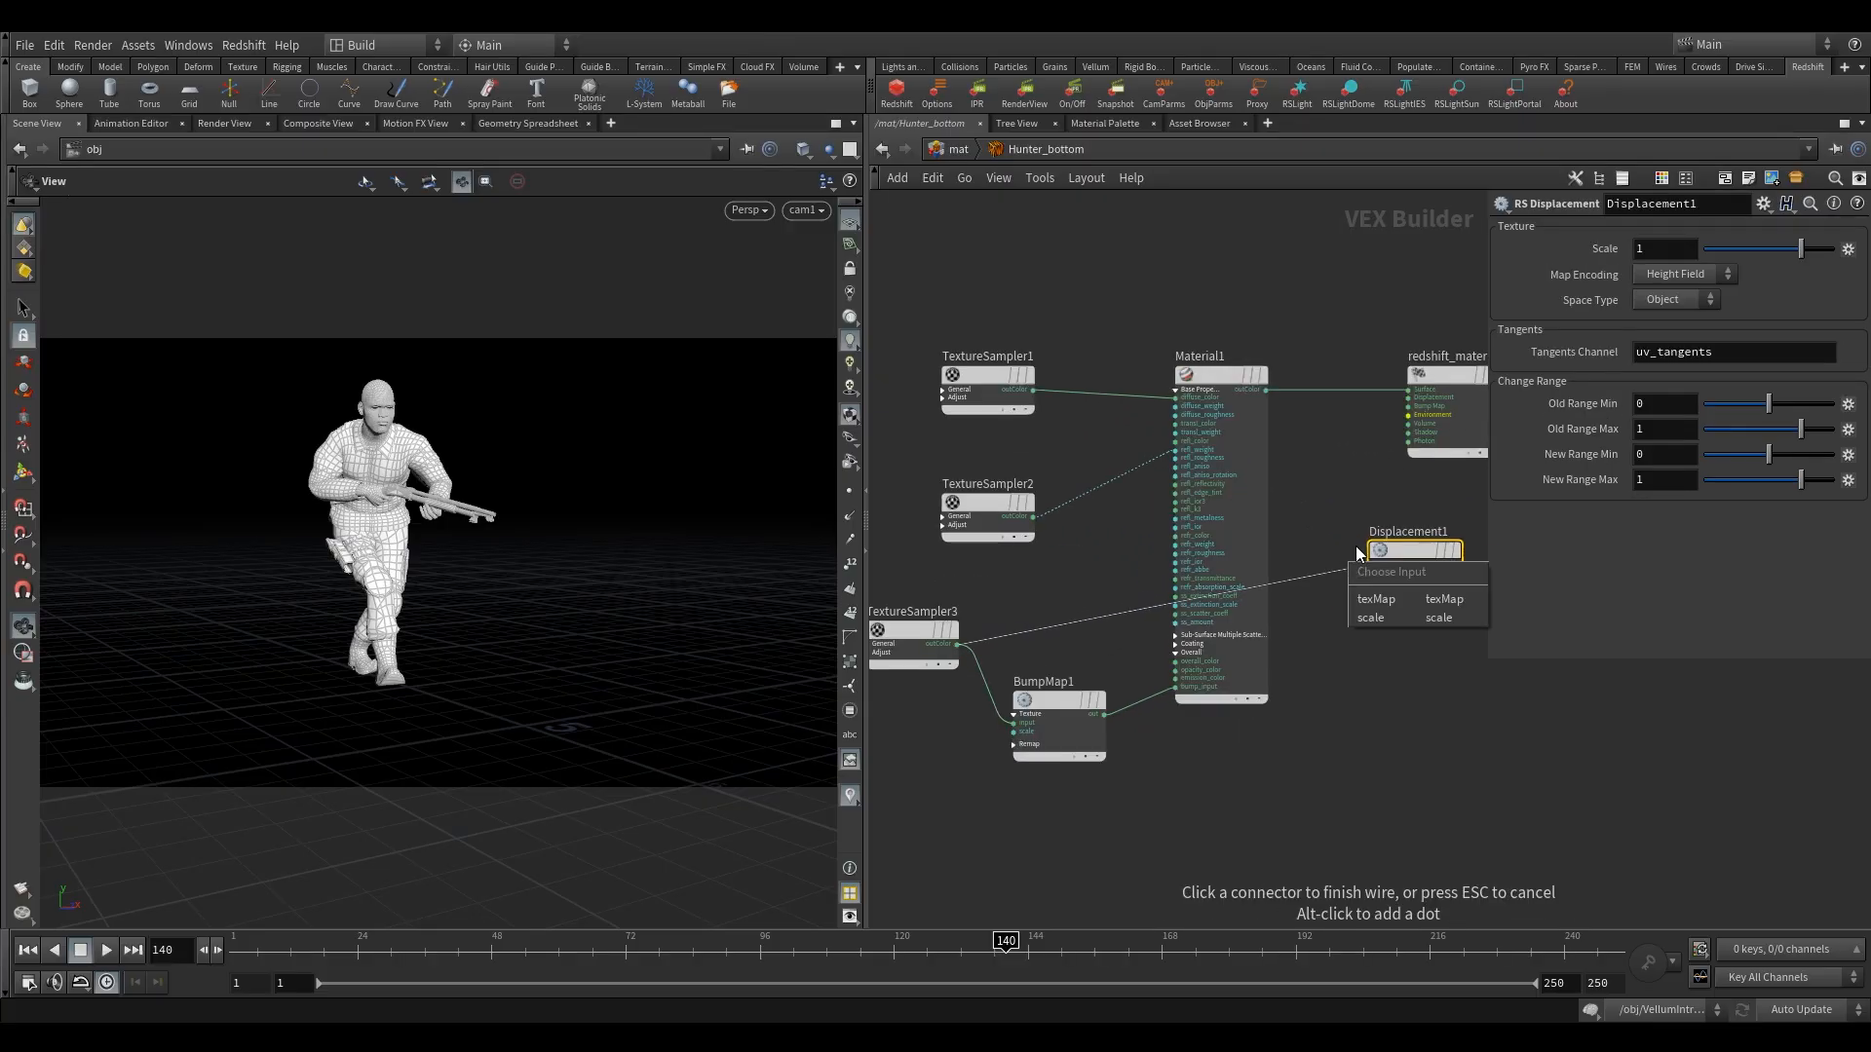
click(1377, 599)
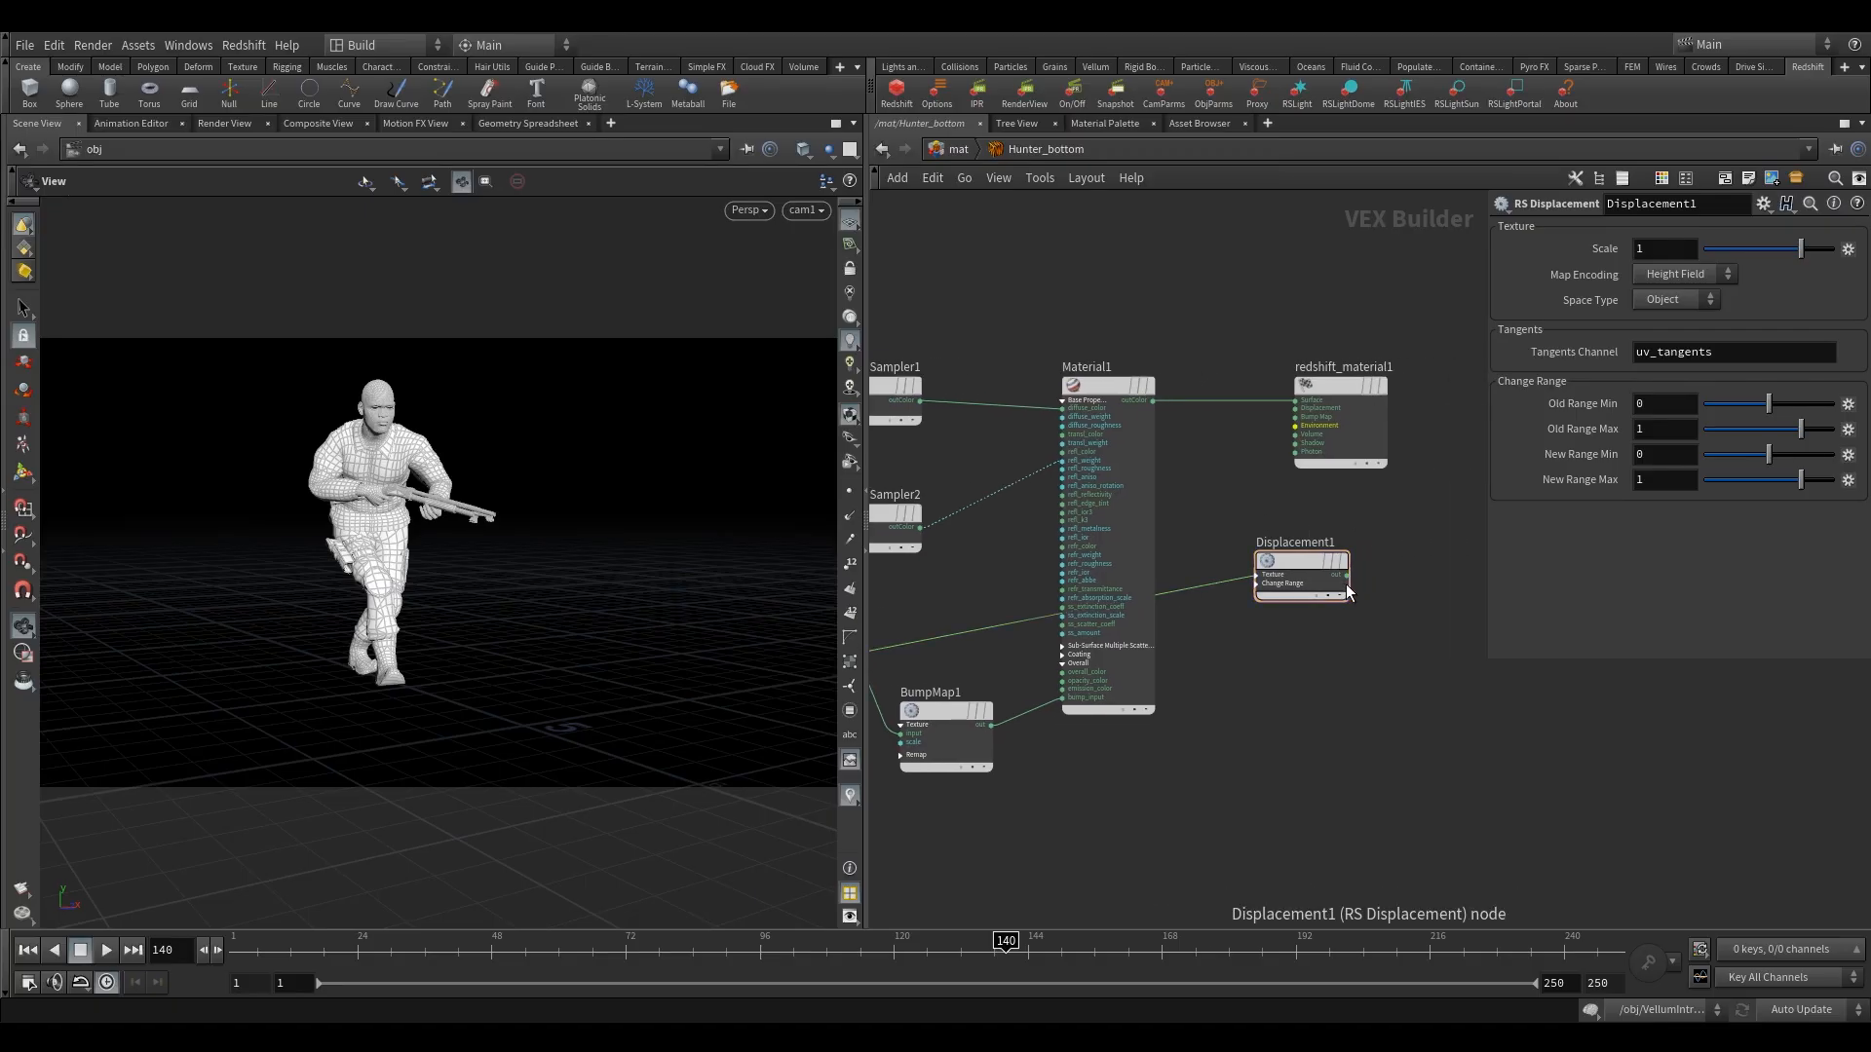
Connect Displacement1's out to redshift_material1's Displacement input and reposition Displacement1 between Material1 and redshift_material1.
click(1351, 582)
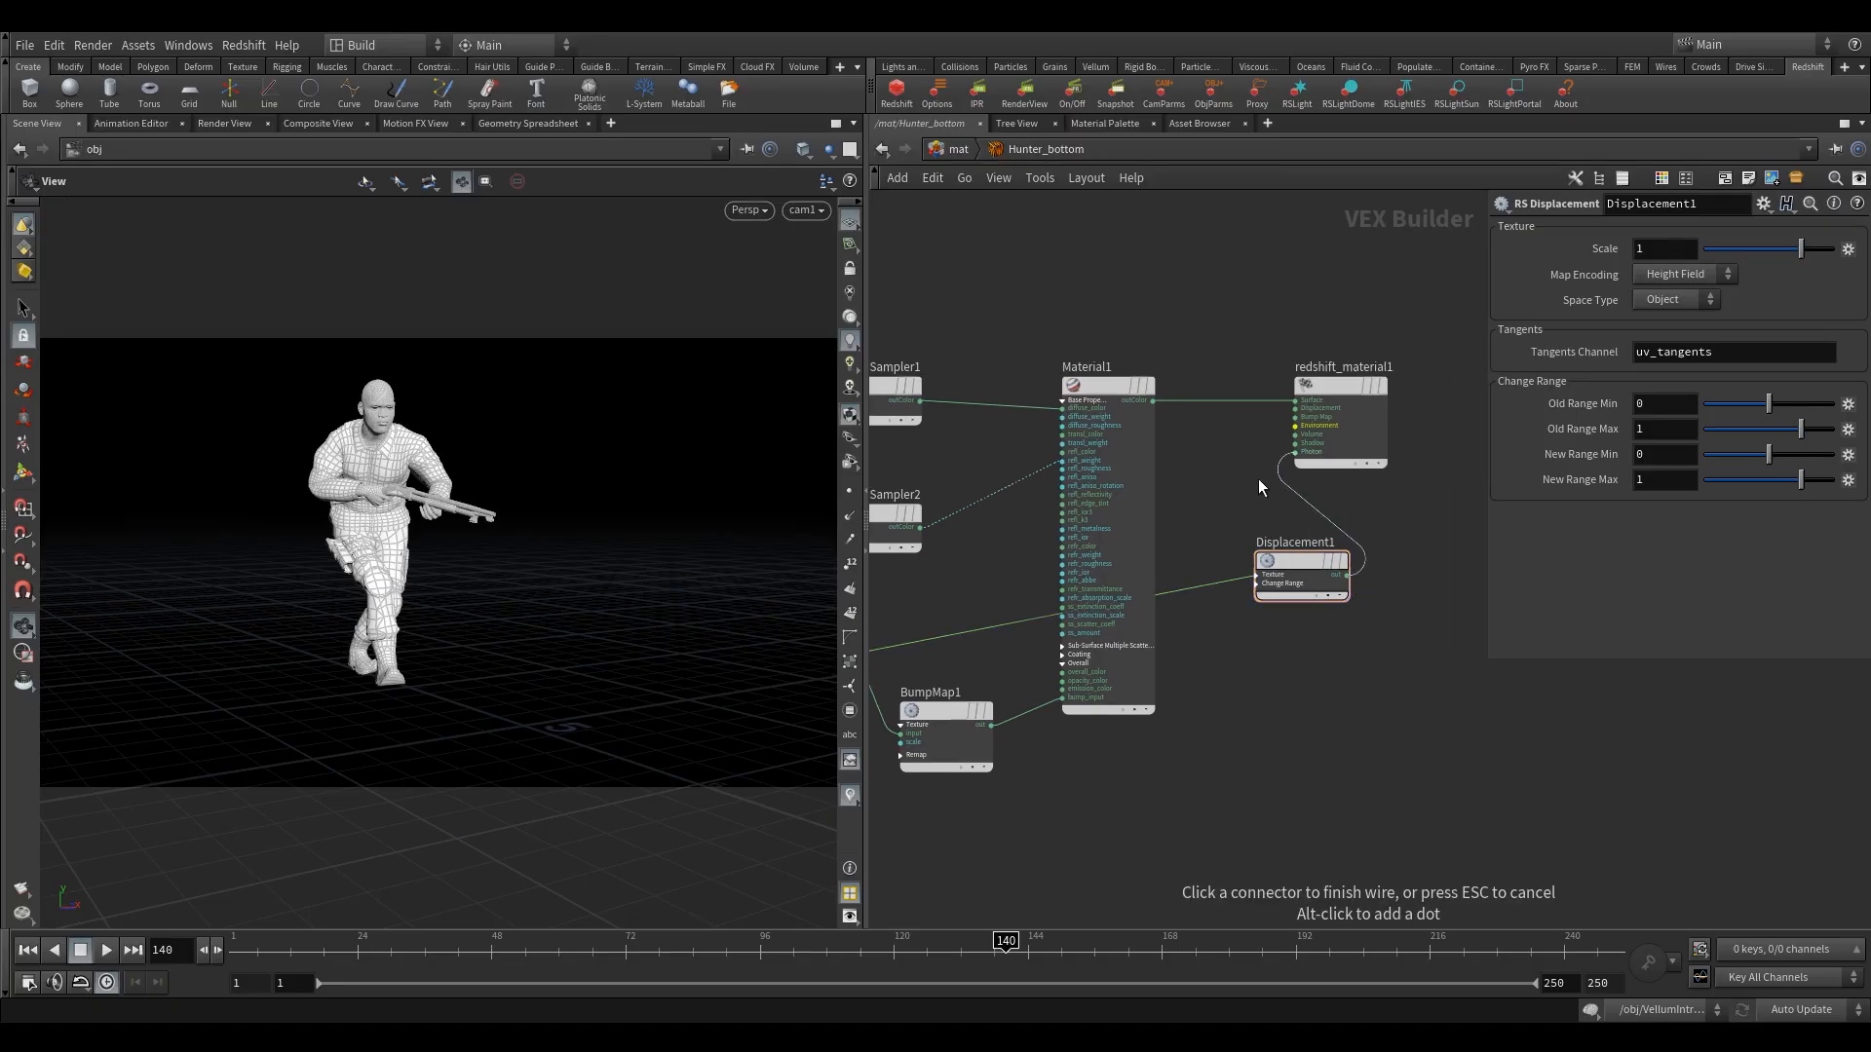
click(1297, 409)
drag(1289, 598, 1279, 579)
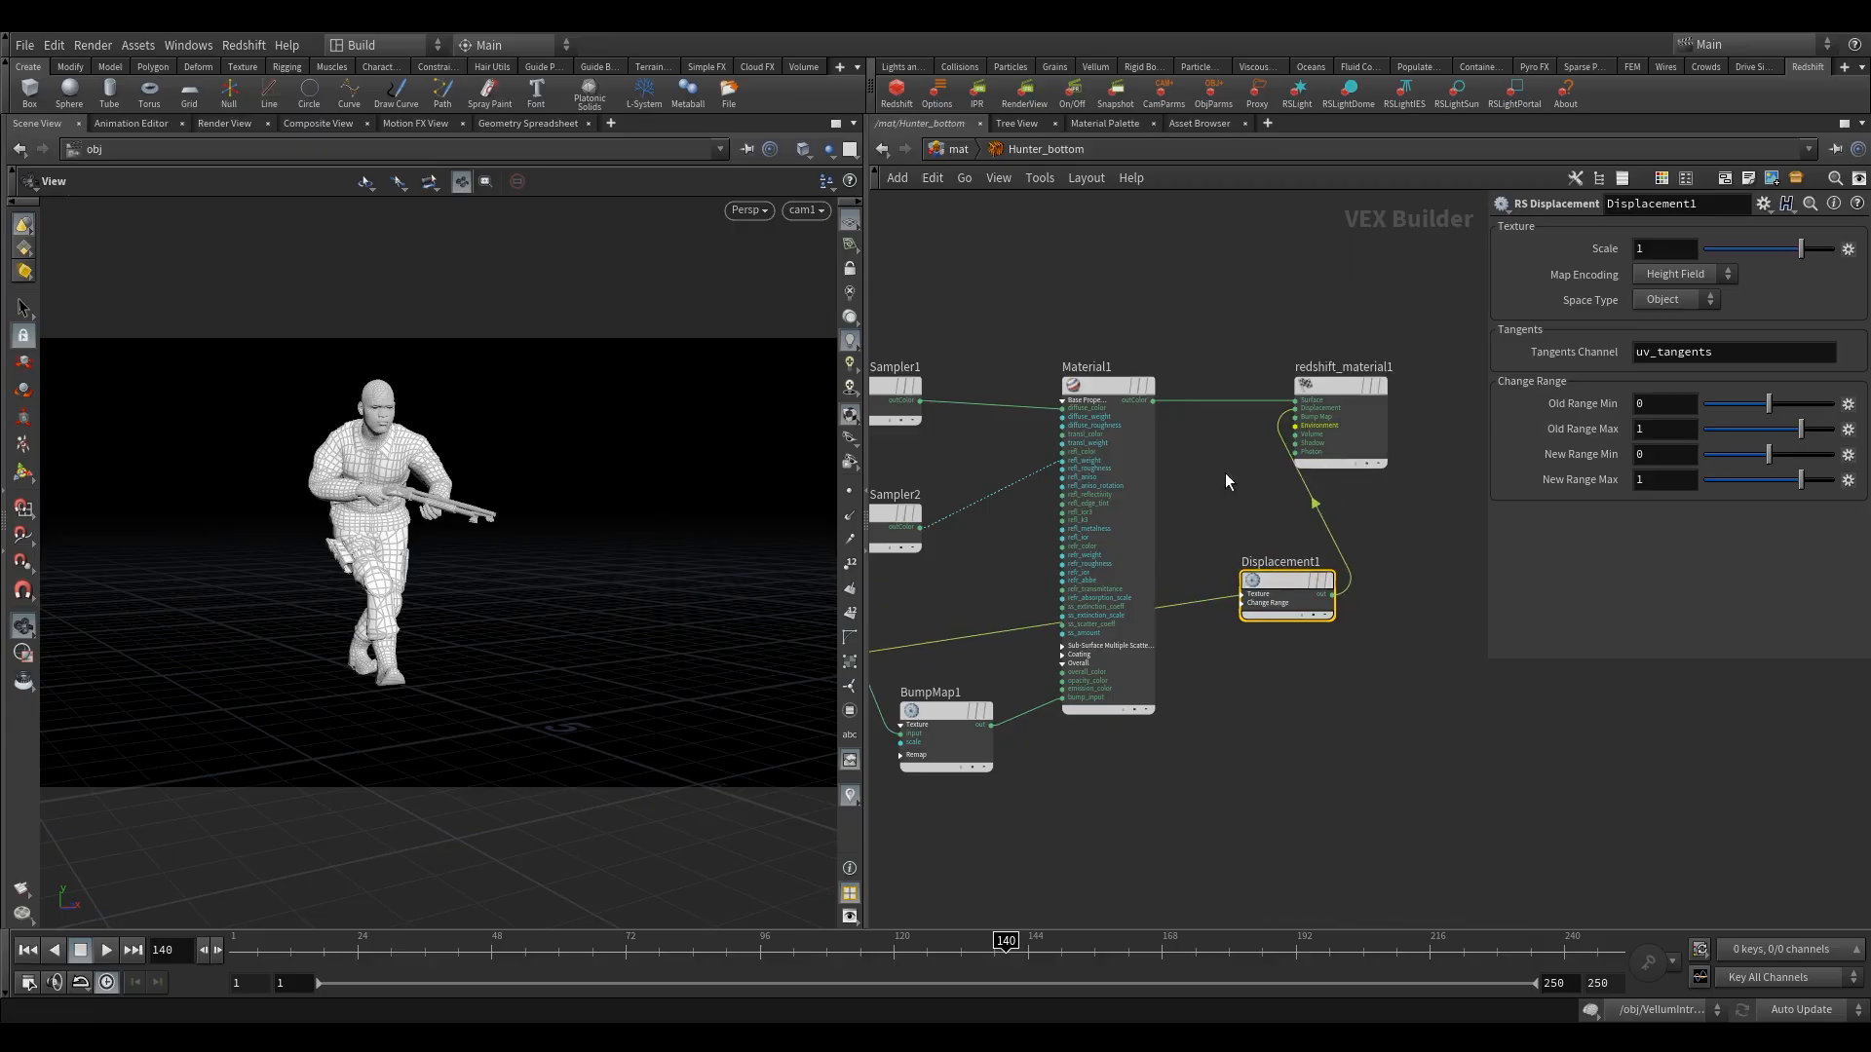
key(l)
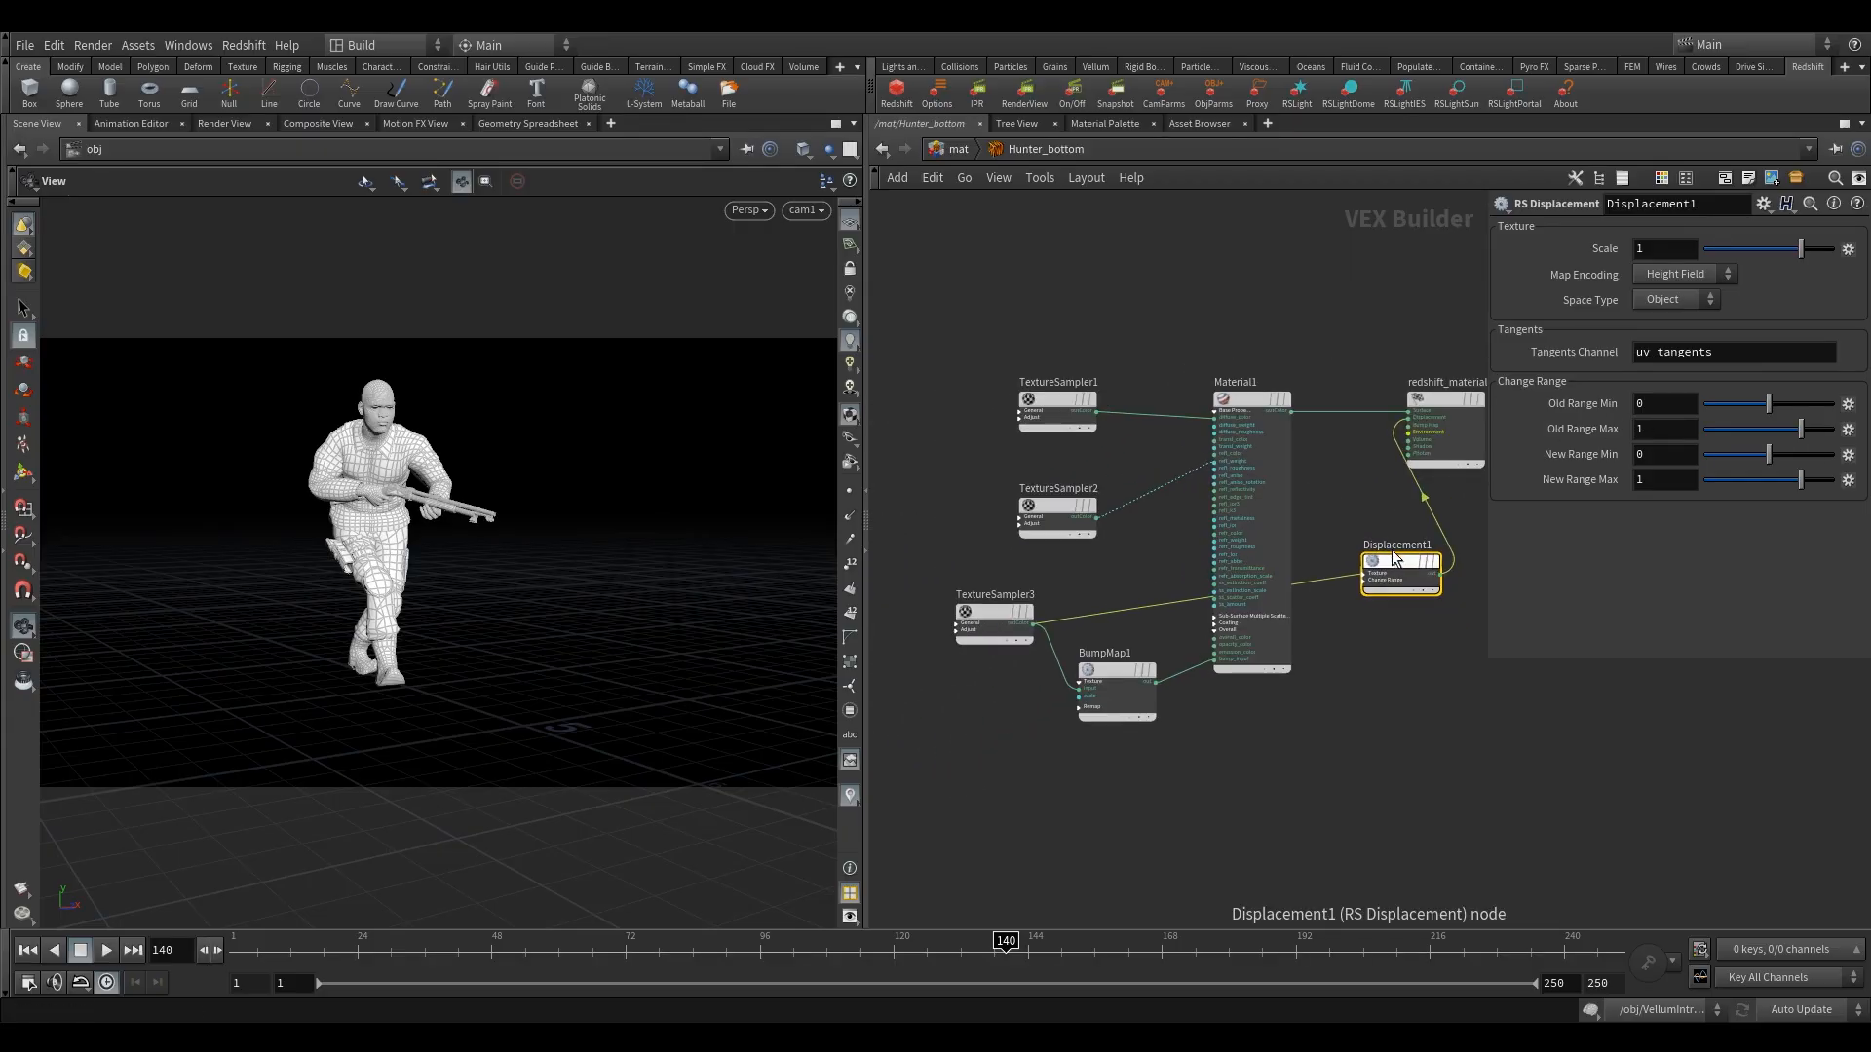
drag(1395, 559, 1365, 563)
click(957, 150)
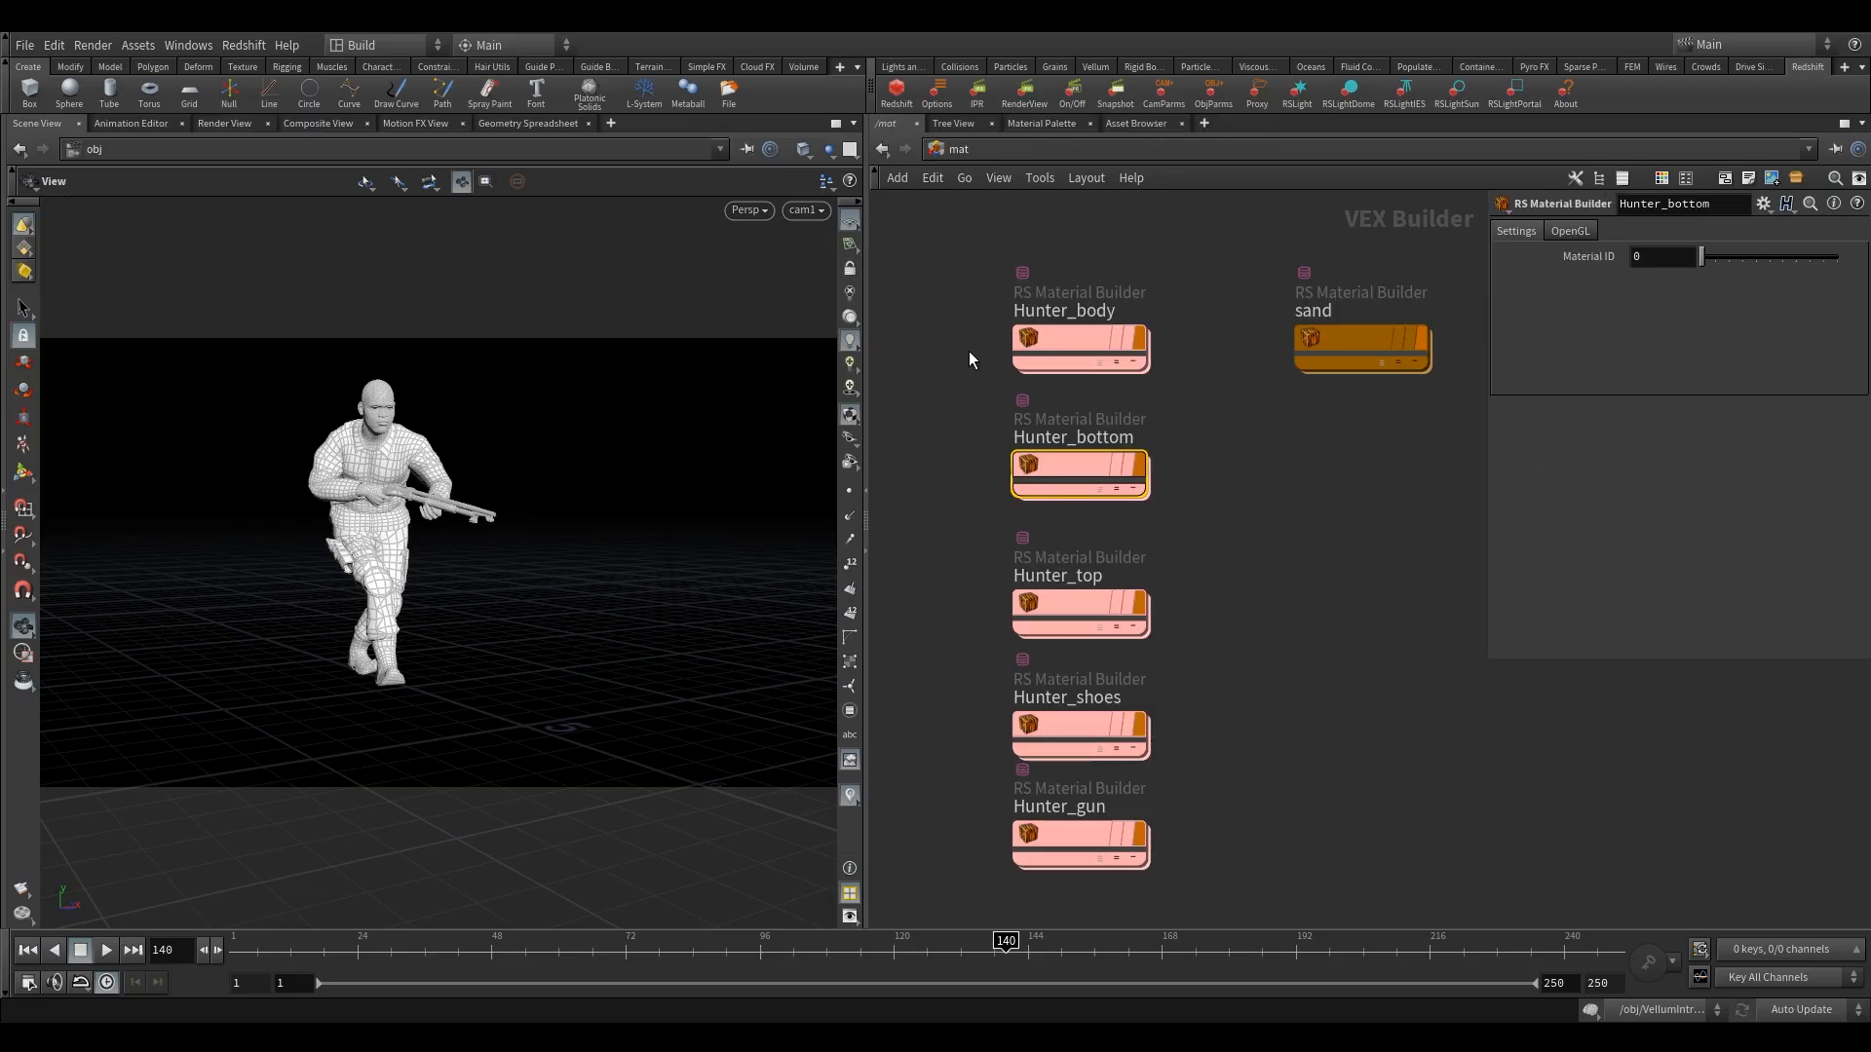
click(1078, 592)
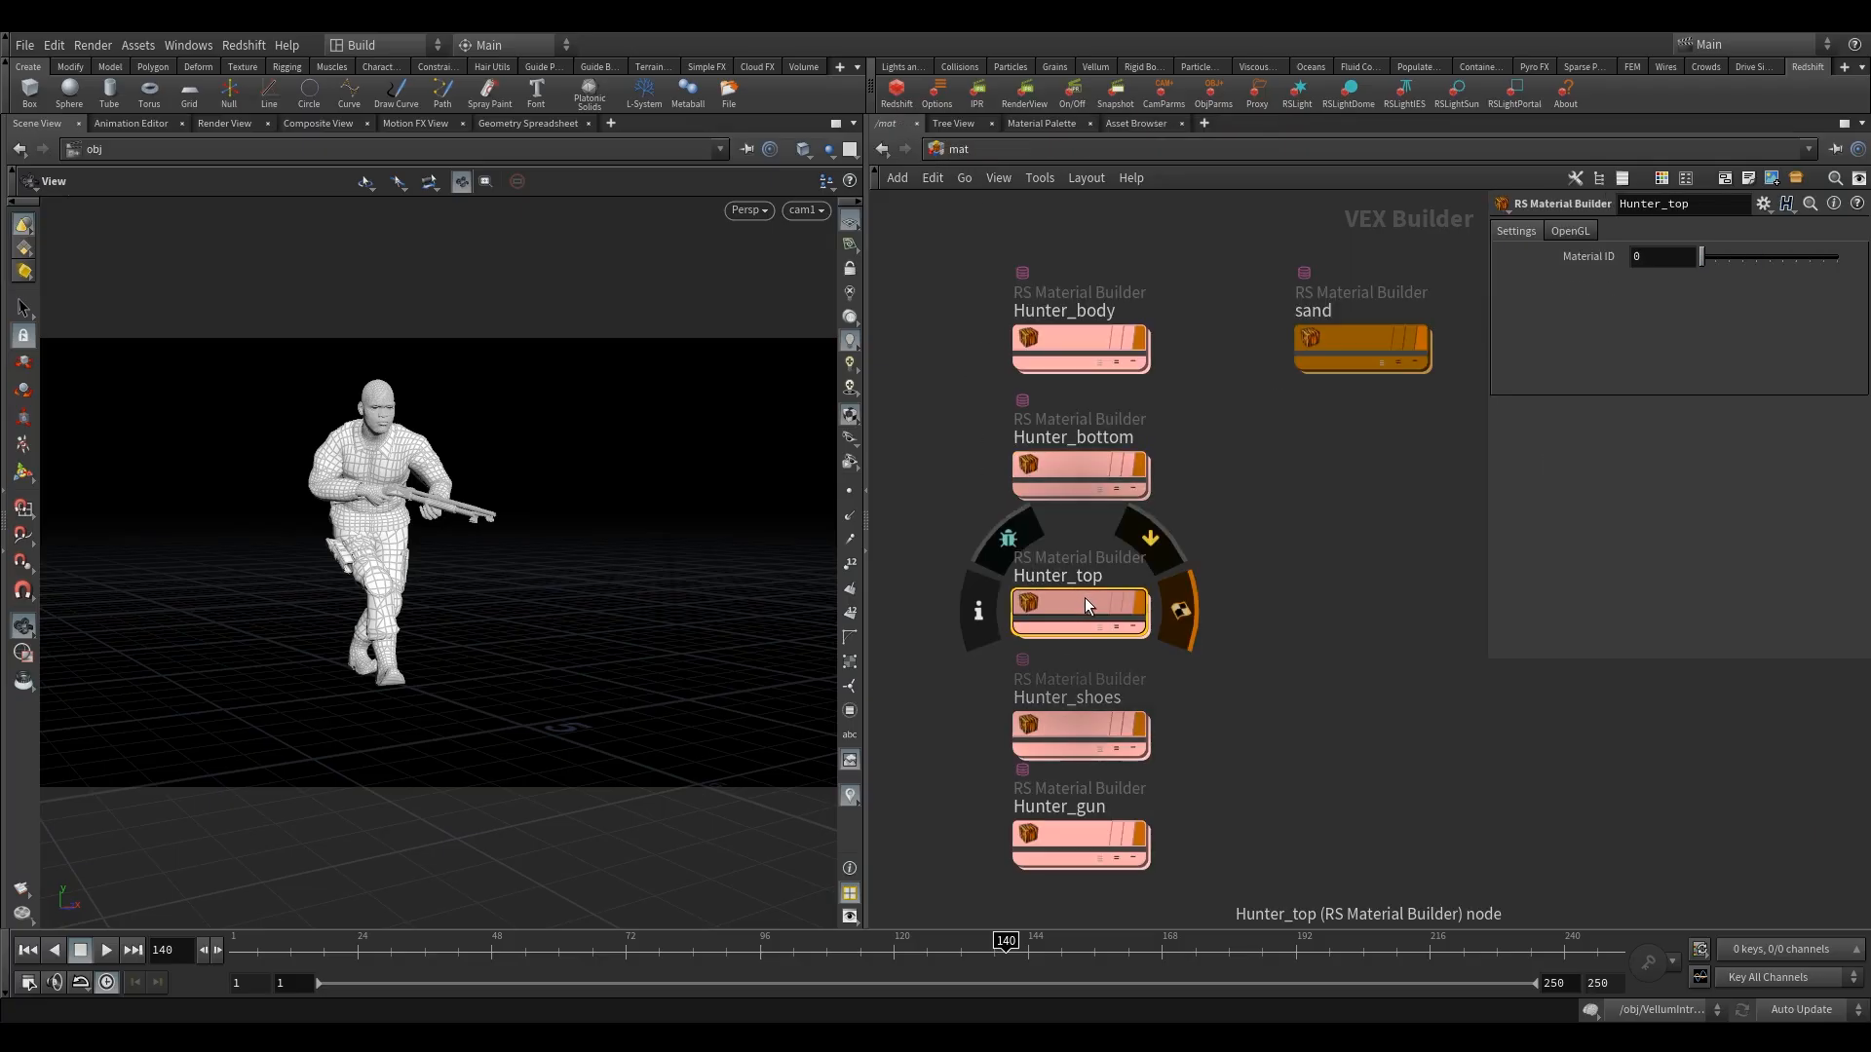
click(1095, 477)
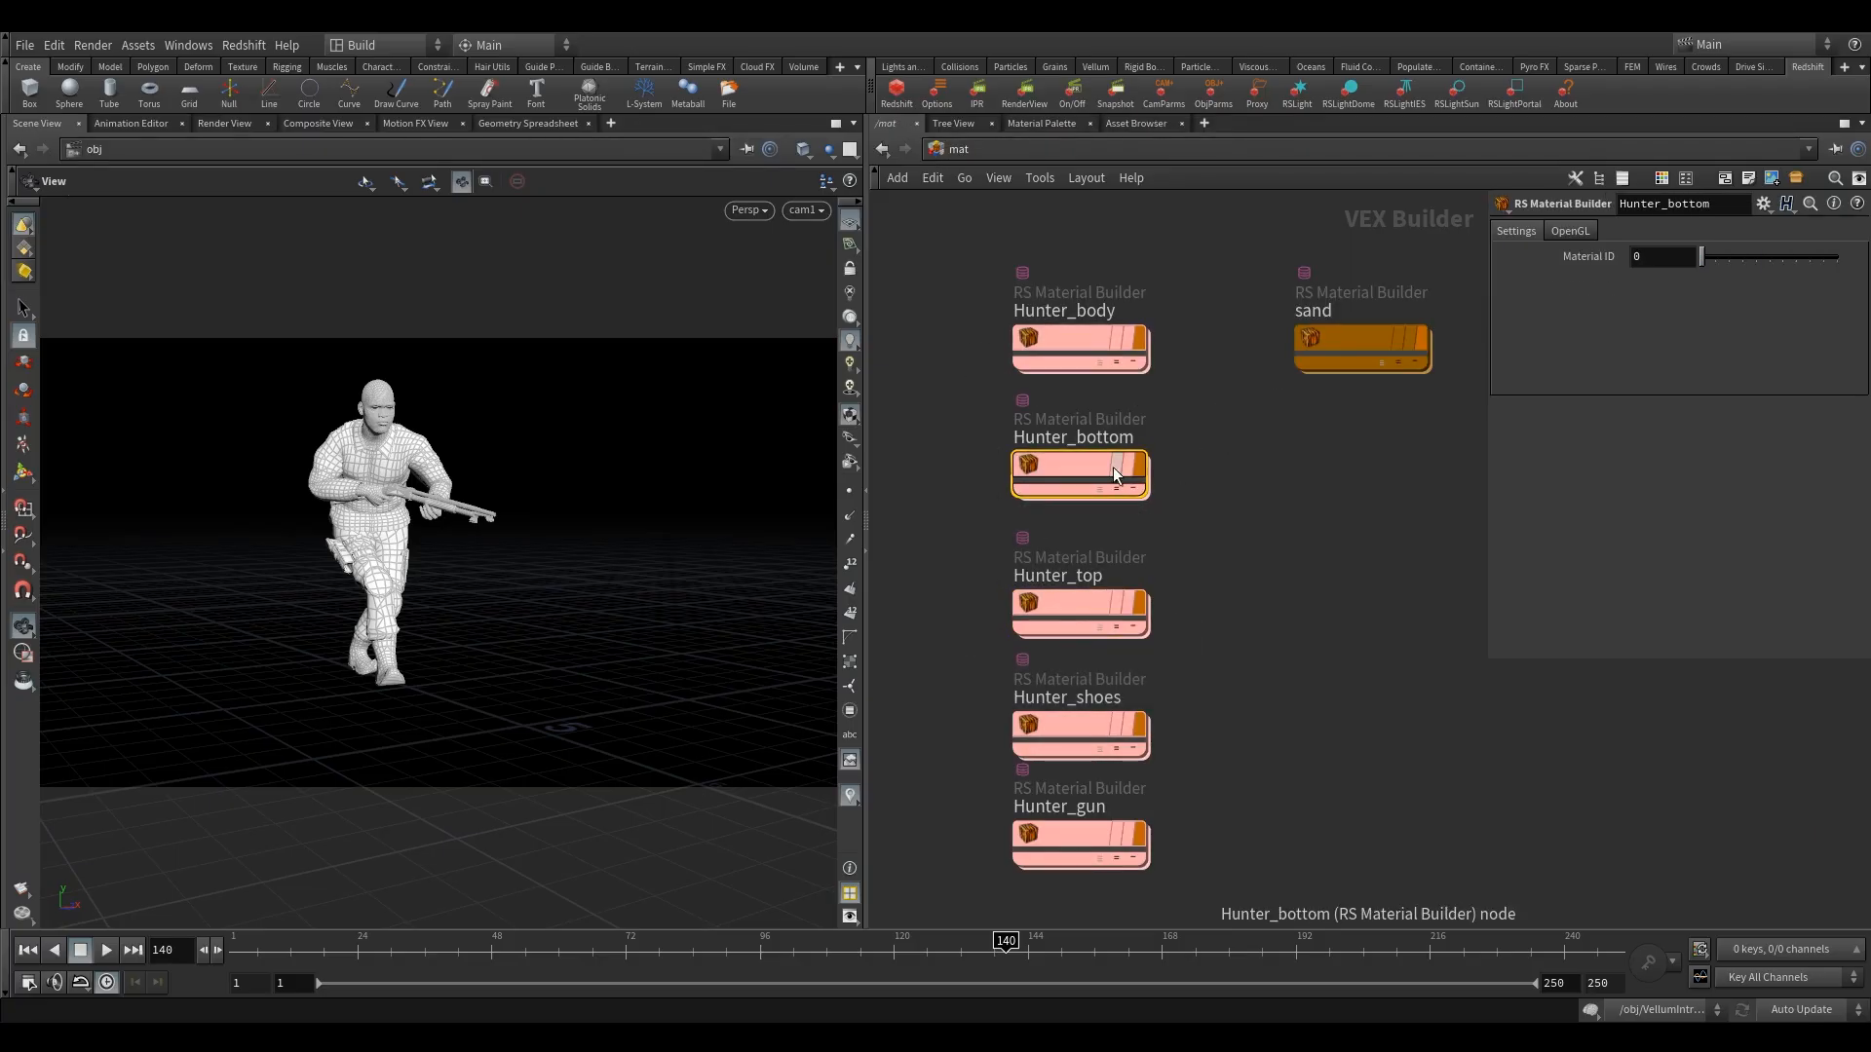
double_click(1085, 459)
Set the reflection roughness of Hunter_bottom's Material1 to 0.7.
click(1254, 460)
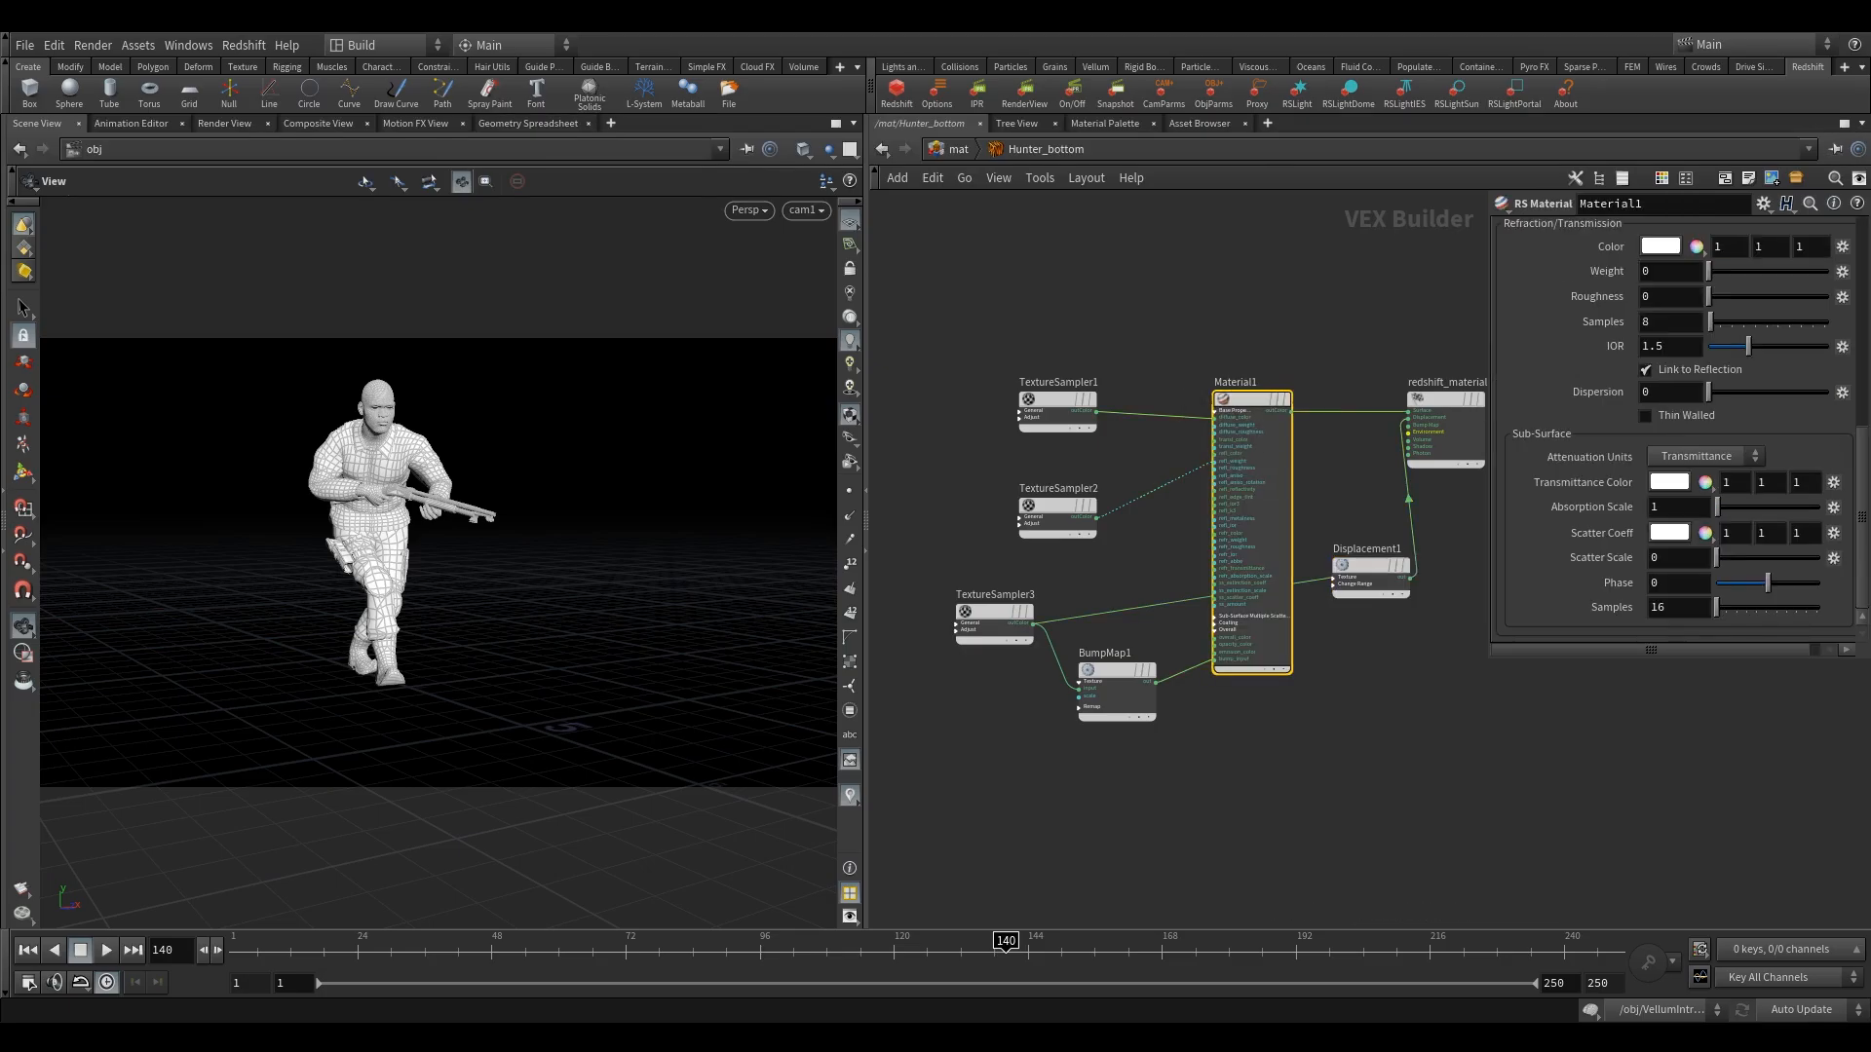
scroll(1378, 376, up, 3)
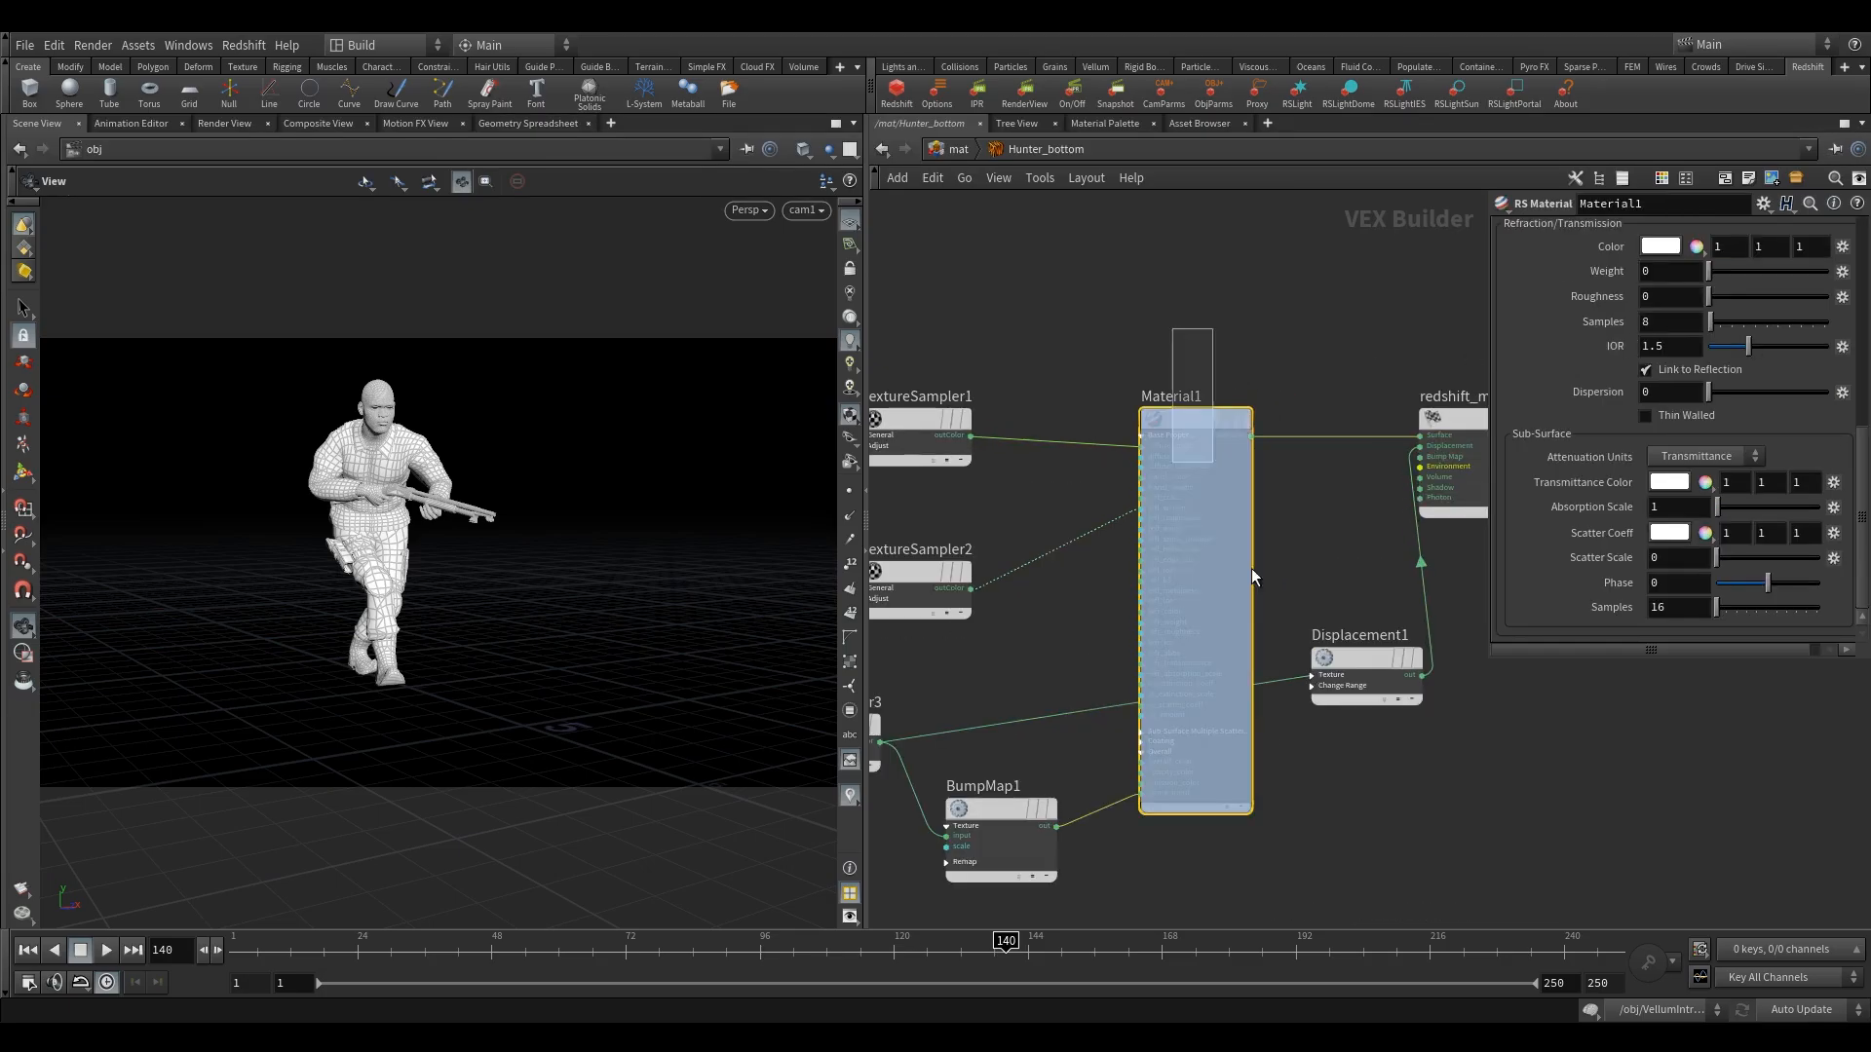
scroll(1760, 384, up, 3)
scroll(1771, 388, up, 6)
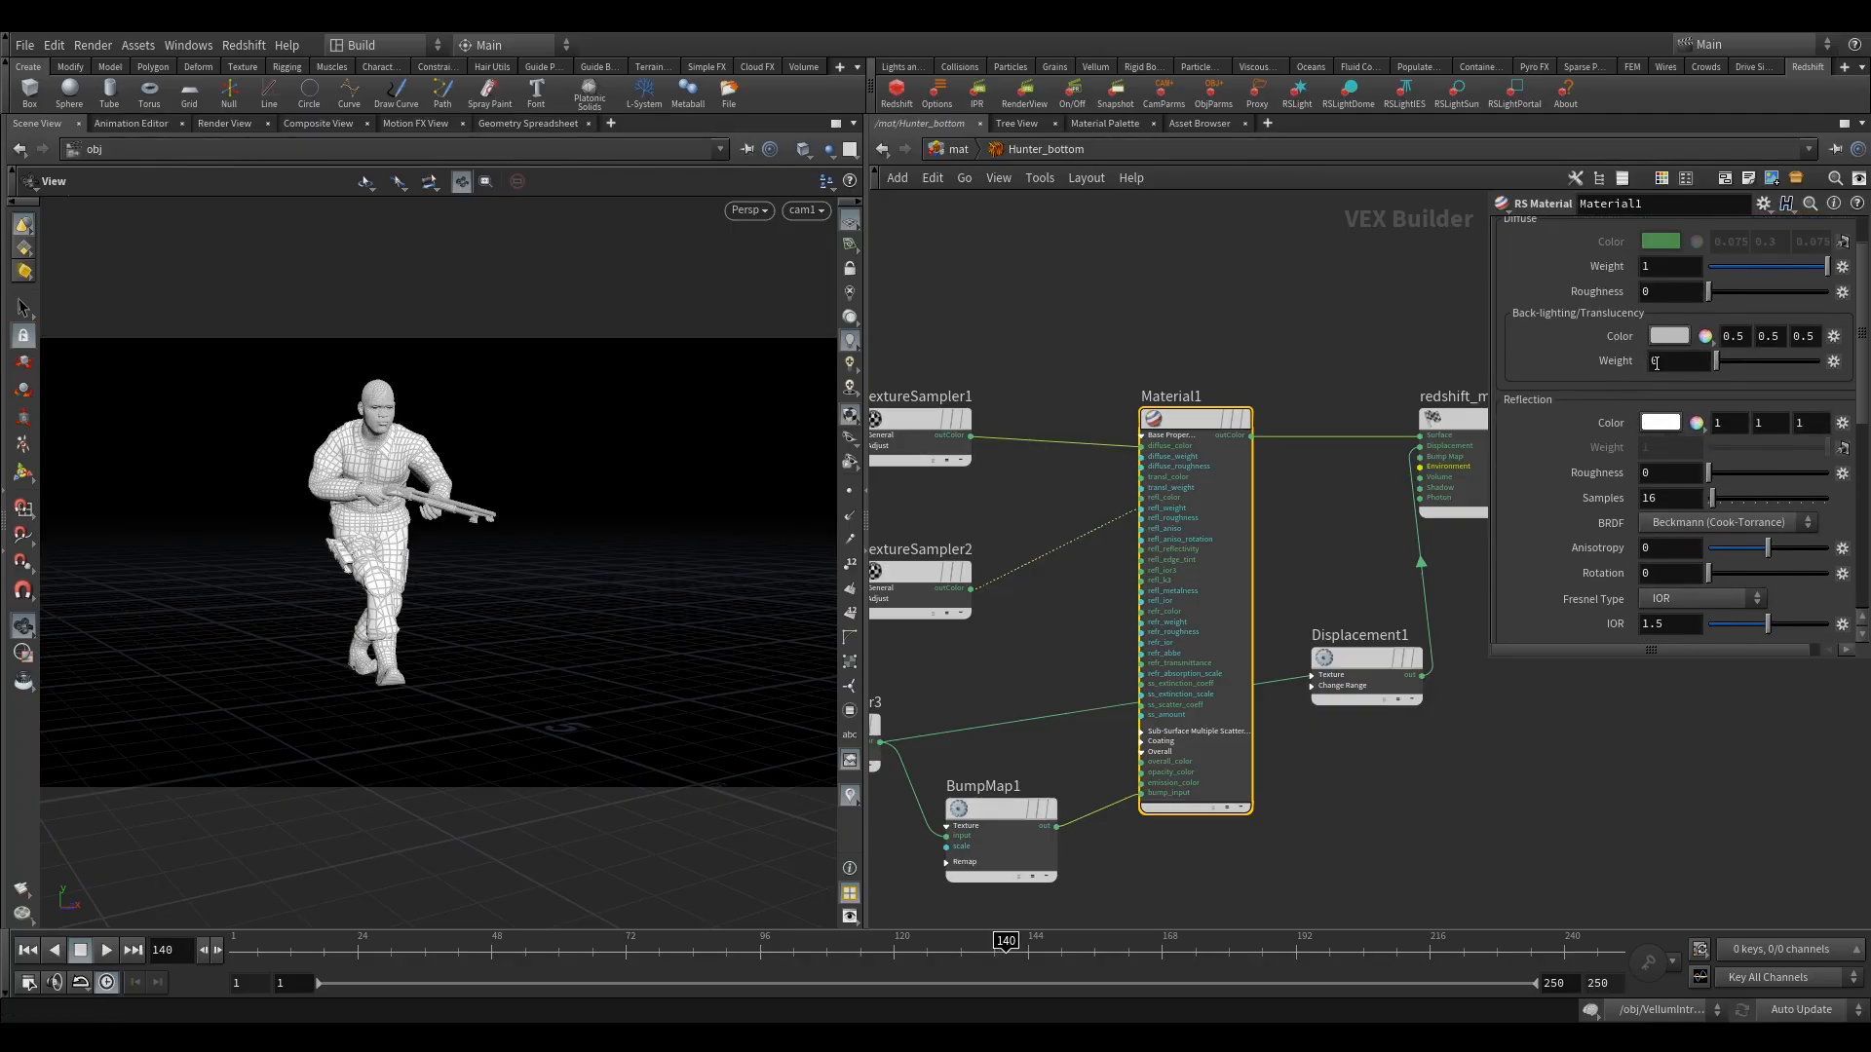
scroll(1650, 372, down, 2)
scroll(1575, 440, down, 2)
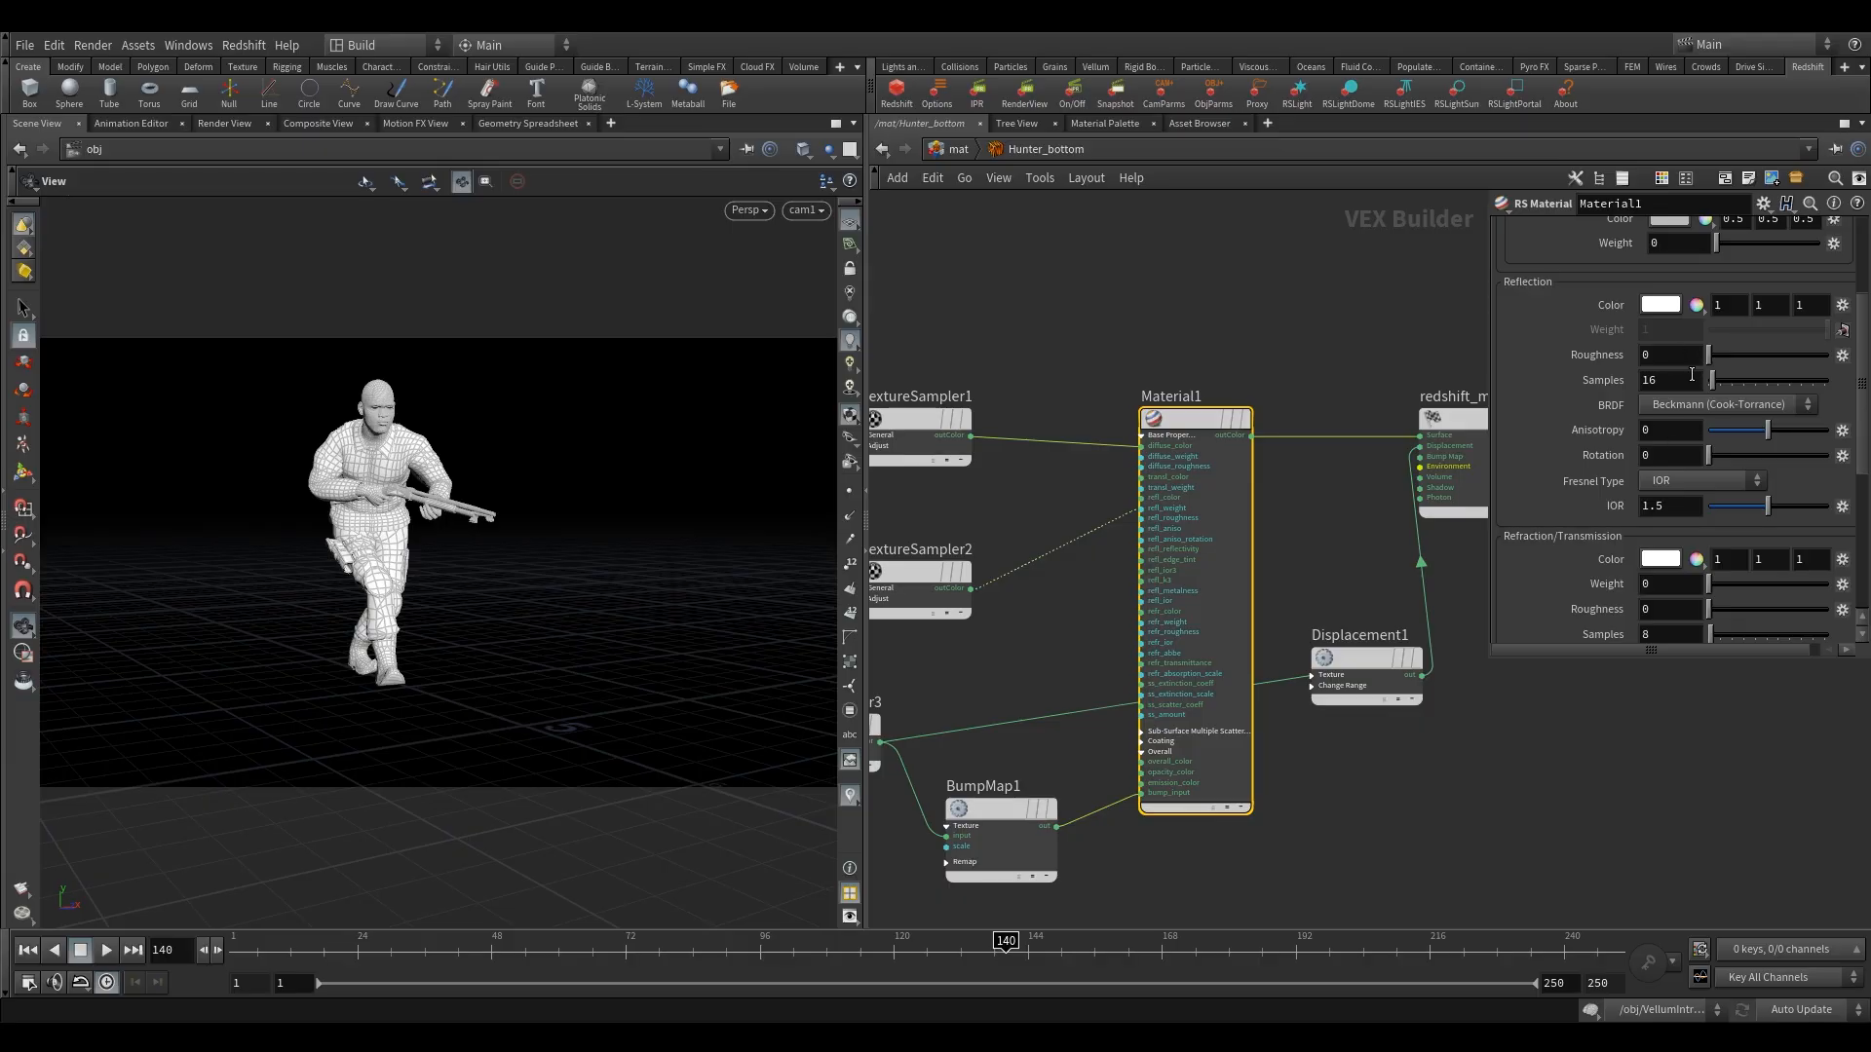
click(1670, 355)
text(.7)
click(1384, 363)
Open the Hunter_top material network and expand Material1's Base Properties inputs.
click(957, 148)
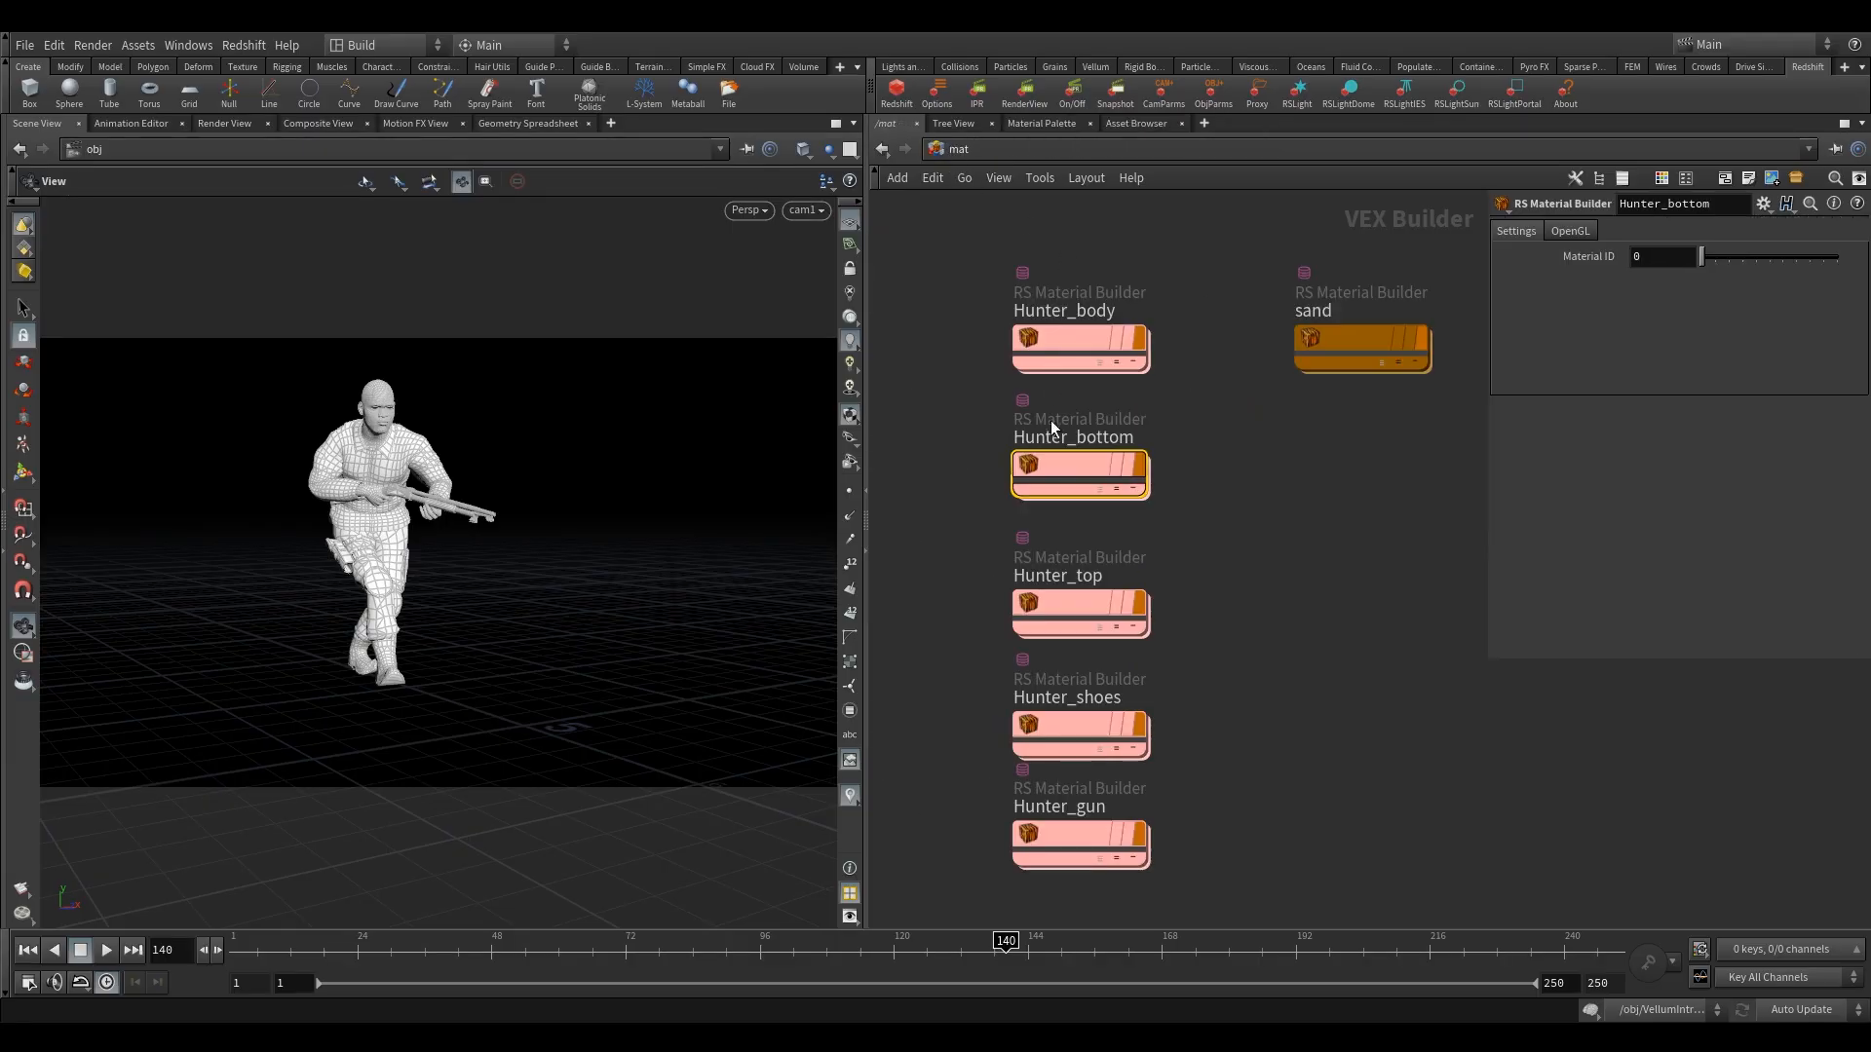
double_click(1090, 600)
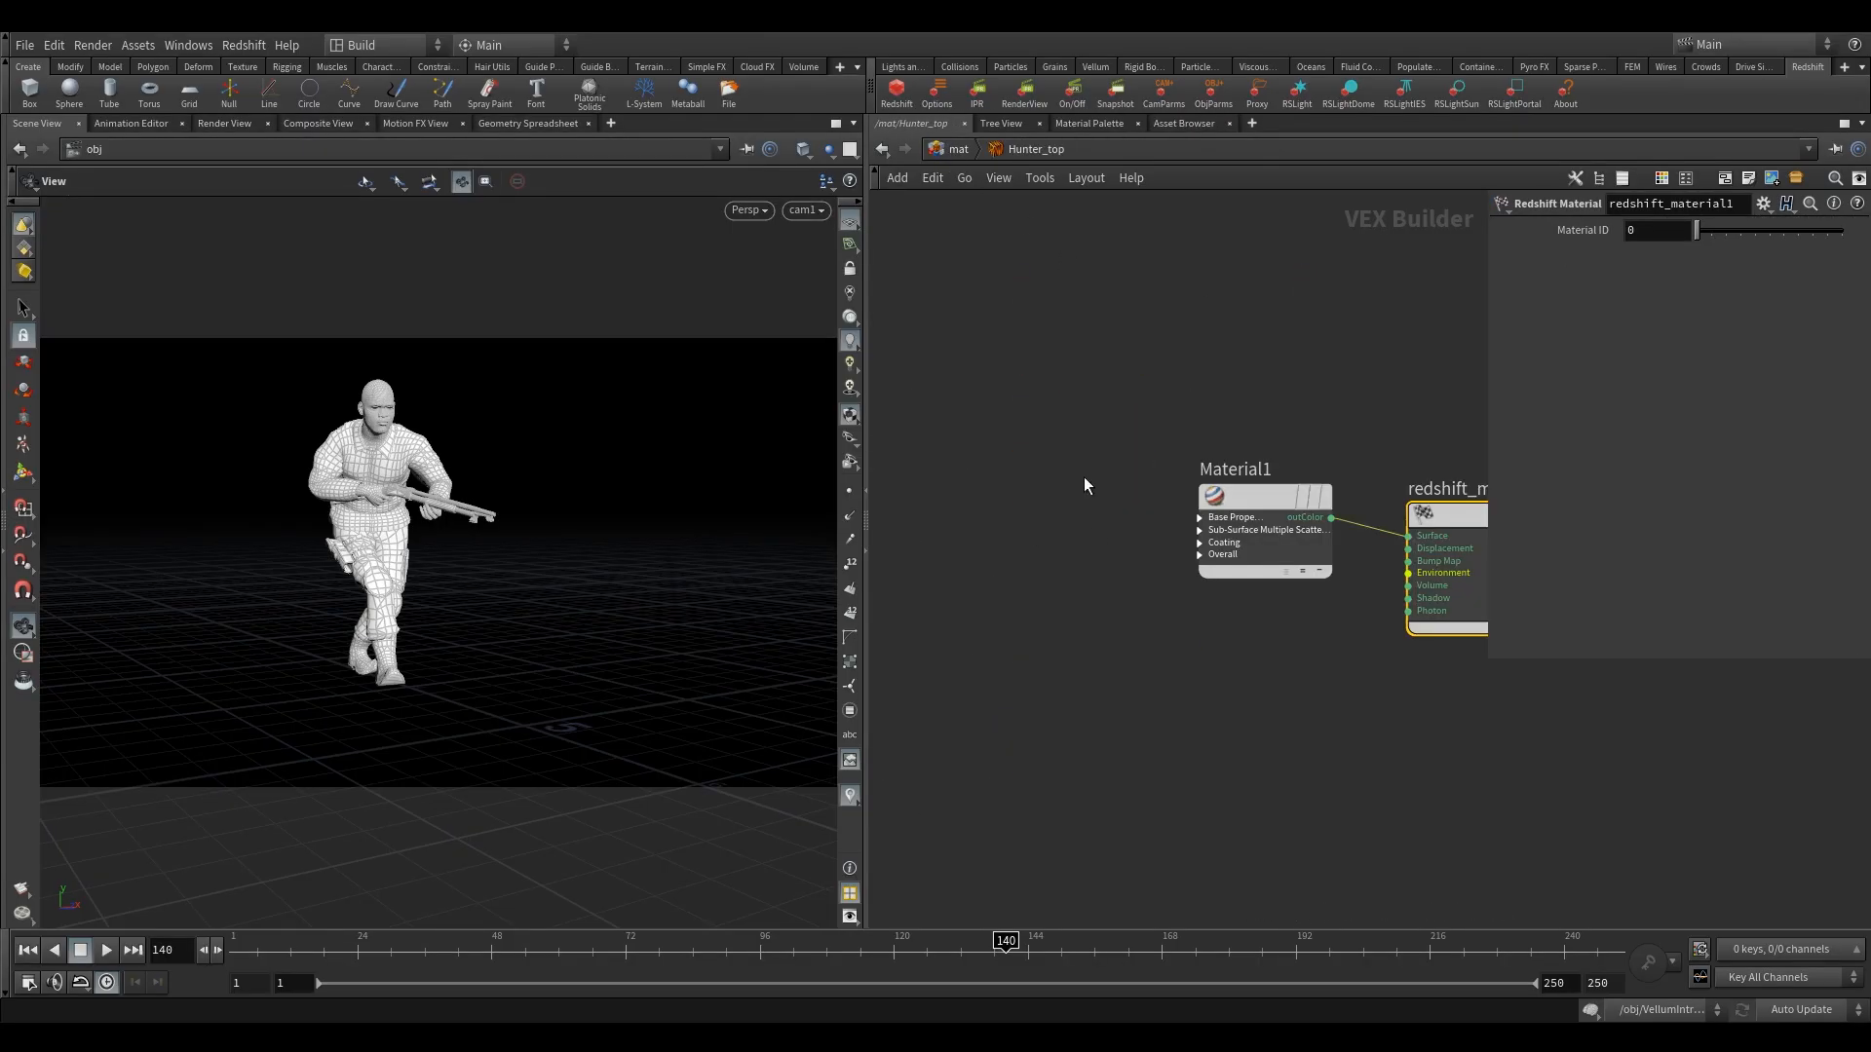
click(1199, 514)
click(1198, 519)
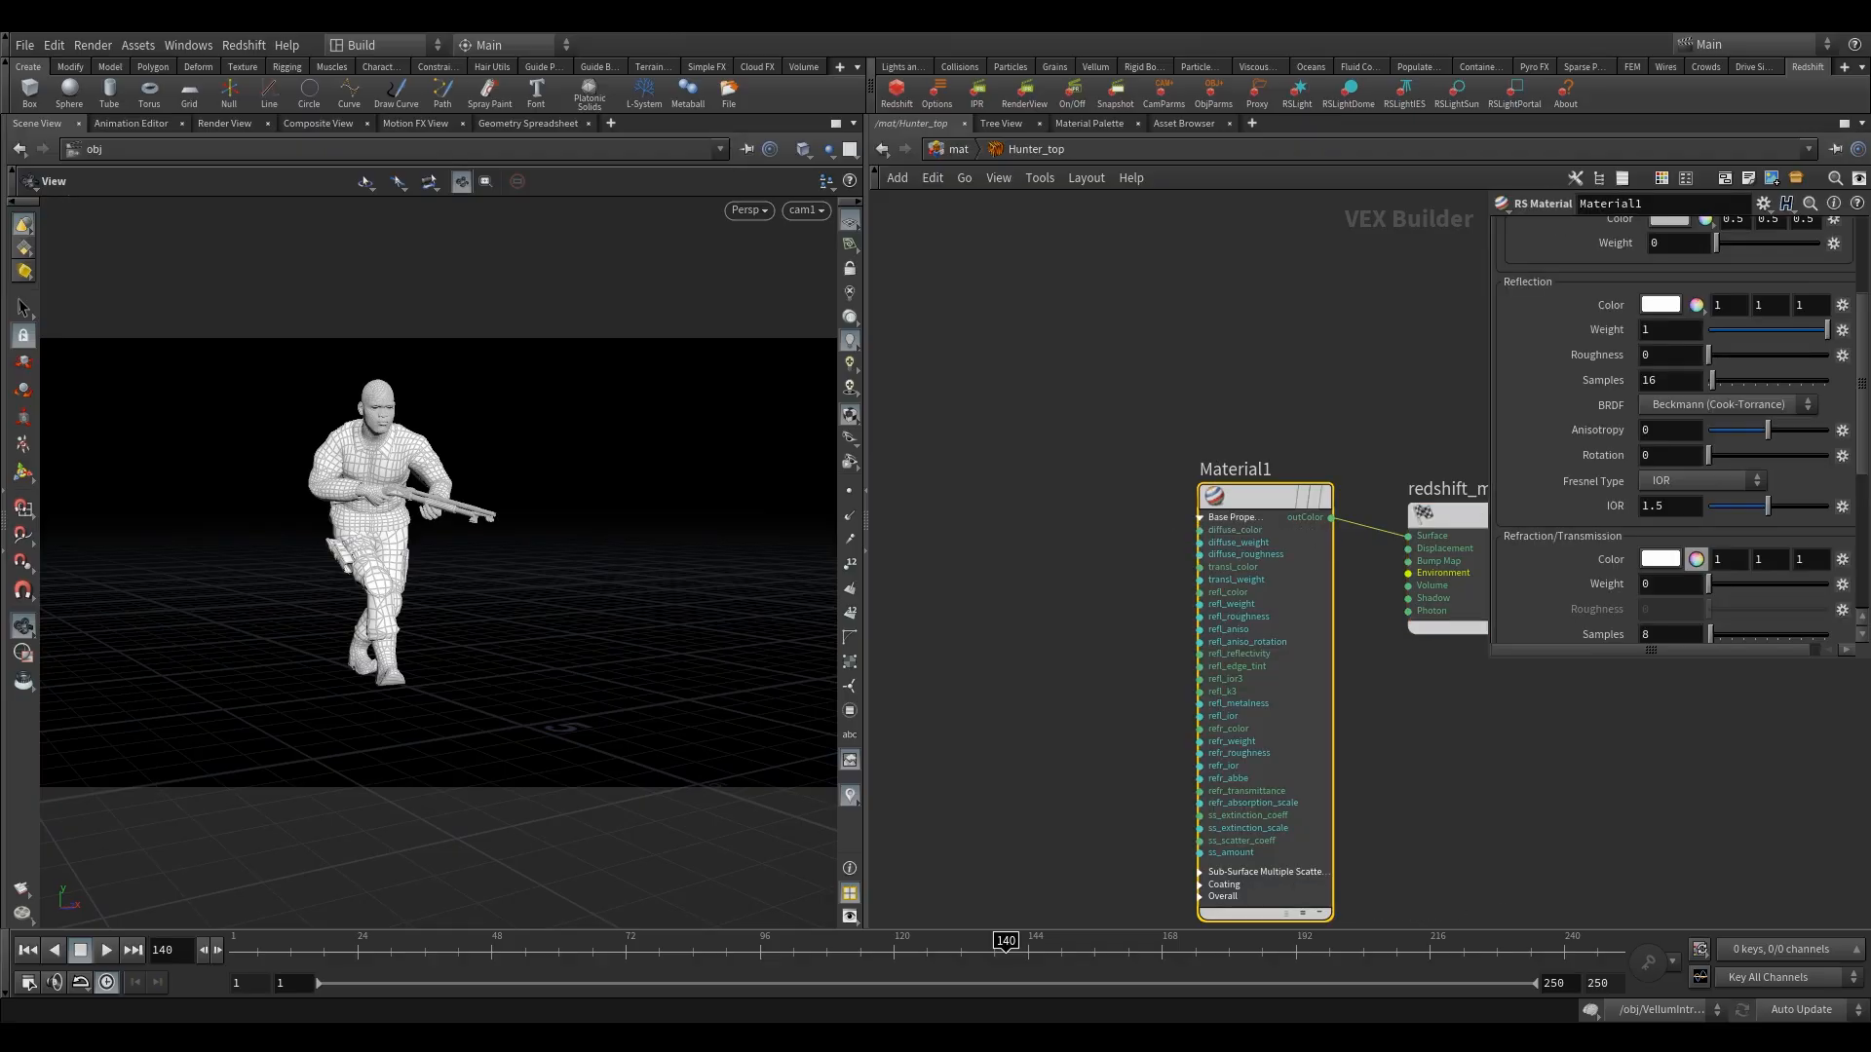
middle_drag(1351, 413, 1380, 420)
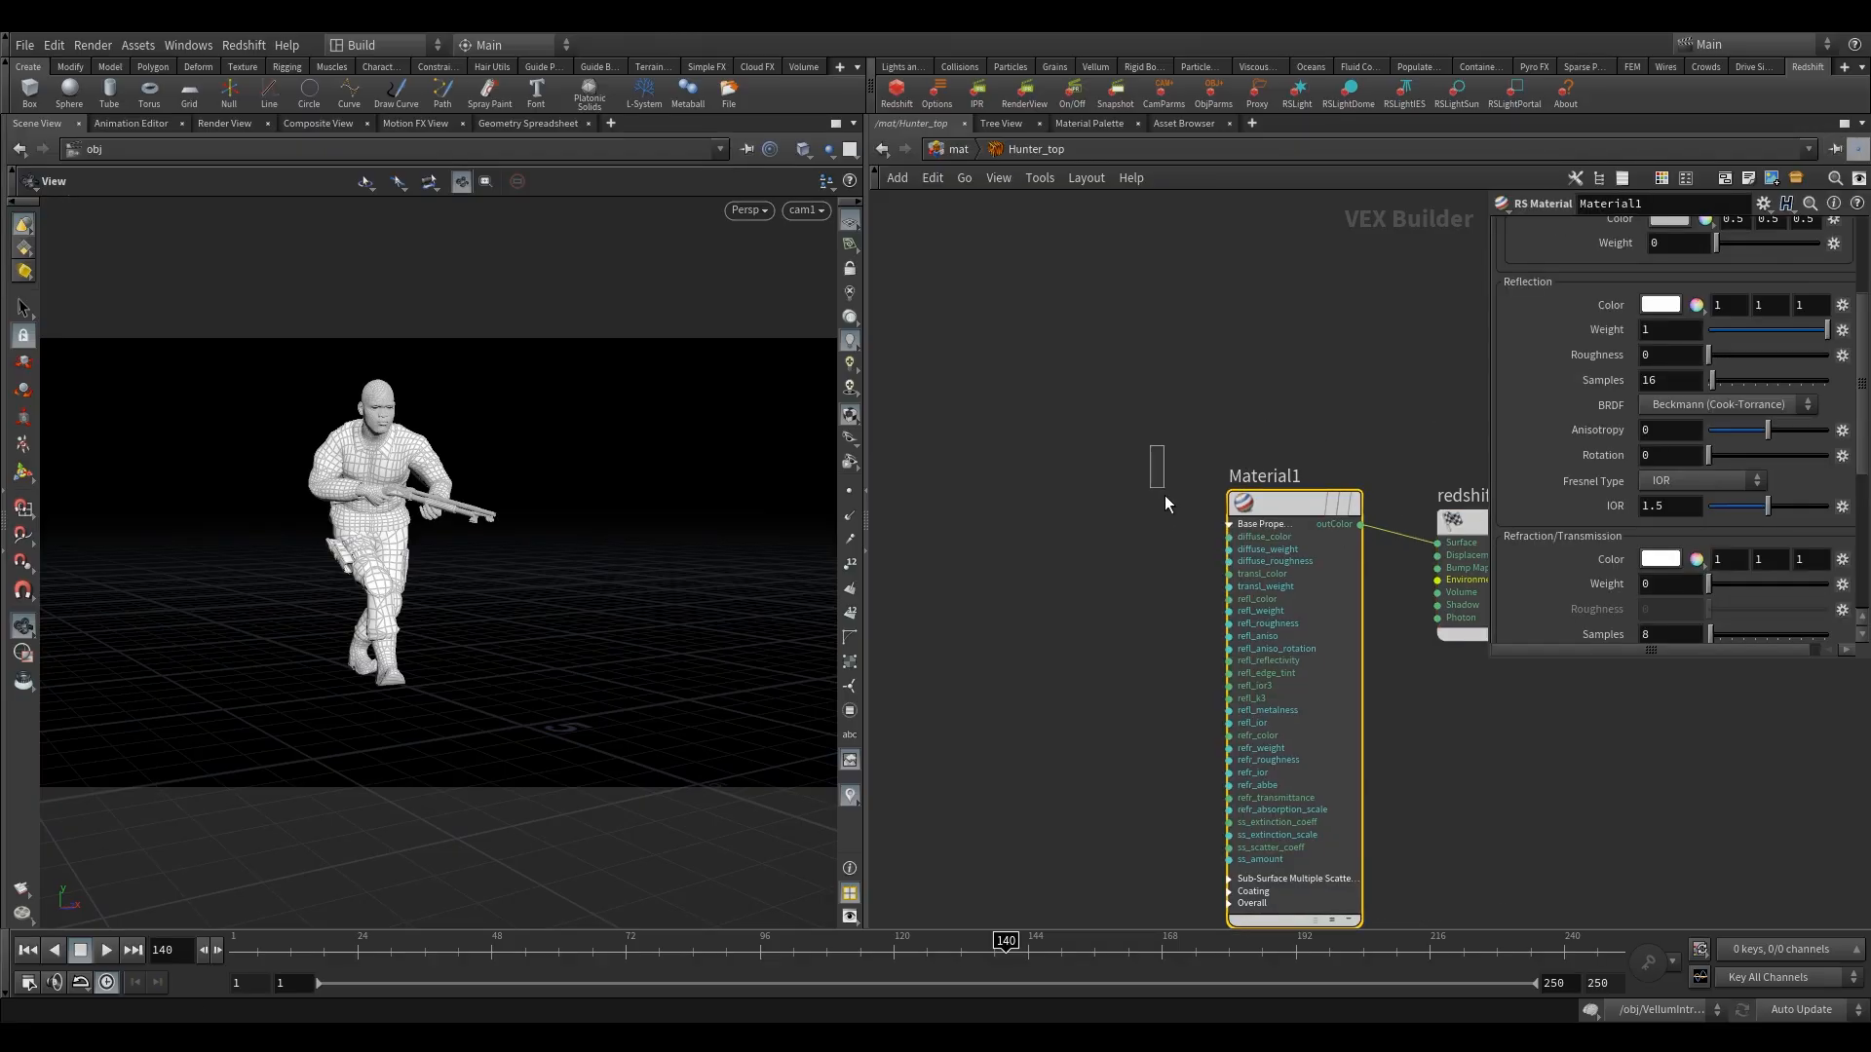
Add an RS Texture node on the input side of Material1, level with it.
key(Tab)
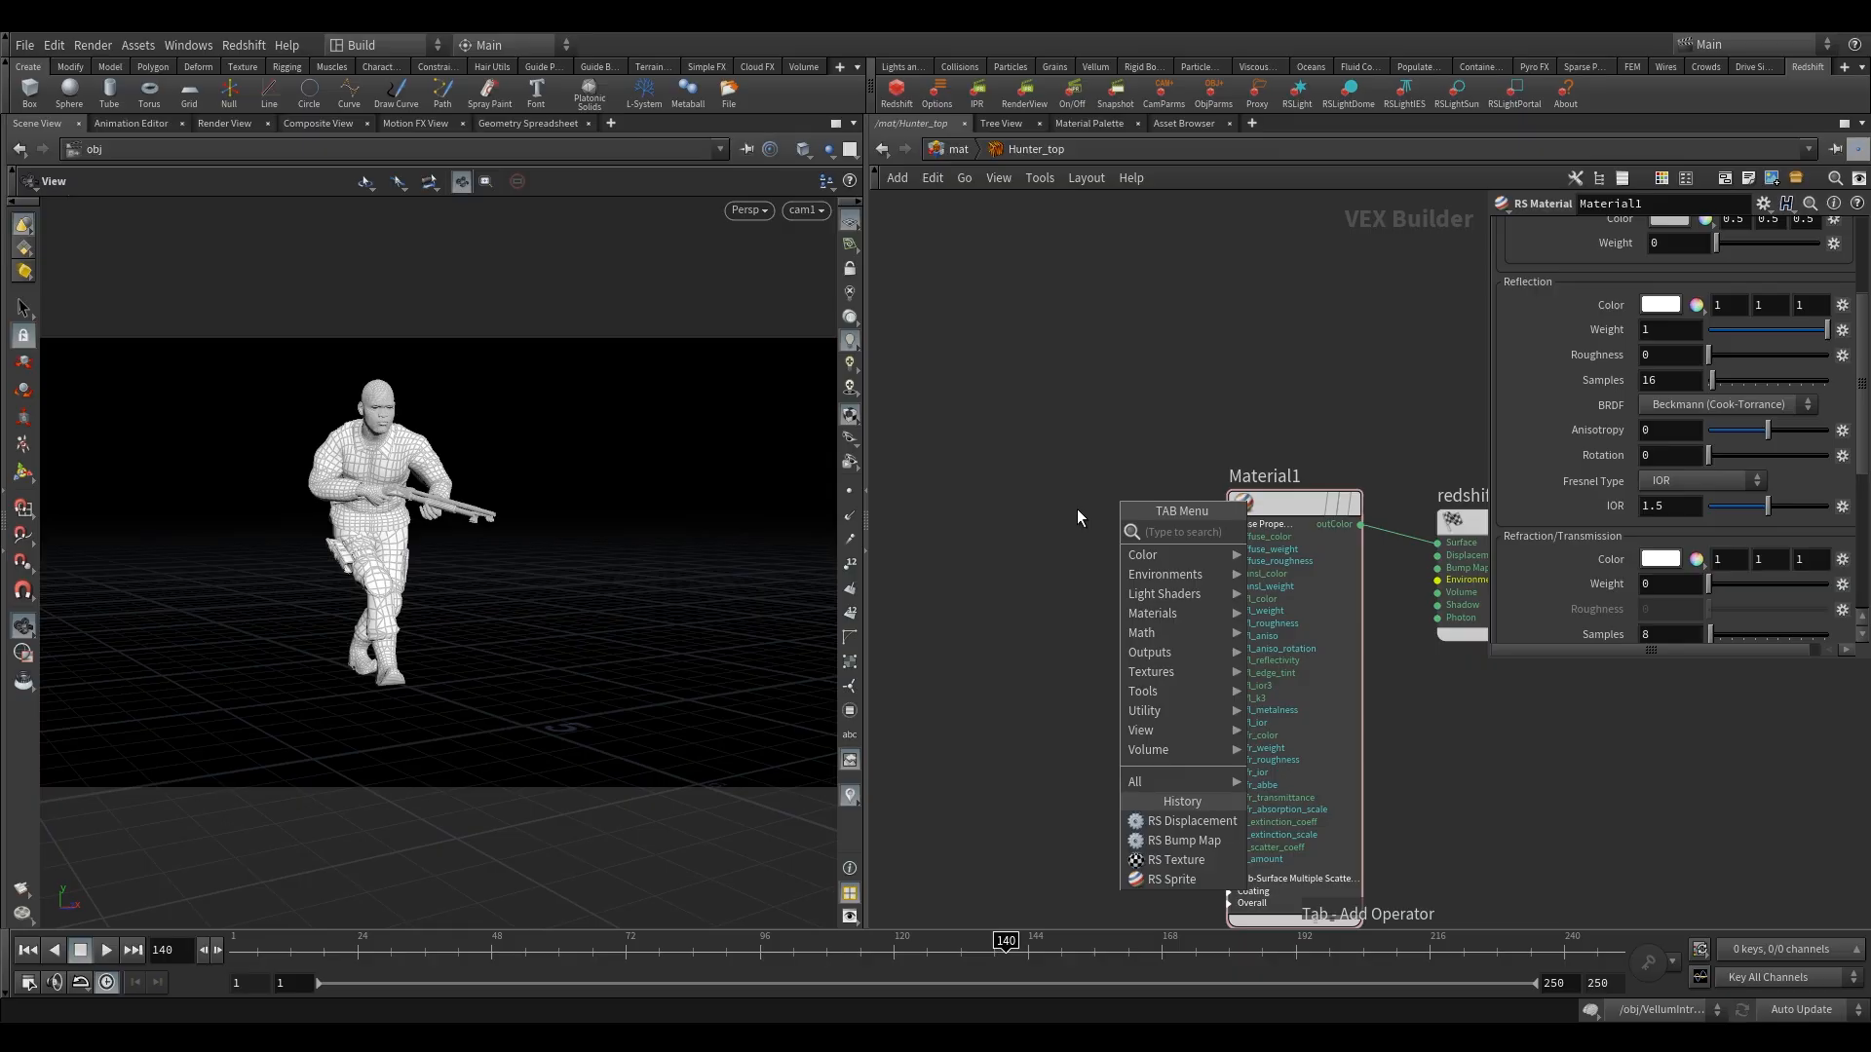
text(rs)
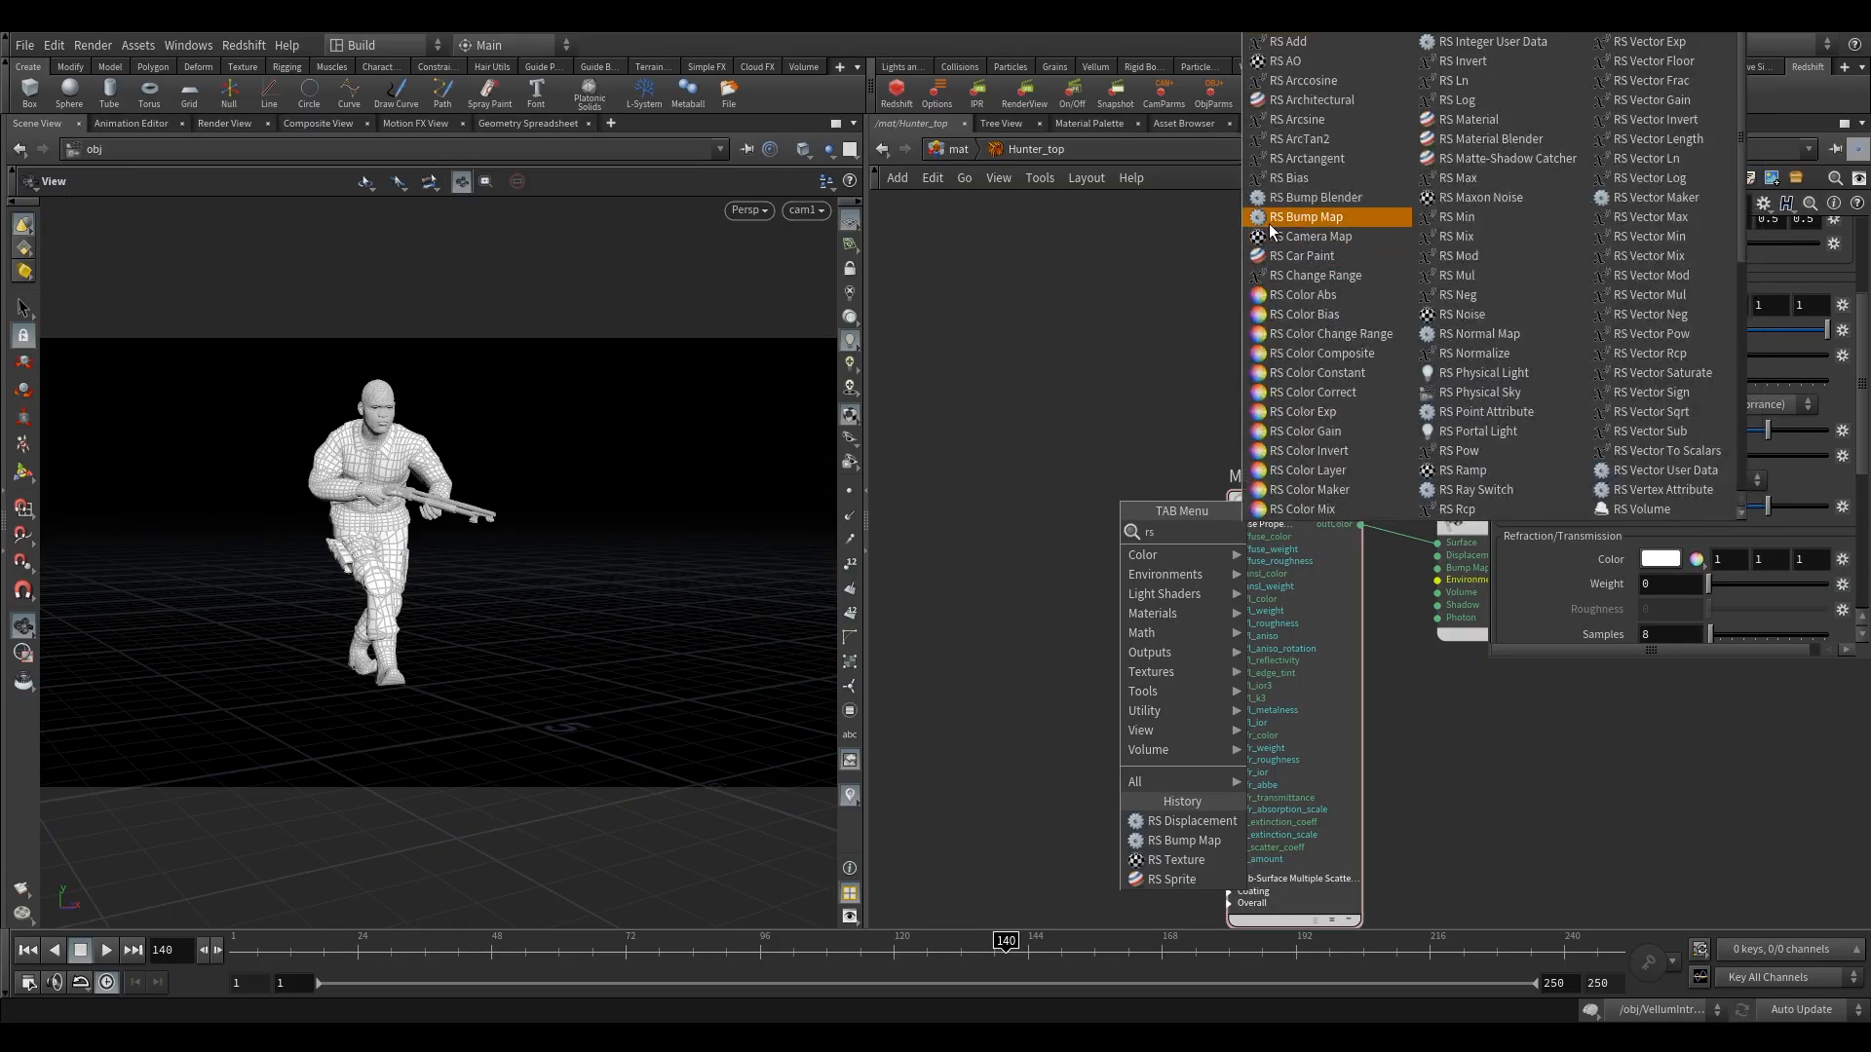
text(t)
click(1322, 569)
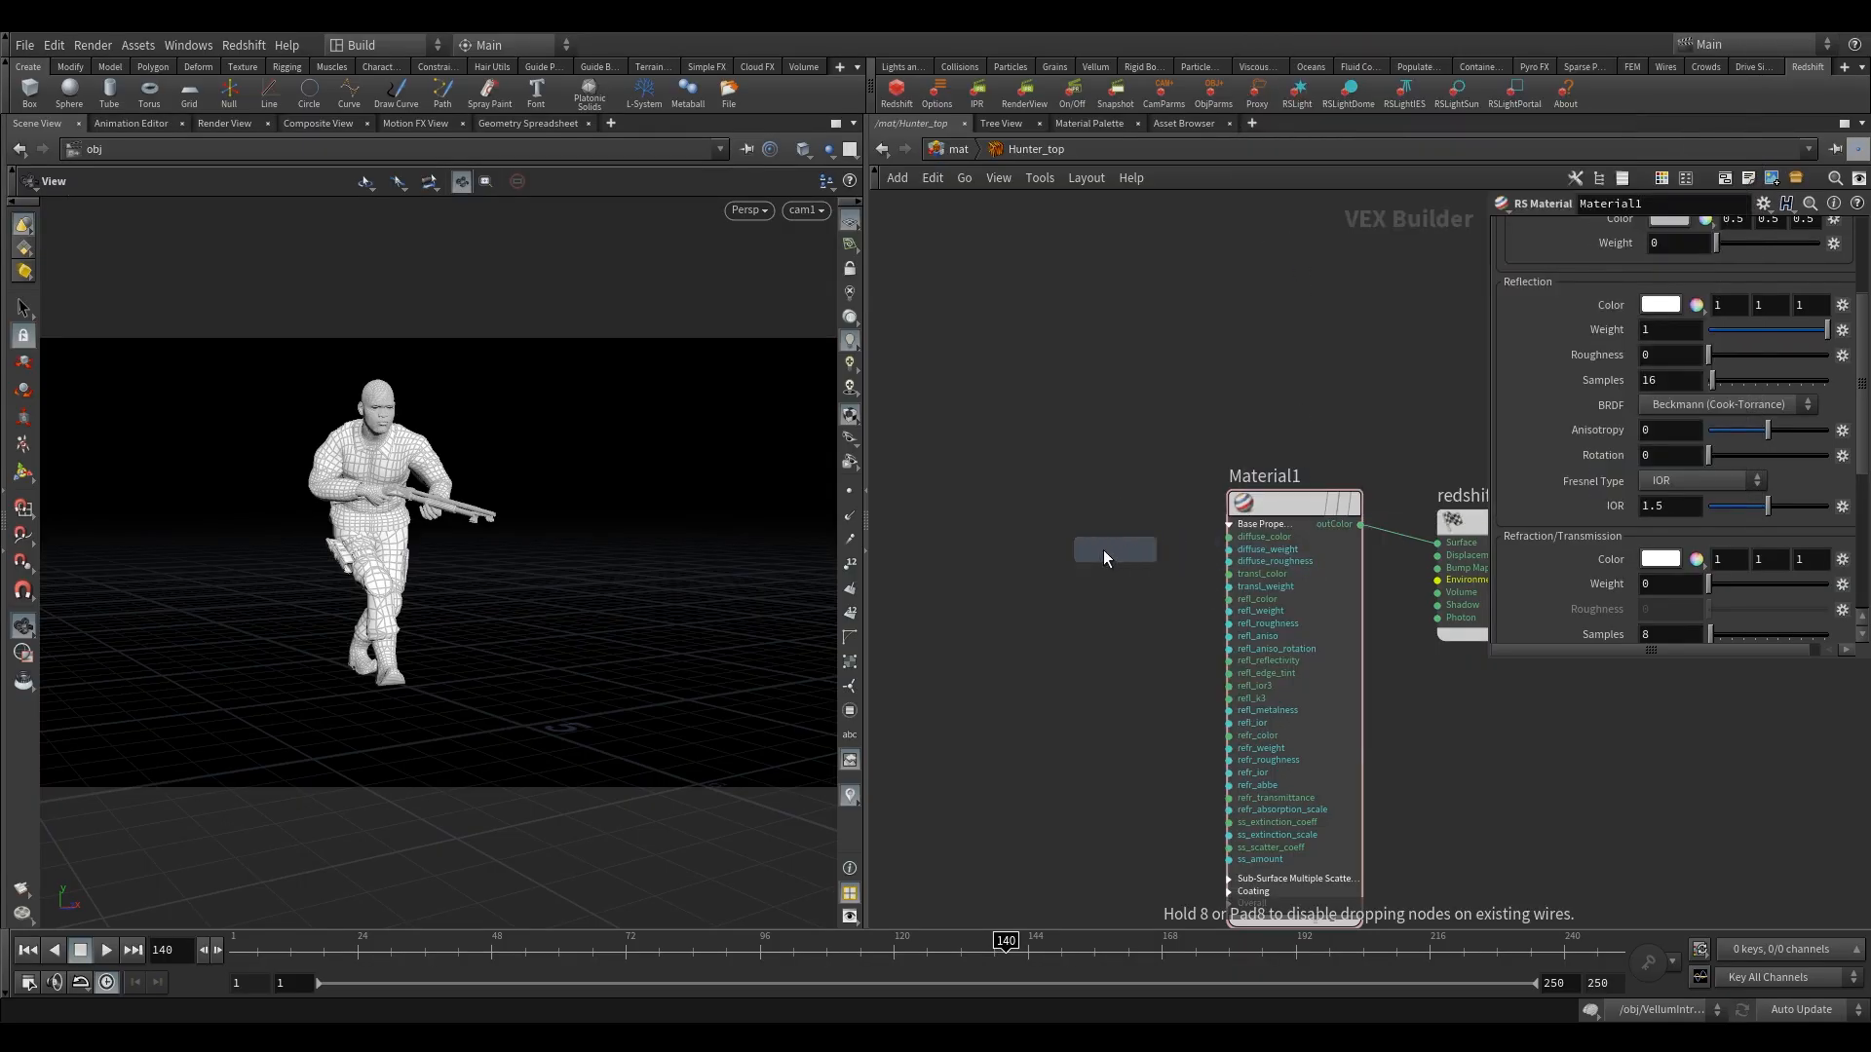
click(1017, 506)
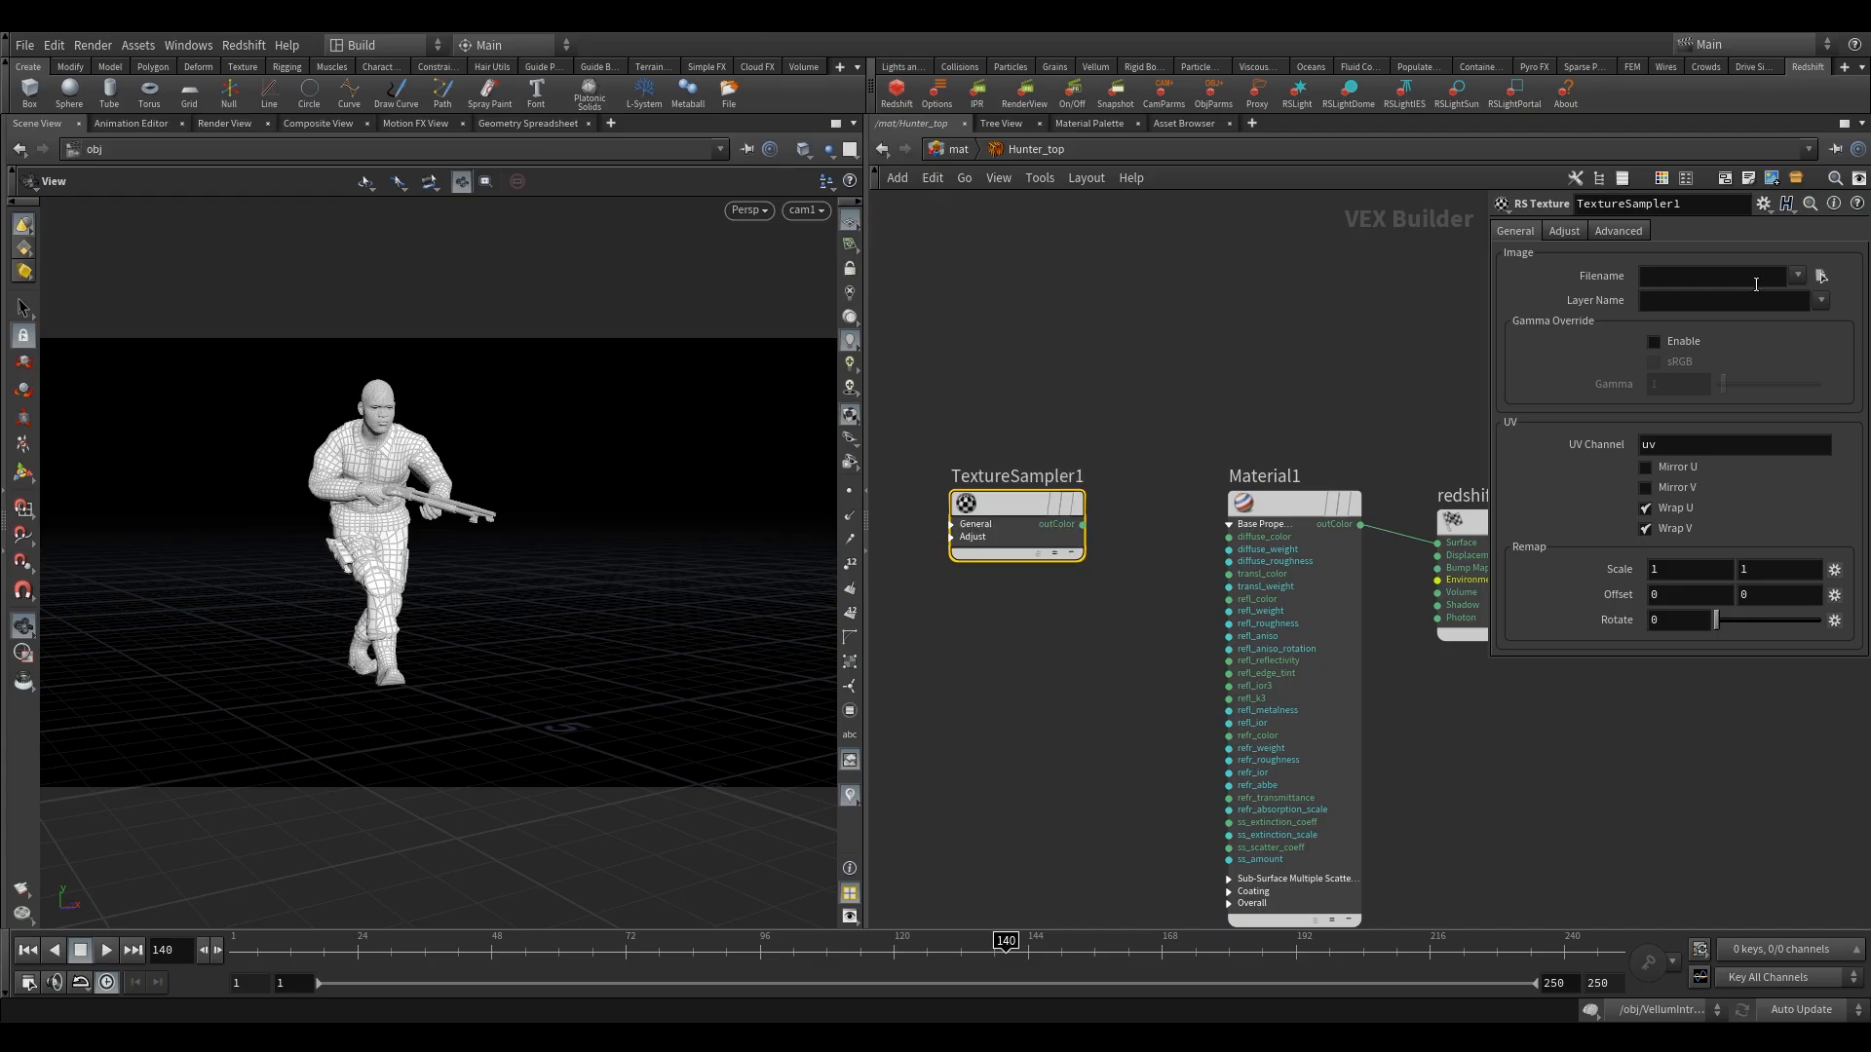
Load 01_Top_Diffuse.png into TextureSampler1 and connect its outColor to Material1's diffuse_color input.
click(1822, 276)
scroll(1111, 370, down, 5)
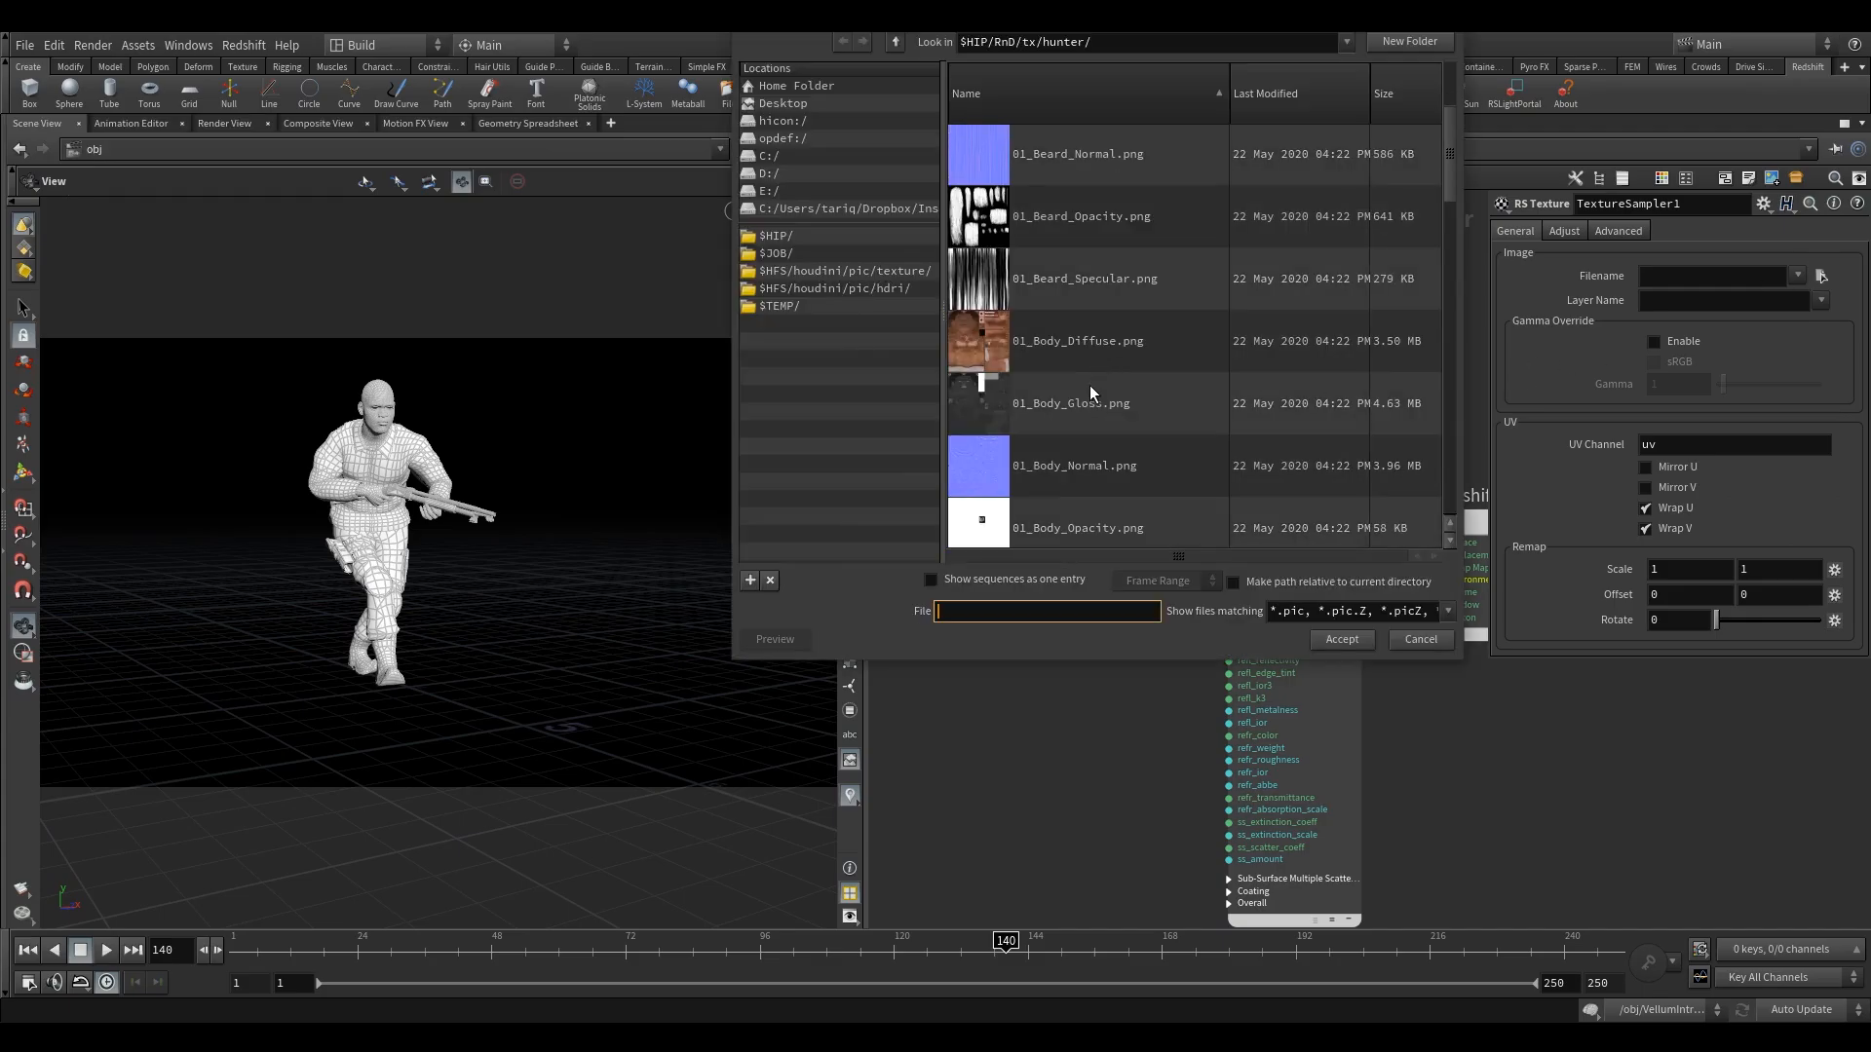
scroll(1121, 387, down, 10)
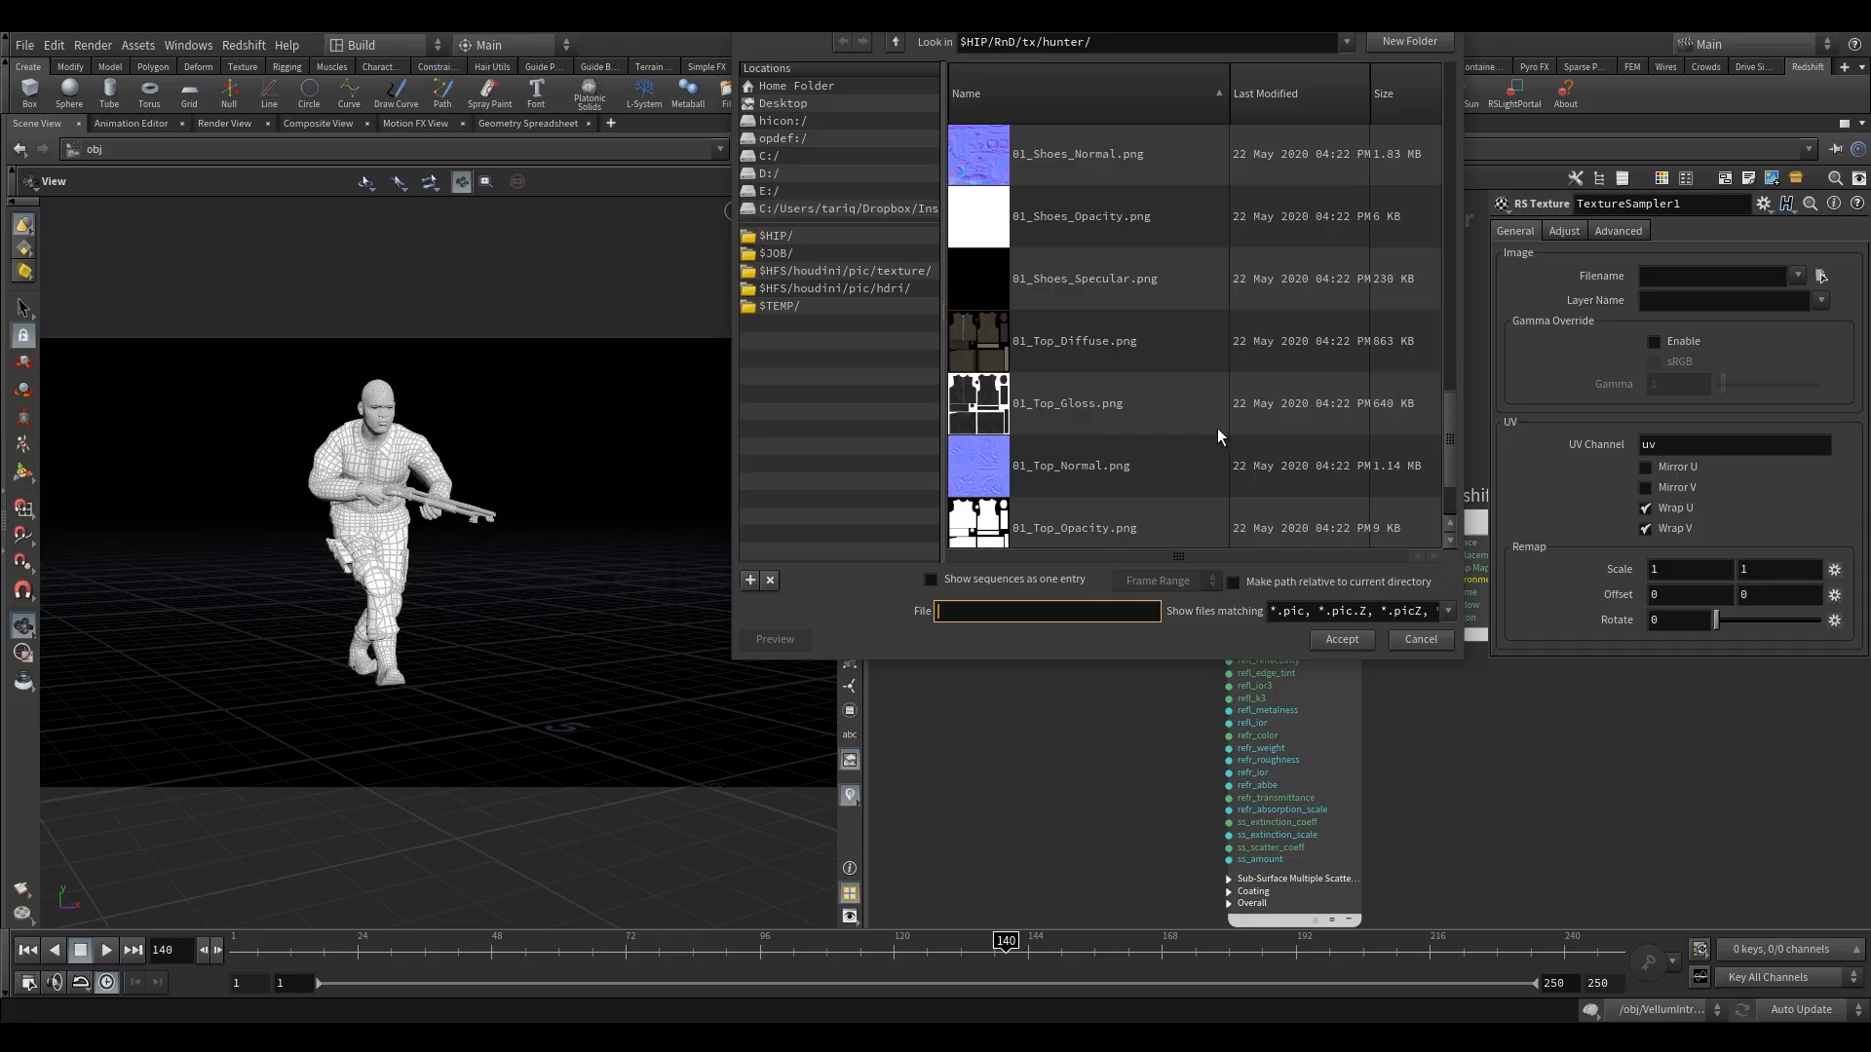
click(1103, 353)
click(1355, 641)
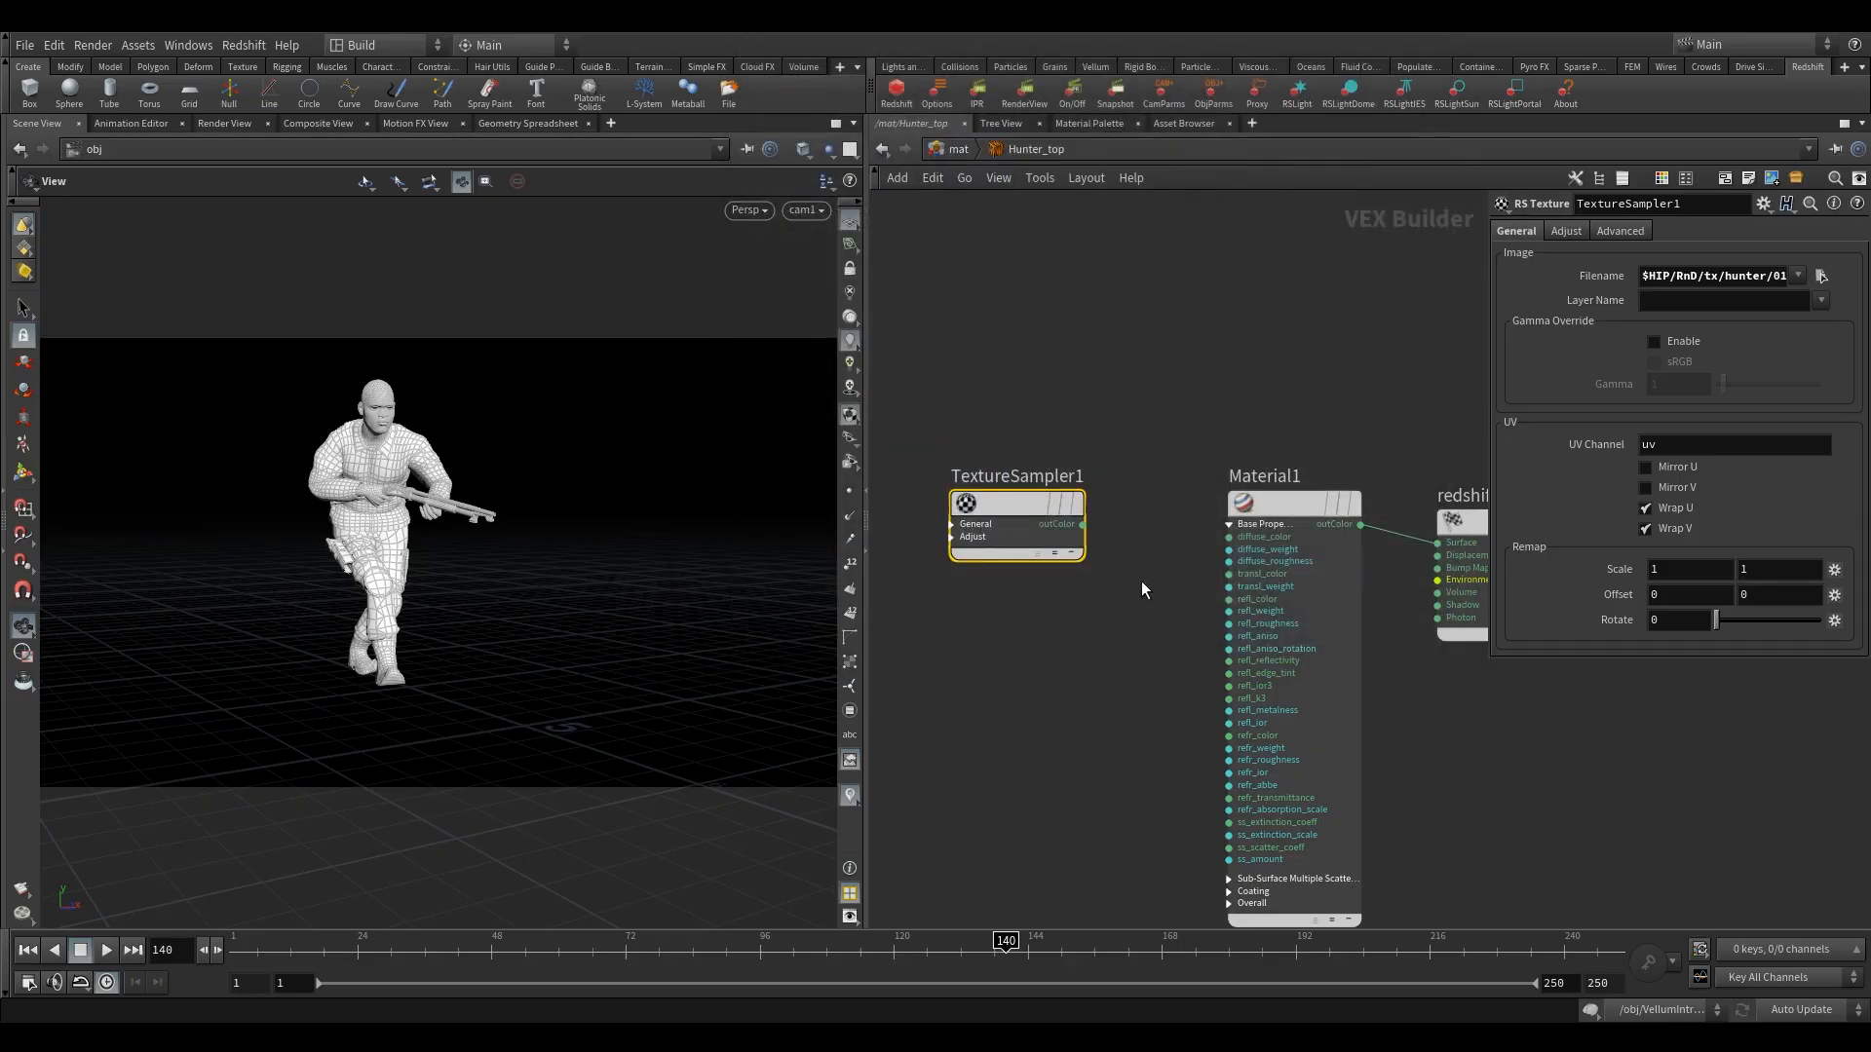
drag(1087, 524, 1228, 537)
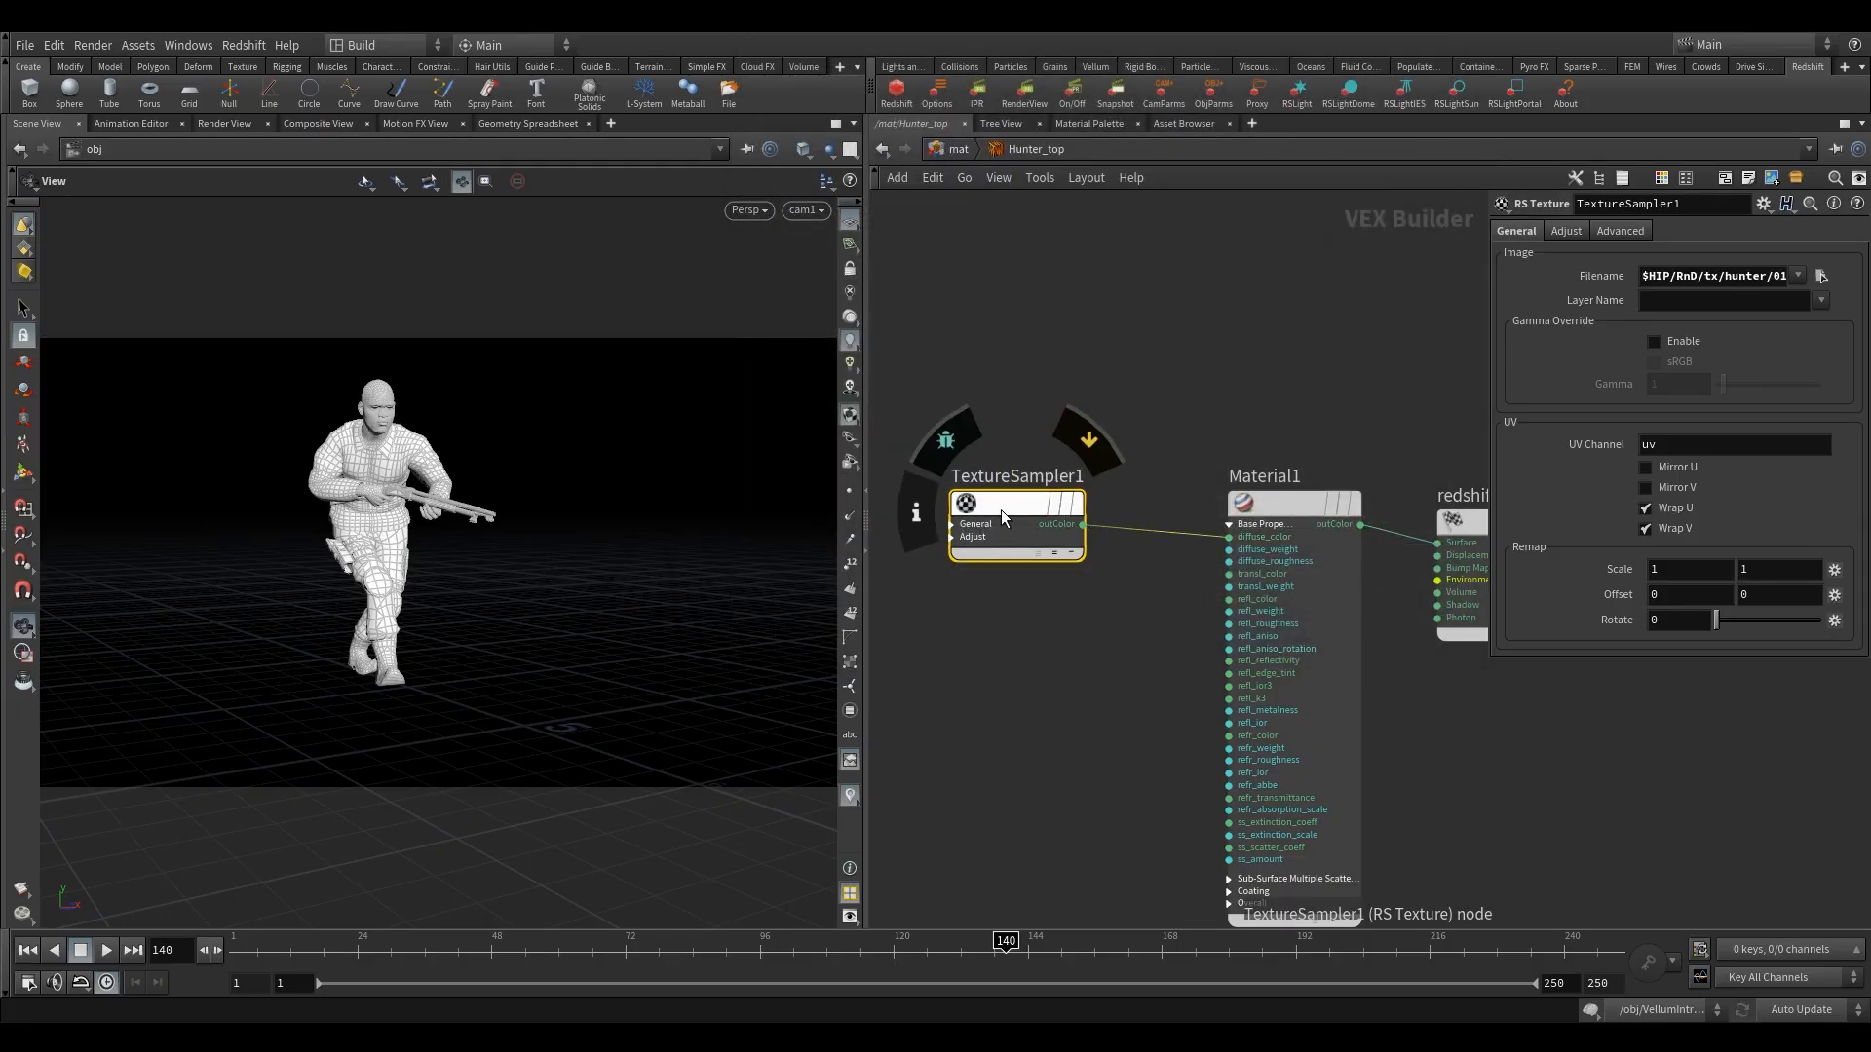
Load 01_Top_Specular.png into a copy of TextureSampler1 placed below it and connect the copy's outColor to Material1's refl_weight input.
alt+drag(1002, 510, 998, 670)
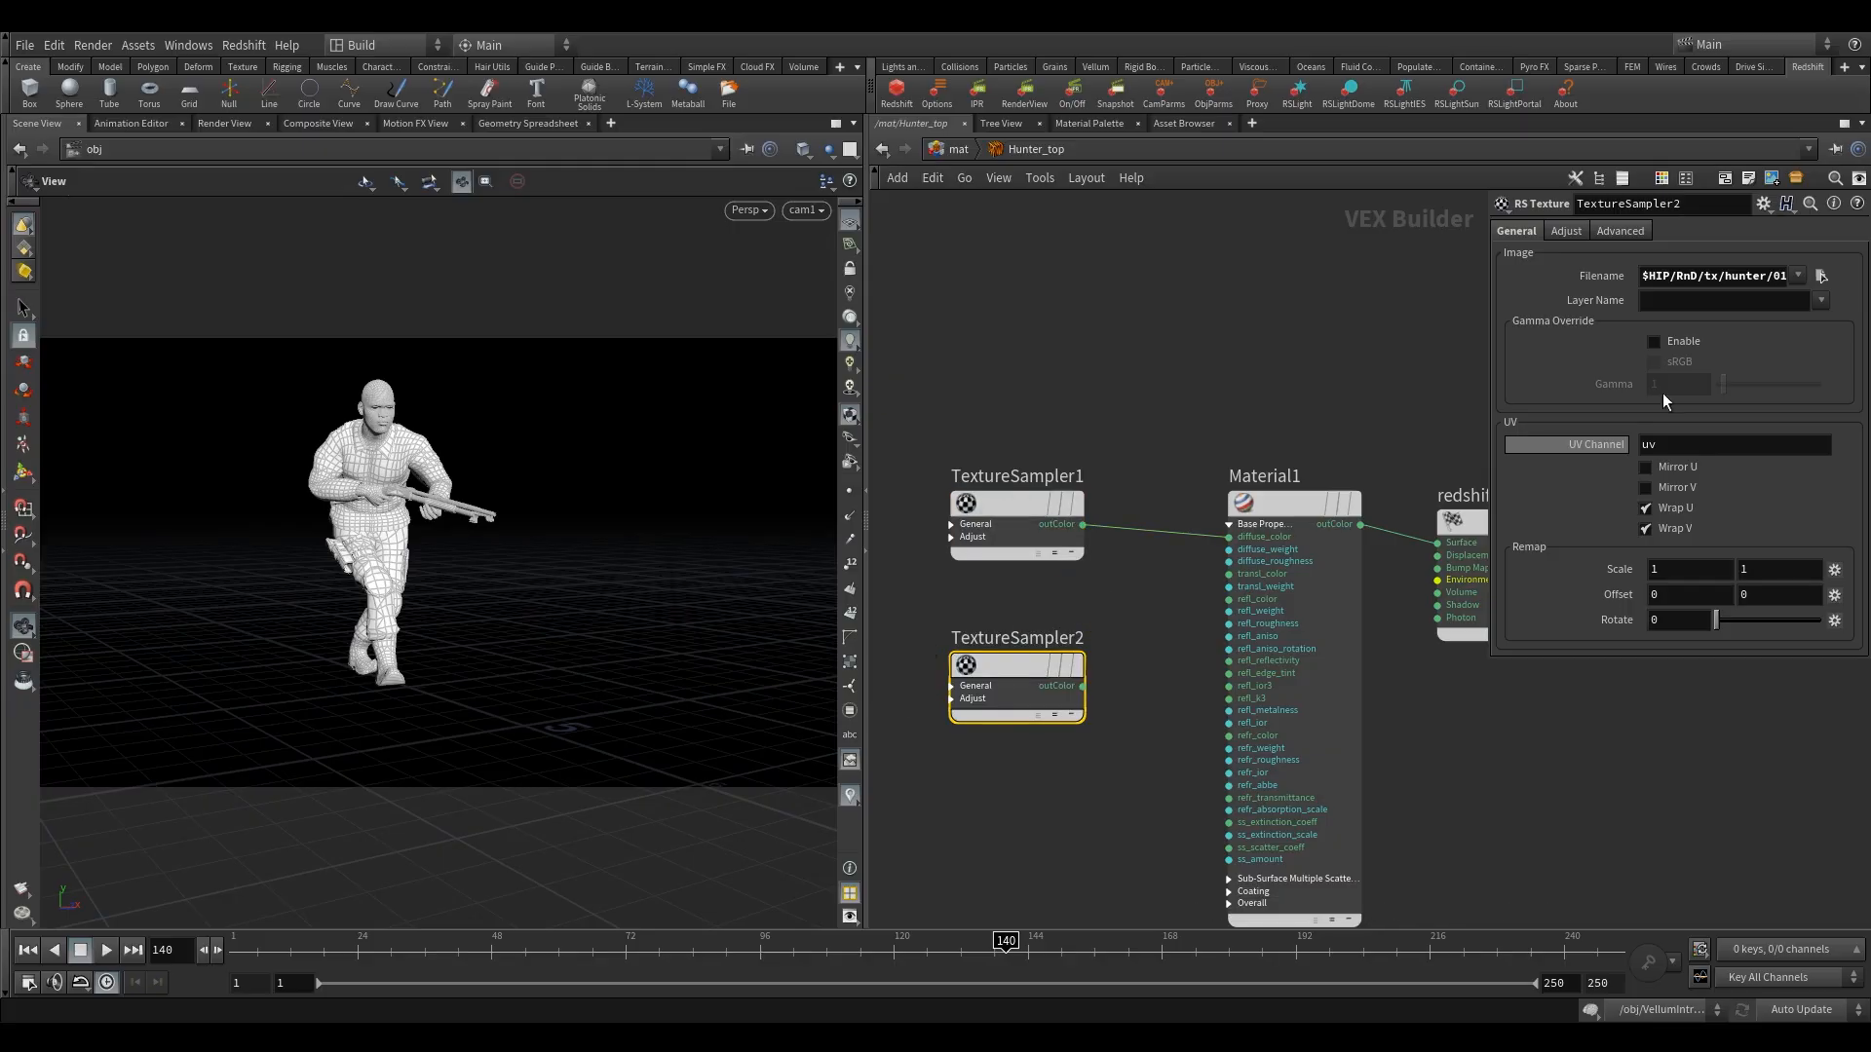
click(1820, 276)
scroll(1062, 376, up, 5)
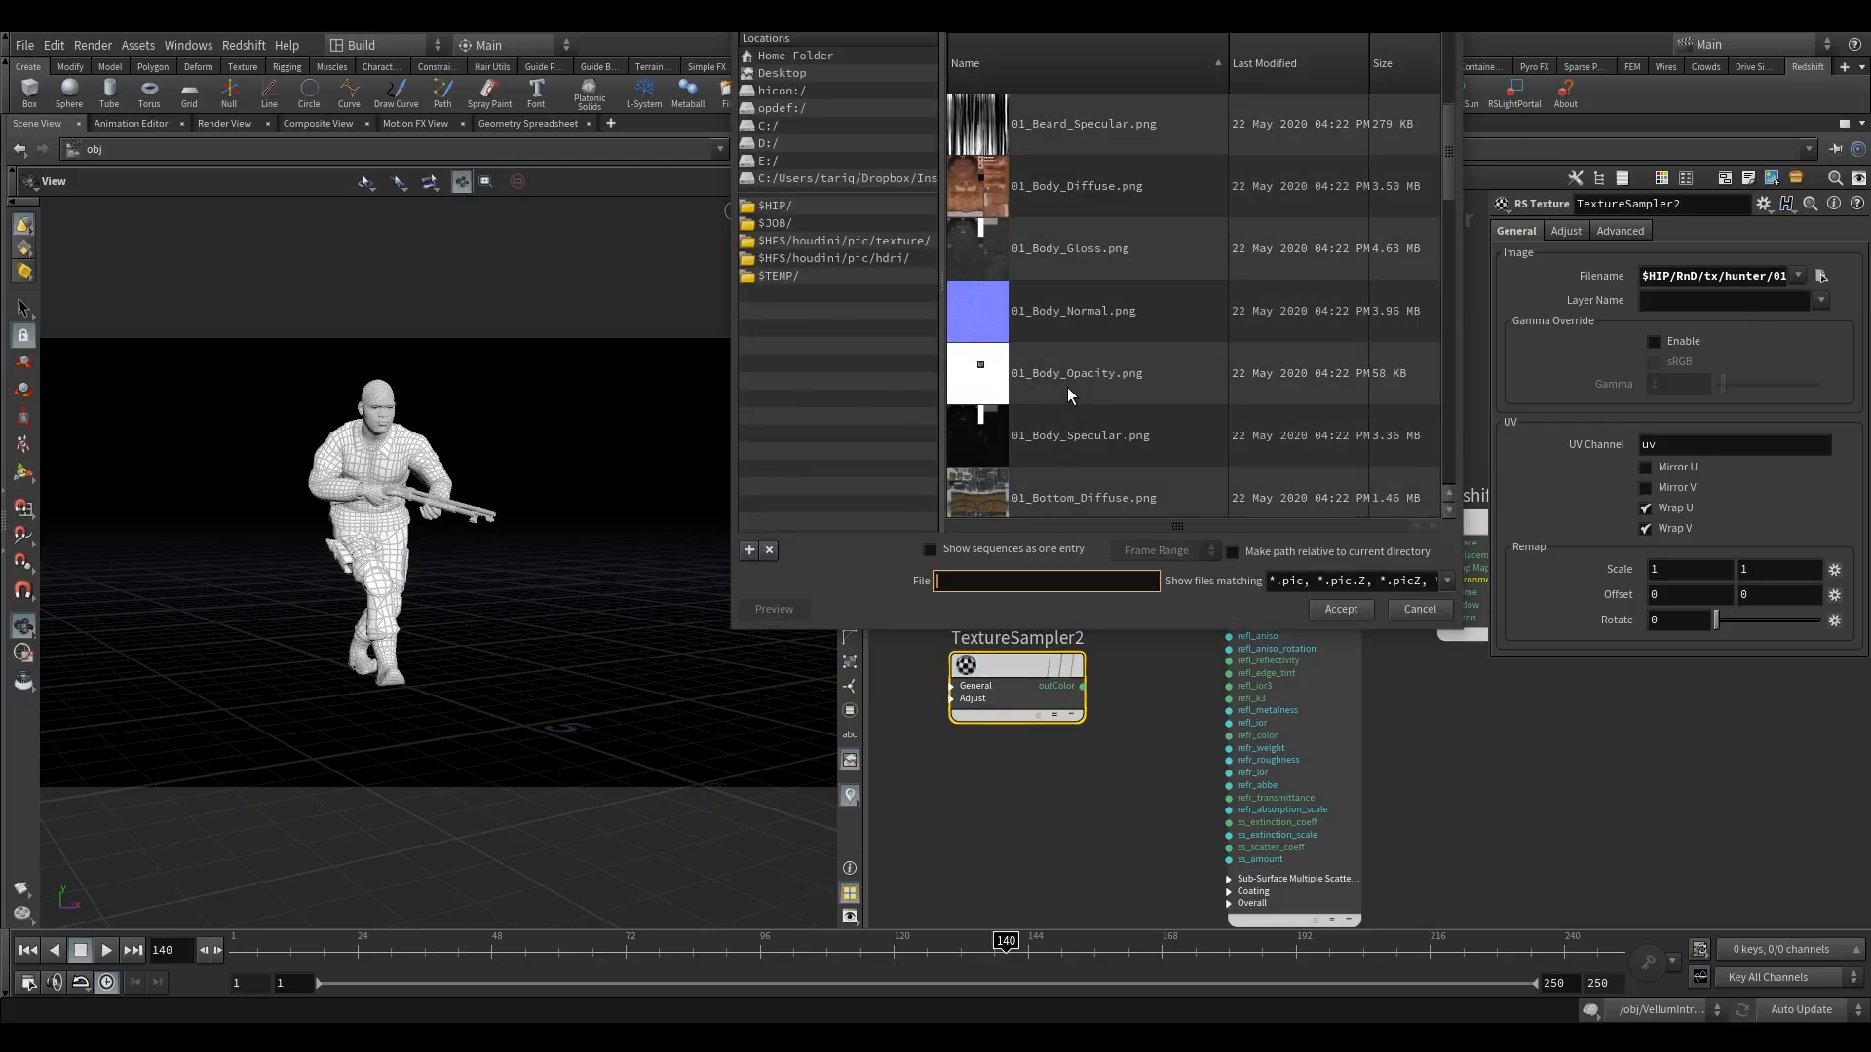
scroll(1079, 400, down, 5)
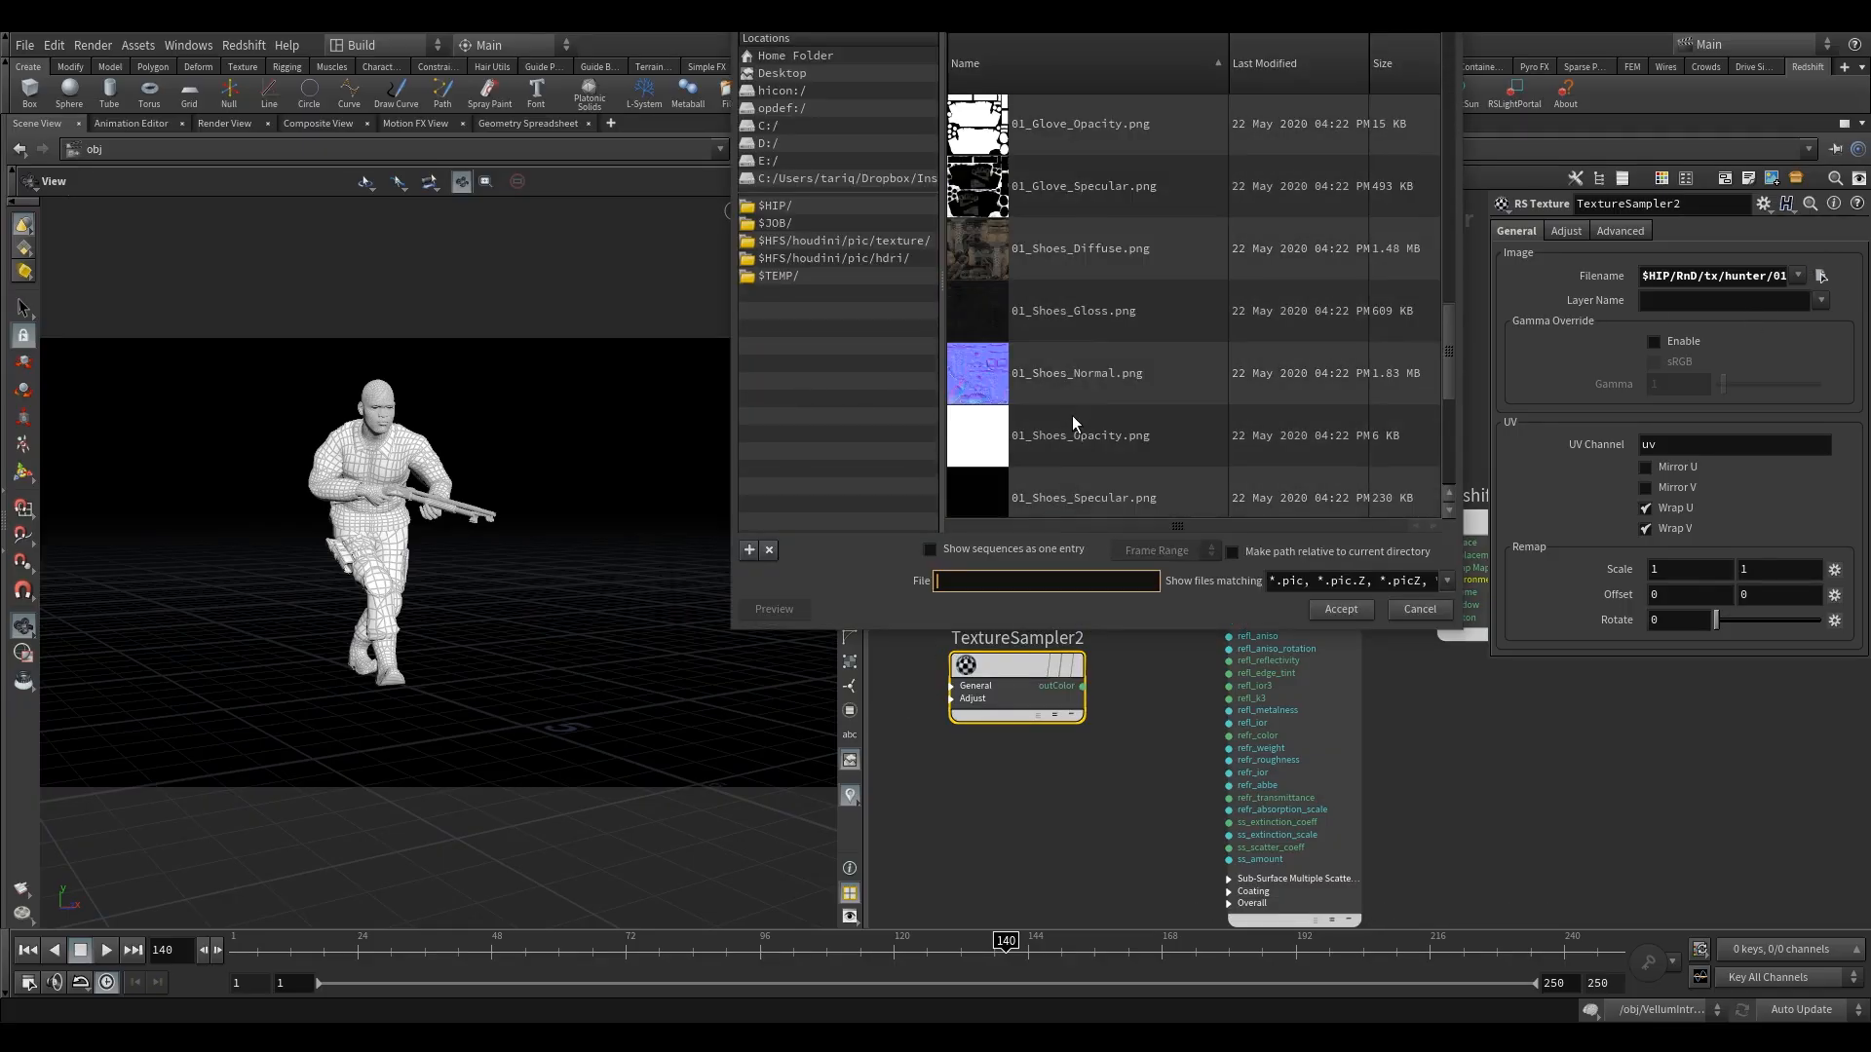
scroll(1072, 415, down, 1)
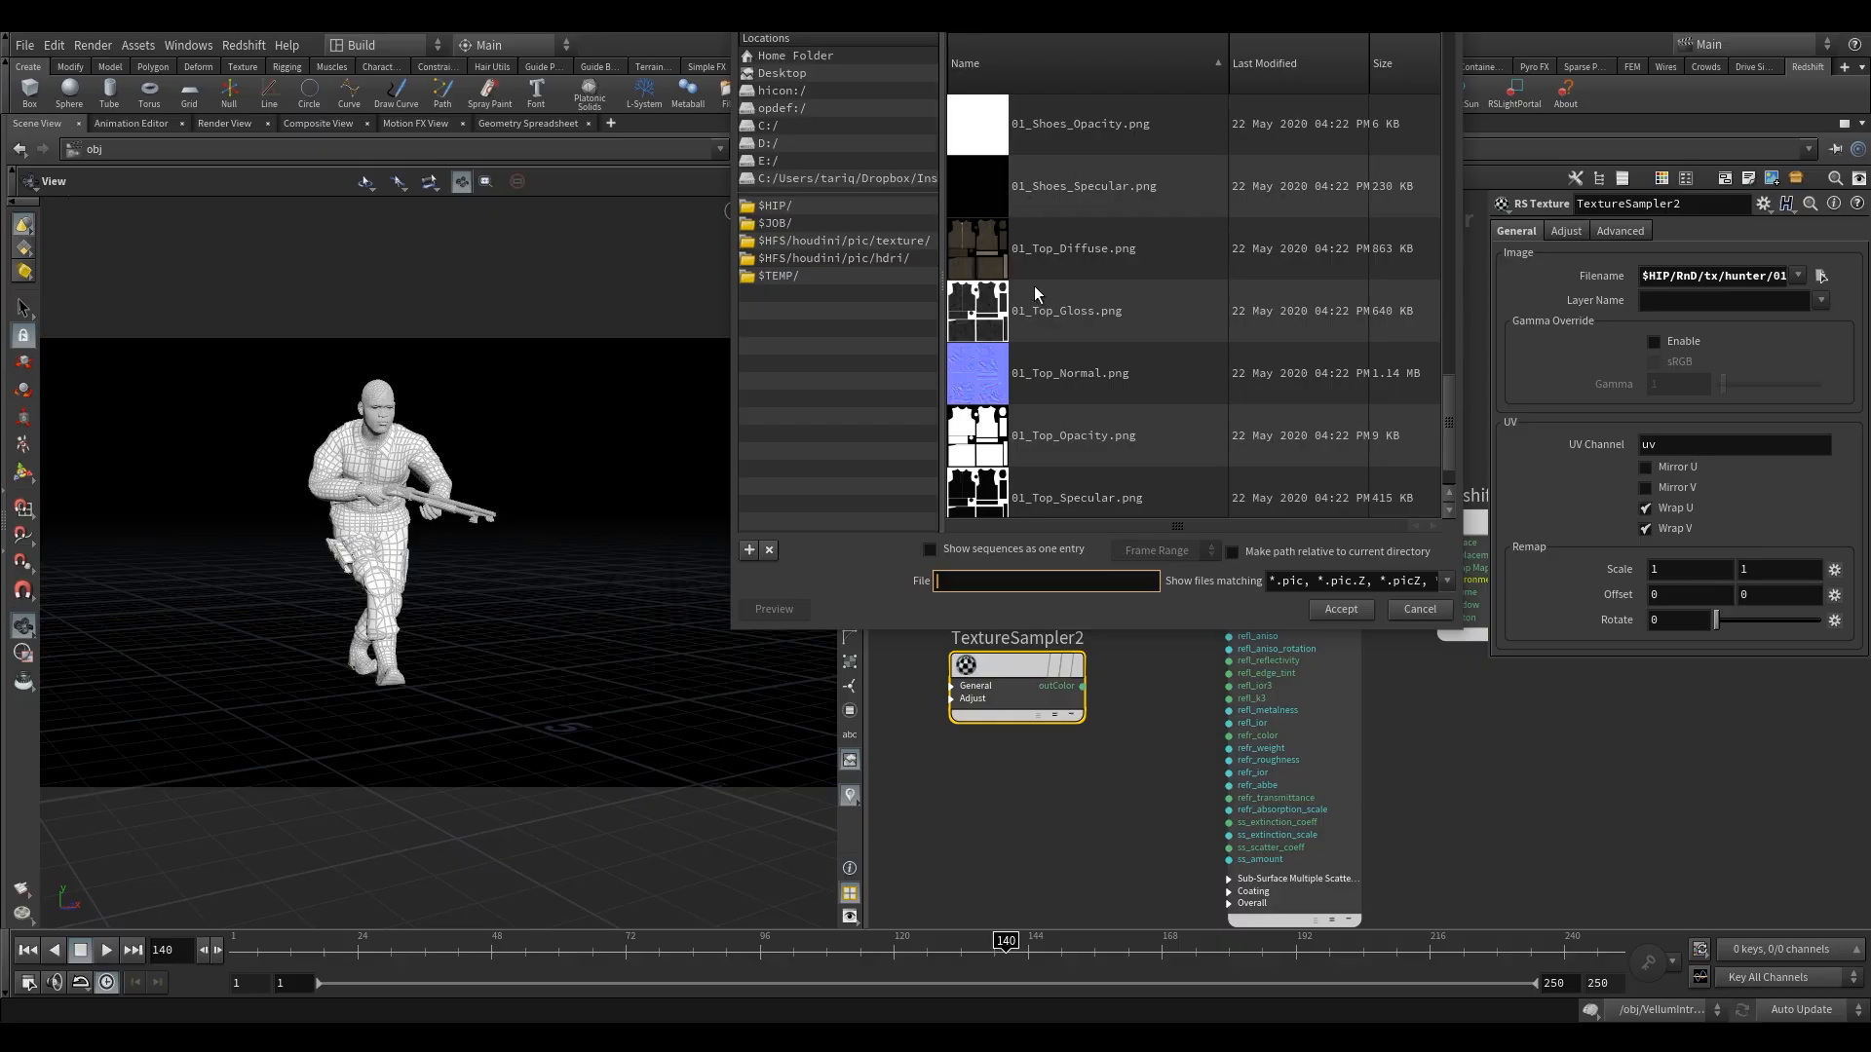
scroll(1072, 381, down, 1)
scroll(1085, 384, up, 2)
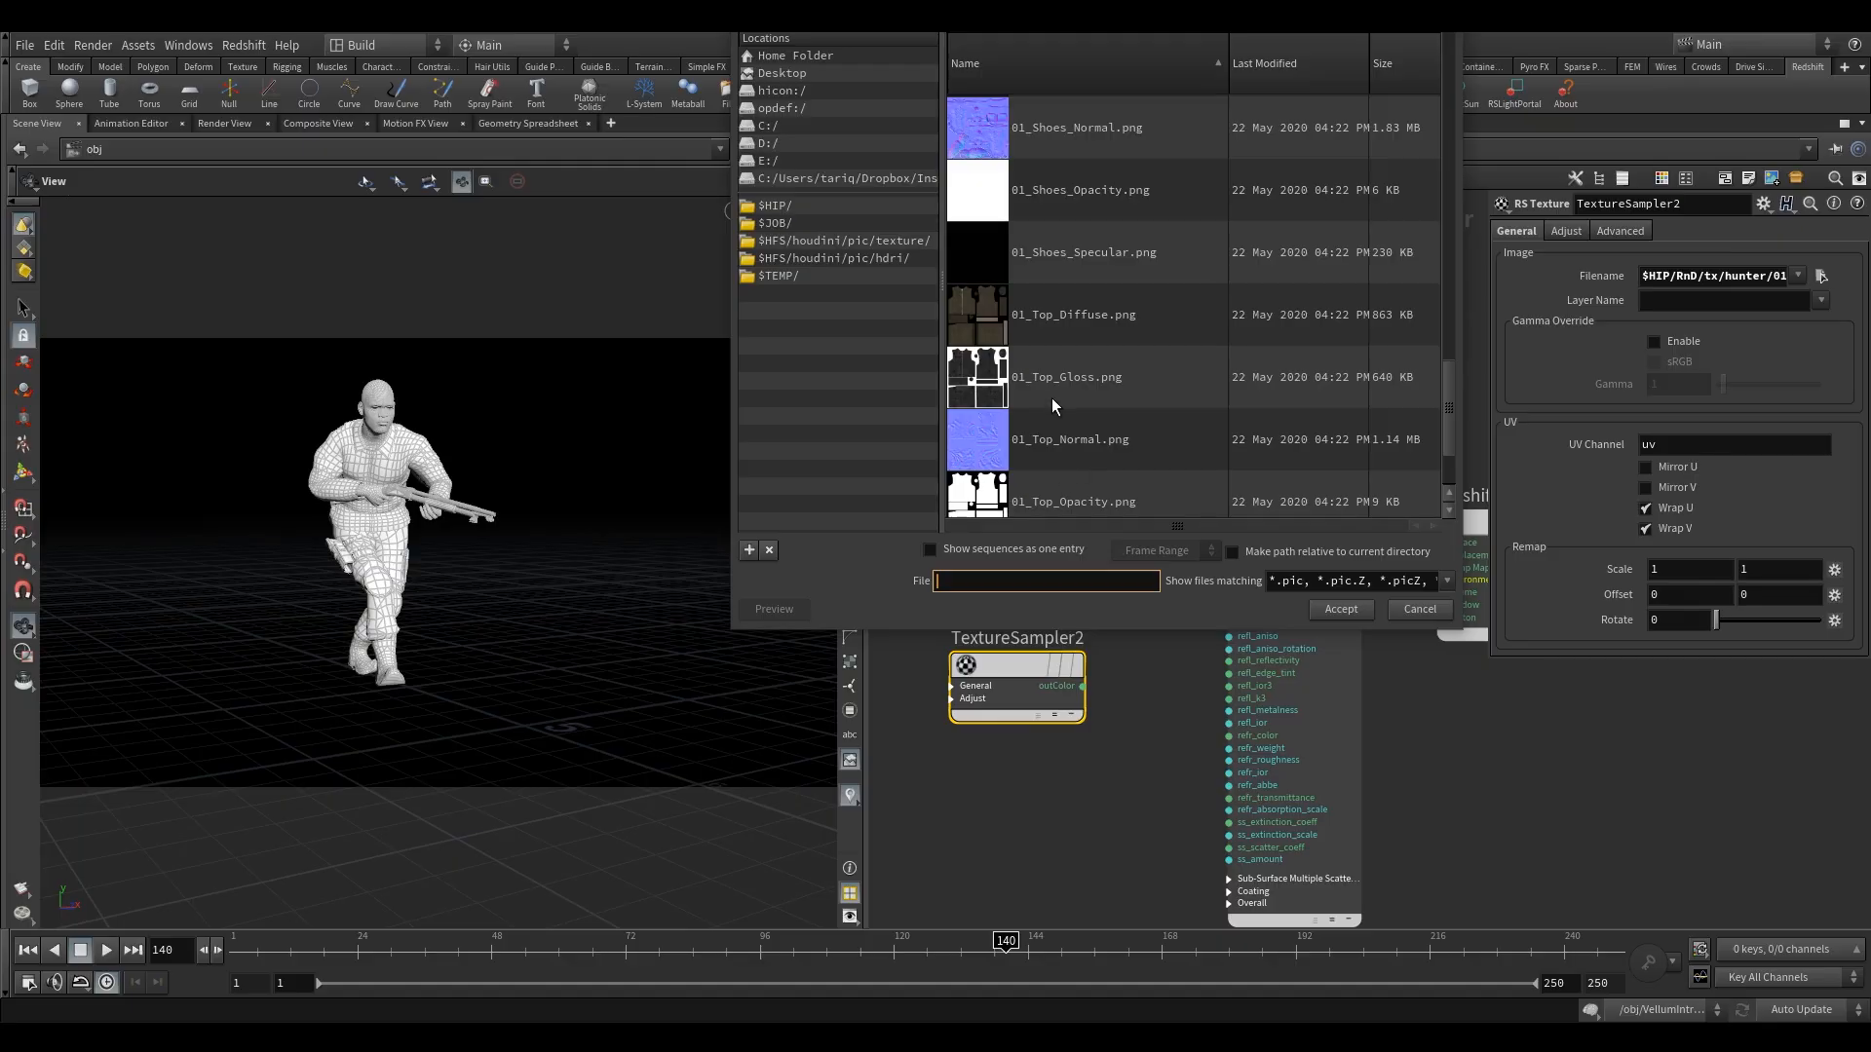
scroll(1067, 417, down, 1)
click(1093, 505)
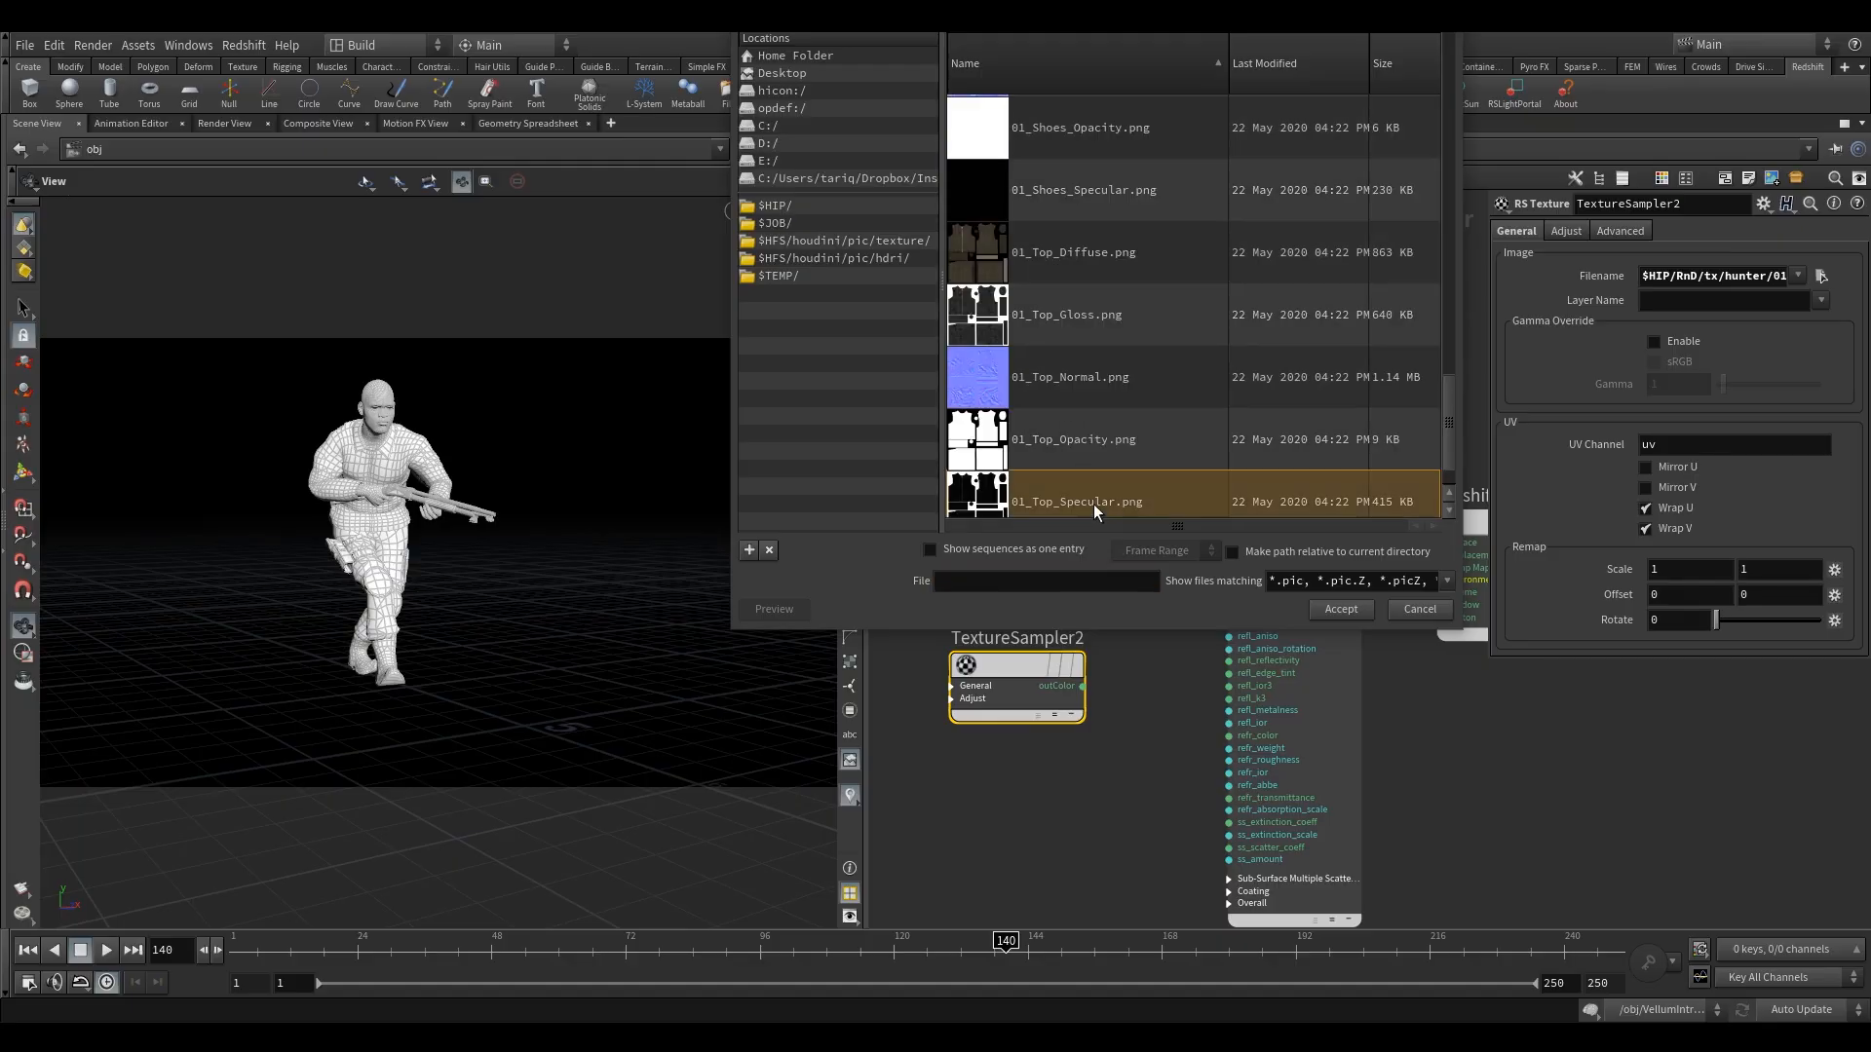
click(1329, 610)
click(1083, 687)
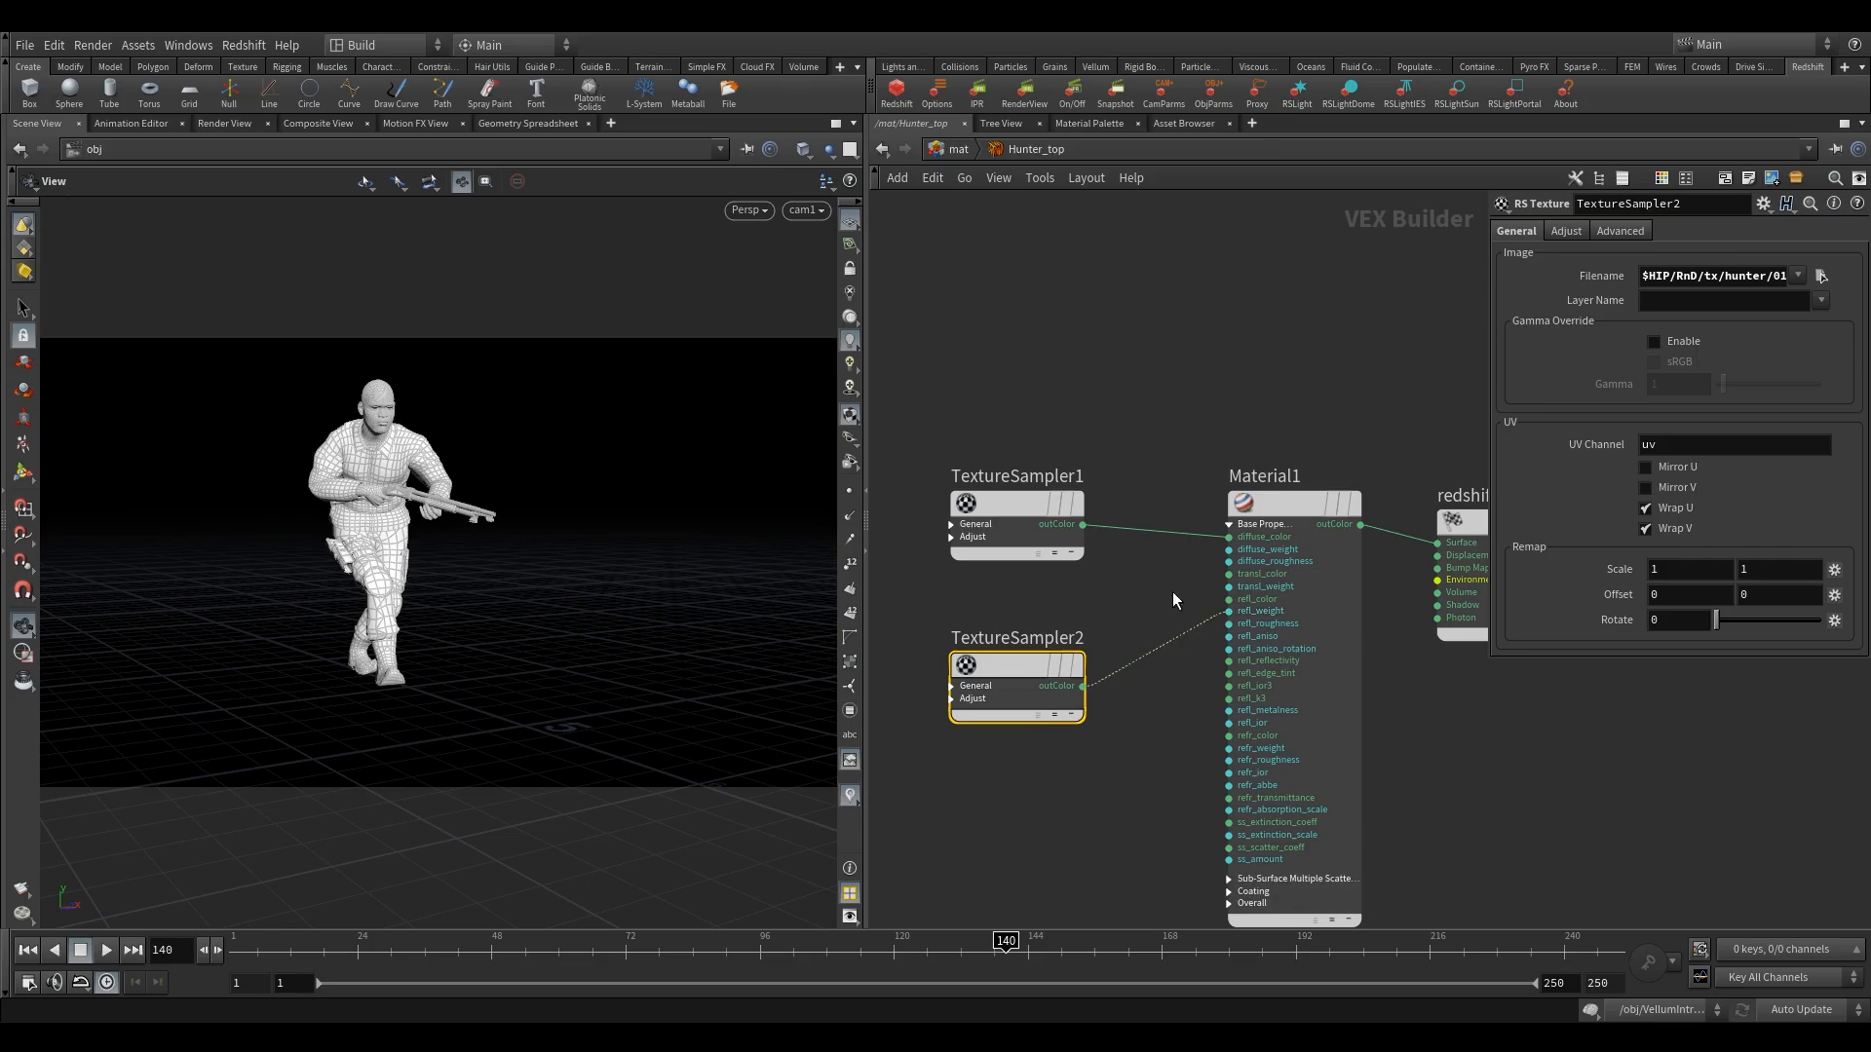
Duplicate TextureSampler2 below itself and load 01_Top_Normal.png into the copy.
middle_drag(1168, 592, 1182, 503)
alt+drag(1002, 579, 1004, 768)
click(1820, 275)
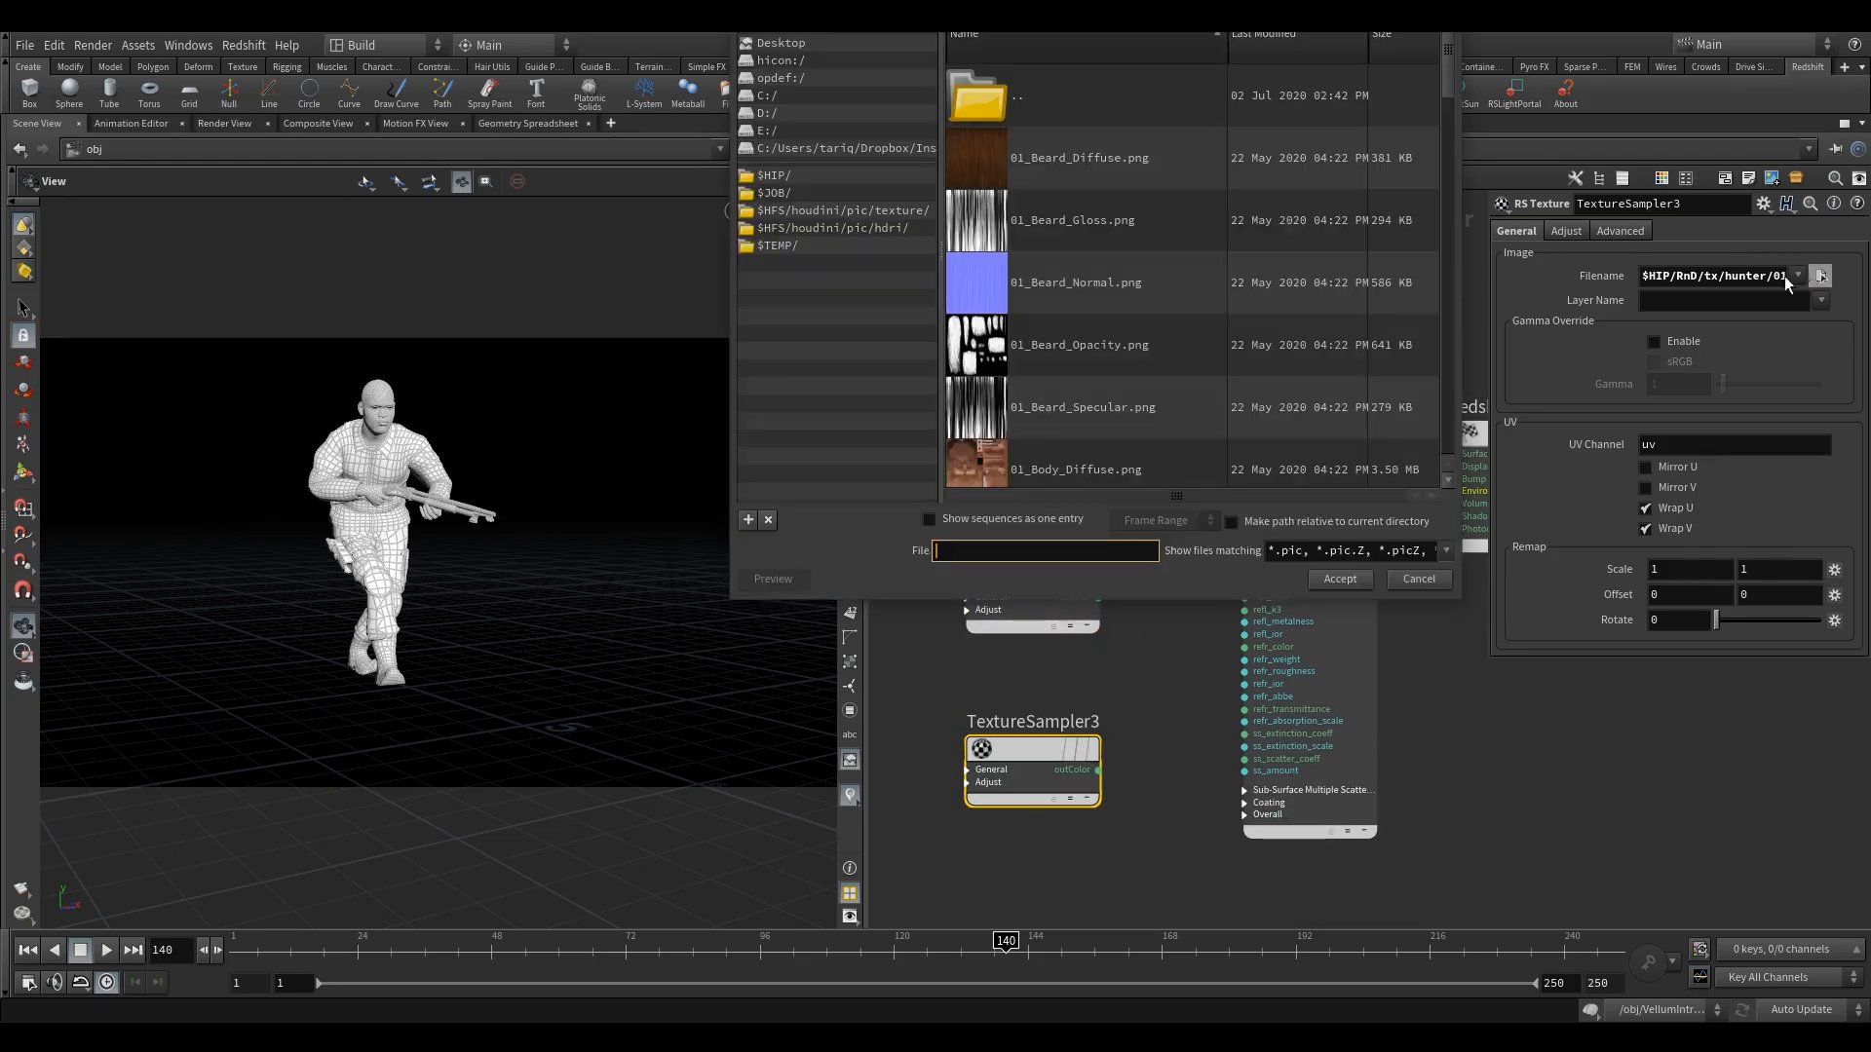
scroll(1077, 360, down, 10)
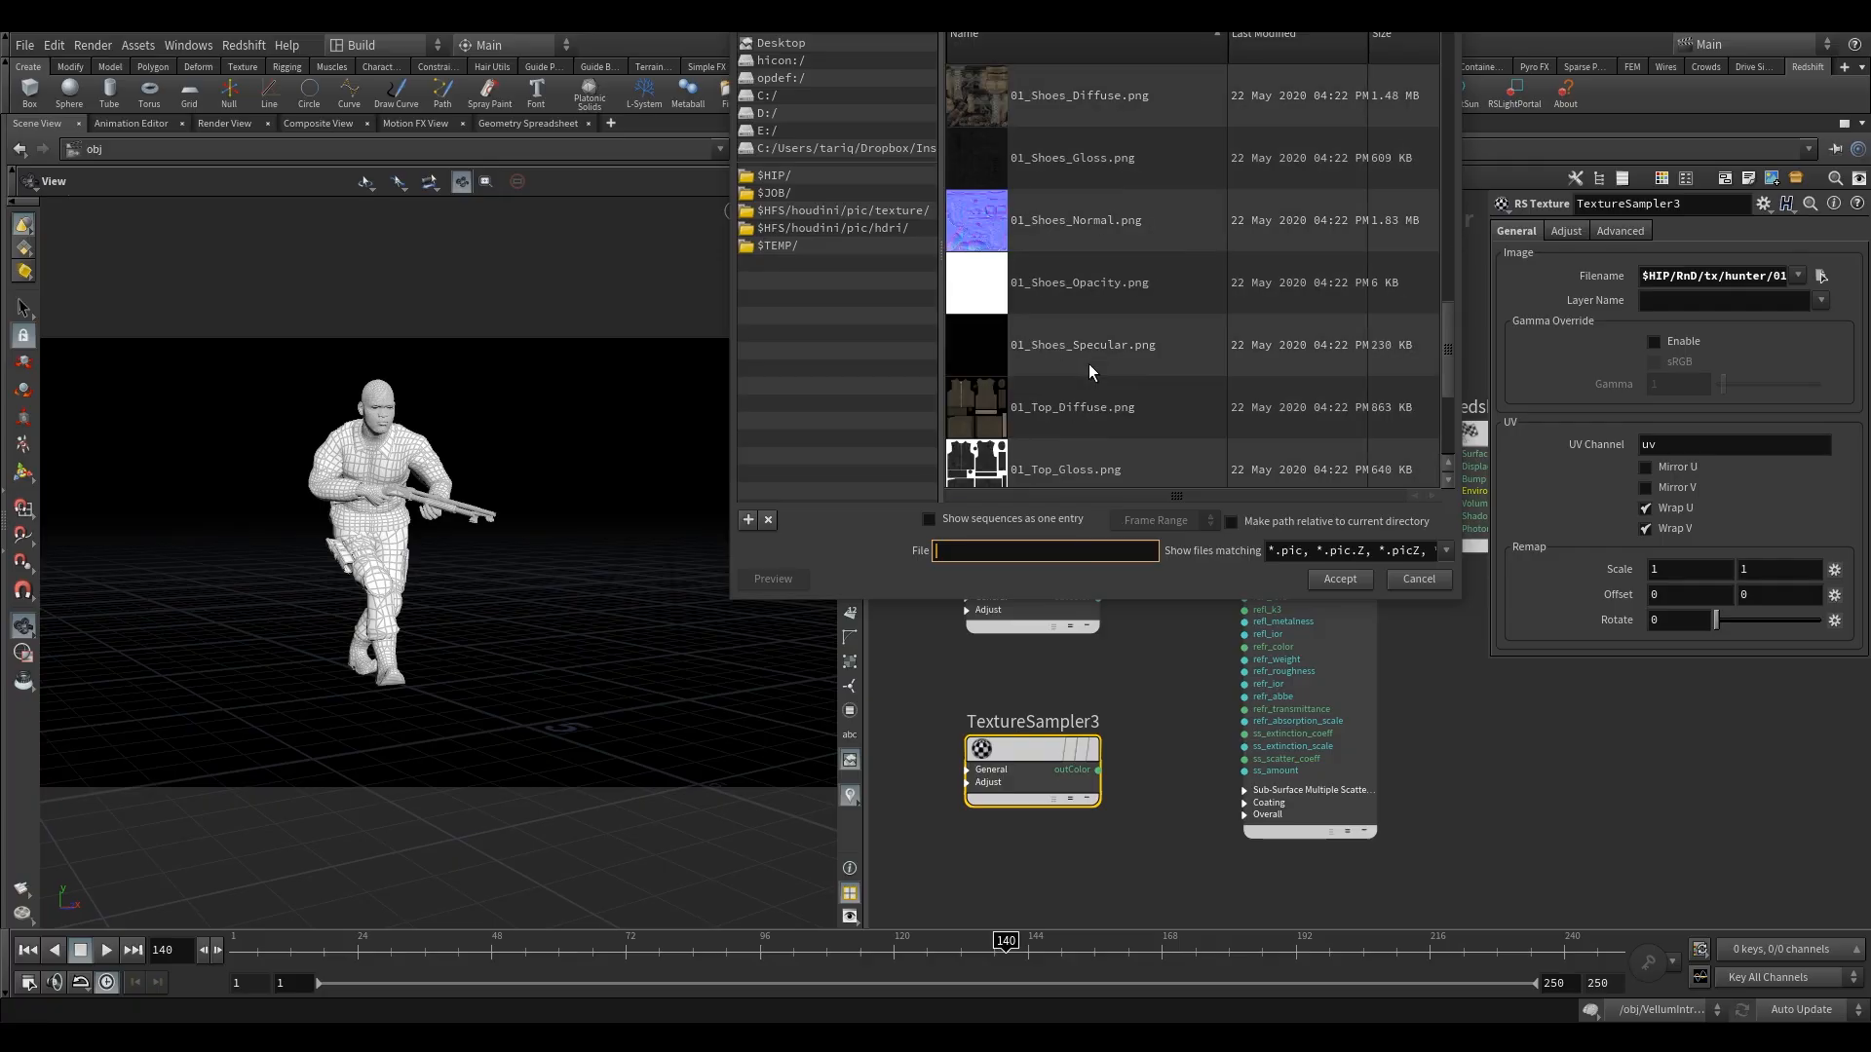
scroll(1068, 289, down, 3)
click(1060, 293)
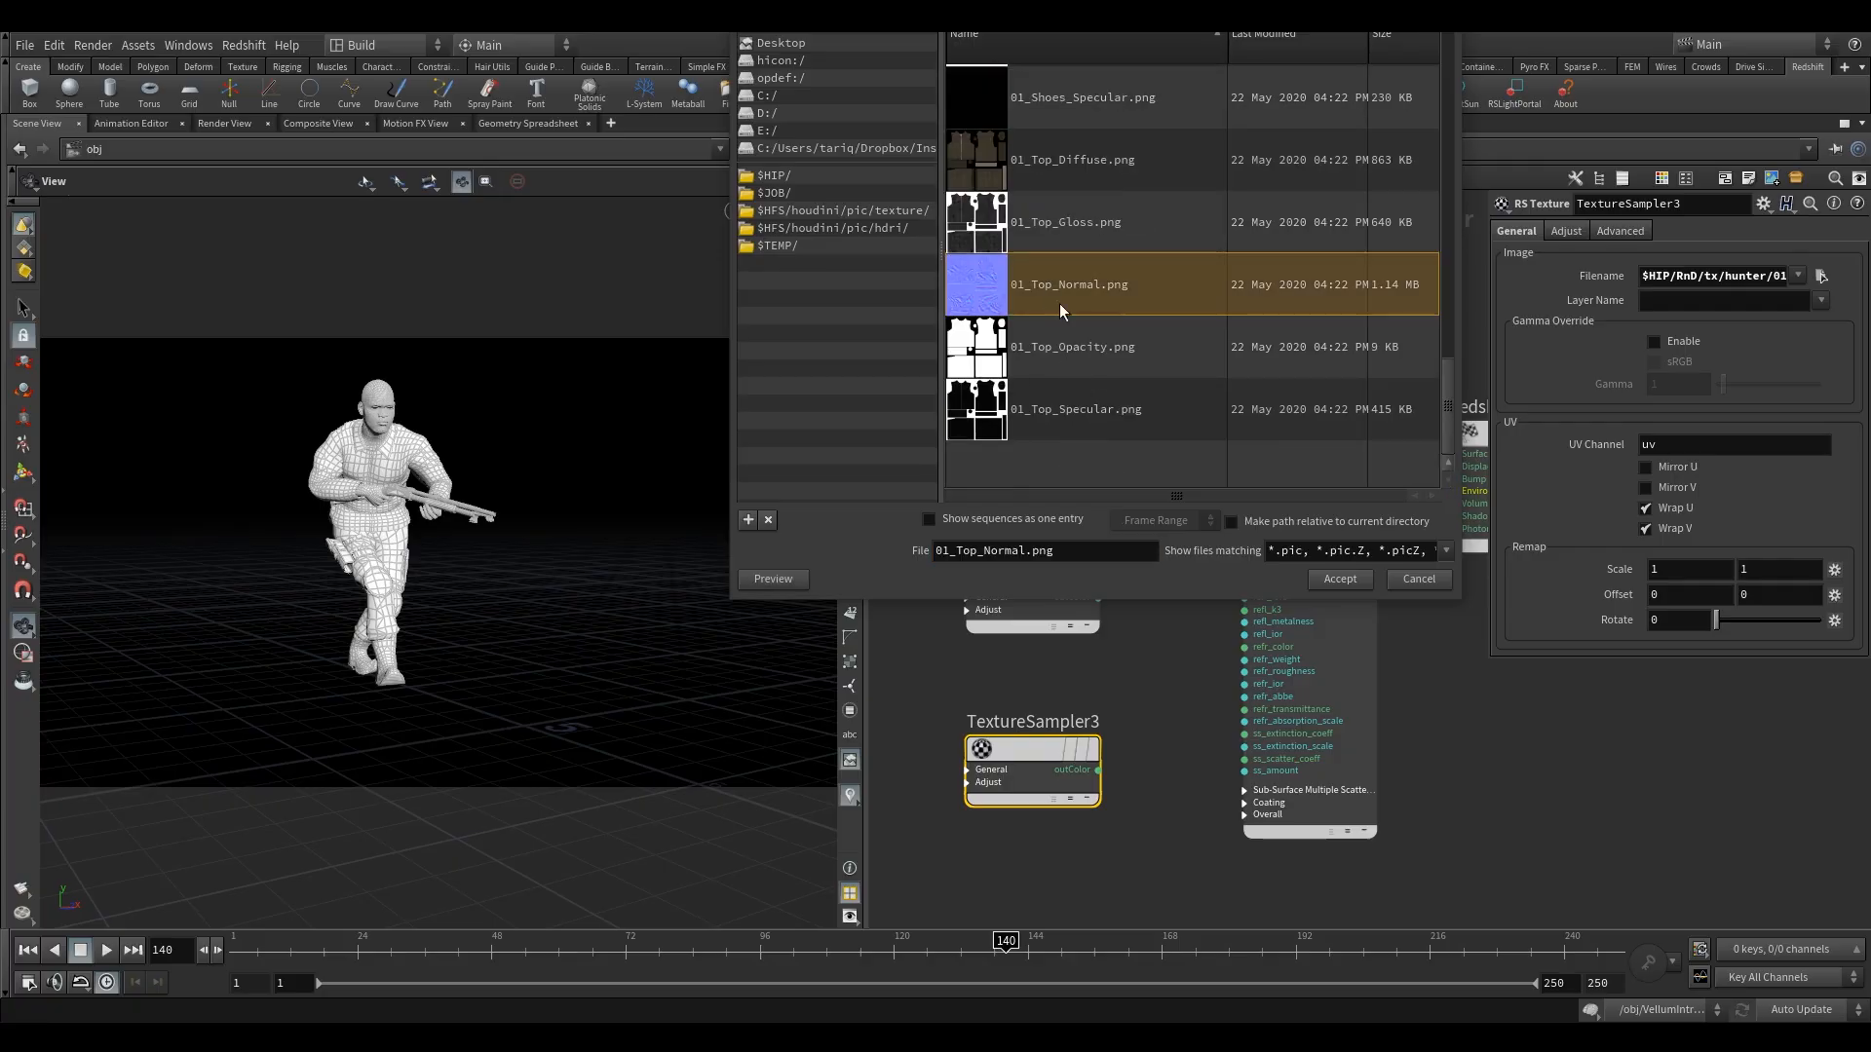
click(1342, 580)
Move TextureSampler3 farther from Material1 and add an RS Bump Map node between the two.
middle_drag(1150, 680, 1263, 566)
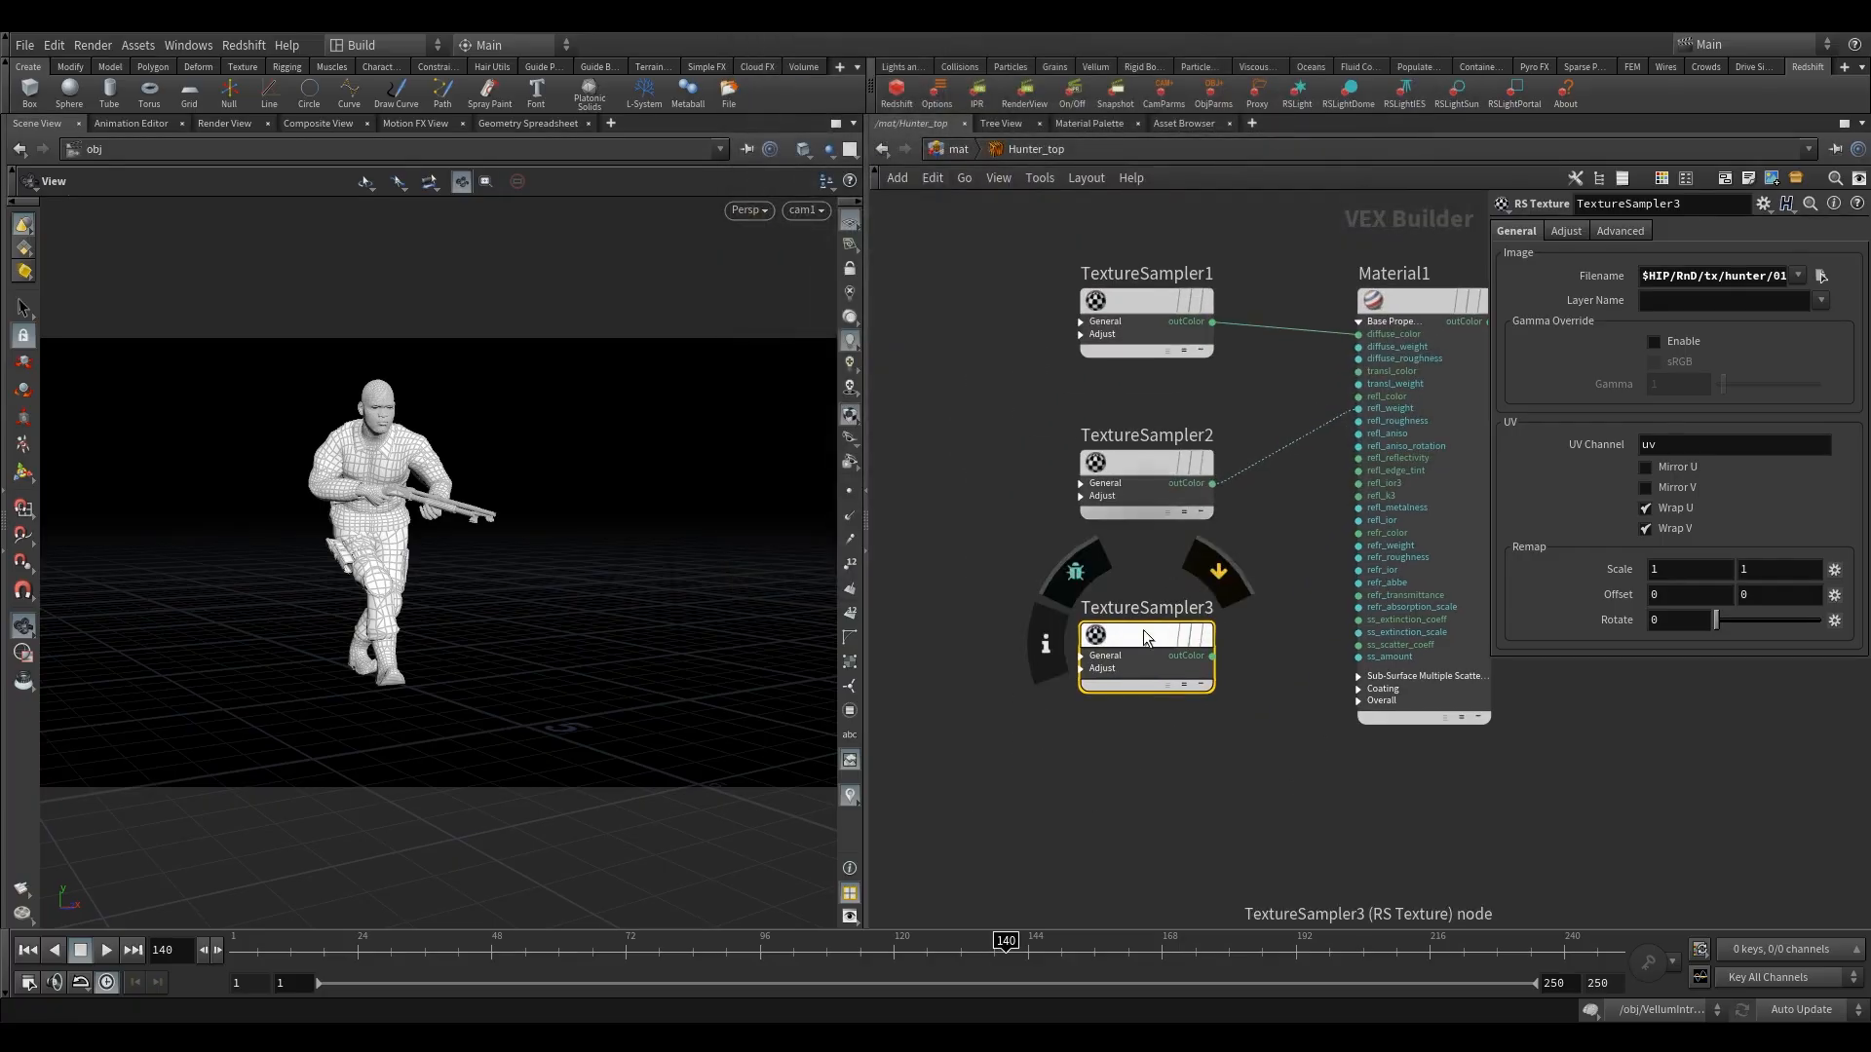
drag(1145, 636, 955, 640)
drag(1182, 662, 1202, 684)
key(Tab)
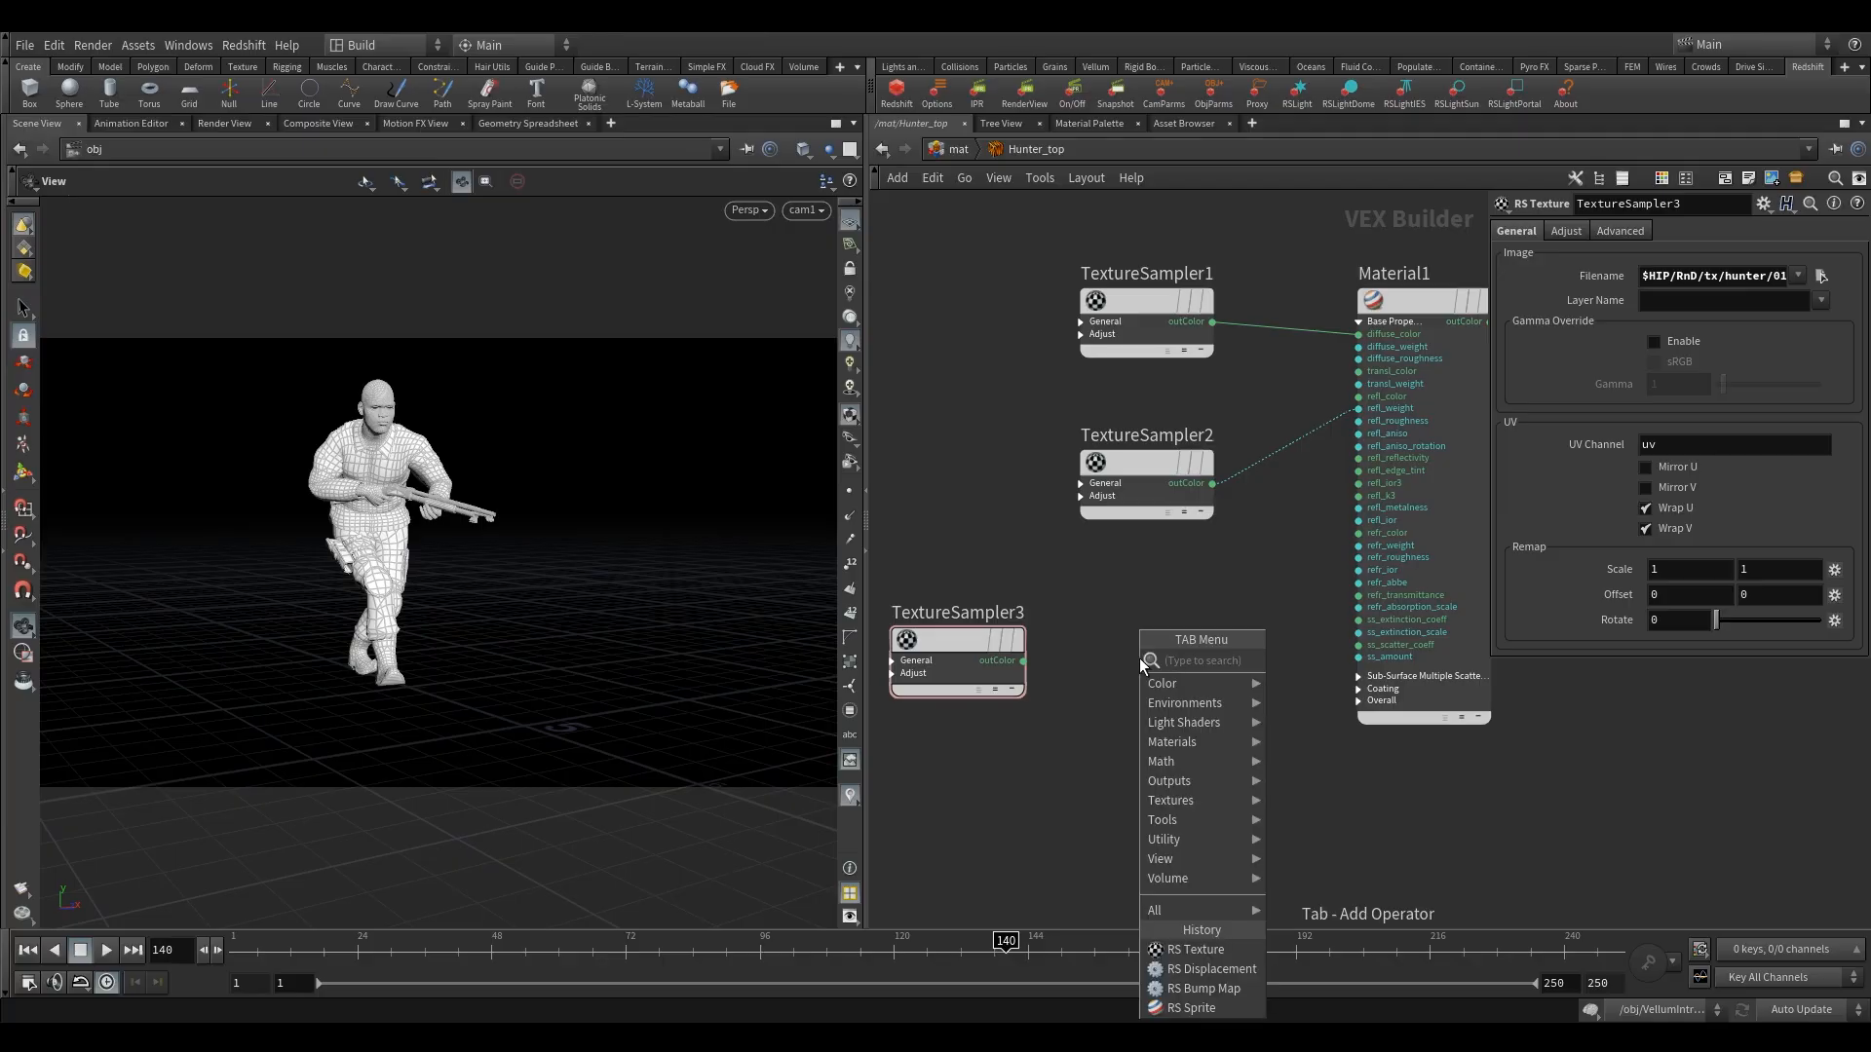
text(bump)
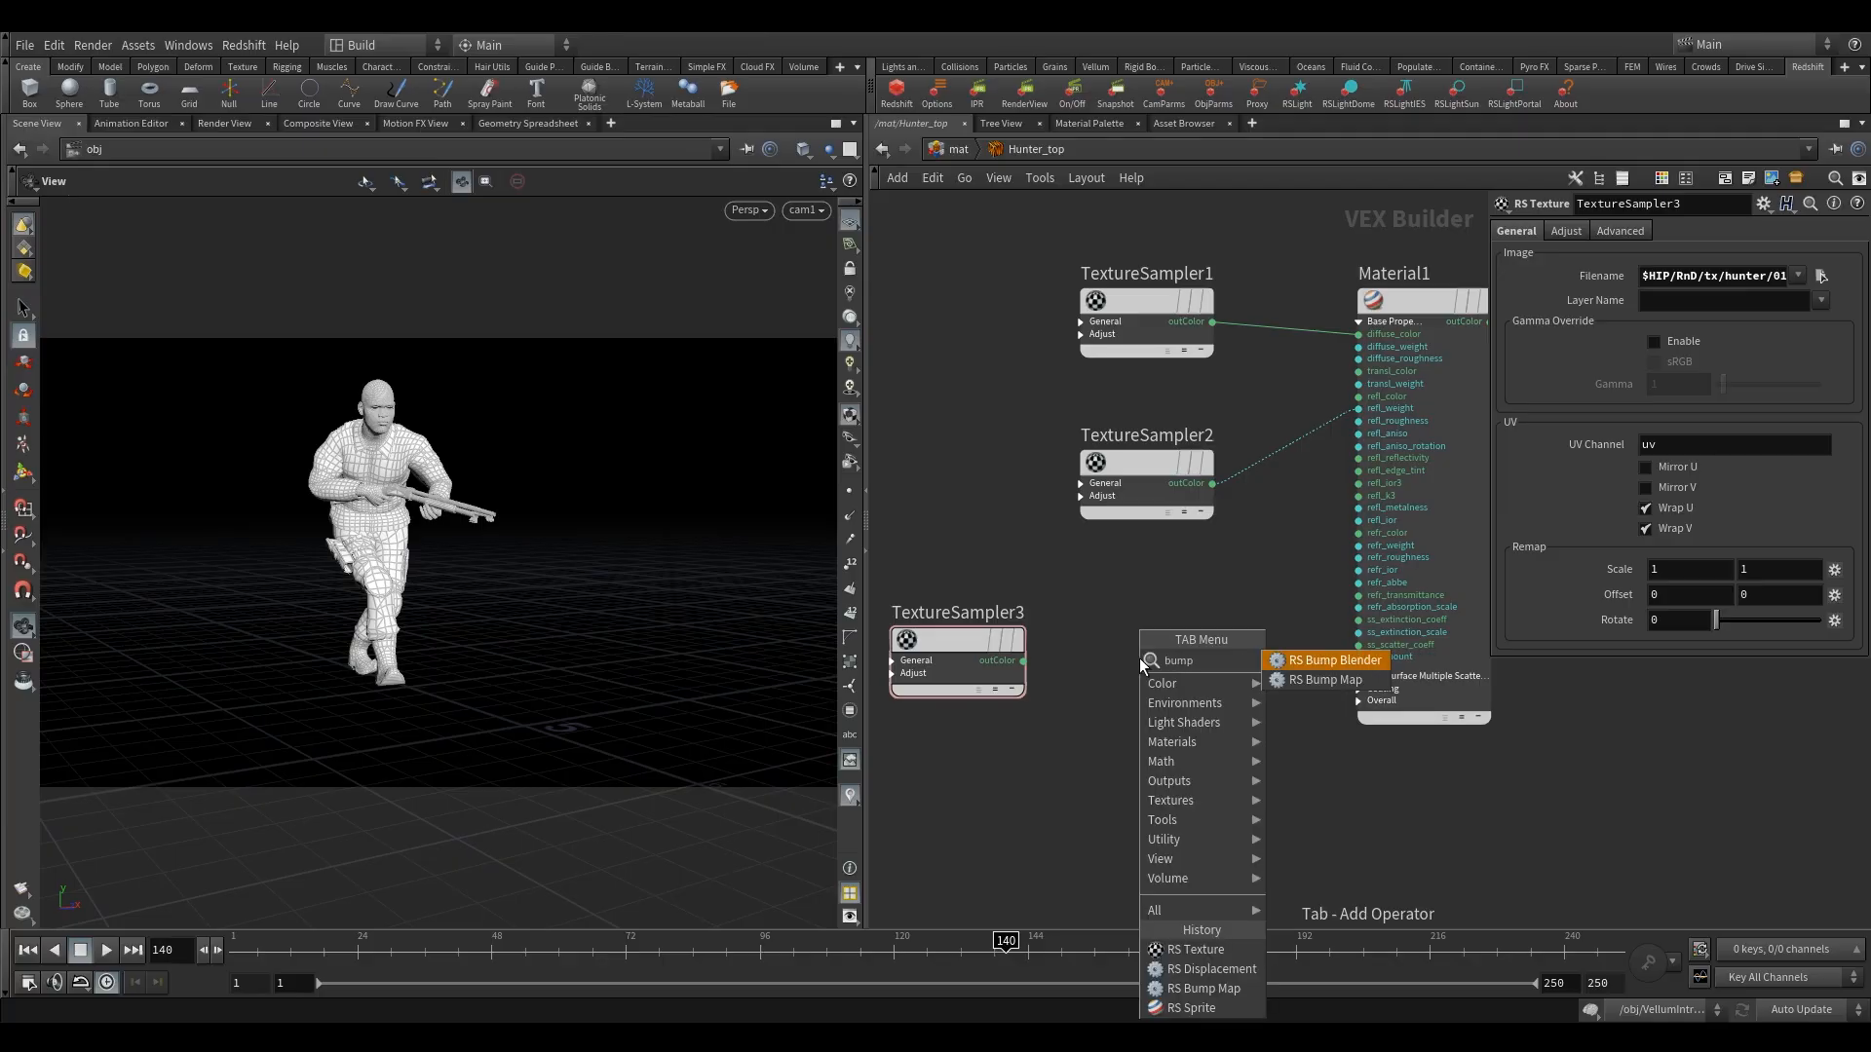
click(1315, 679)
click(1189, 692)
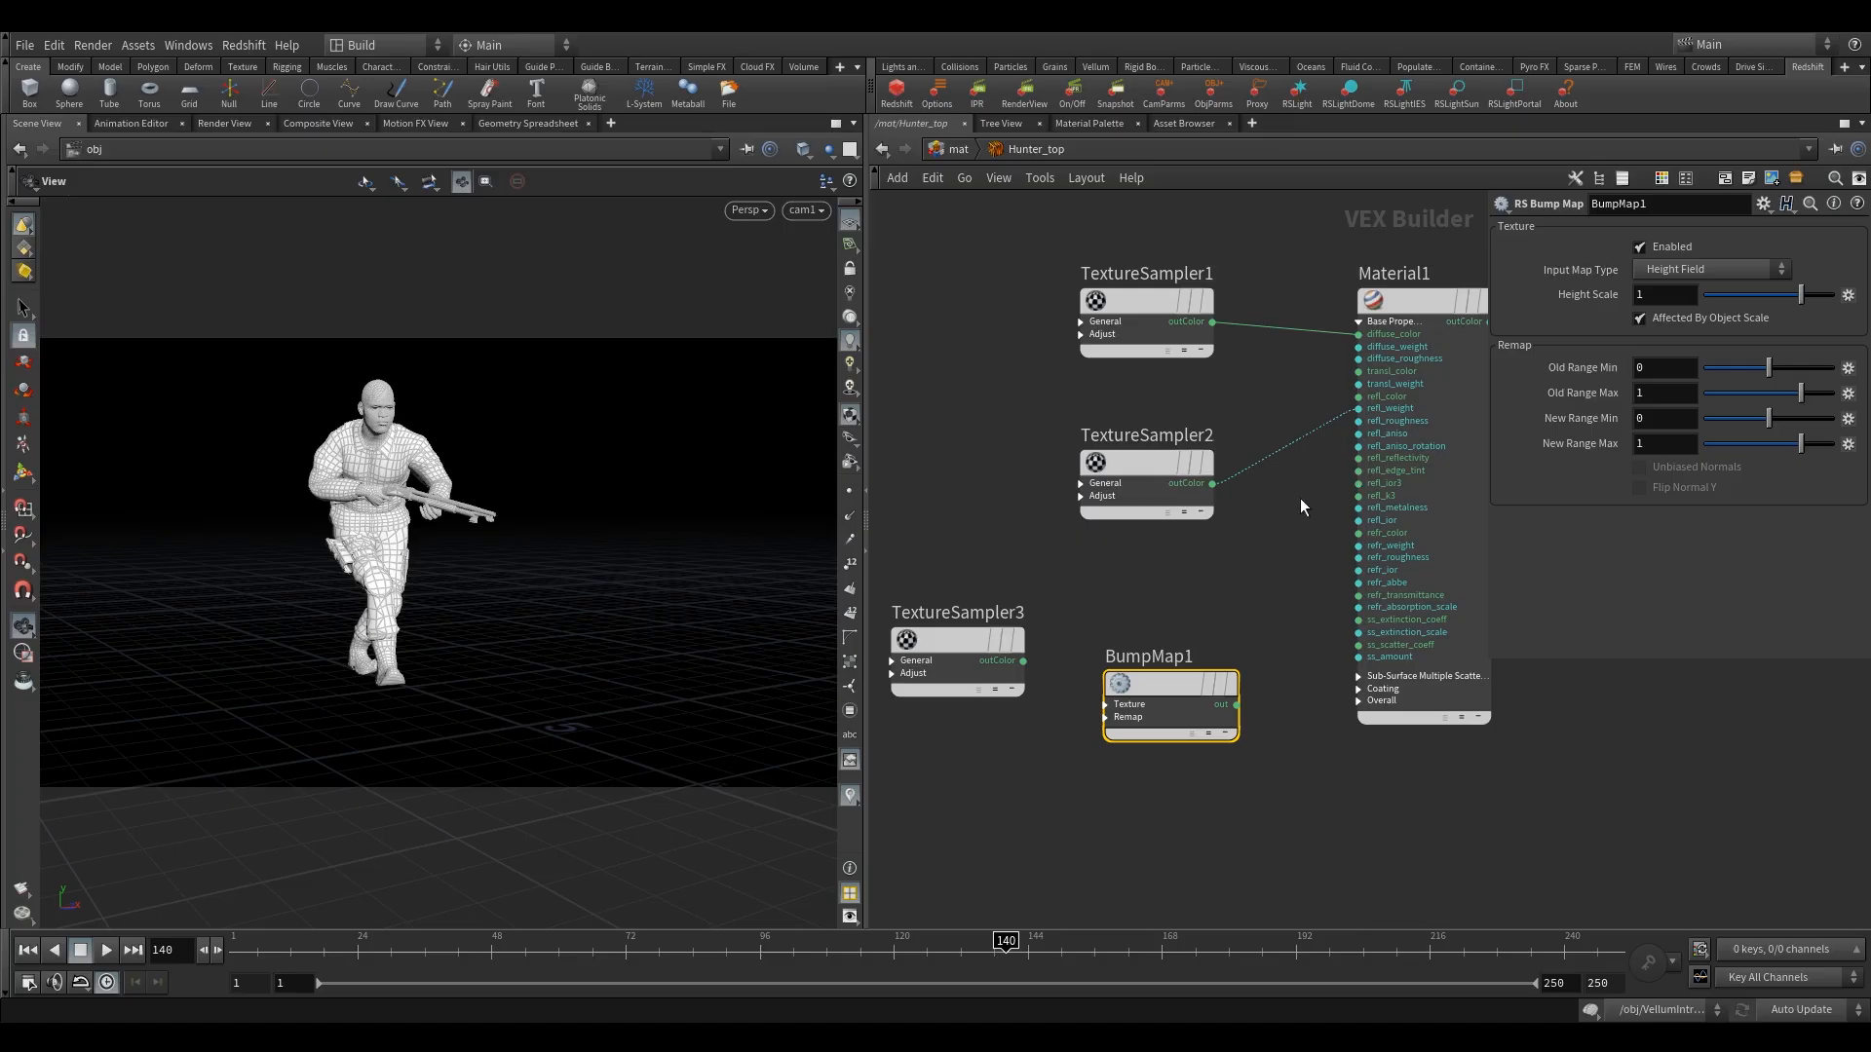
Expand BumpMap1's Texture inputs and connect TextureSampler3's outColor to its input port.
click(1105, 703)
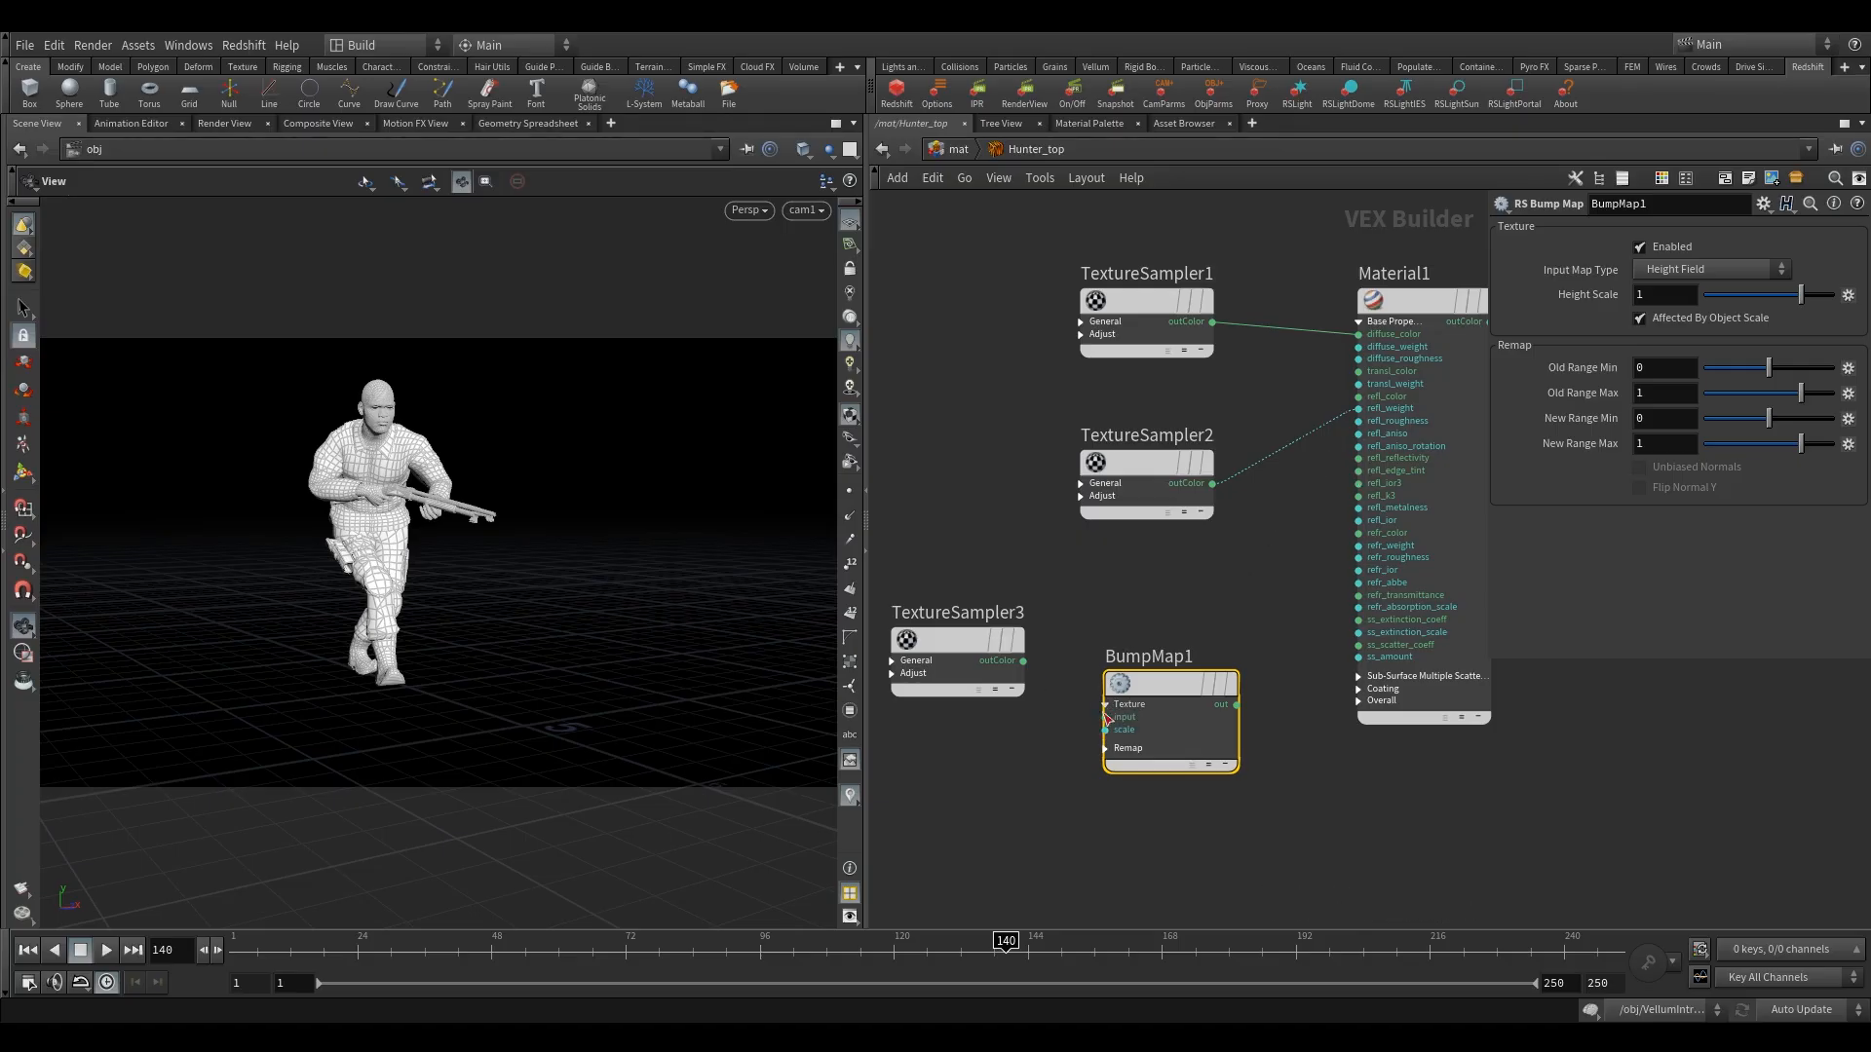
drag(1107, 717, 1023, 661)
drag(1169, 685, 1176, 688)
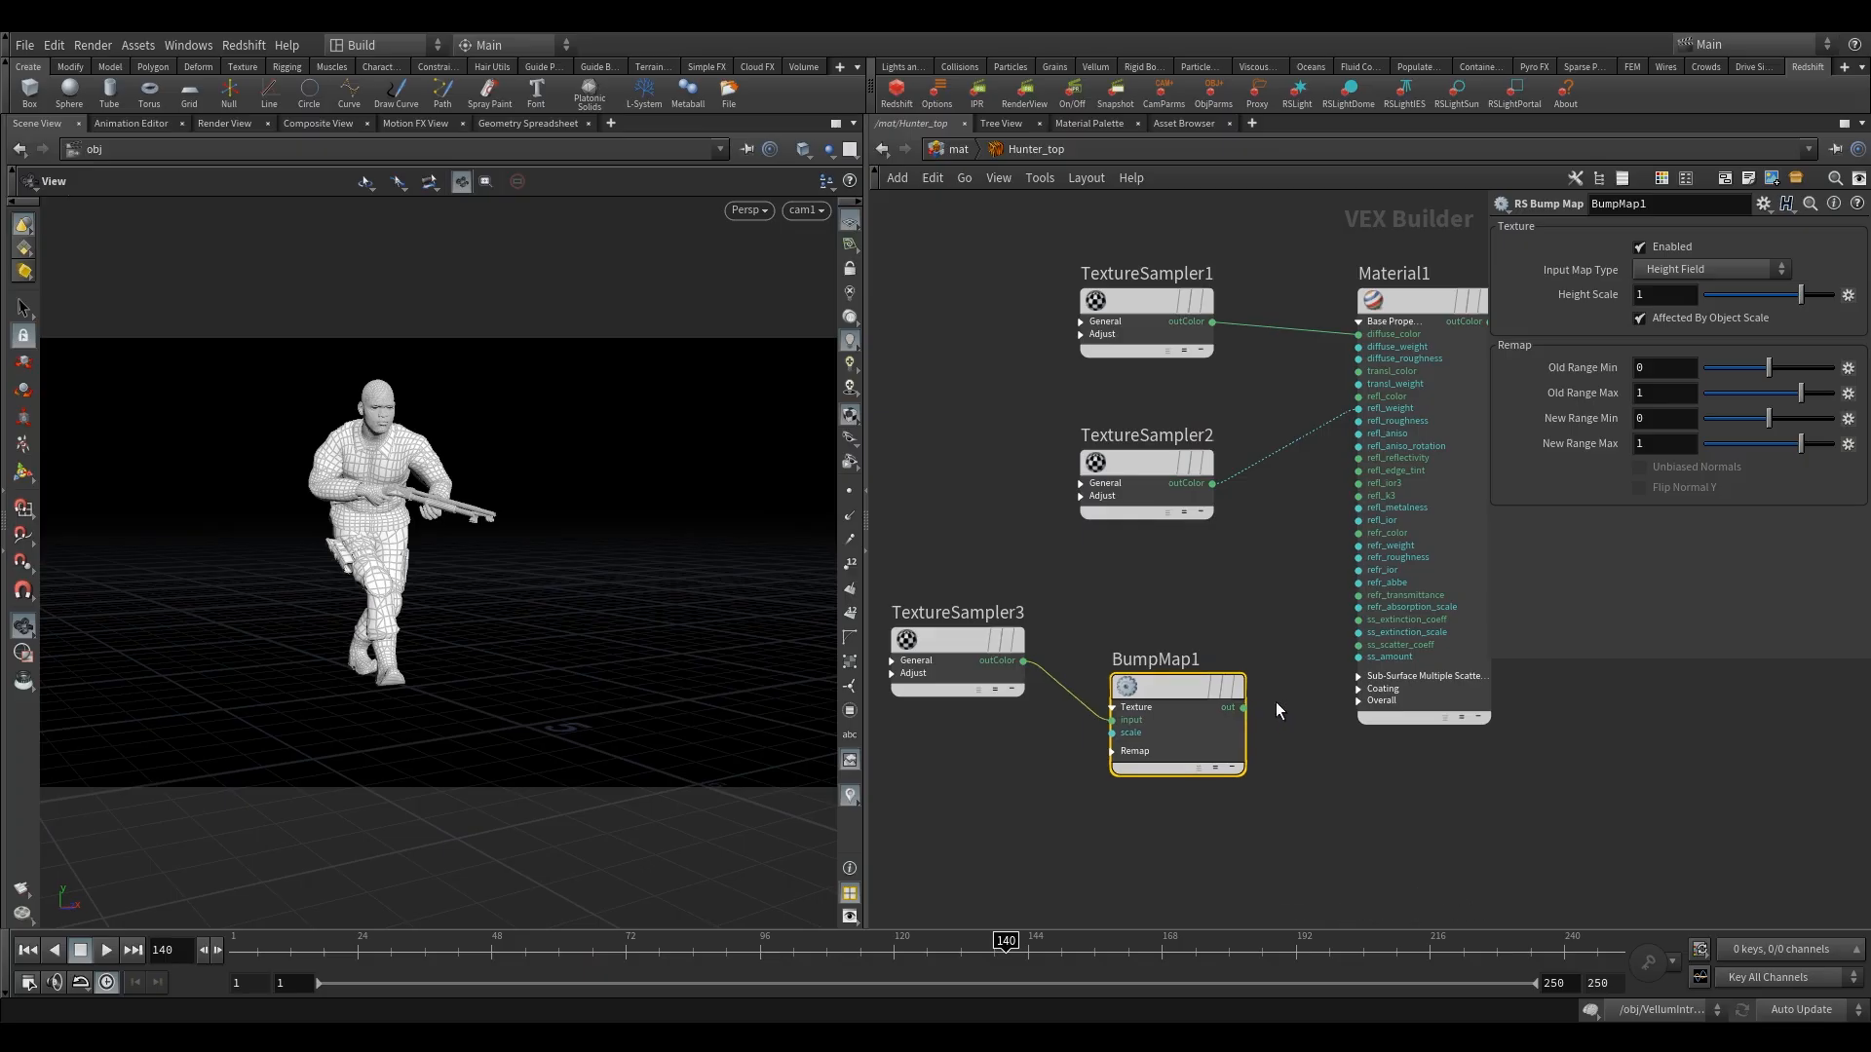
Expand Material1's Overall inputs, connect BumpMap1's out to bump_input, and move redshift_material1 farther from Material1.
click(1362, 703)
click(1360, 702)
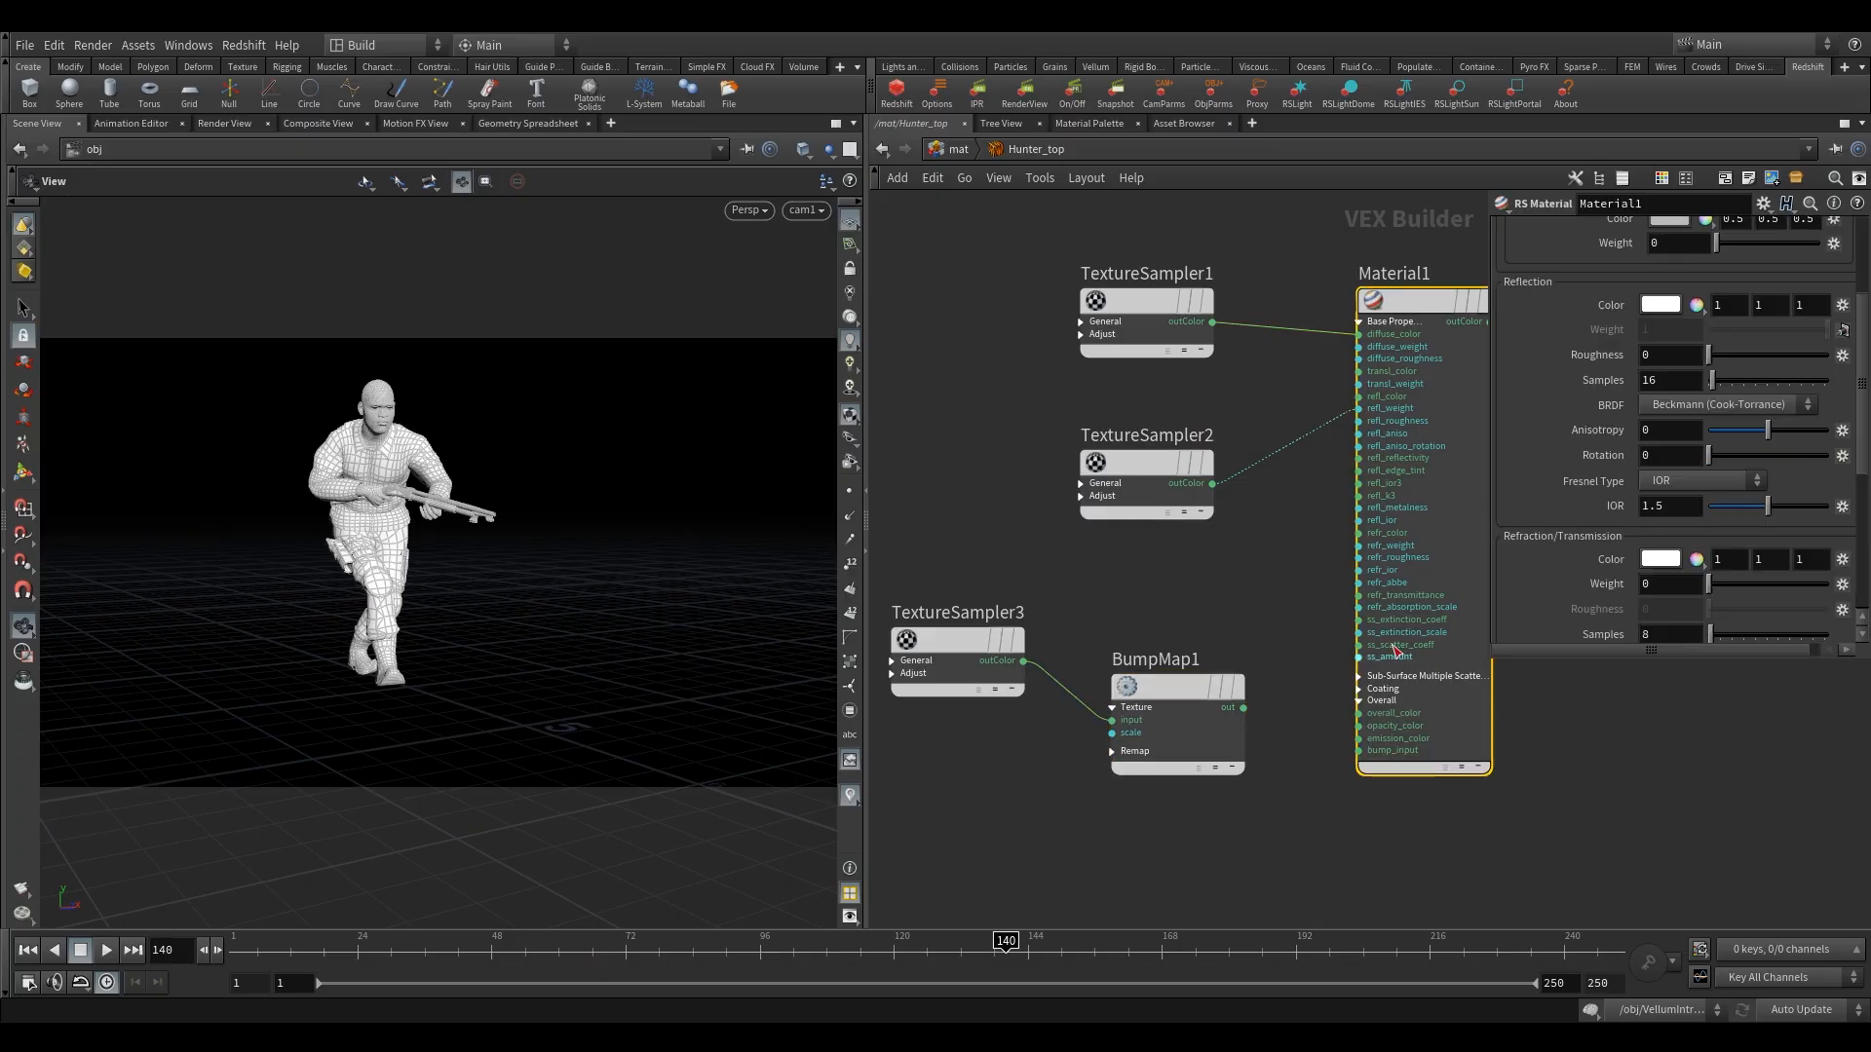
drag(1361, 750, 1242, 708)
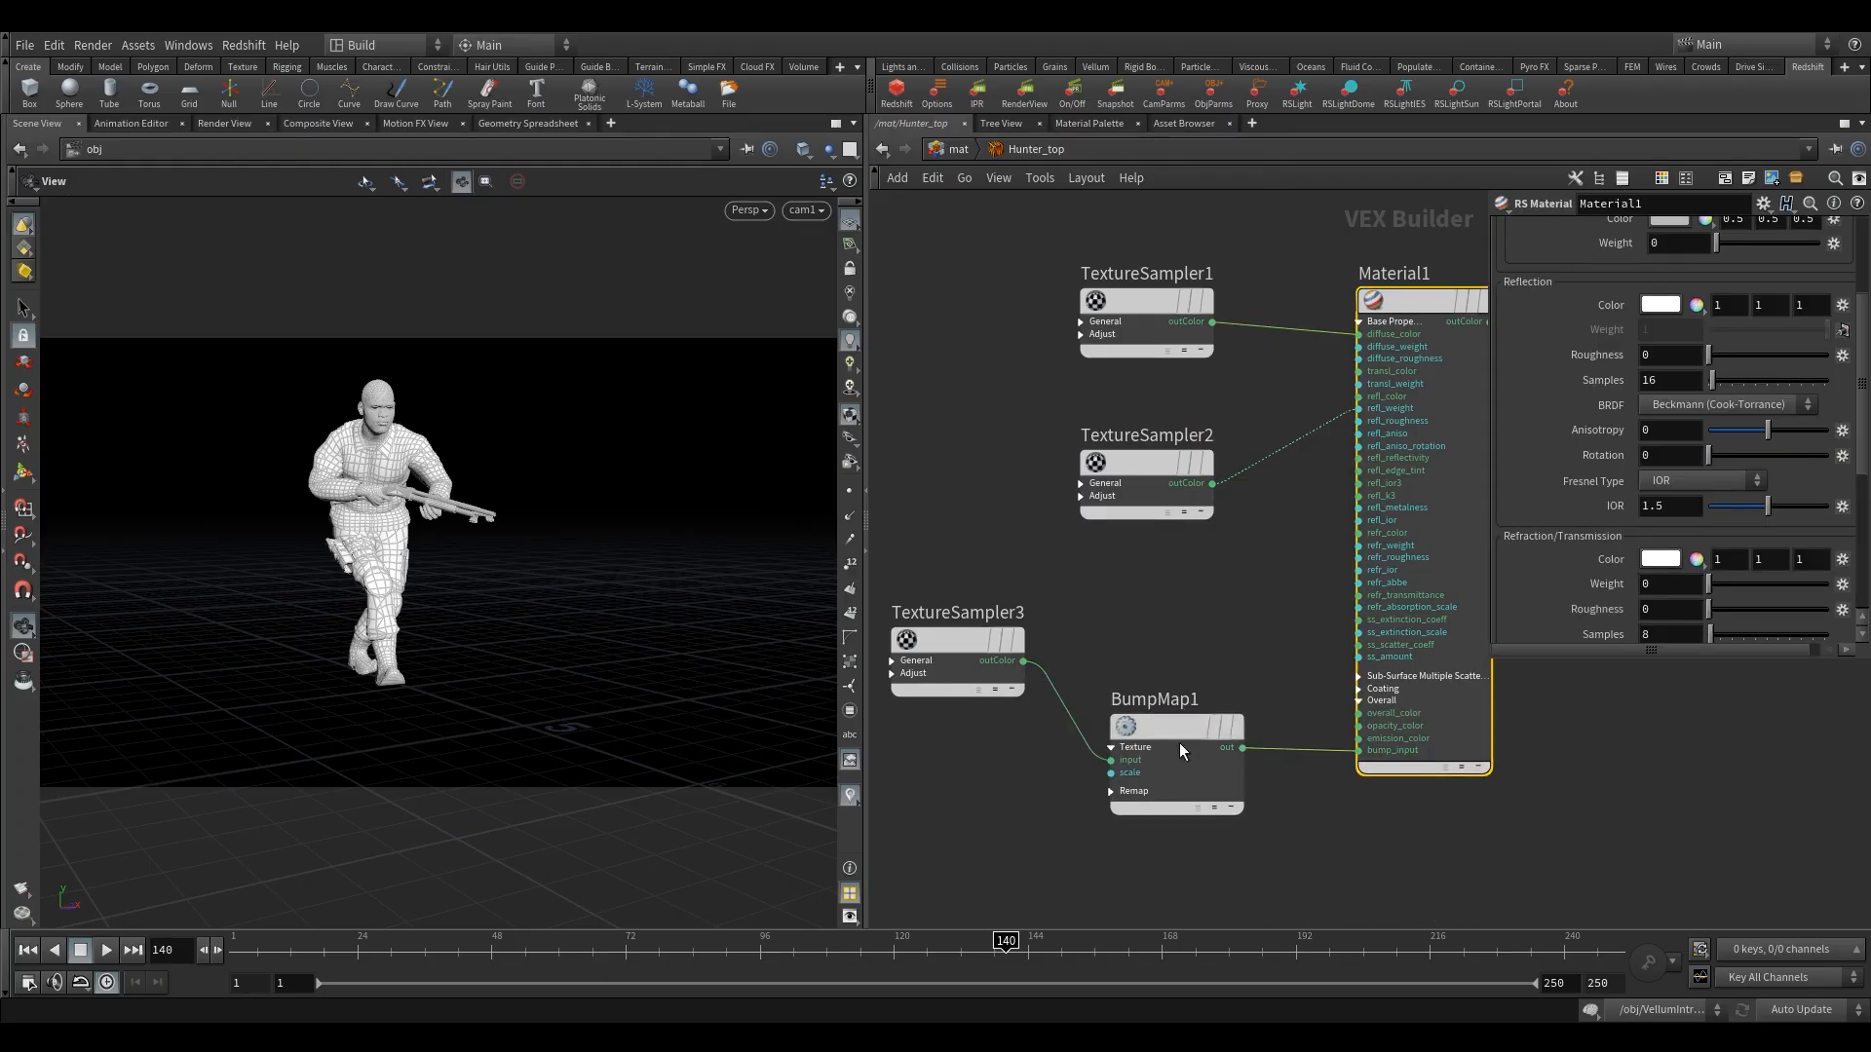
key(h)
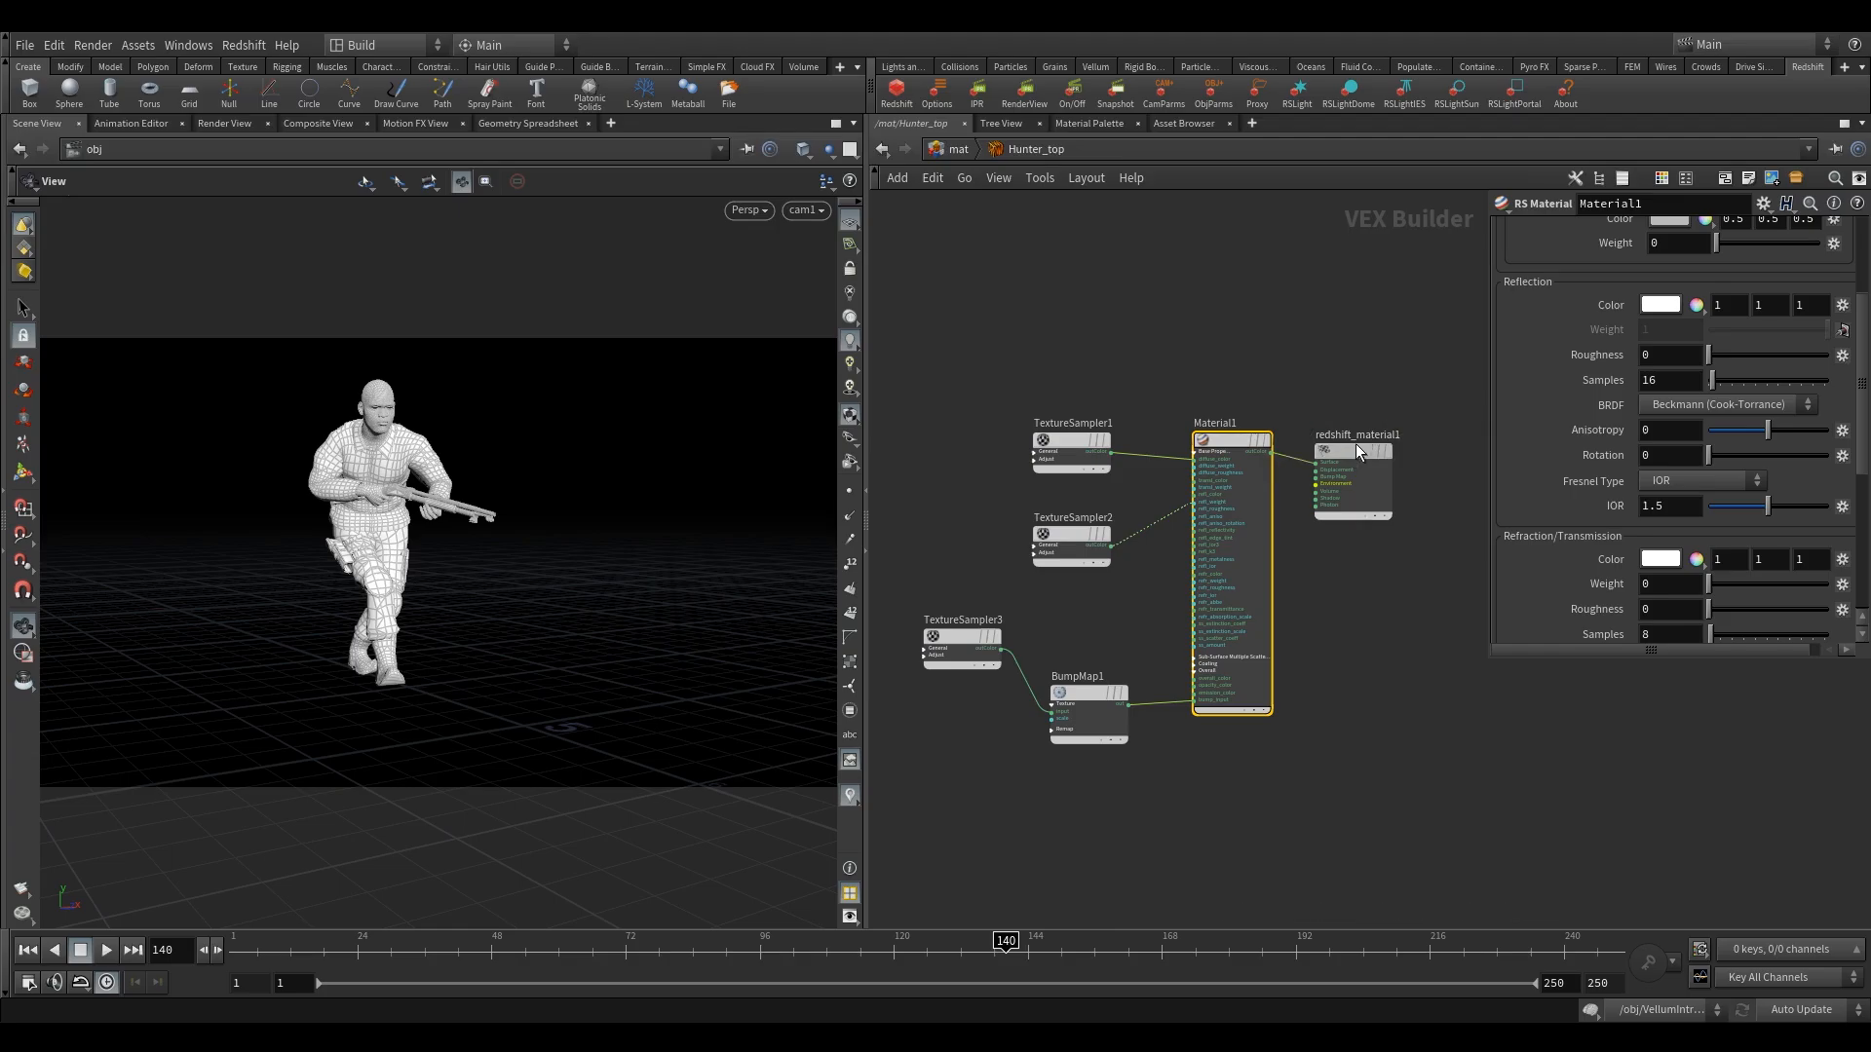
drag(1354, 443, 1399, 439)
click(1366, 643)
key(Tab)
text(dis)
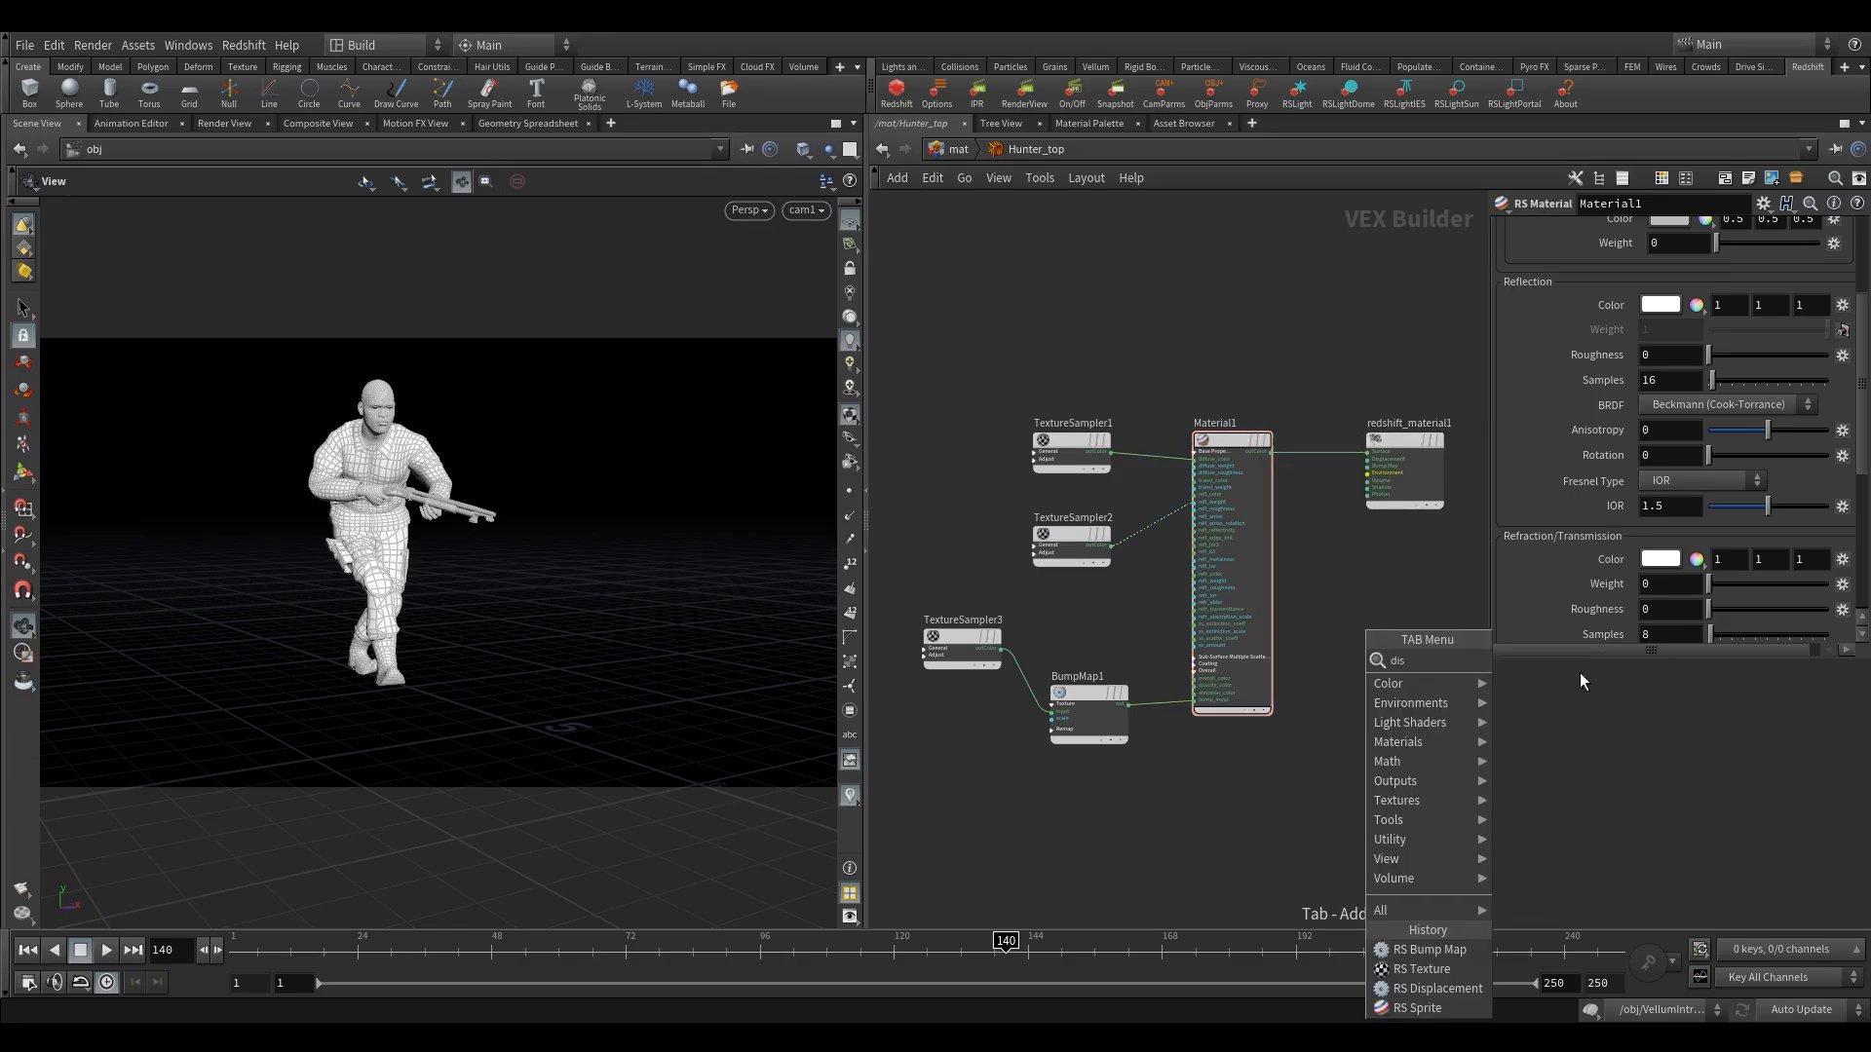
click(1581, 677)
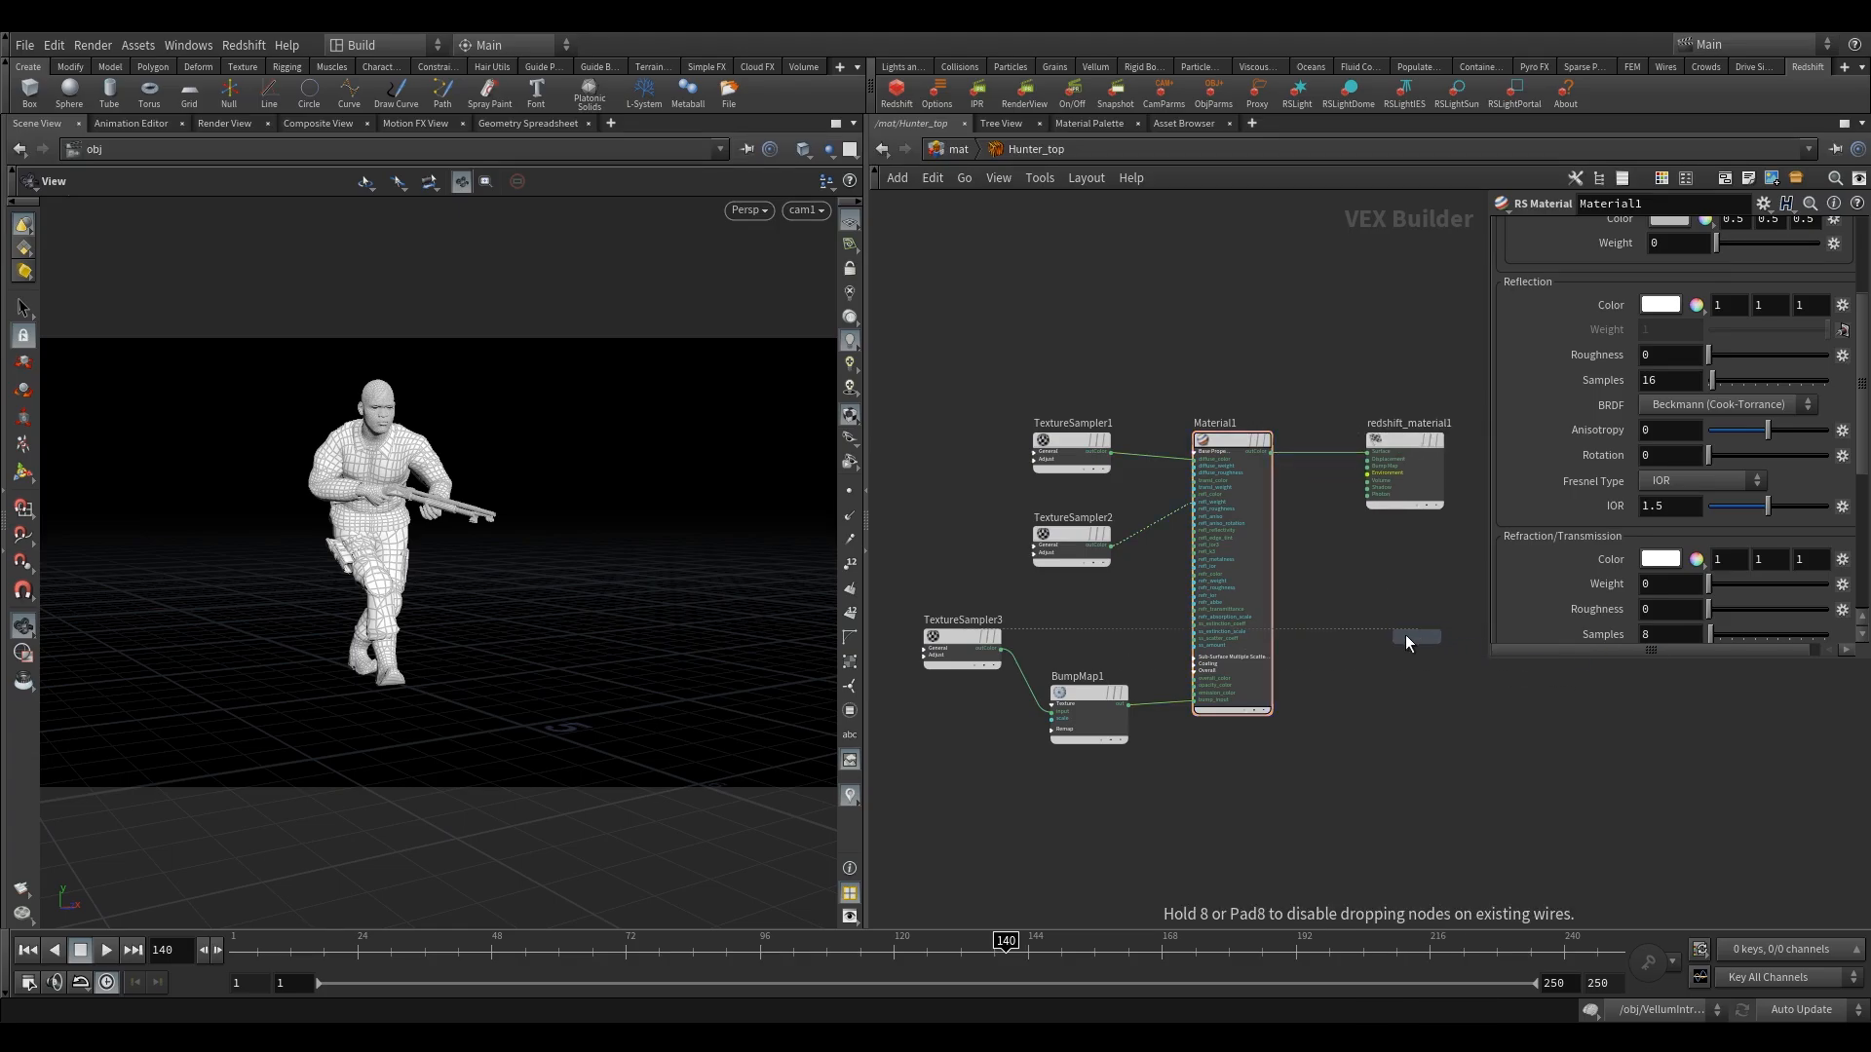
click(1344, 649)
scroll(1394, 633, up, 5)
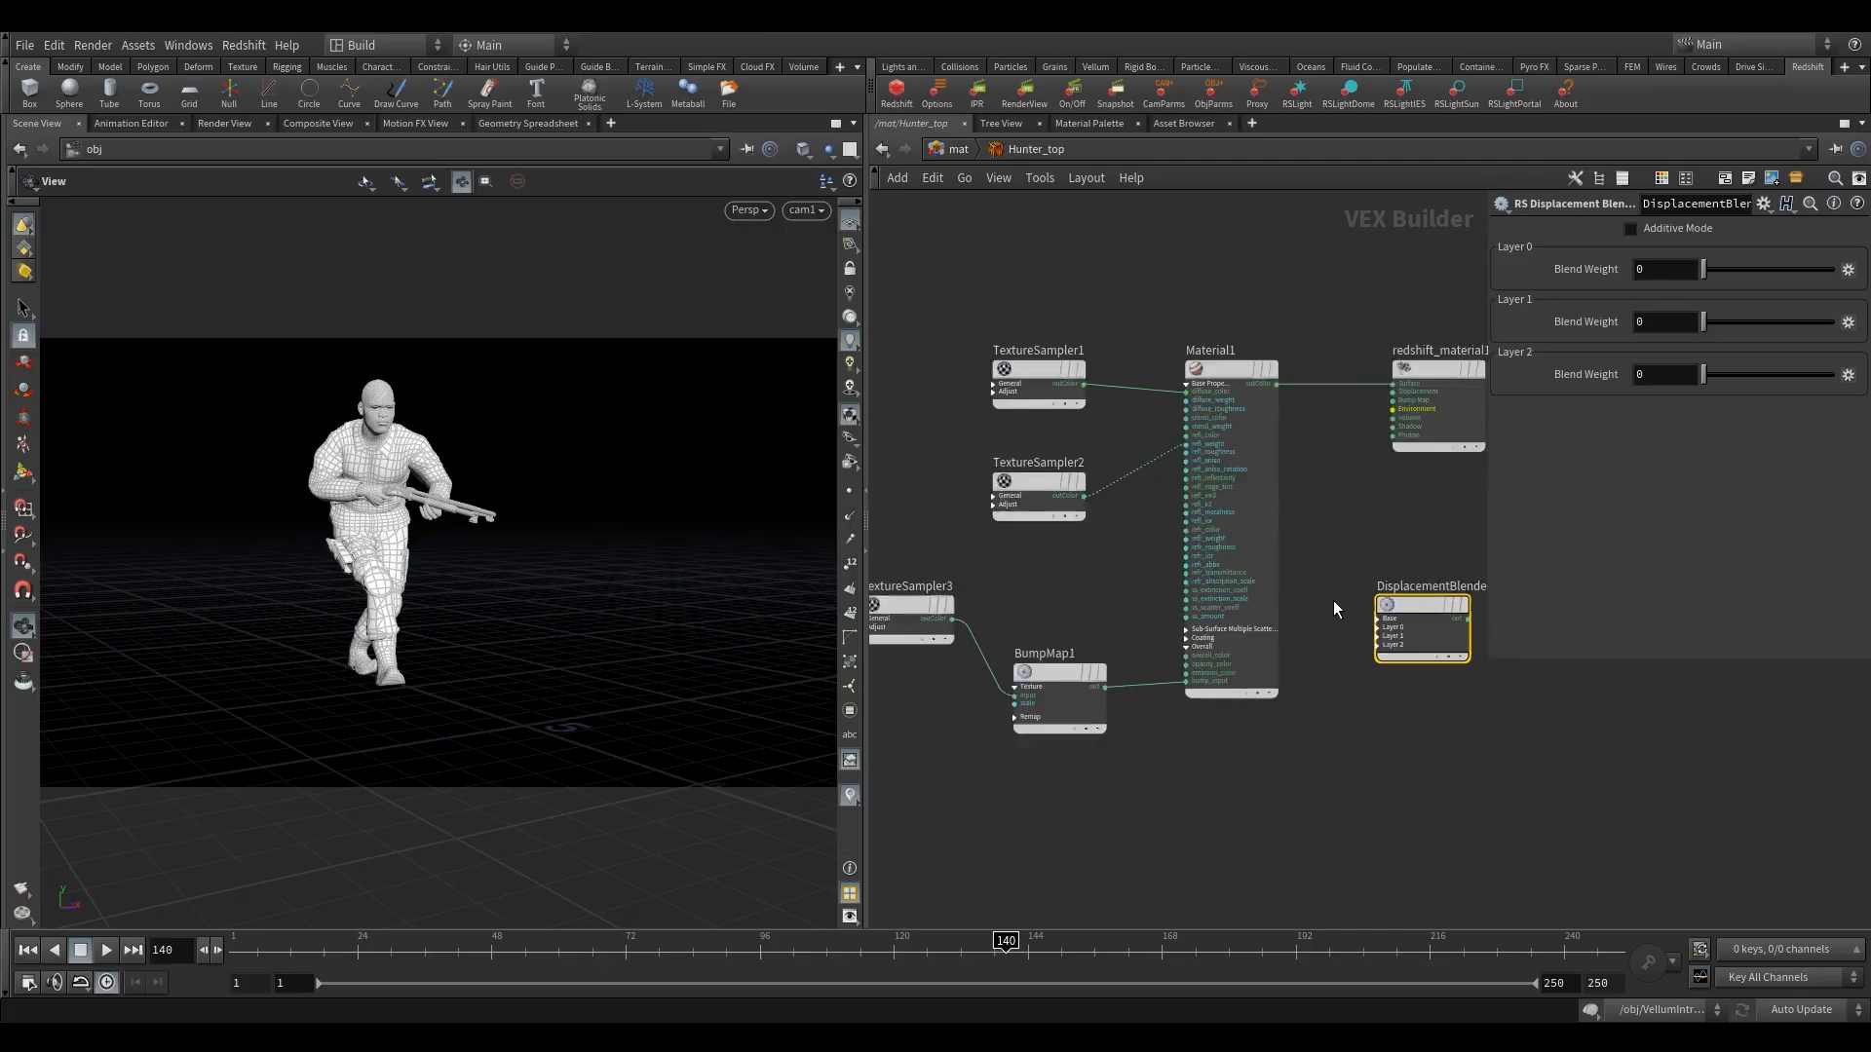
middle_drag(1332, 527, 1270, 582)
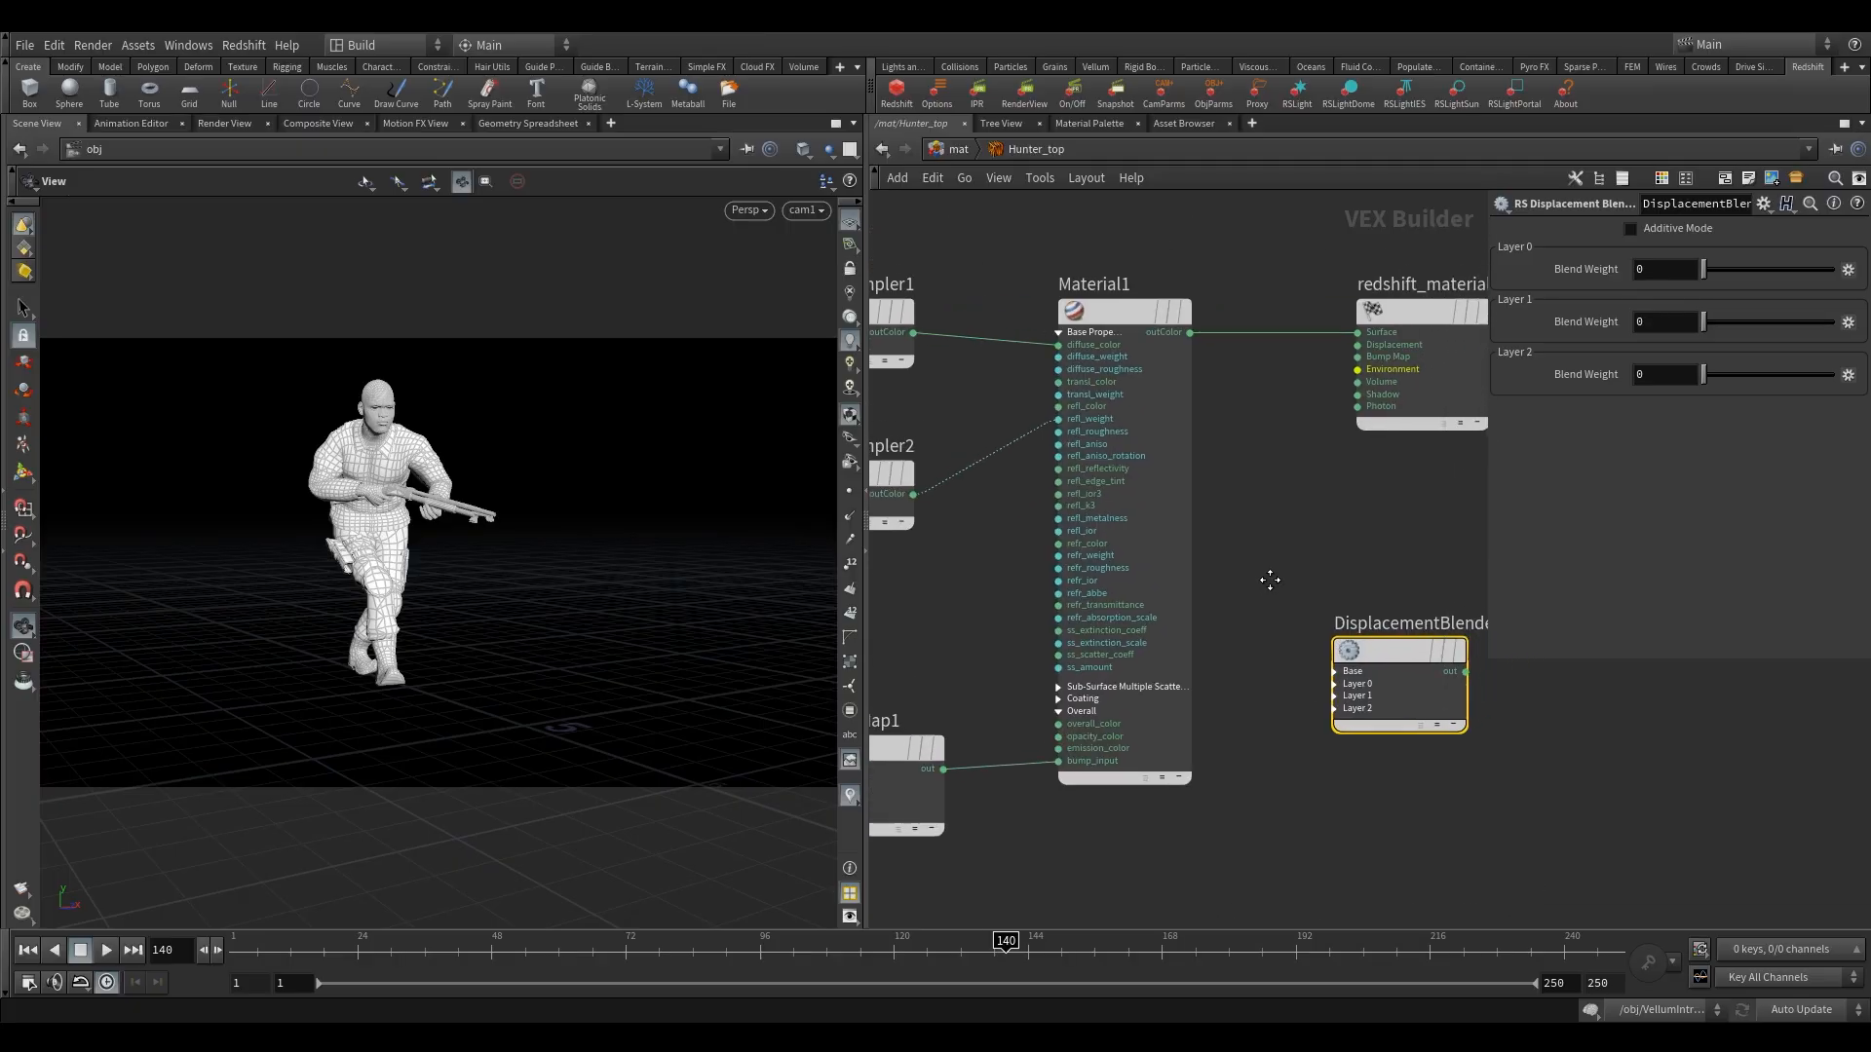
scroll(1292, 560, down, 2)
key(Delete)
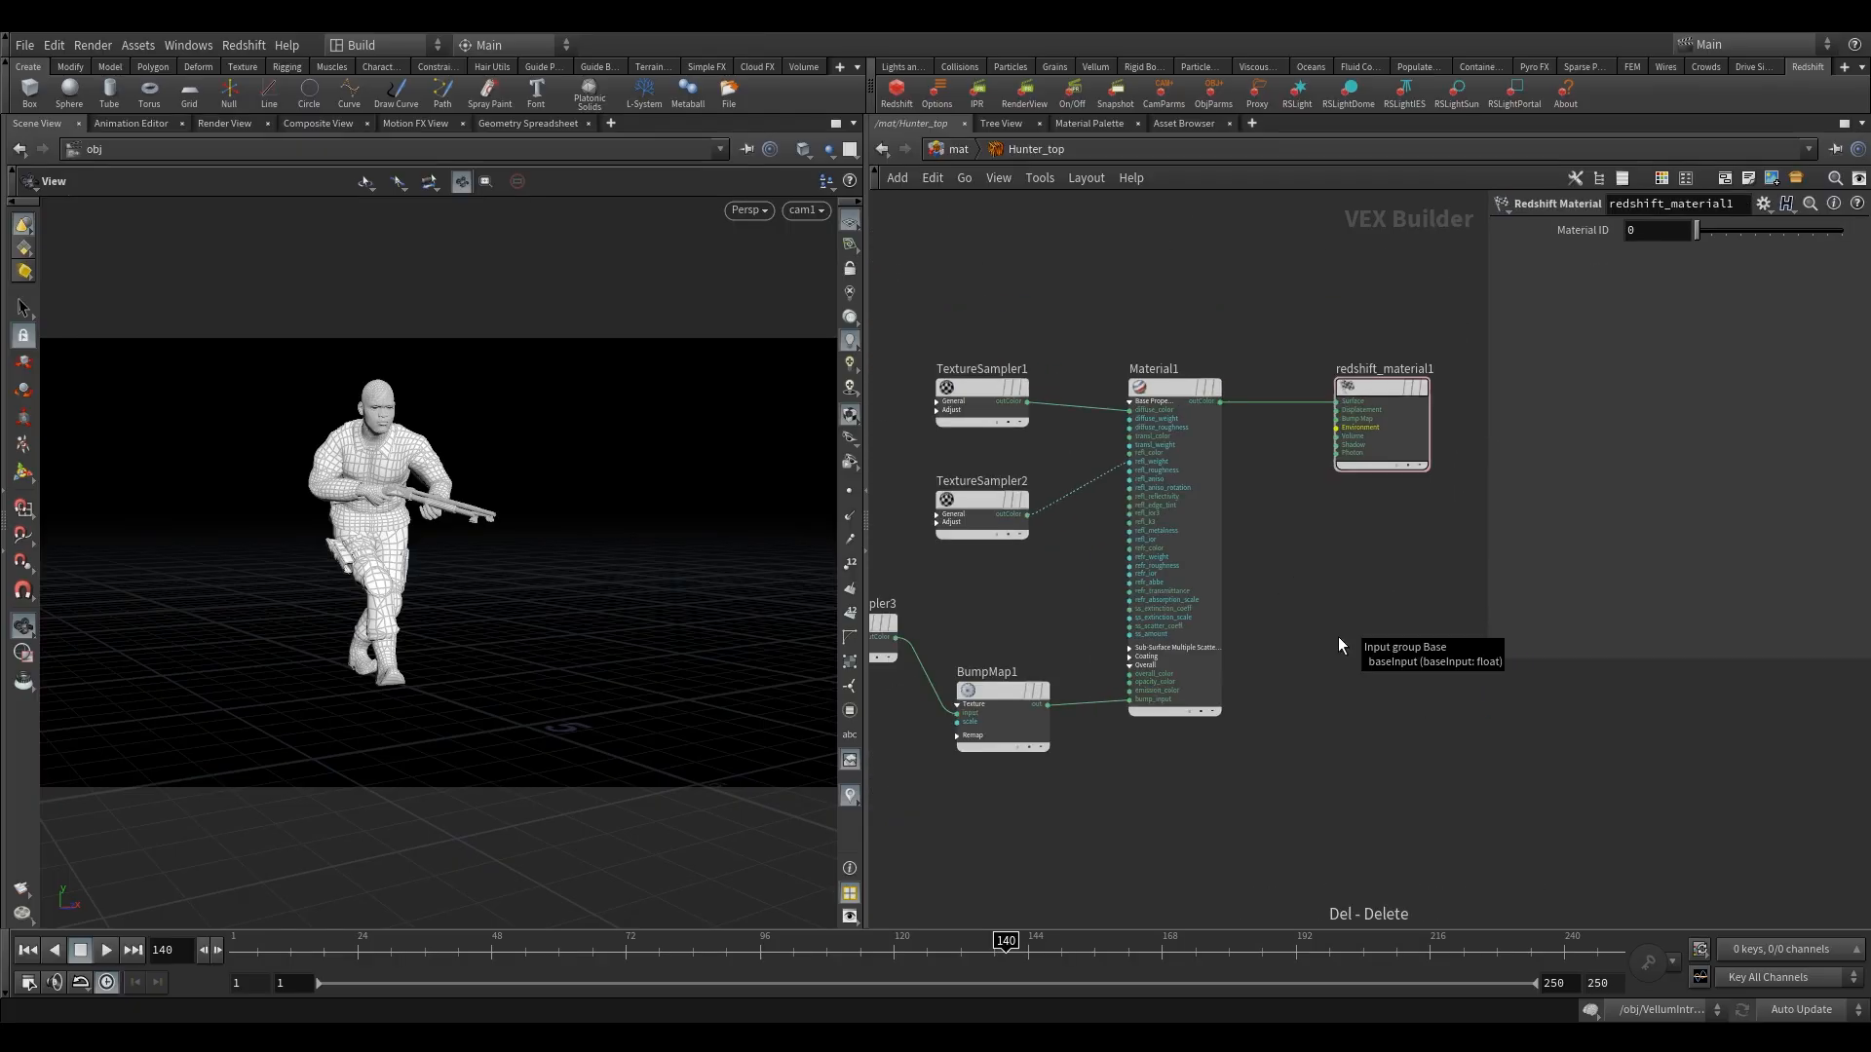
Add an RS Displacement node below redshift_material1.
key(Tab)
text(dis)
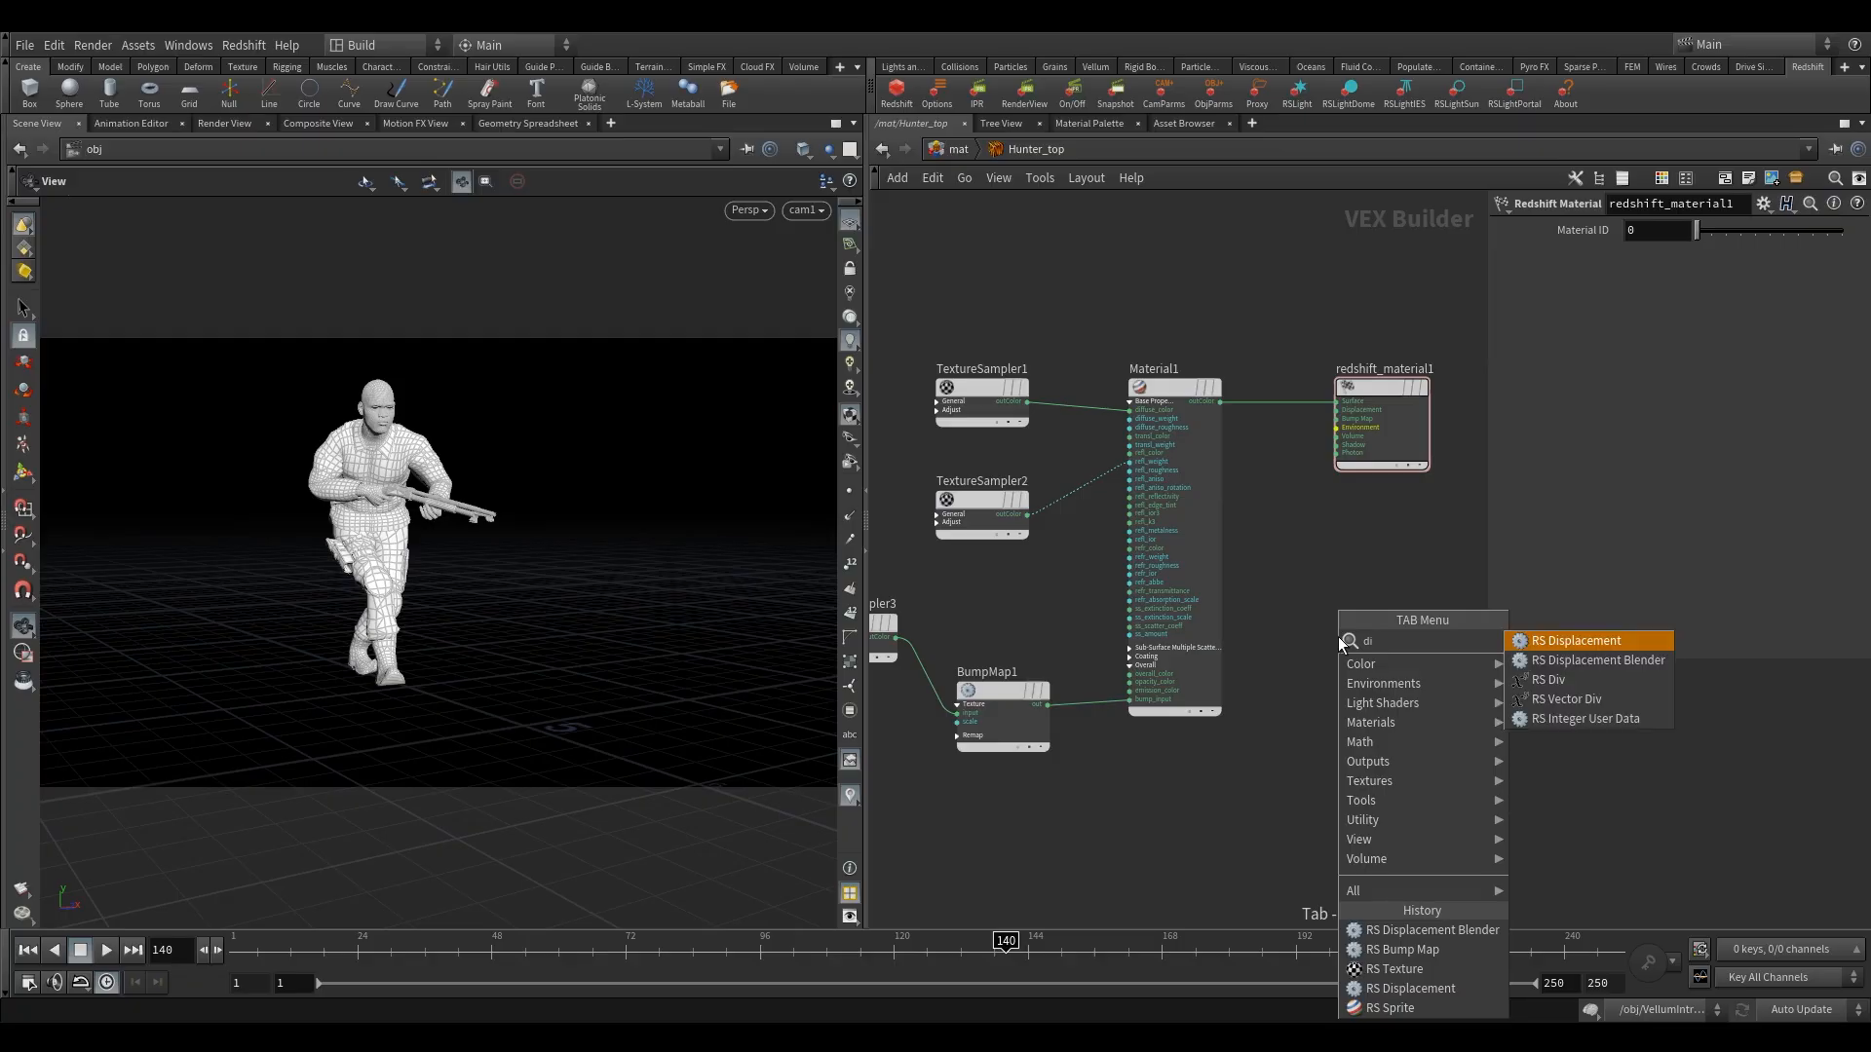
click(1556, 642)
click(1284, 648)
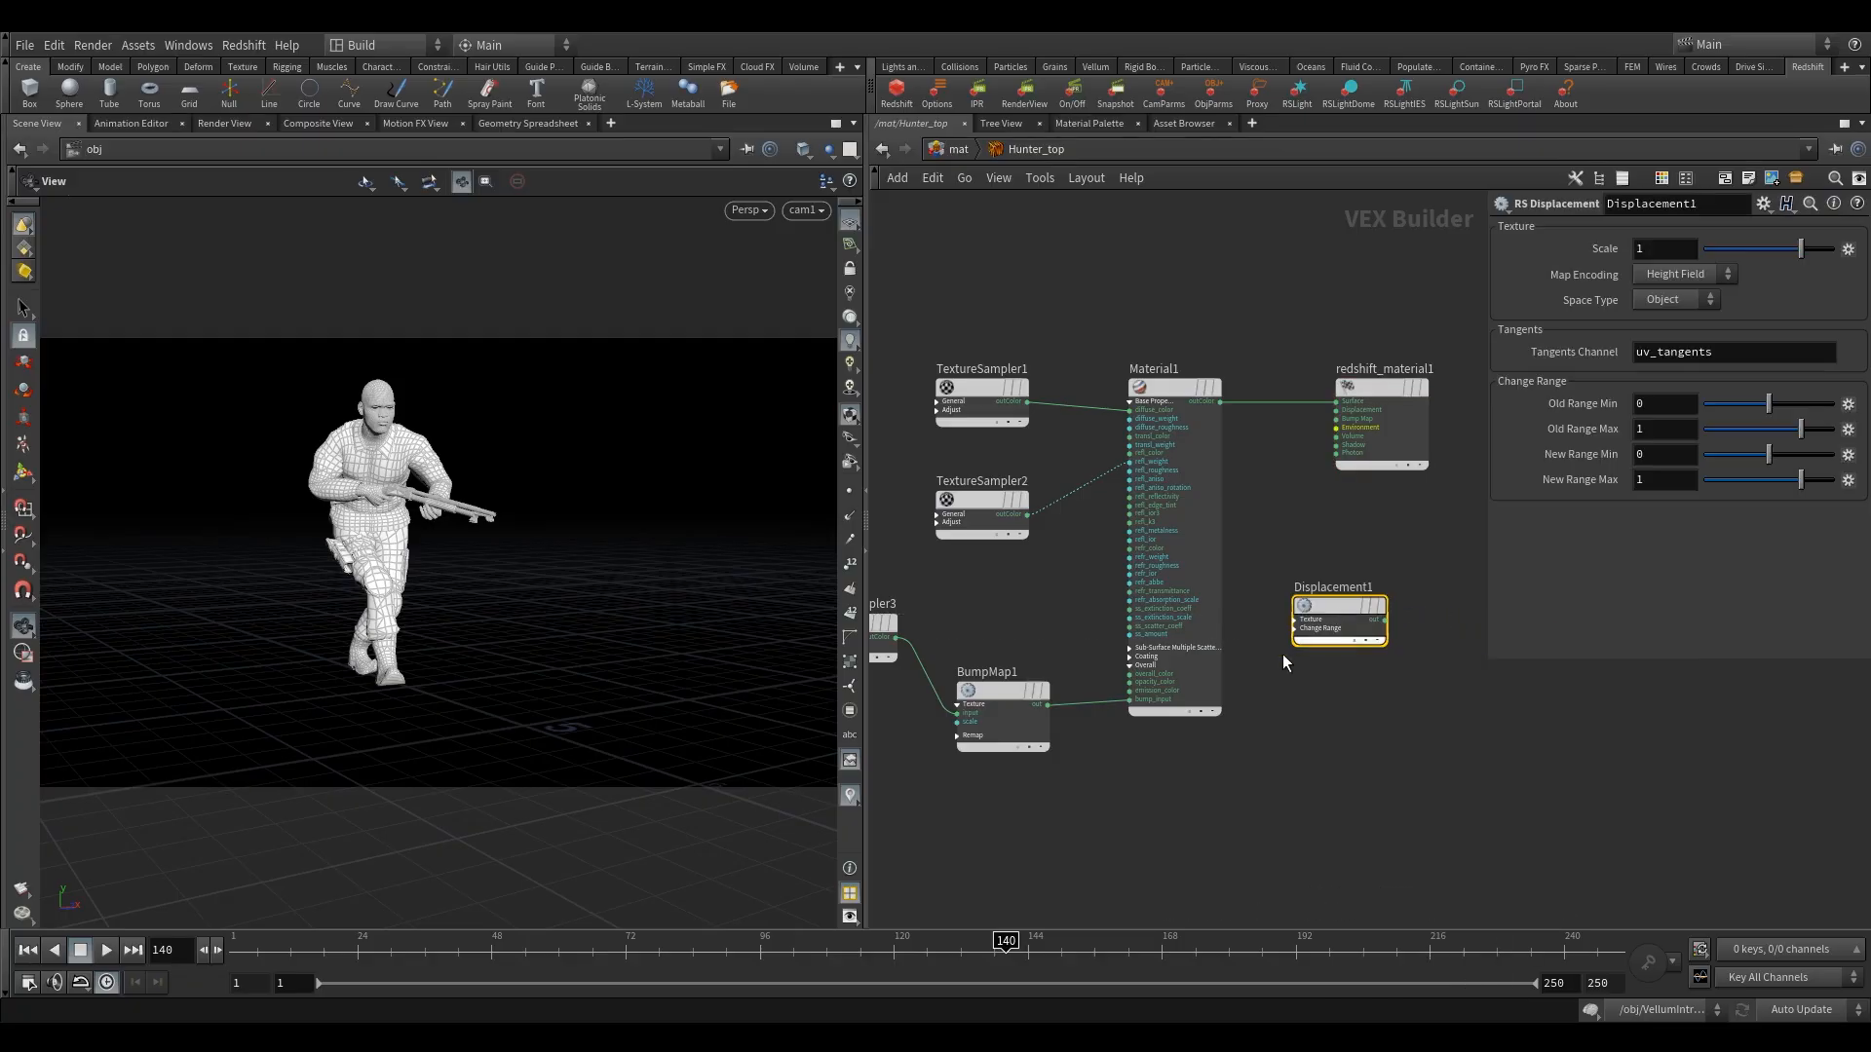
Expand Displacement1's Texture inputs and connect TextureSampler3's outColor to its texMap input.
scroll(1300, 616, up, 2)
click(1309, 606)
scroll(1325, 616, down, 3)
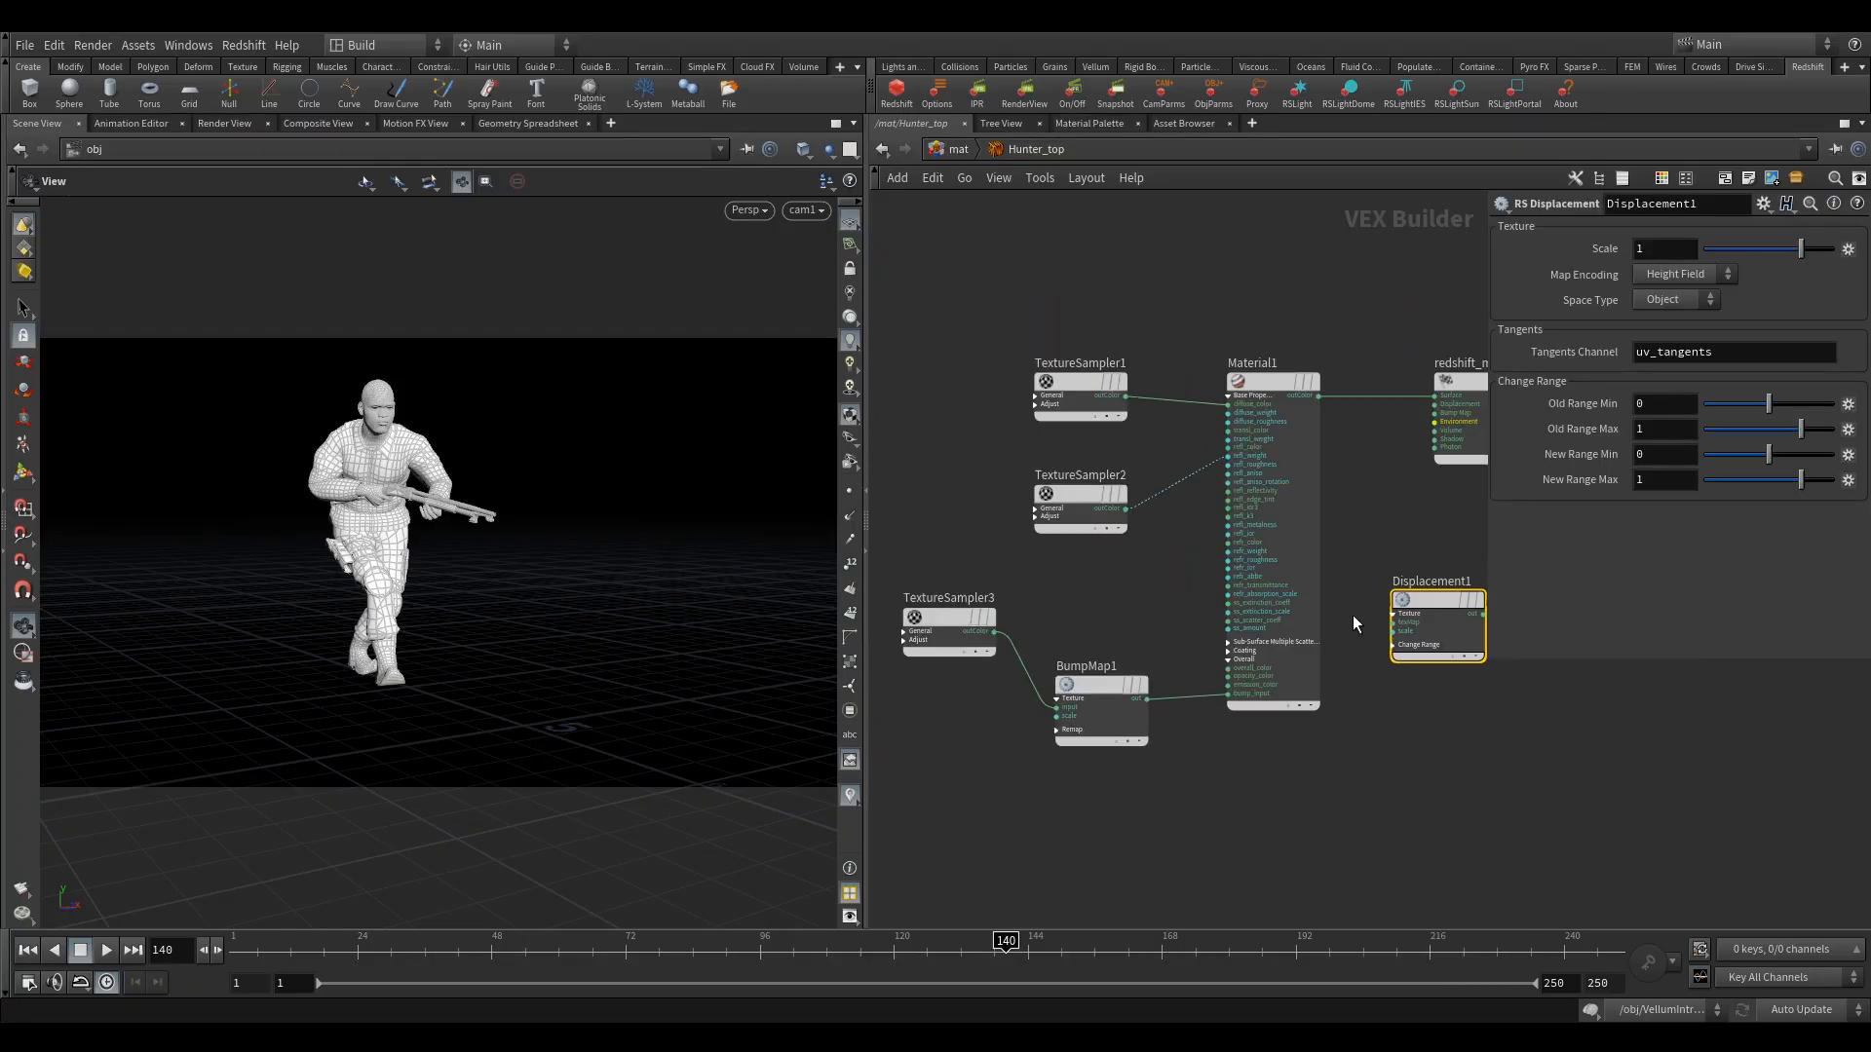
click(1389, 621)
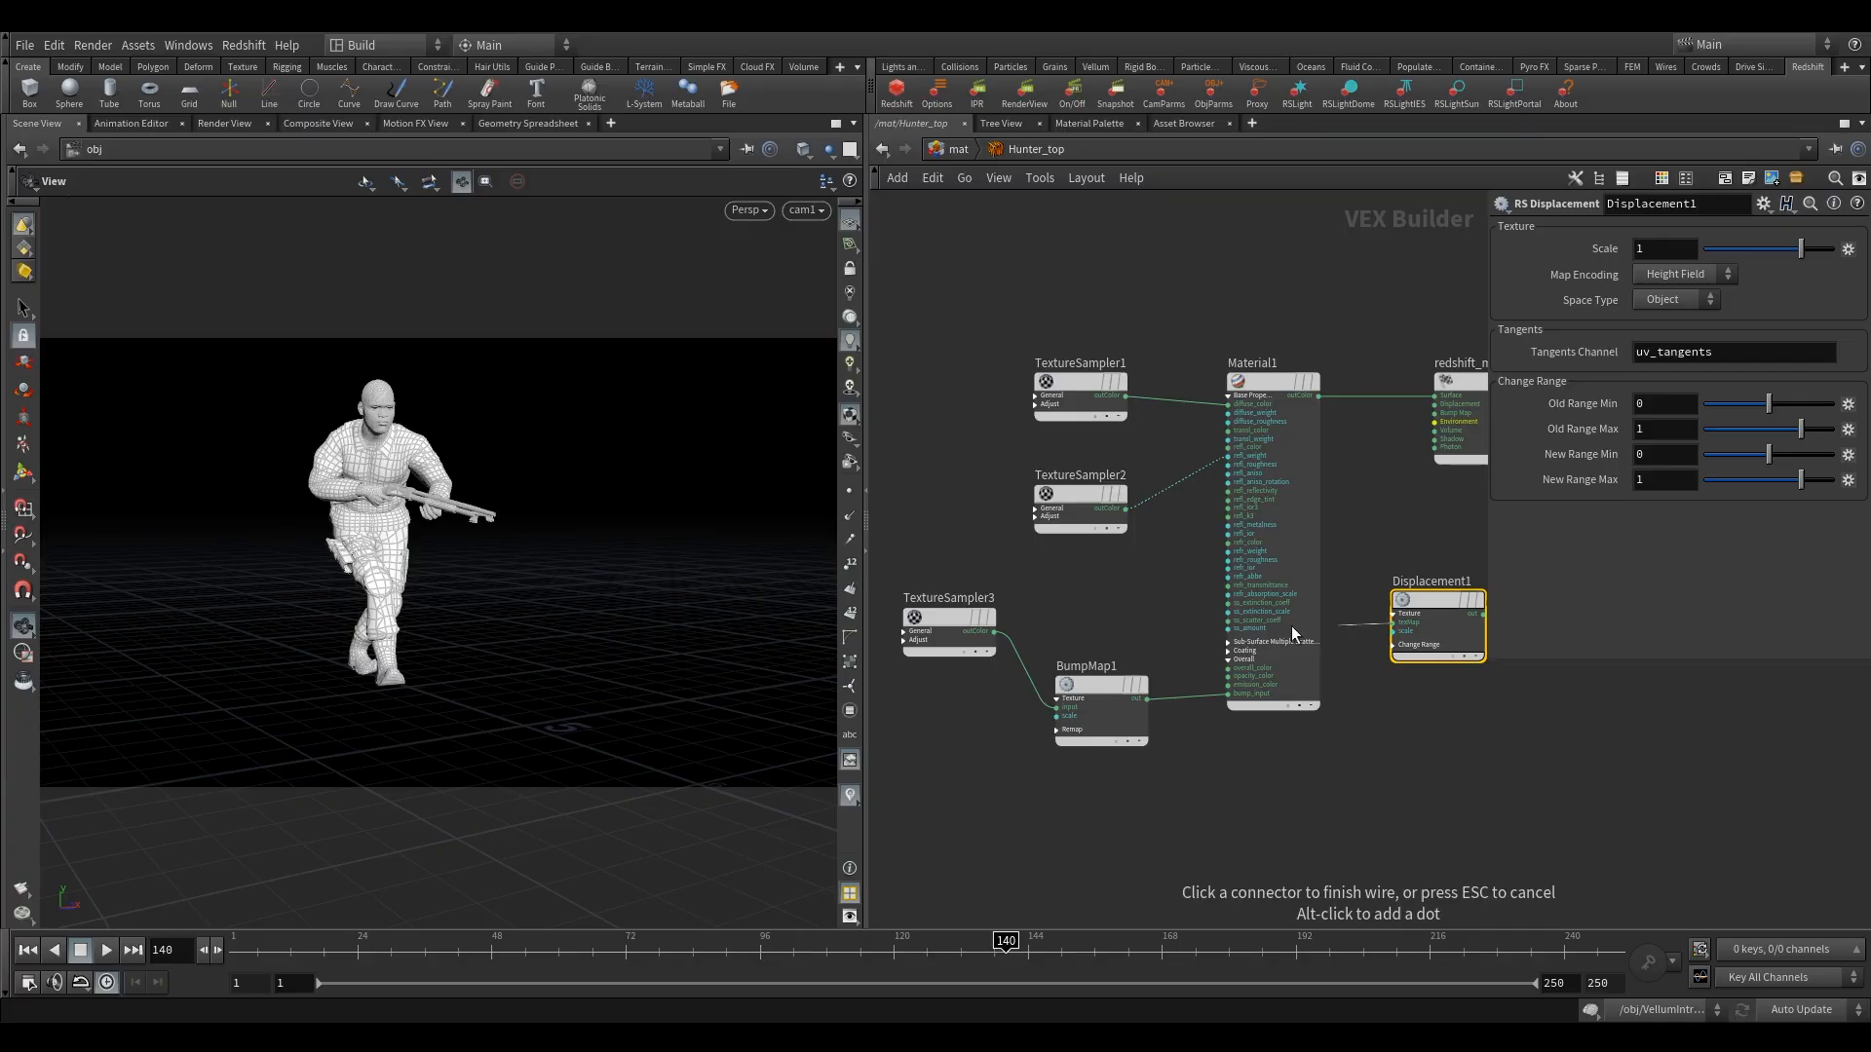
click(998, 632)
Connect Displacement1's out to the Displacement input of redshift_material1.
middle_drag(1404, 513, 1240, 533)
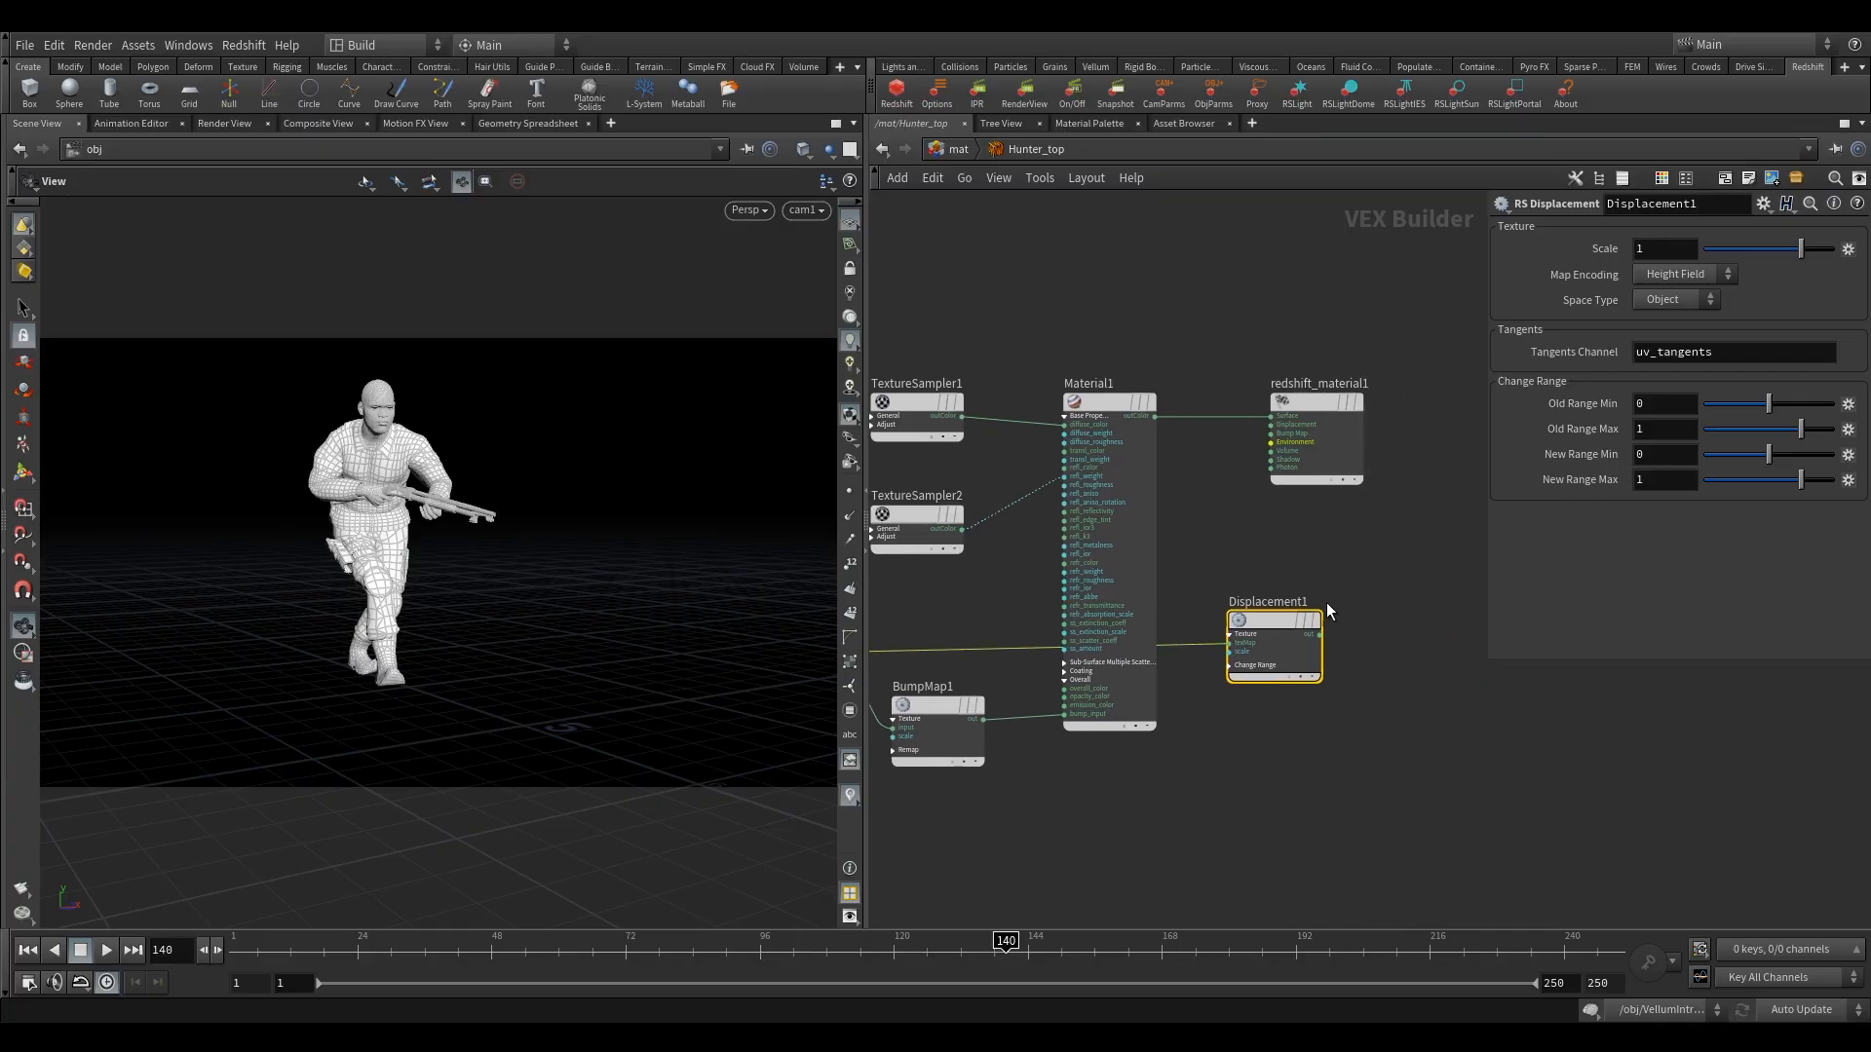
click(1321, 635)
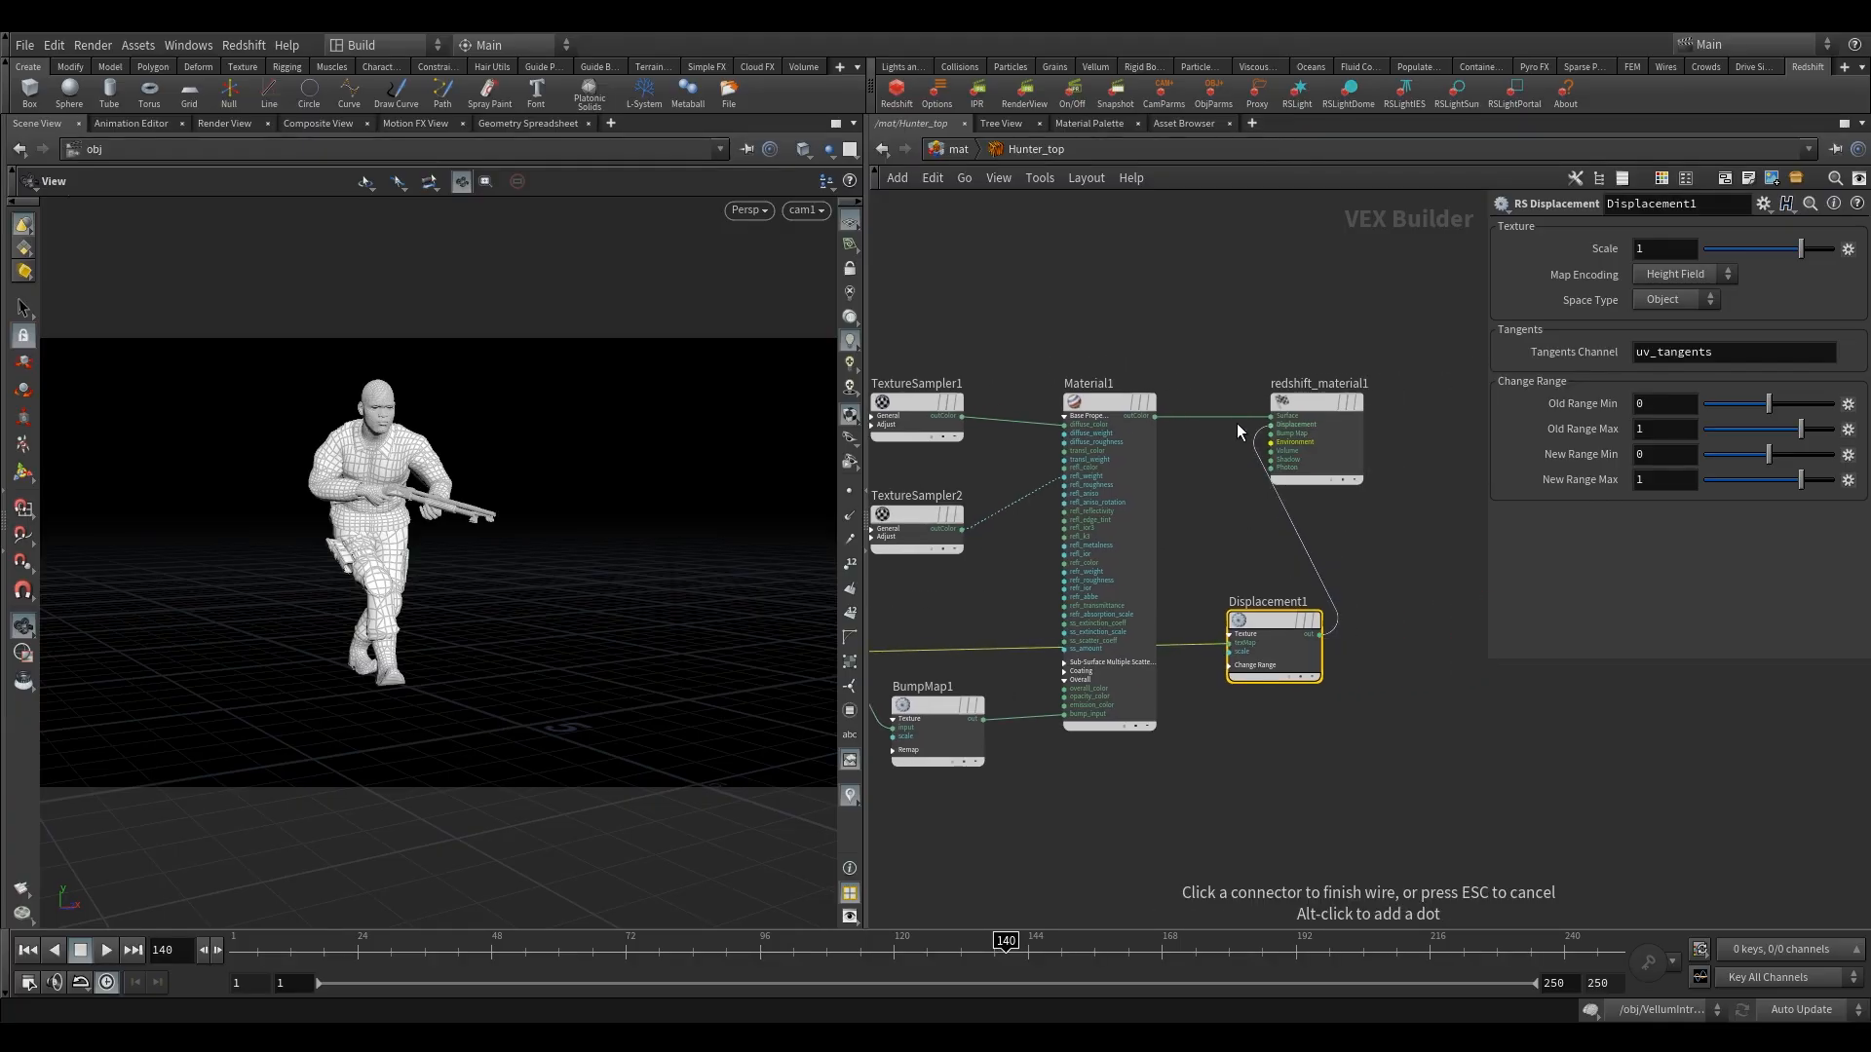
click(1271, 424)
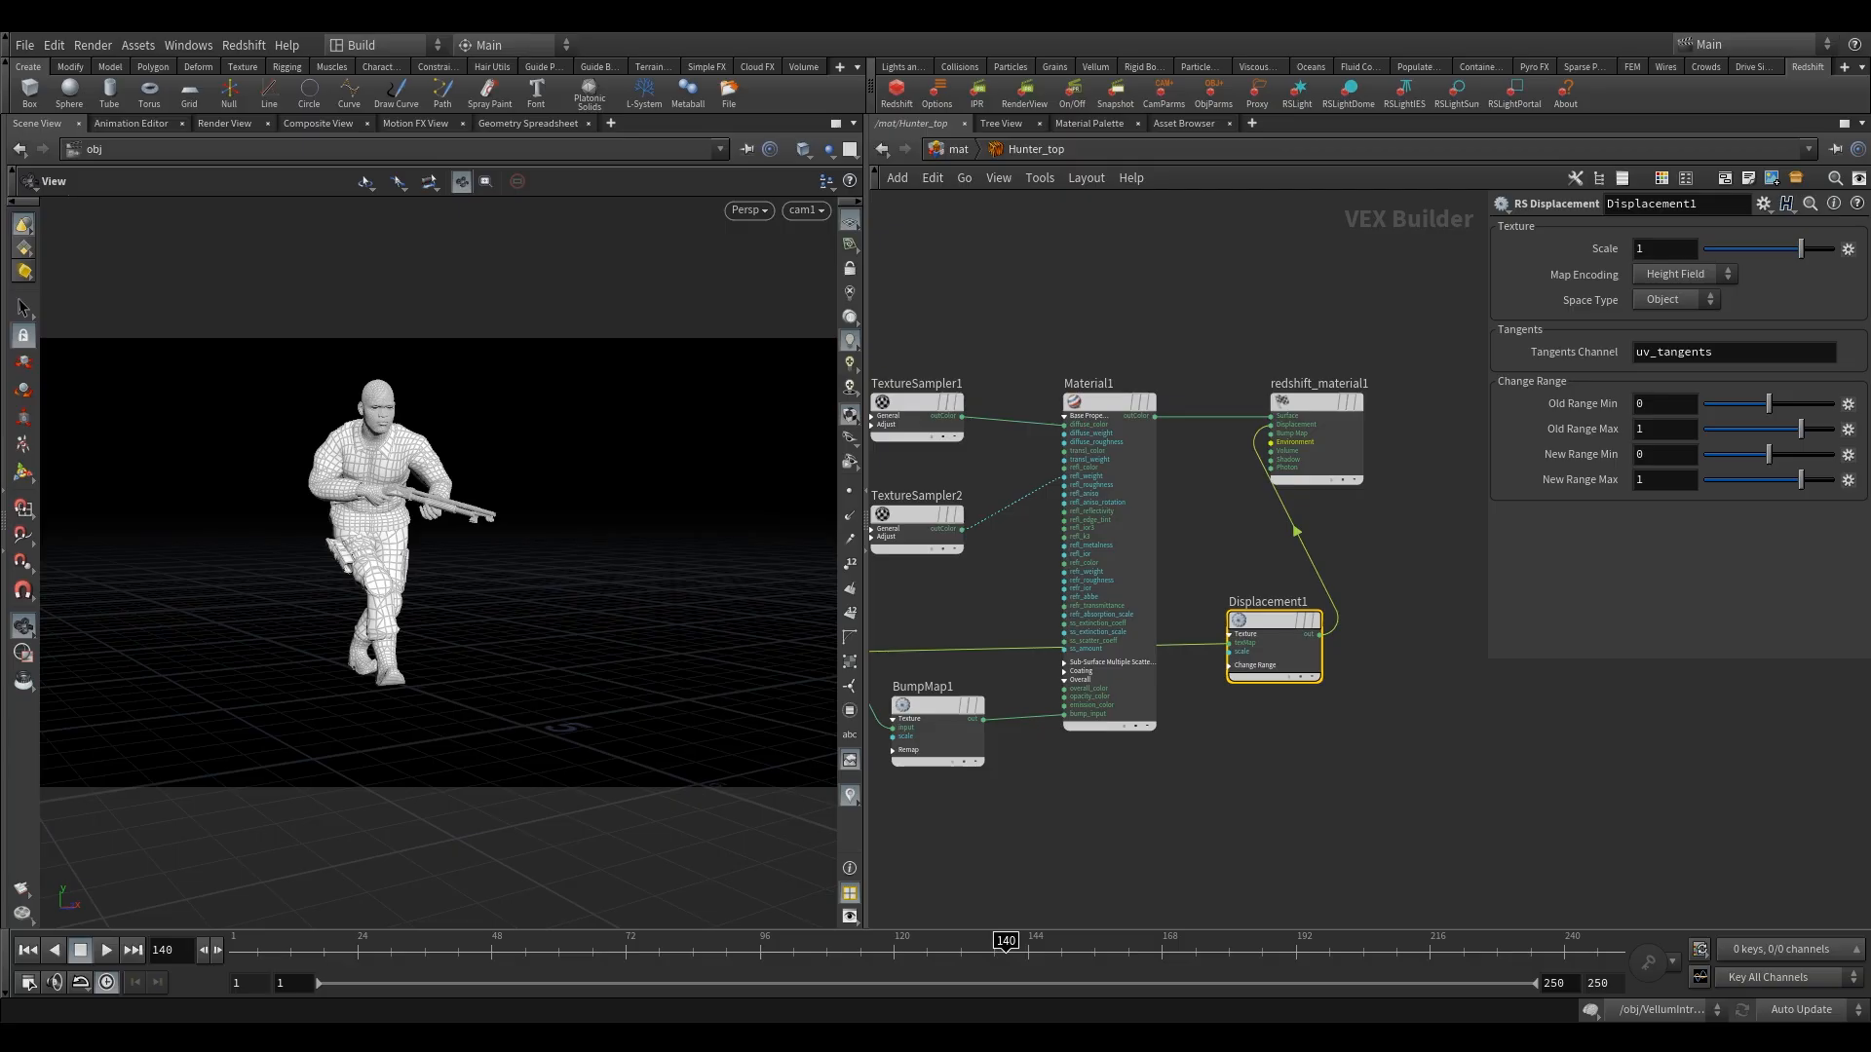
Set BumpMap1's Height Scale to .05.
middle_drag(937, 804, 1037, 838)
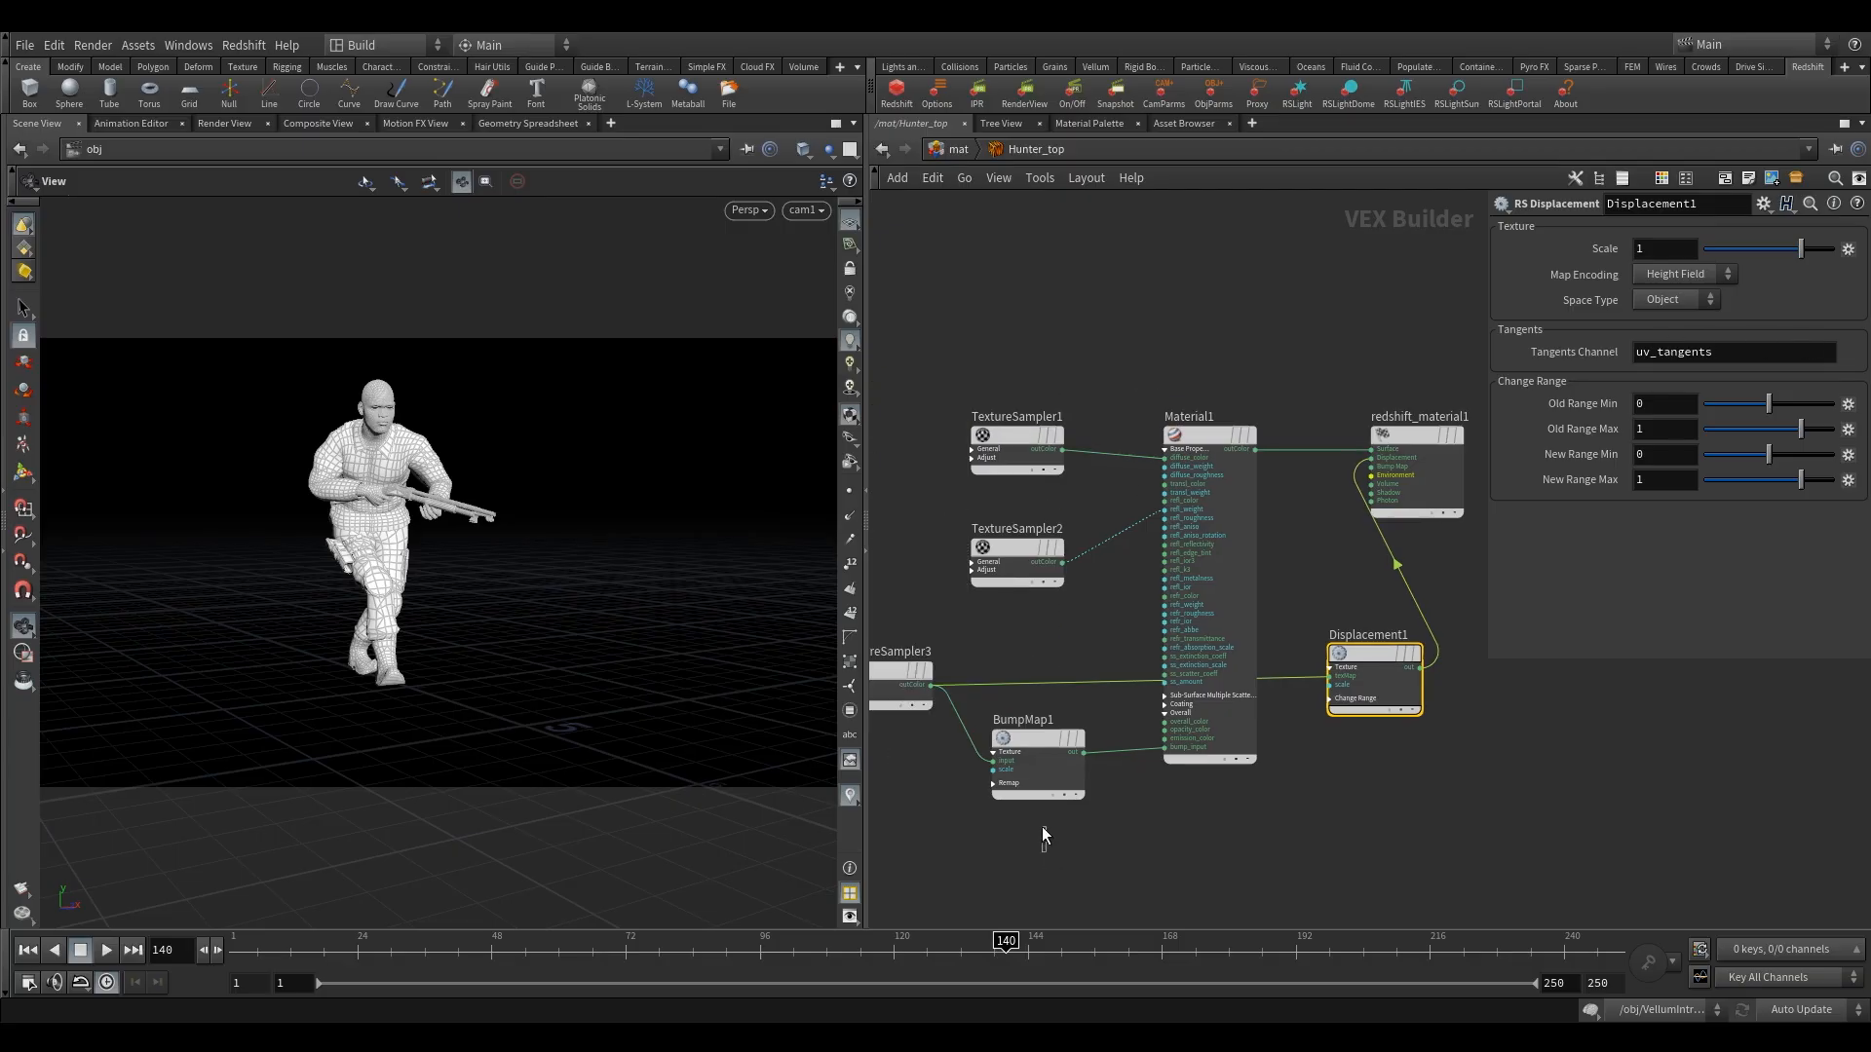
click(1048, 774)
double_click(1668, 293)
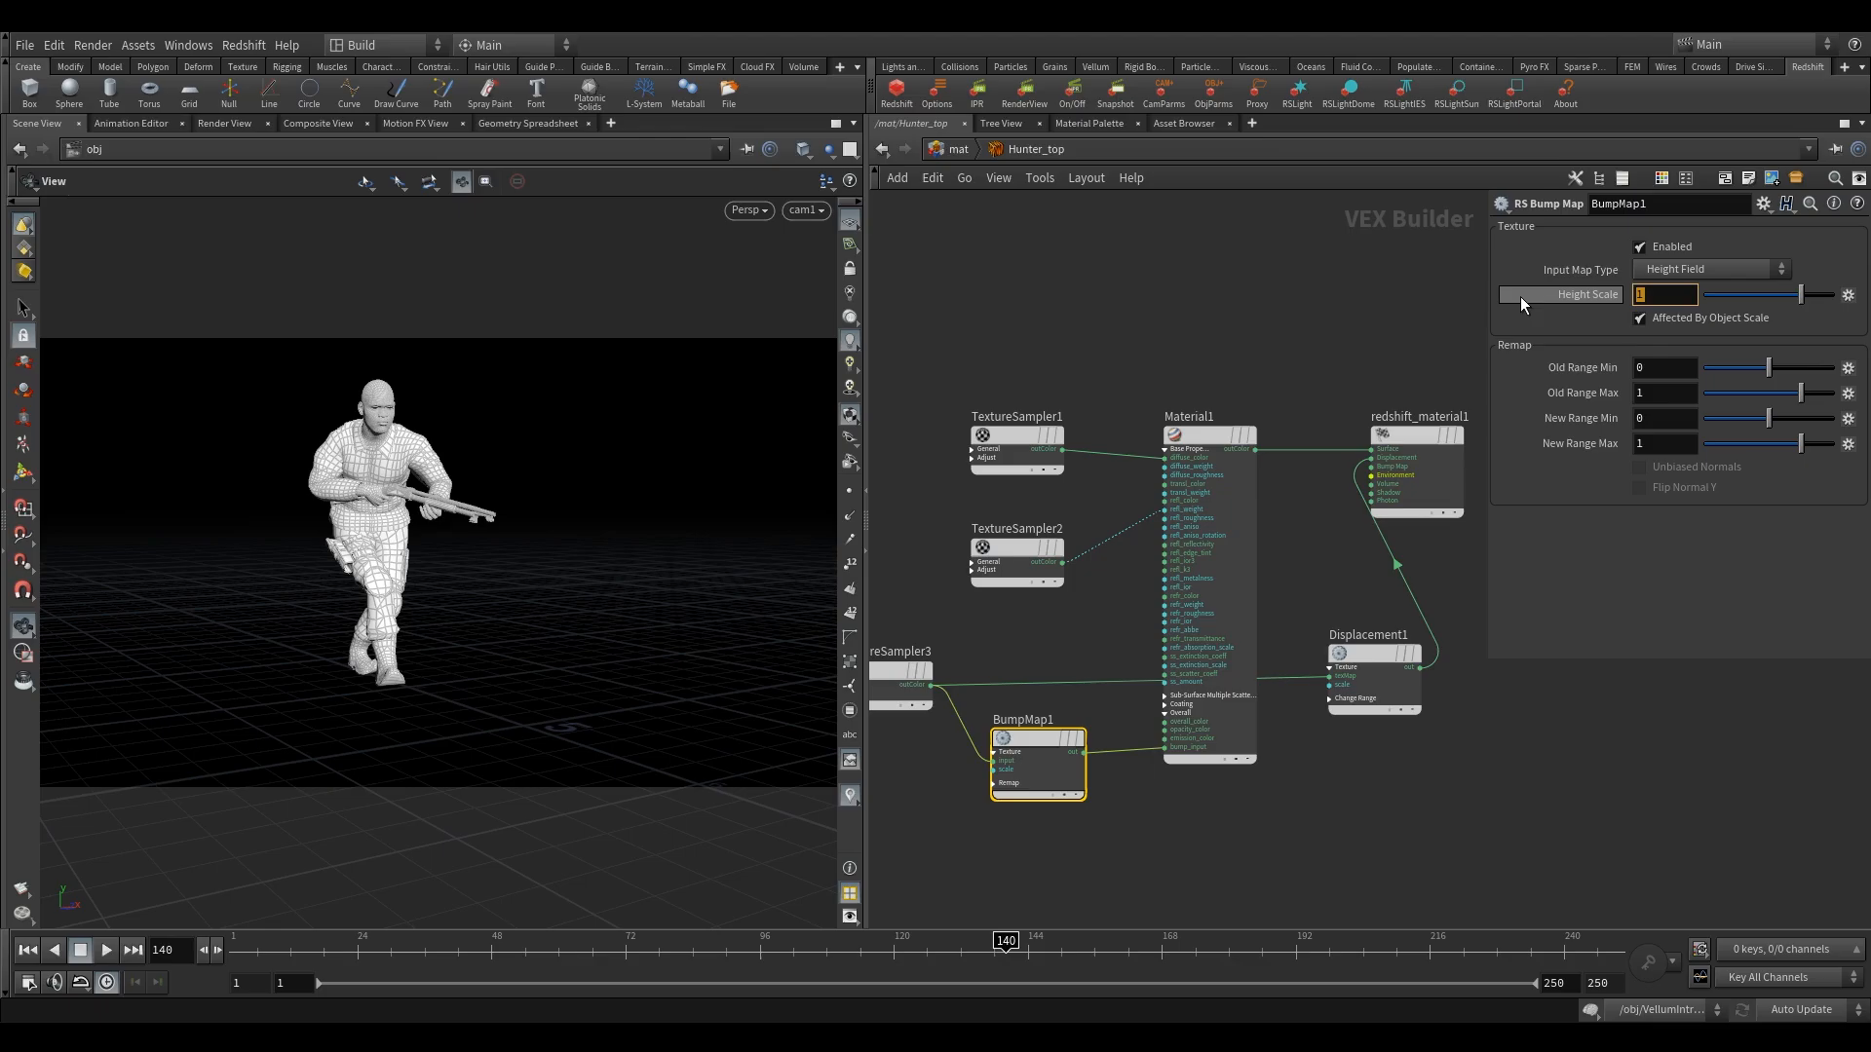
text(.05)
key(Return)
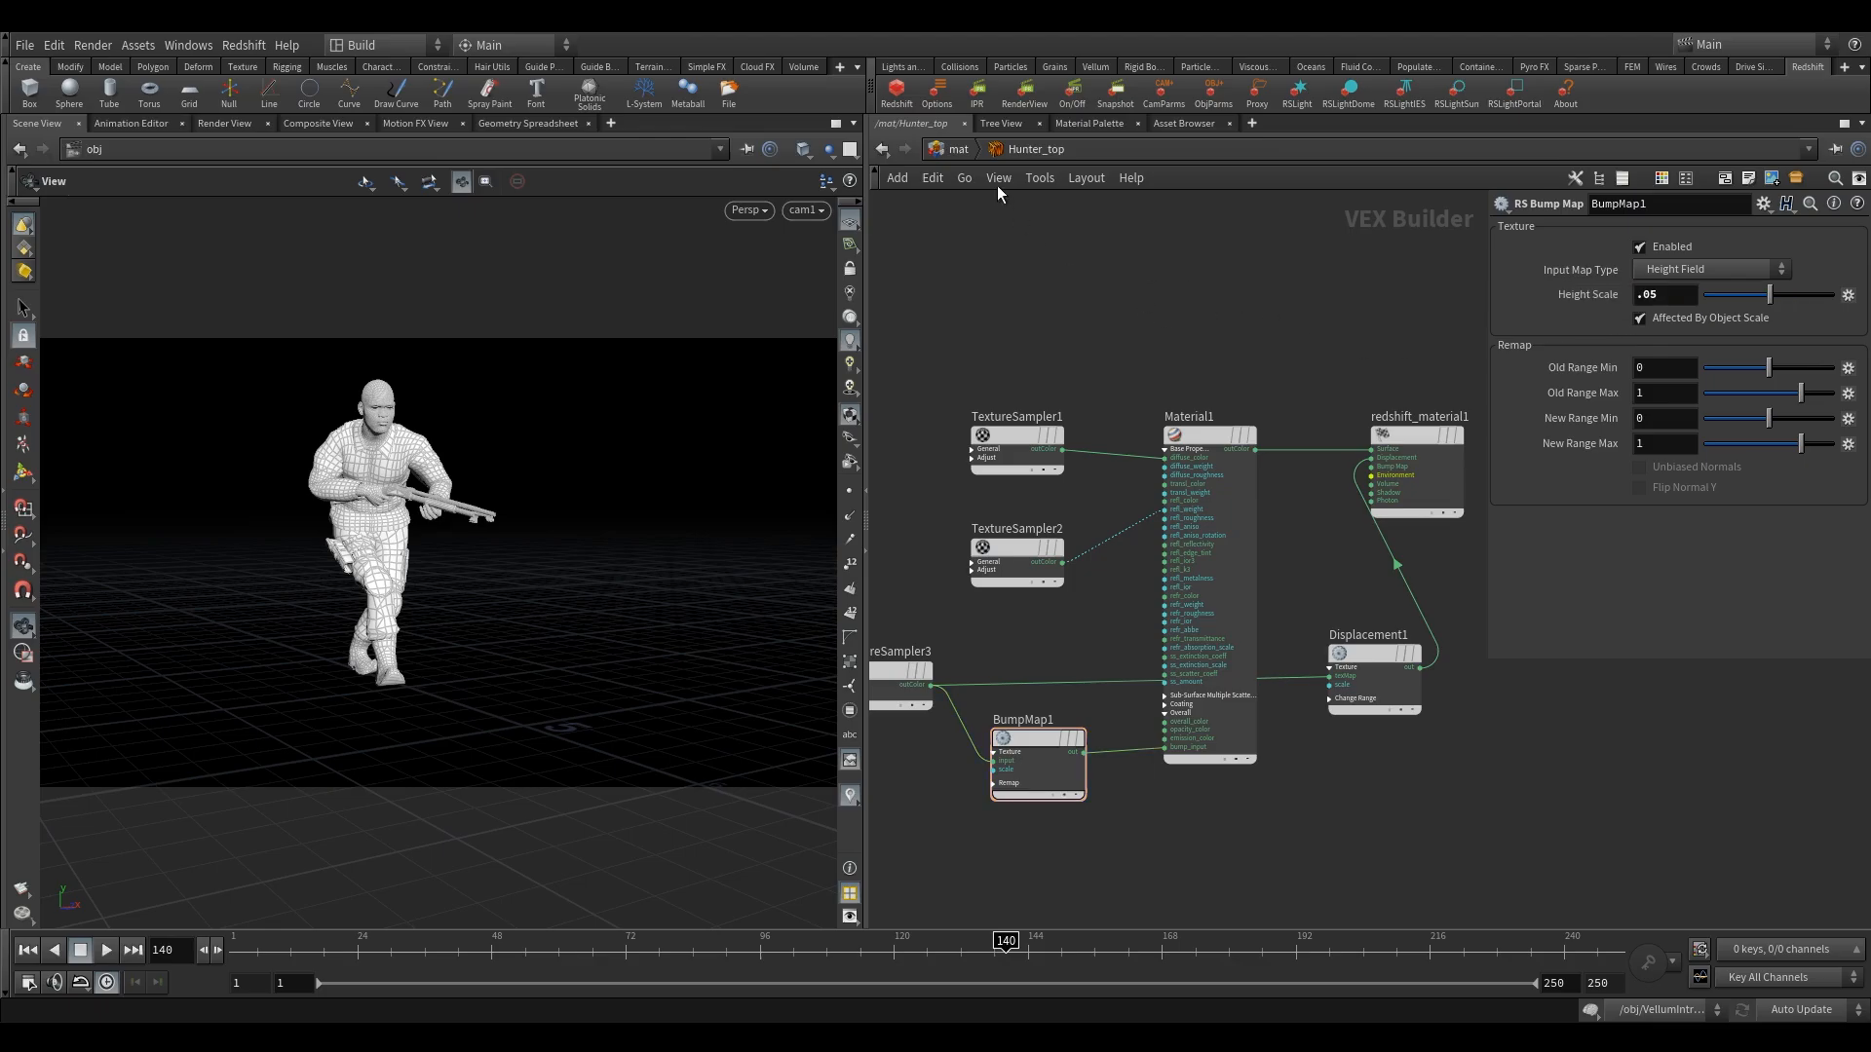
Return to the mat network, enter the Hunter_shoes material builder and expand Material1's Base Properties inputs.
click(958, 148)
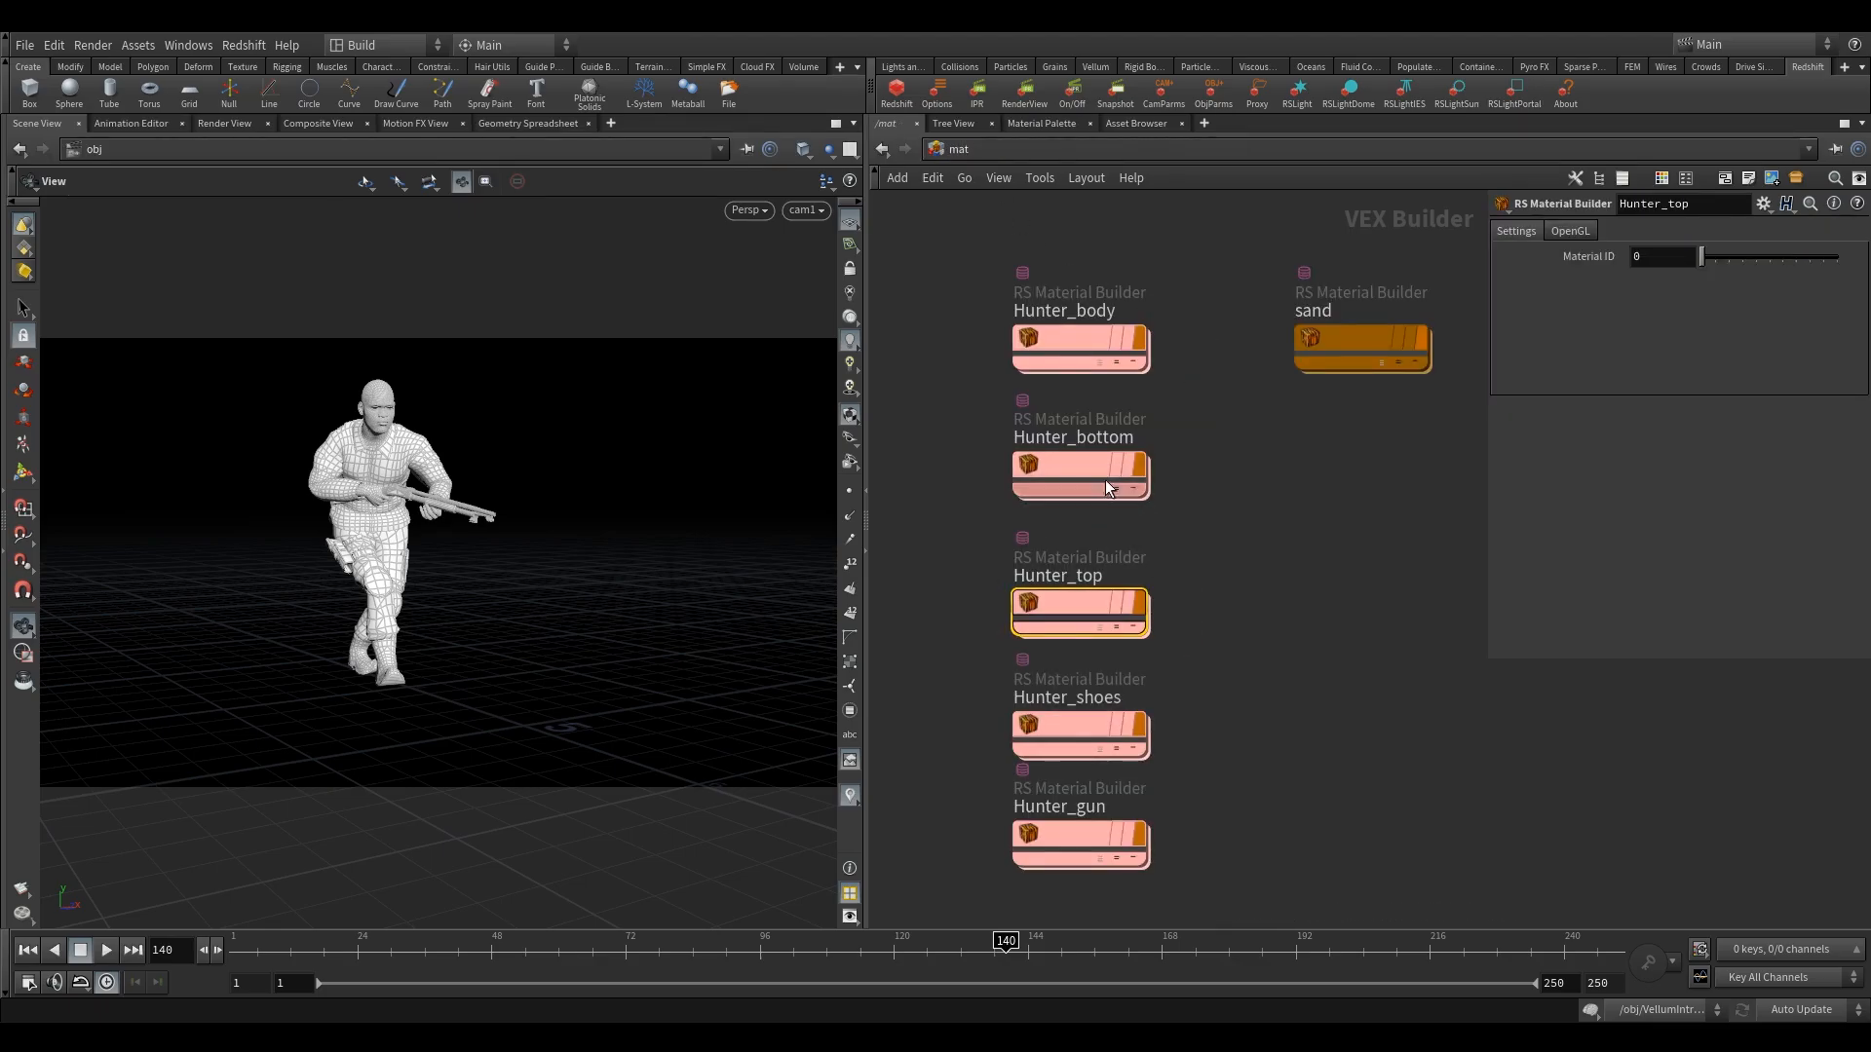
double_click(1081, 722)
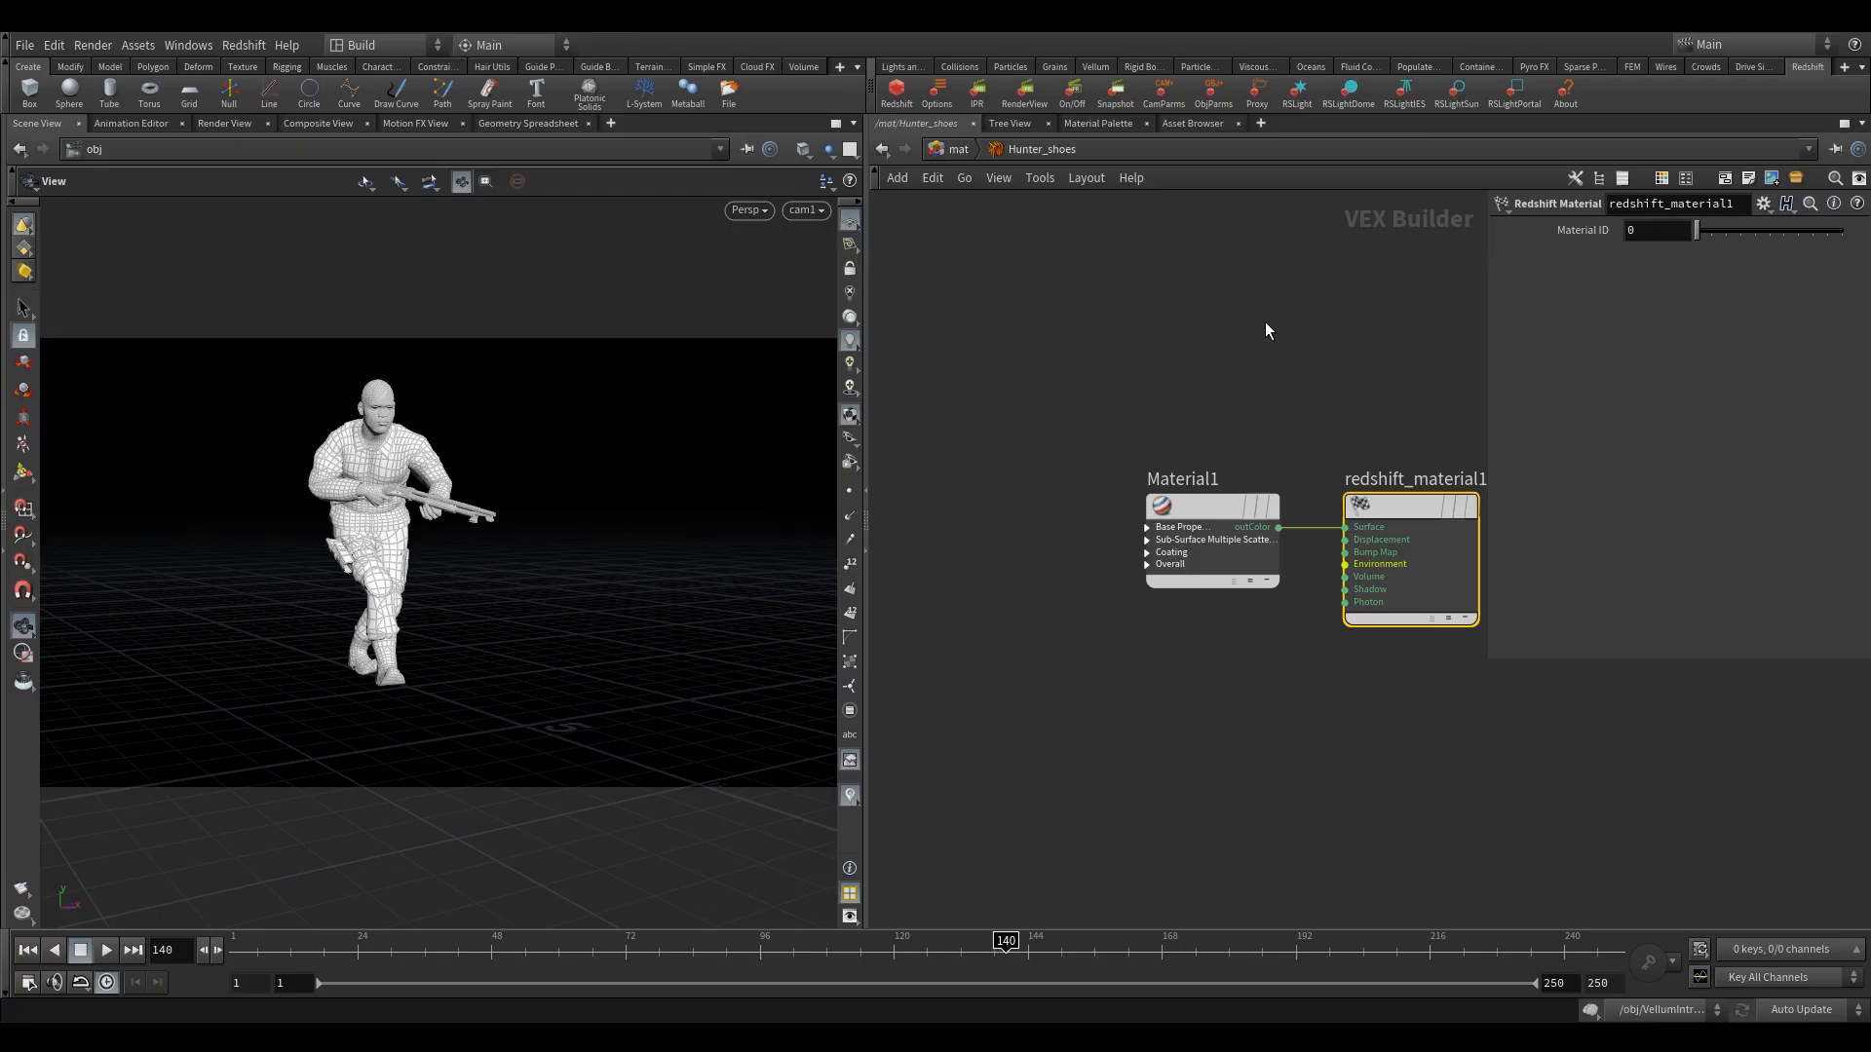
click(1241, 530)
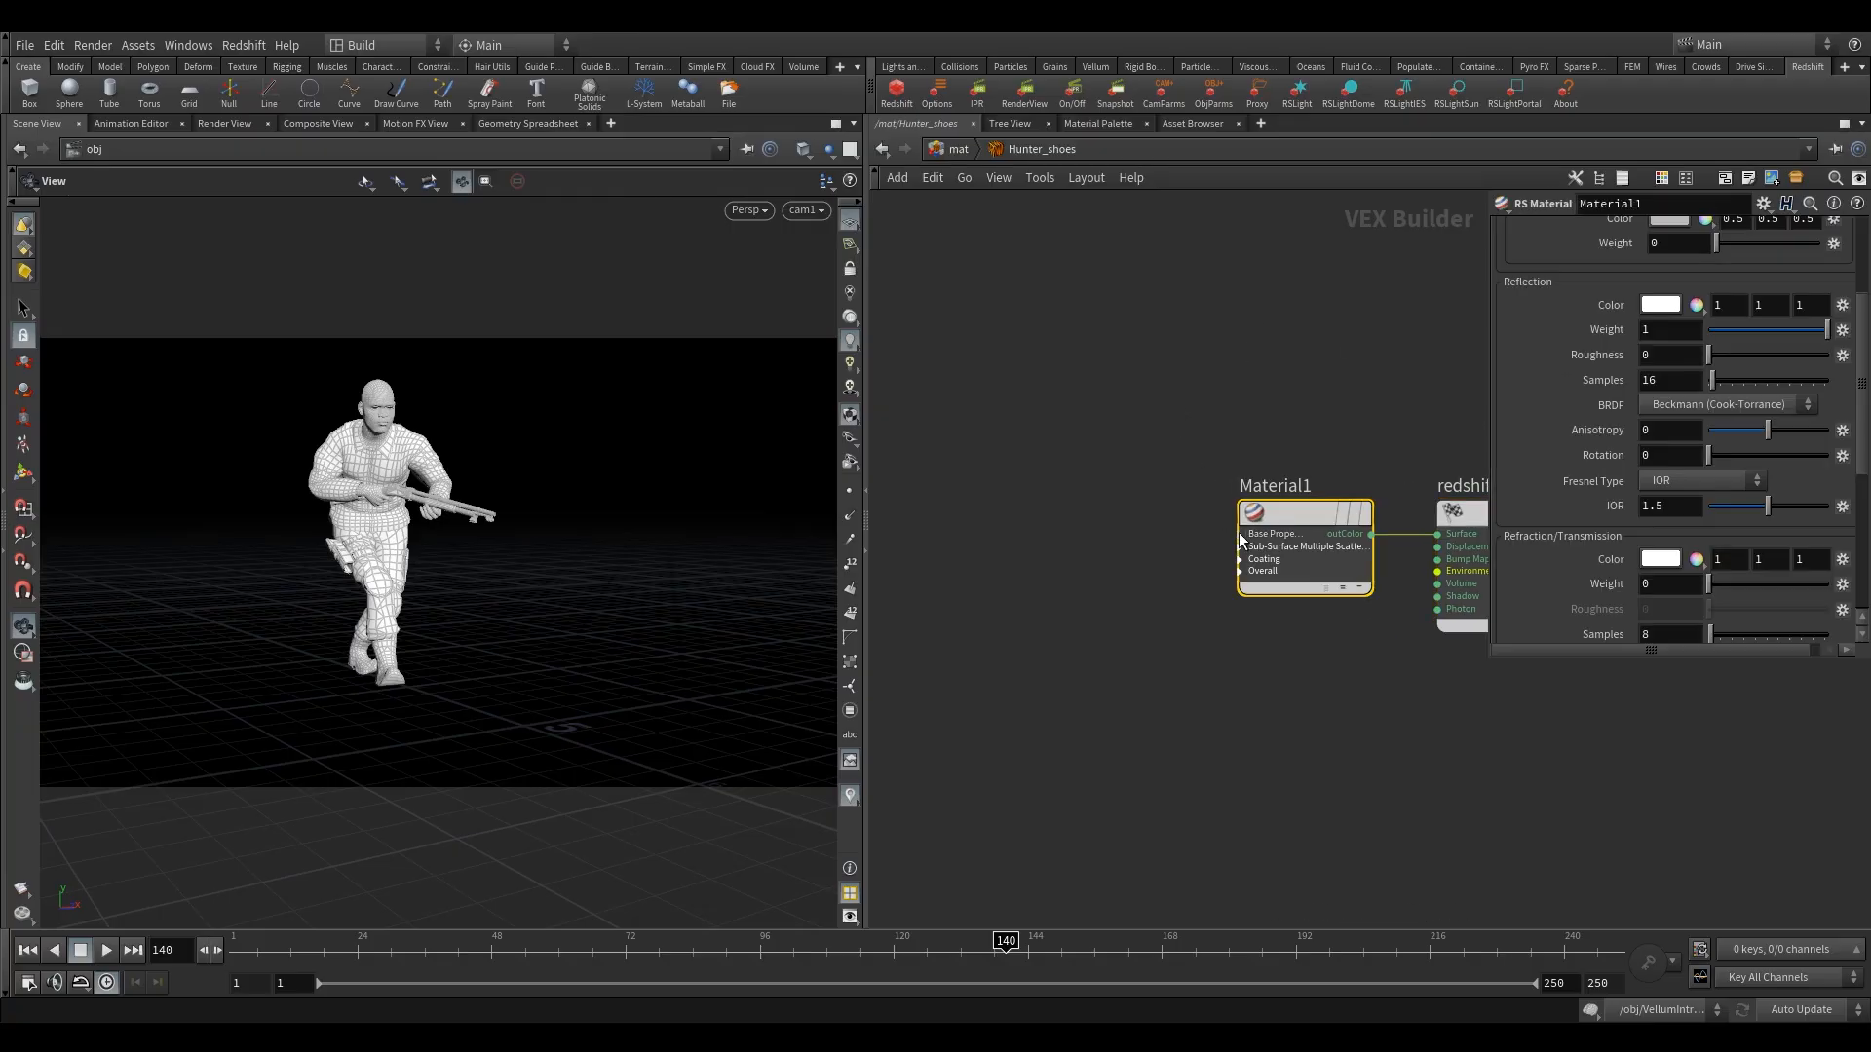
click(1237, 532)
Add an RS Texture node beside Material1, on its input side.
key(Tab)
text(te)
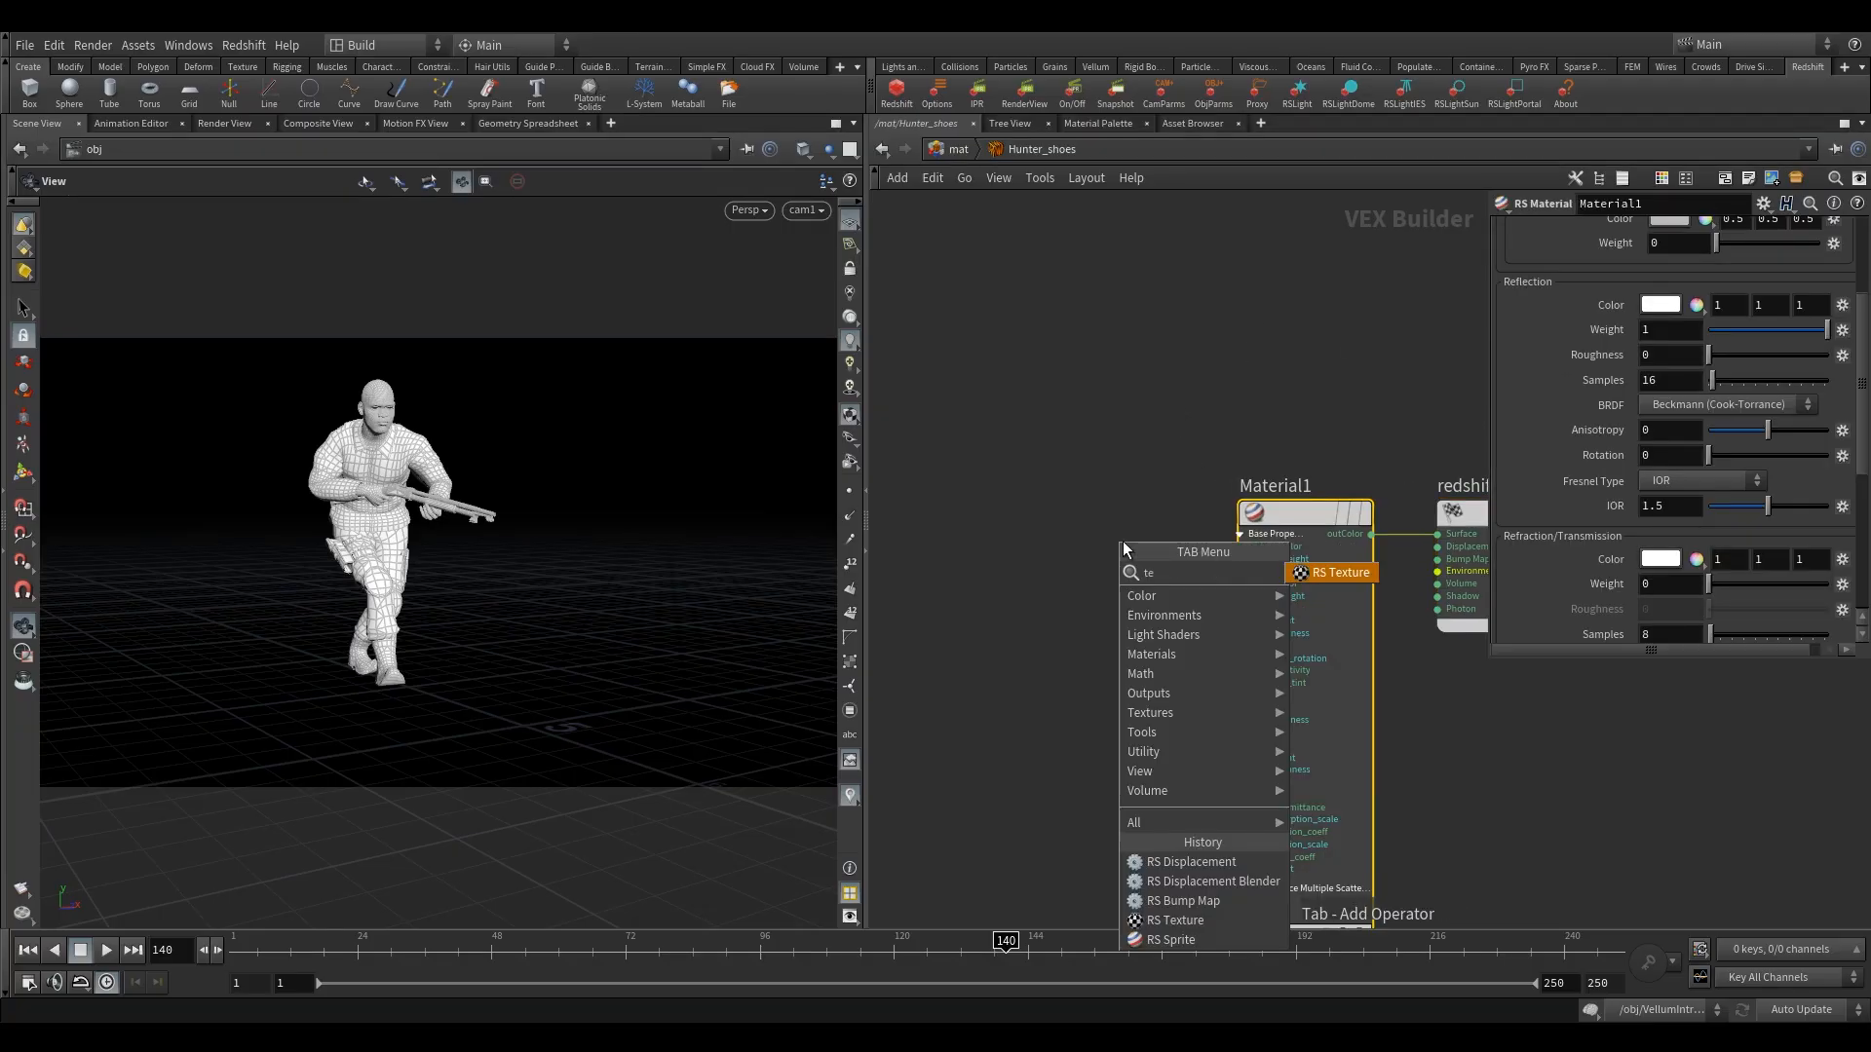
key(Return)
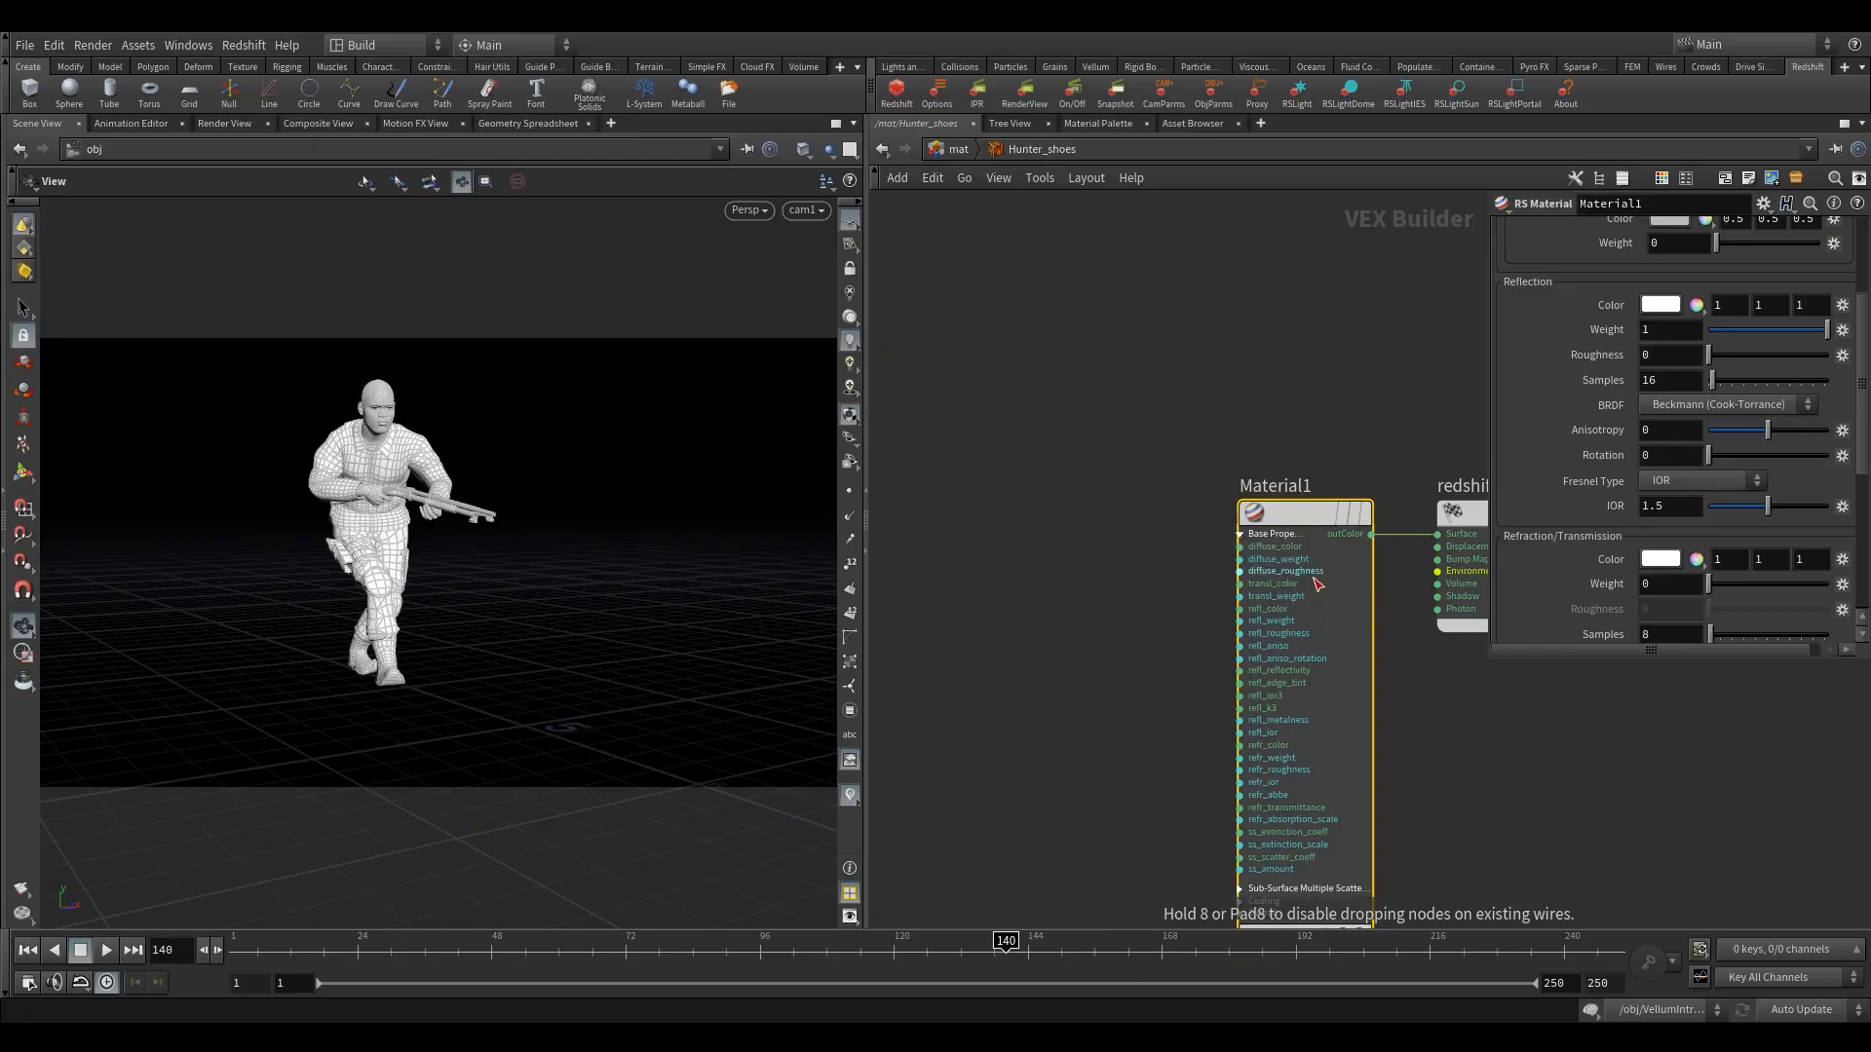
click(1038, 522)
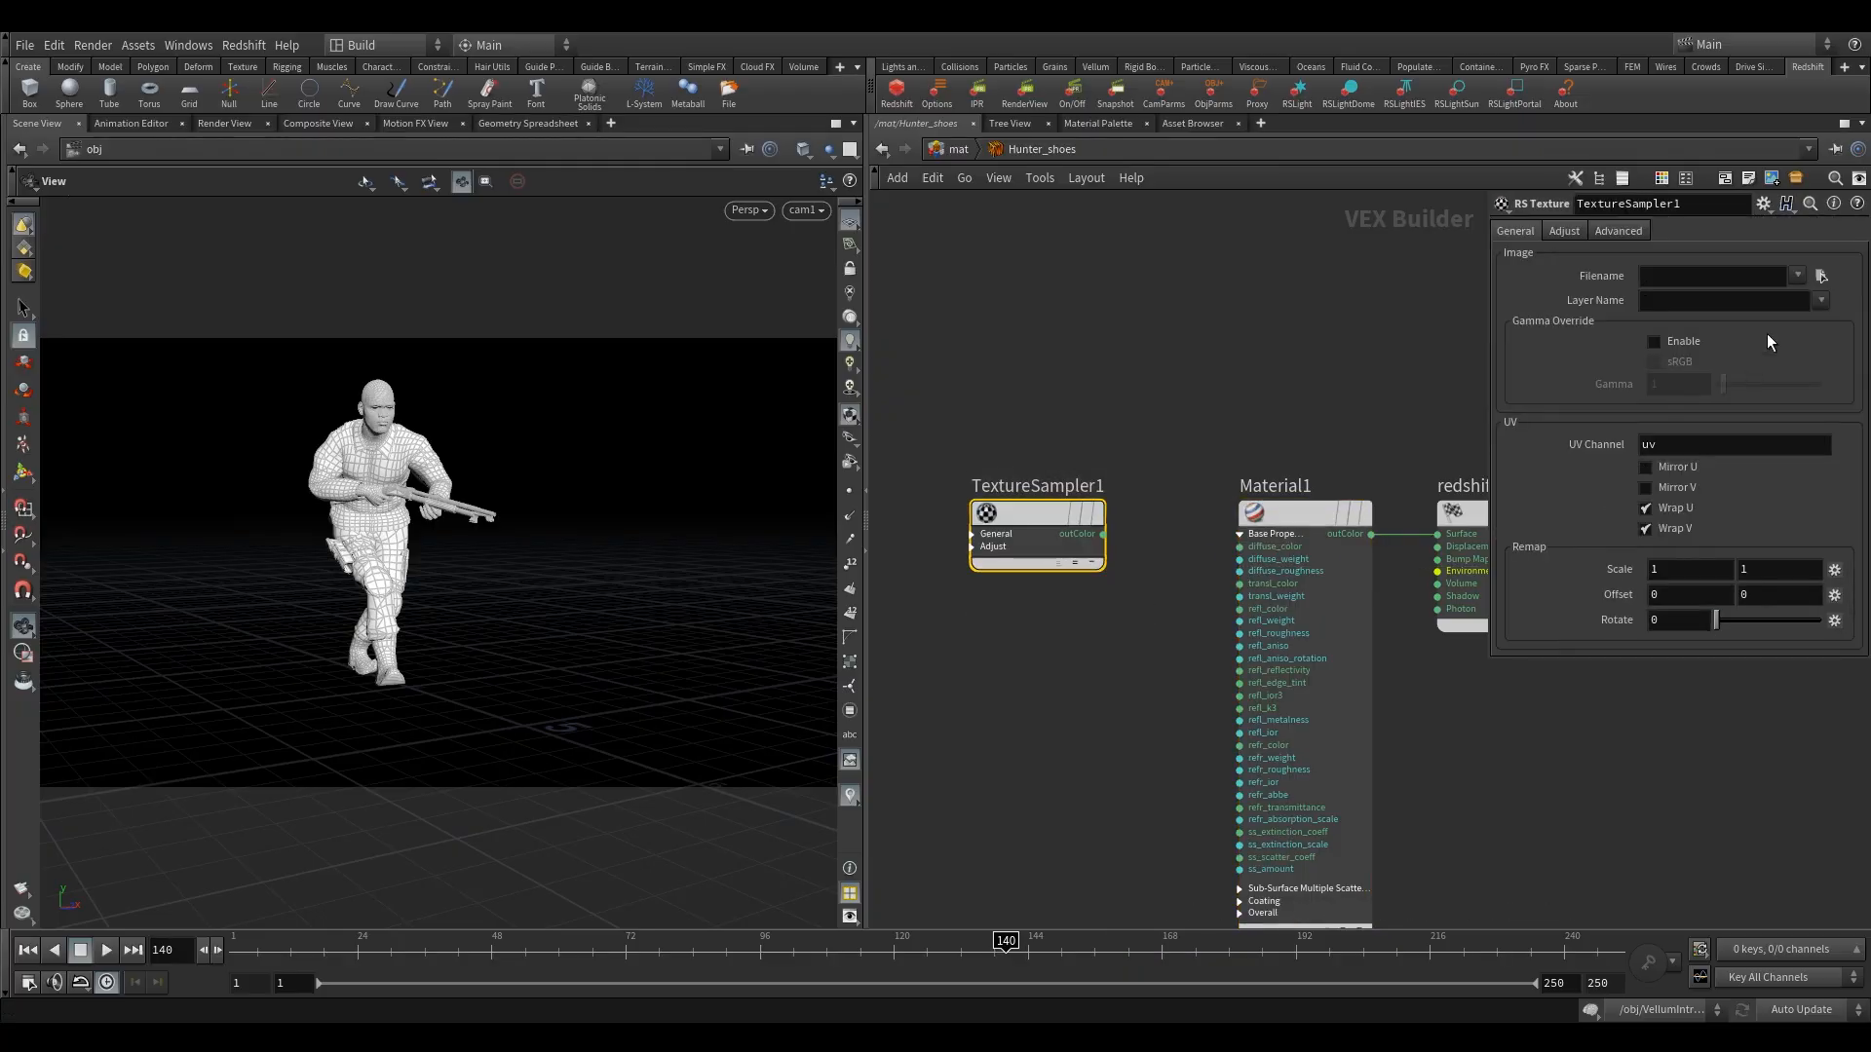
Load 01_Shoes_Diffuse.png into TextureSampler1 and connect its outColor to Material1's diffuse_color input.
click(1822, 276)
scroll(1097, 279, down, 3)
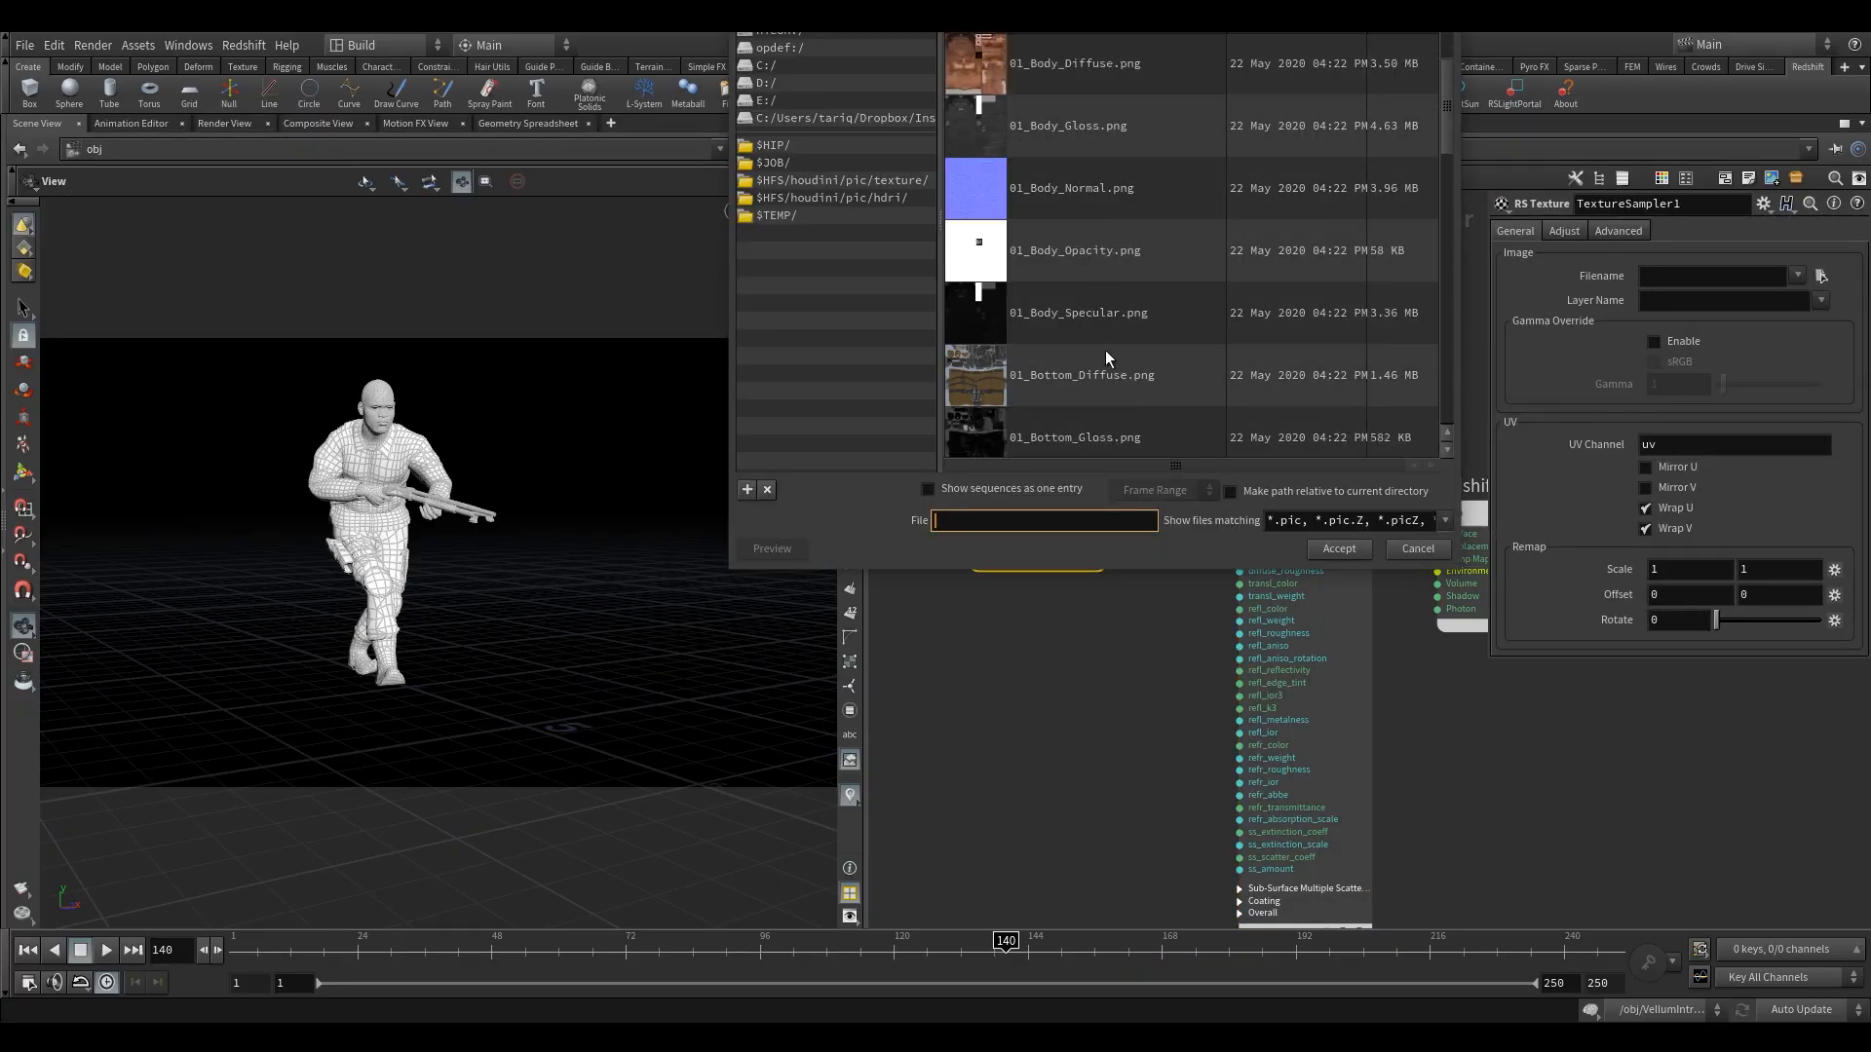
scroll(1105, 349, down, 3)
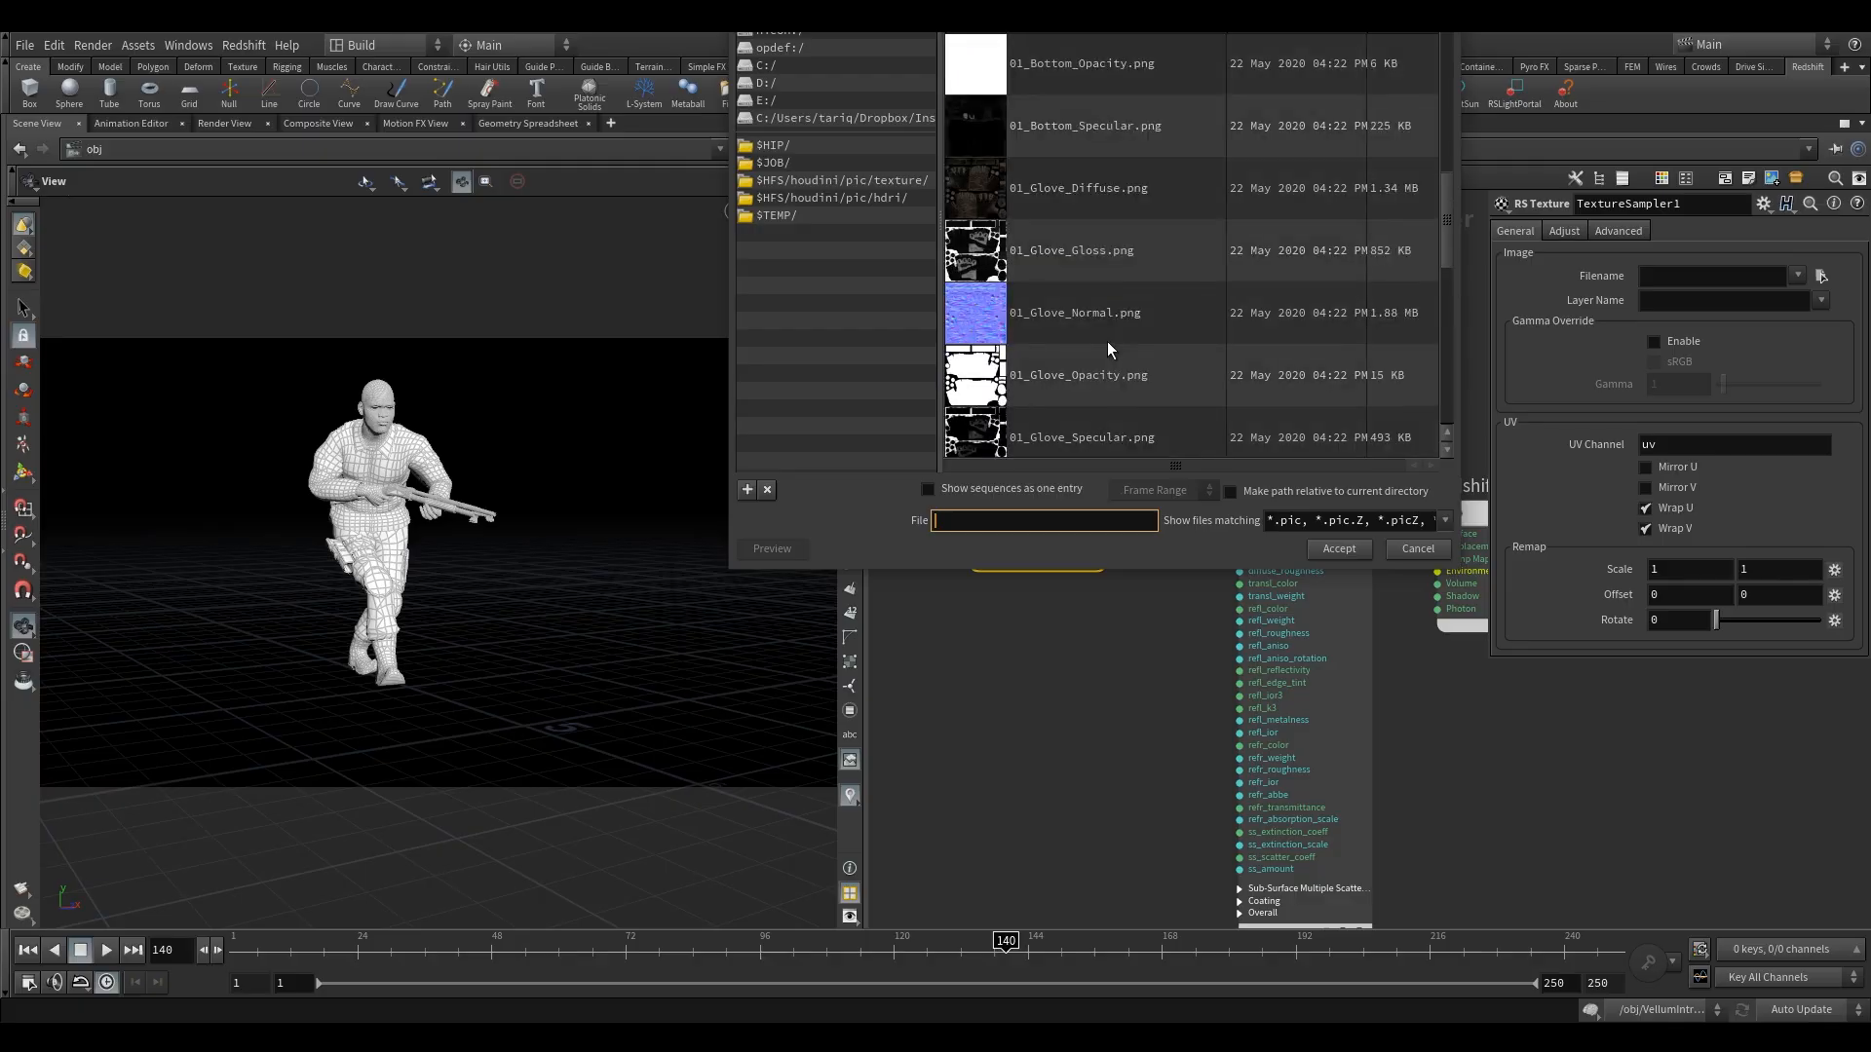
scroll(1107, 341, down, 1)
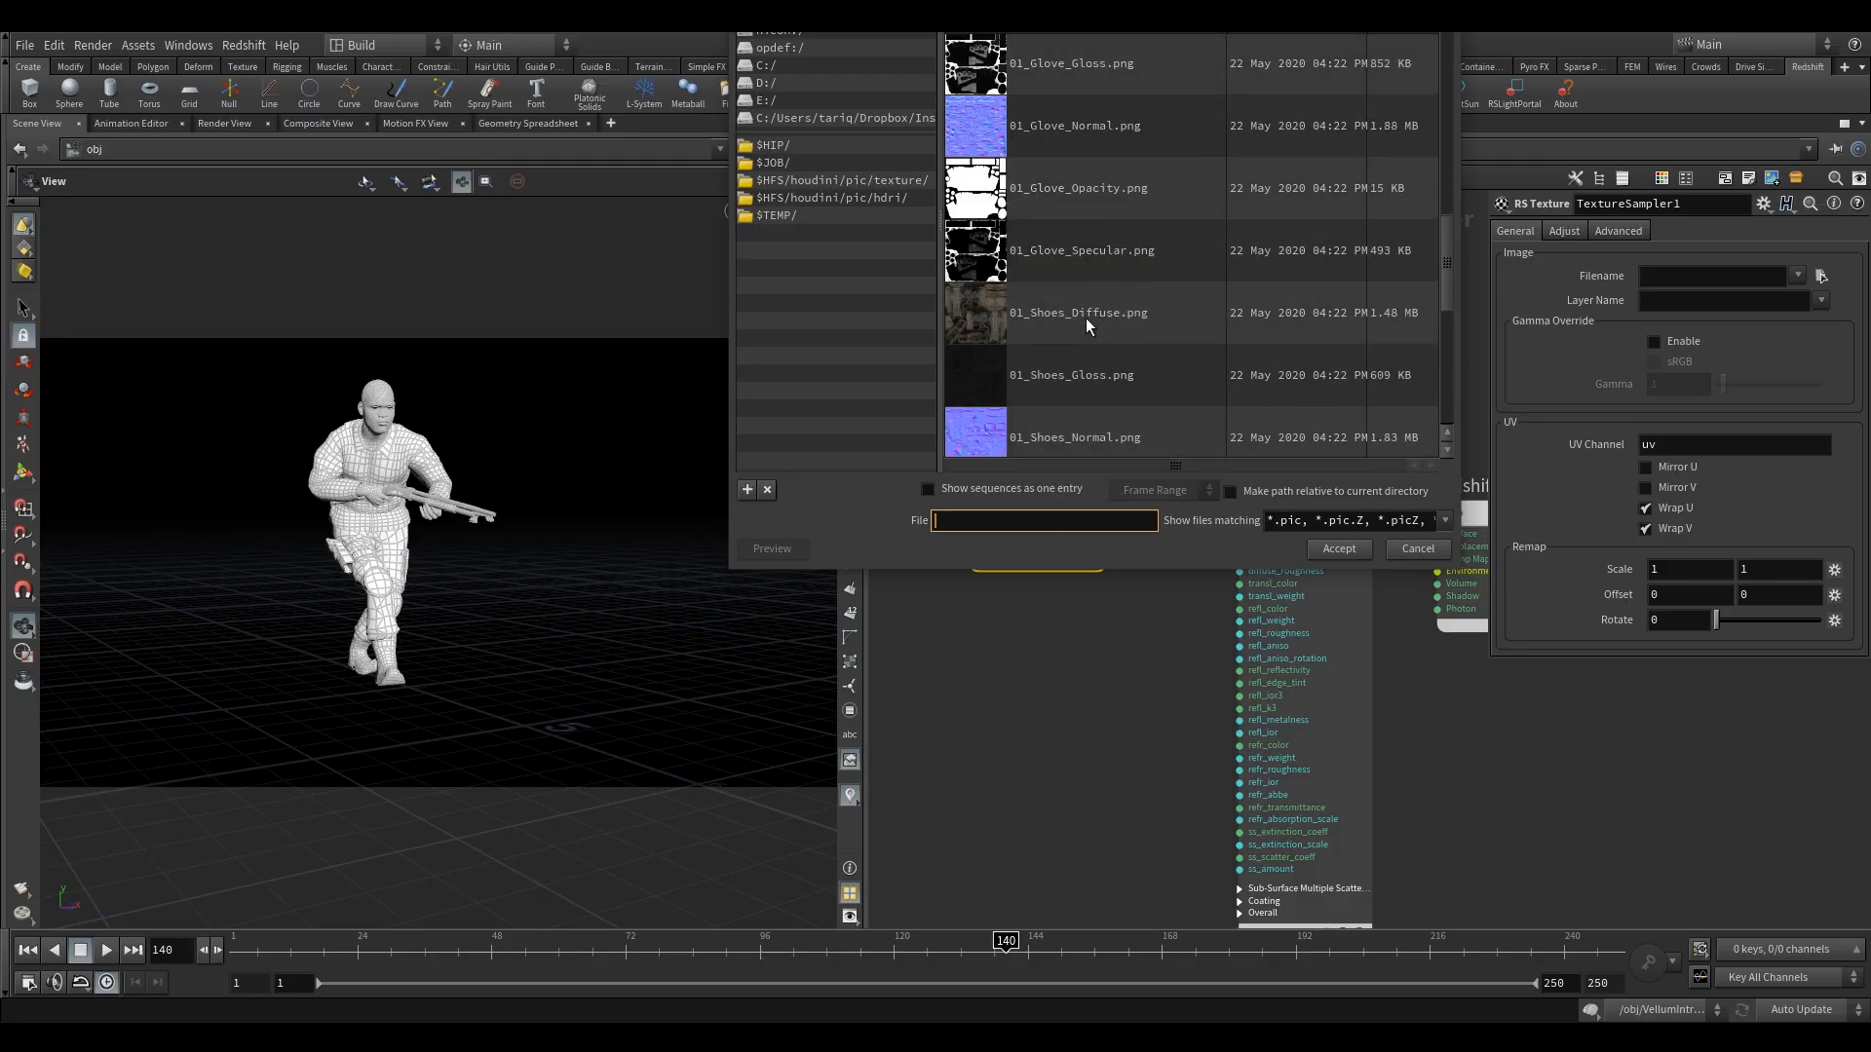
click(1084, 314)
click(1343, 548)
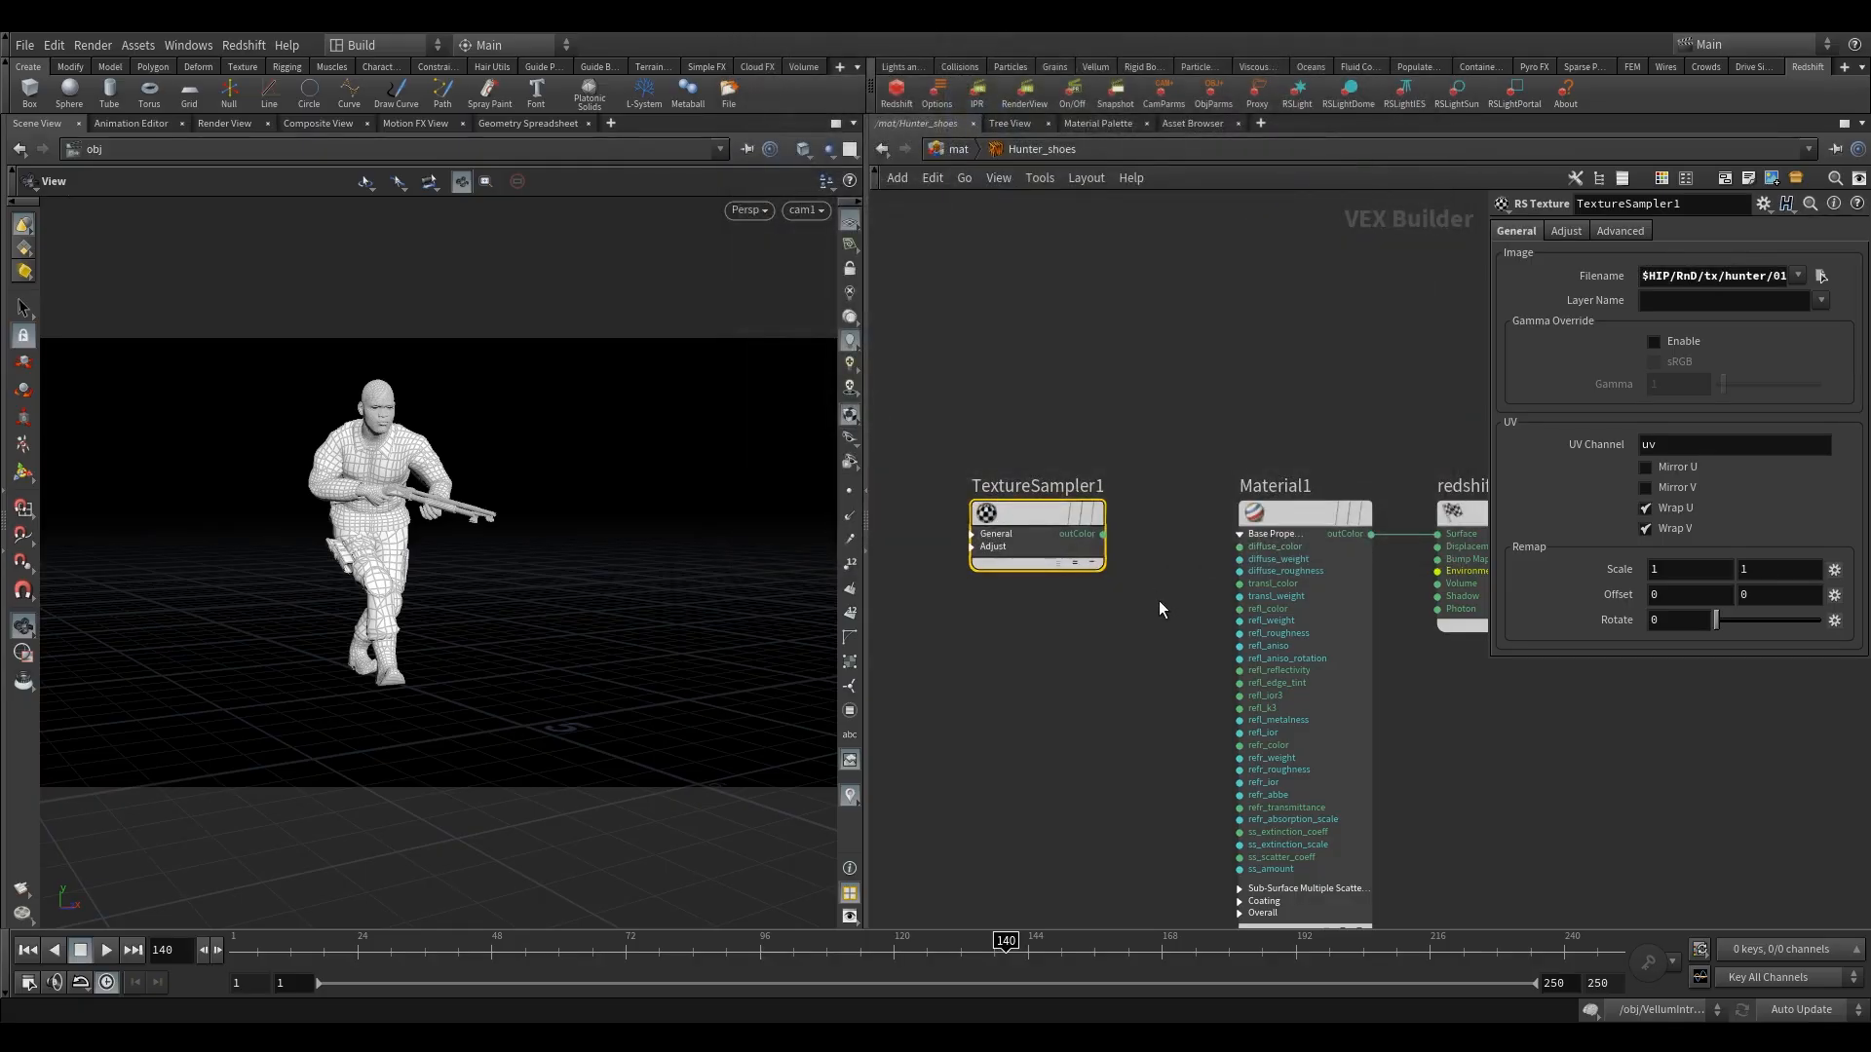
drag(1103, 535, 1239, 547)
Duplicate TextureSampler1 and align the copy directly below it.
alt+drag(1050, 528, 1027, 682)
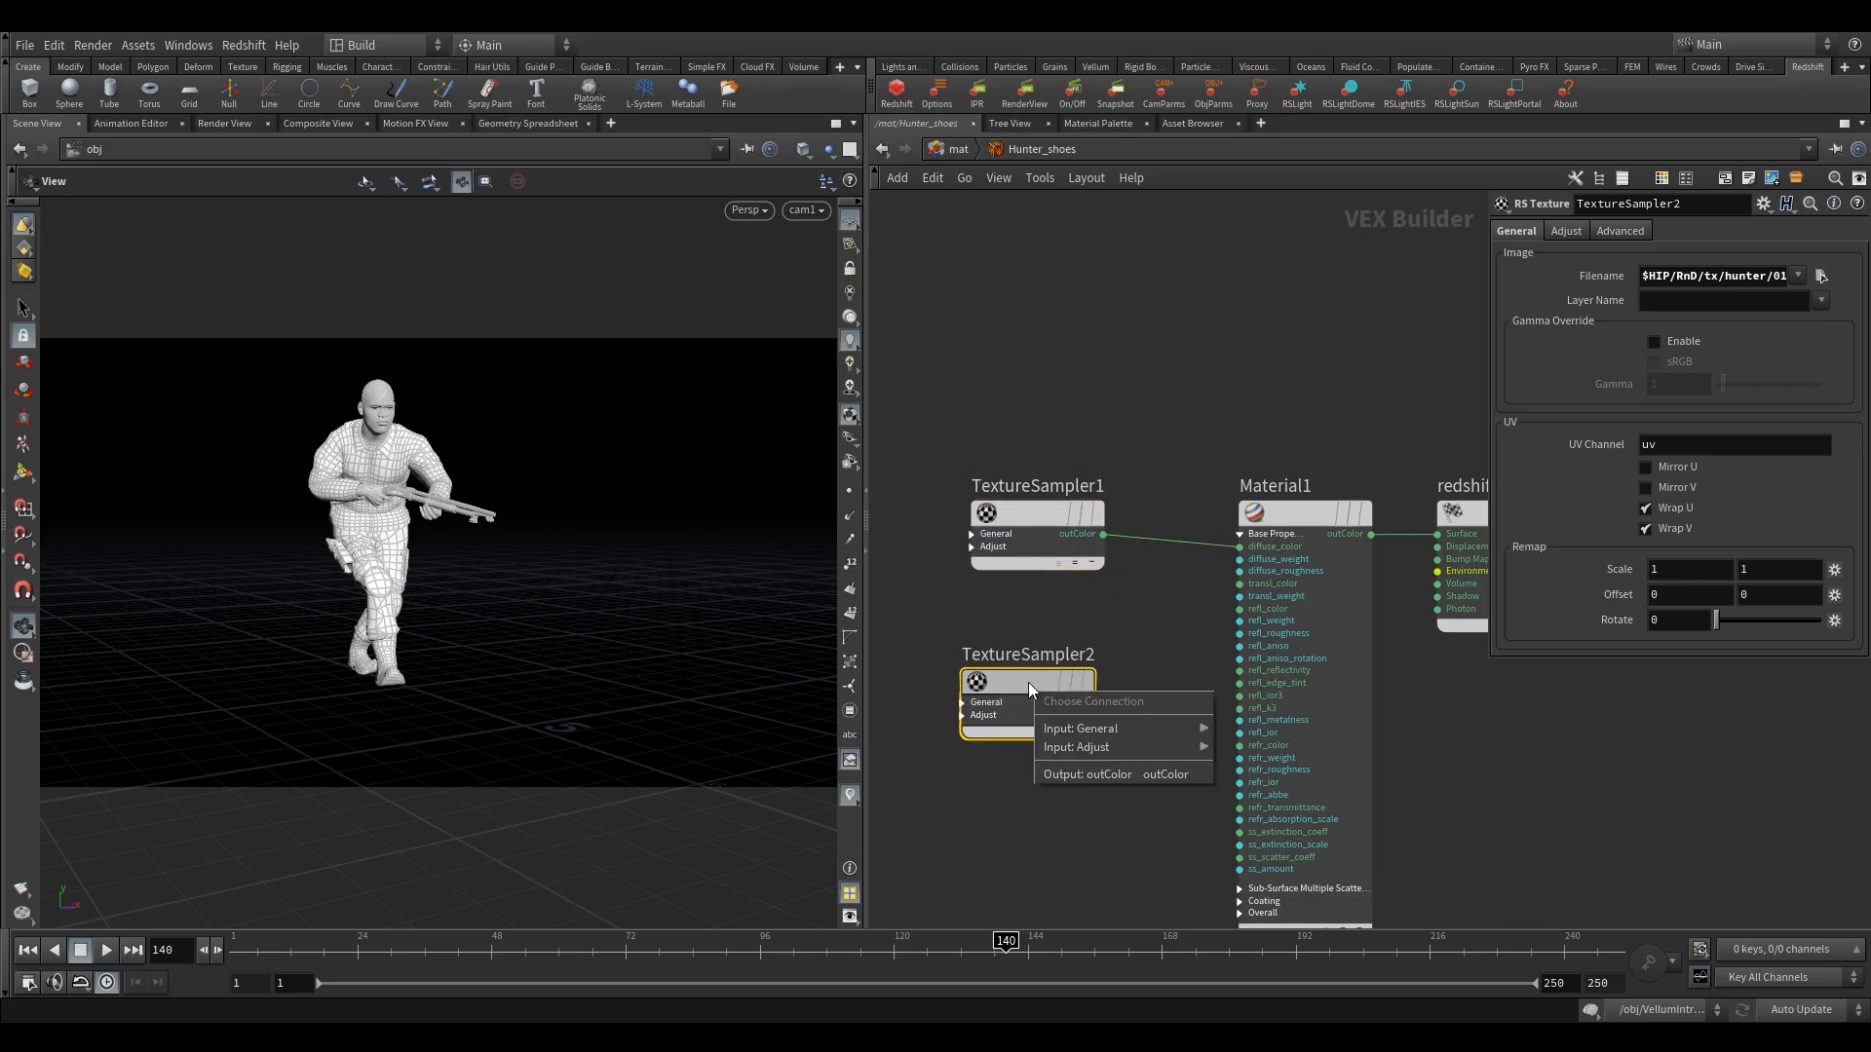
click(1033, 645)
click(1018, 679)
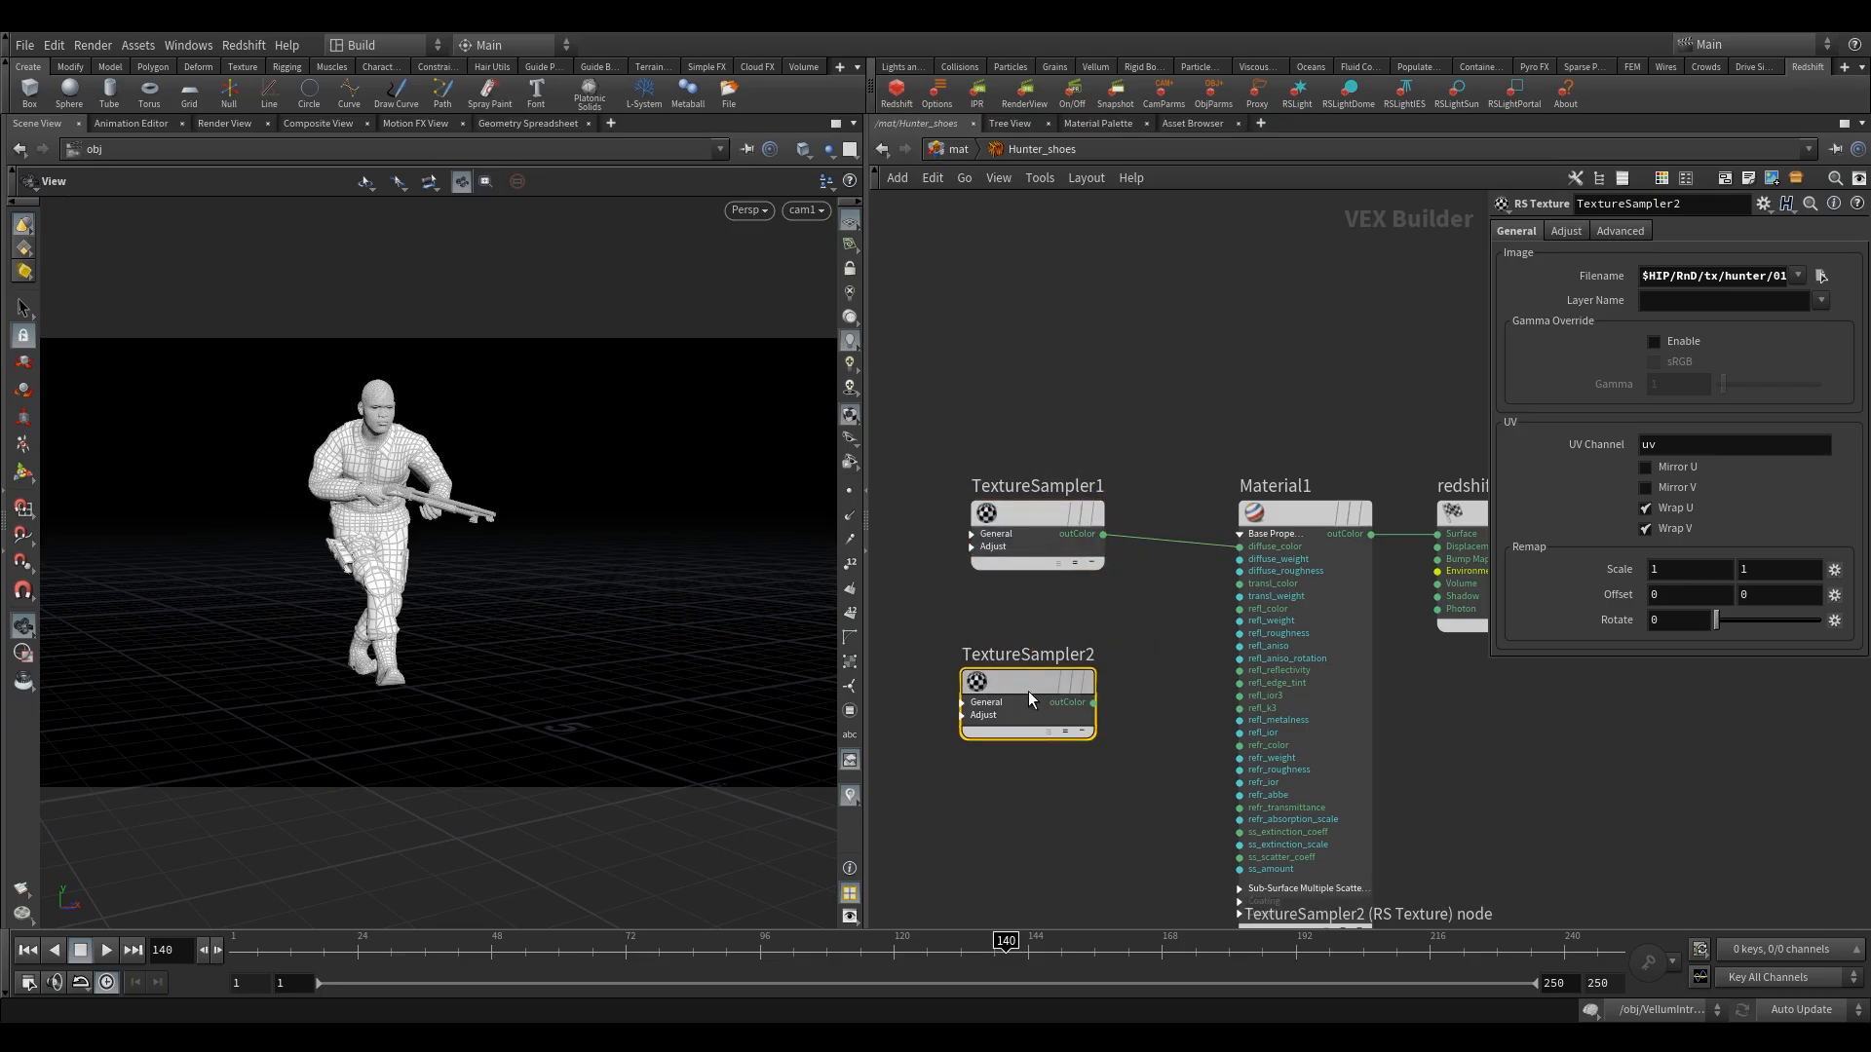
drag(1041, 684, 1050, 698)
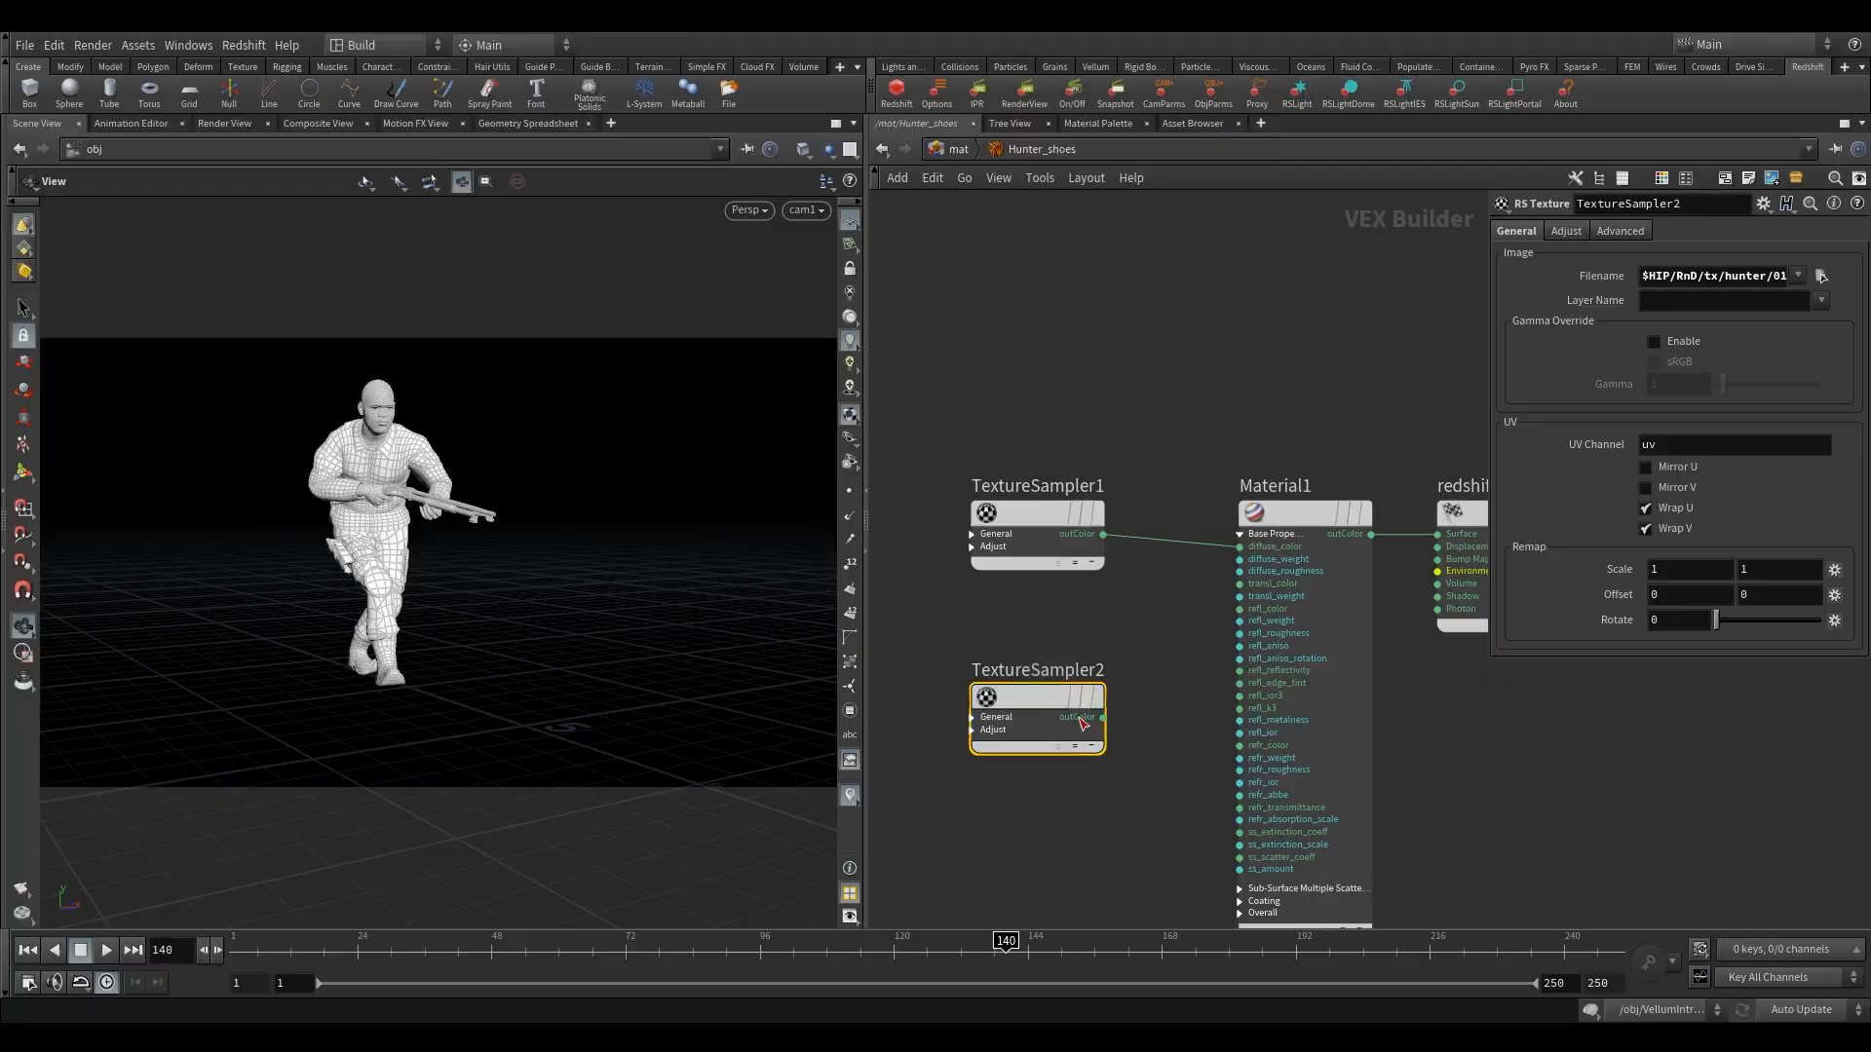
Load 01_Shoes_Specular.png into TextureSampler2 and connect its outColor to Material1's refl_weight input.
click(1818, 276)
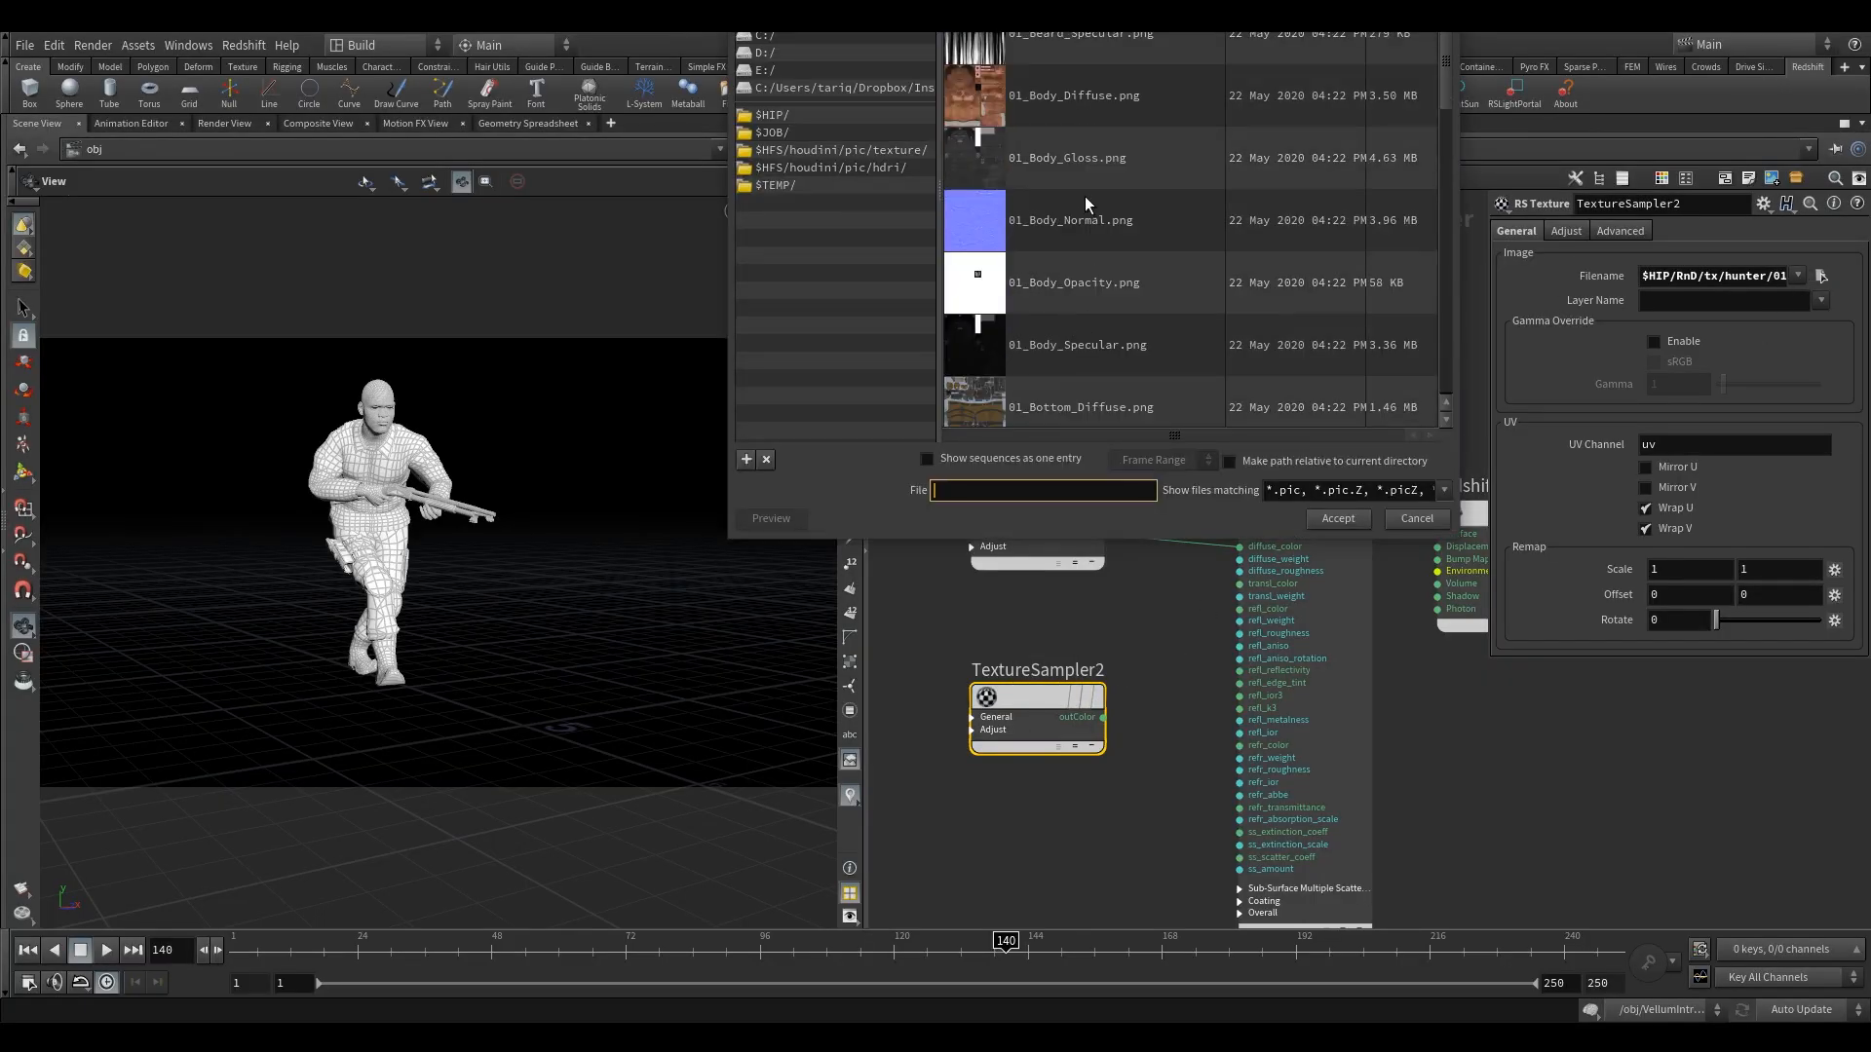
scroll(1091, 273, down, 3)
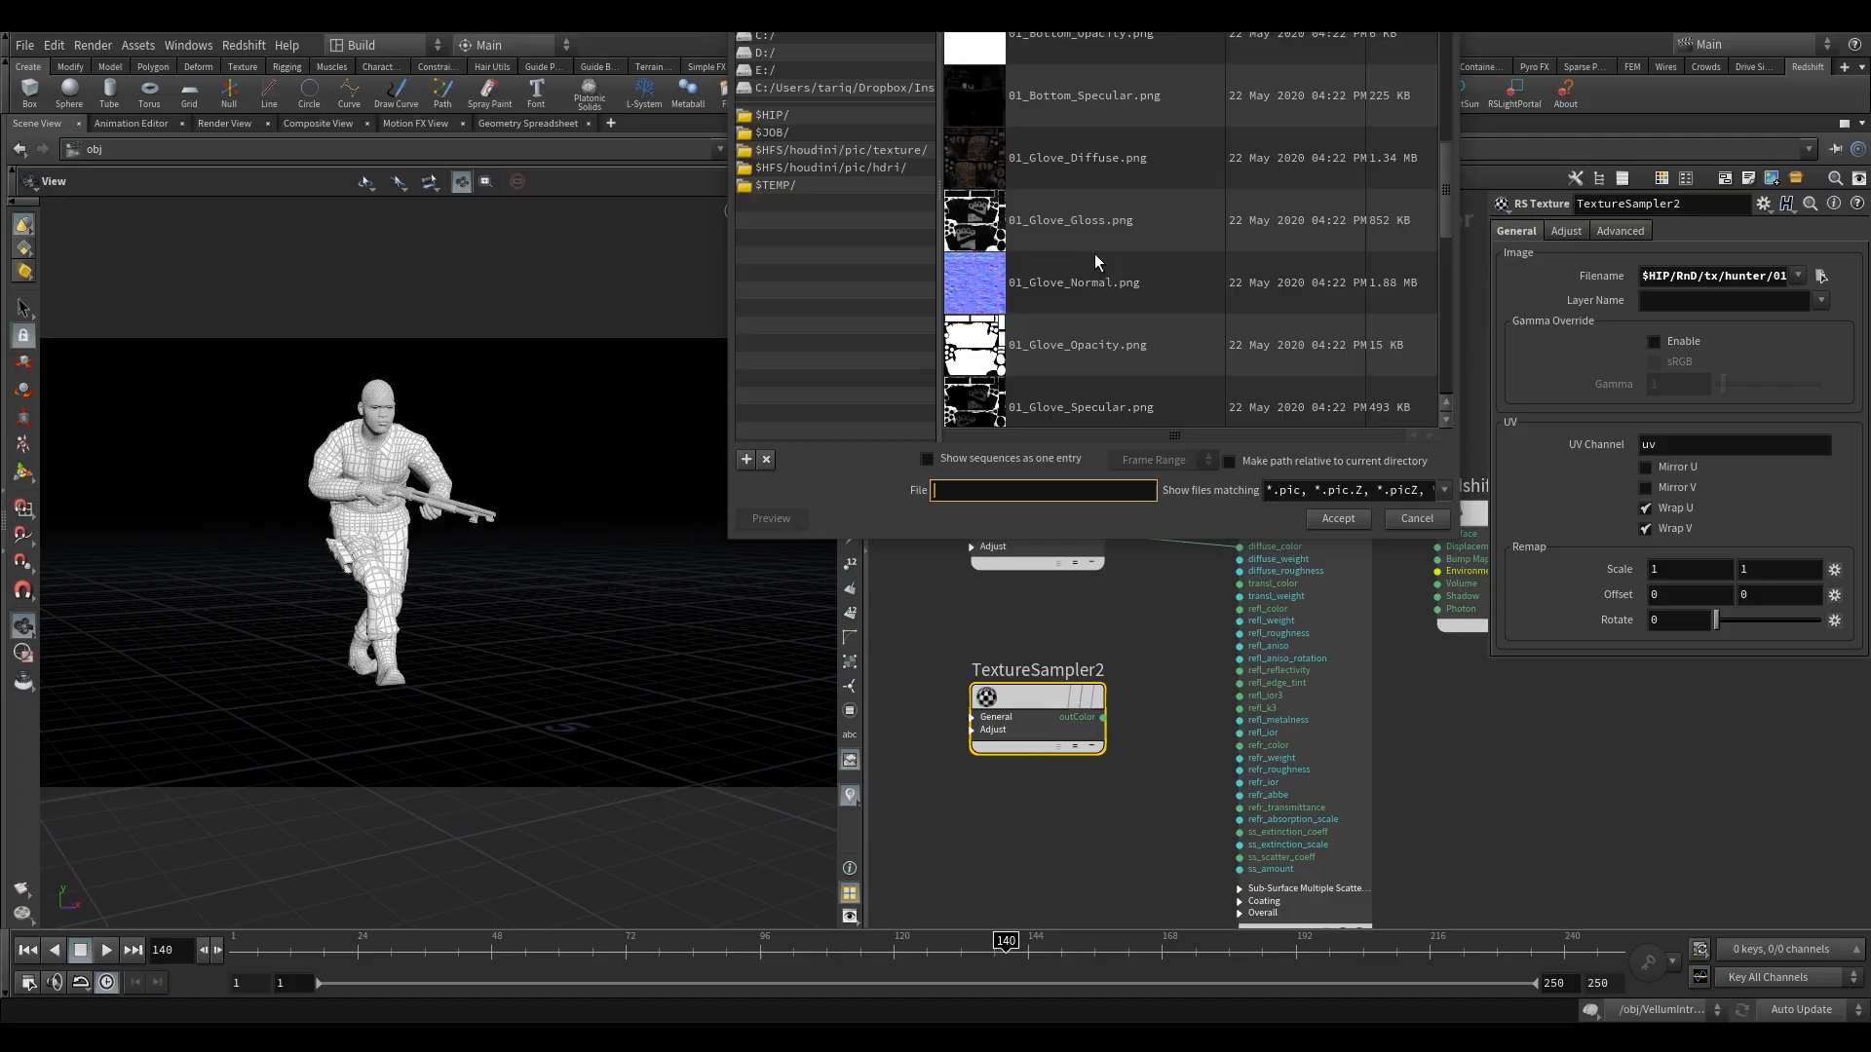
scroll(1090, 273, down, 1)
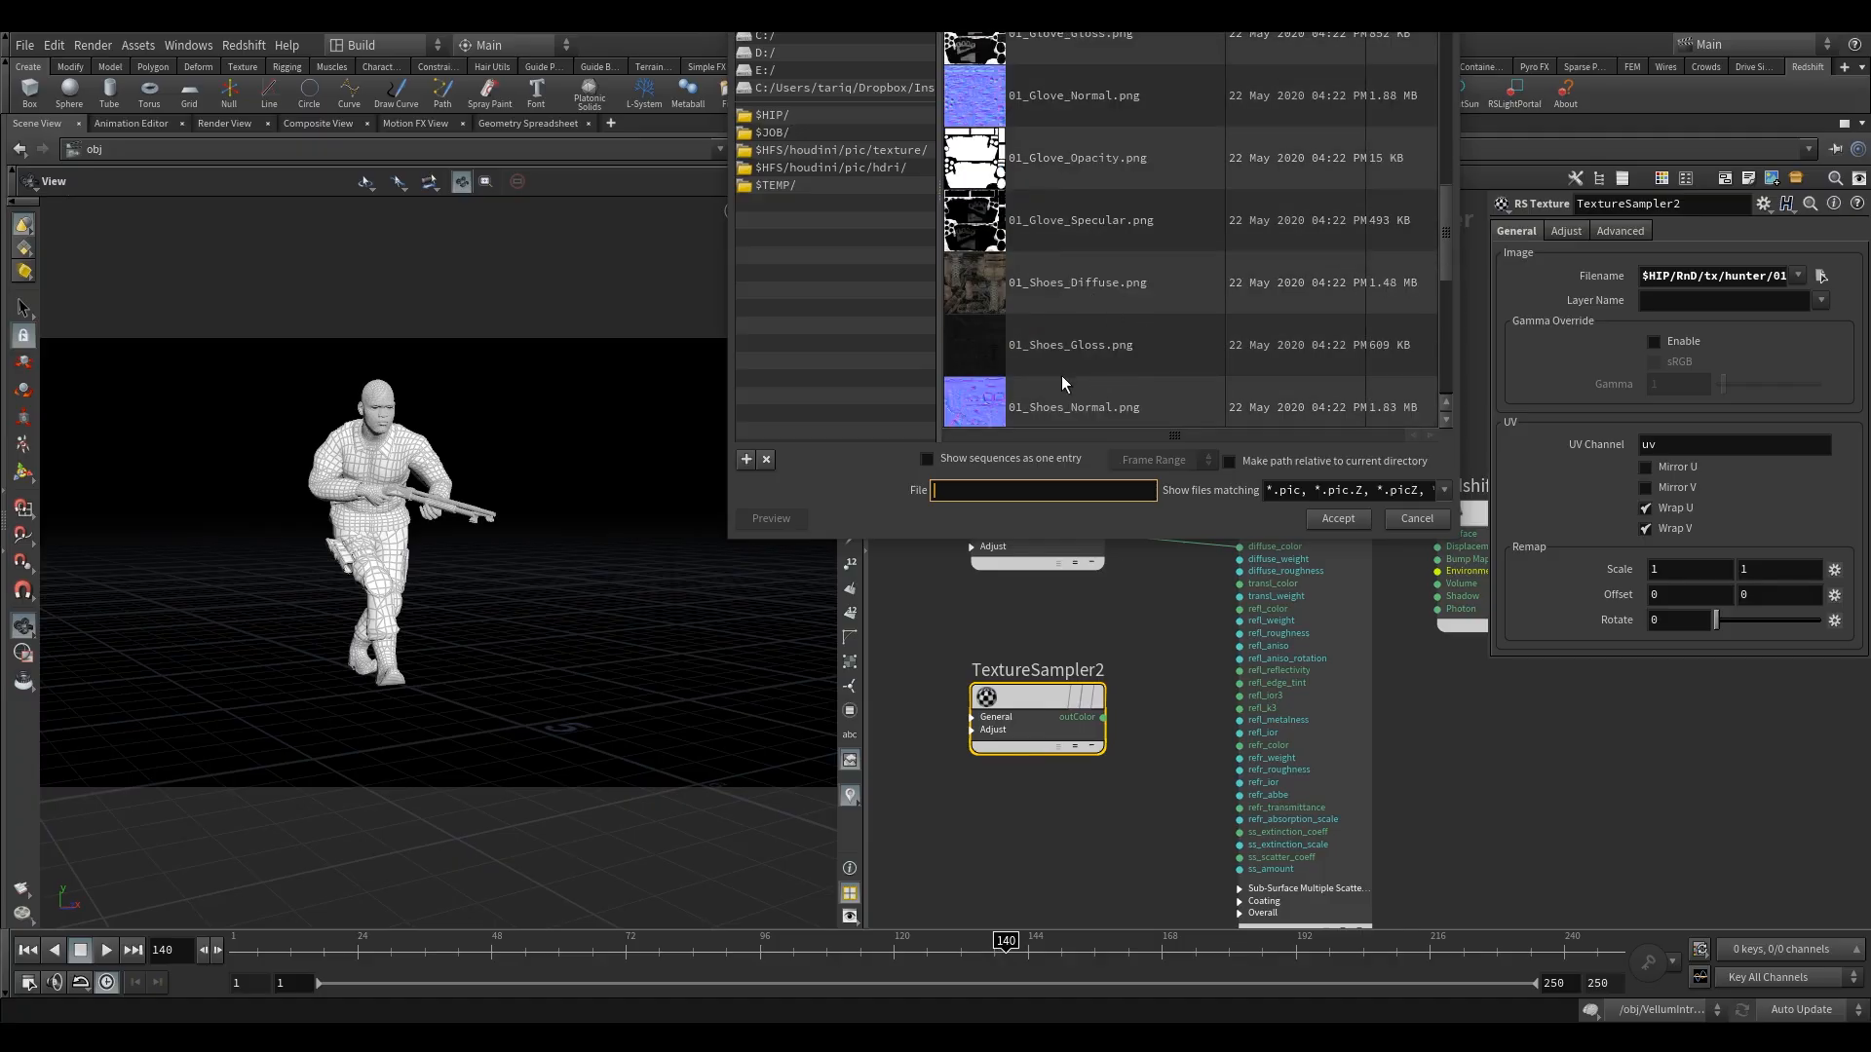
scroll(1061, 376, down, 1)
click(1083, 395)
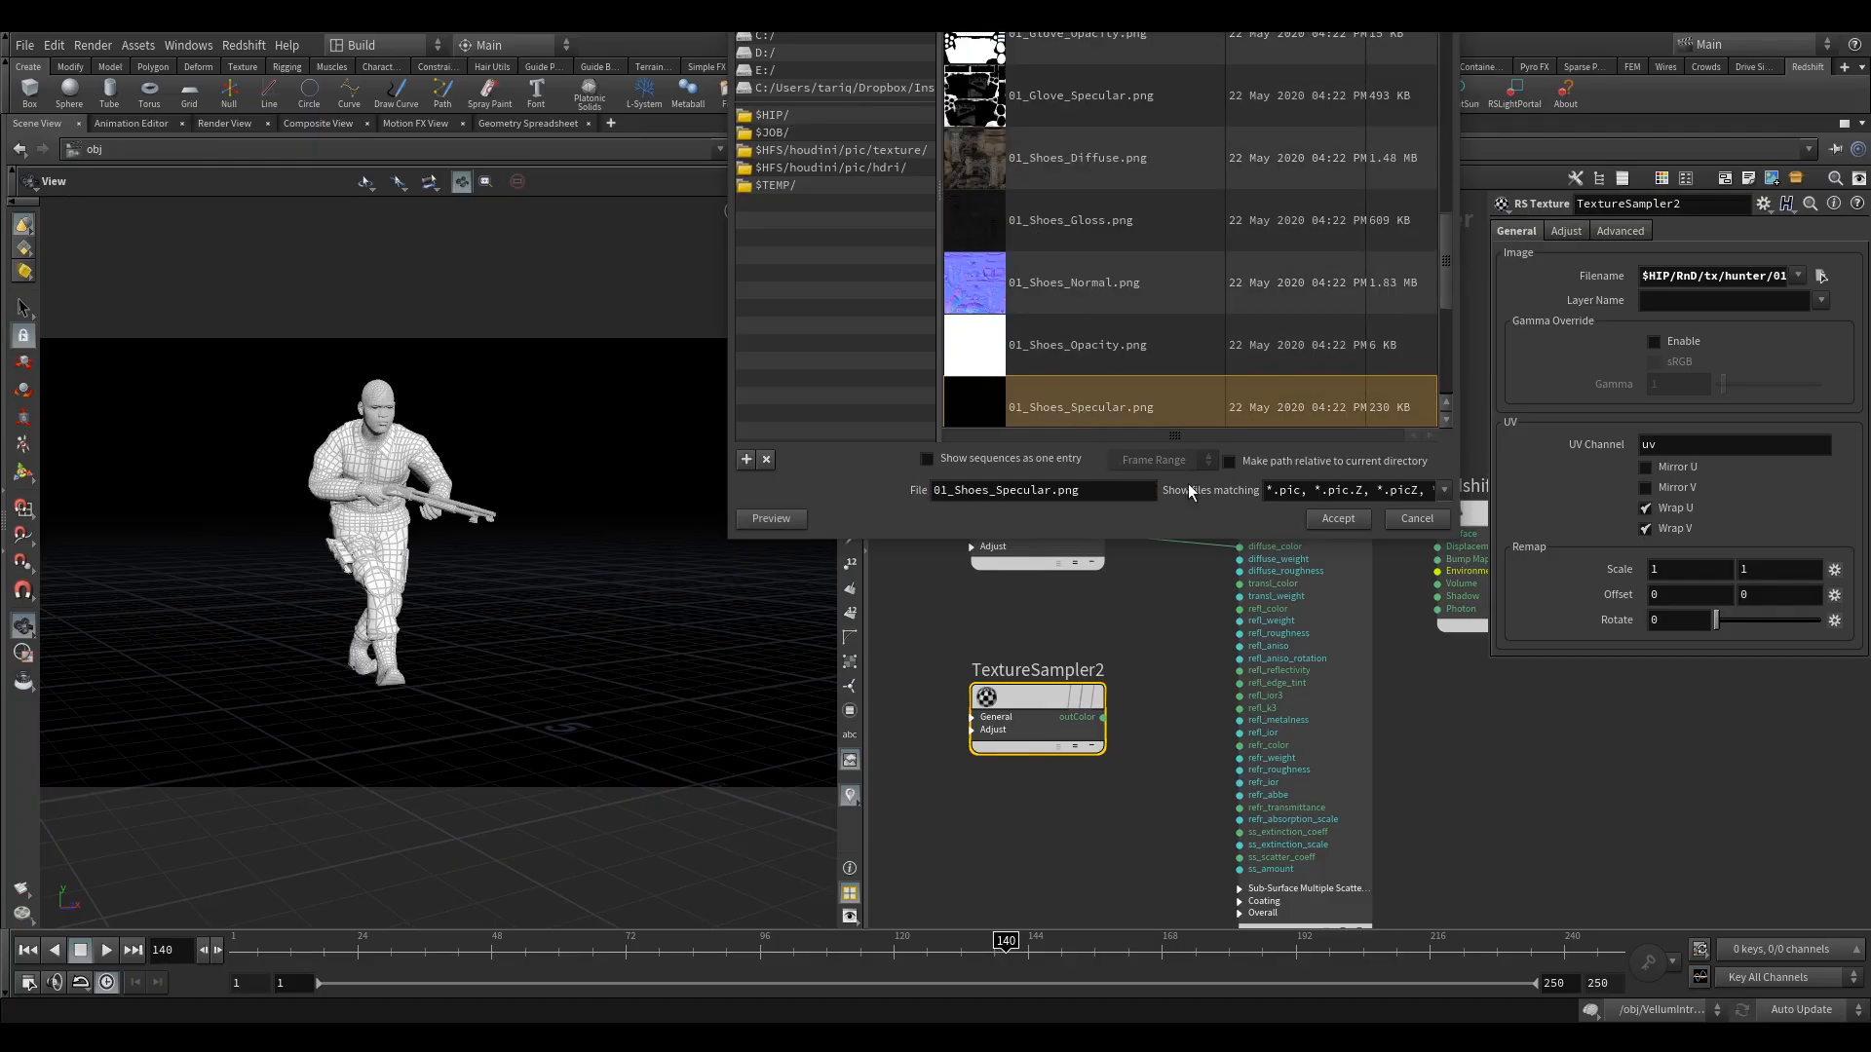
click(1337, 519)
click(1103, 718)
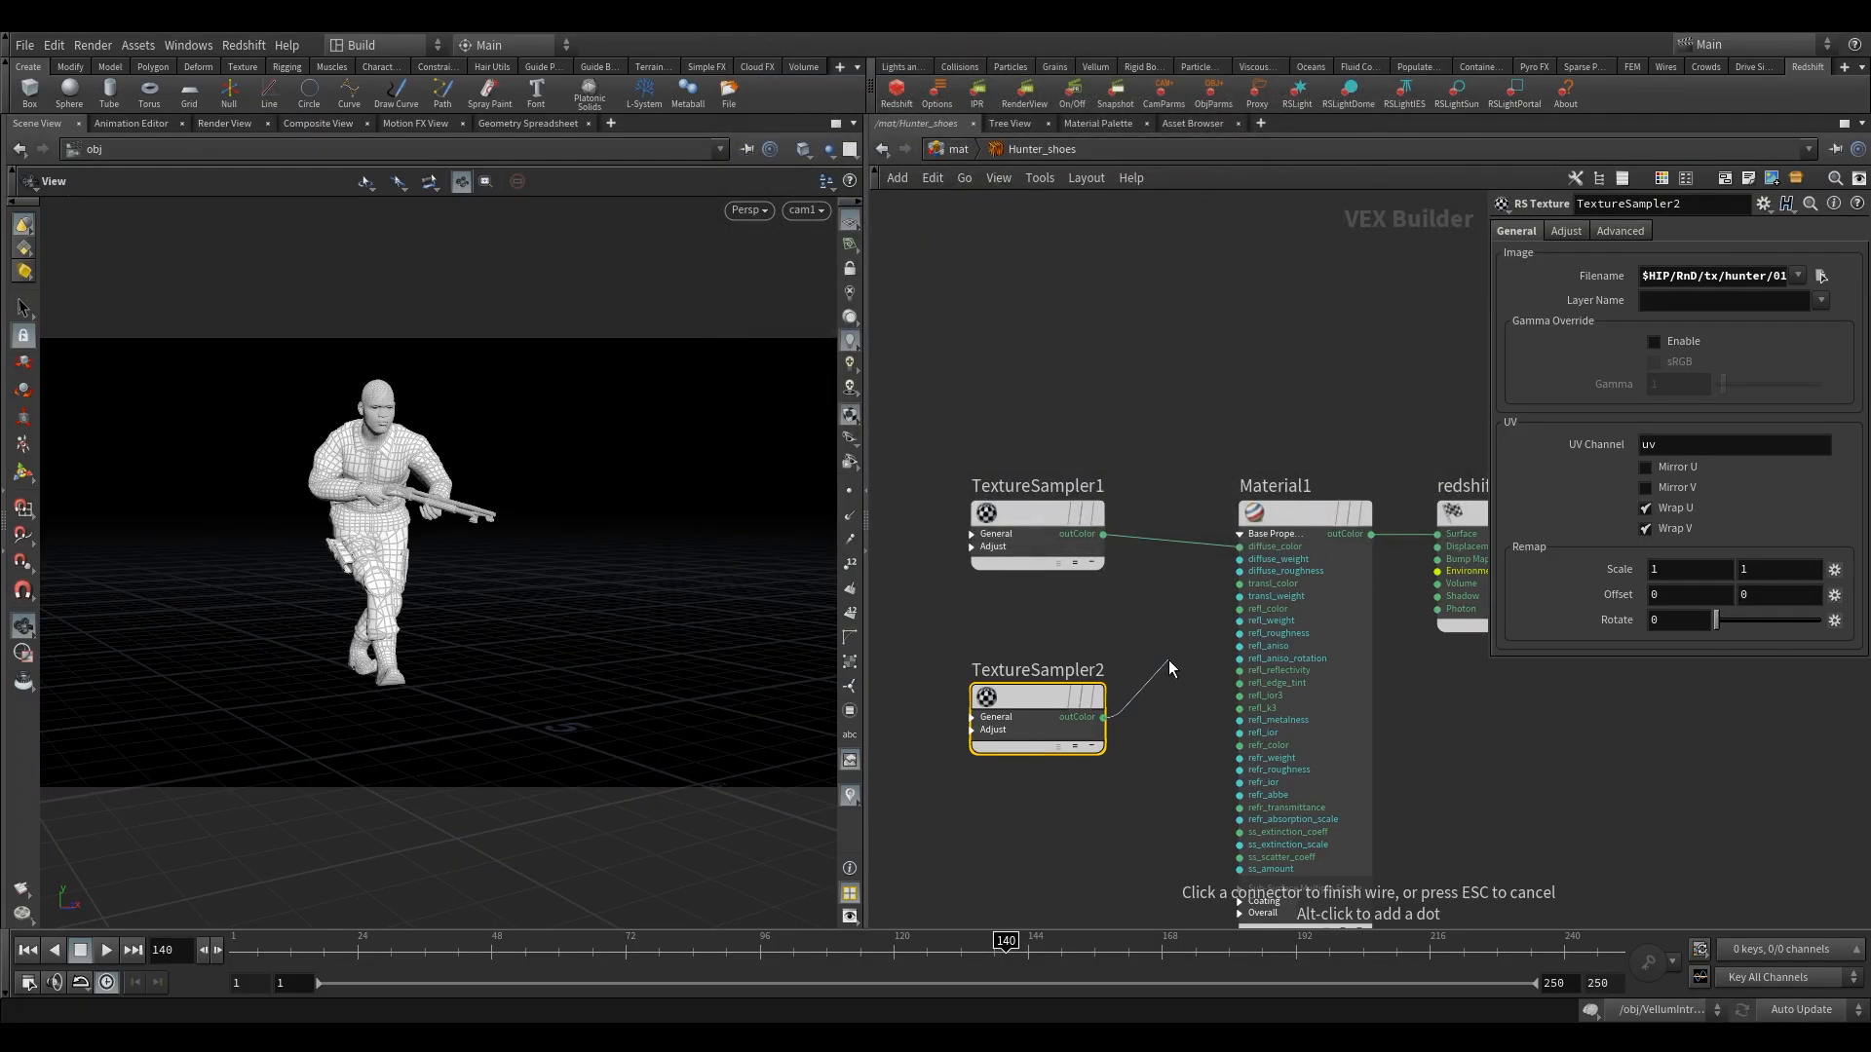
click(1220, 629)
scroll(1189, 674, down, 2)
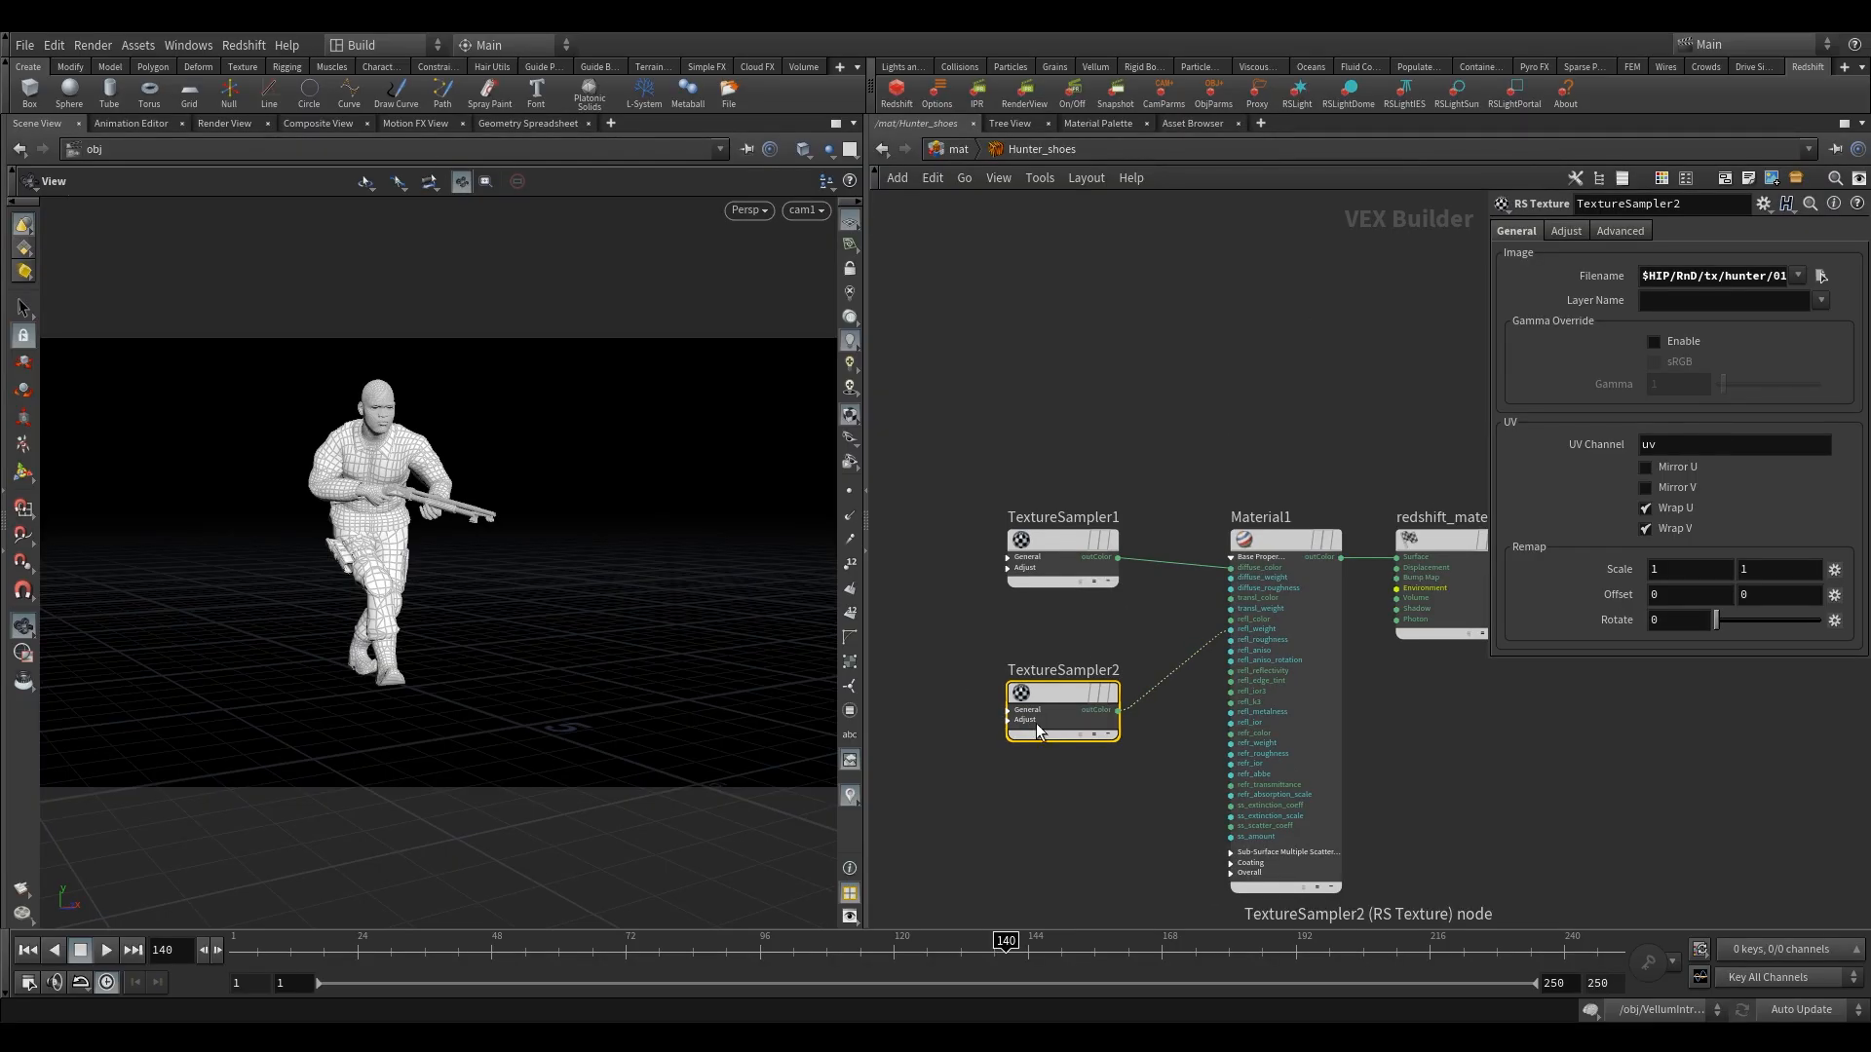
Duplicate TextureSampler2 below the original and load 01_Shoes_Normal.png into the copy.
alt+drag(1042, 690, 987, 832)
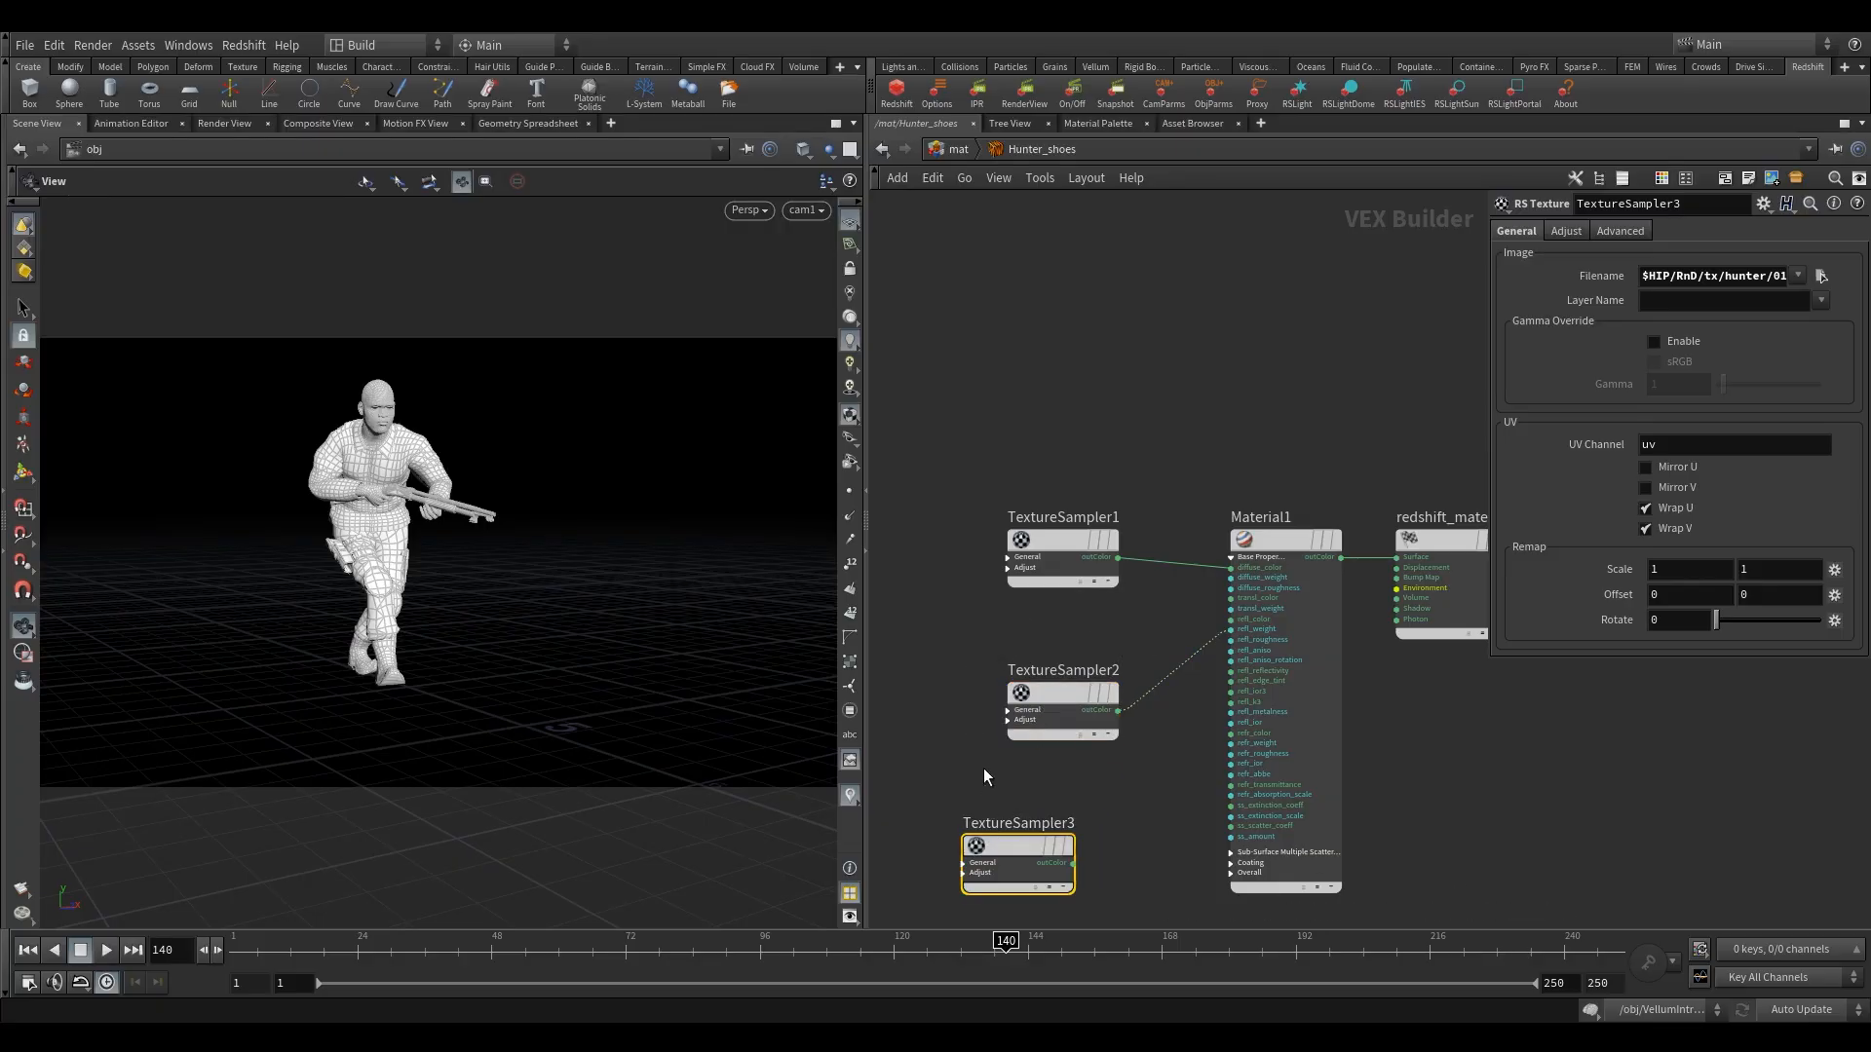
click(1821, 275)
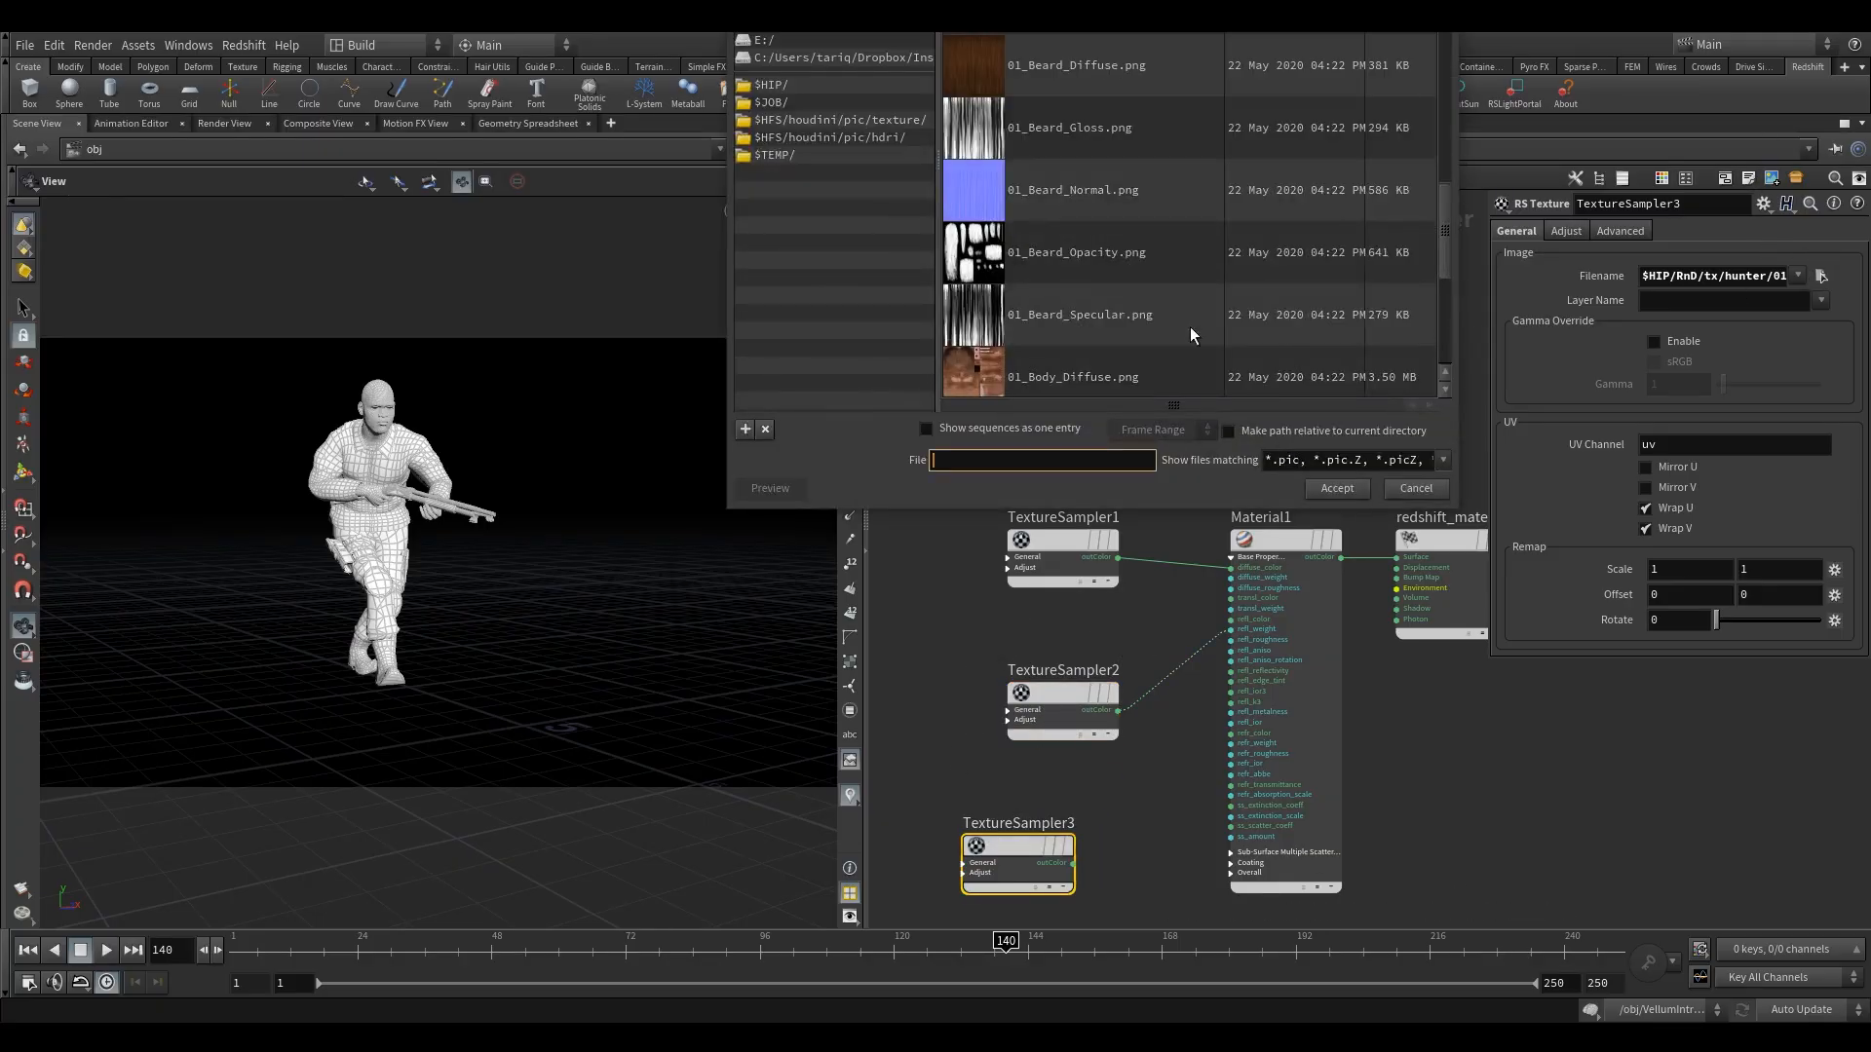
scroll(1061, 278, down, 3)
scroll(1056, 241, down, 3)
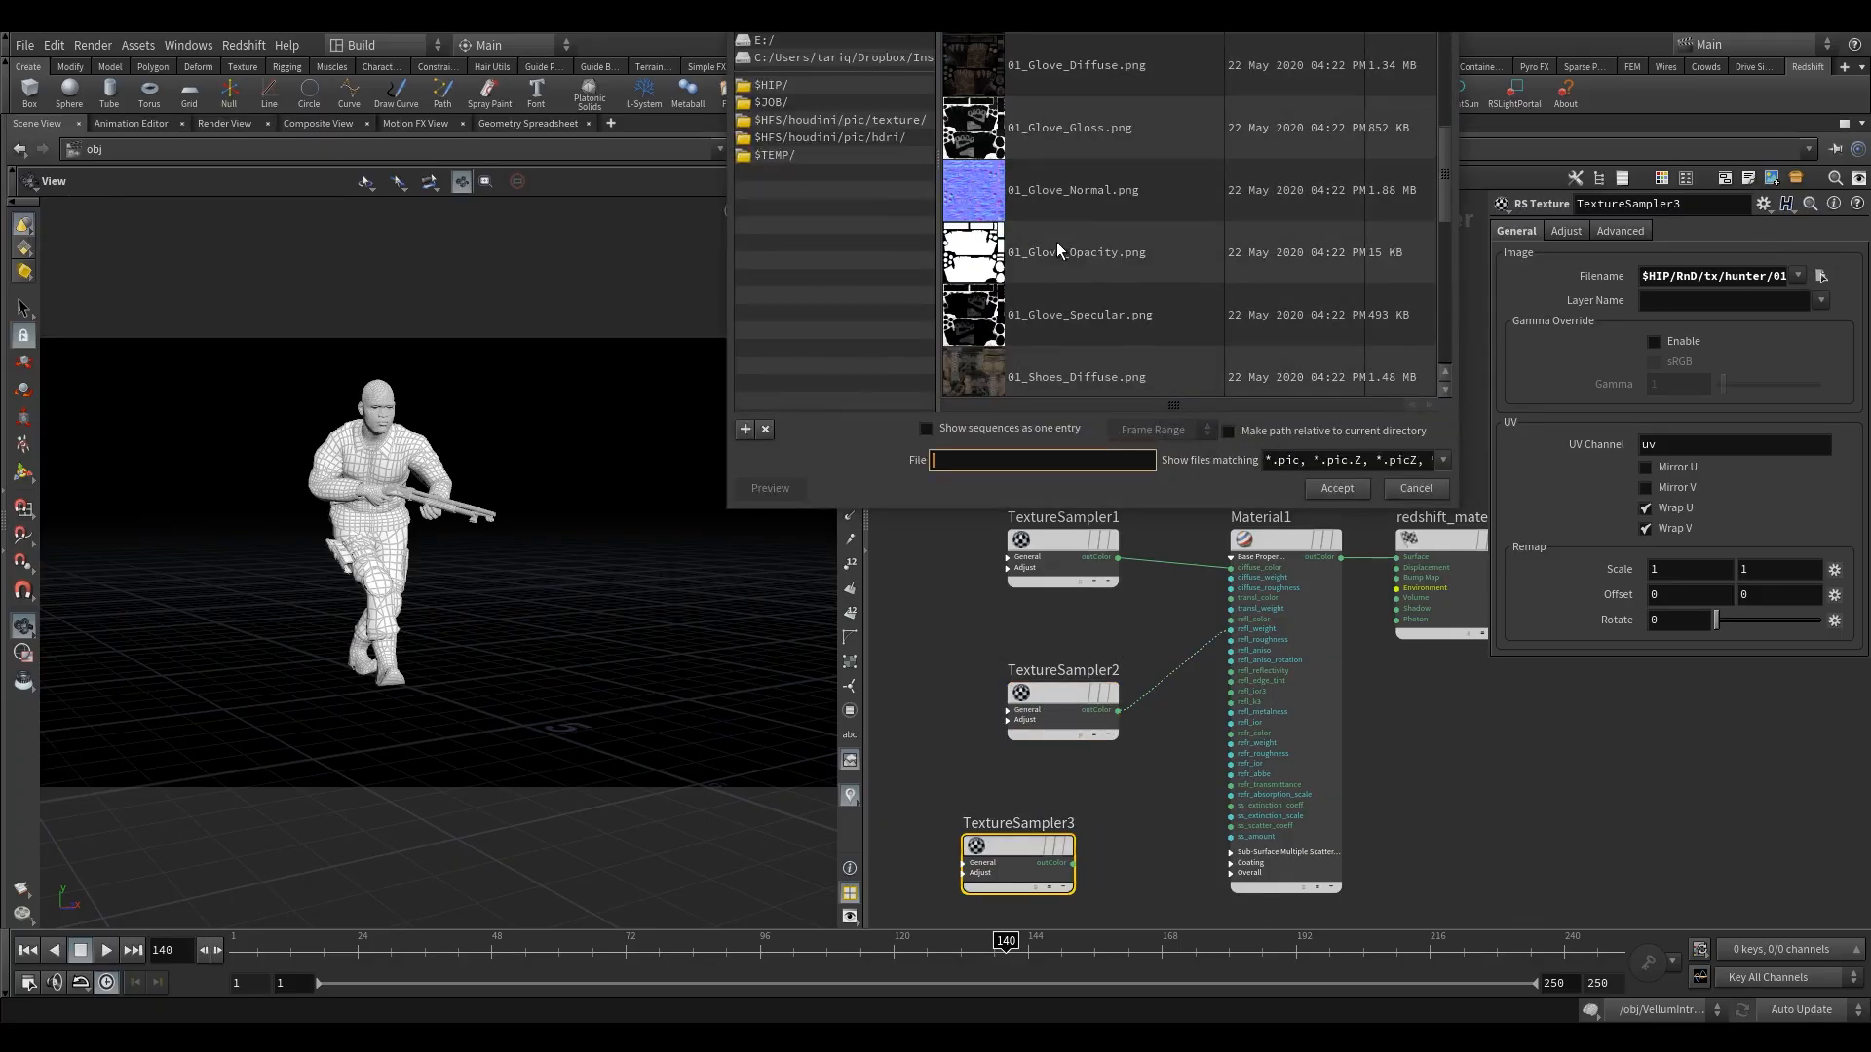
scroll(1046, 226, down, 5)
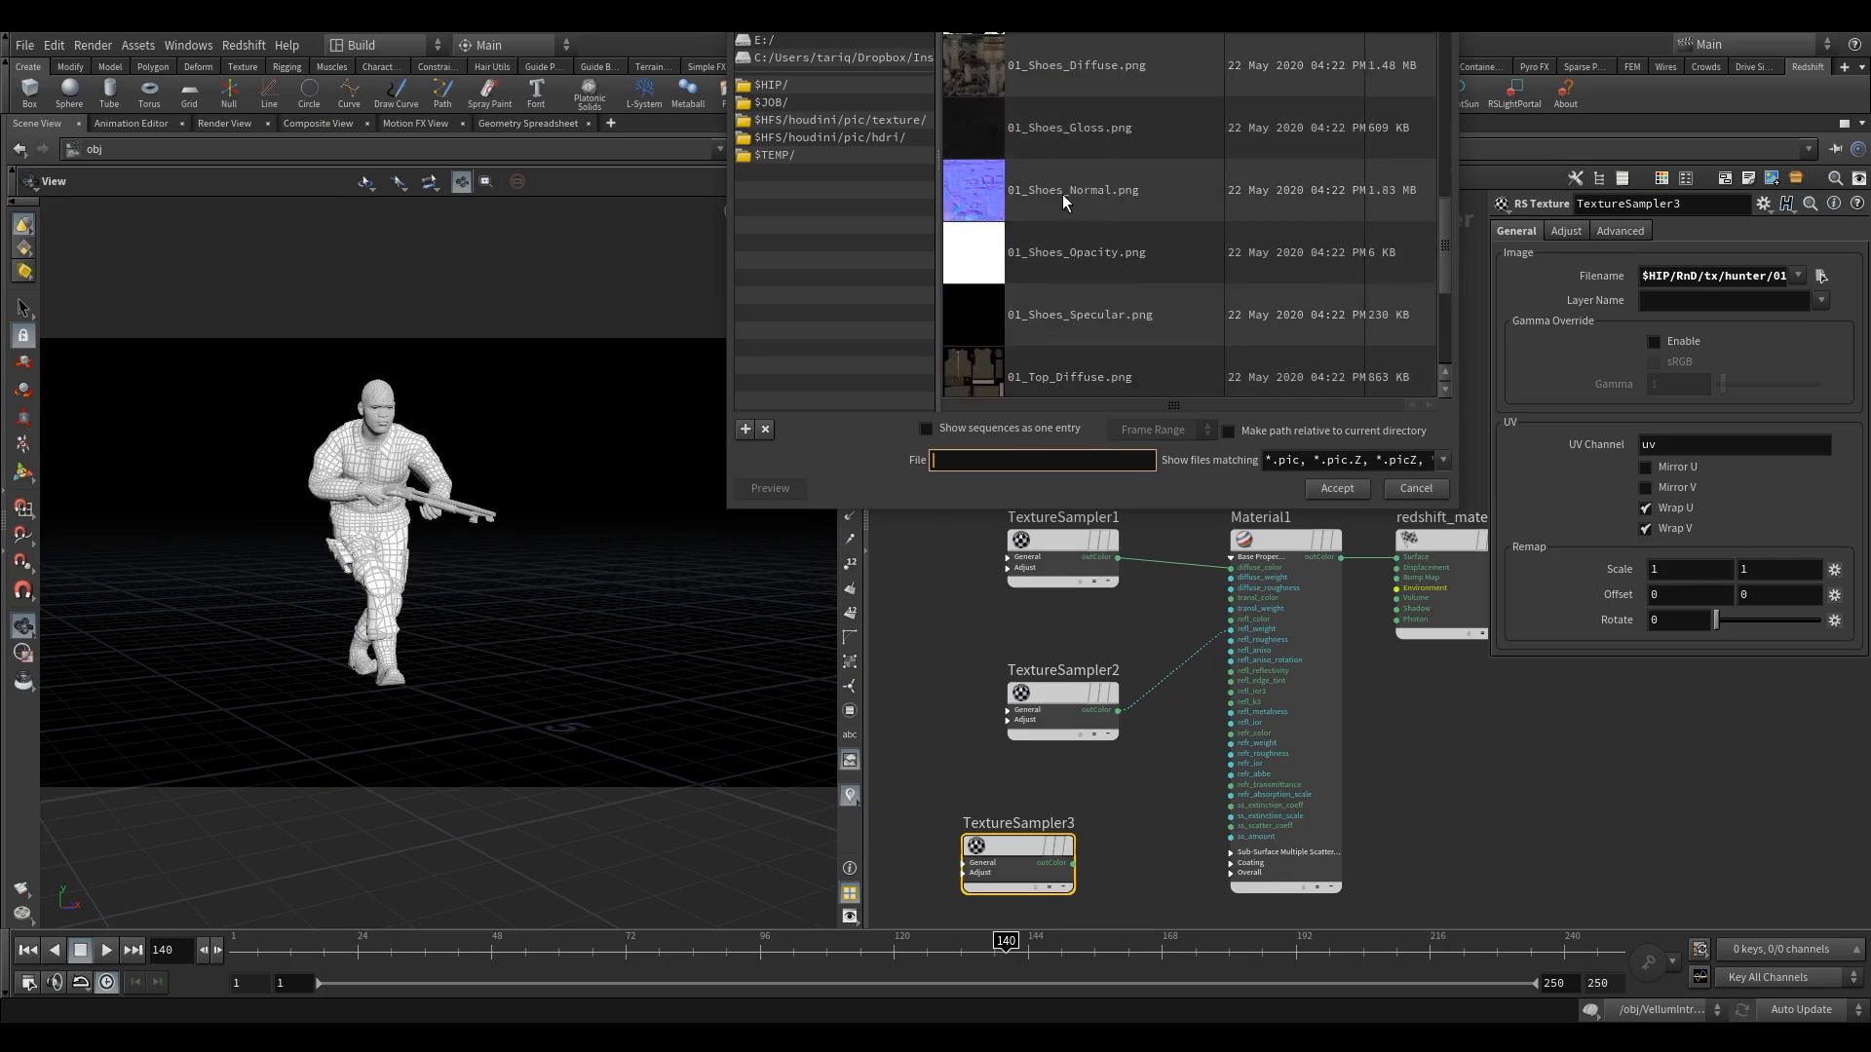
click(1063, 195)
click(1331, 492)
Shift TextureSampler3 away from Material1 and add an RS Bump Map node between them.
middle_drag(1125, 801, 1250, 659)
drag(1142, 700, 1023, 692)
key(Tab)
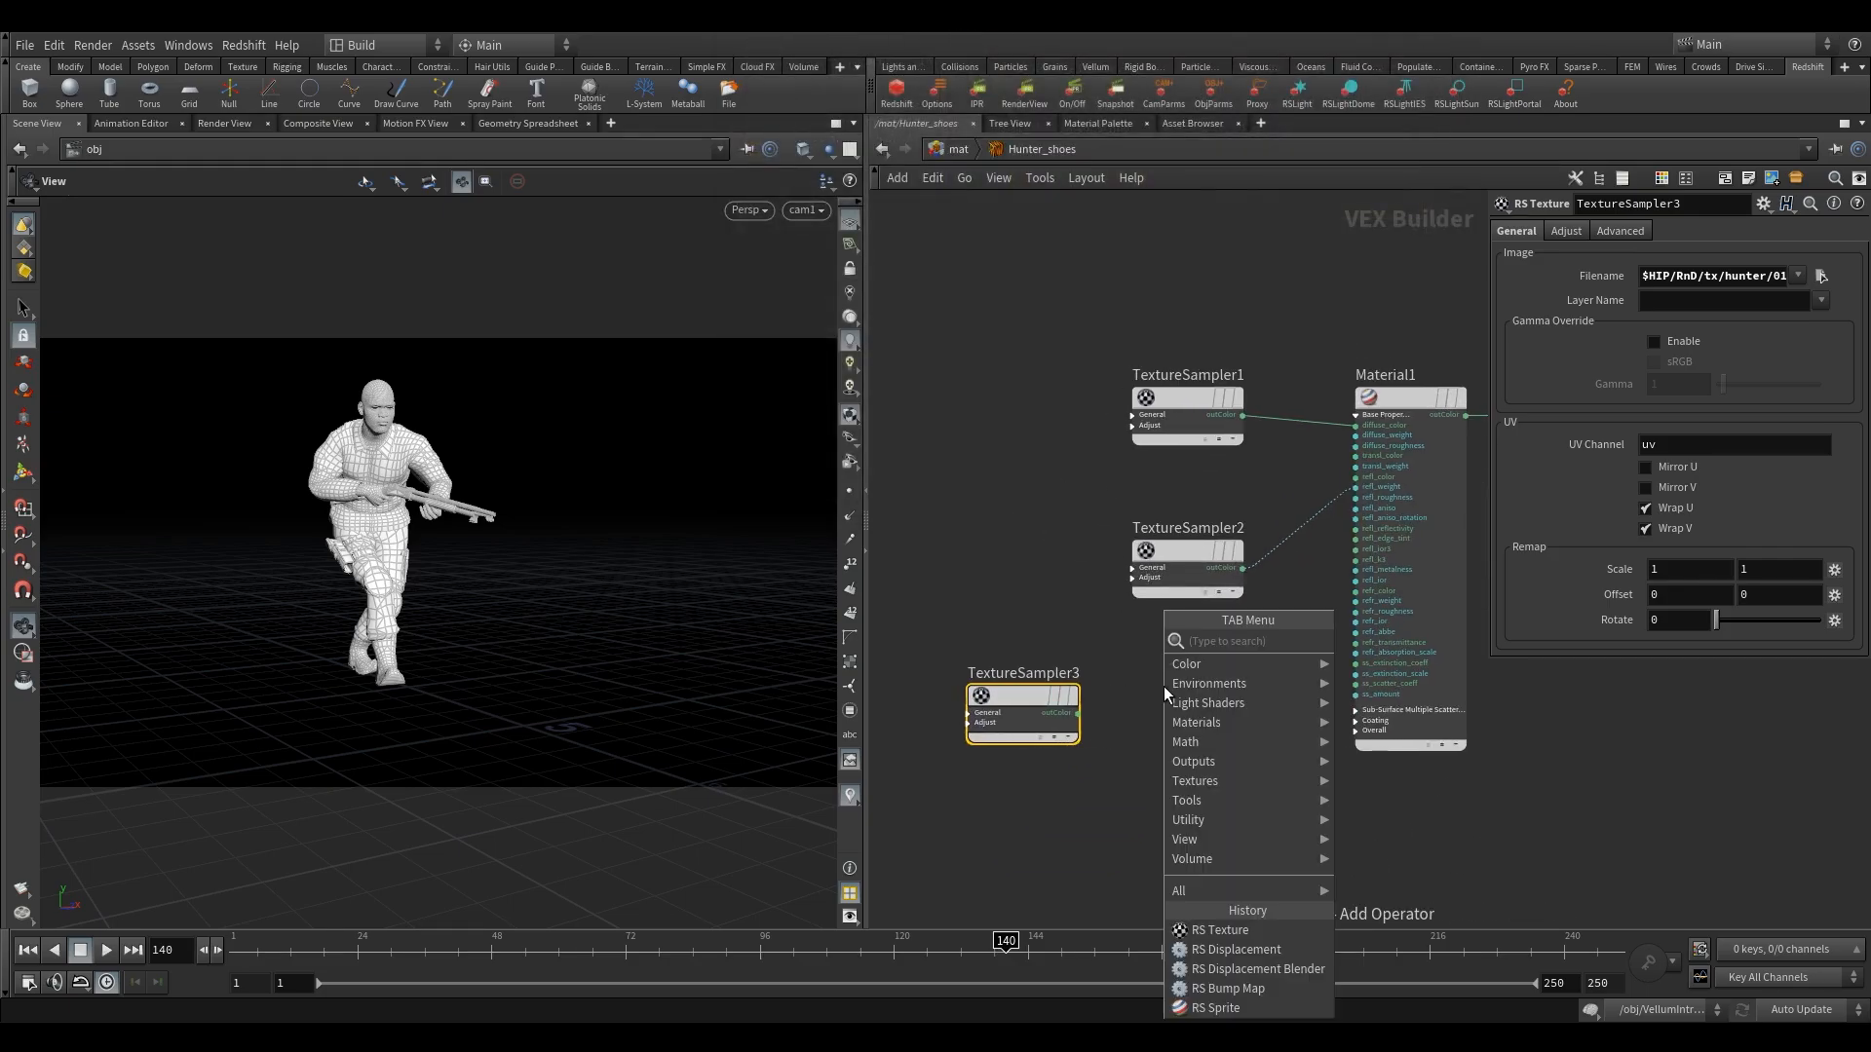
text(bump)
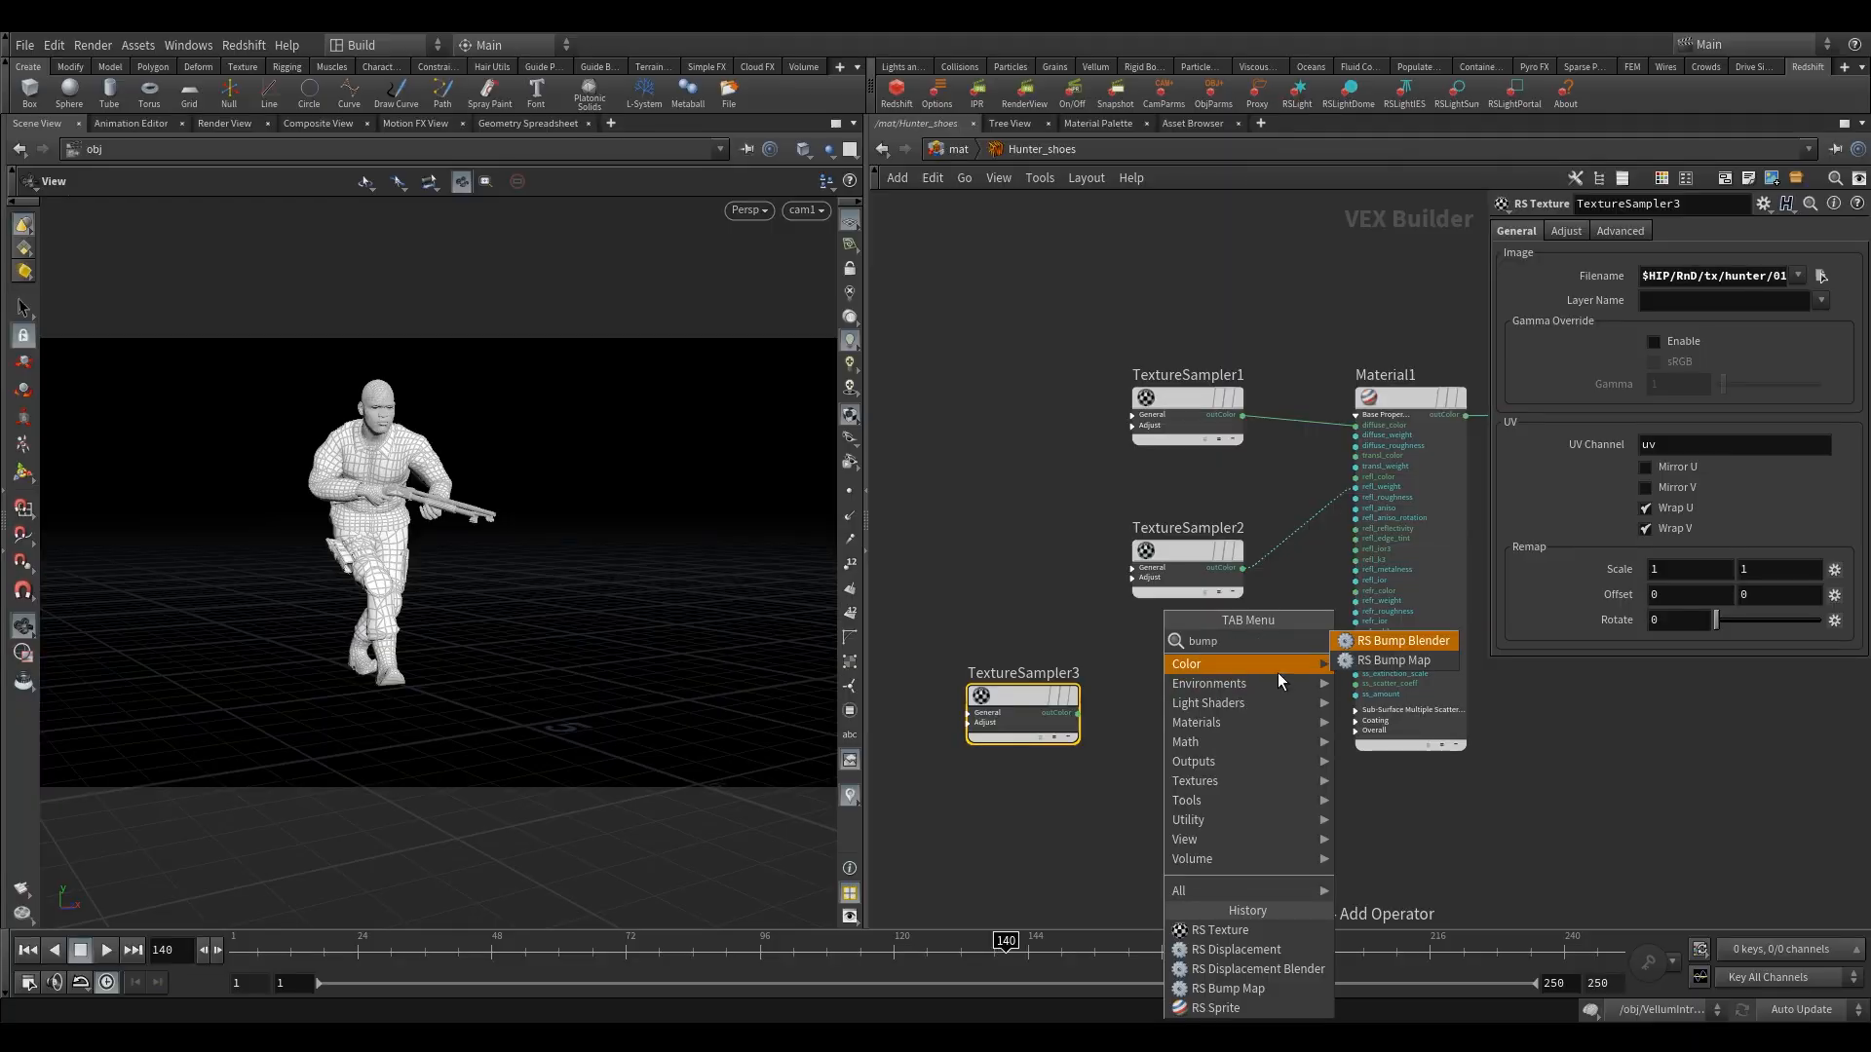
click(1393, 660)
click(1185, 703)
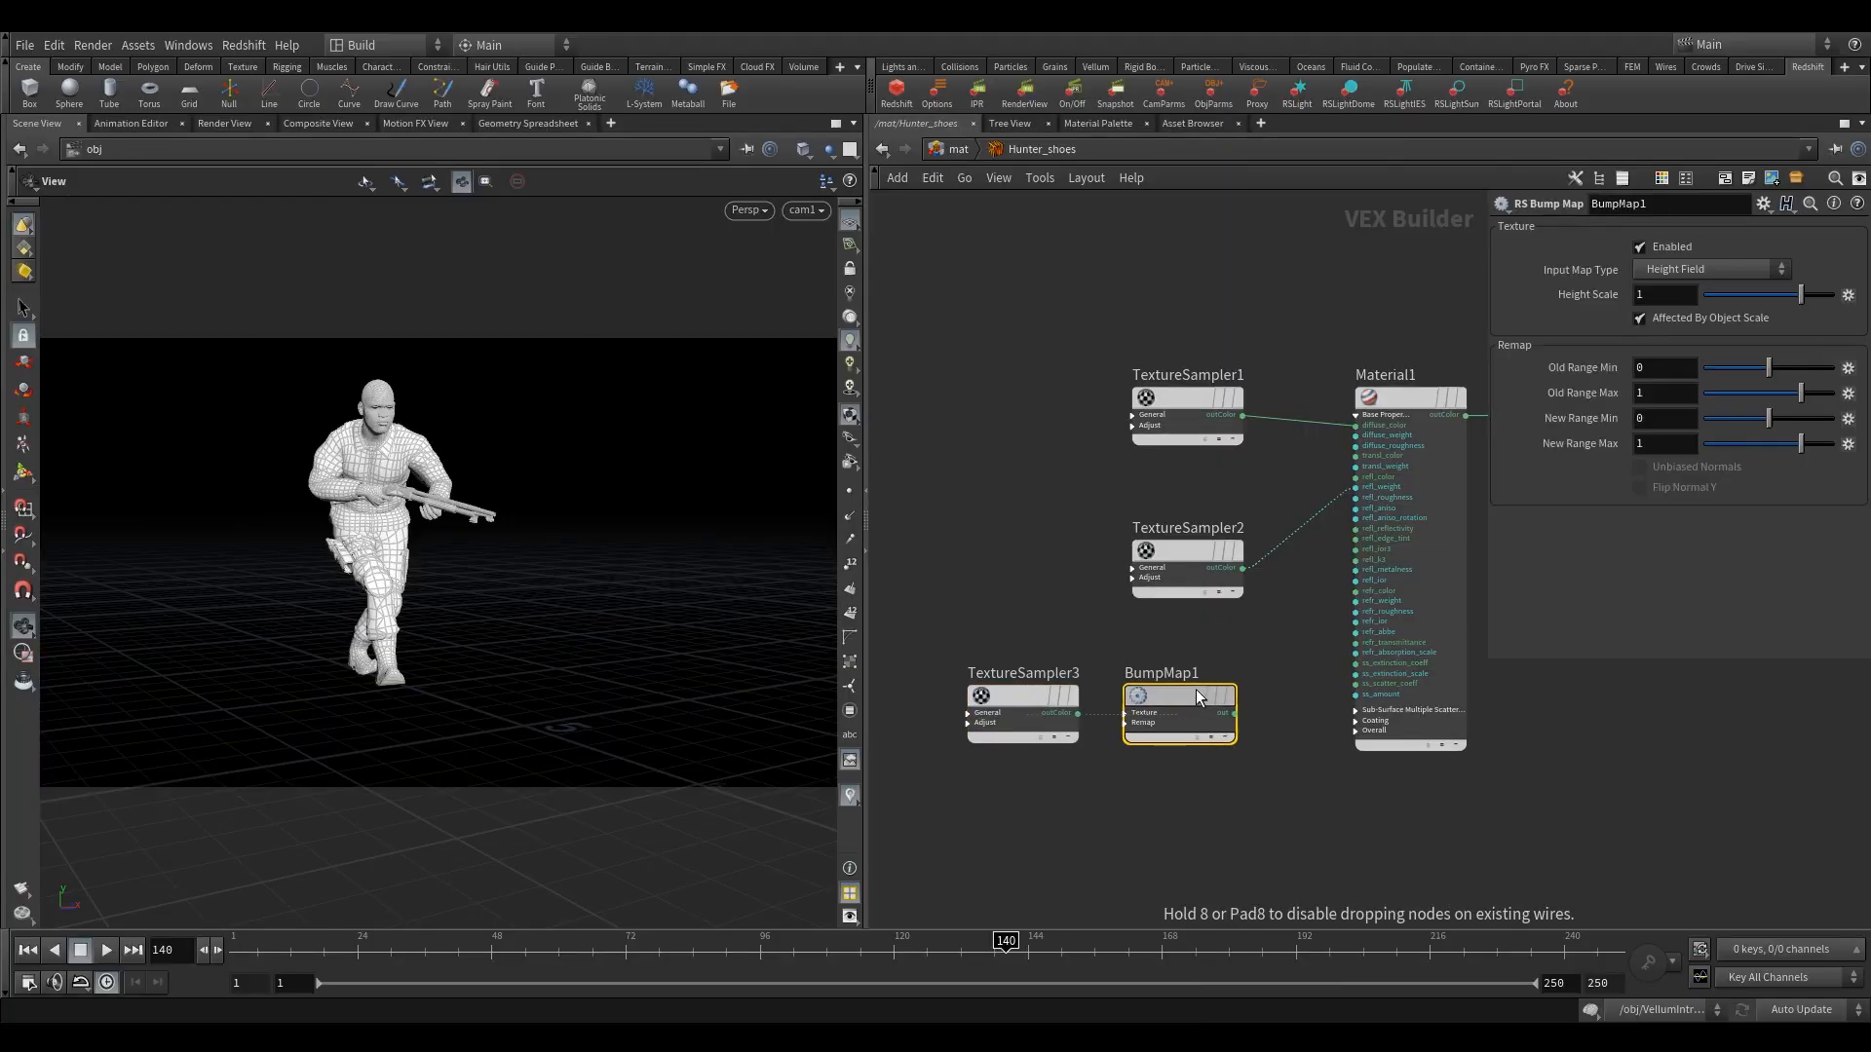
Expand BumpMap1's Texture inputs and connect TextureSampler3's outColor to its input.
scroll(1150, 747, up, 3)
click(1166, 693)
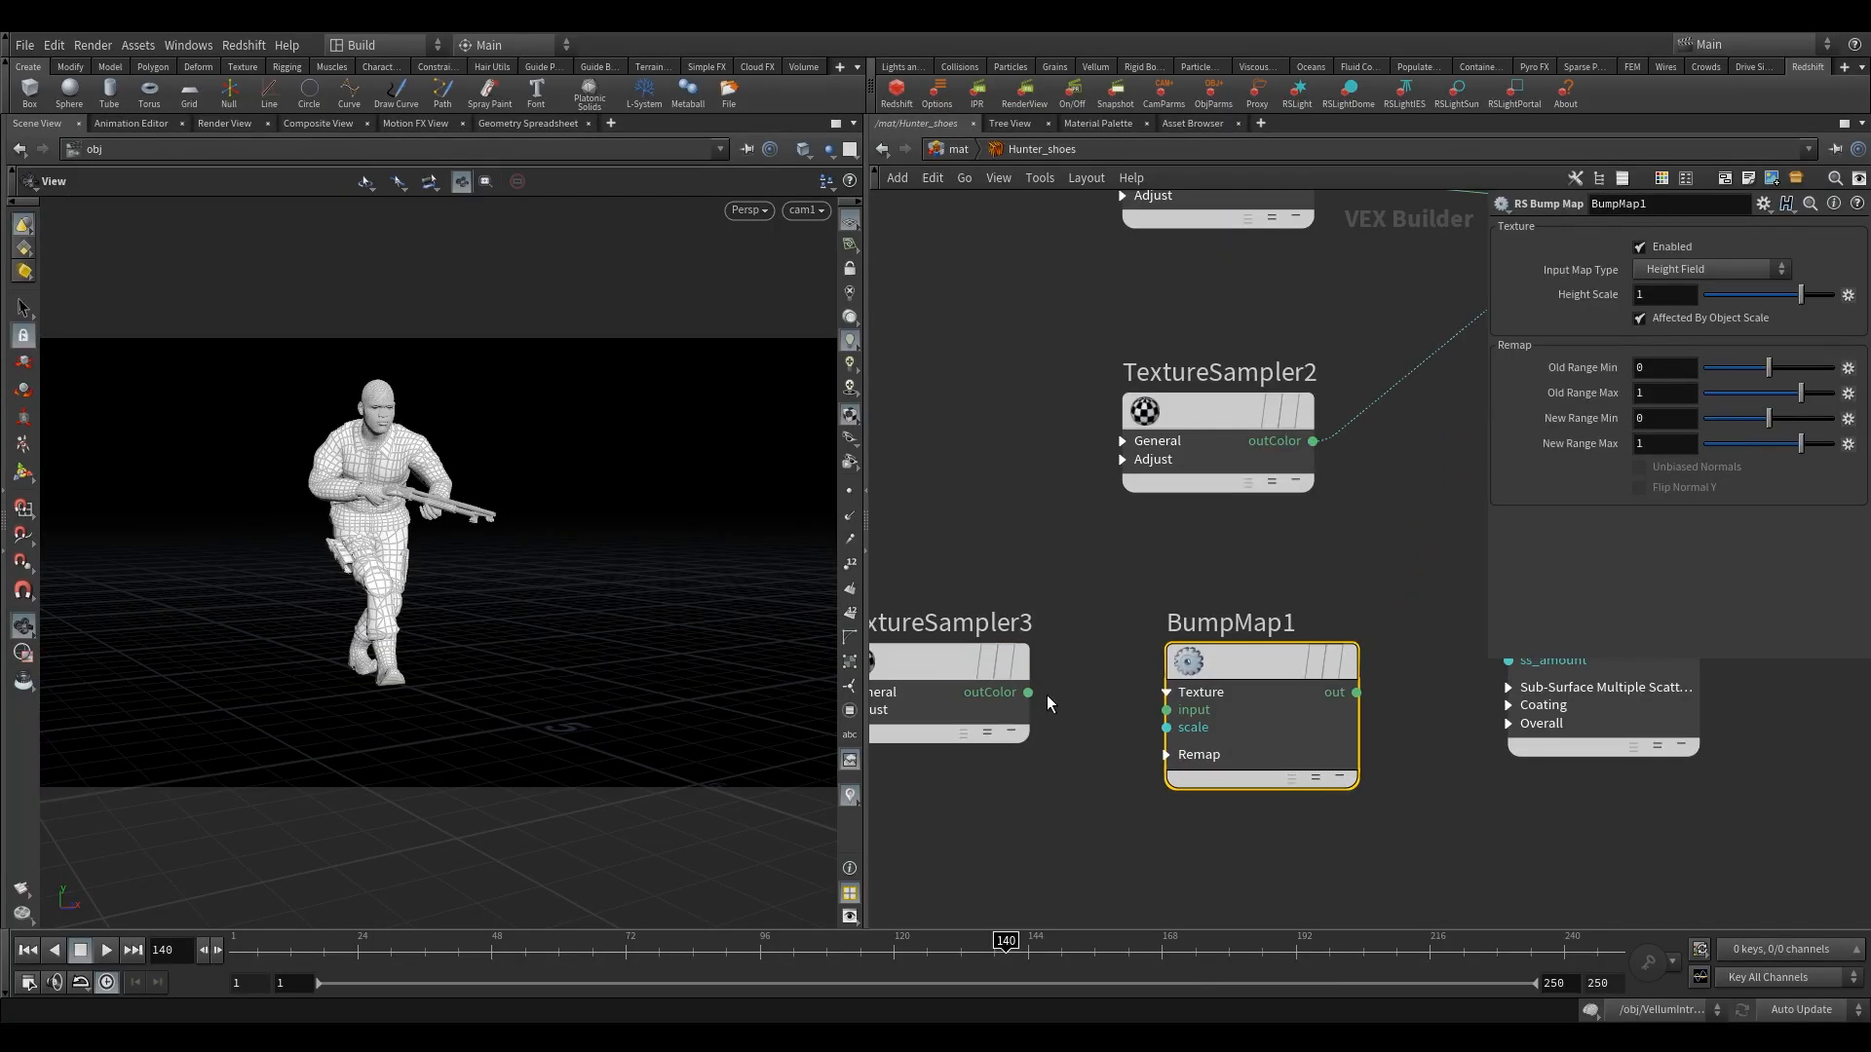
drag(1028, 692, 1166, 709)
scroll(1248, 643, down, 2)
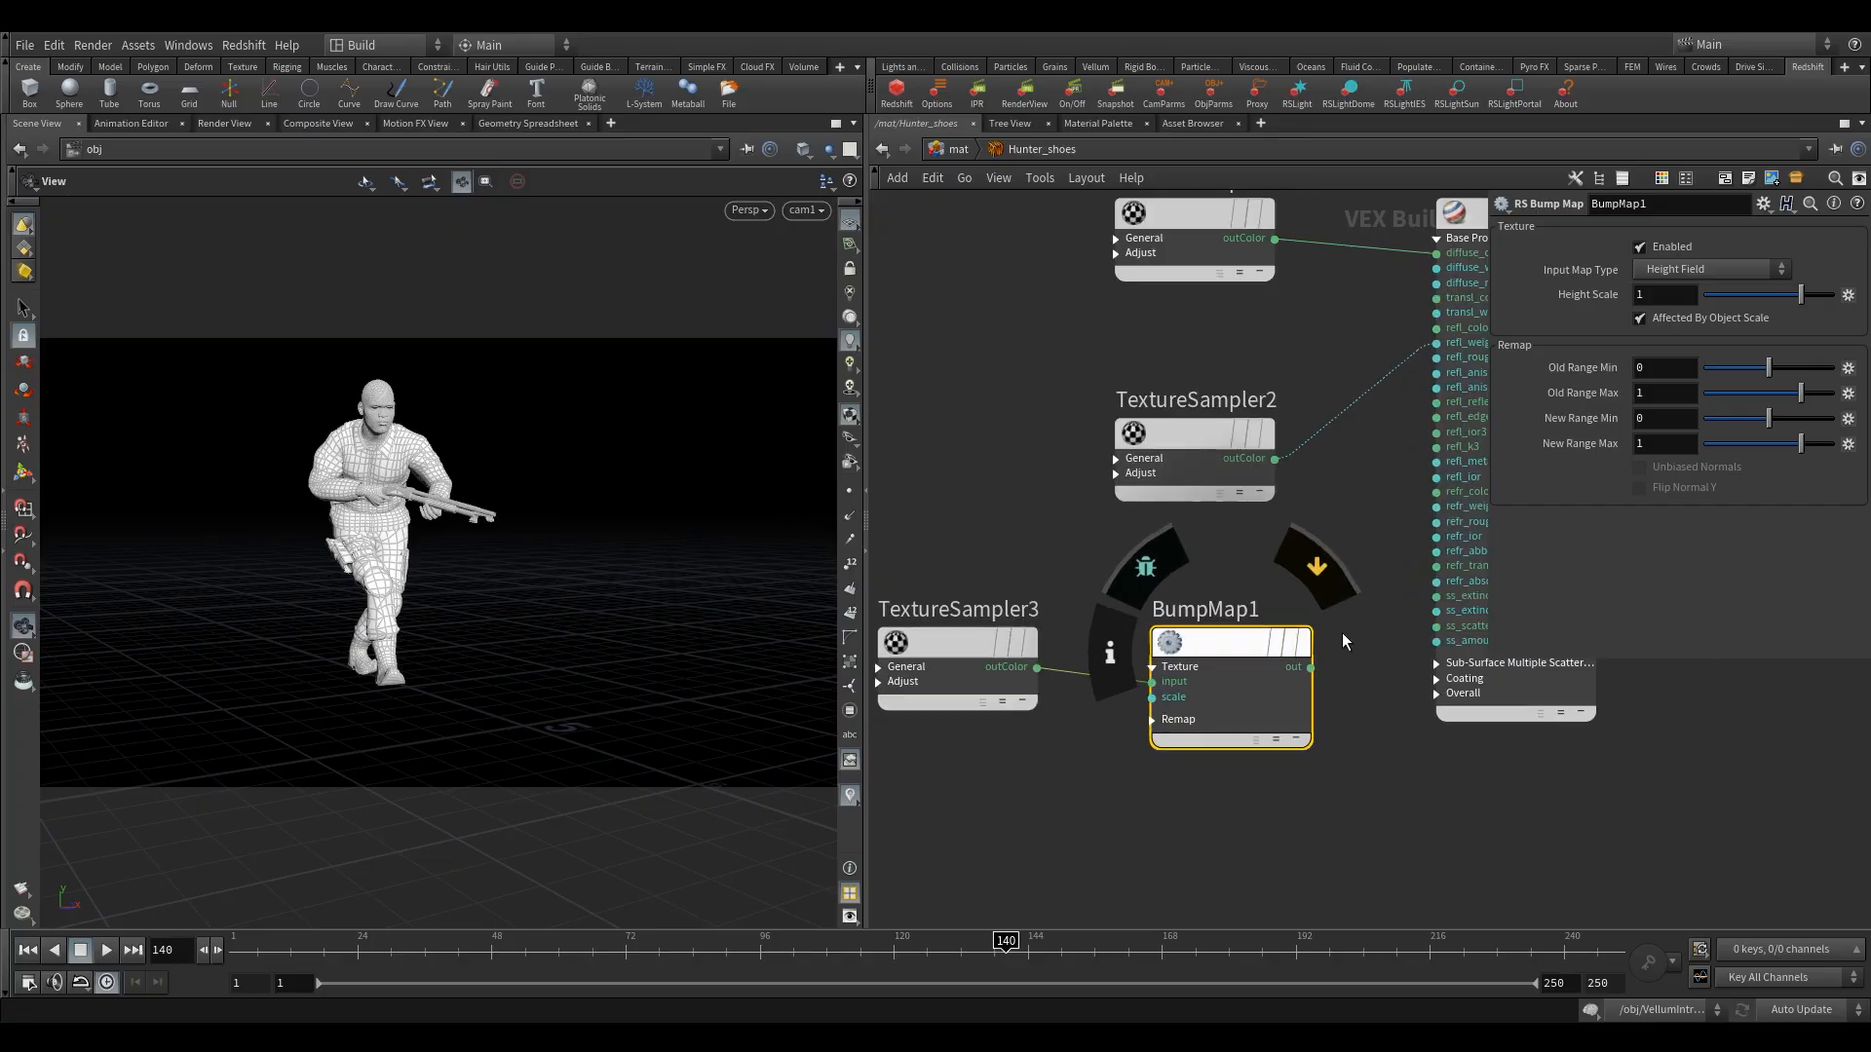
Expand Material1's Overall inputs and connect BumpMap1's out to bump_input.
scroll(1342, 633, up, 2)
click(1436, 694)
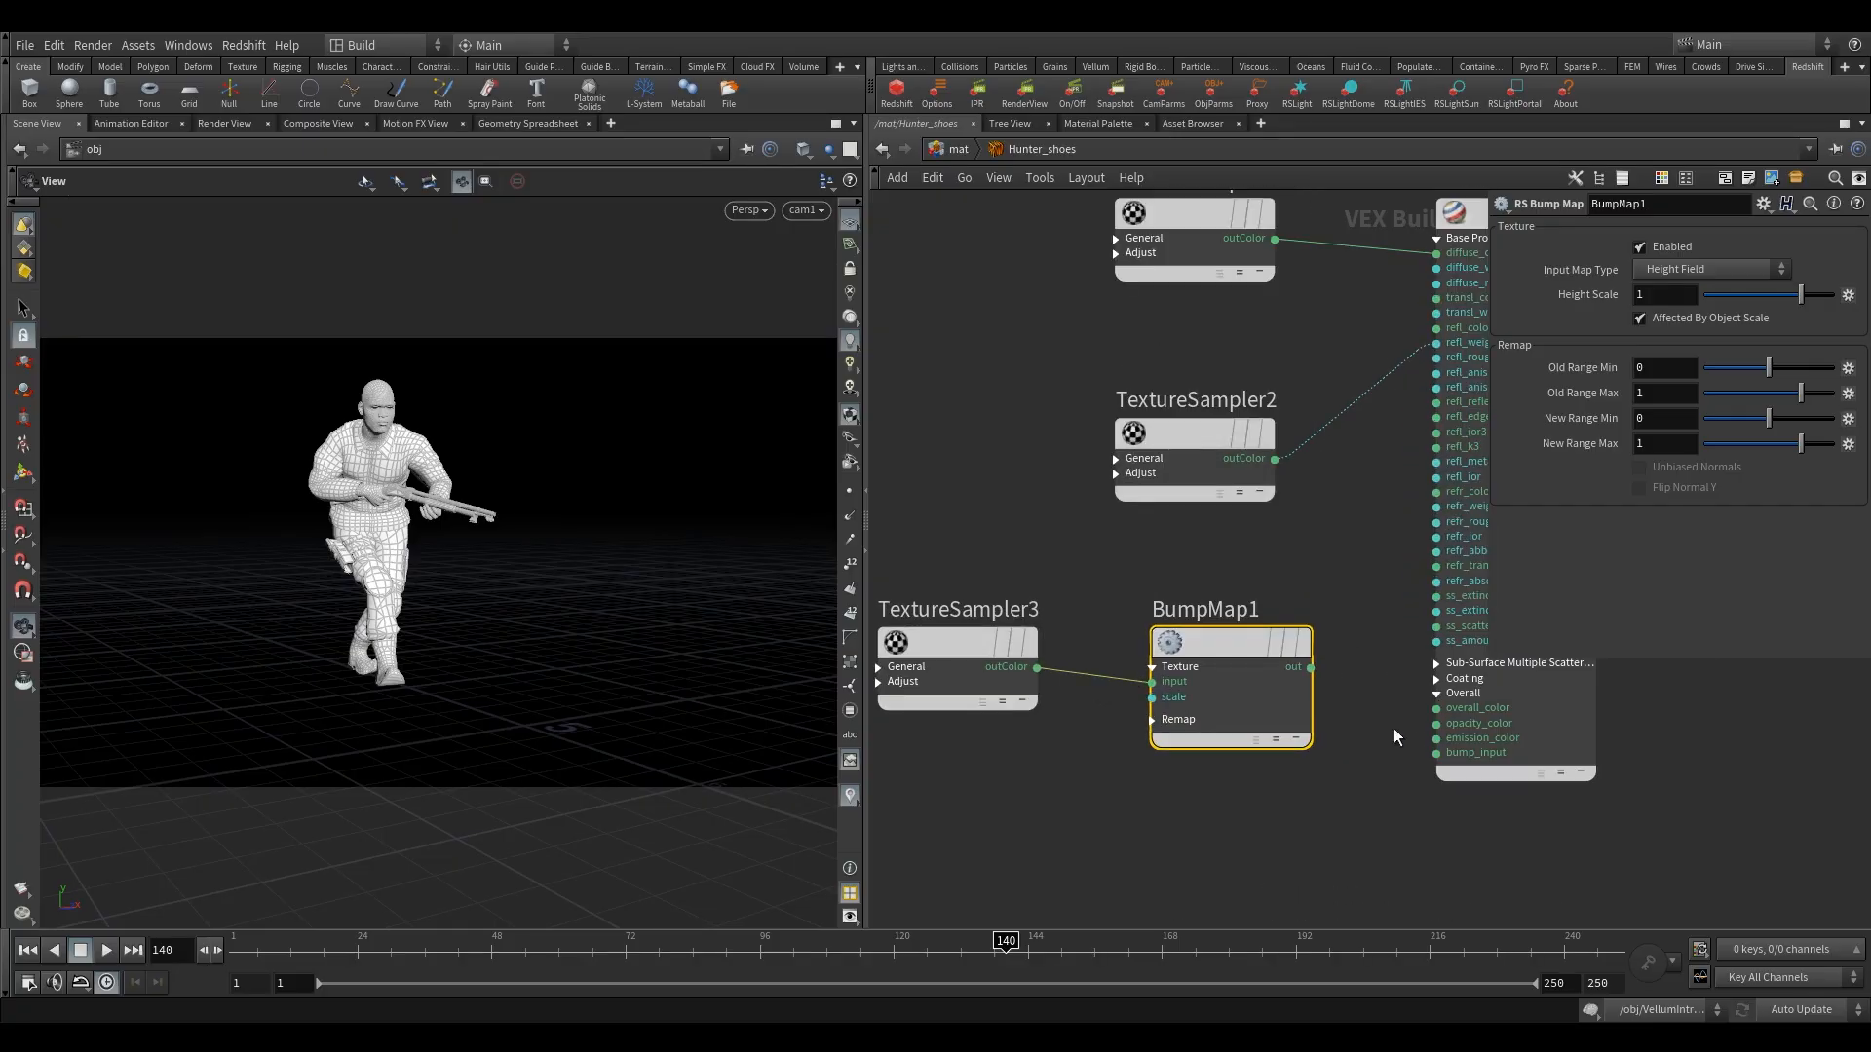
click(1314, 668)
click(1436, 752)
middle_drag(1357, 639, 1353, 773)
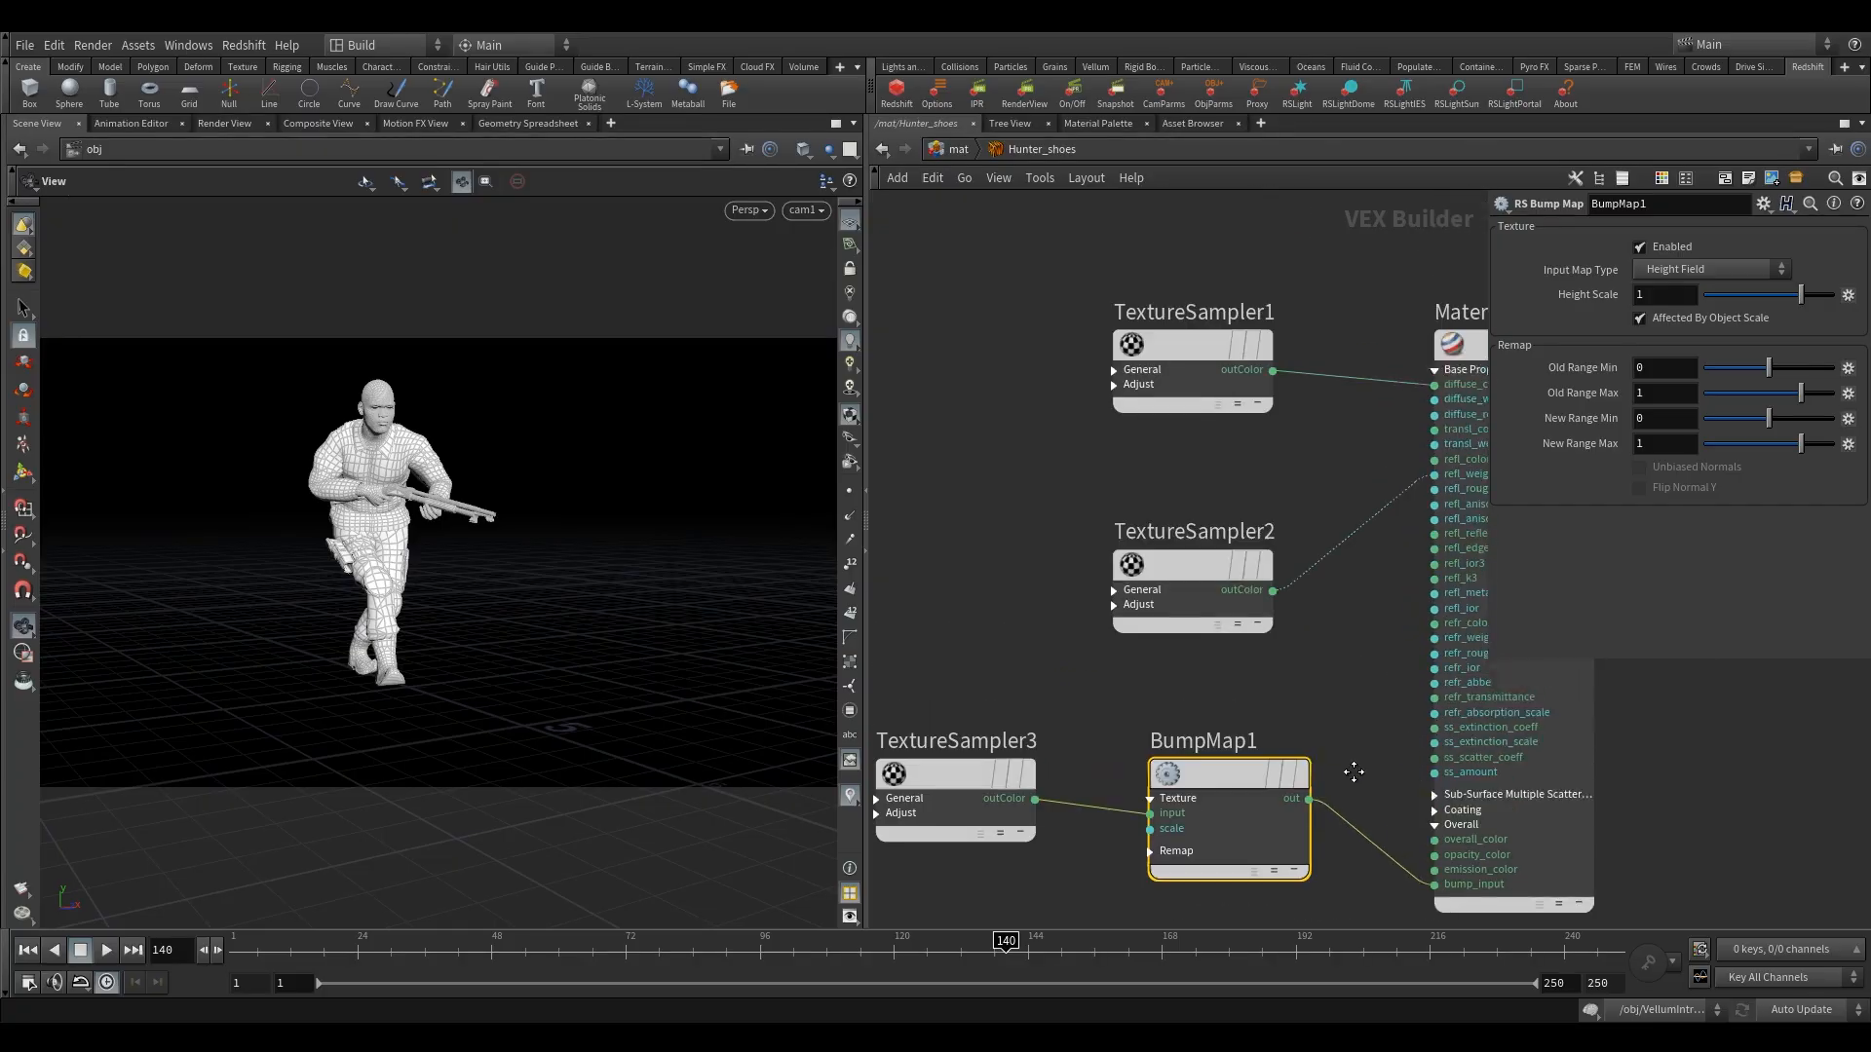
Set BumpMap1's Height Scale to 0.1.
scroll(1353, 770, down, 4)
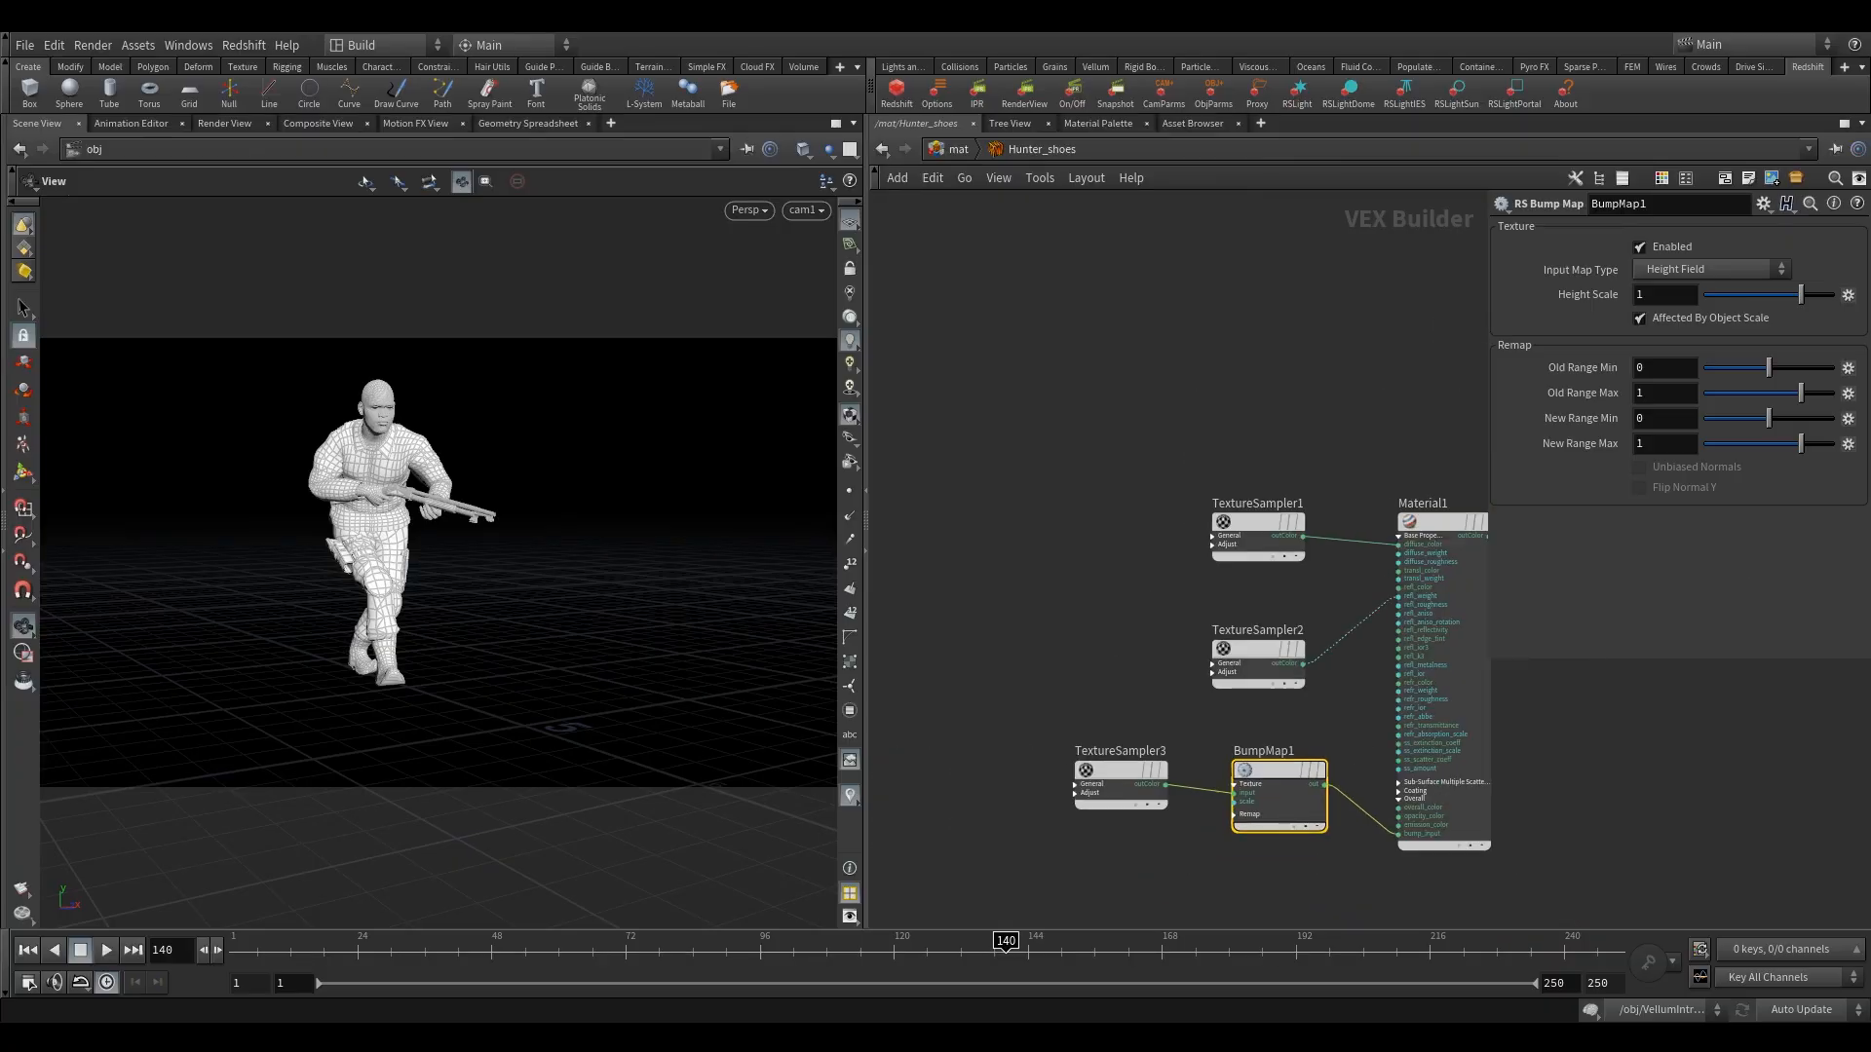
middle_drag(1149, 673, 1099, 653)
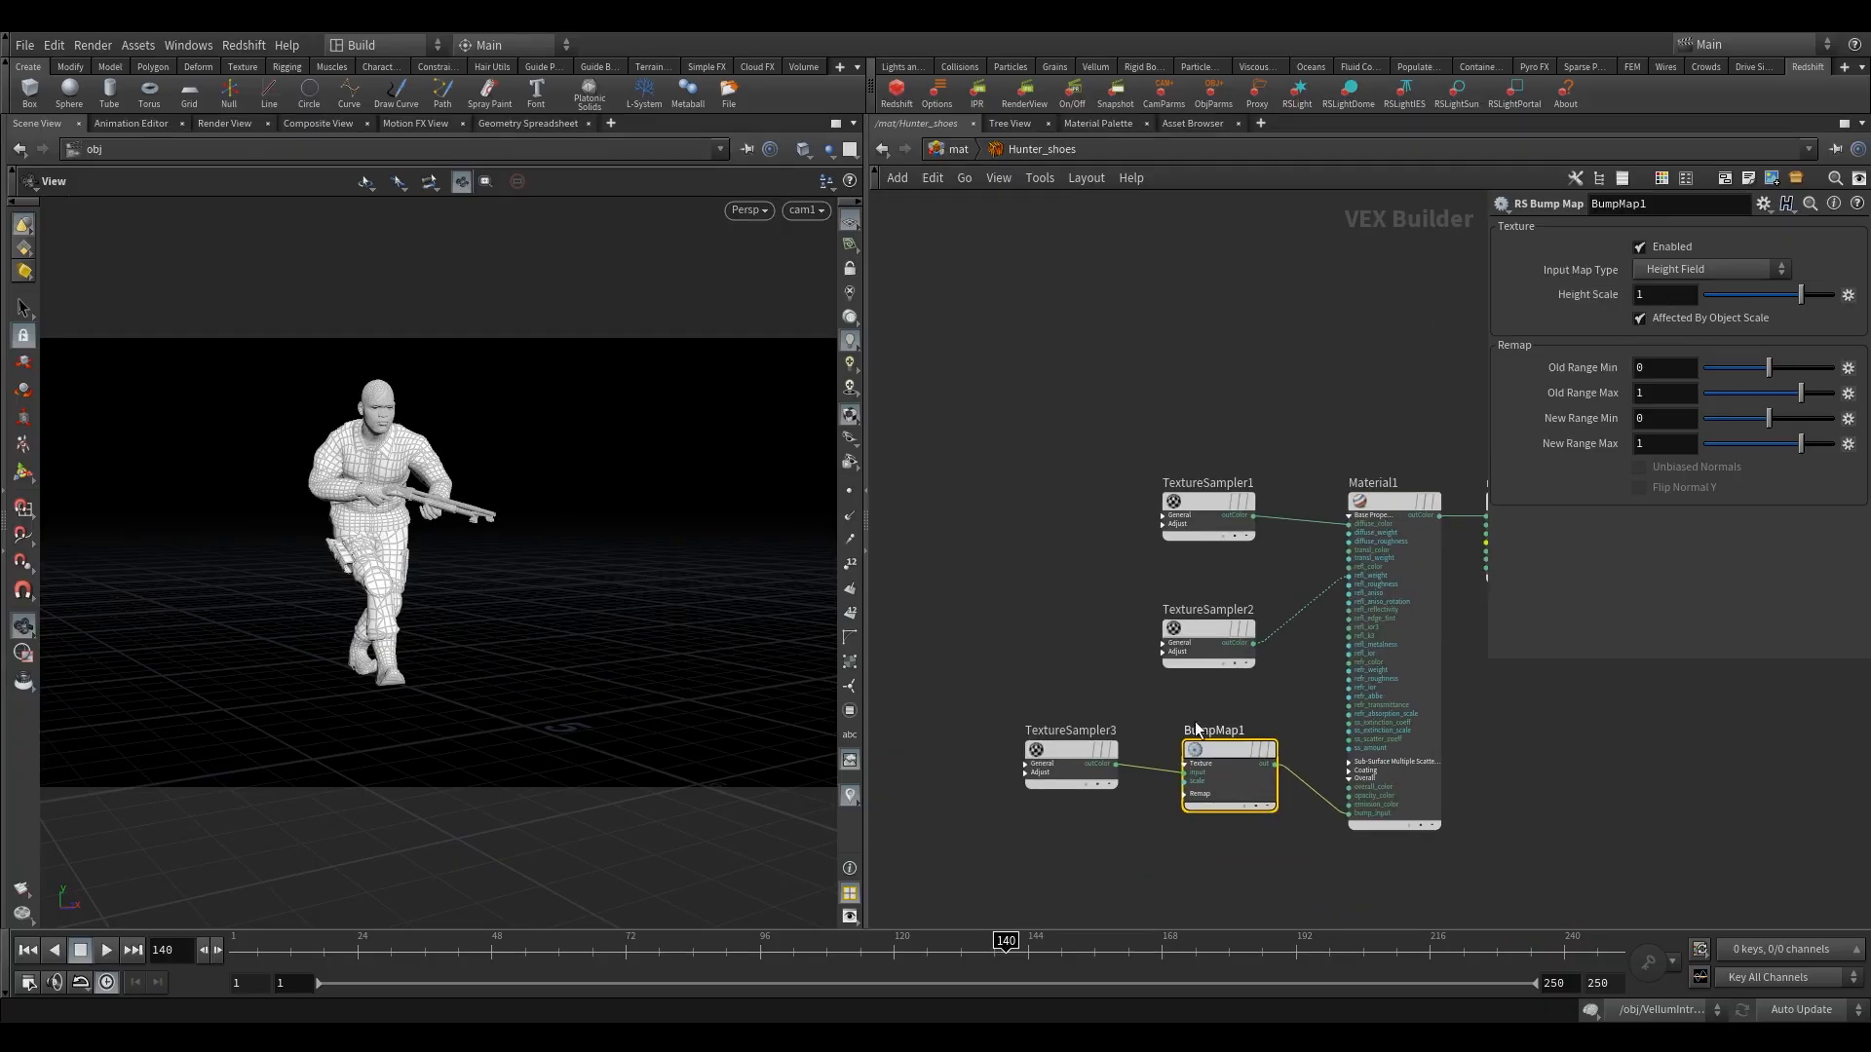
click(1645, 295)
text(.1)
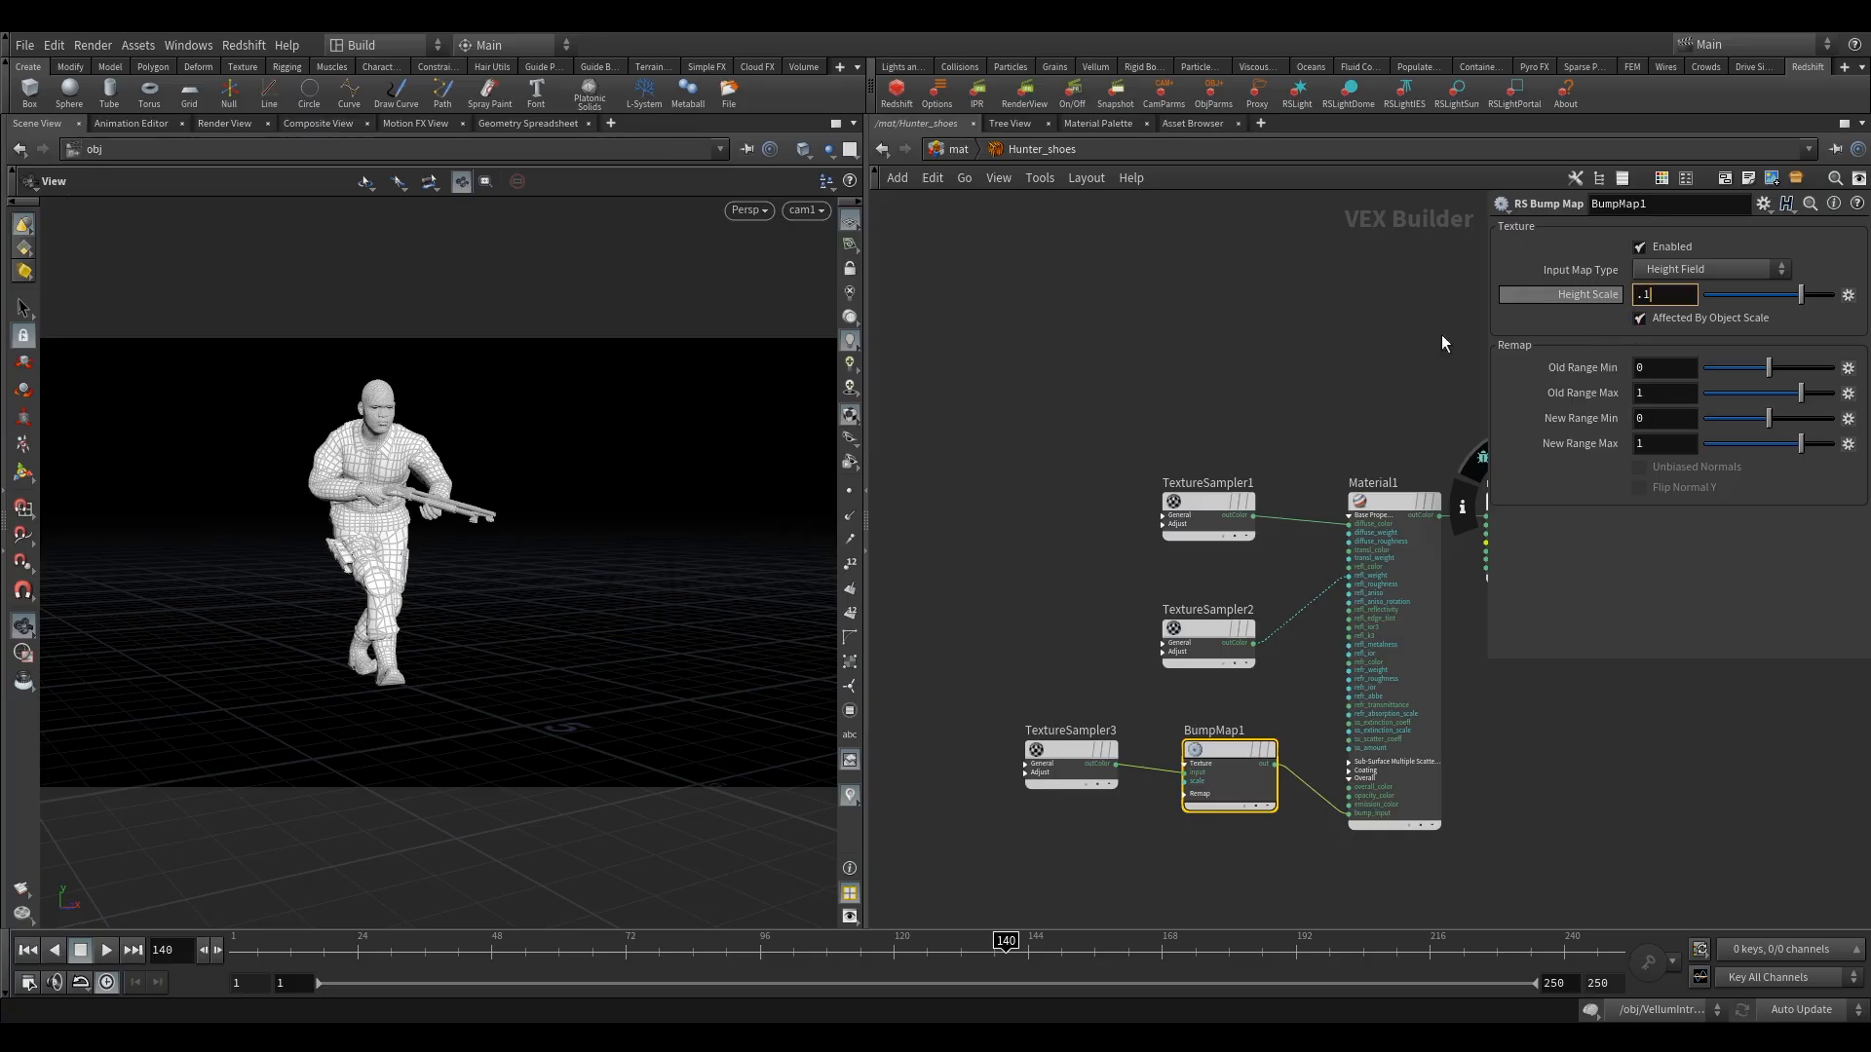
Return to the mat network and move the Hunter_gun material builder slightly further below Hunter_shoes.
click(957, 150)
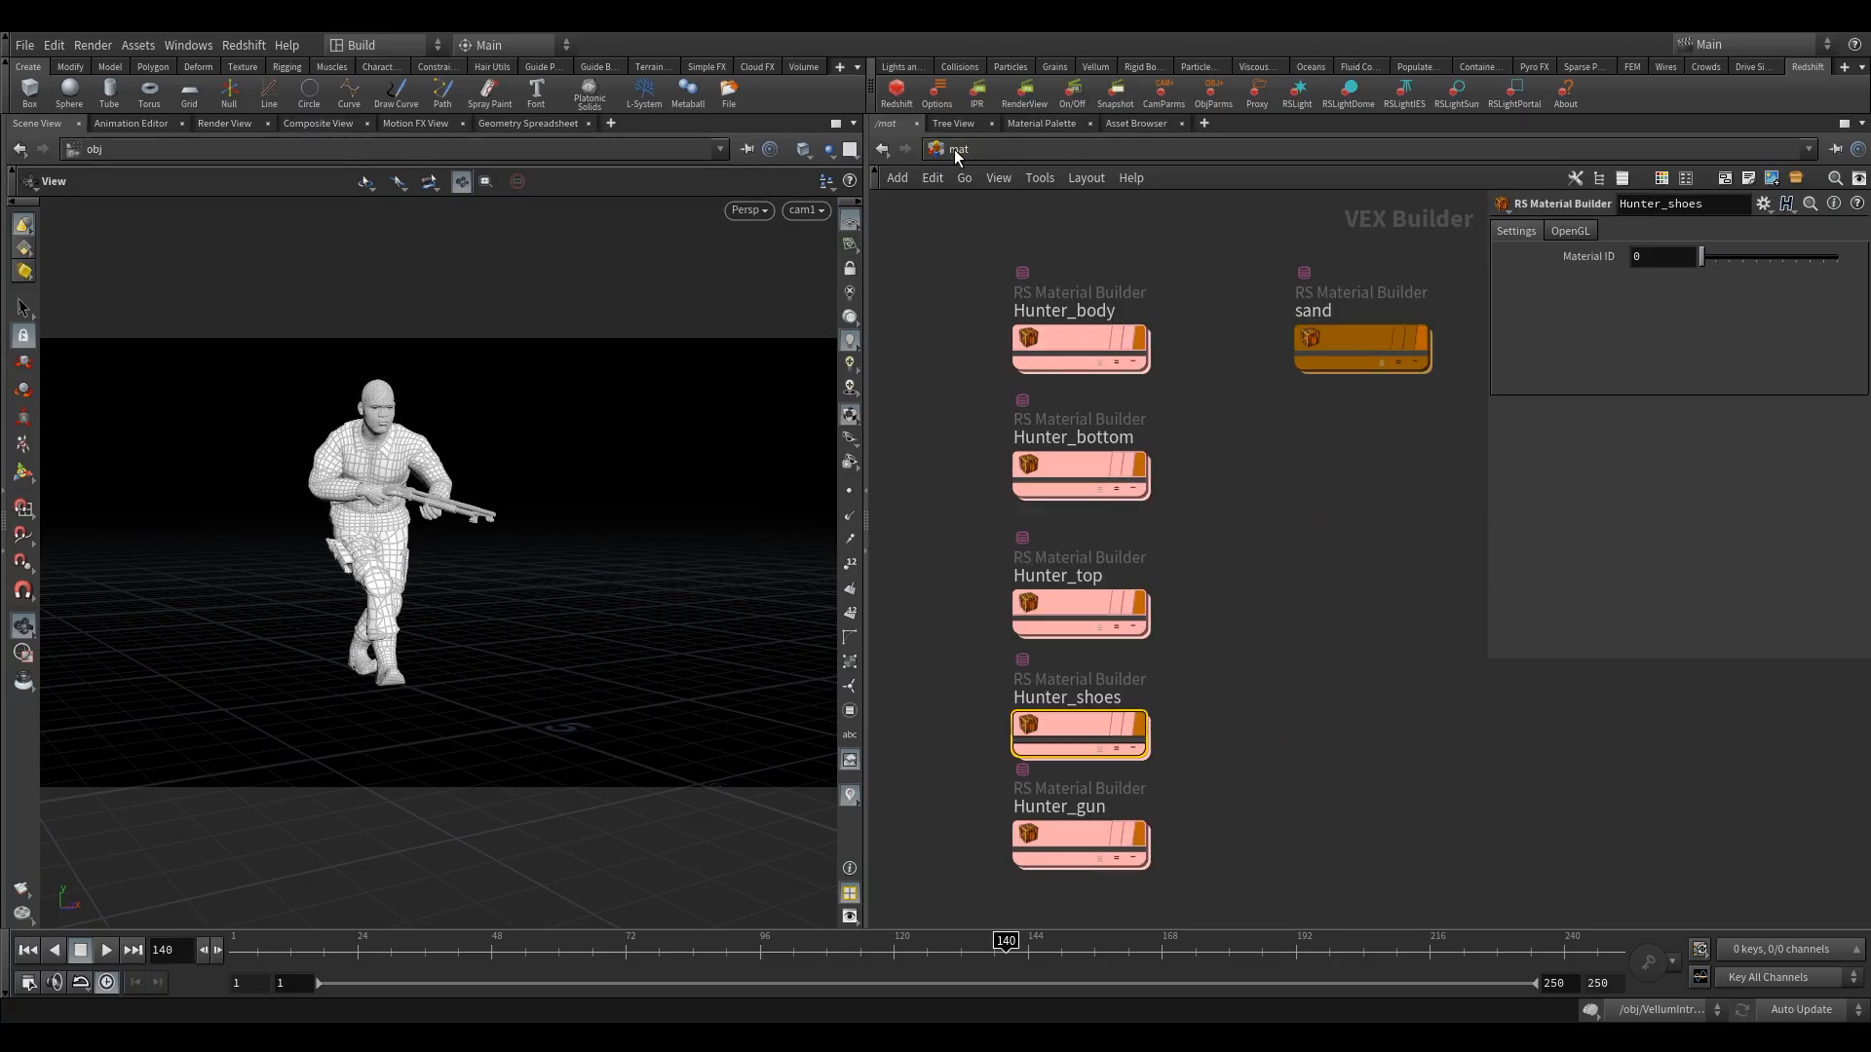
click(1302, 487)
middle_drag(1254, 681, 1311, 464)
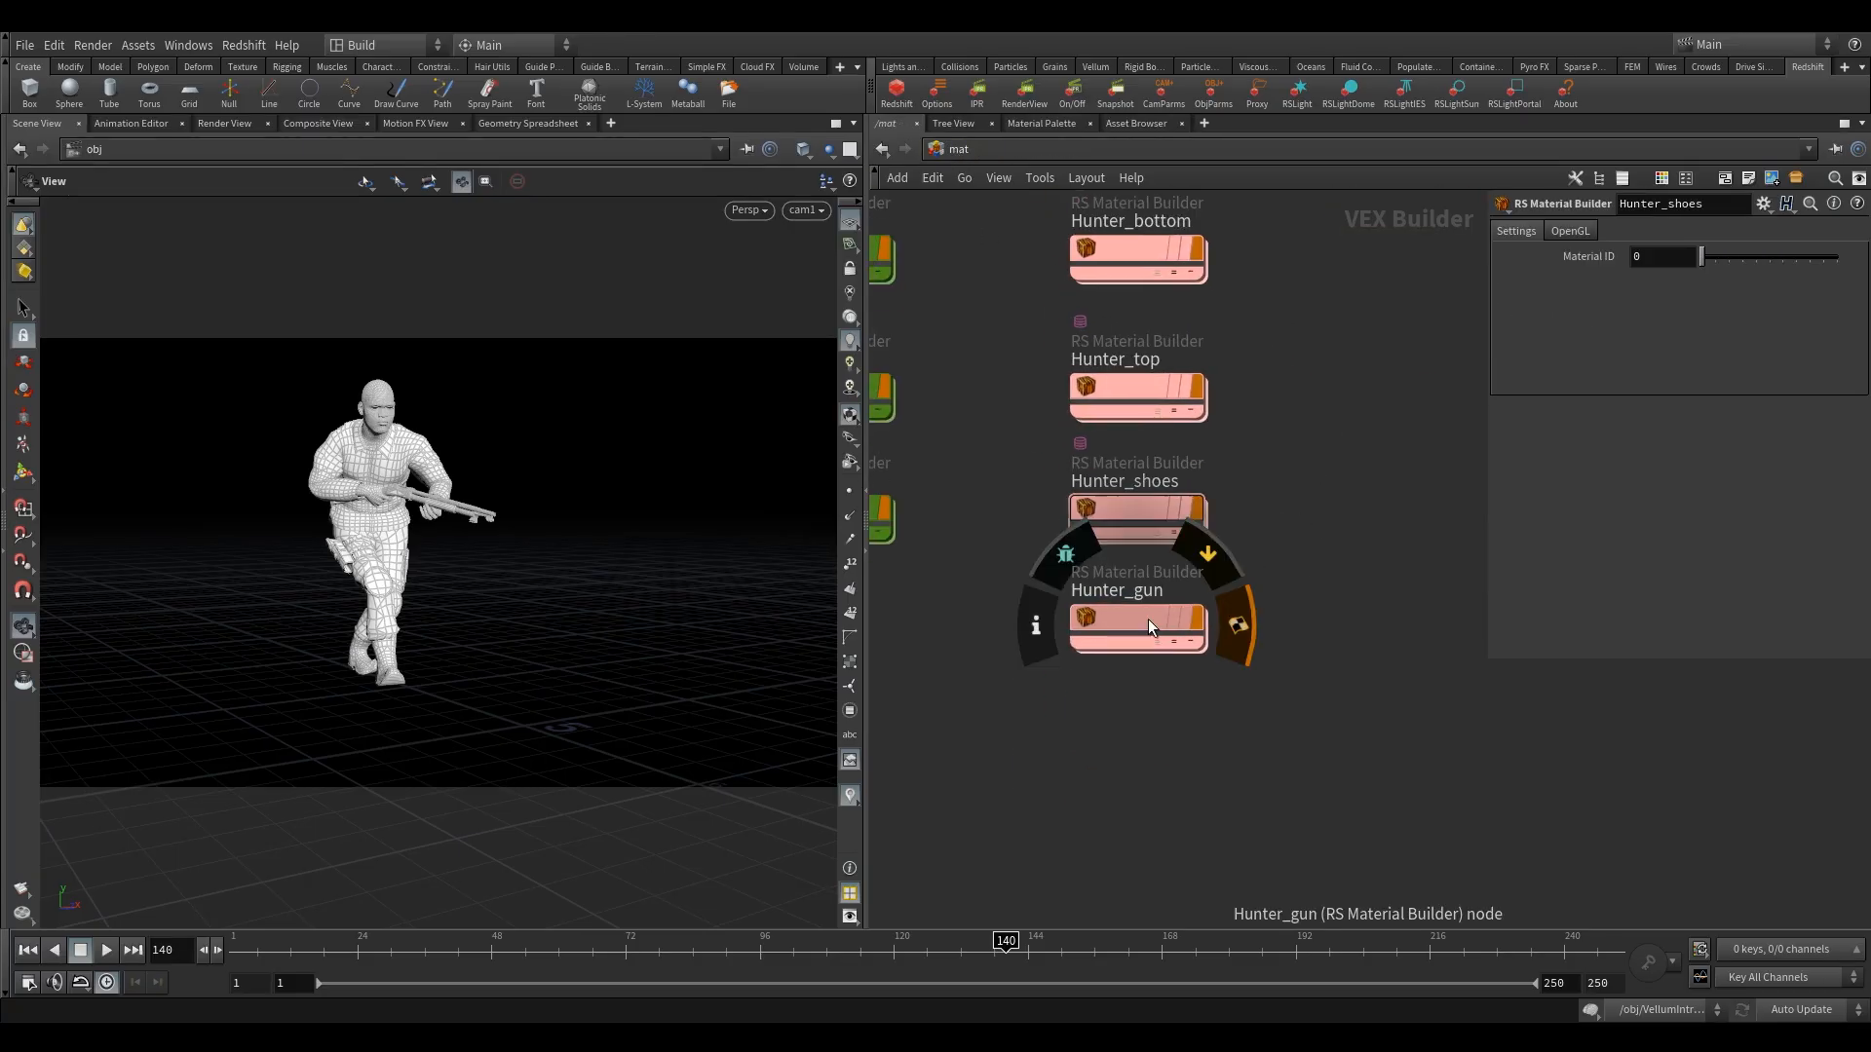
drag(1149, 622, 1150, 647)
double_click(1146, 643)
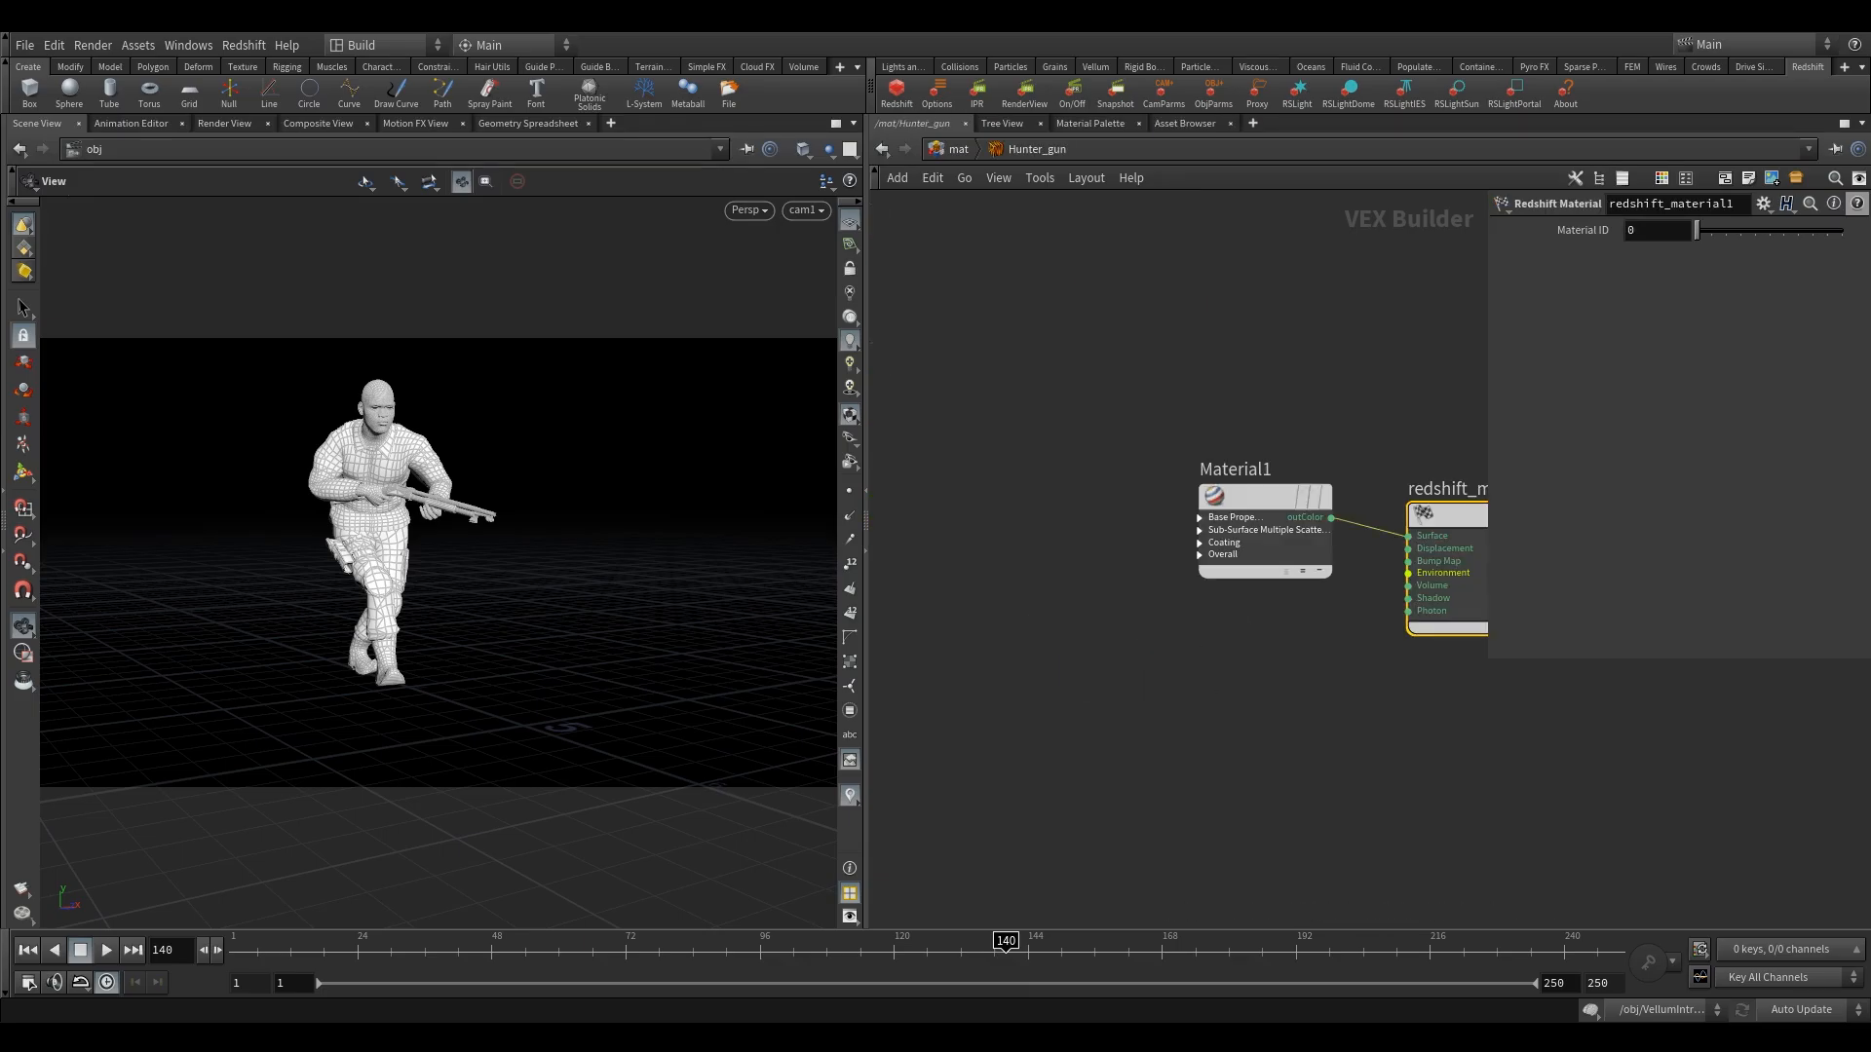
middle_drag(1037, 383, 1119, 570)
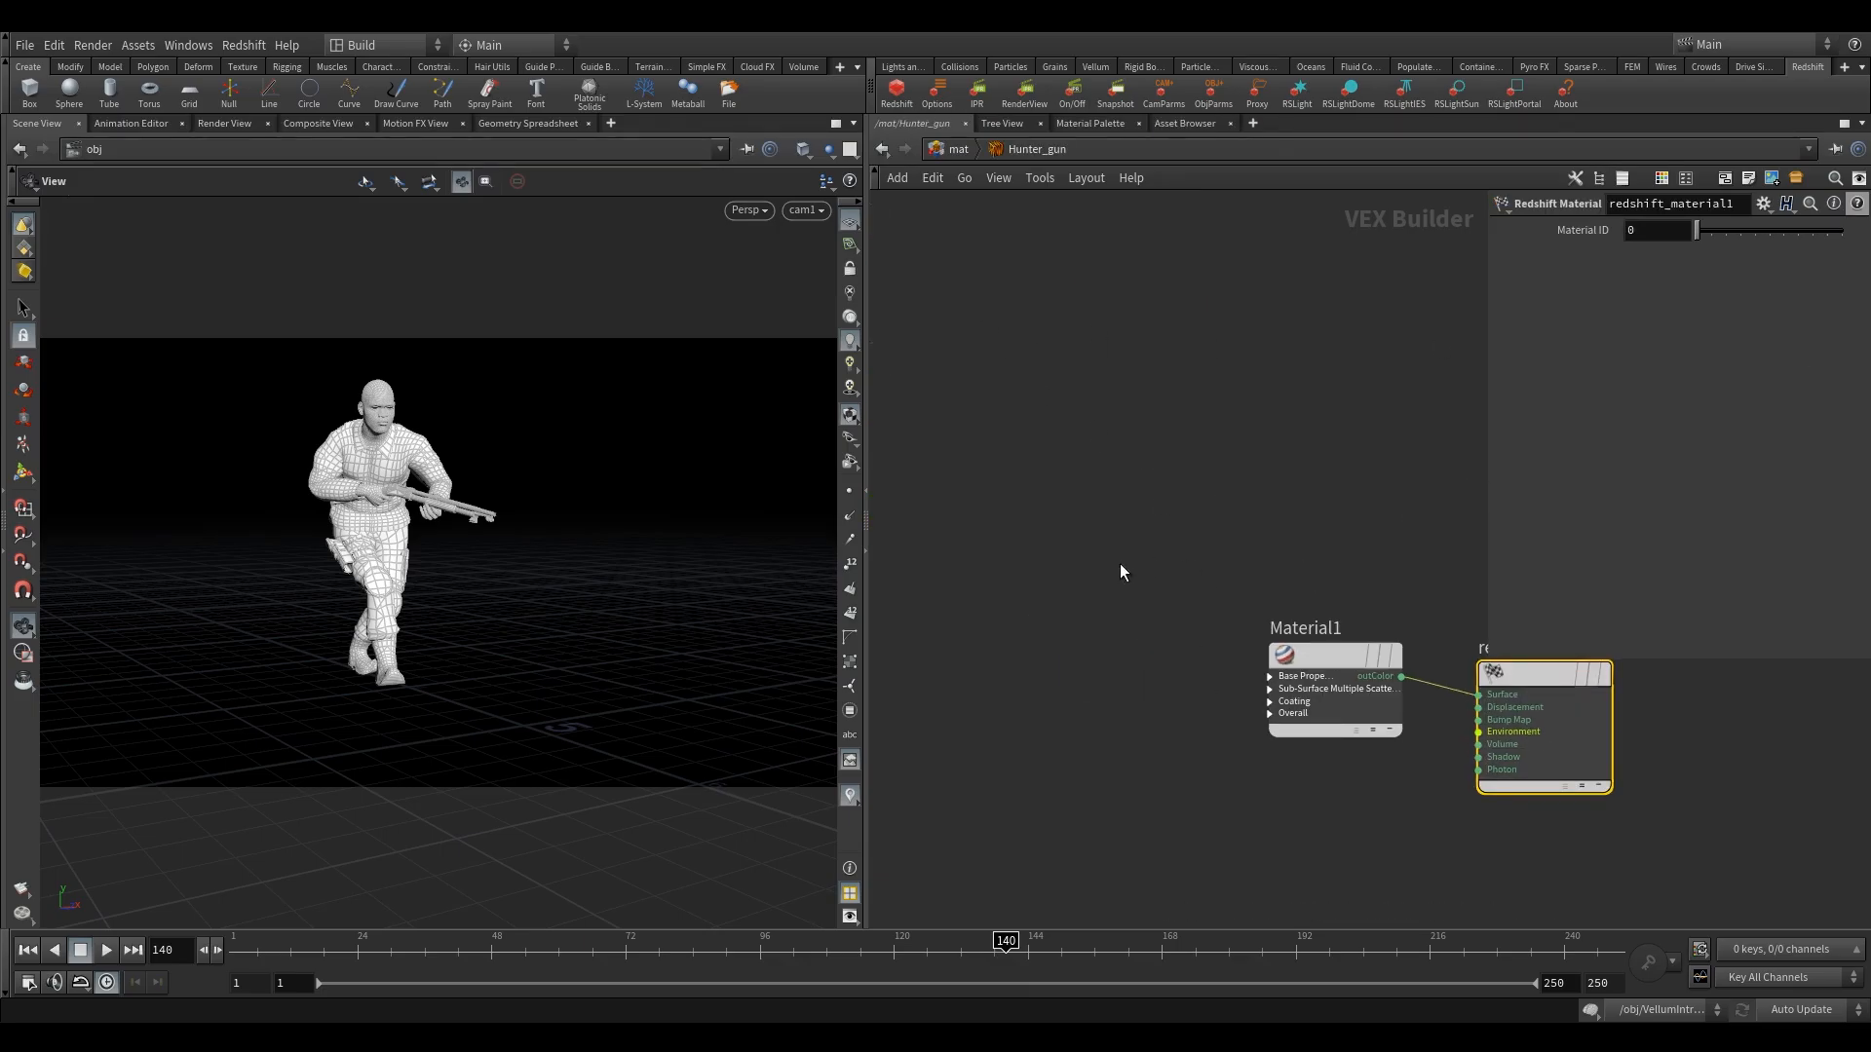
click(962, 154)
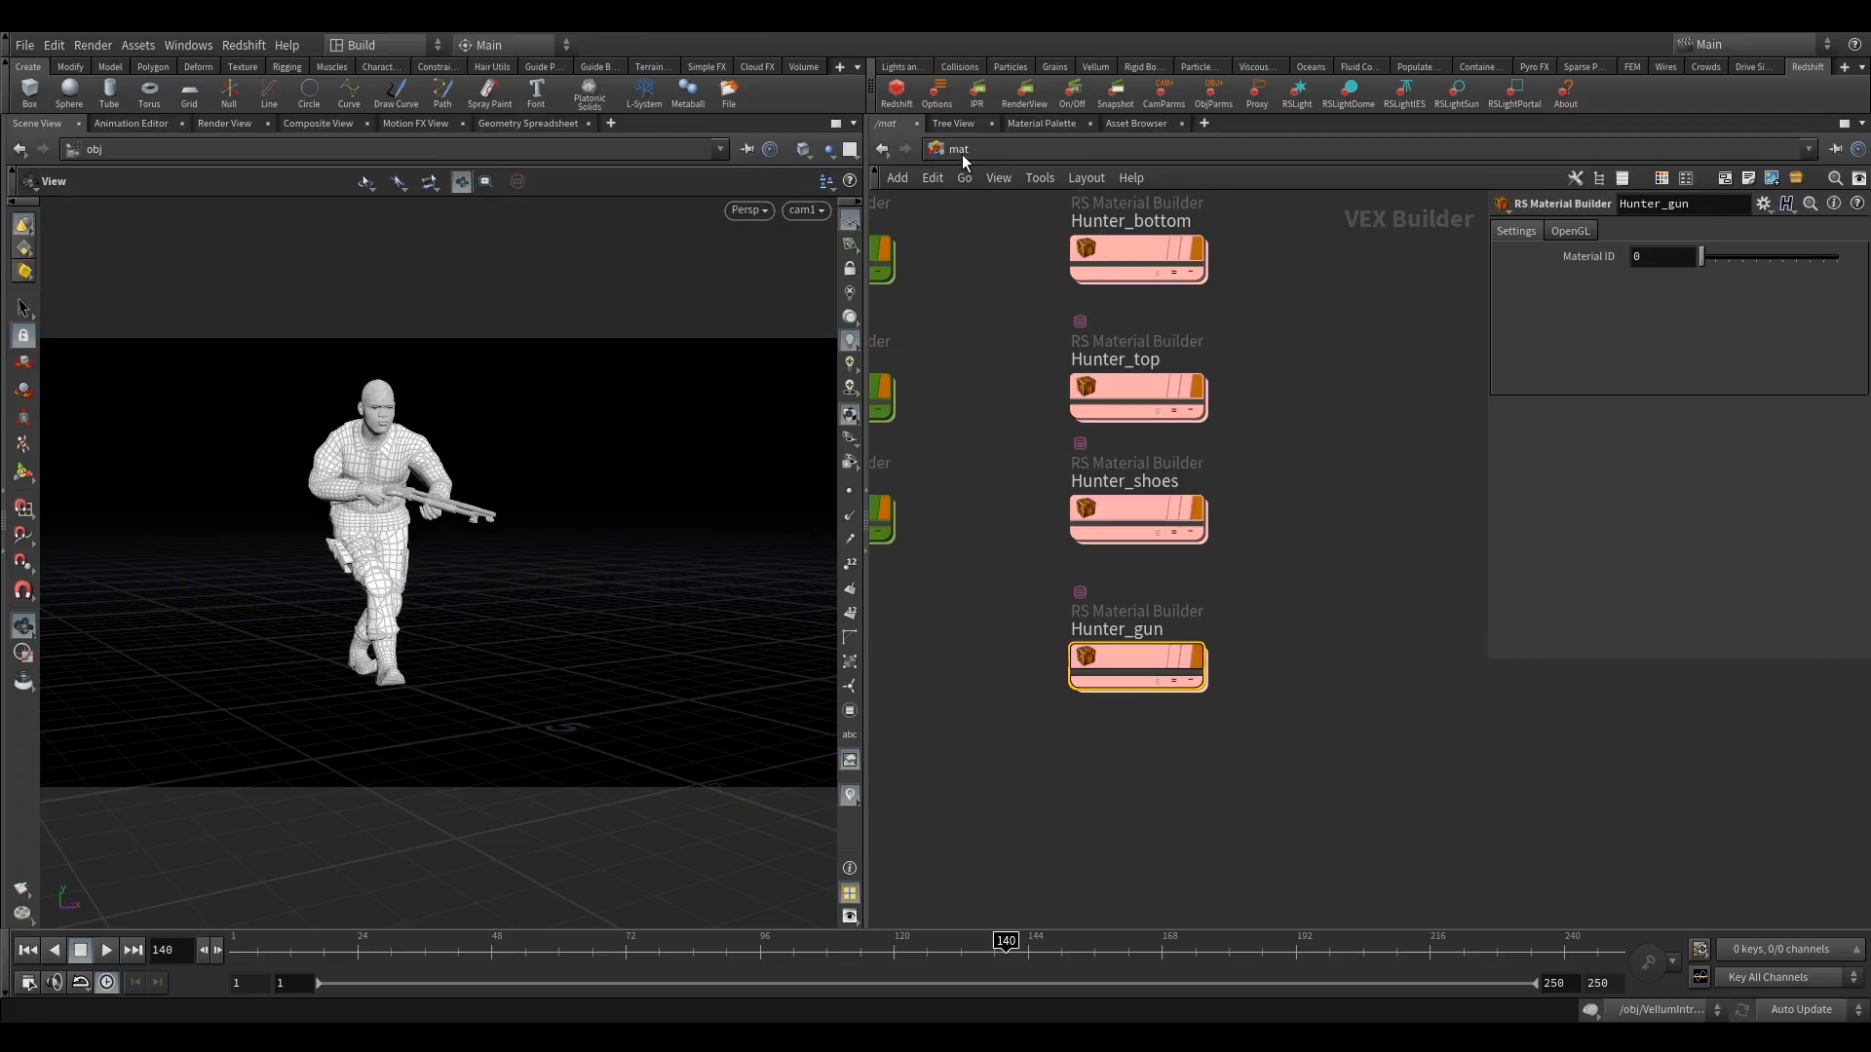
Enter the Hunter_shoes material builder and set Material1's reflection Roughness to 0.7.
double_click(1142, 511)
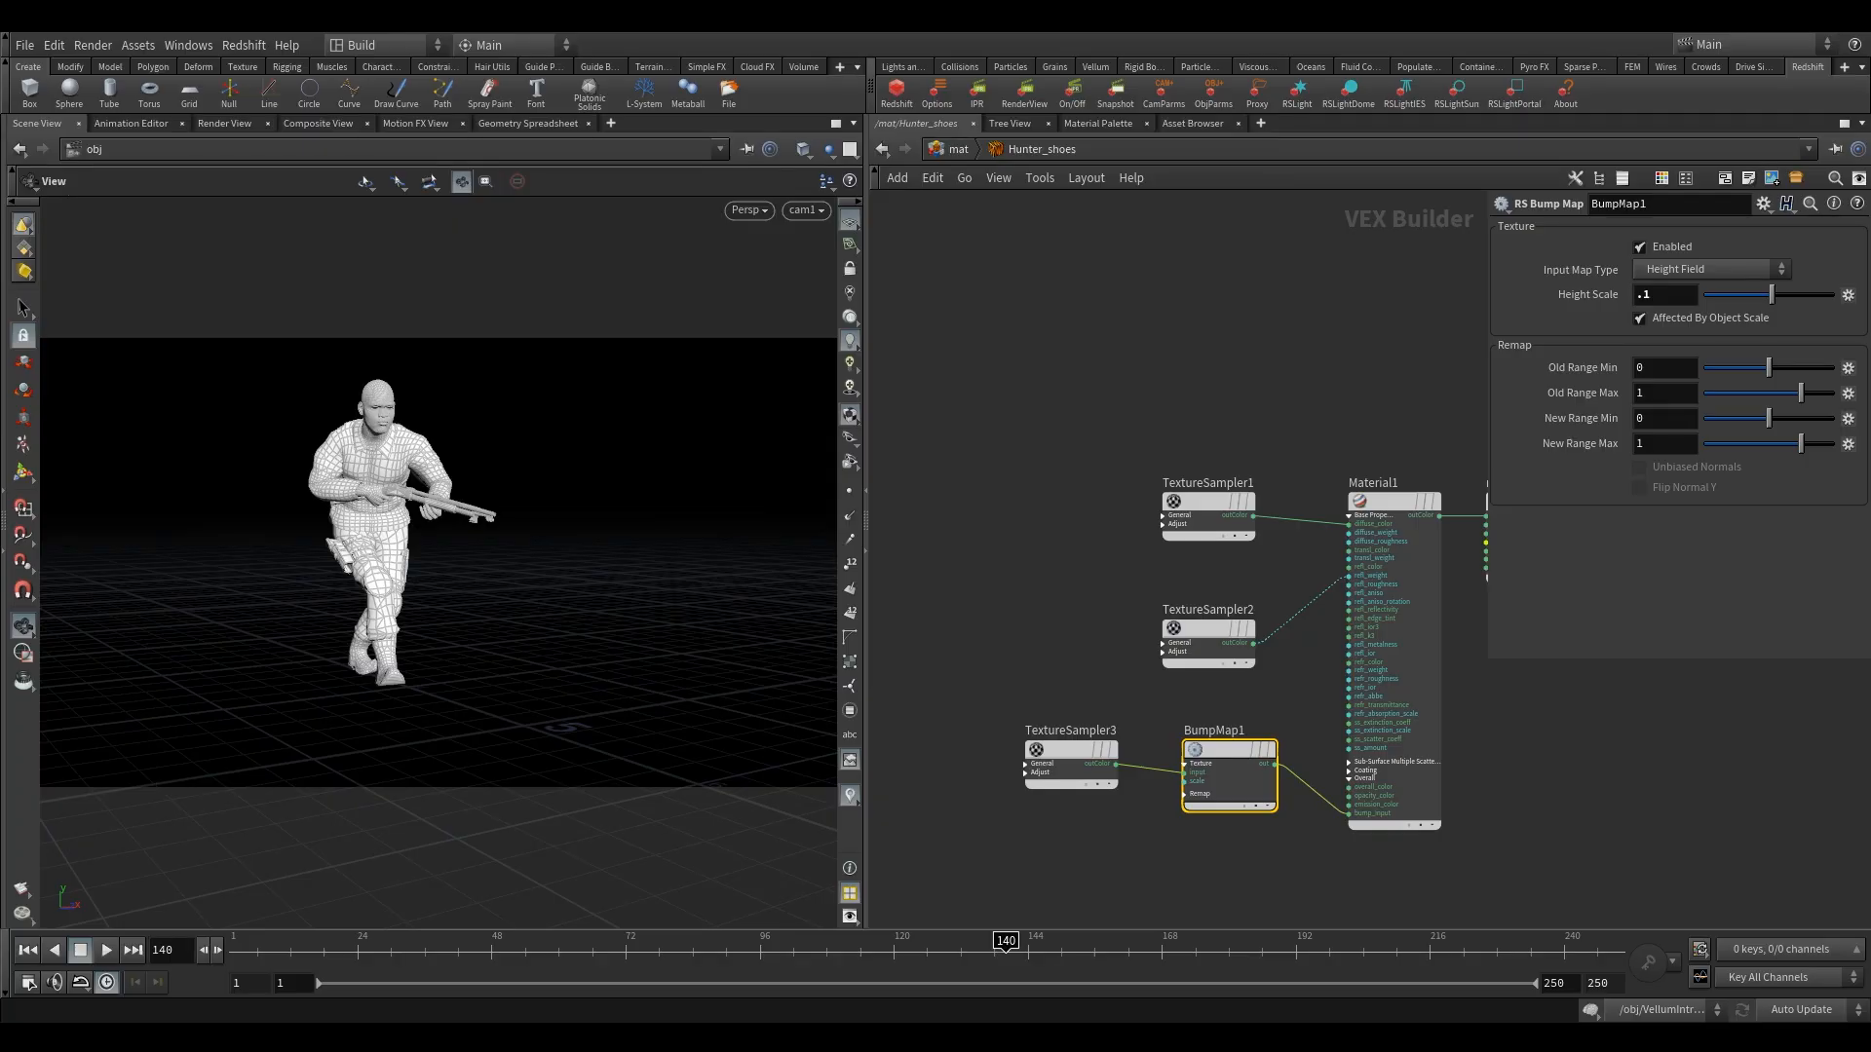
click(1386, 523)
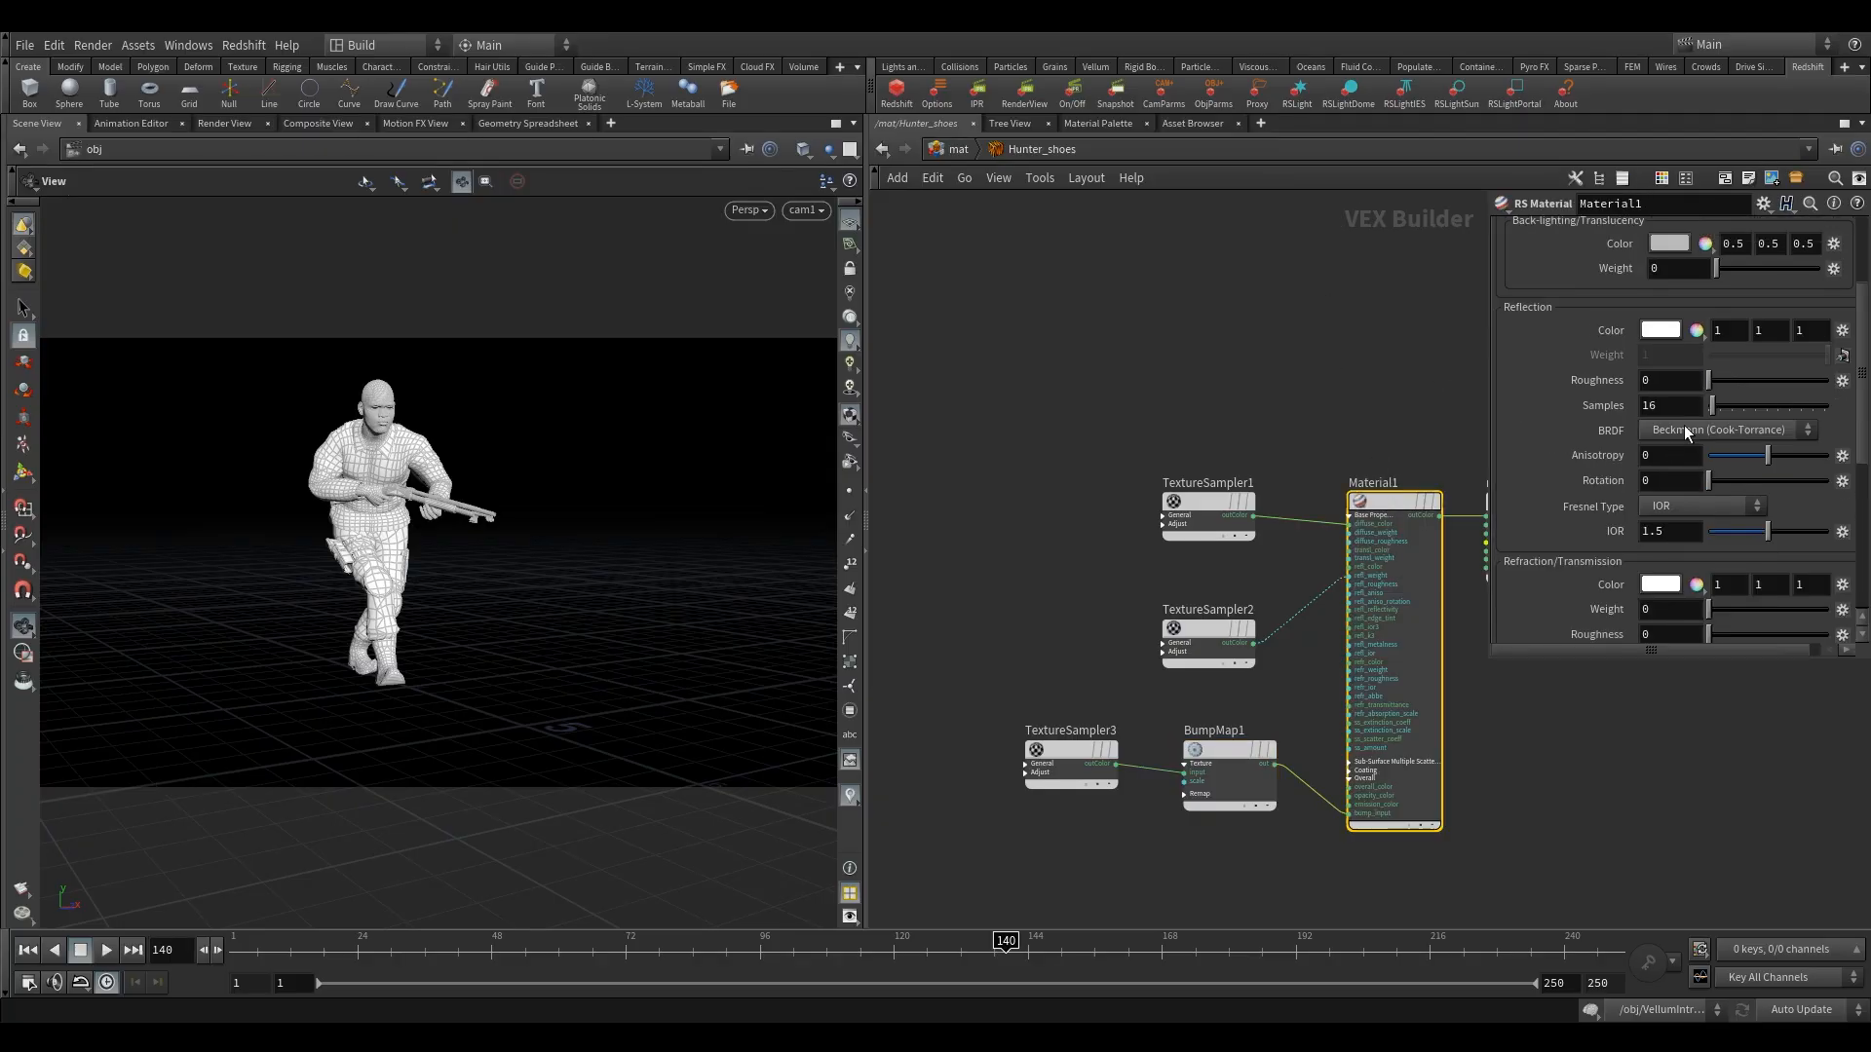
scroll(1681, 431, down, 1)
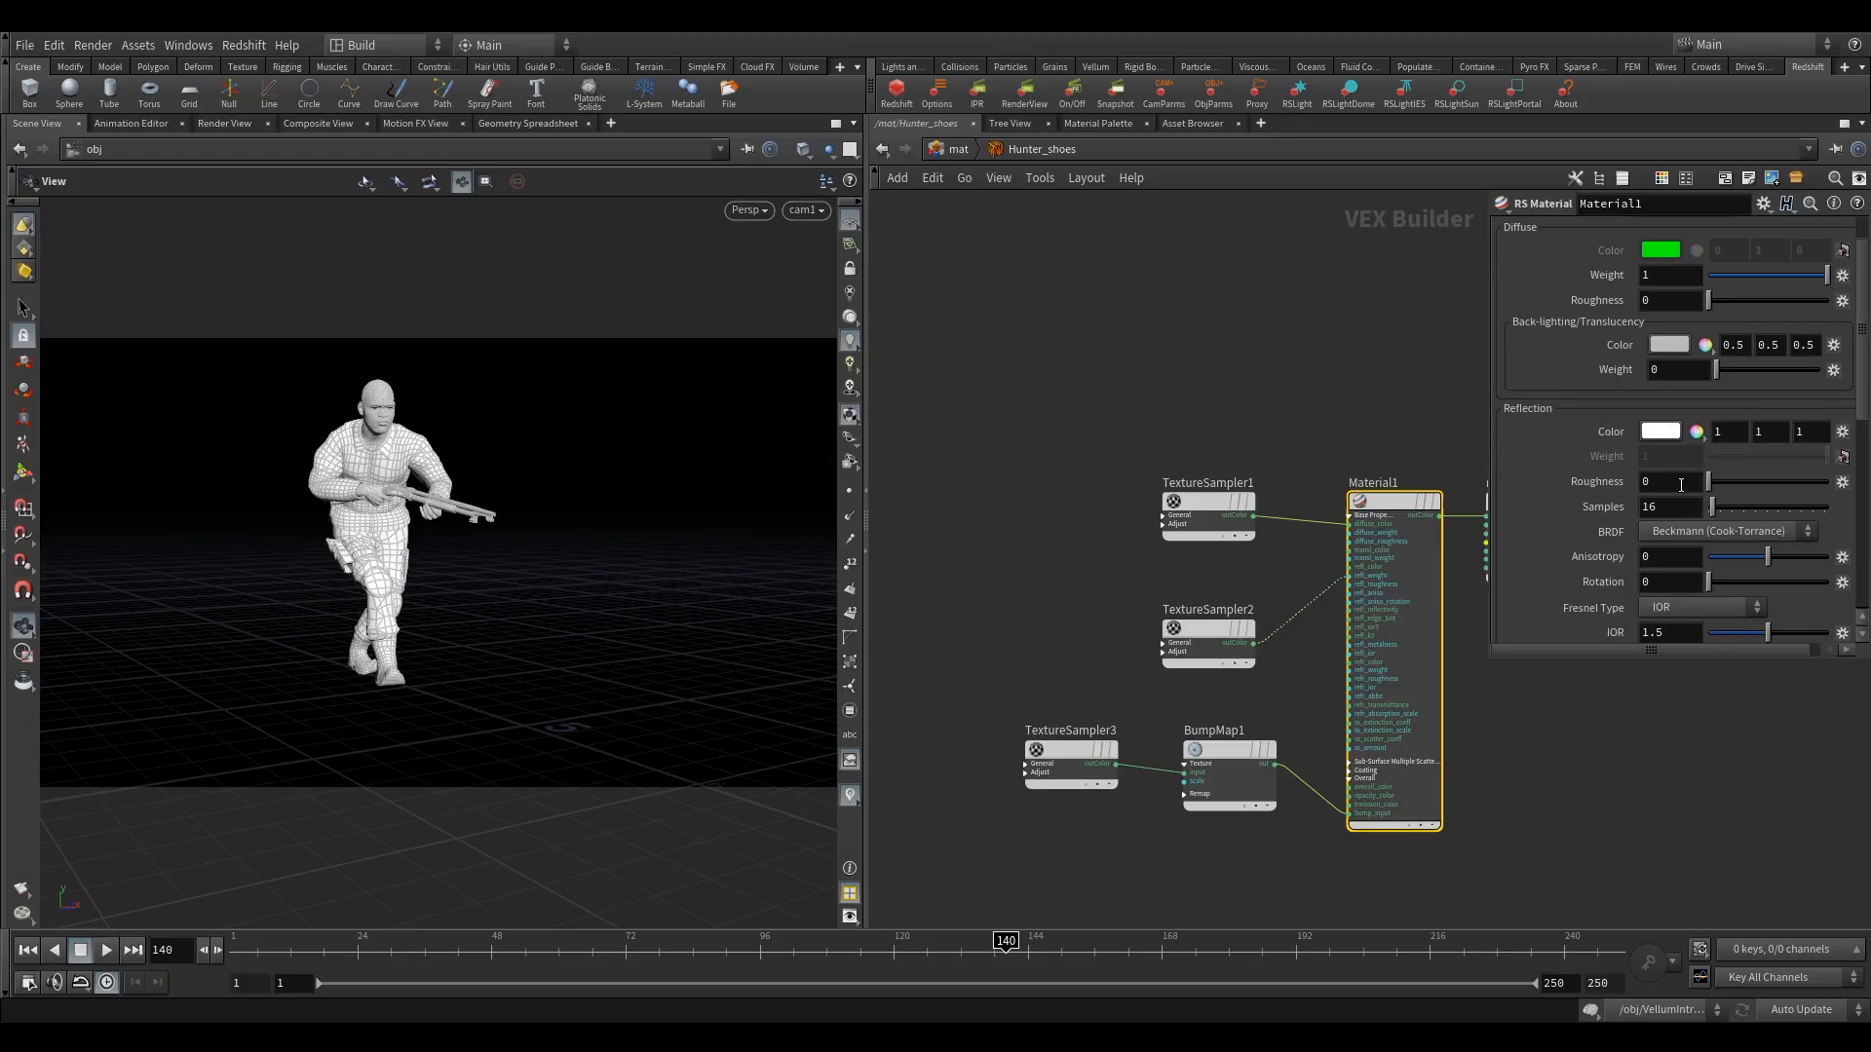
drag(1694, 484, 1495, 471)
text(.7)
key(Return)
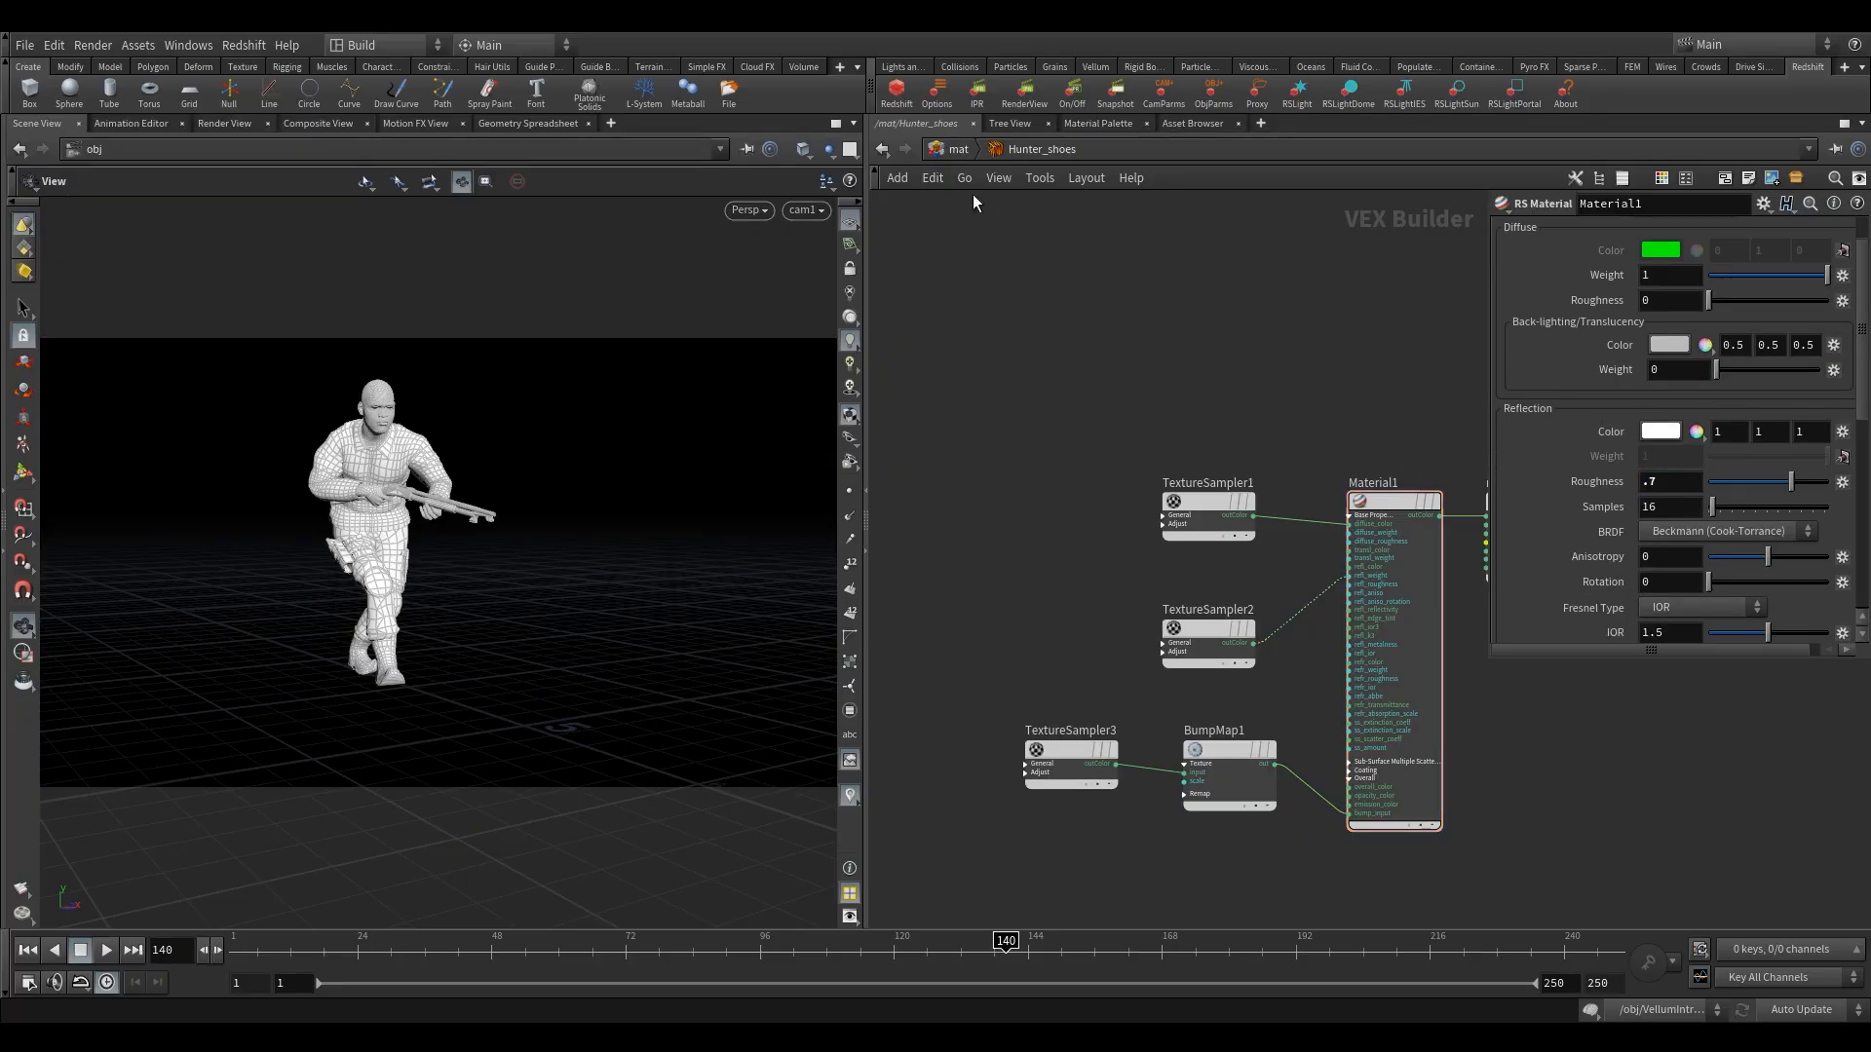
Switch to the Hunter_top material builder and set its Material1's reflection Roughness to 0.5.
click(955, 150)
double_click(1143, 384)
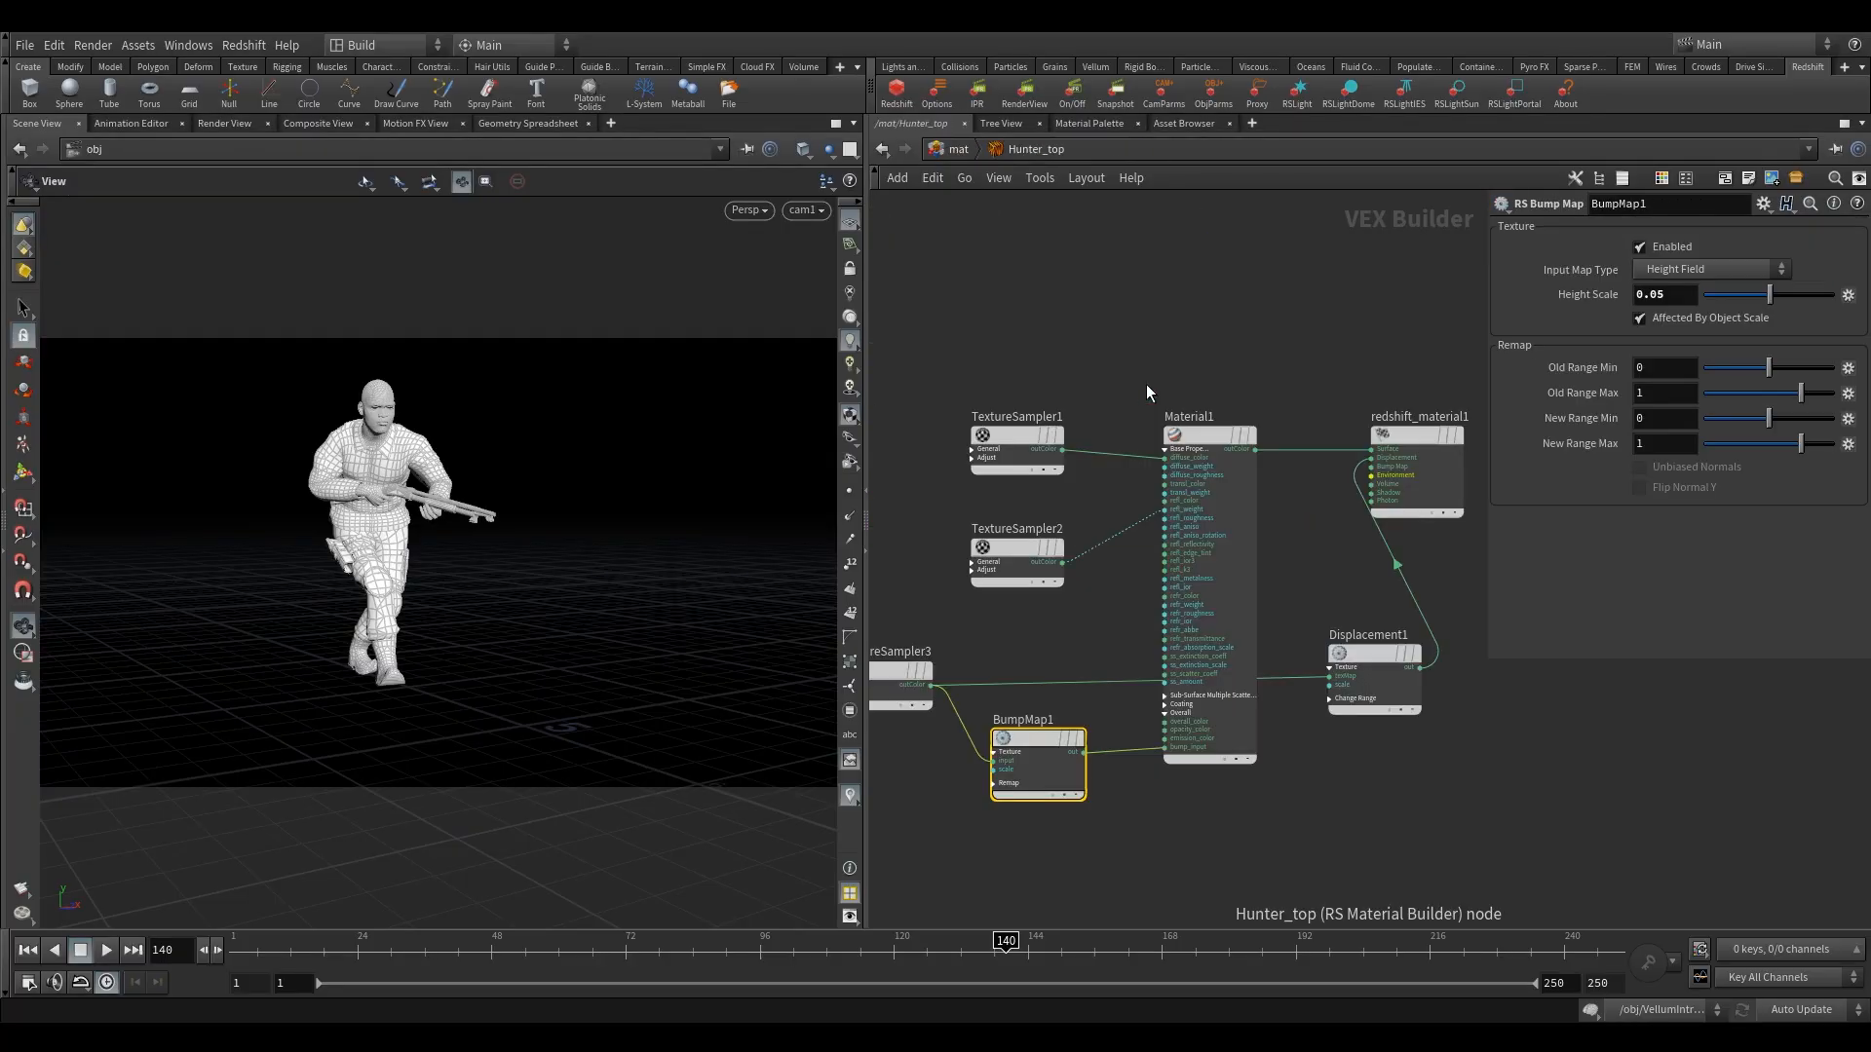
drag(1170, 358, 1239, 501)
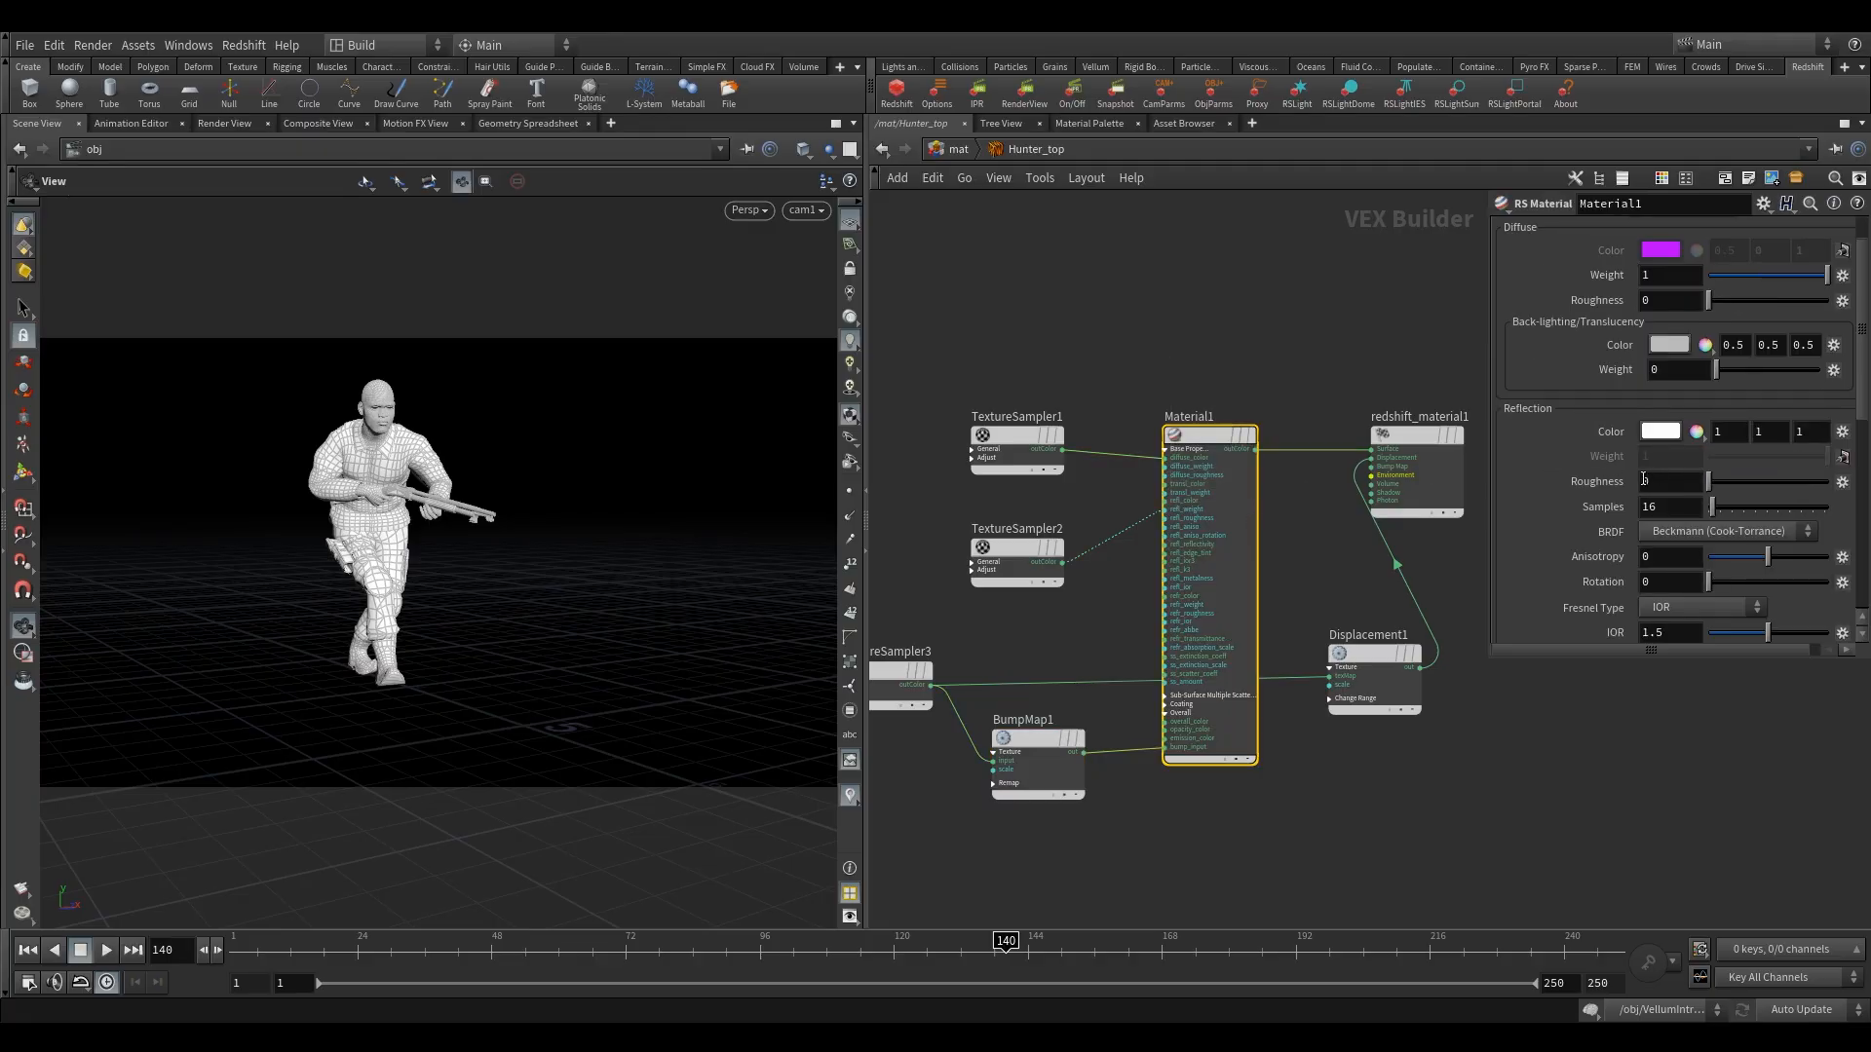
scroll(1623, 456, up, 1)
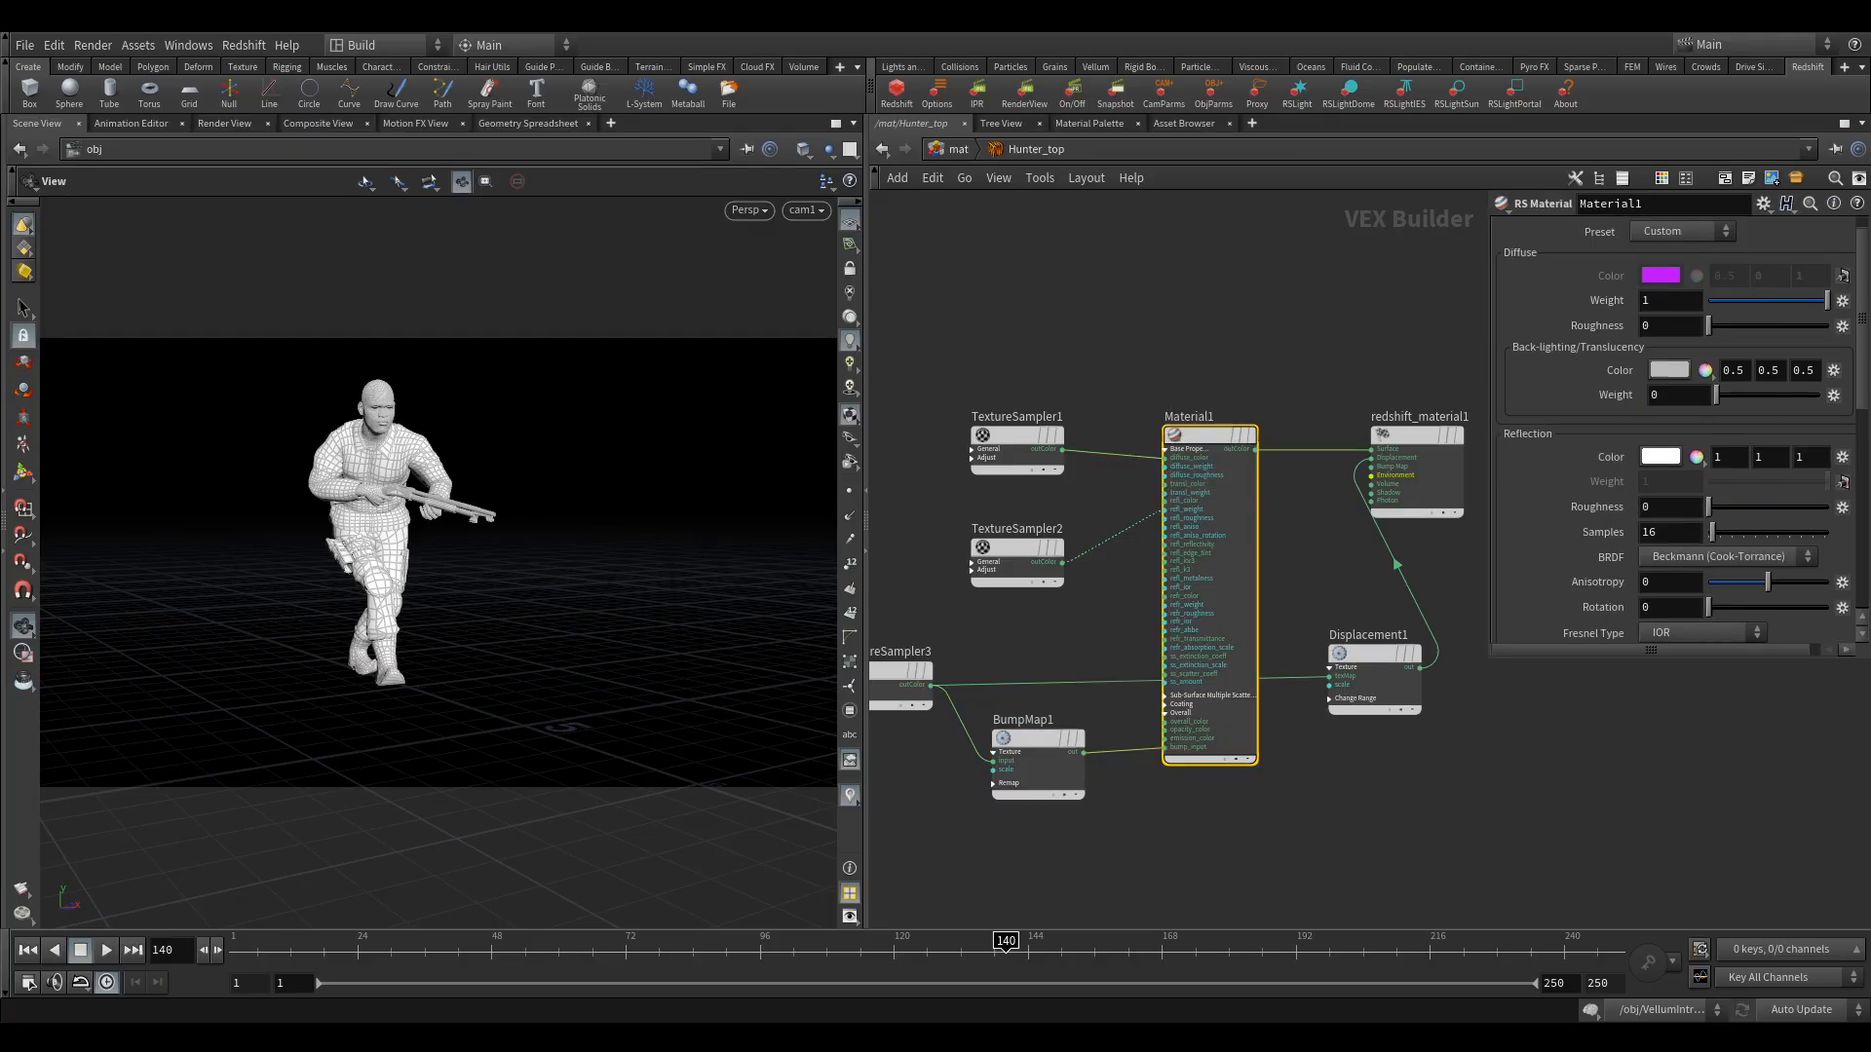
drag(1656, 503, 1354, 454)
text(.5)
key(Return)
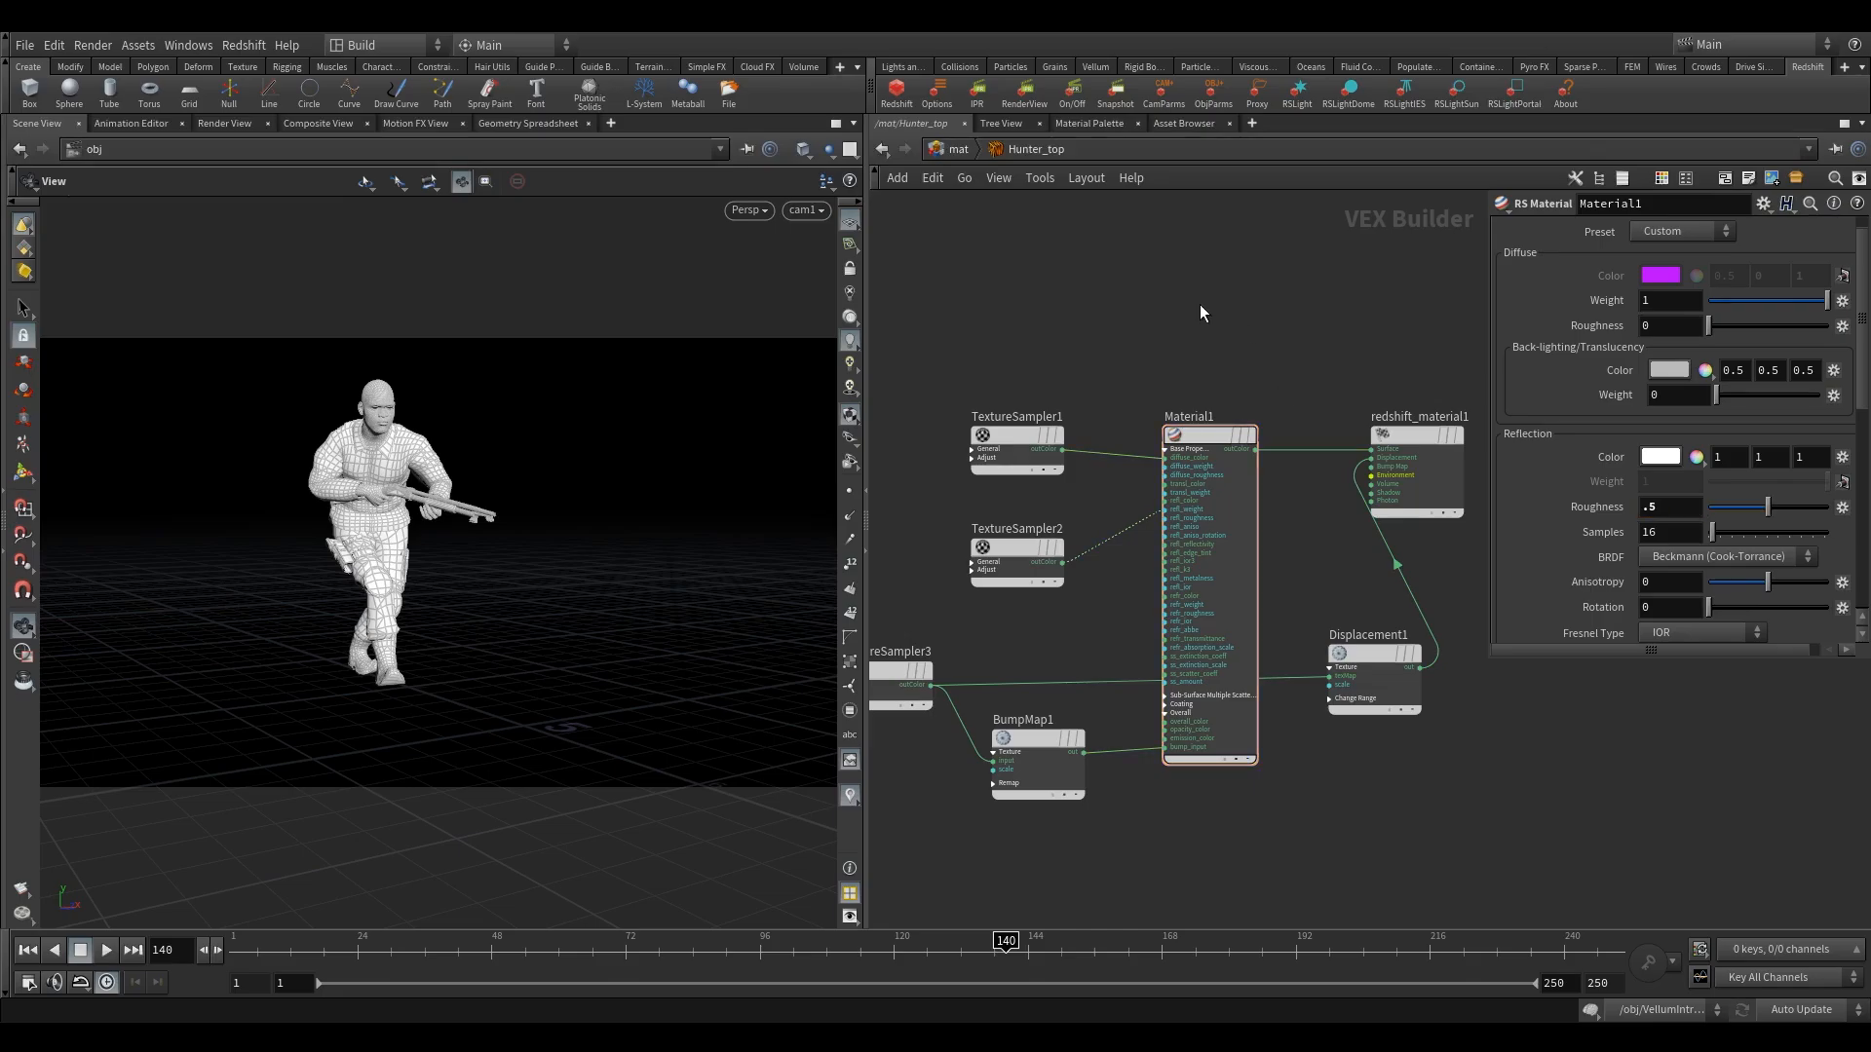
Return to the mat network and enter the Hunter_gun material builder.
click(944, 152)
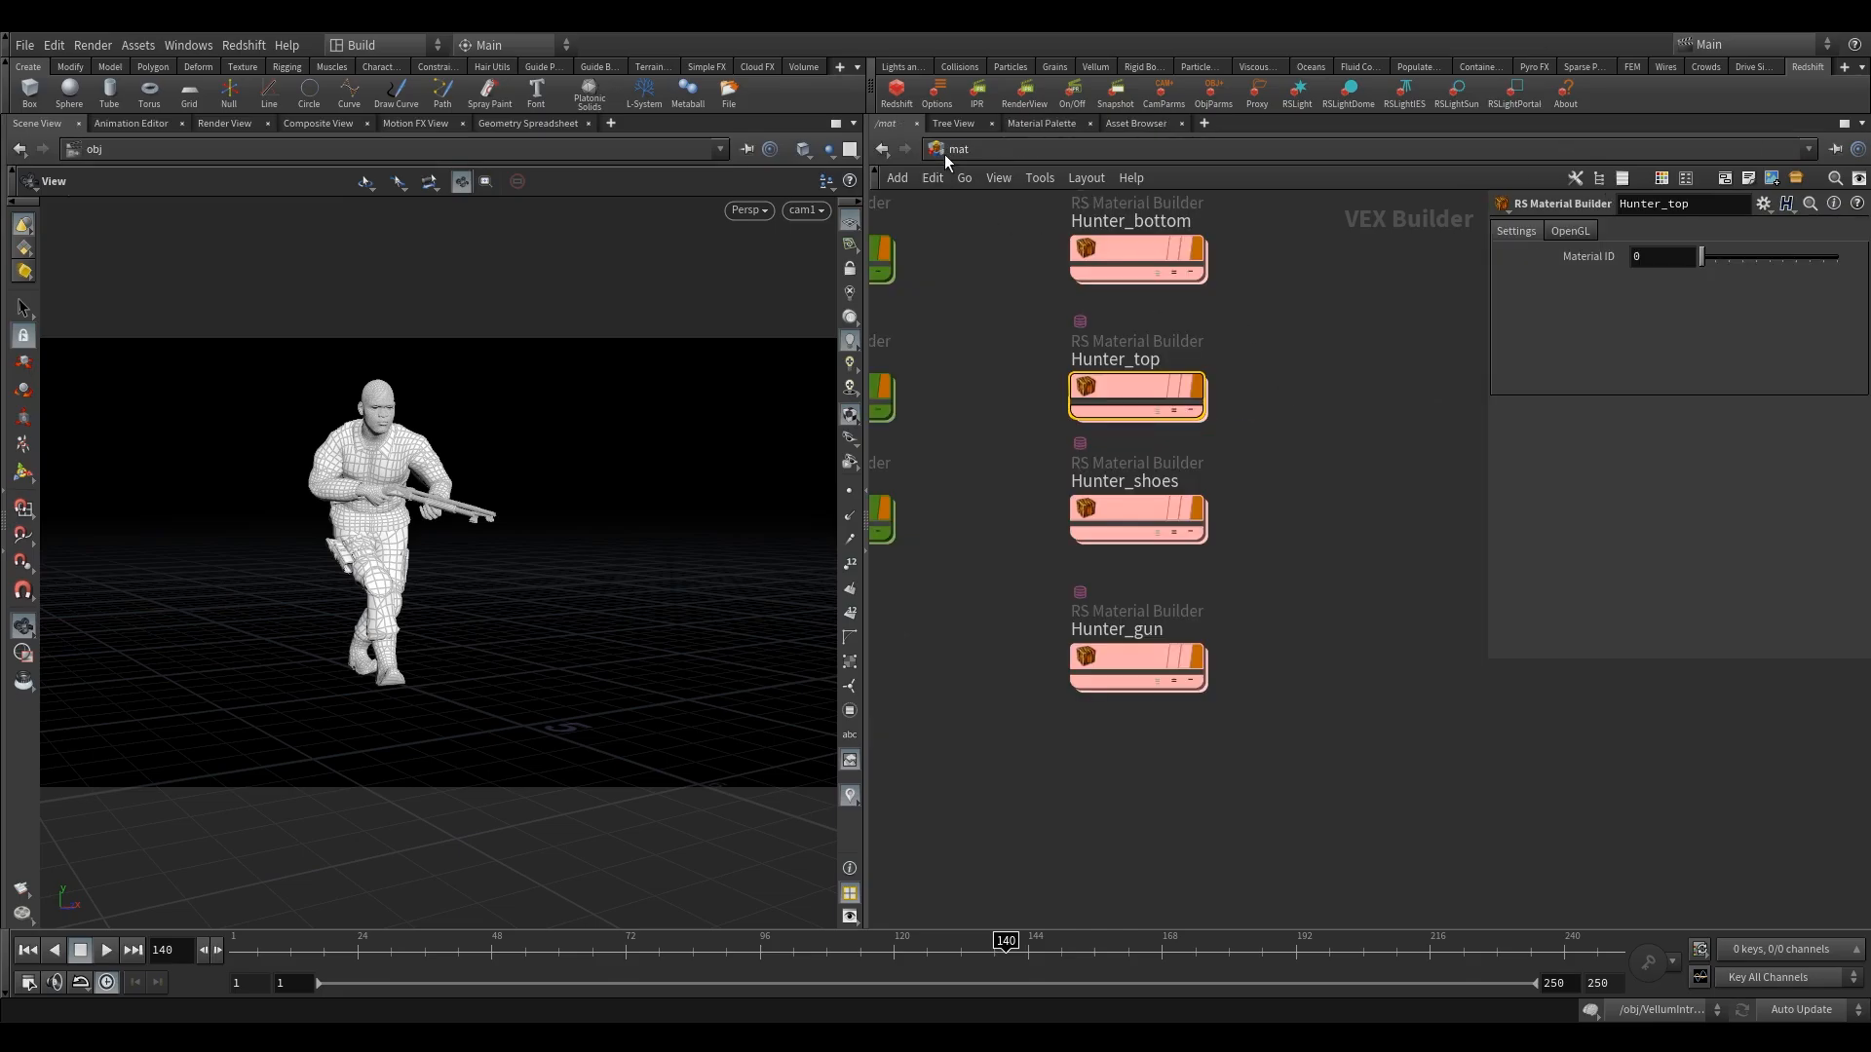
double_click(1132, 663)
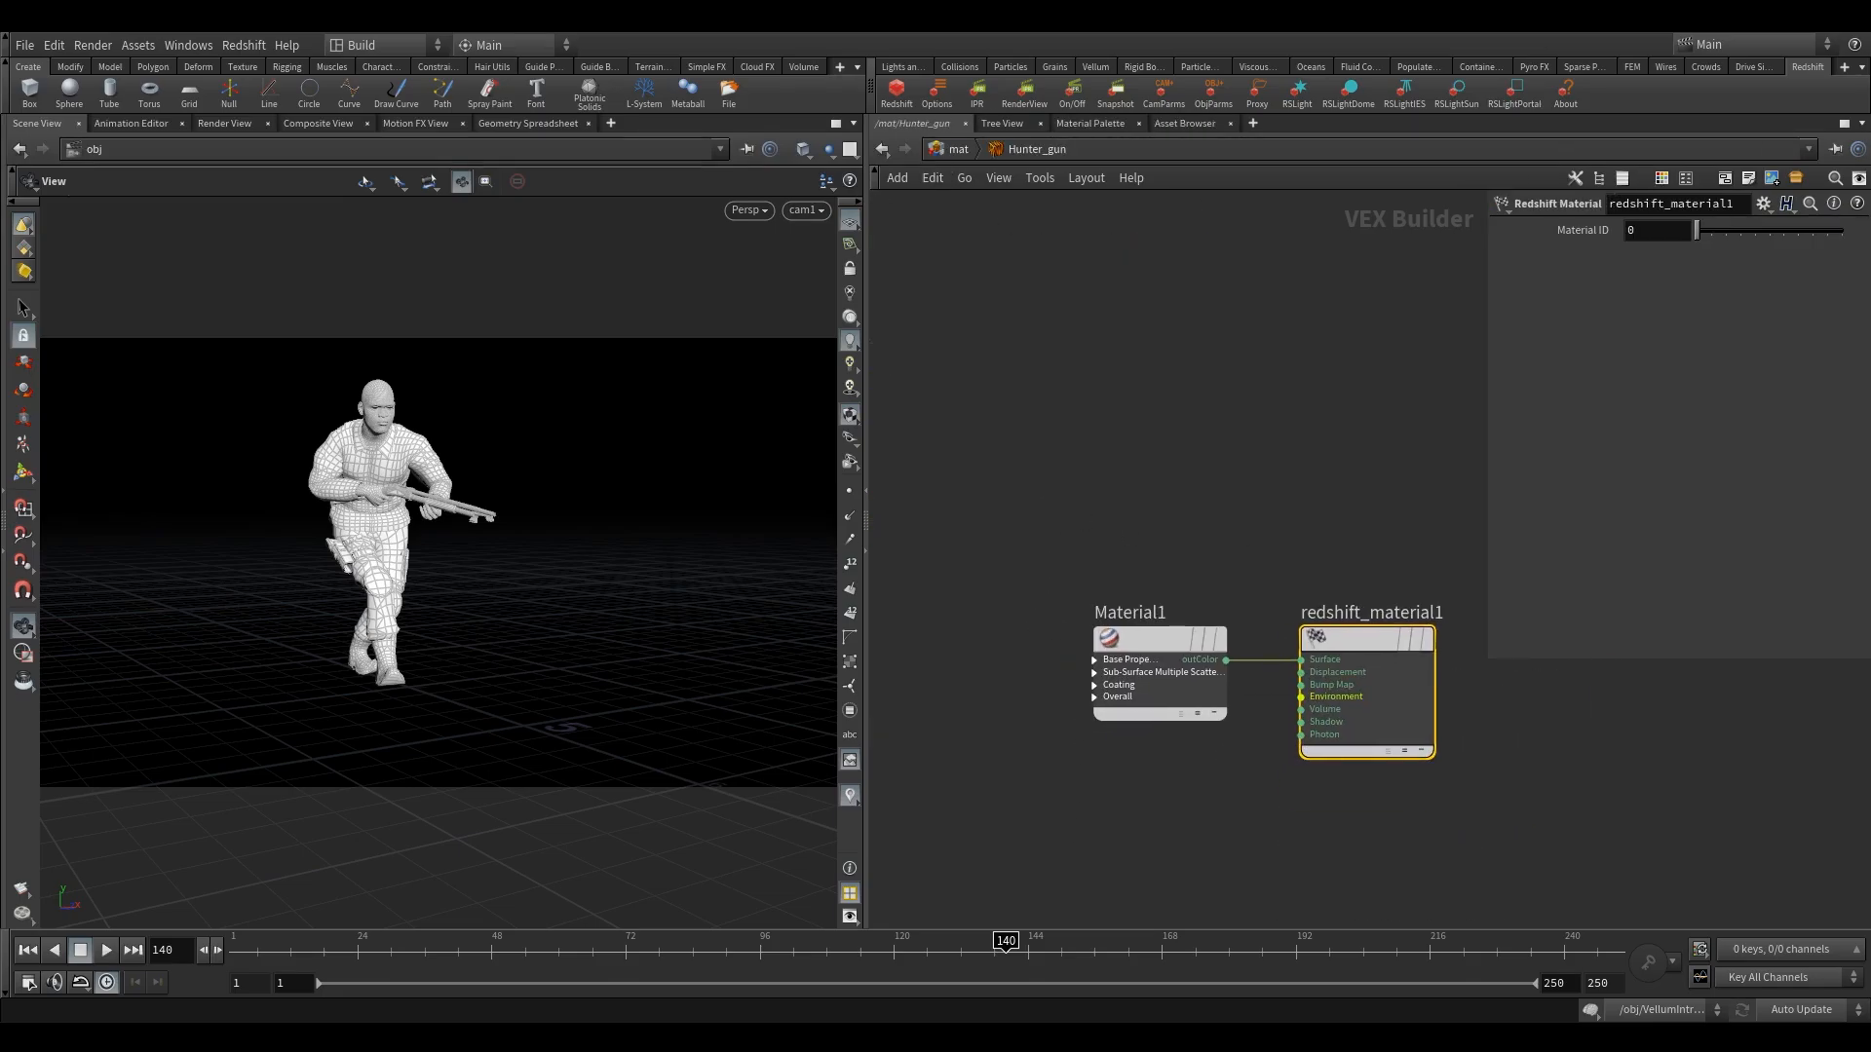
middle_drag(1200, 451, 1343, 360)
scroll(1226, 507, up, 2)
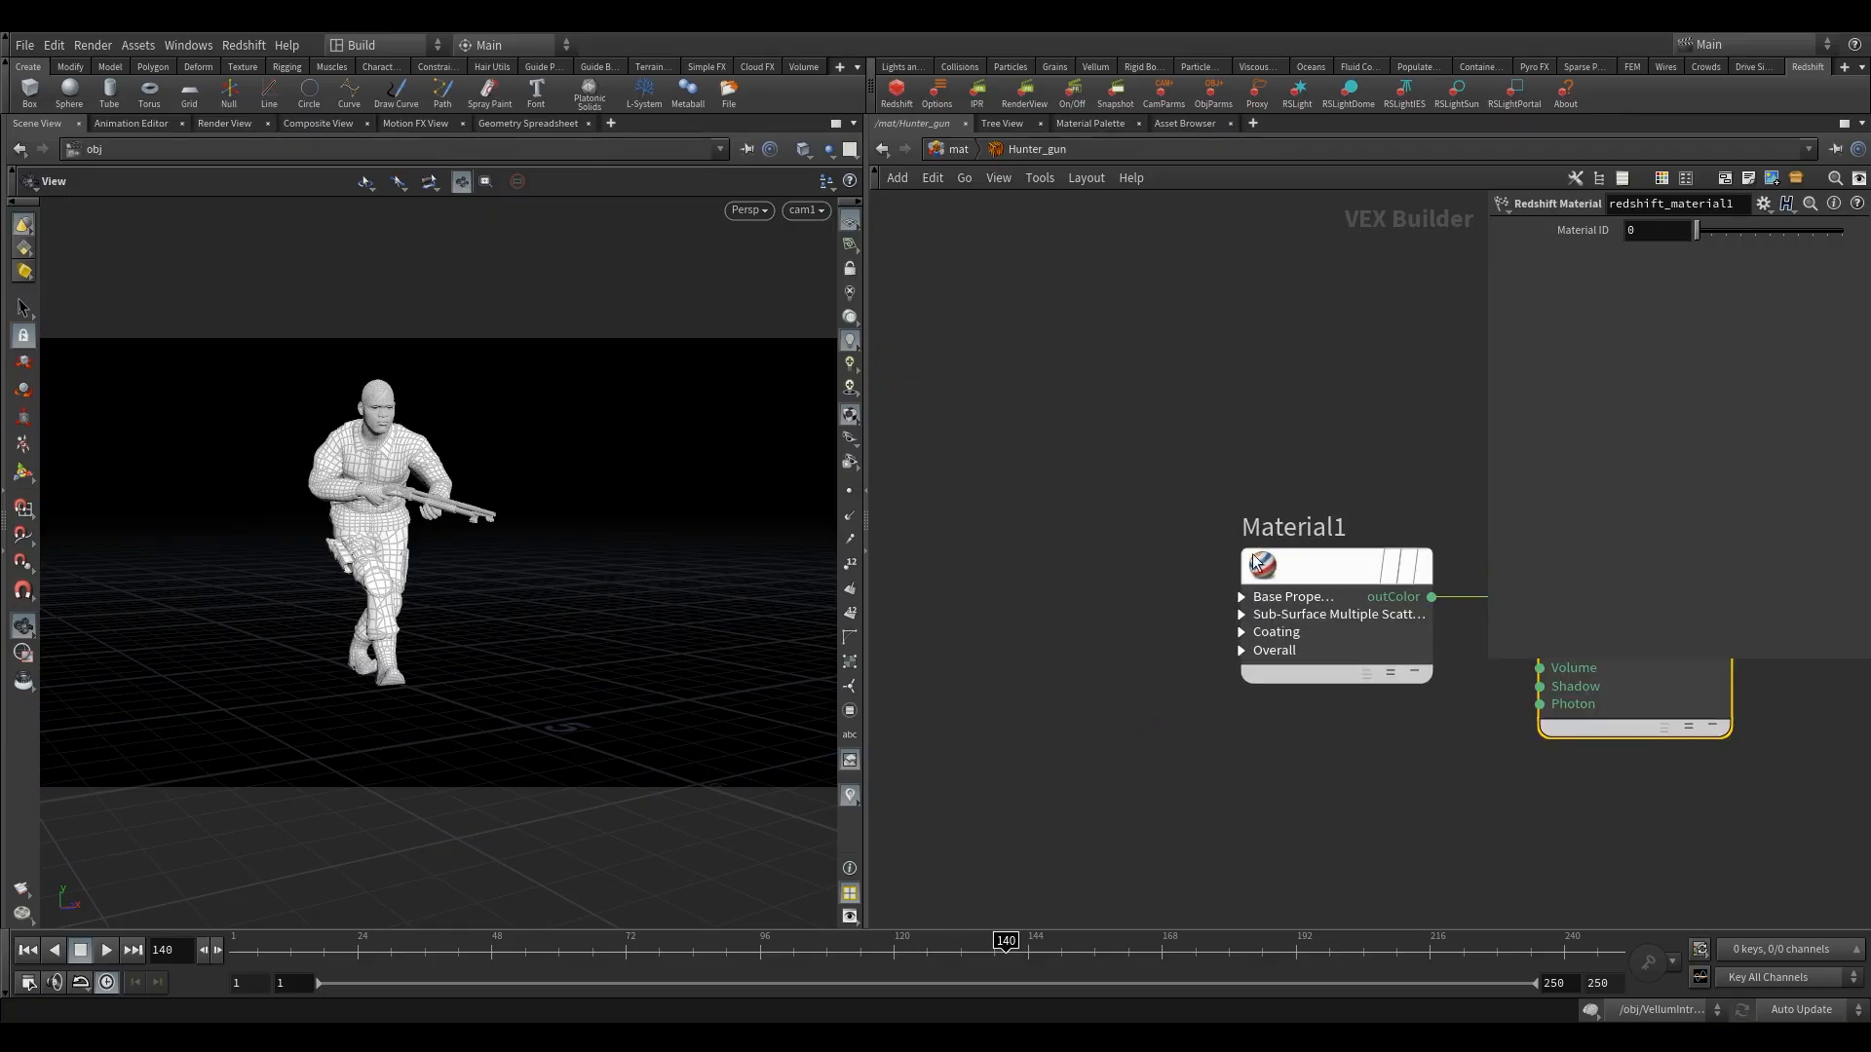
Expand Material1's base property inputs and add an RS Texture node ahead of it in the Hunter_gun network.
click(1260, 575)
click(1236, 596)
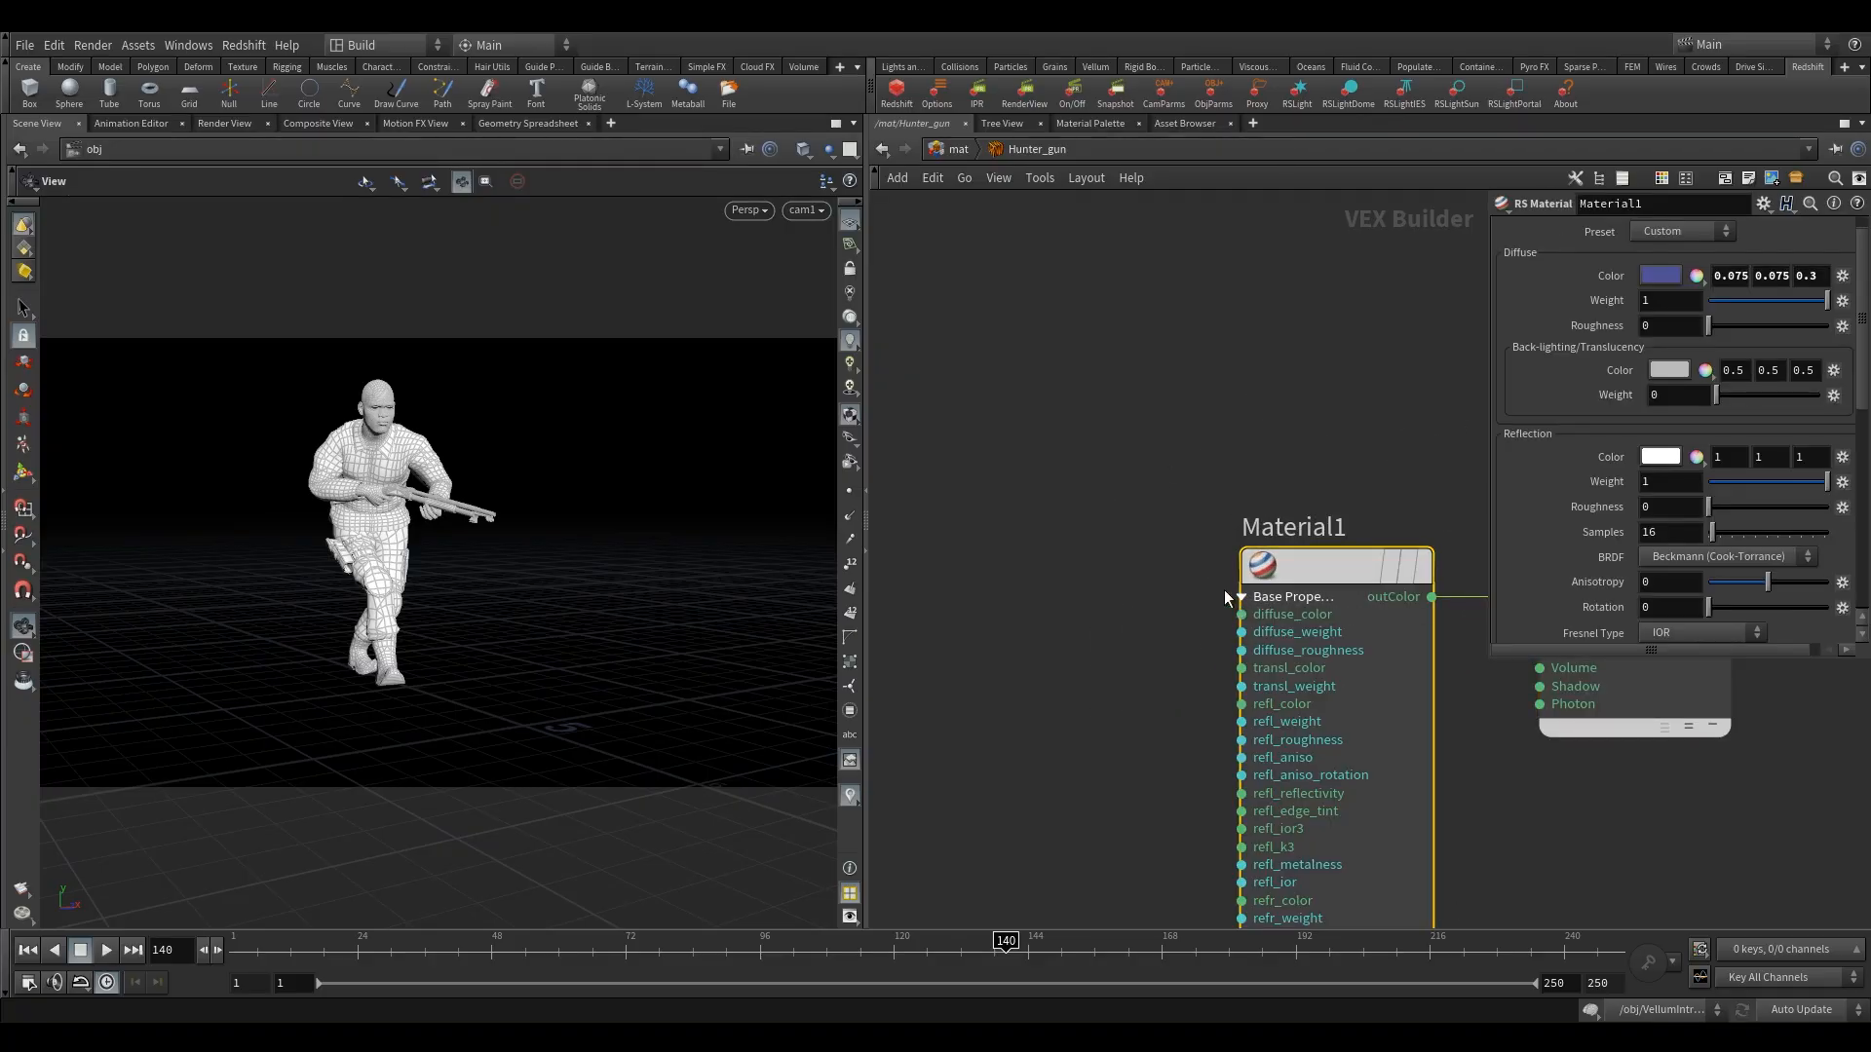
middle_drag(1184, 575, 1033, 470)
scroll(1033, 470, down, 3)
drag(1295, 461, 1368, 461)
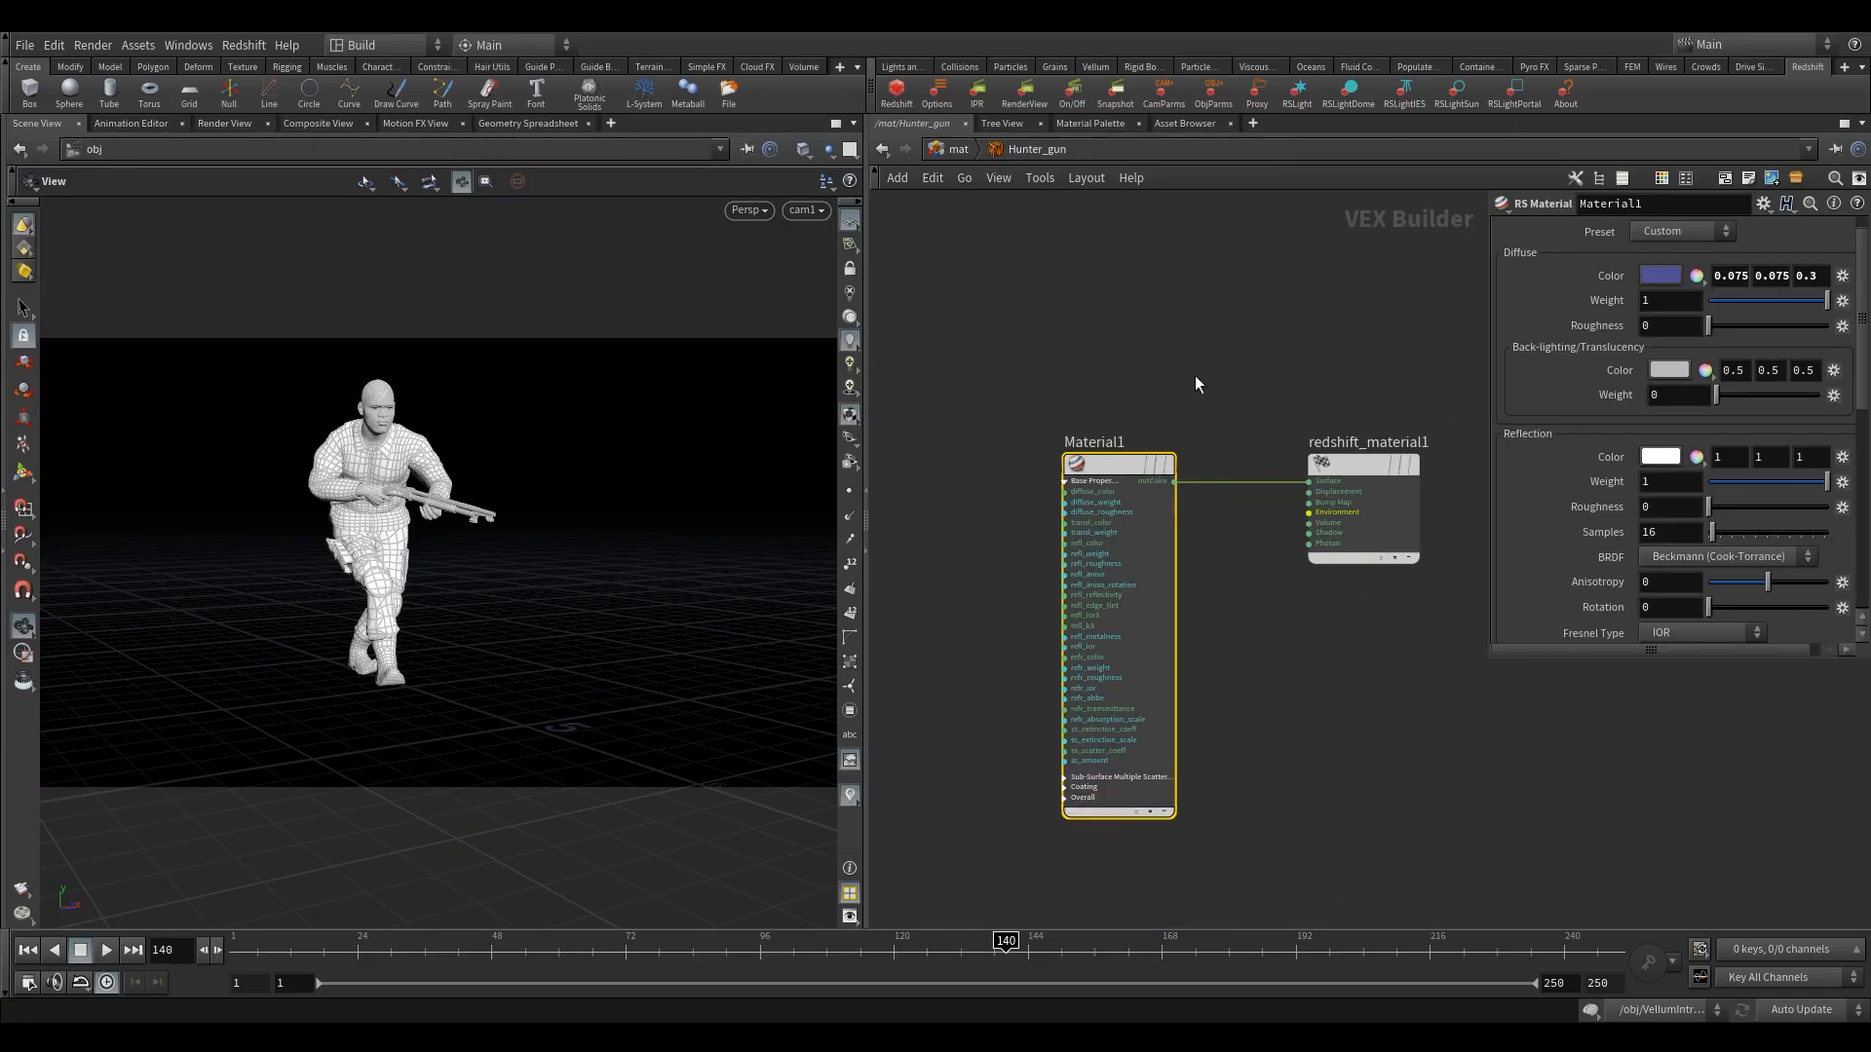
middle_drag(1078, 388, 1341, 421)
middle_drag(1156, 437, 1204, 461)
key(Tab)
text(tex)
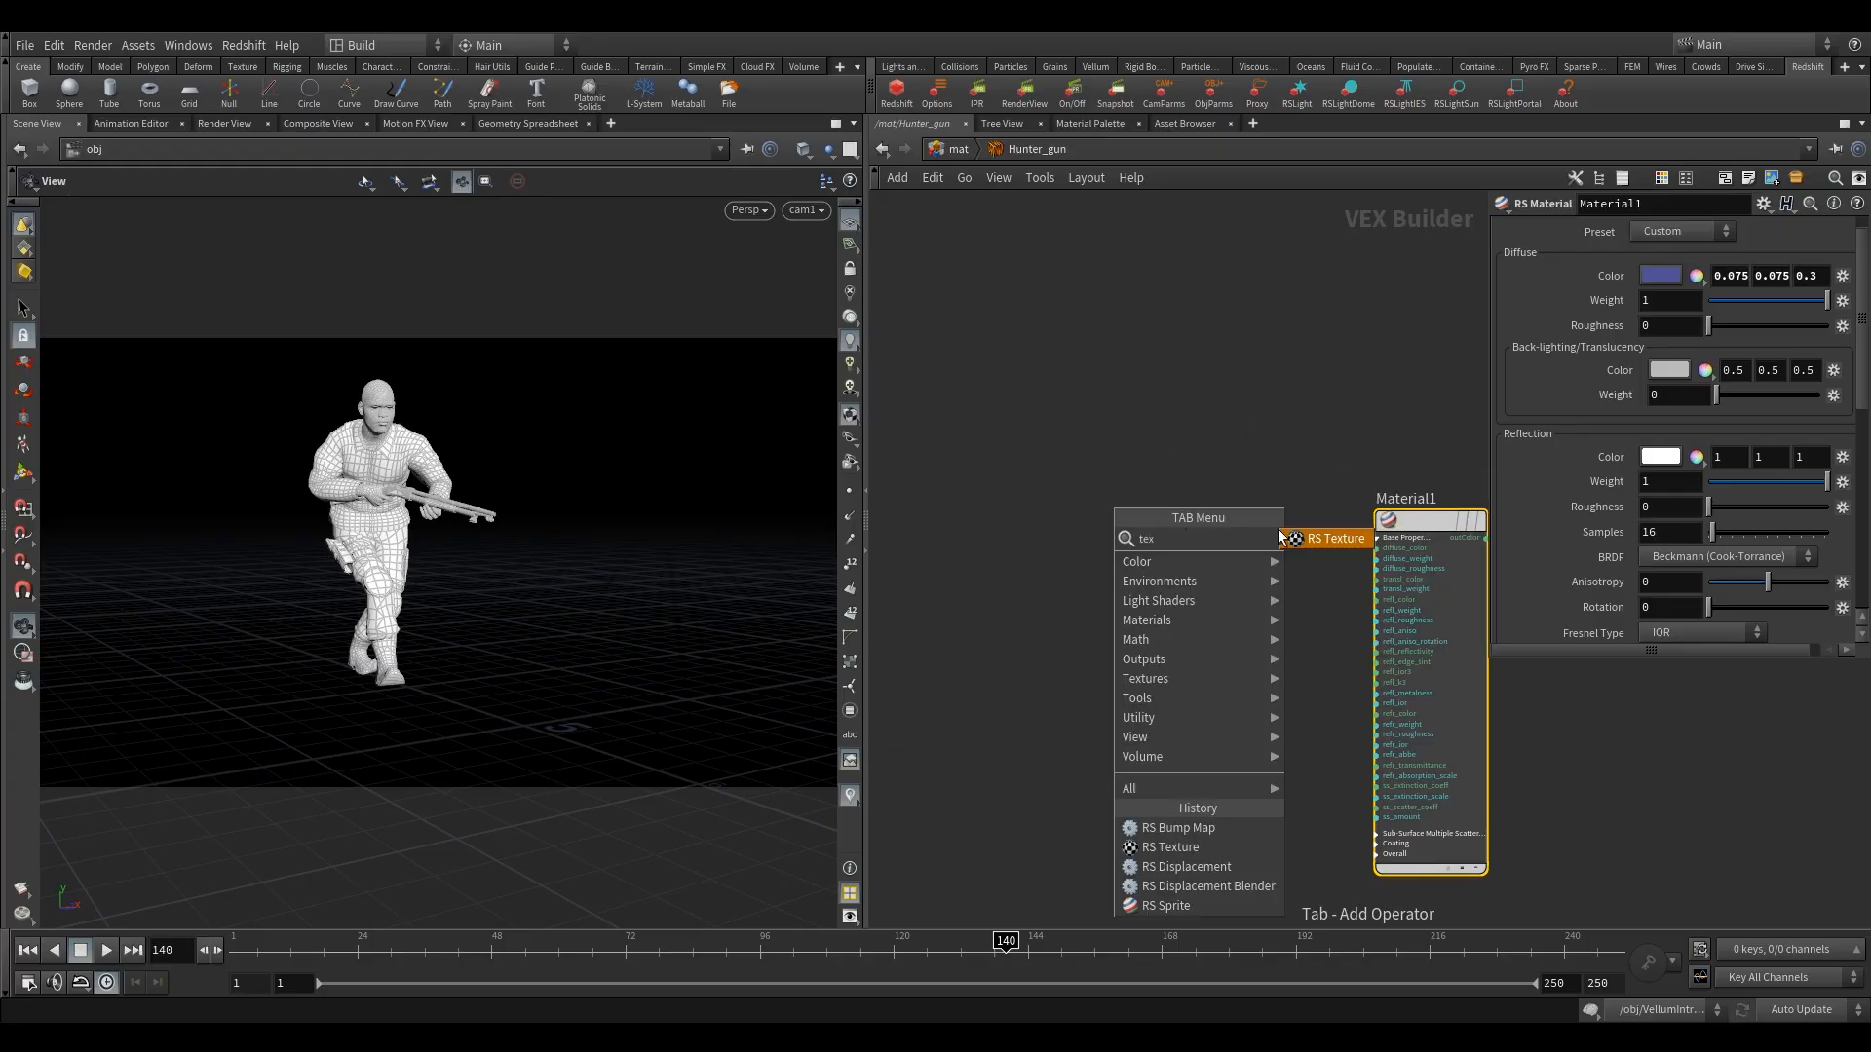
click(1310, 533)
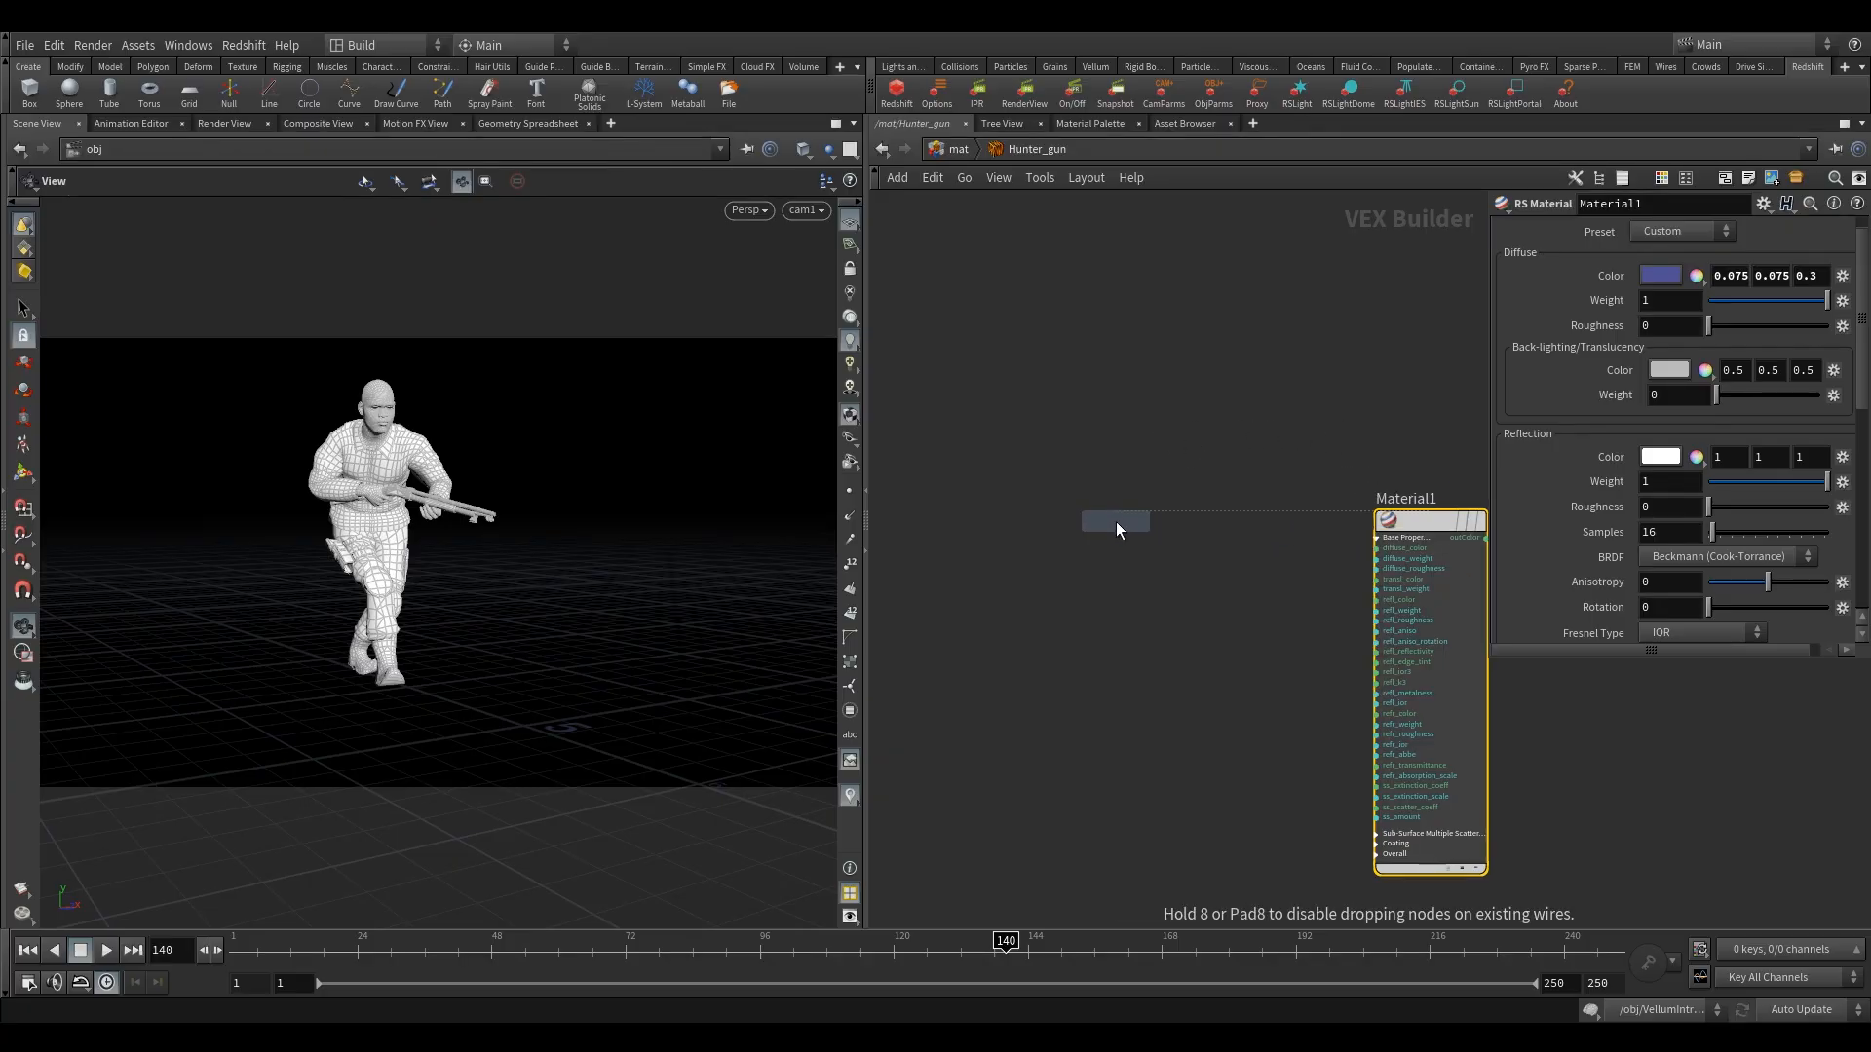
click(1116, 526)
scroll(1159, 502, up, 2)
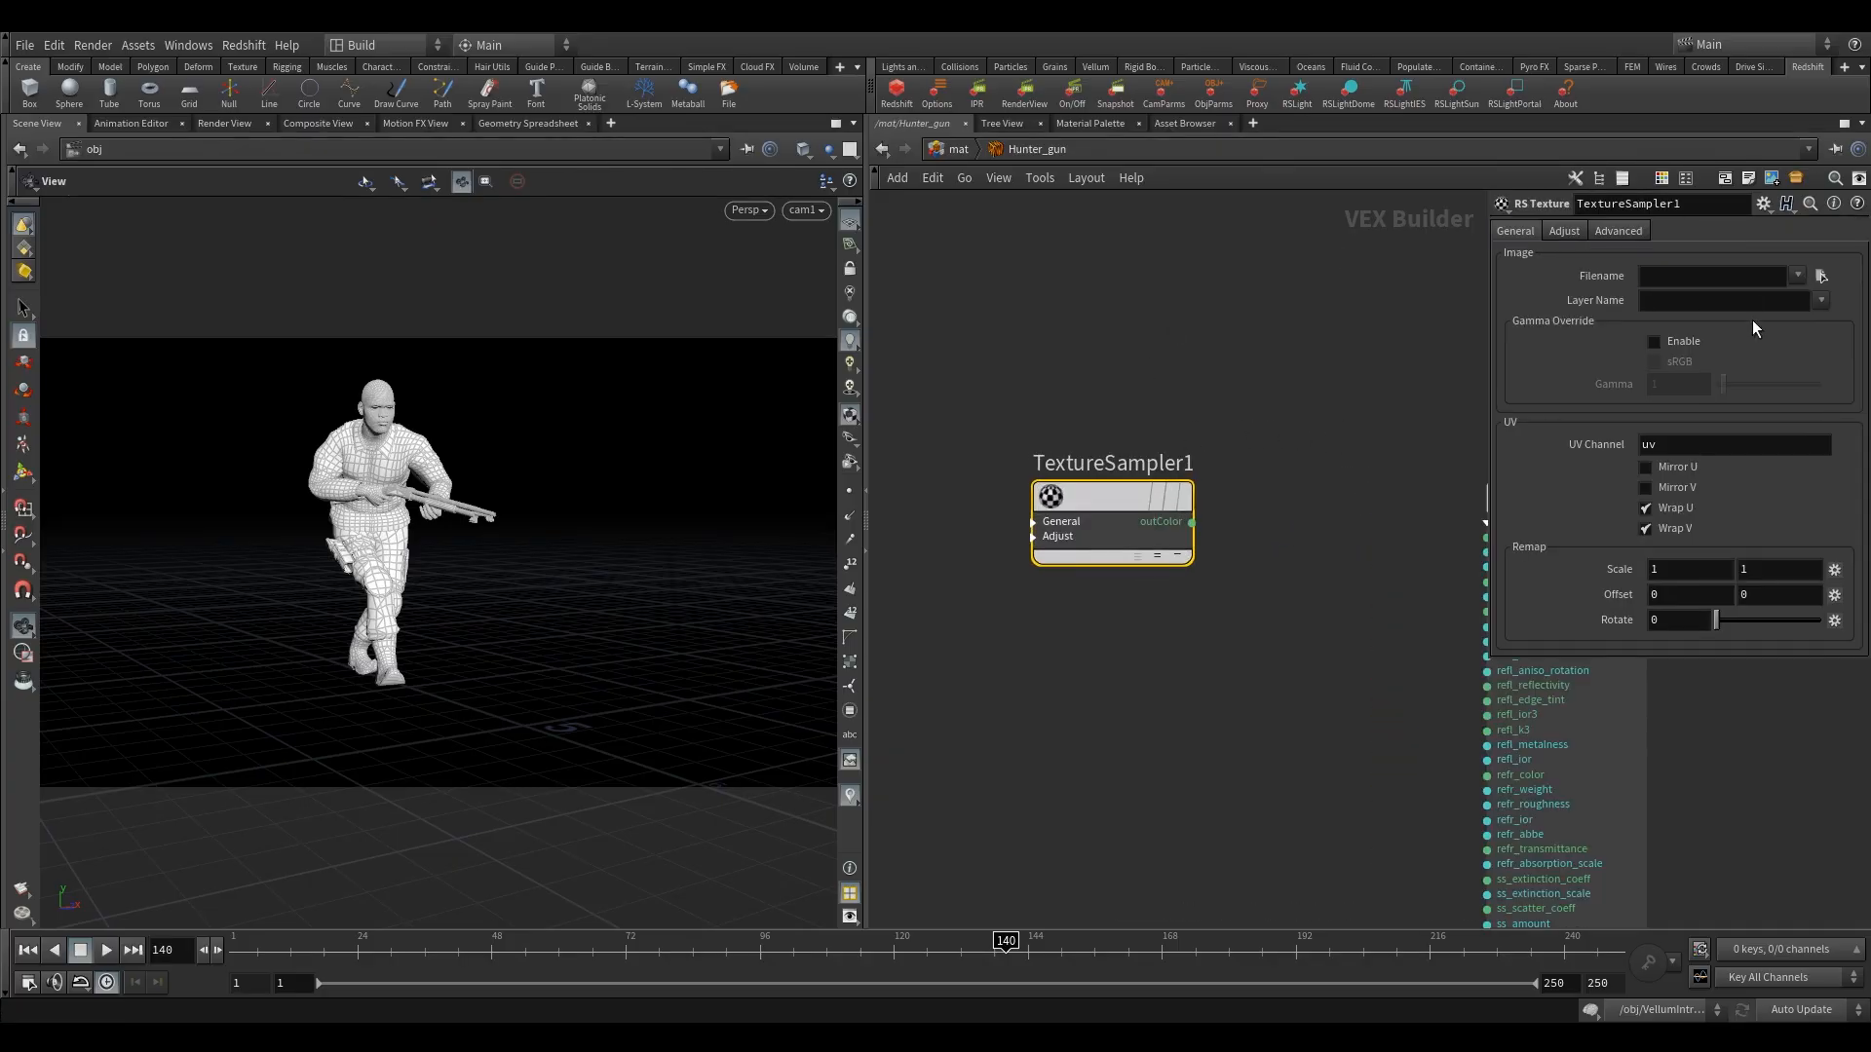
Load "shotgun_lowV2_Material _26_BaseColor.png" from the tx/weapons folder into TextureSampler1 and connect its outColor to Material1's diffuse_color.
click(1802, 276)
click(1820, 277)
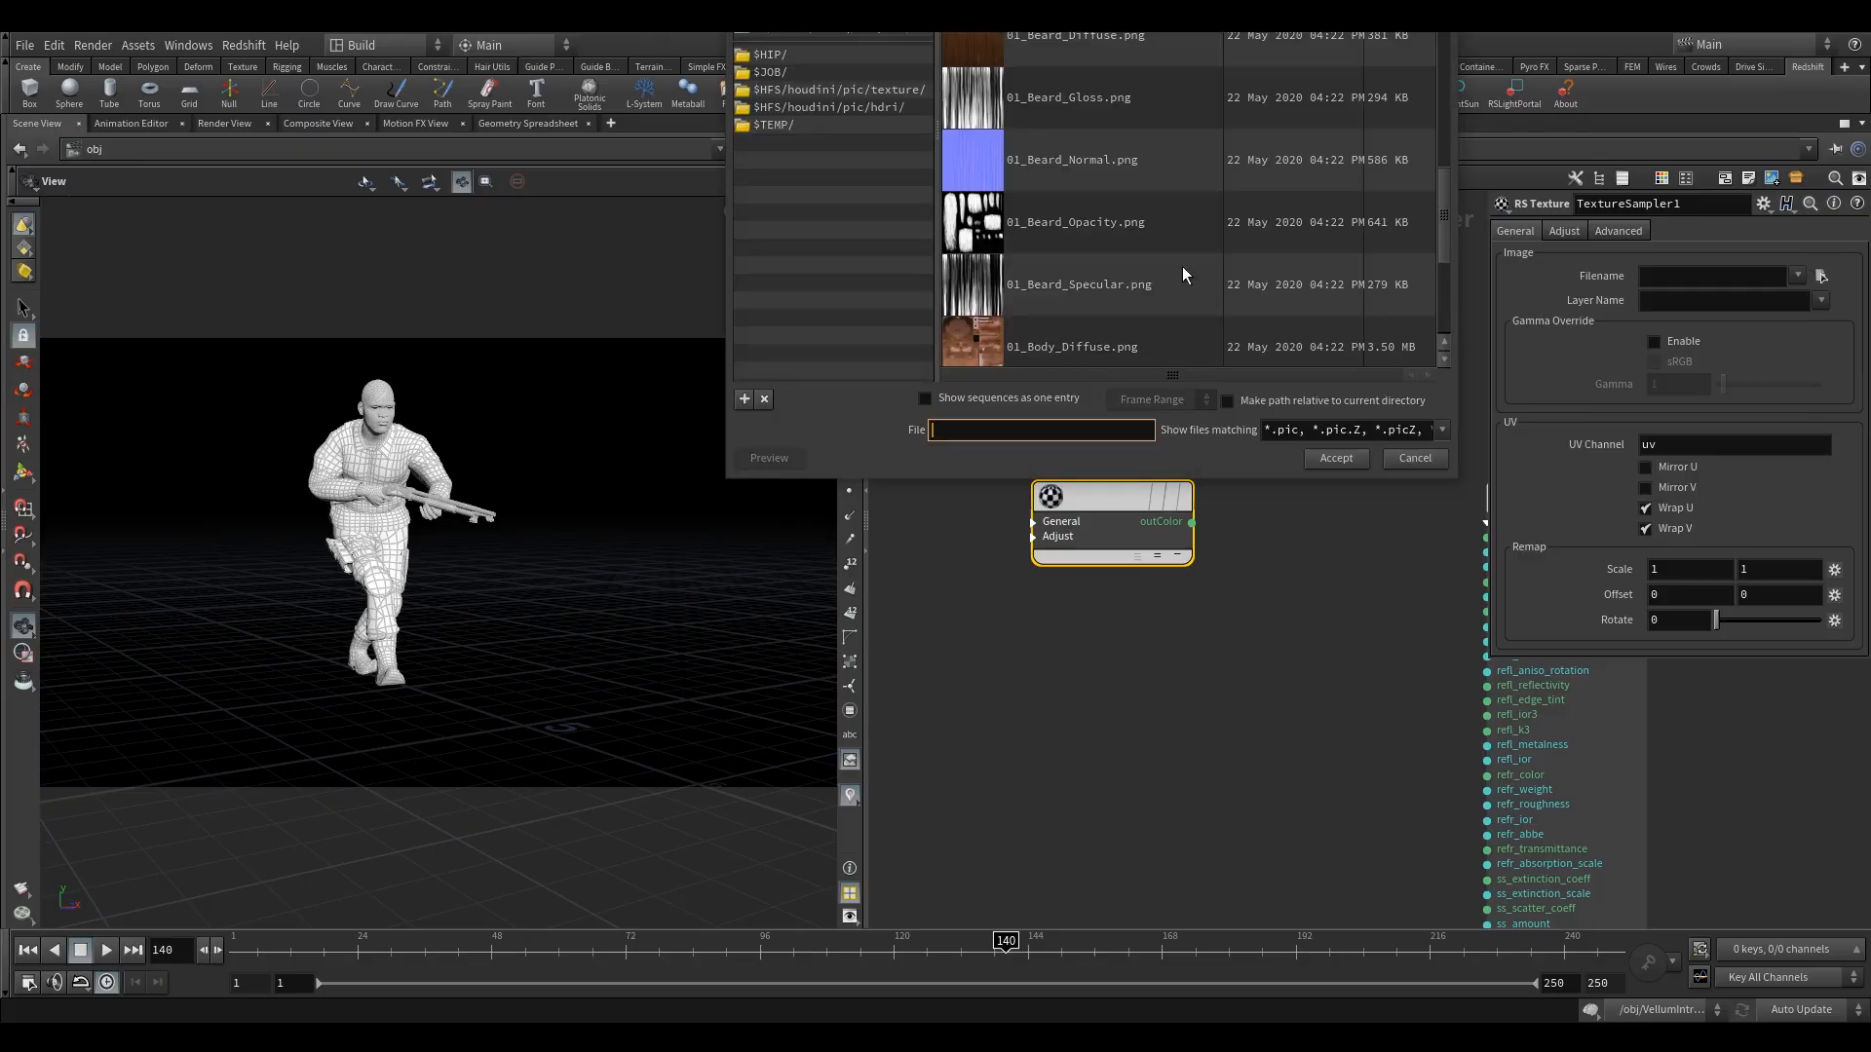
scroll(1183, 265, up, 2)
scroll(1183, 265, down, 2)
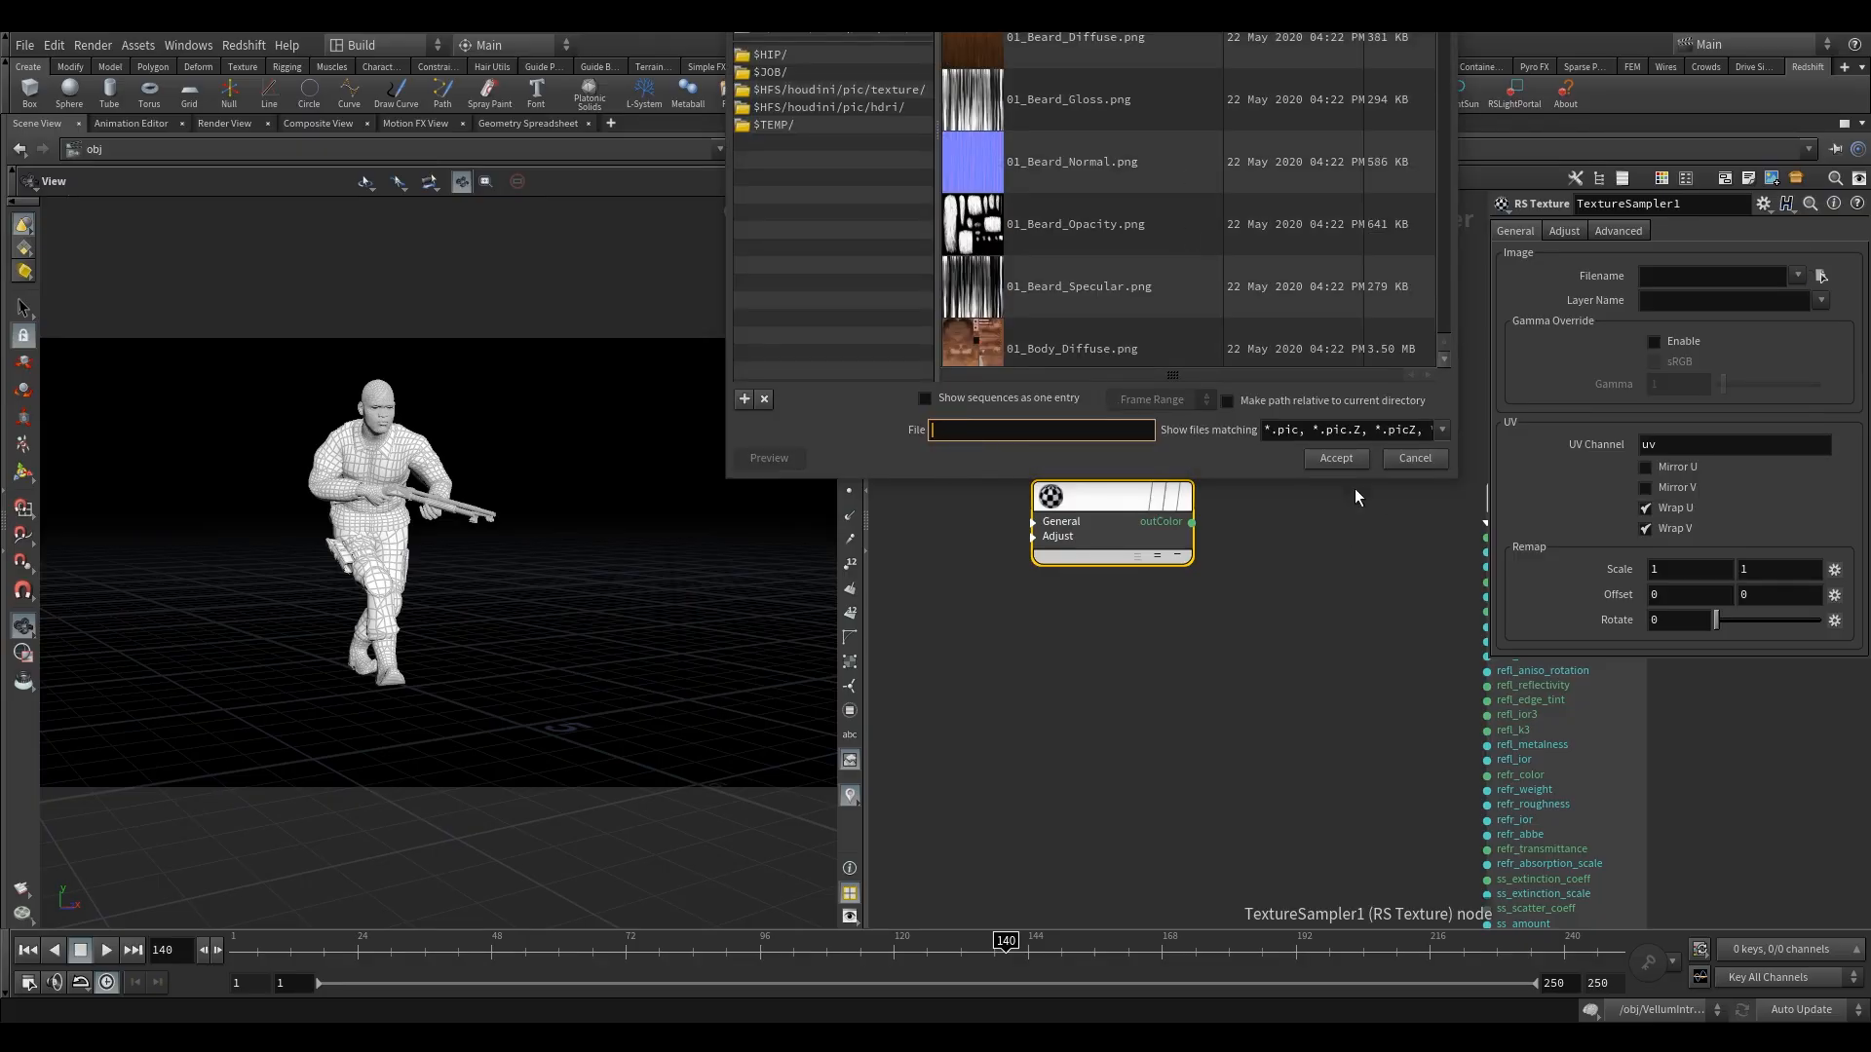
drag(1294, 483, 1294, 943)
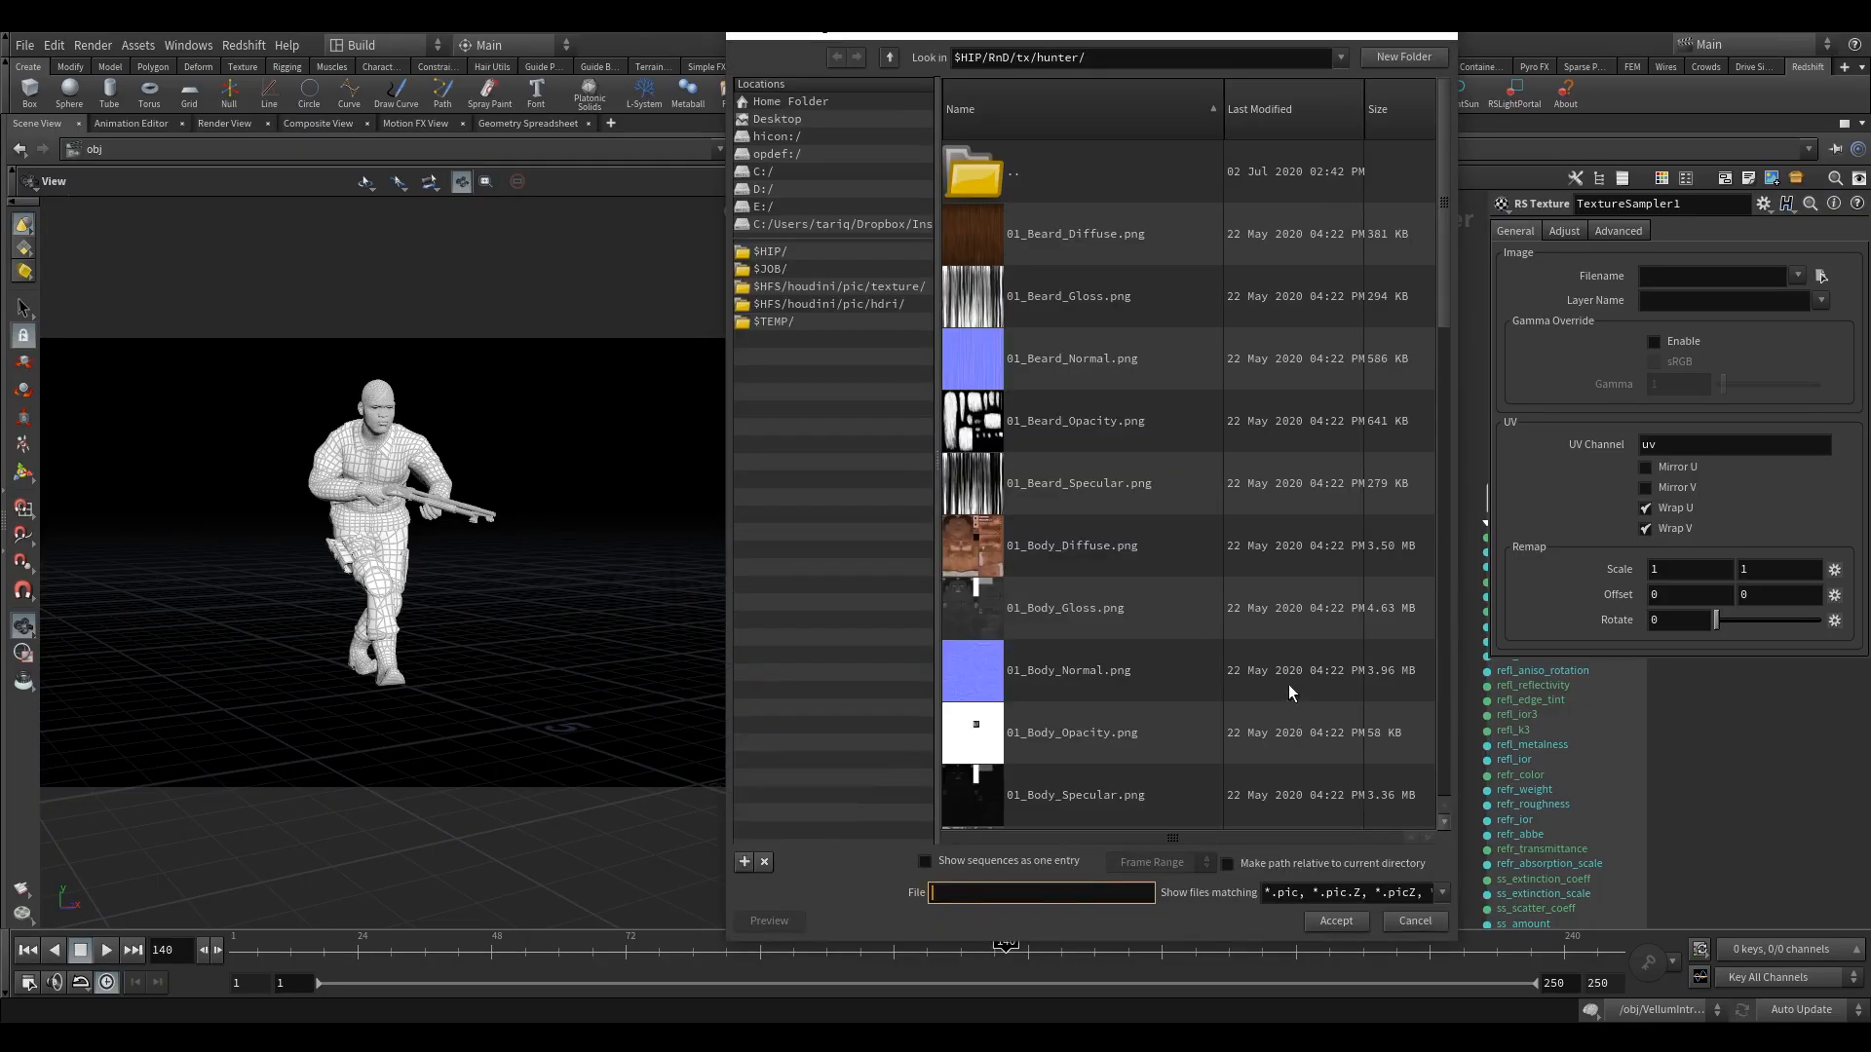
click(890, 57)
click(1044, 354)
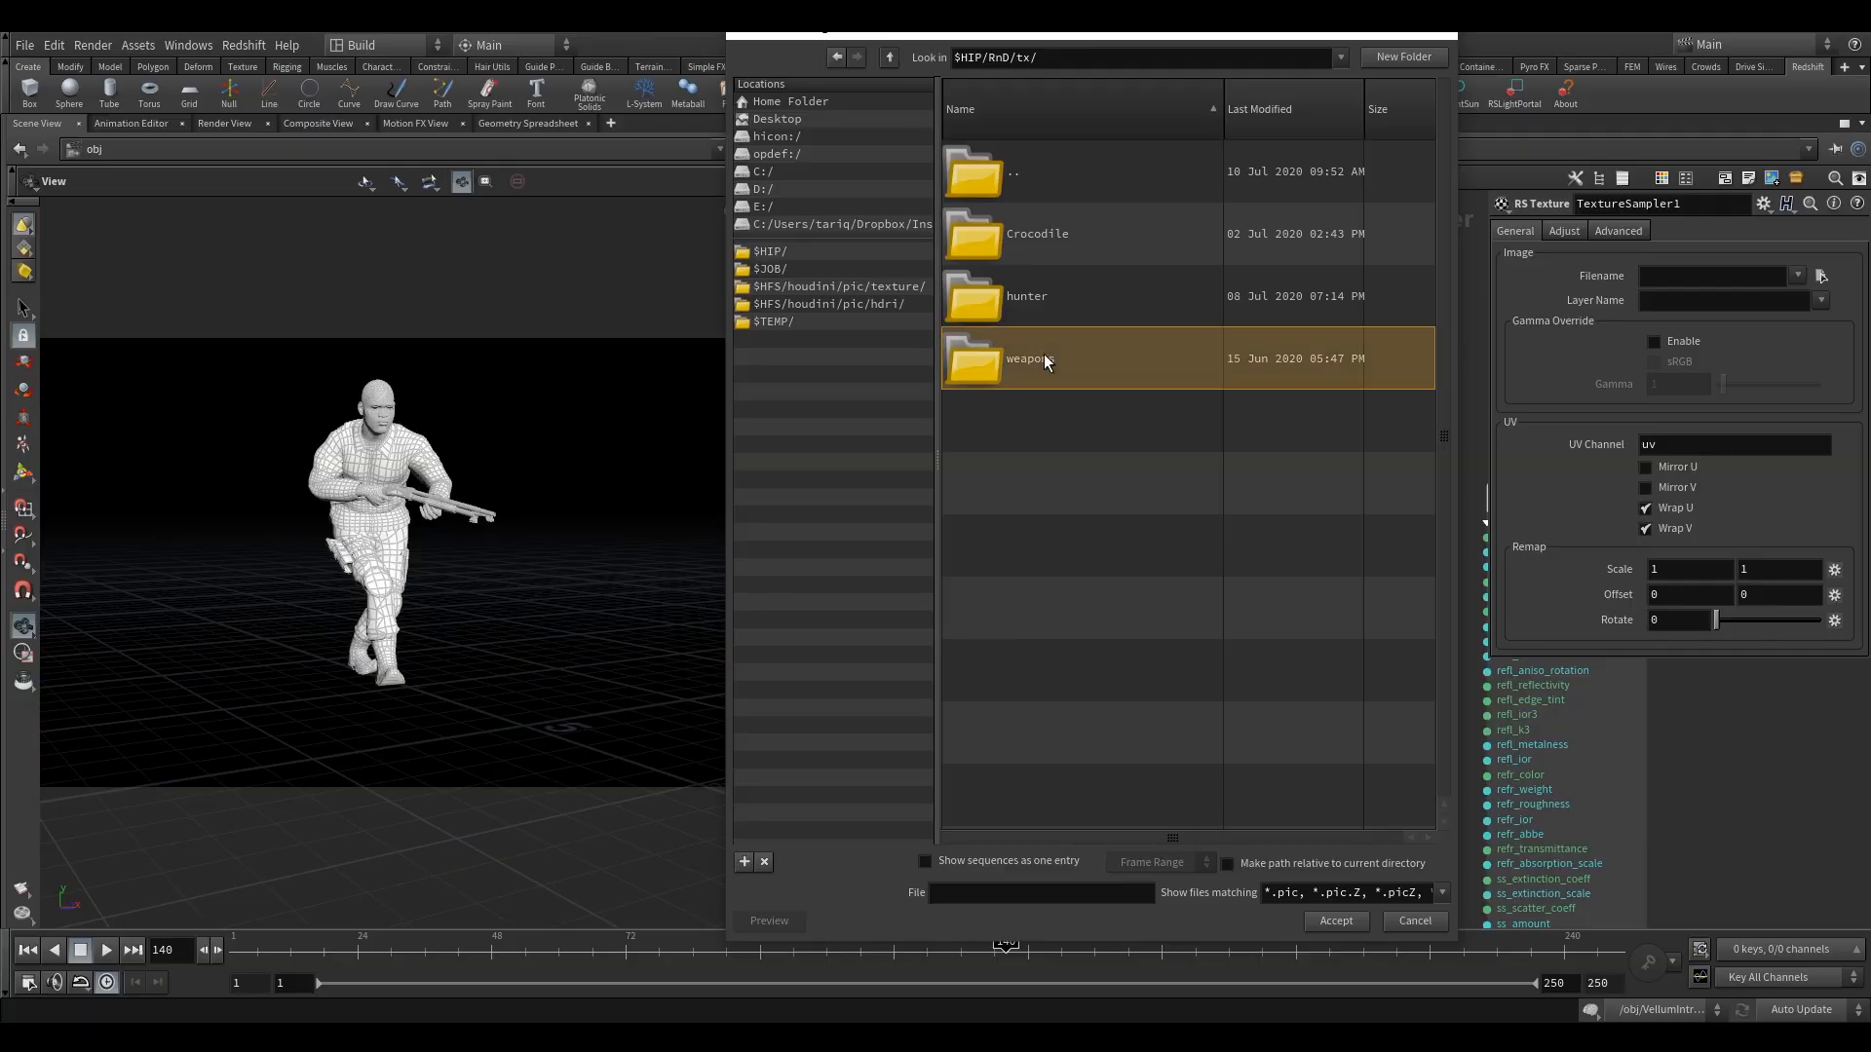
double_click(1043, 354)
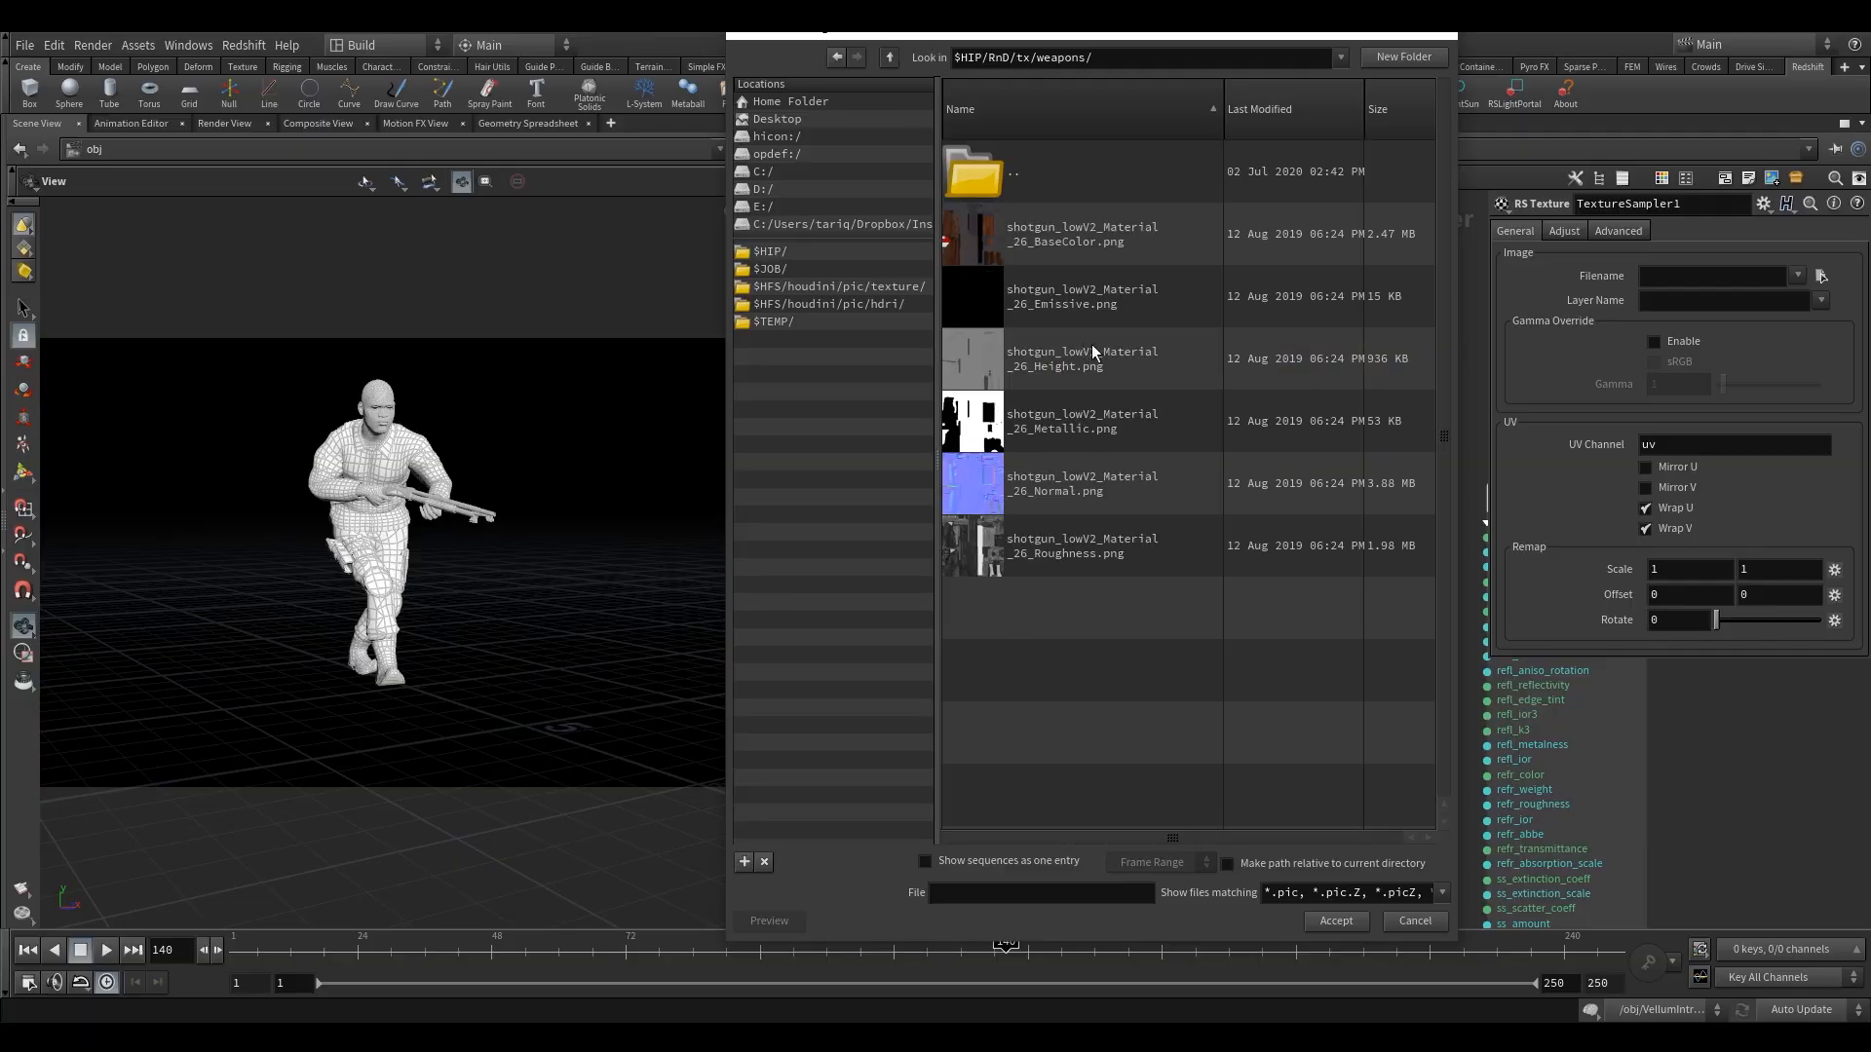
click(1050, 245)
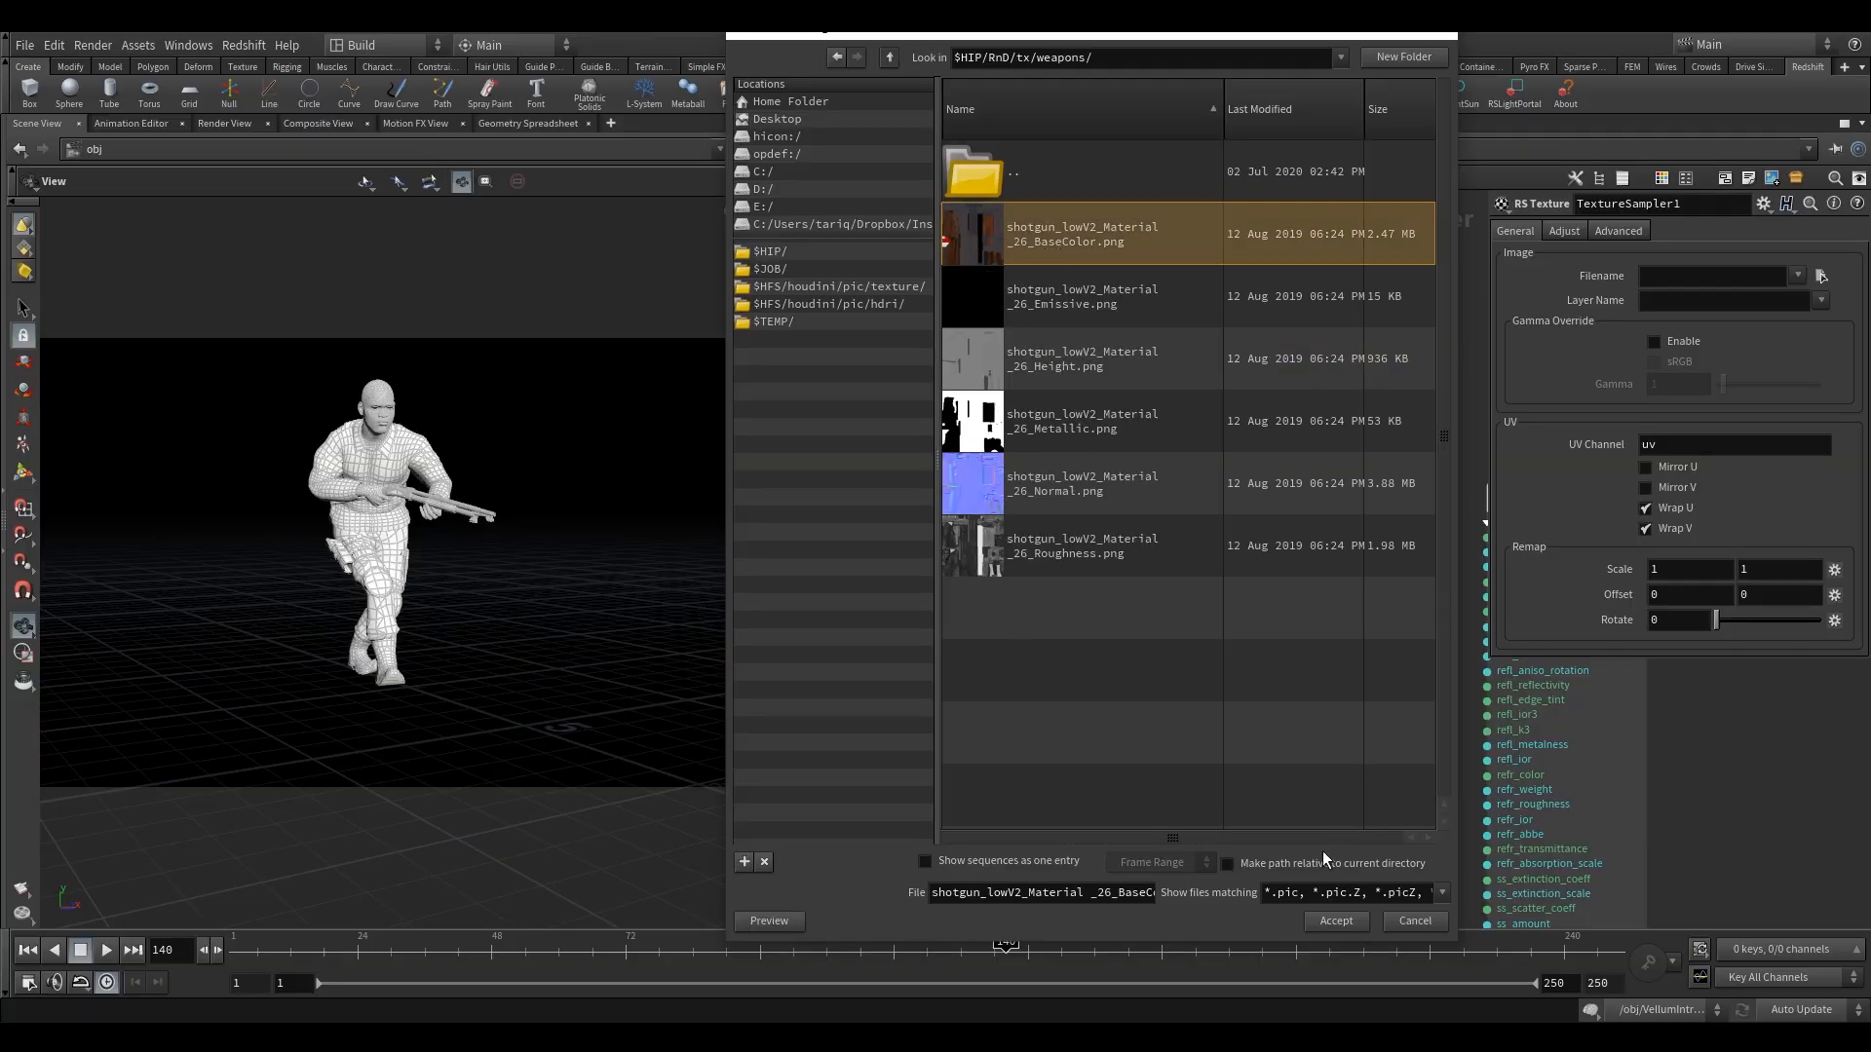
click(1331, 918)
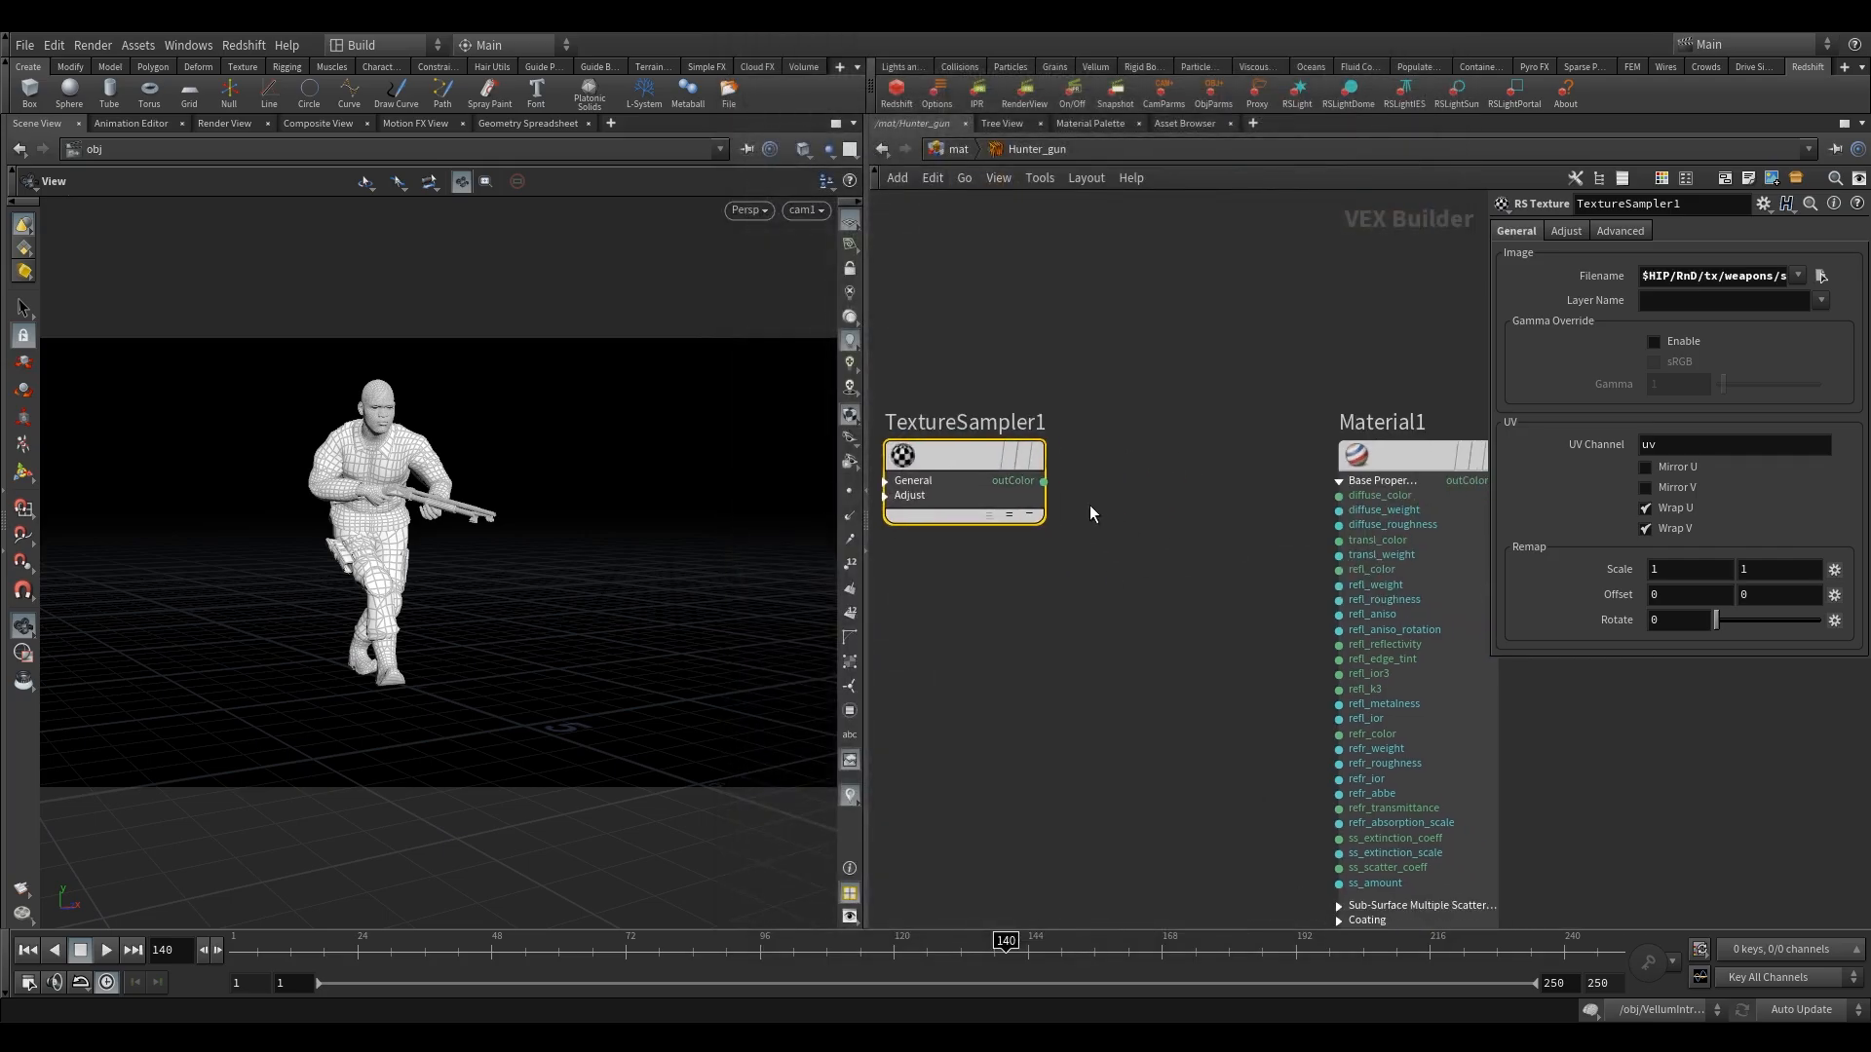
drag(1044, 481, 1339, 495)
Duplicate TextureSampler1 below the original and connect the copy's outColor to Material1's refl_weight input.
middle_drag(1183, 587, 1163, 535)
scroll(1163, 535, down, 2)
drag(1033, 415, 1054, 547)
scroll(1225, 513, up, 2)
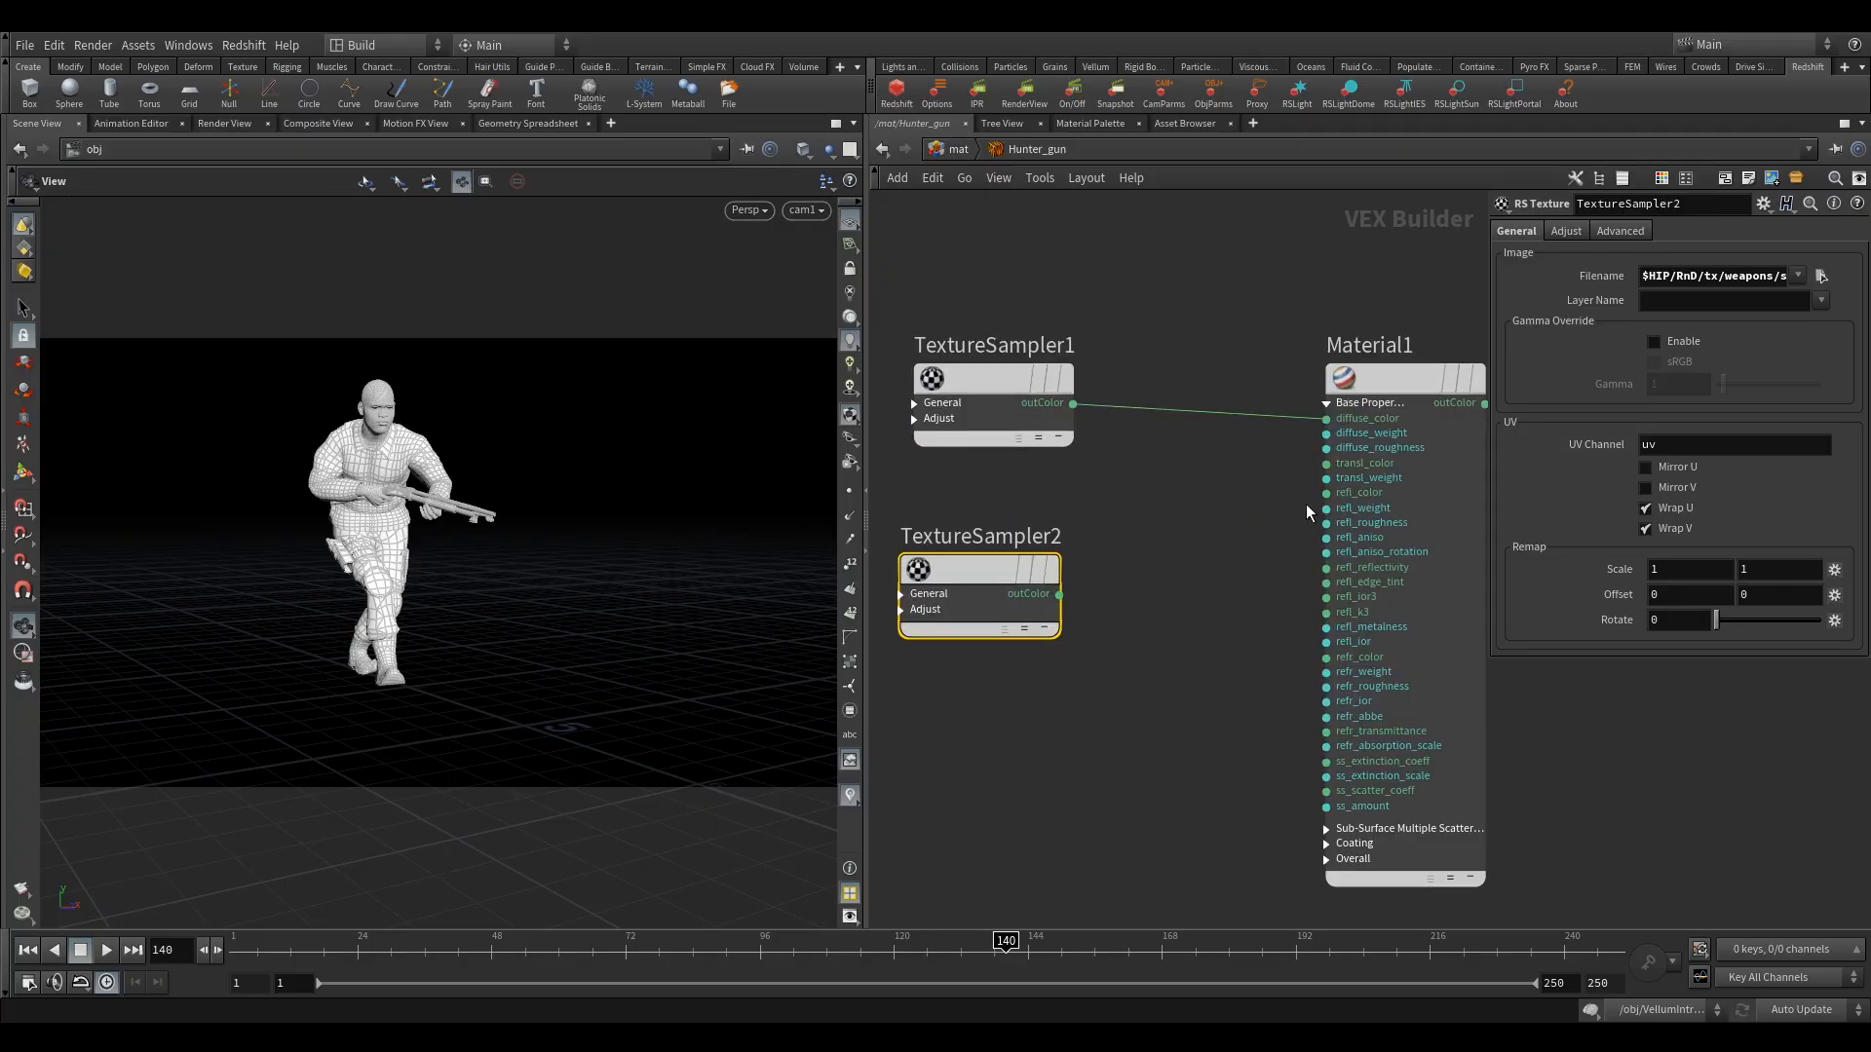
drag(1326, 508, 1059, 594)
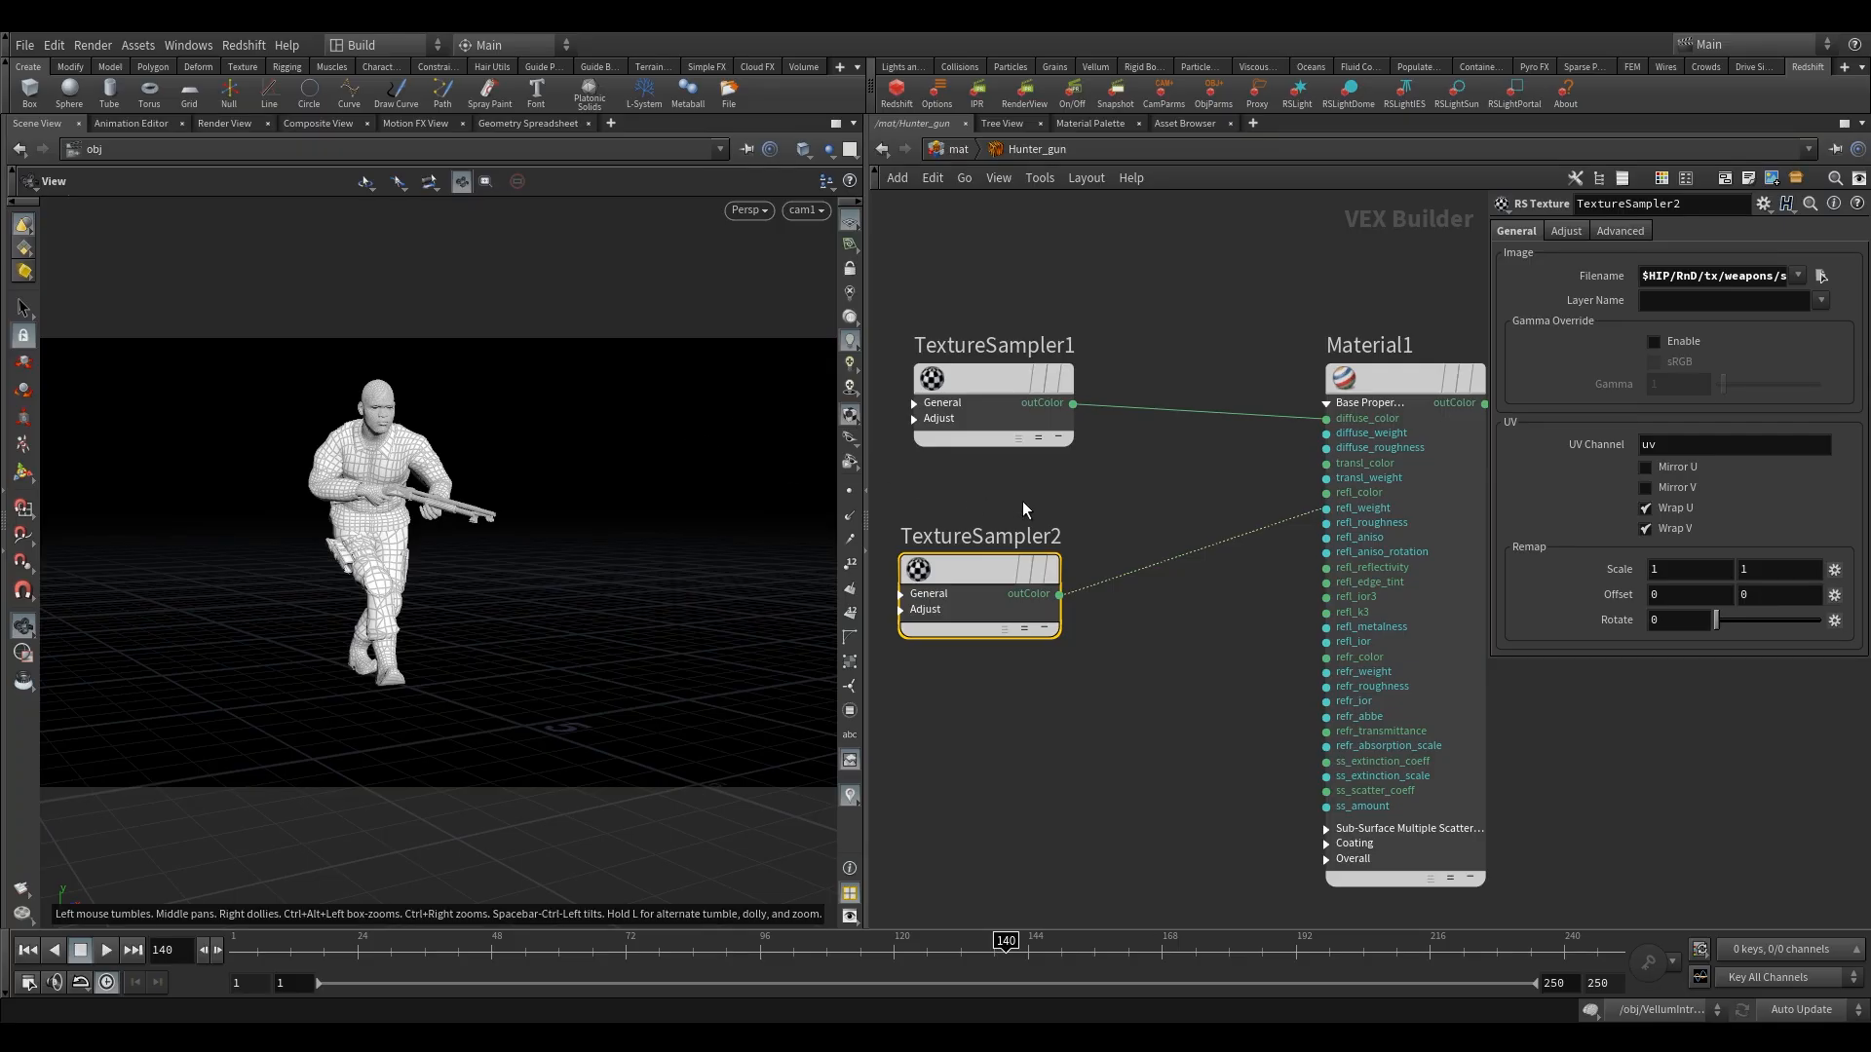
Set TextureSampler2's image file to "shotgun_lowV2_Material _26_Metallic.png".
click(1819, 276)
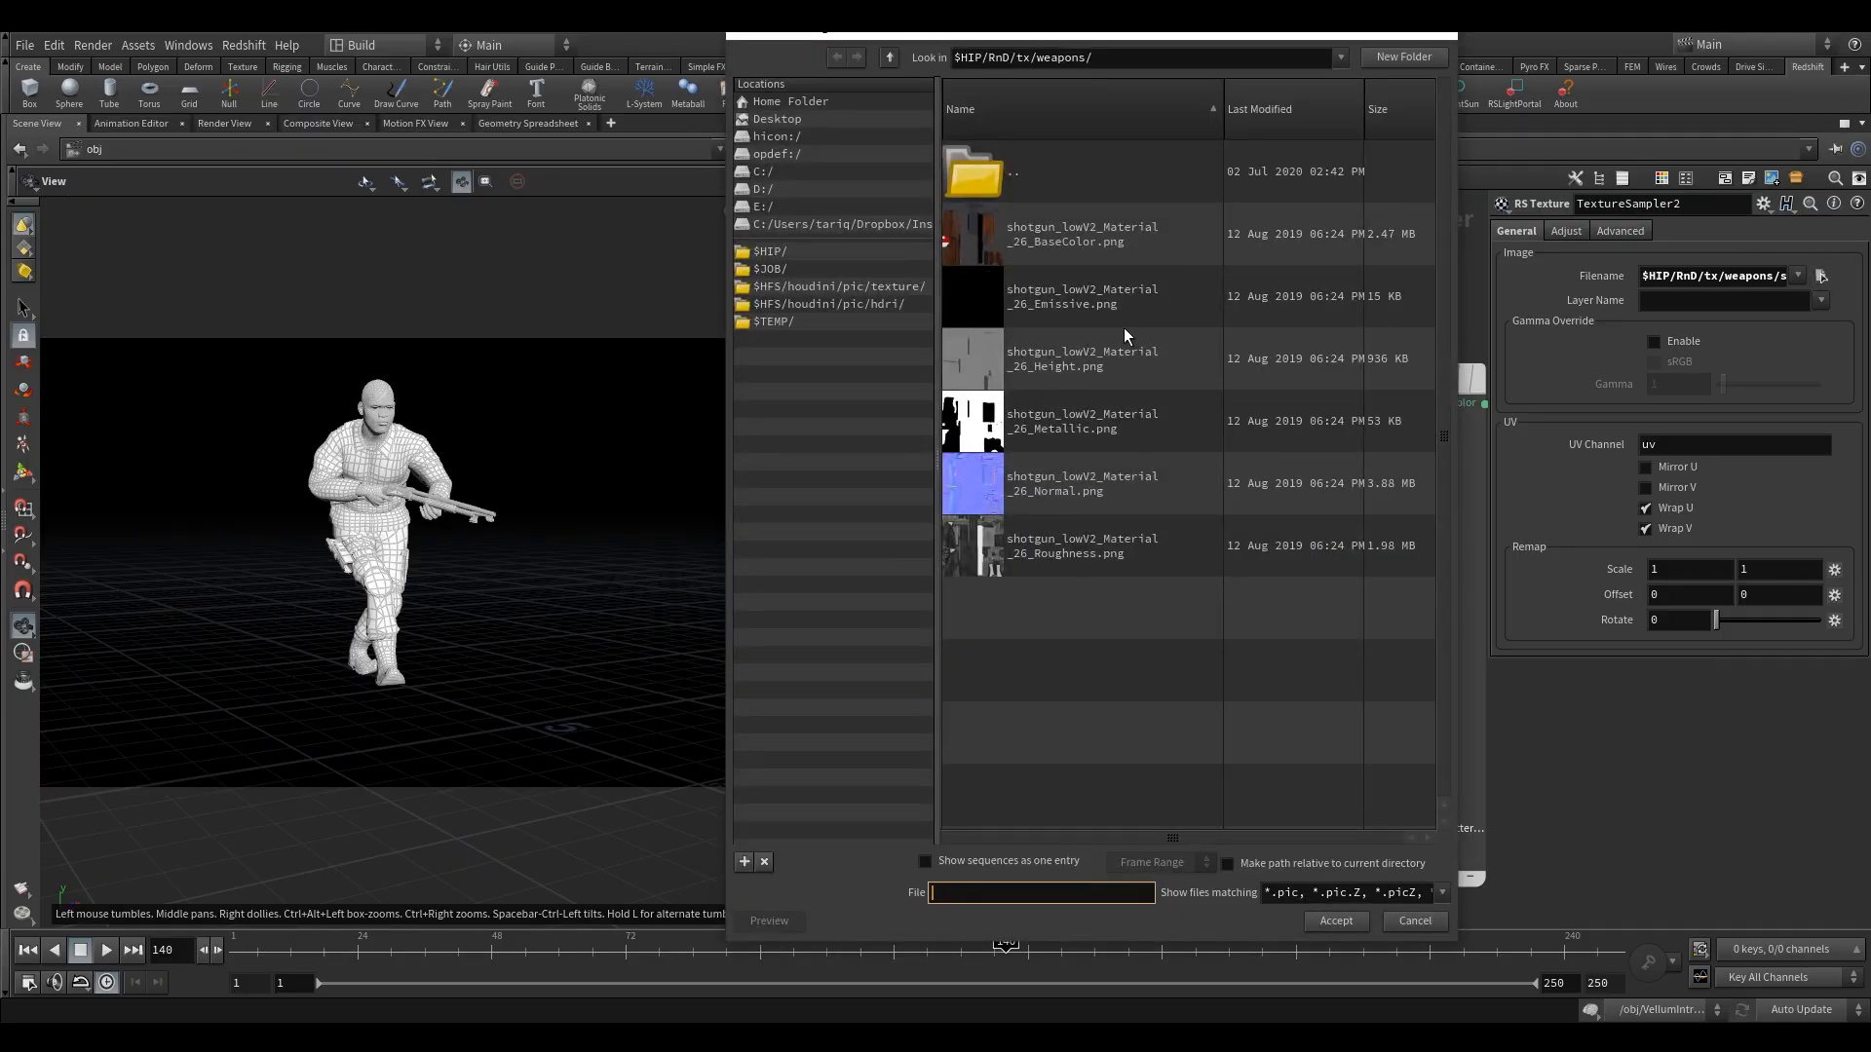
click(1074, 423)
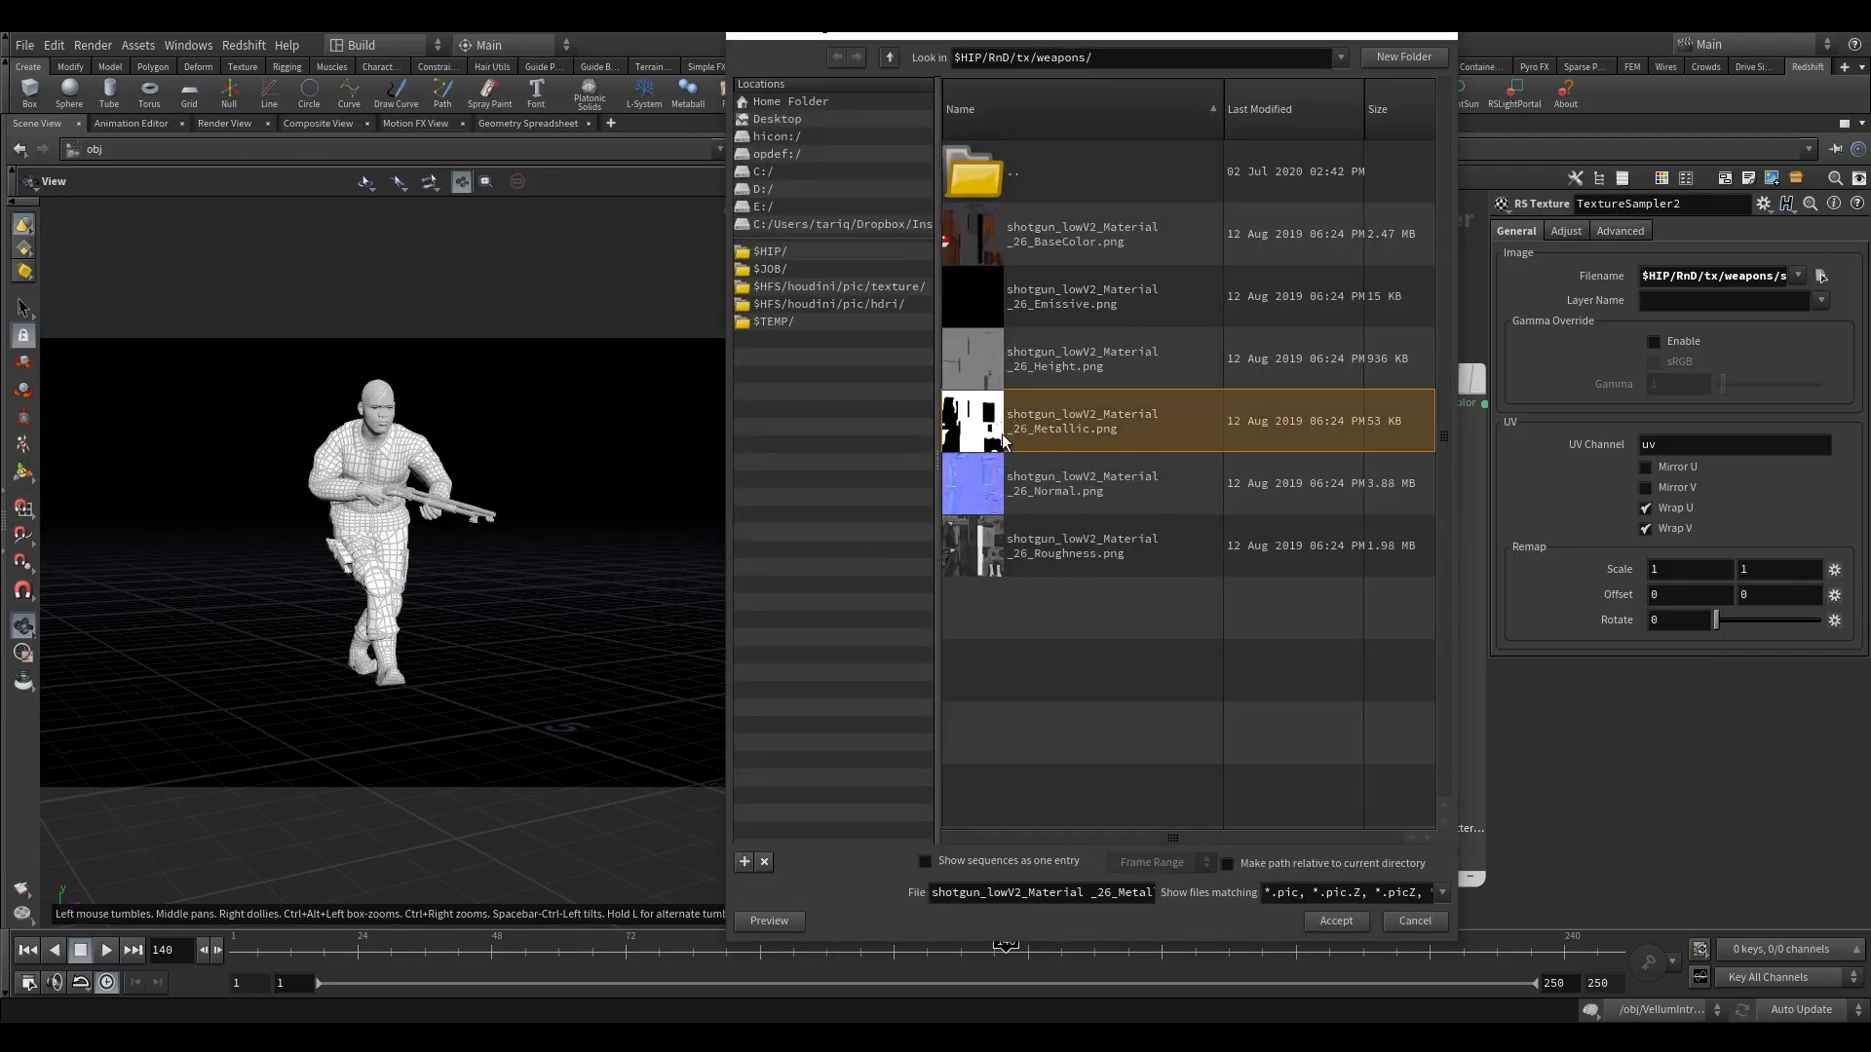
click(1335, 919)
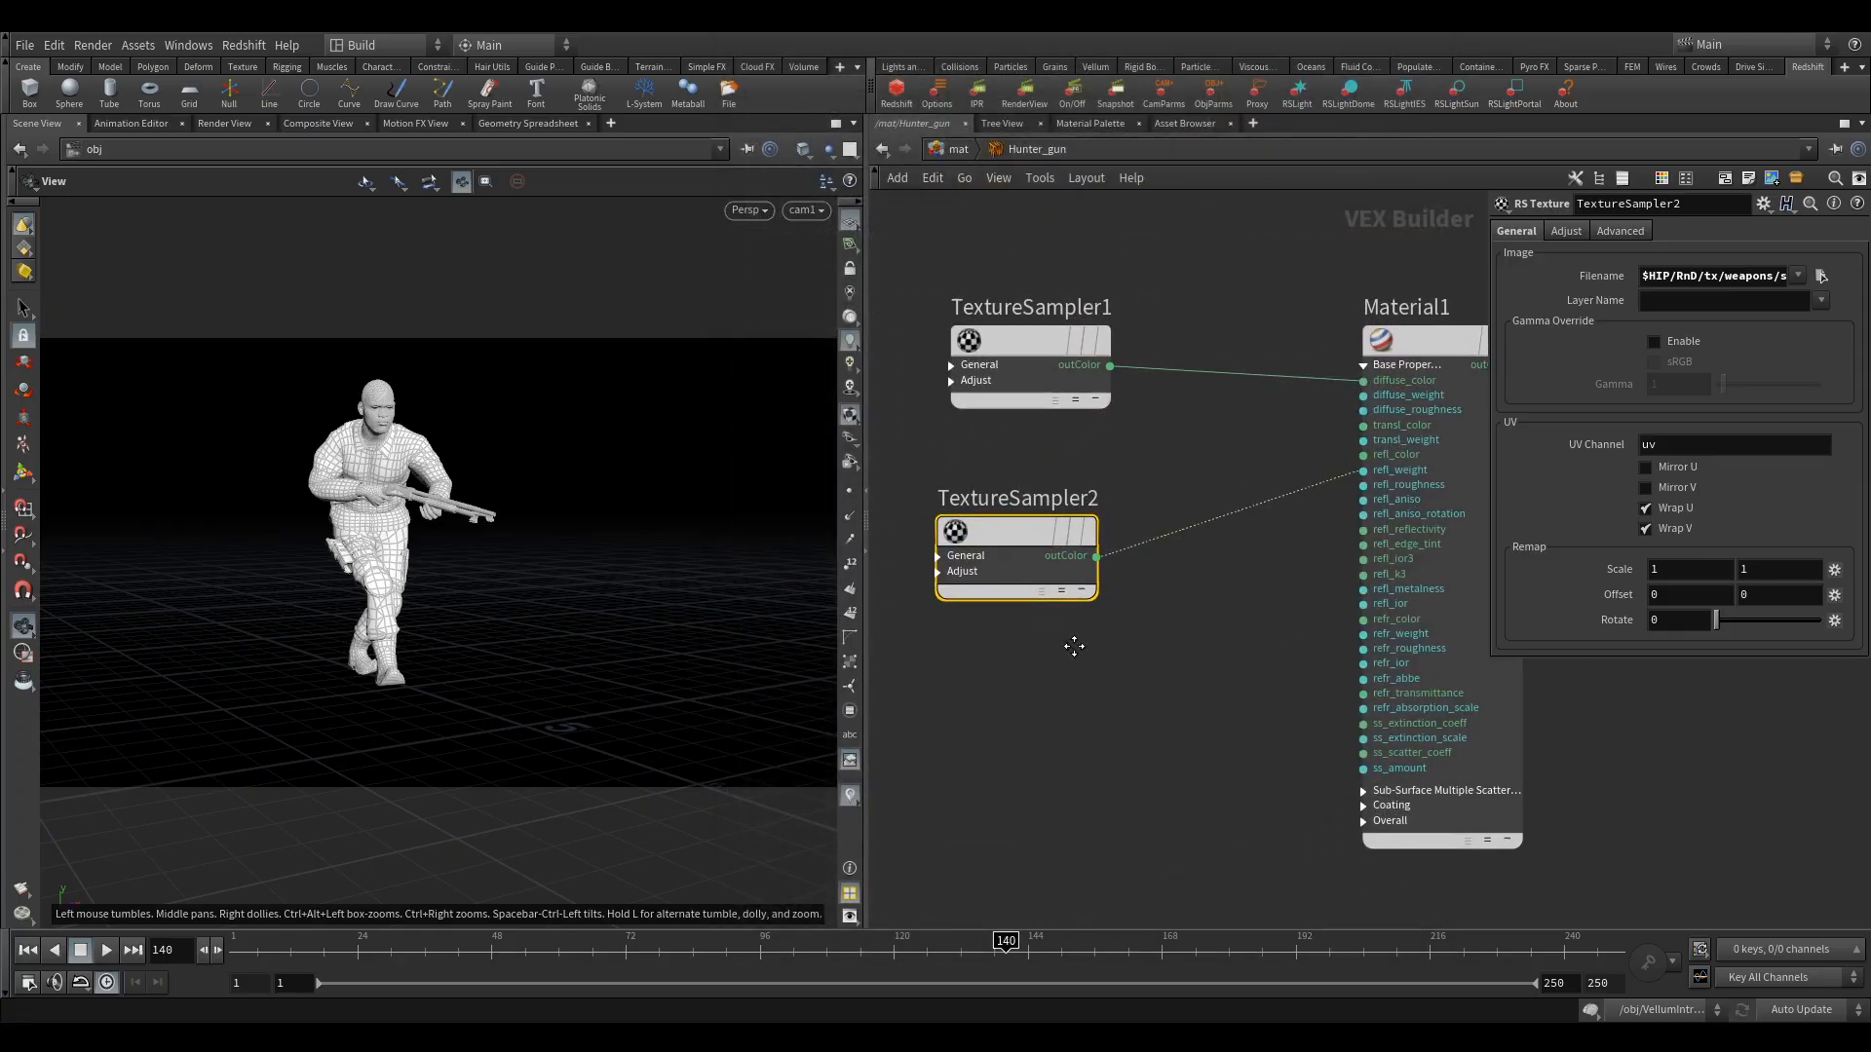
Feed a third texture sampler loaded with "shotgun_lowV2_Material _26_Roughness.png" into Material1's refl_roughness and align it beneath TextureSampler2.
alt+drag(1041, 493, 1371, 449)
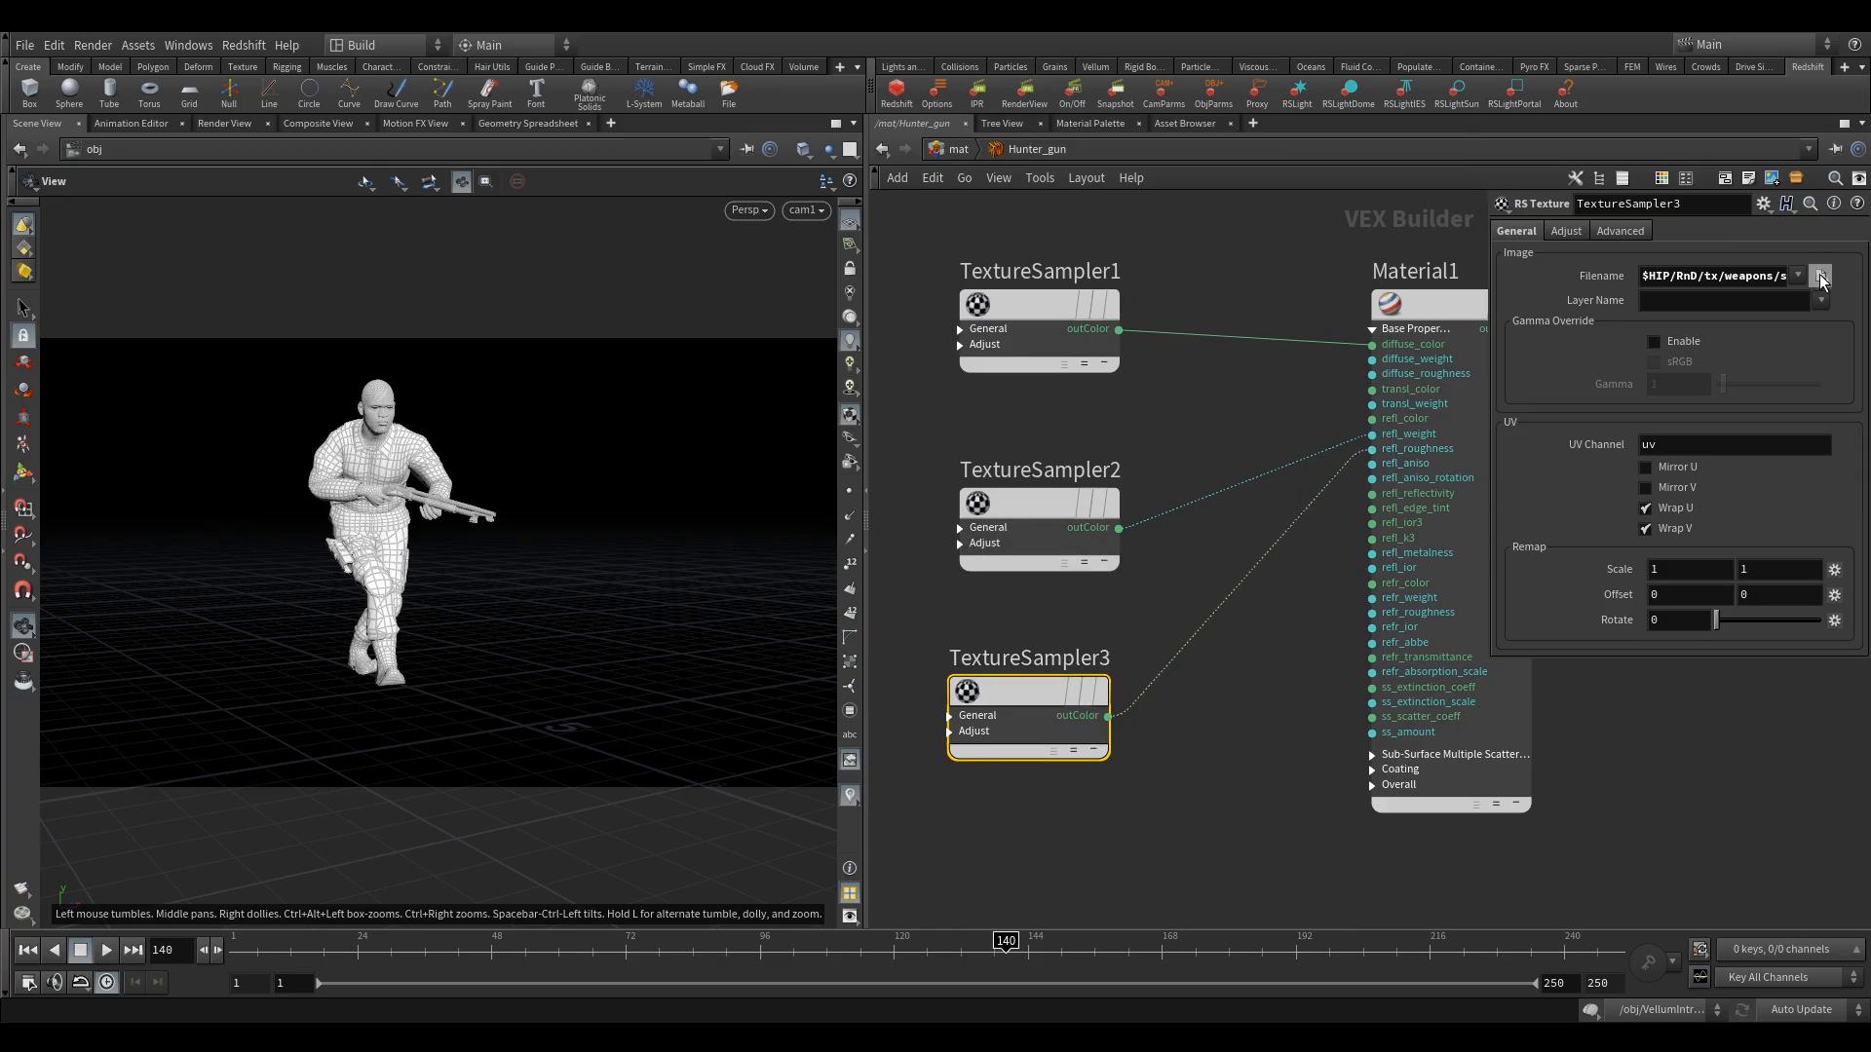
click(1821, 275)
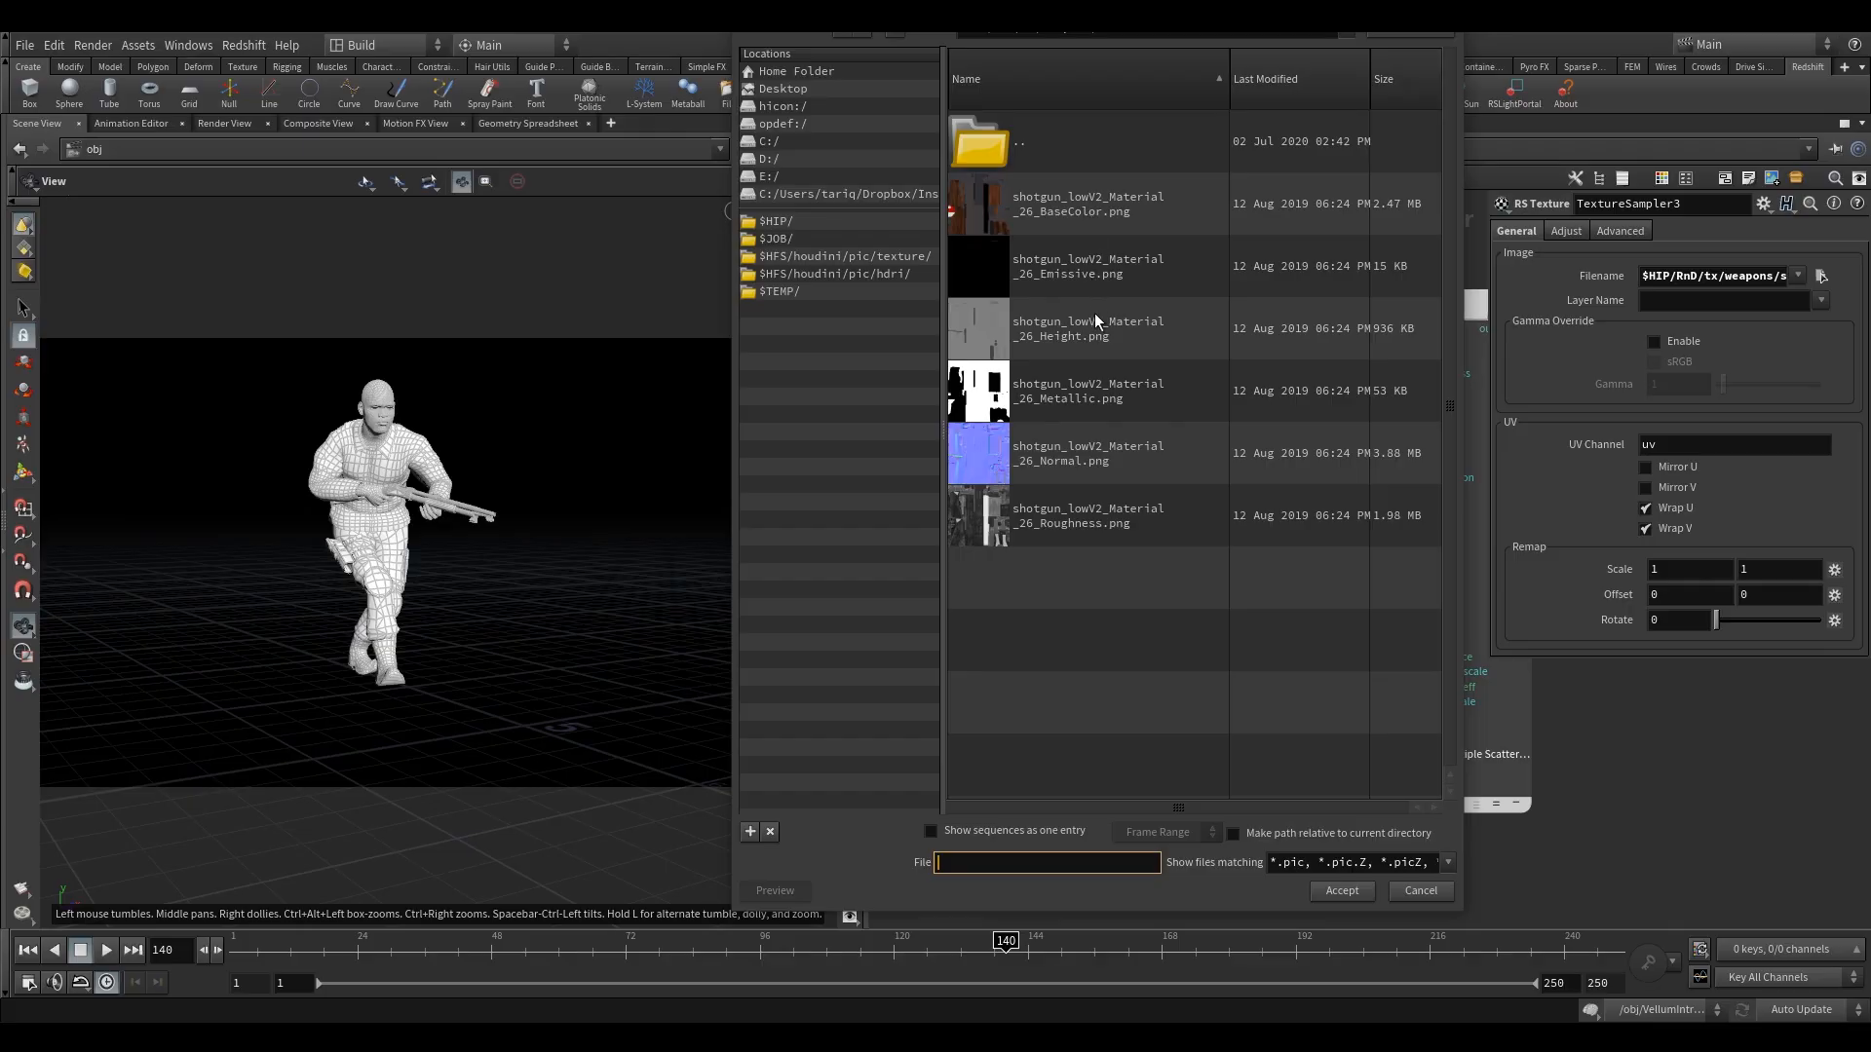
click(1079, 523)
click(1340, 891)
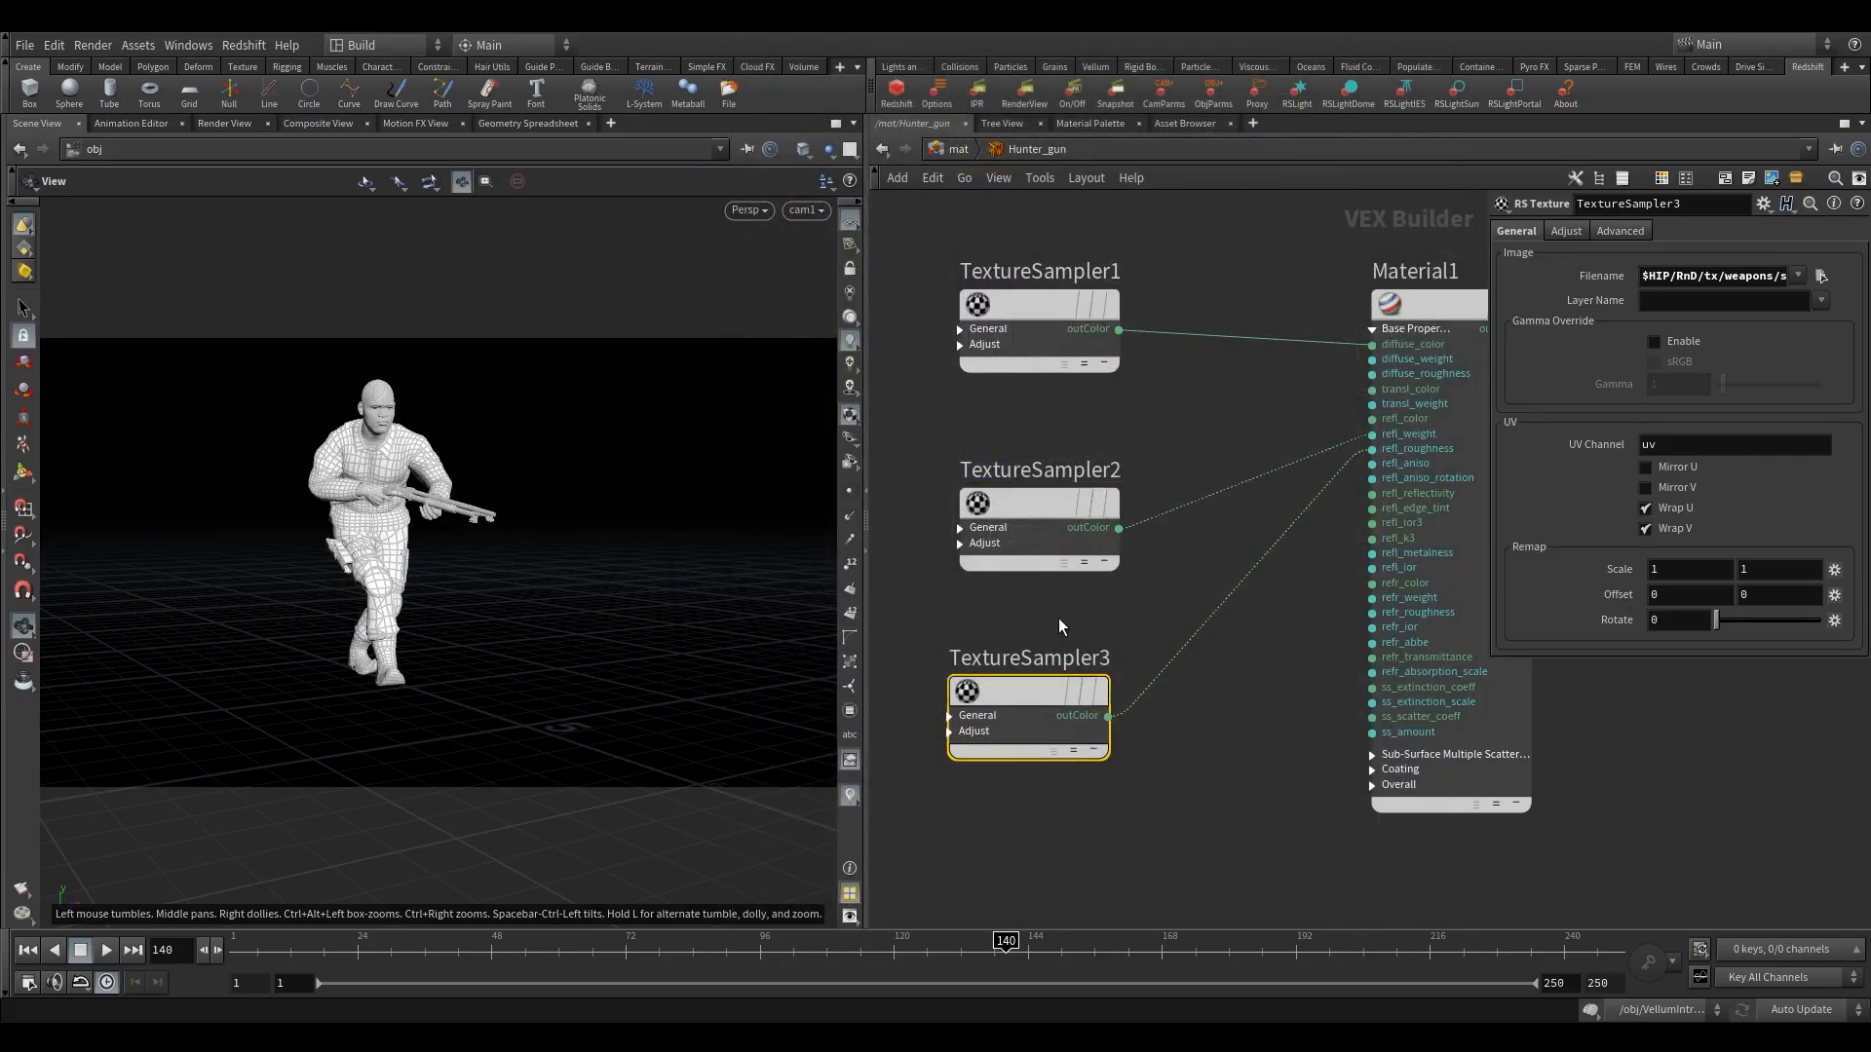
drag(1044, 700, 1050, 674)
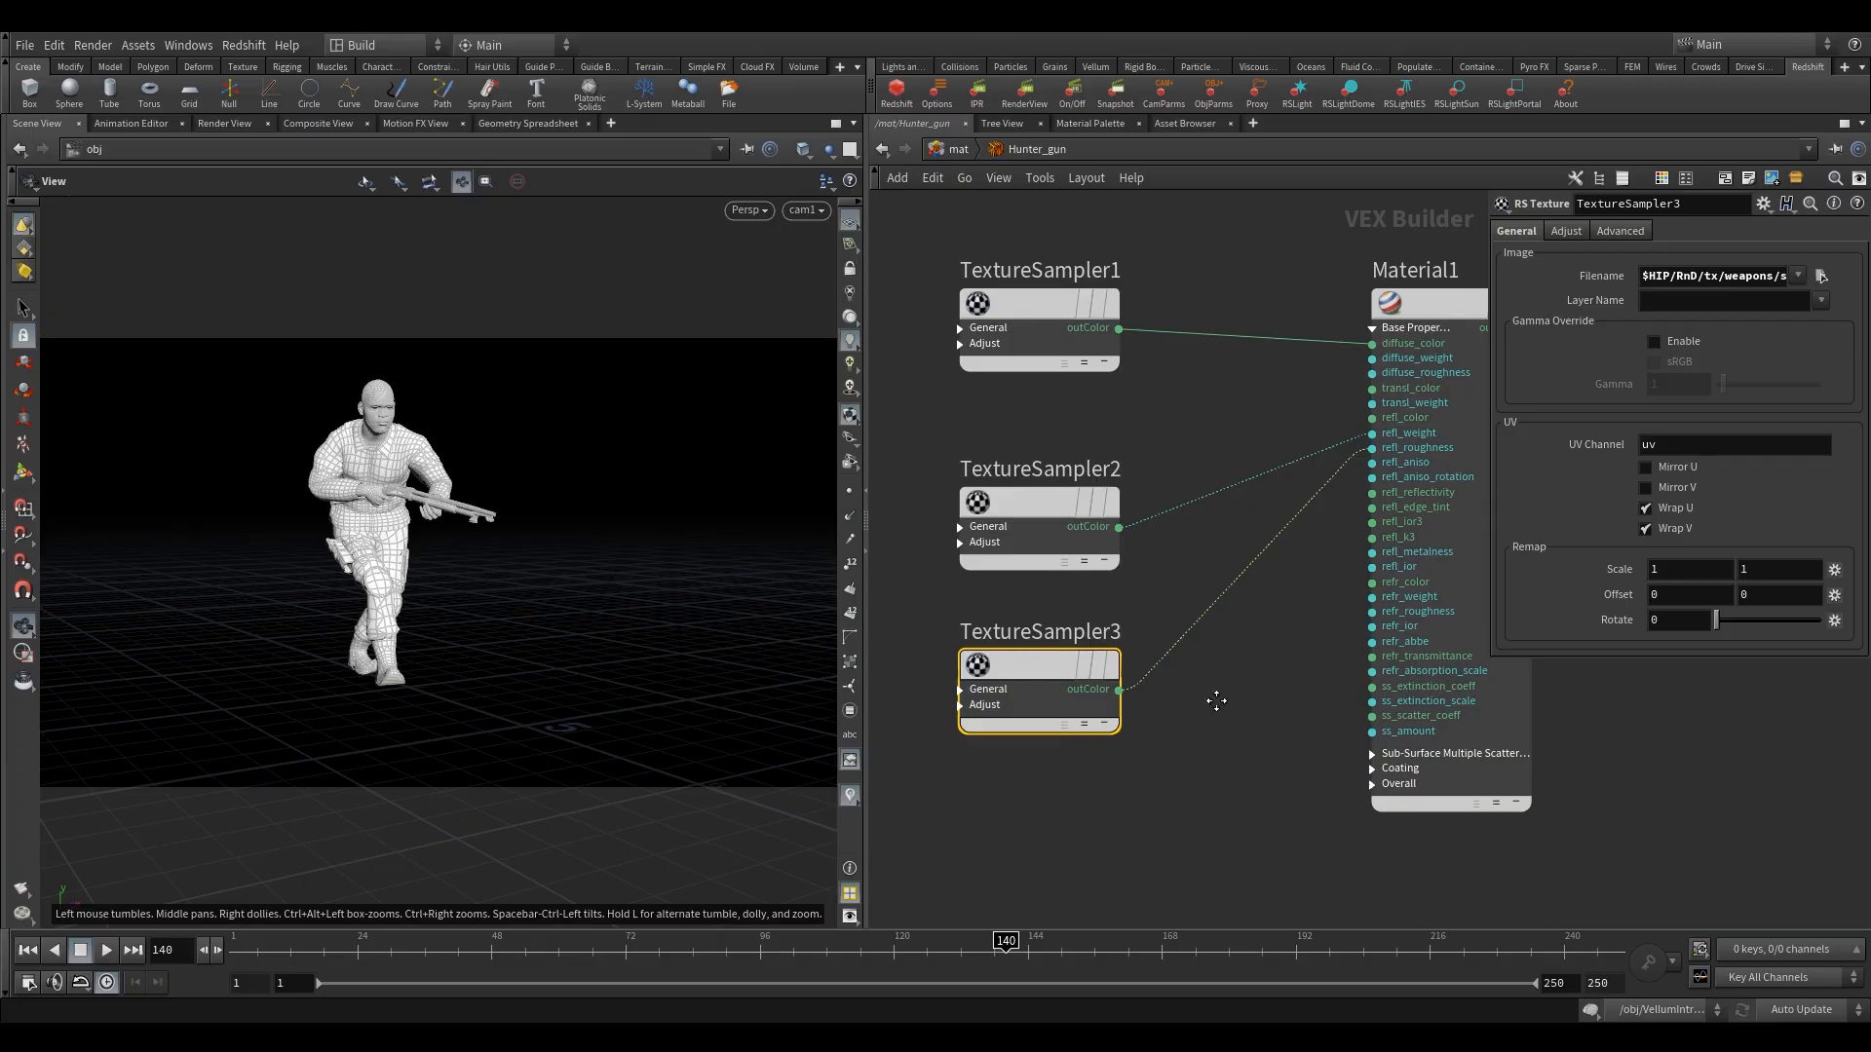
Duplicate TextureSampler3 below the original and load "shotgun_lowV2_Material _26_Normal.png" into the copy.
middle_drag(1216, 701, 1227, 470)
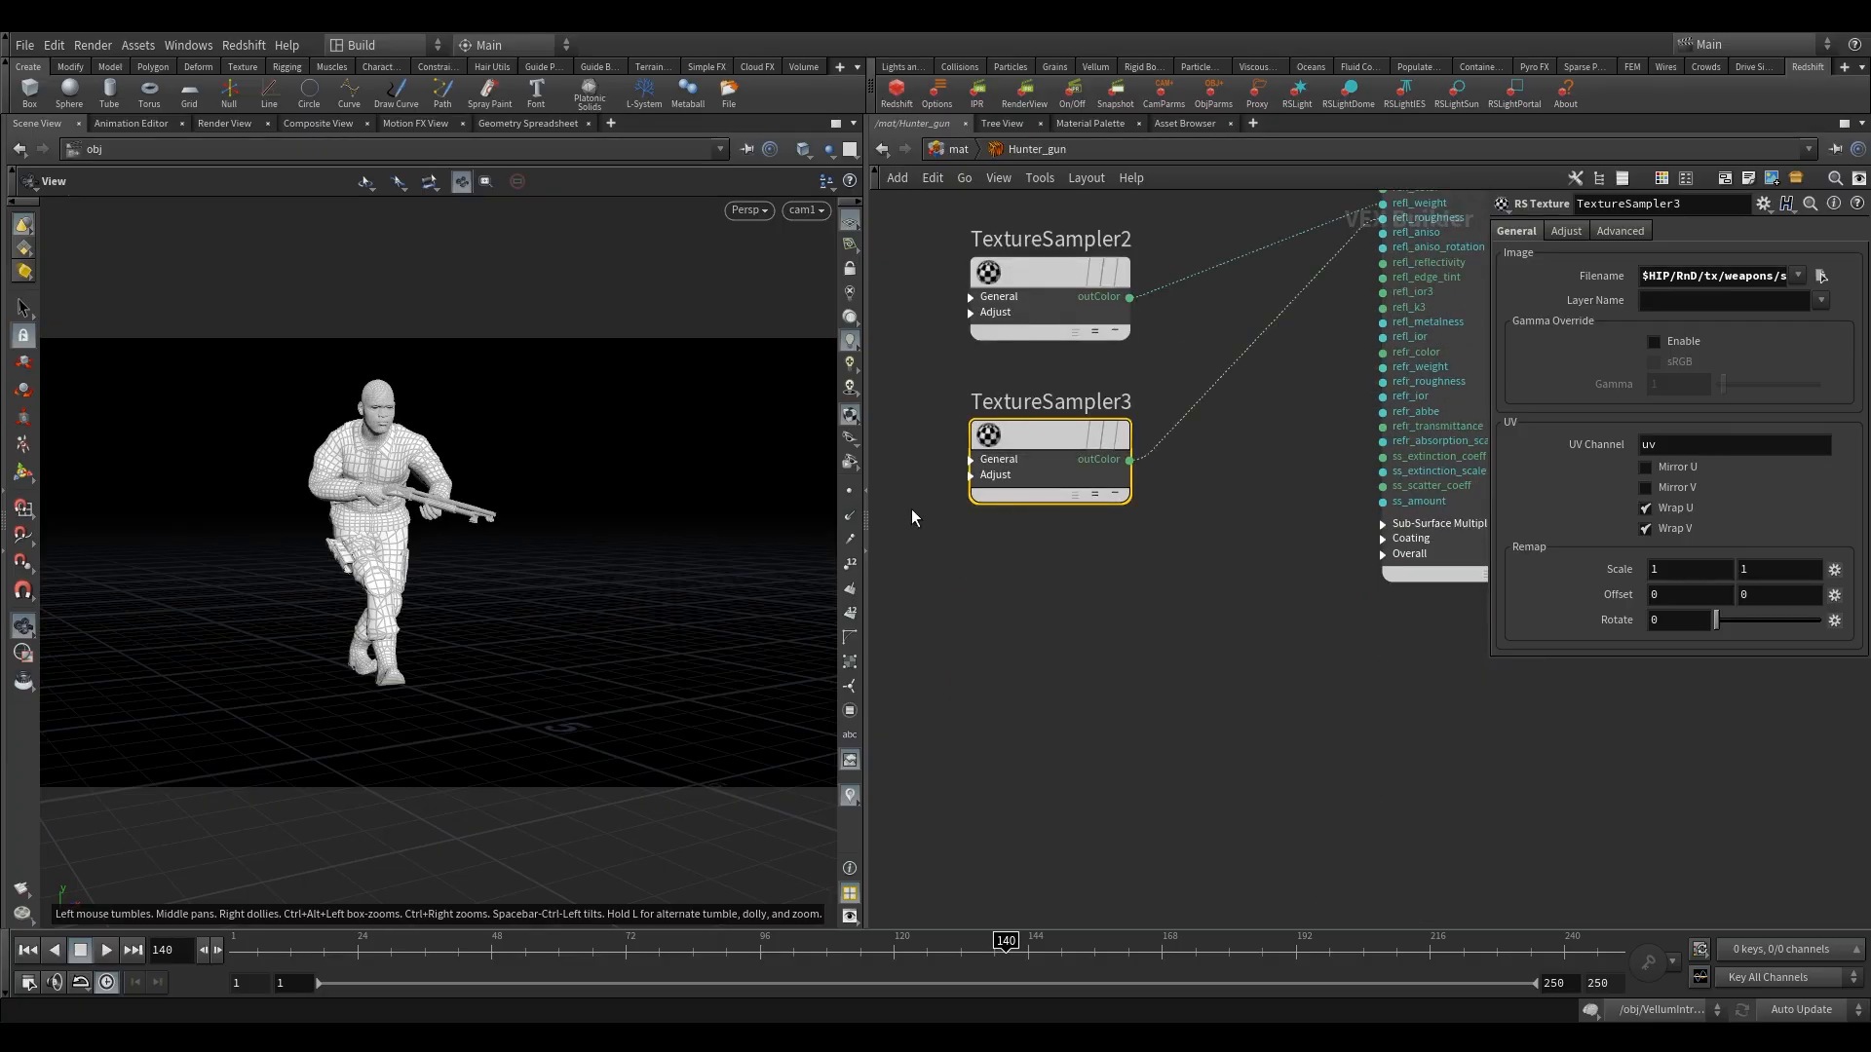
alt+drag(1027, 428, 985, 661)
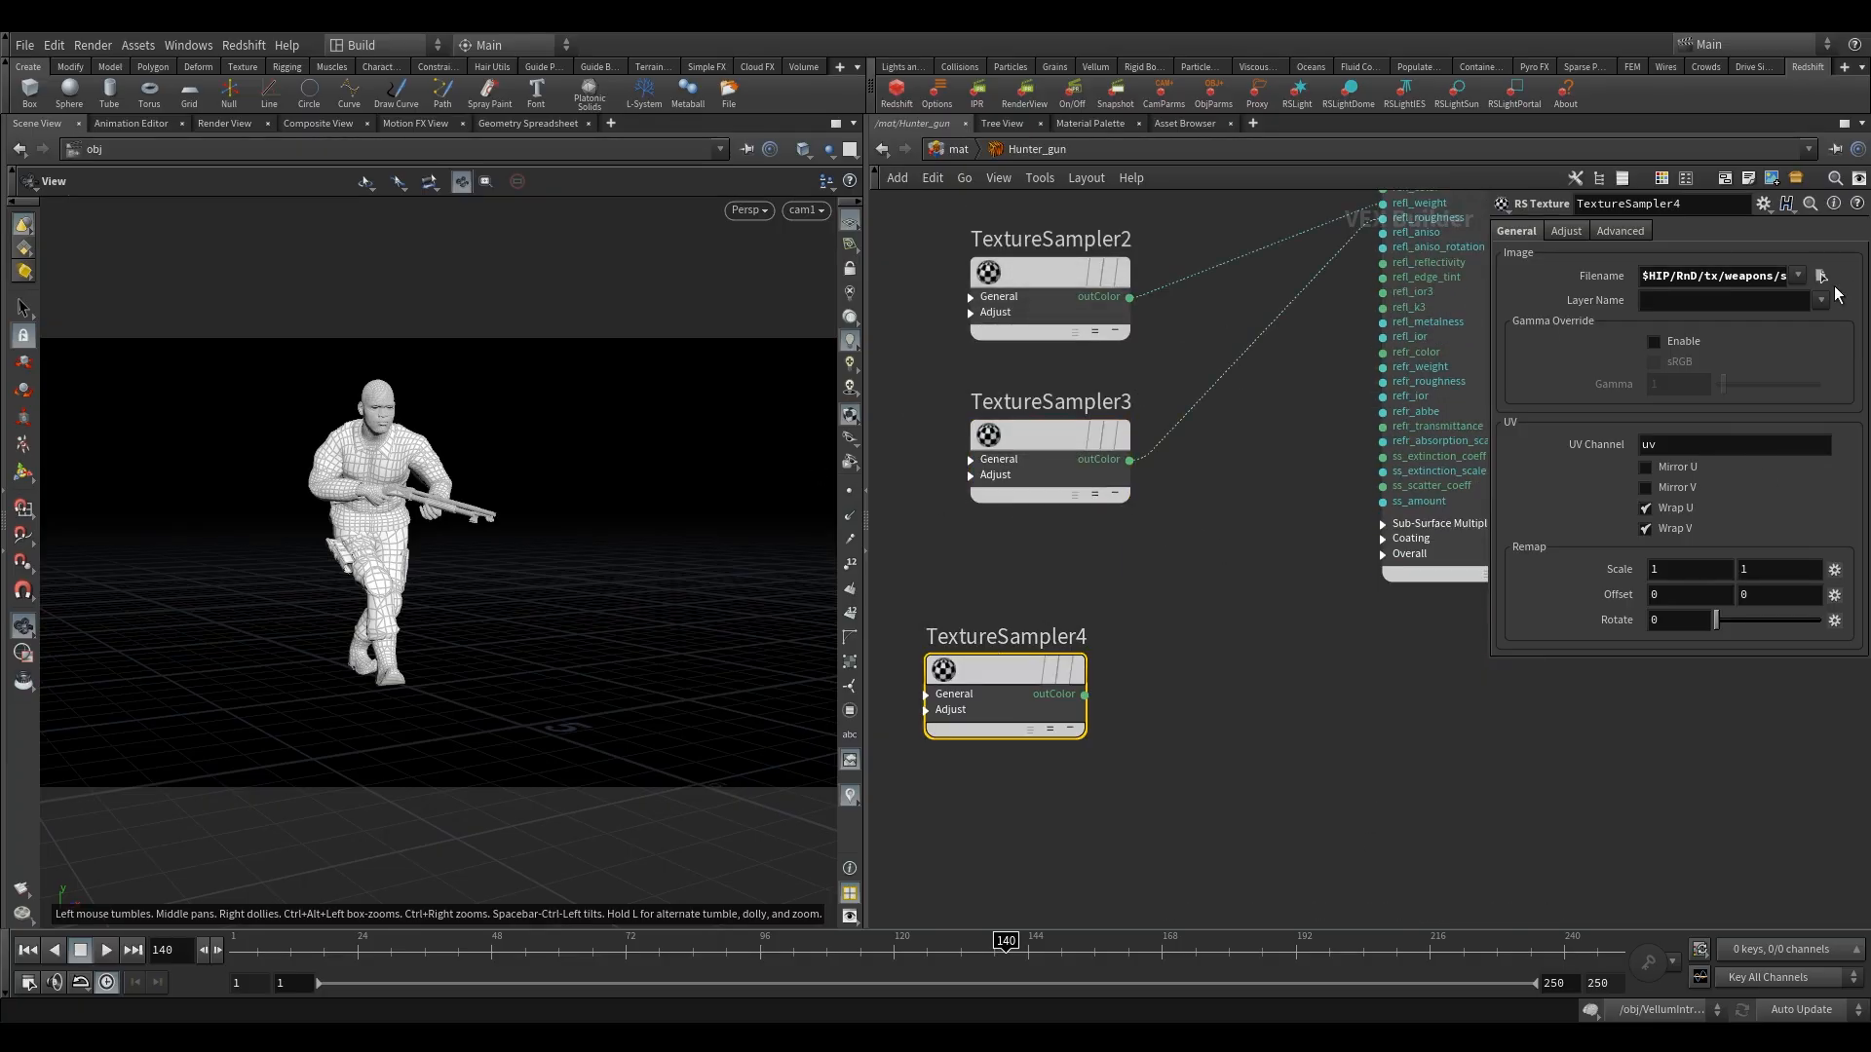
click(1821, 276)
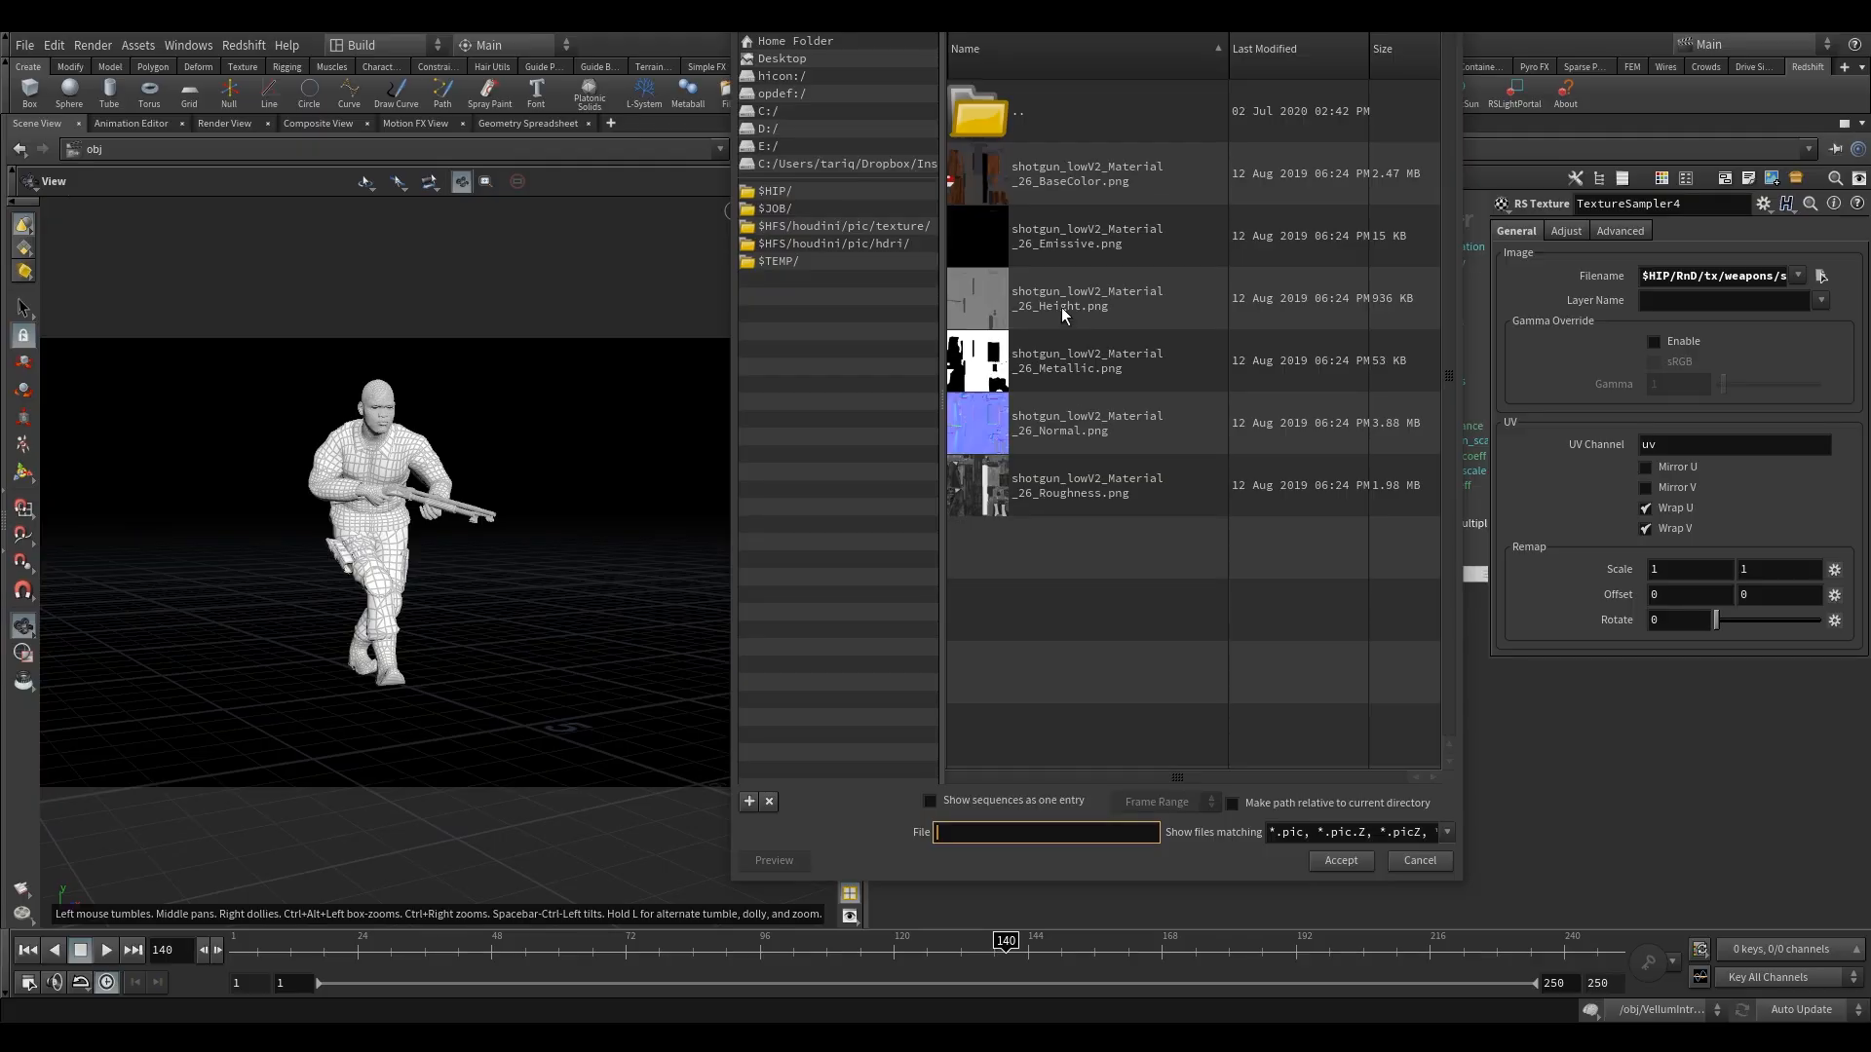
click(1101, 423)
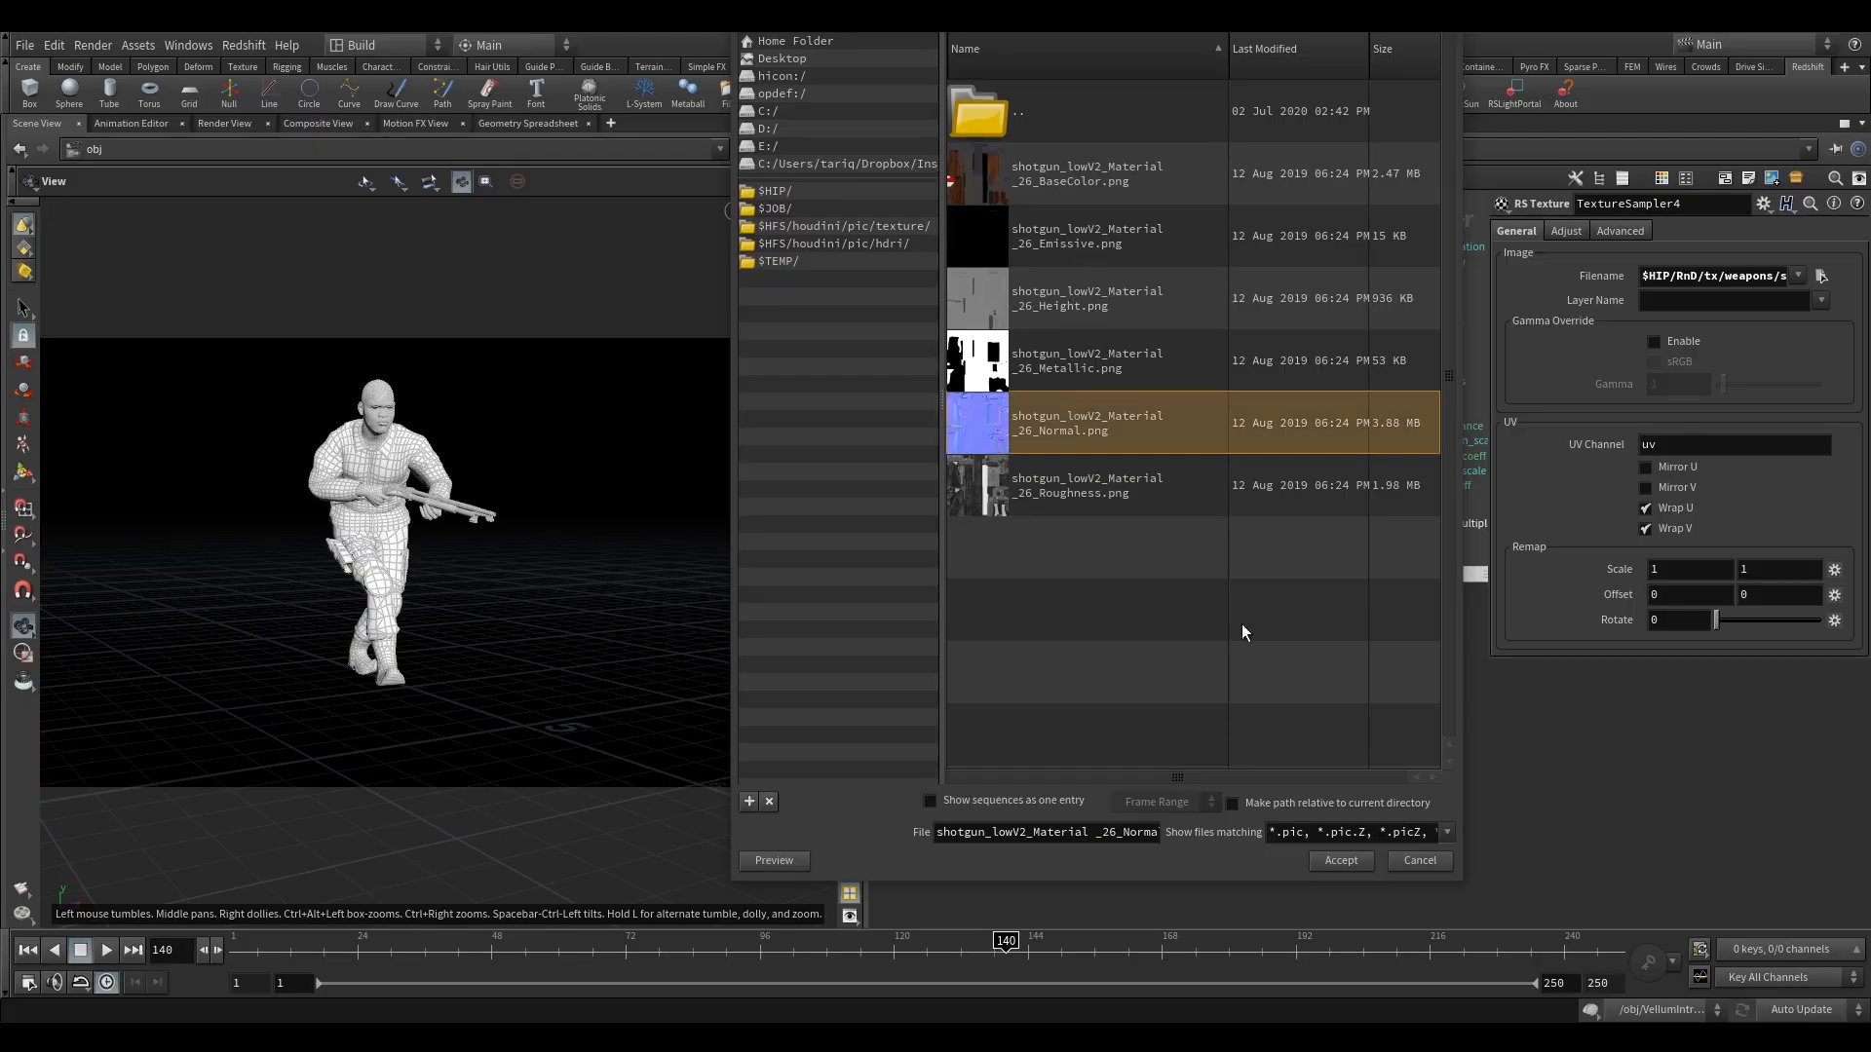
click(1331, 864)
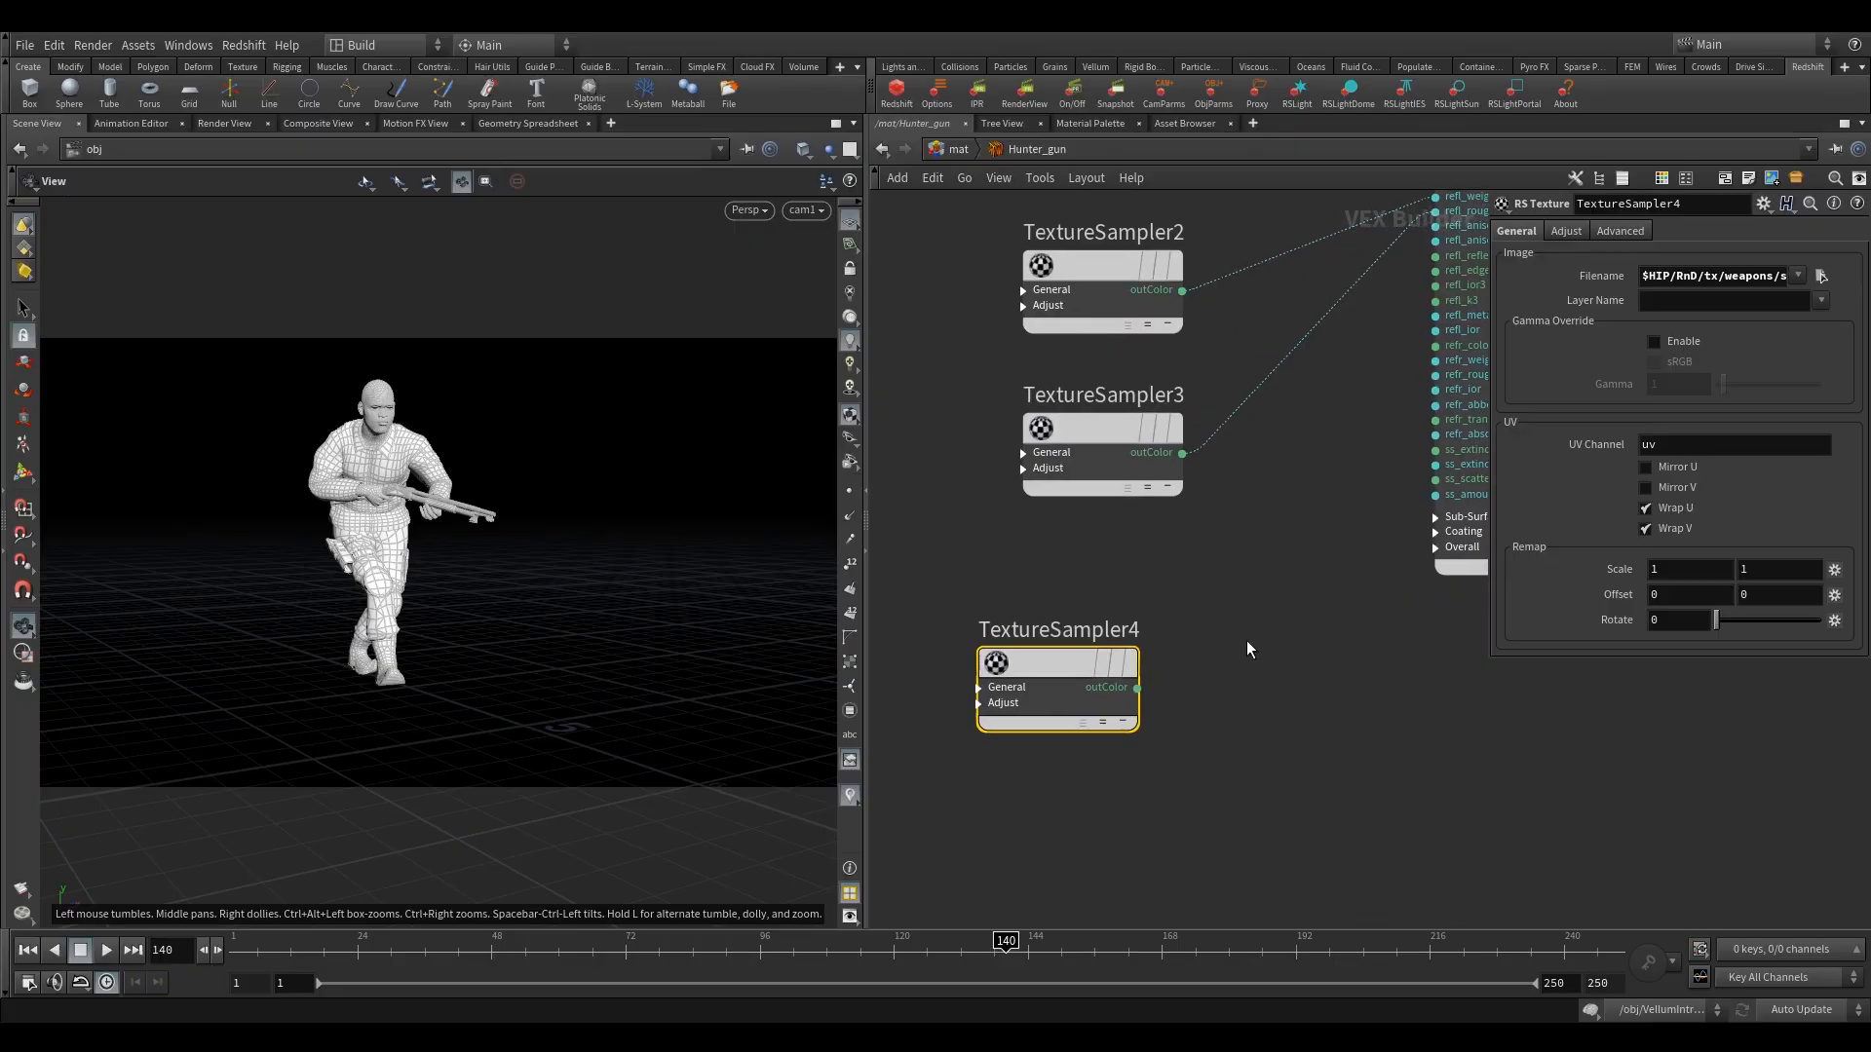
Add an RS Bump Map node beside TextureSampler4 and connect the sampler's outColor to the bump map's Texture input.
key(Tab)
text(bum)
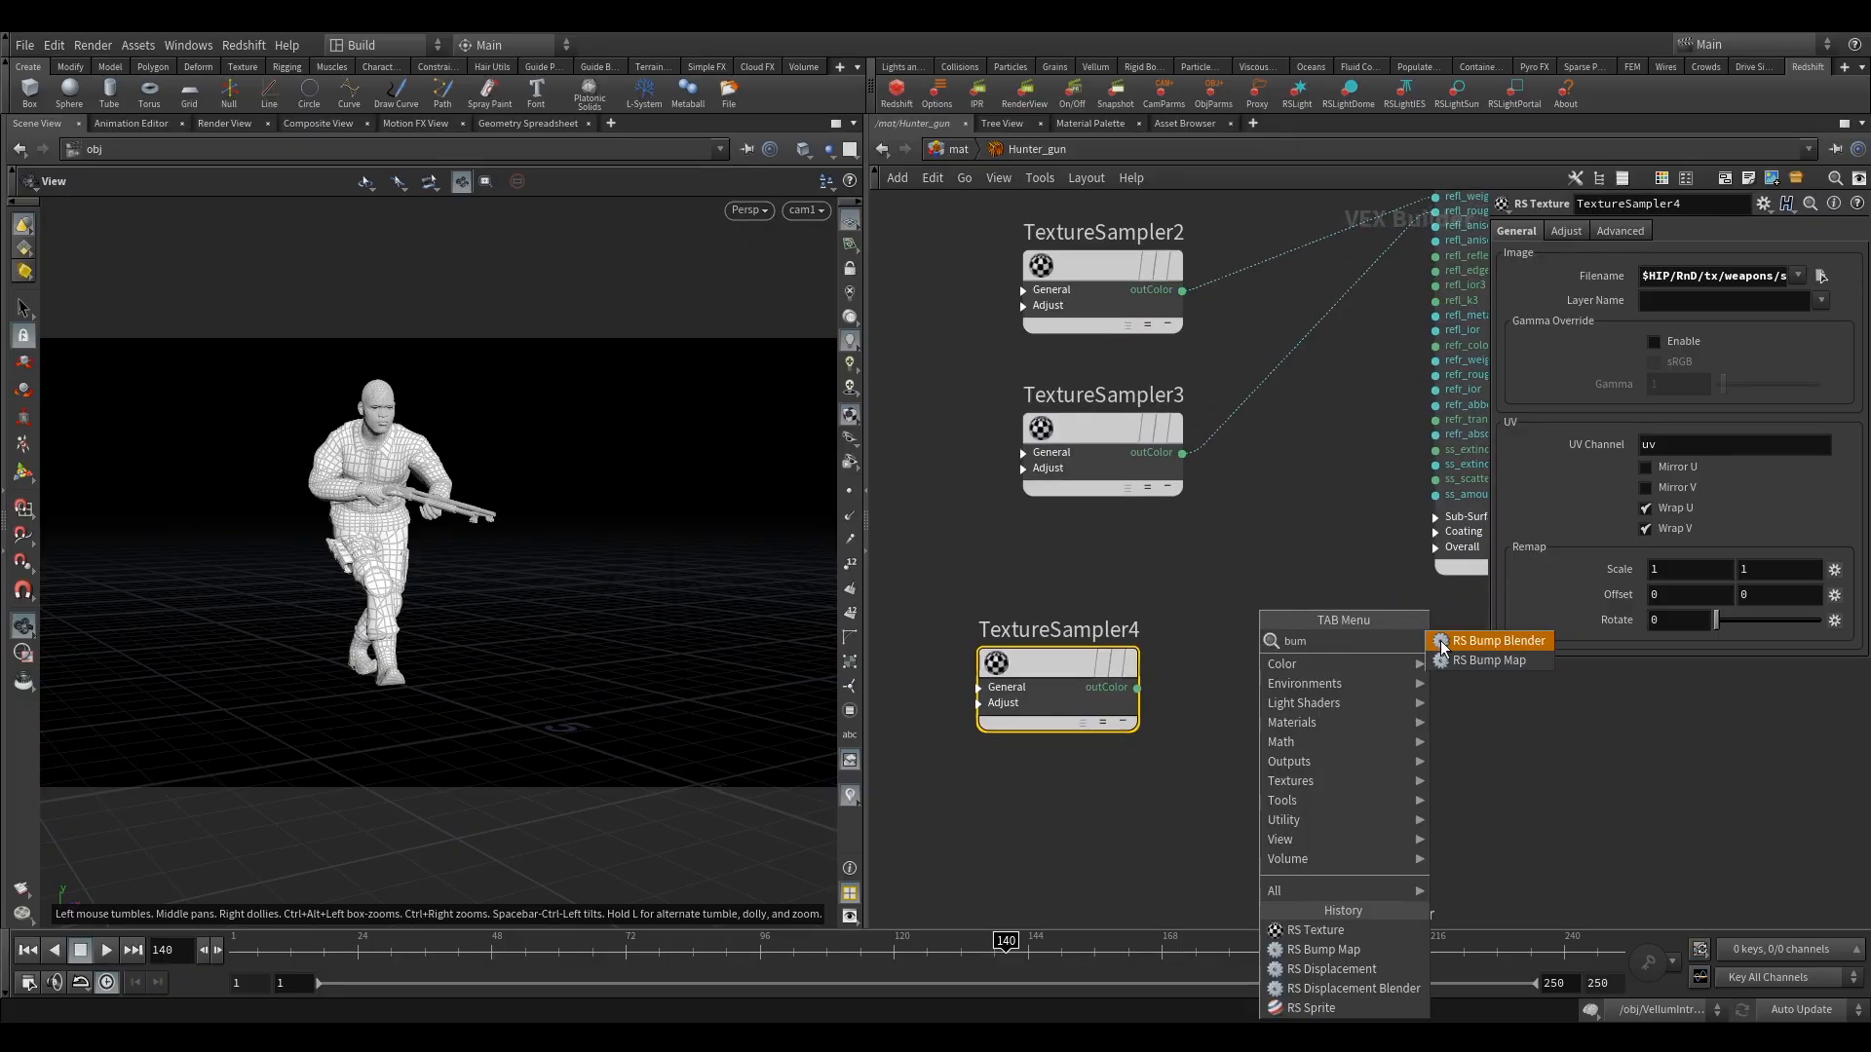
click(1485, 661)
click(1288, 669)
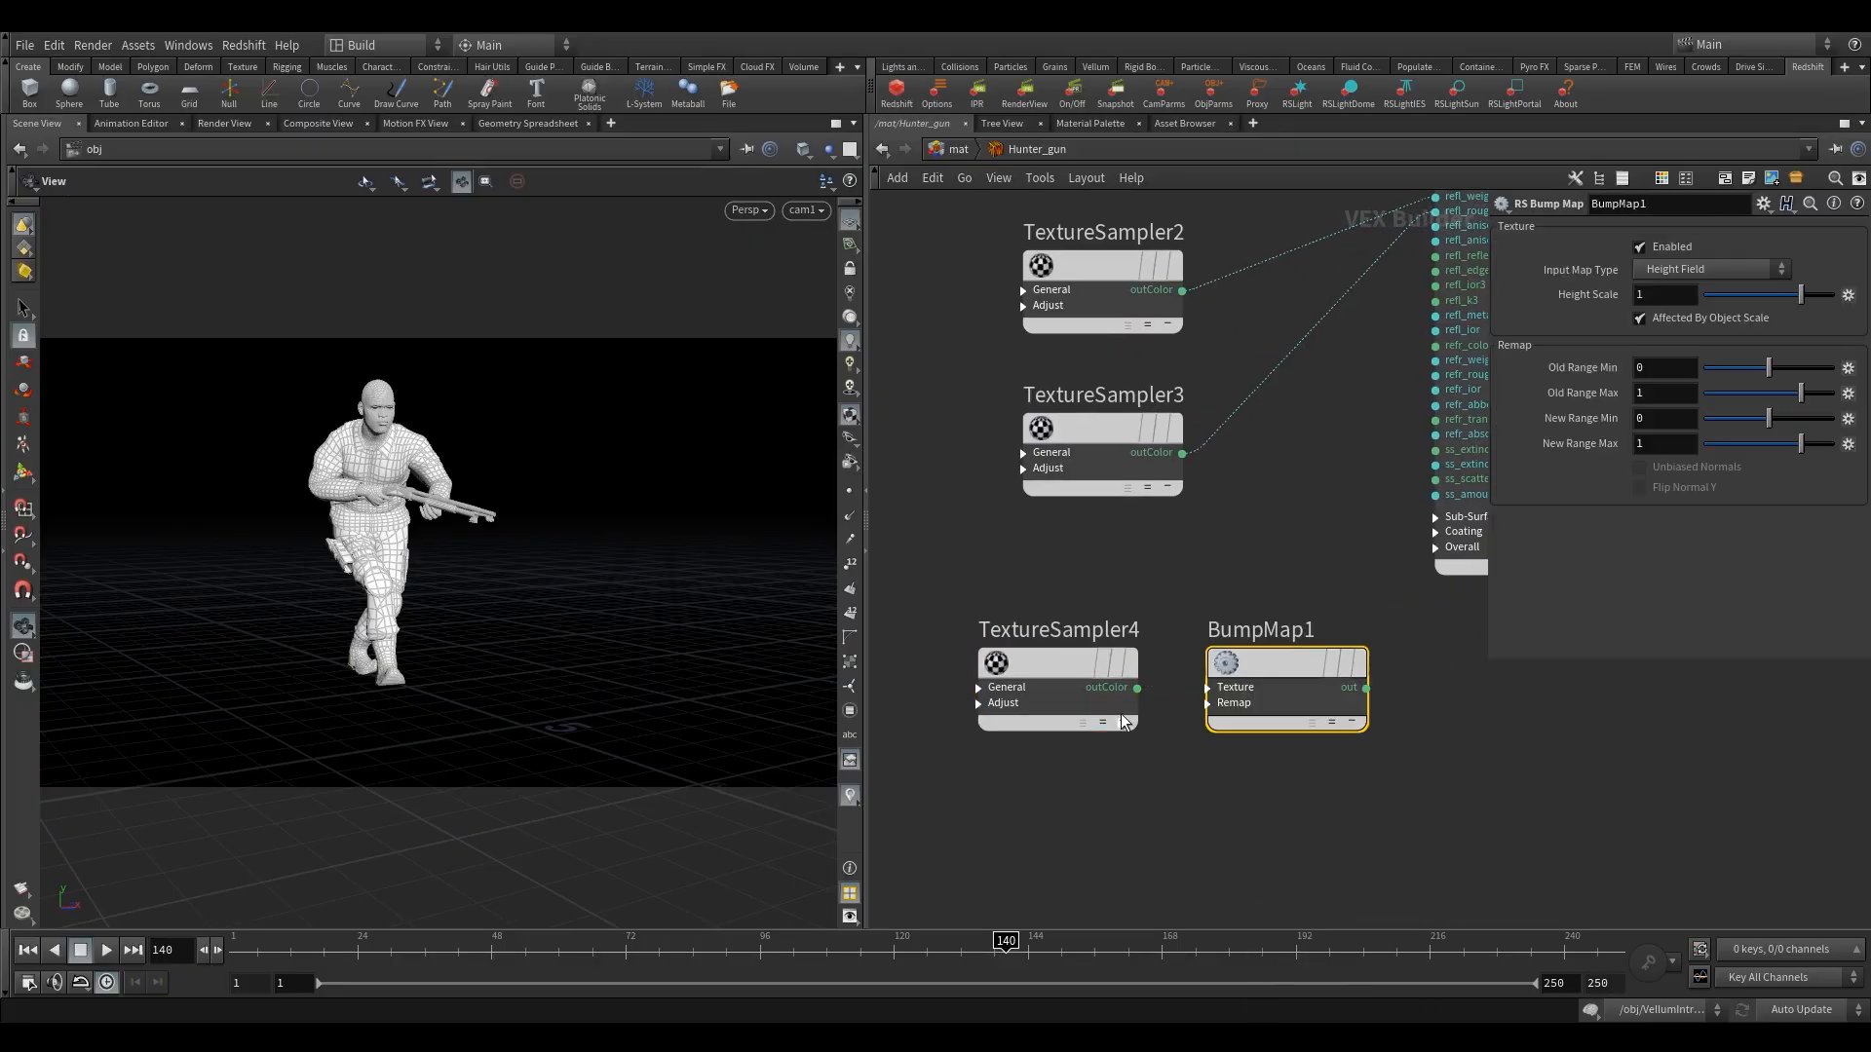
scroll(1125, 721, up, 2)
click(1245, 678)
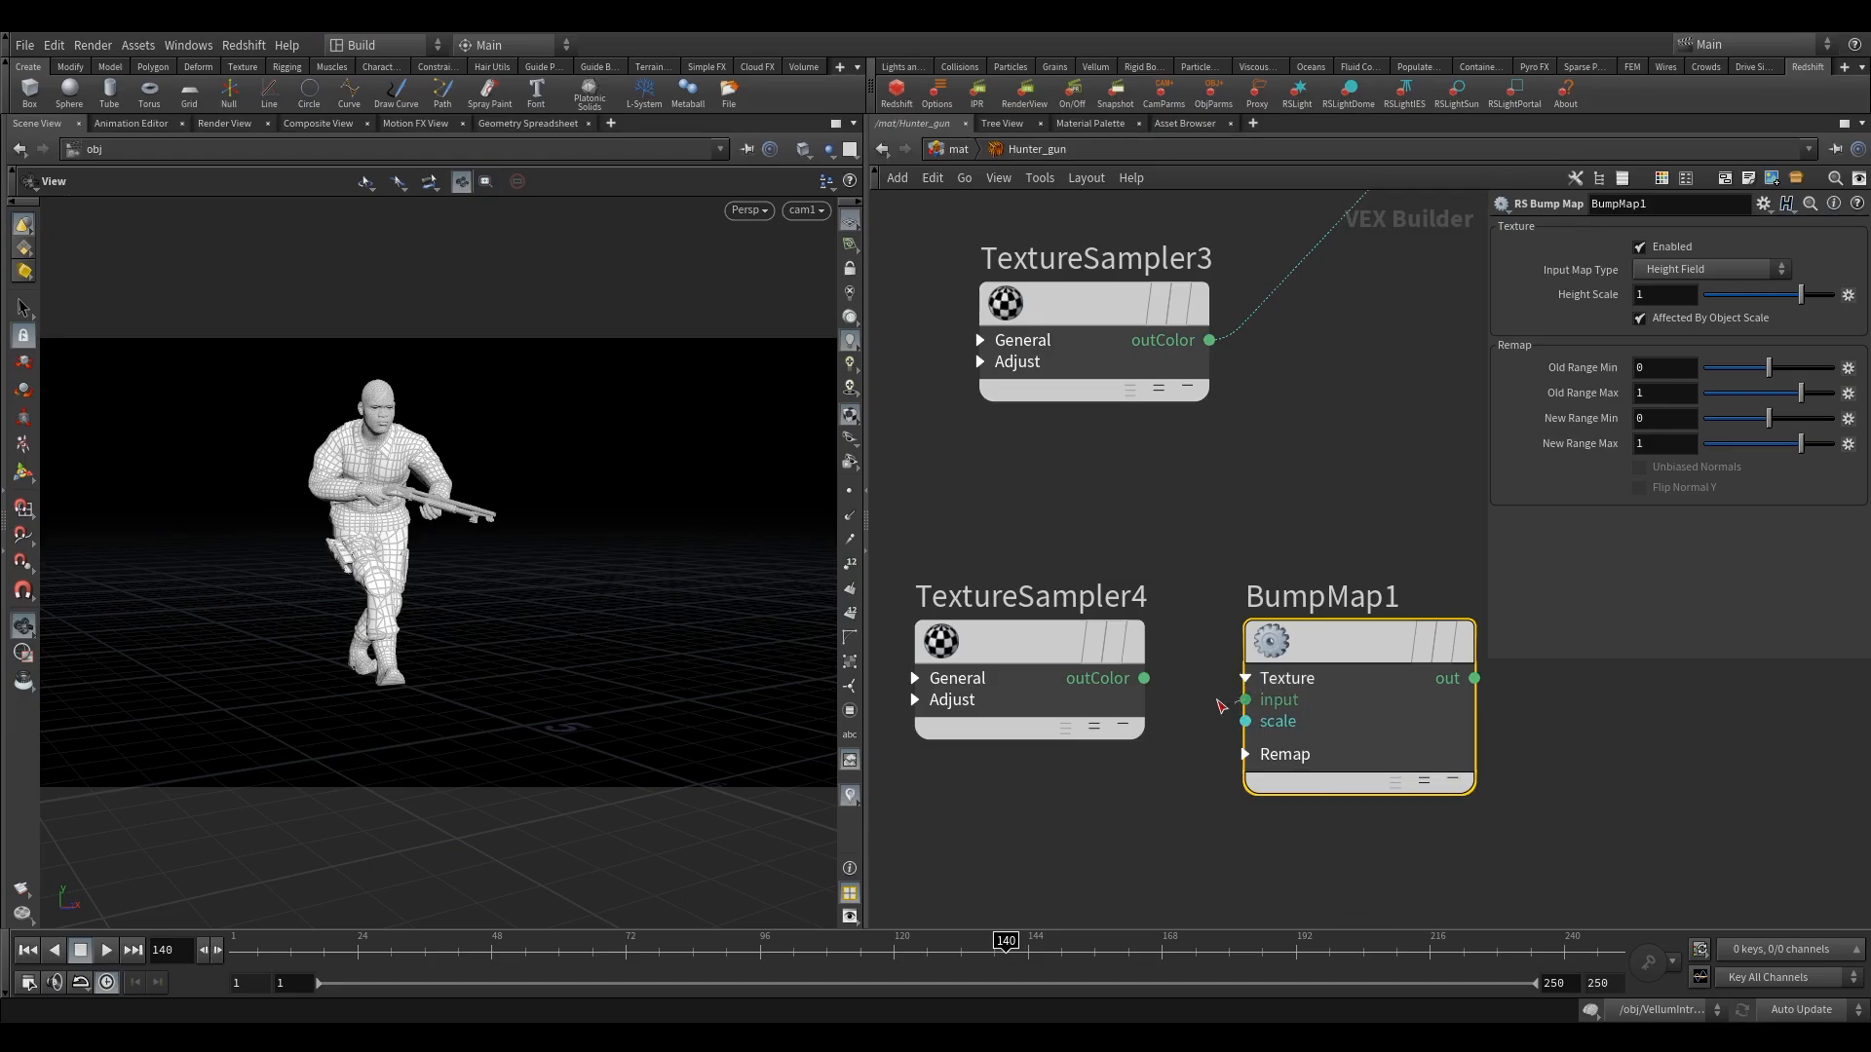
drag(1221, 705, 1144, 678)
middle_drag(1144, 679, 920, 705)
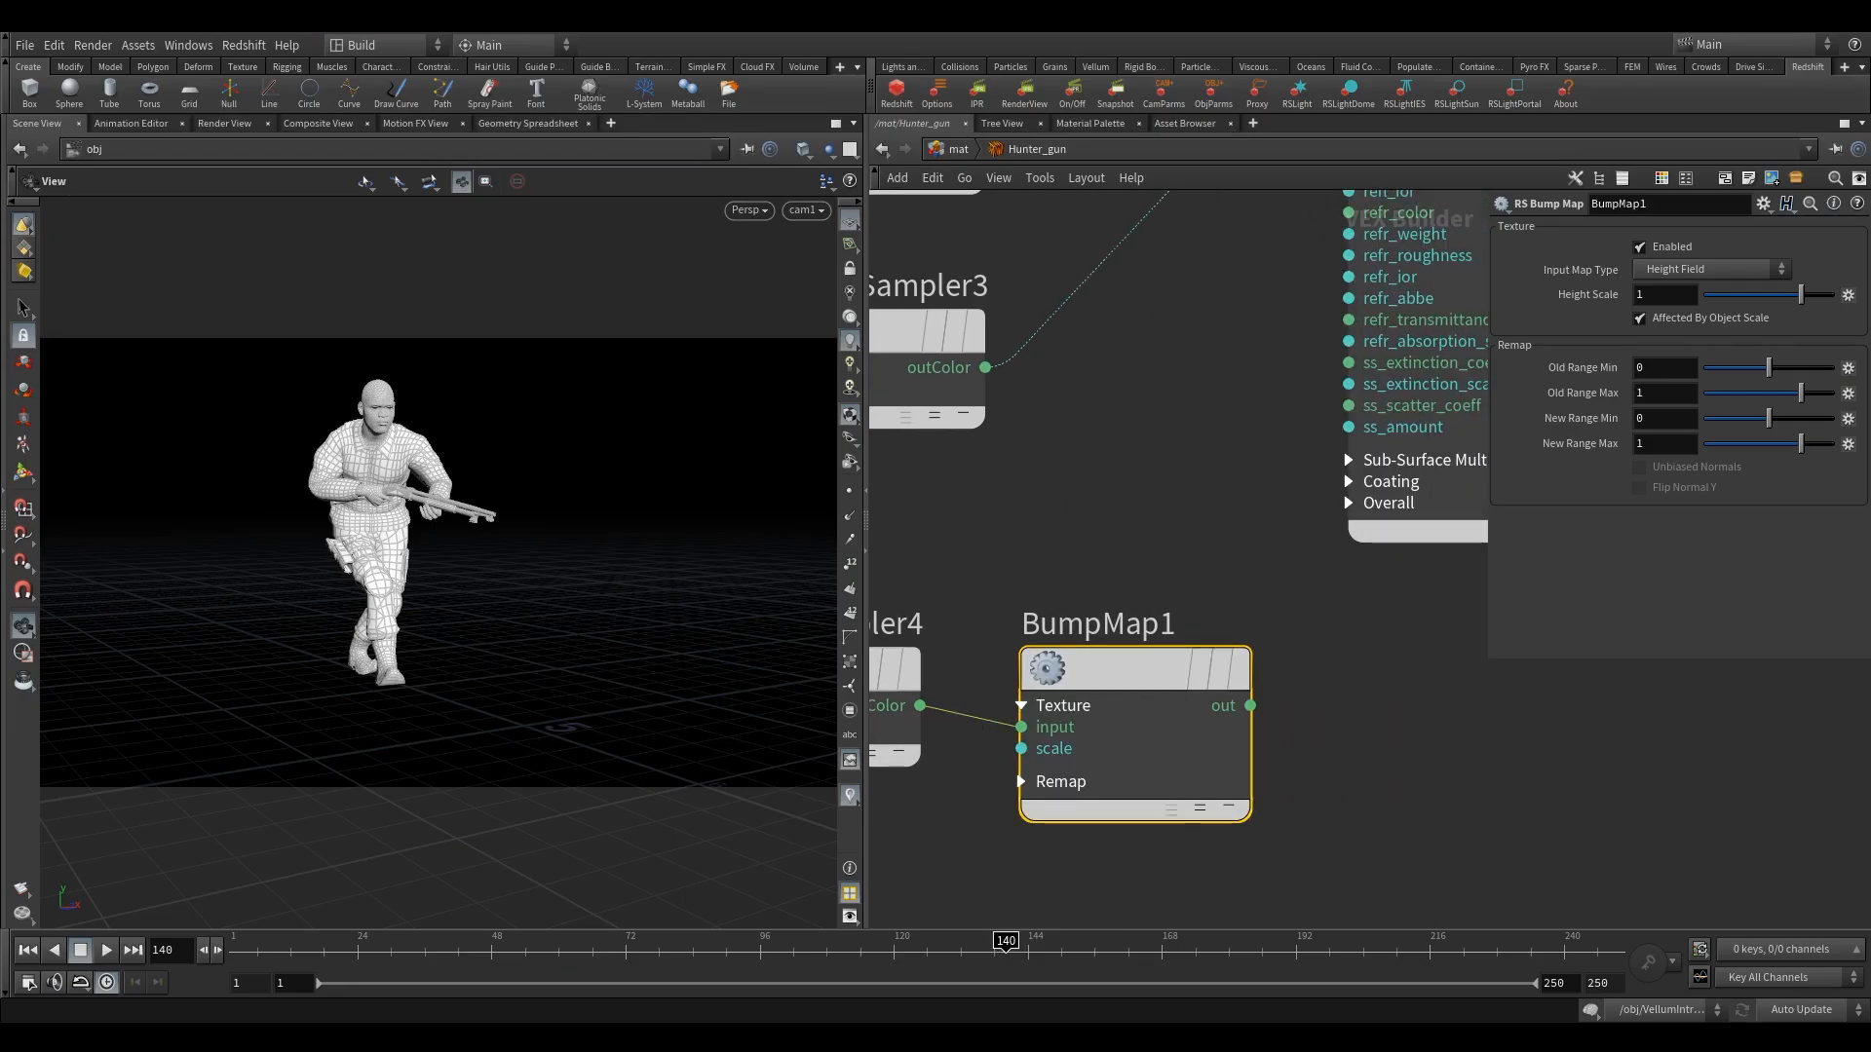
Set BumpMap1's Height Scale to 0.1.
click(1667, 294)
text(.)
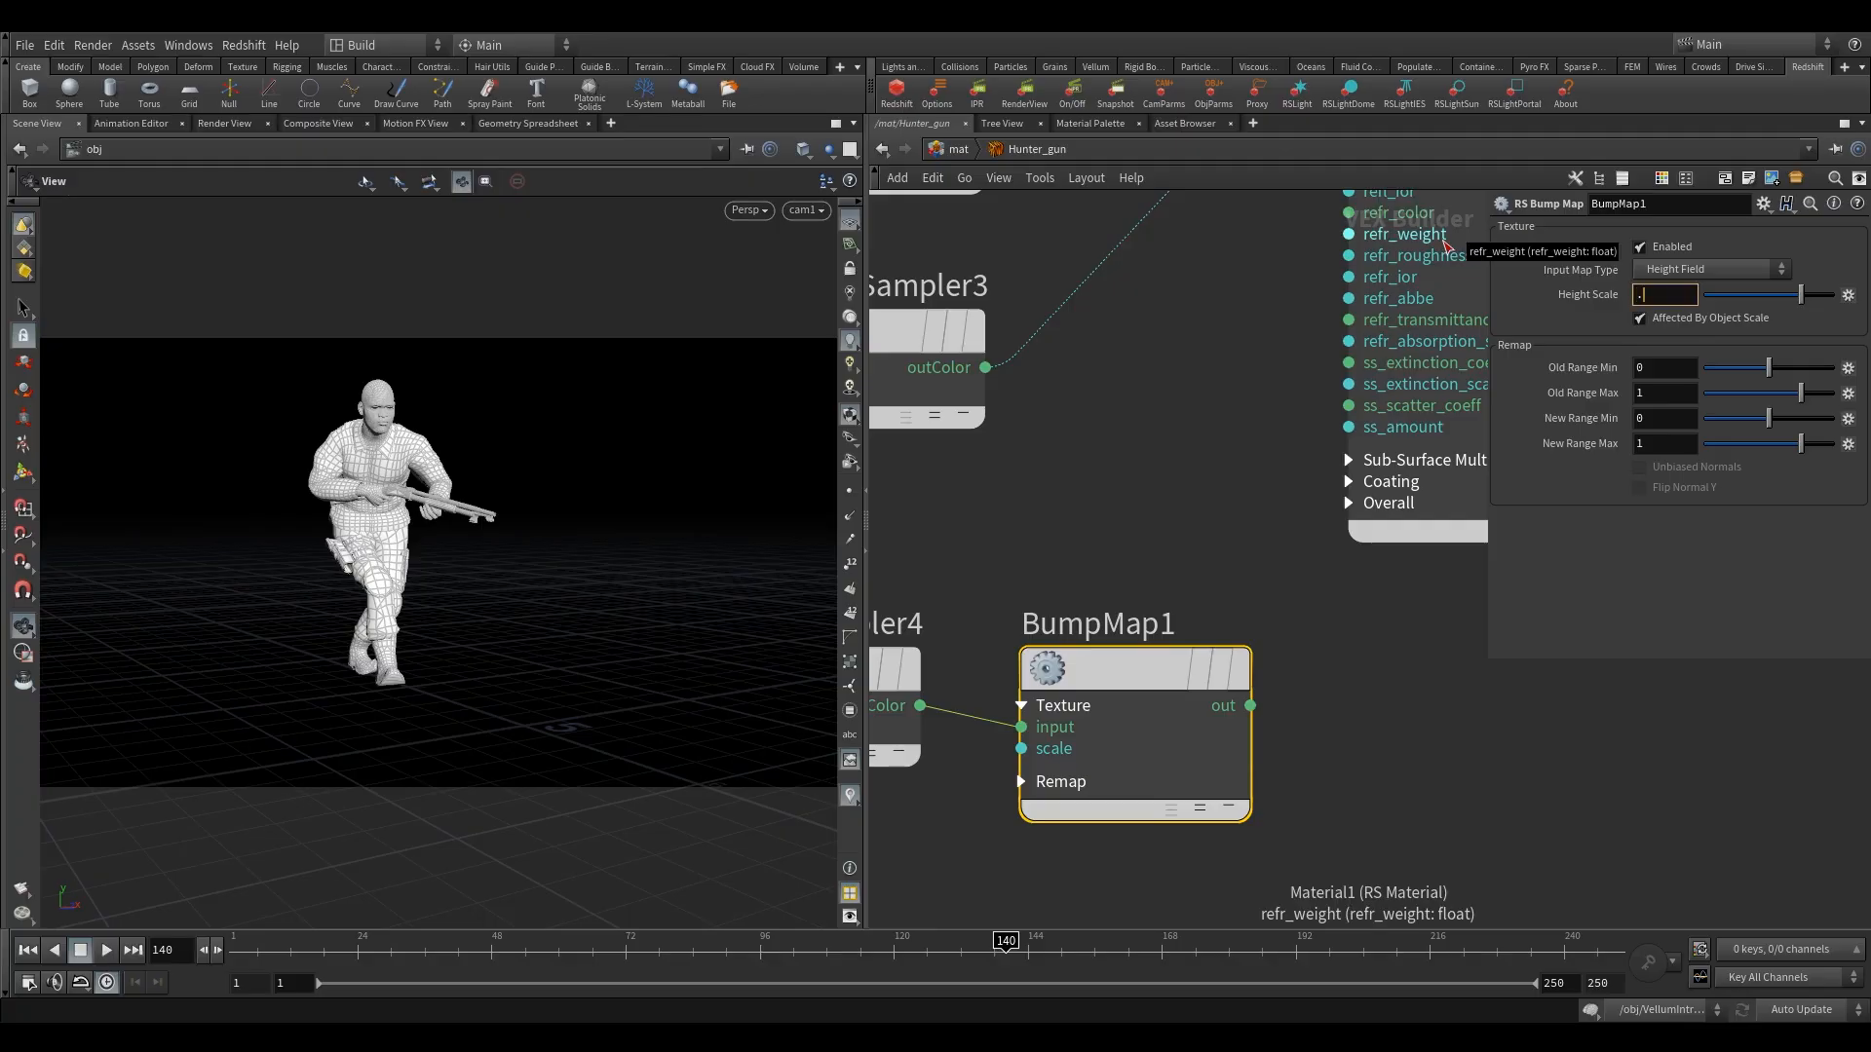
text(1)
key(Return)
Expand Material1's Overall inputs and connect BumpMap1's output to bump_input.
scroll(1233, 516, down, 2)
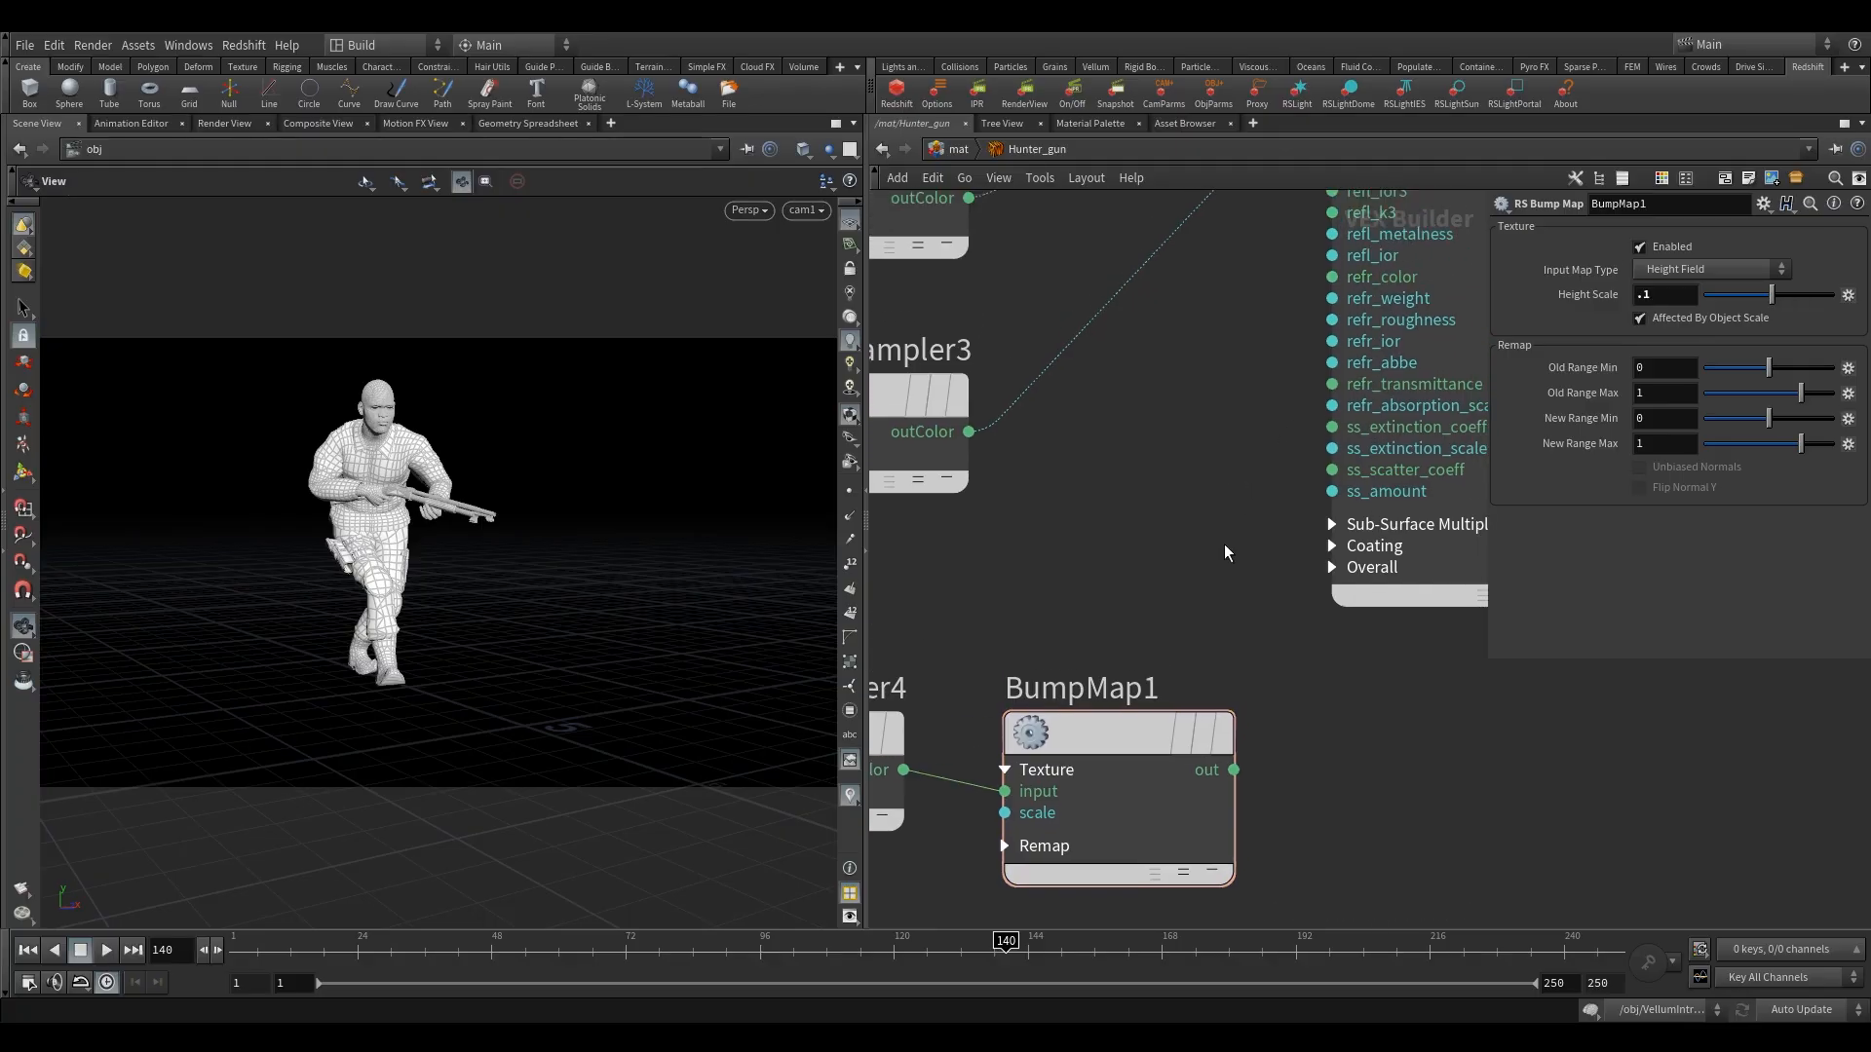
click(1319, 562)
click(1316, 564)
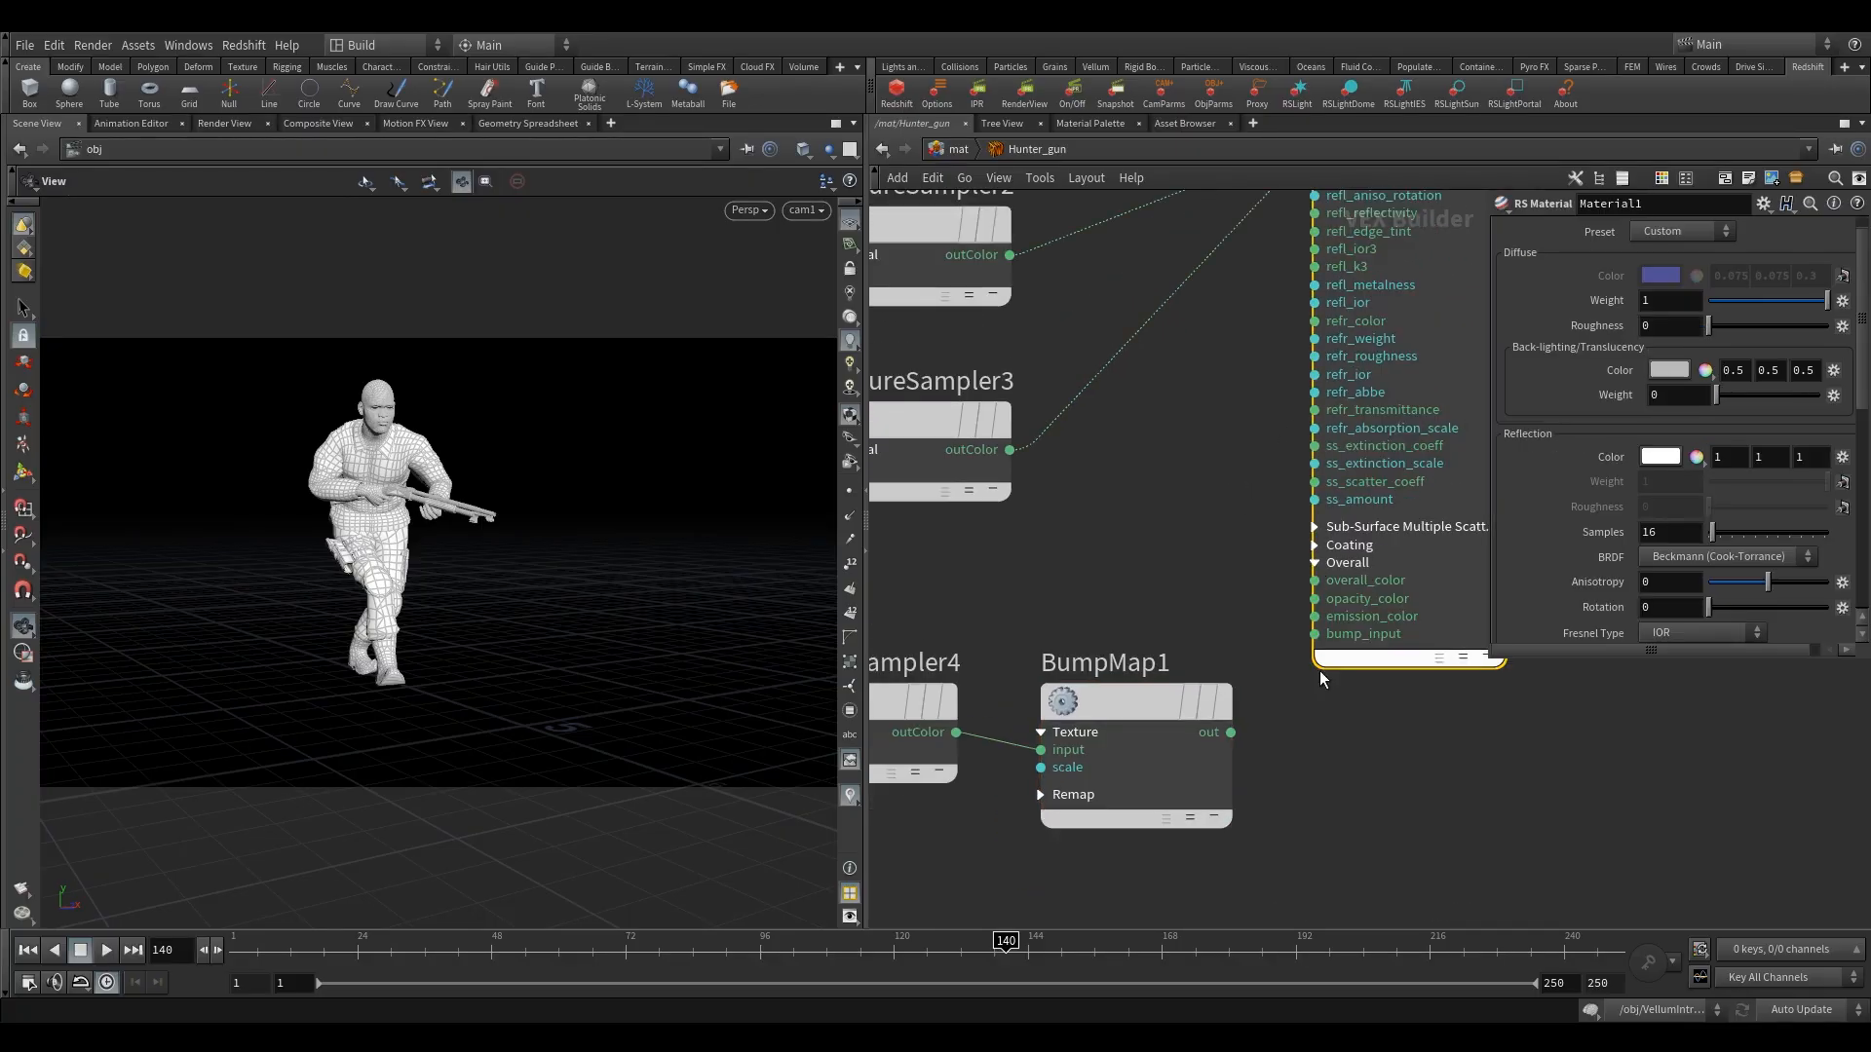
drag(1230, 732, 1315, 633)
scroll(1233, 551, down, 3)
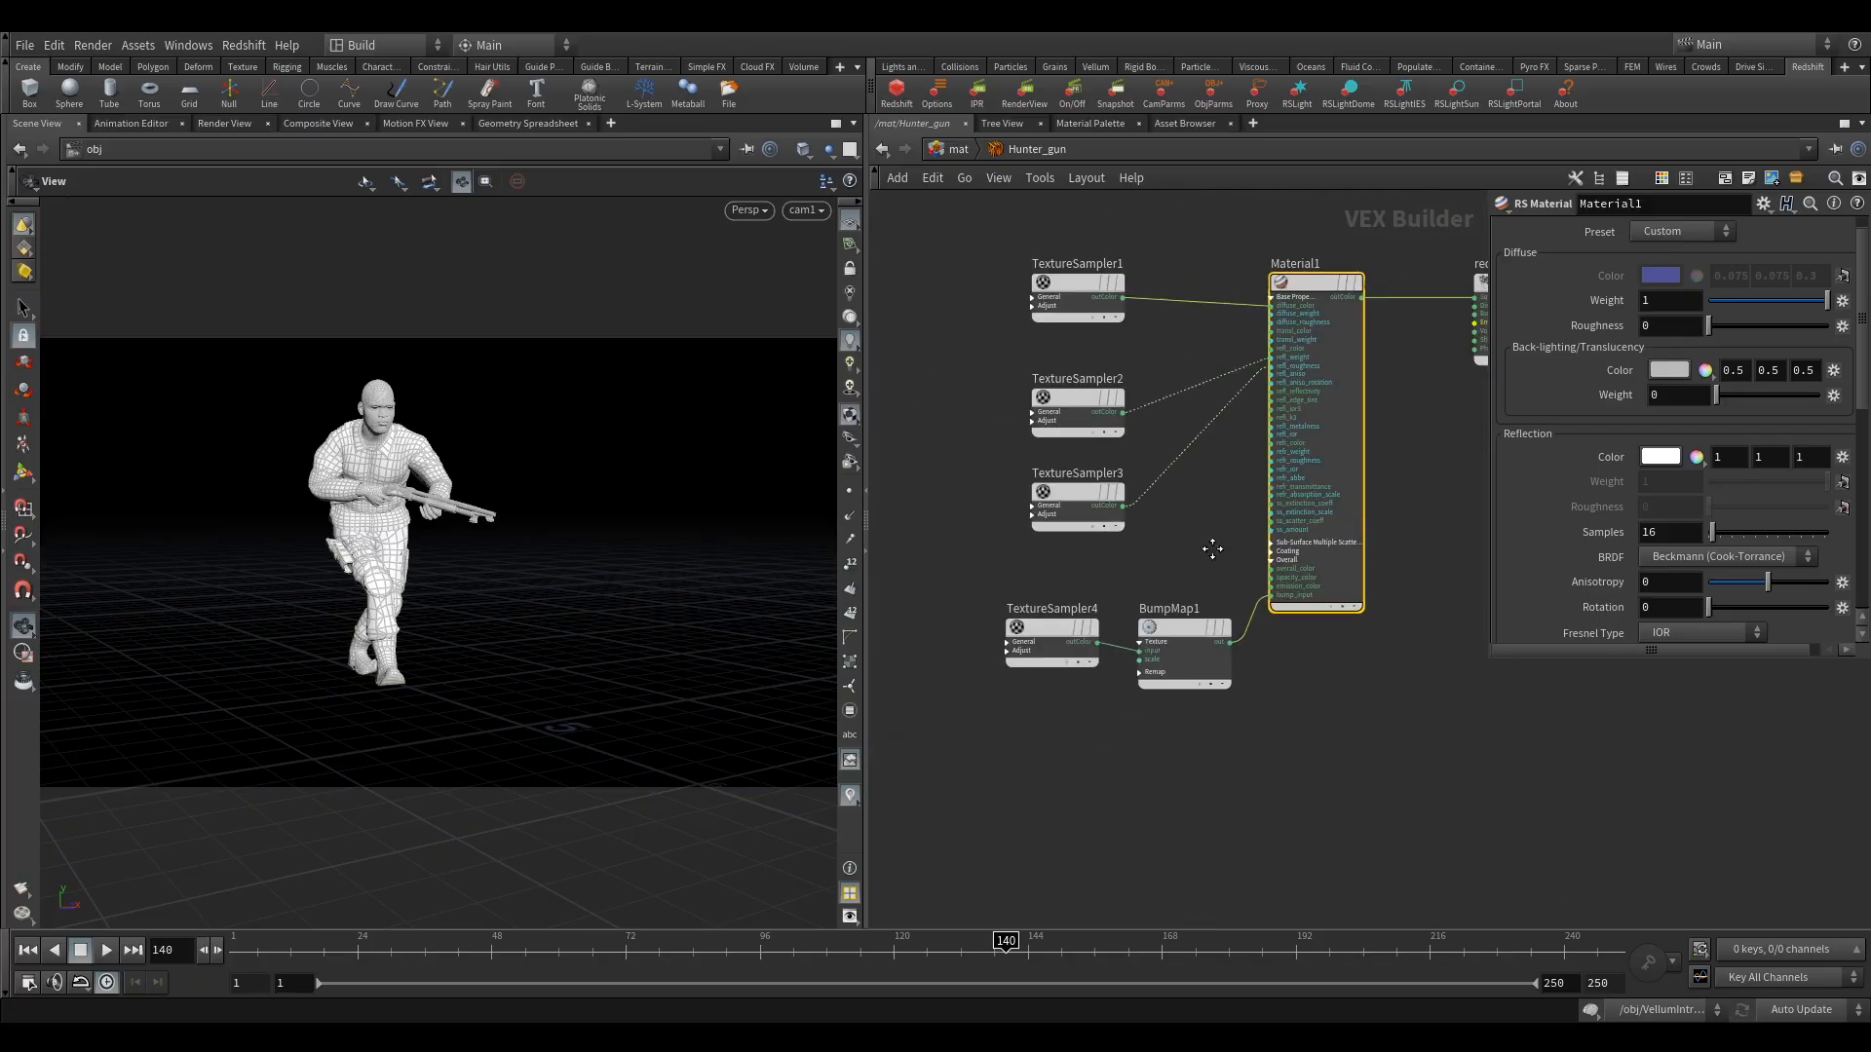
middle_drag(1212, 550, 1111, 627)
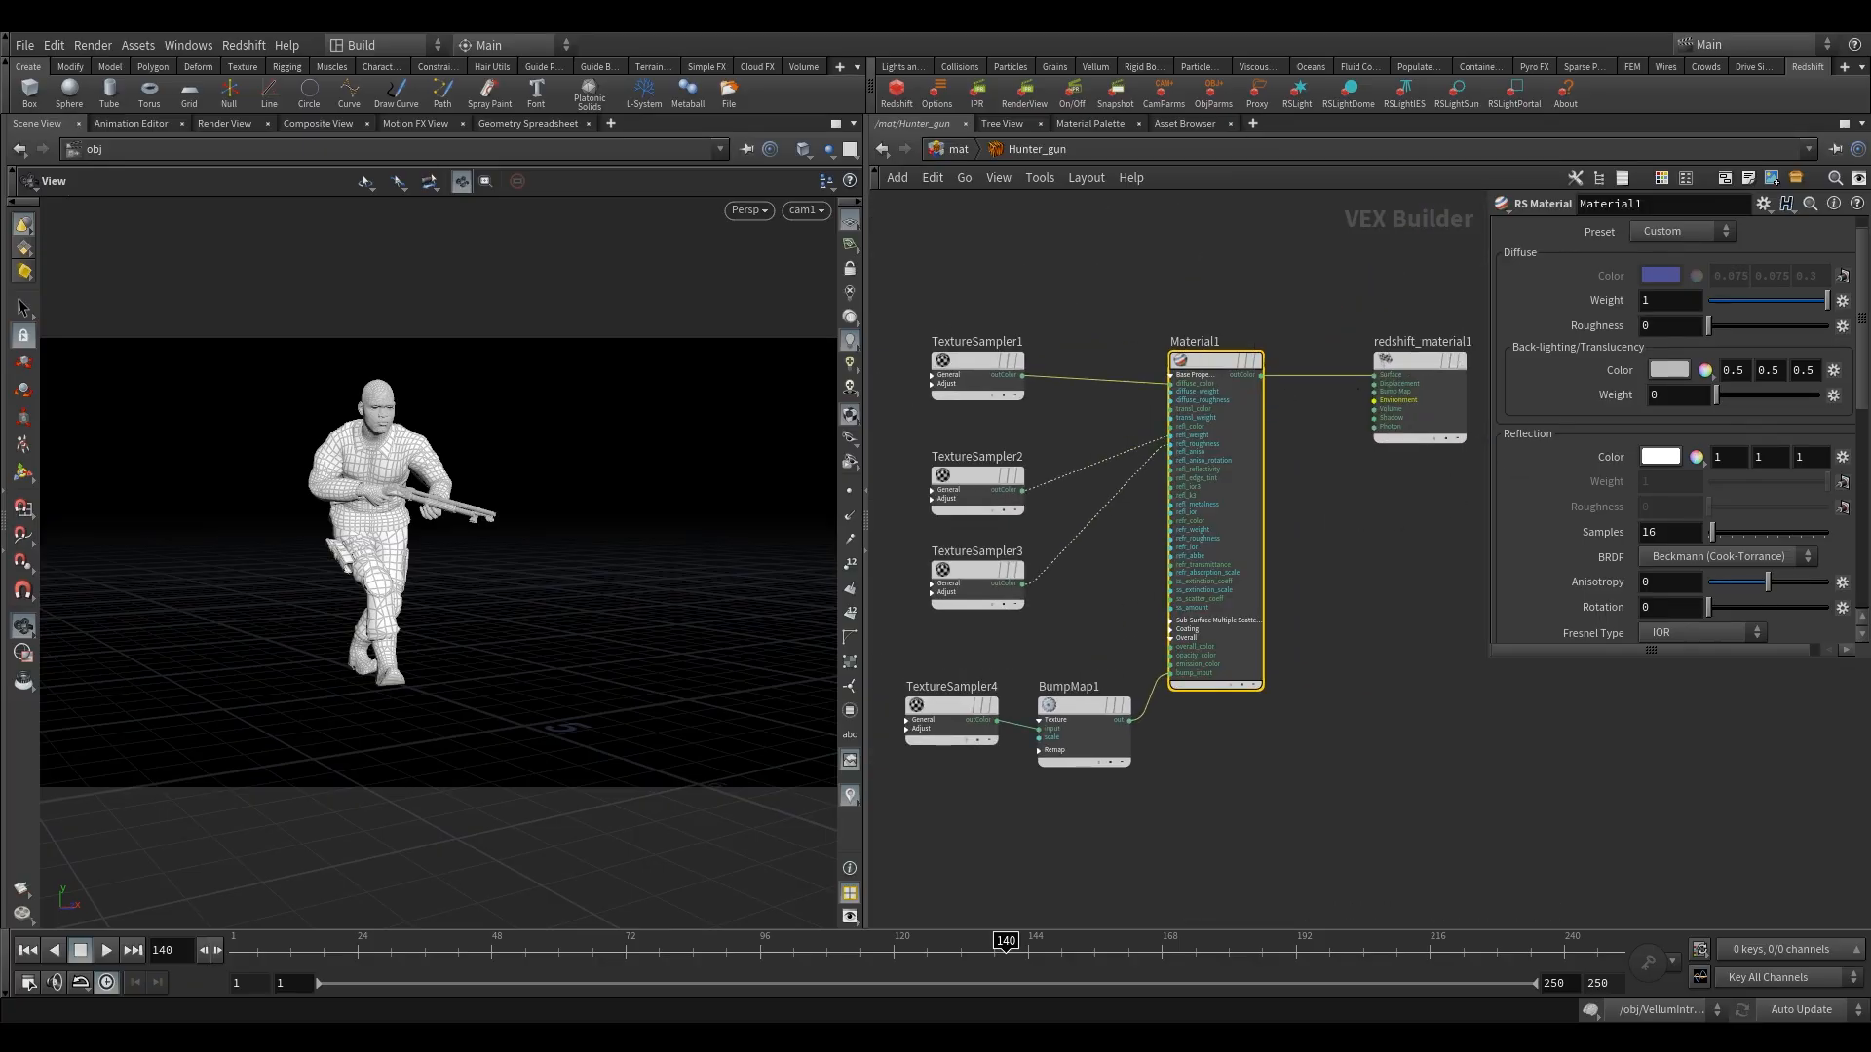
Leave the Hunter_gun material, bring all the croc and hunter materials into view and open the Hunter_top material.
click(951, 150)
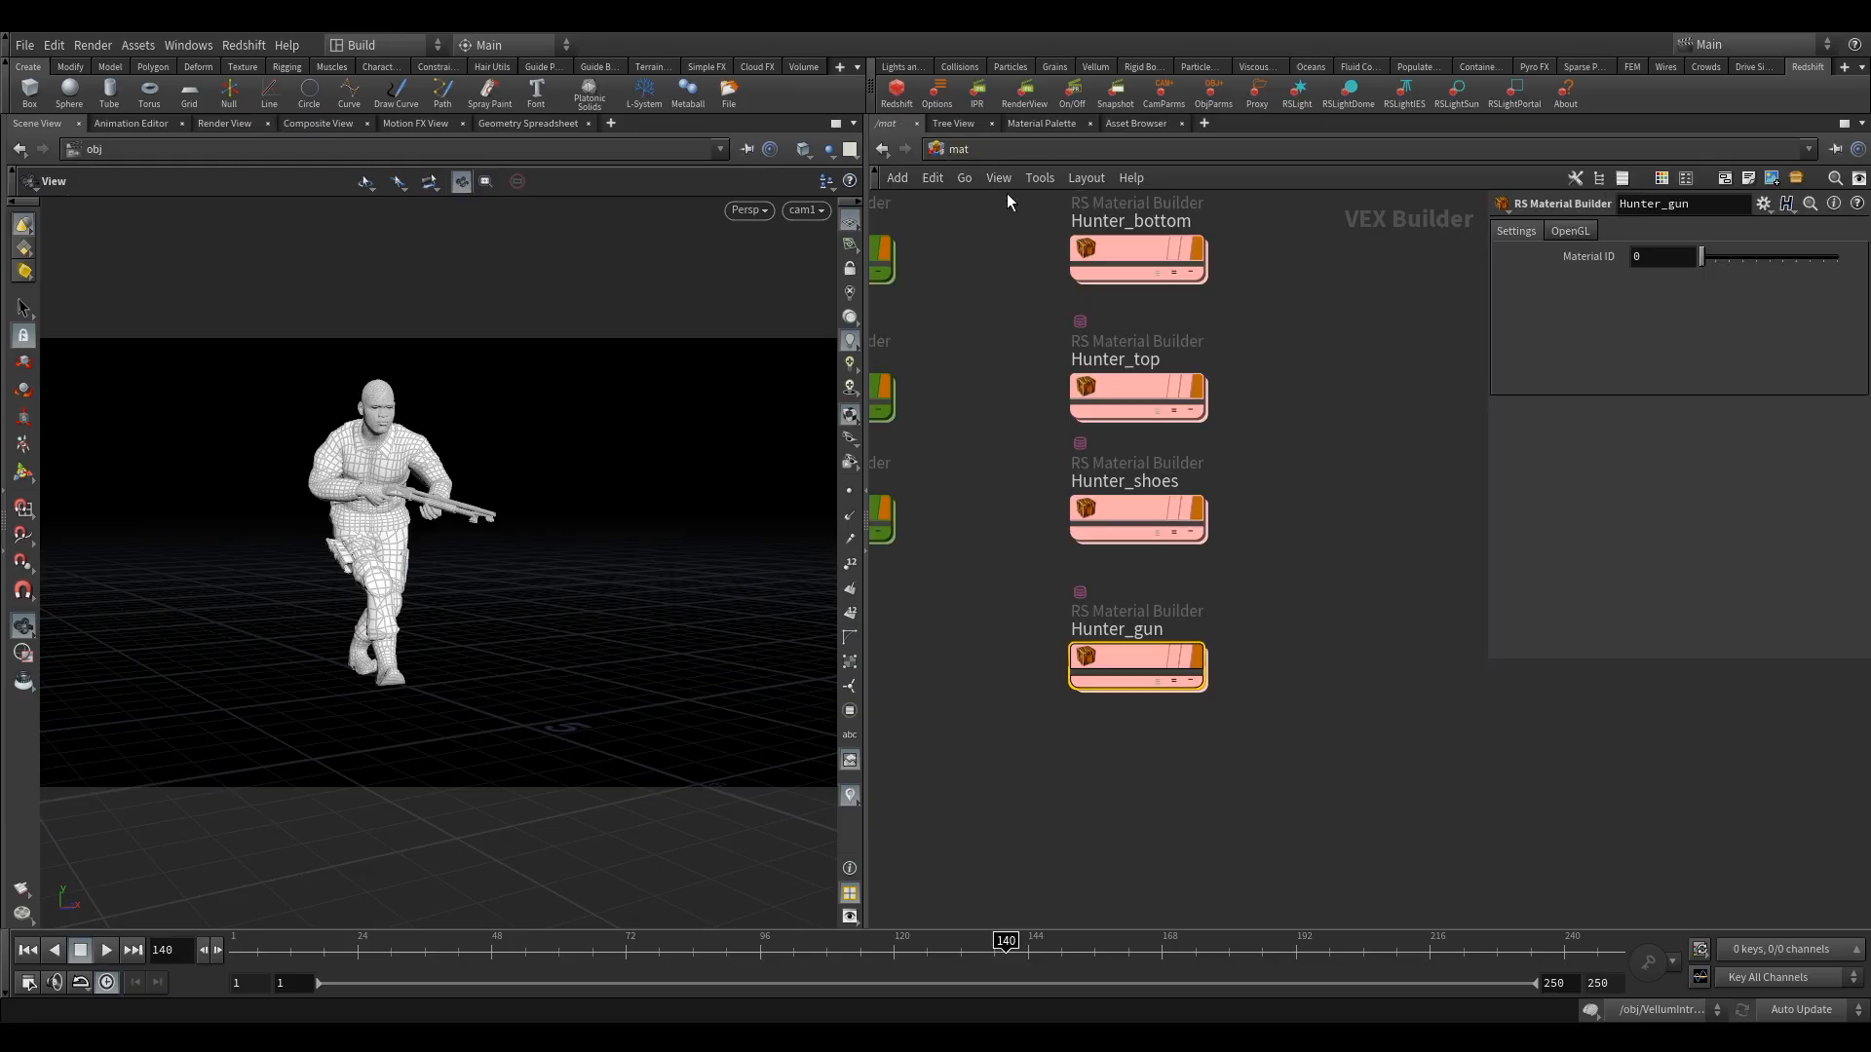
click(1032, 329)
middle_drag(1034, 349, 1096, 524)
scroll(1096, 525, down, 3)
drag(1067, 313, 1253, 835)
middle_drag(1375, 600, 1321, 635)
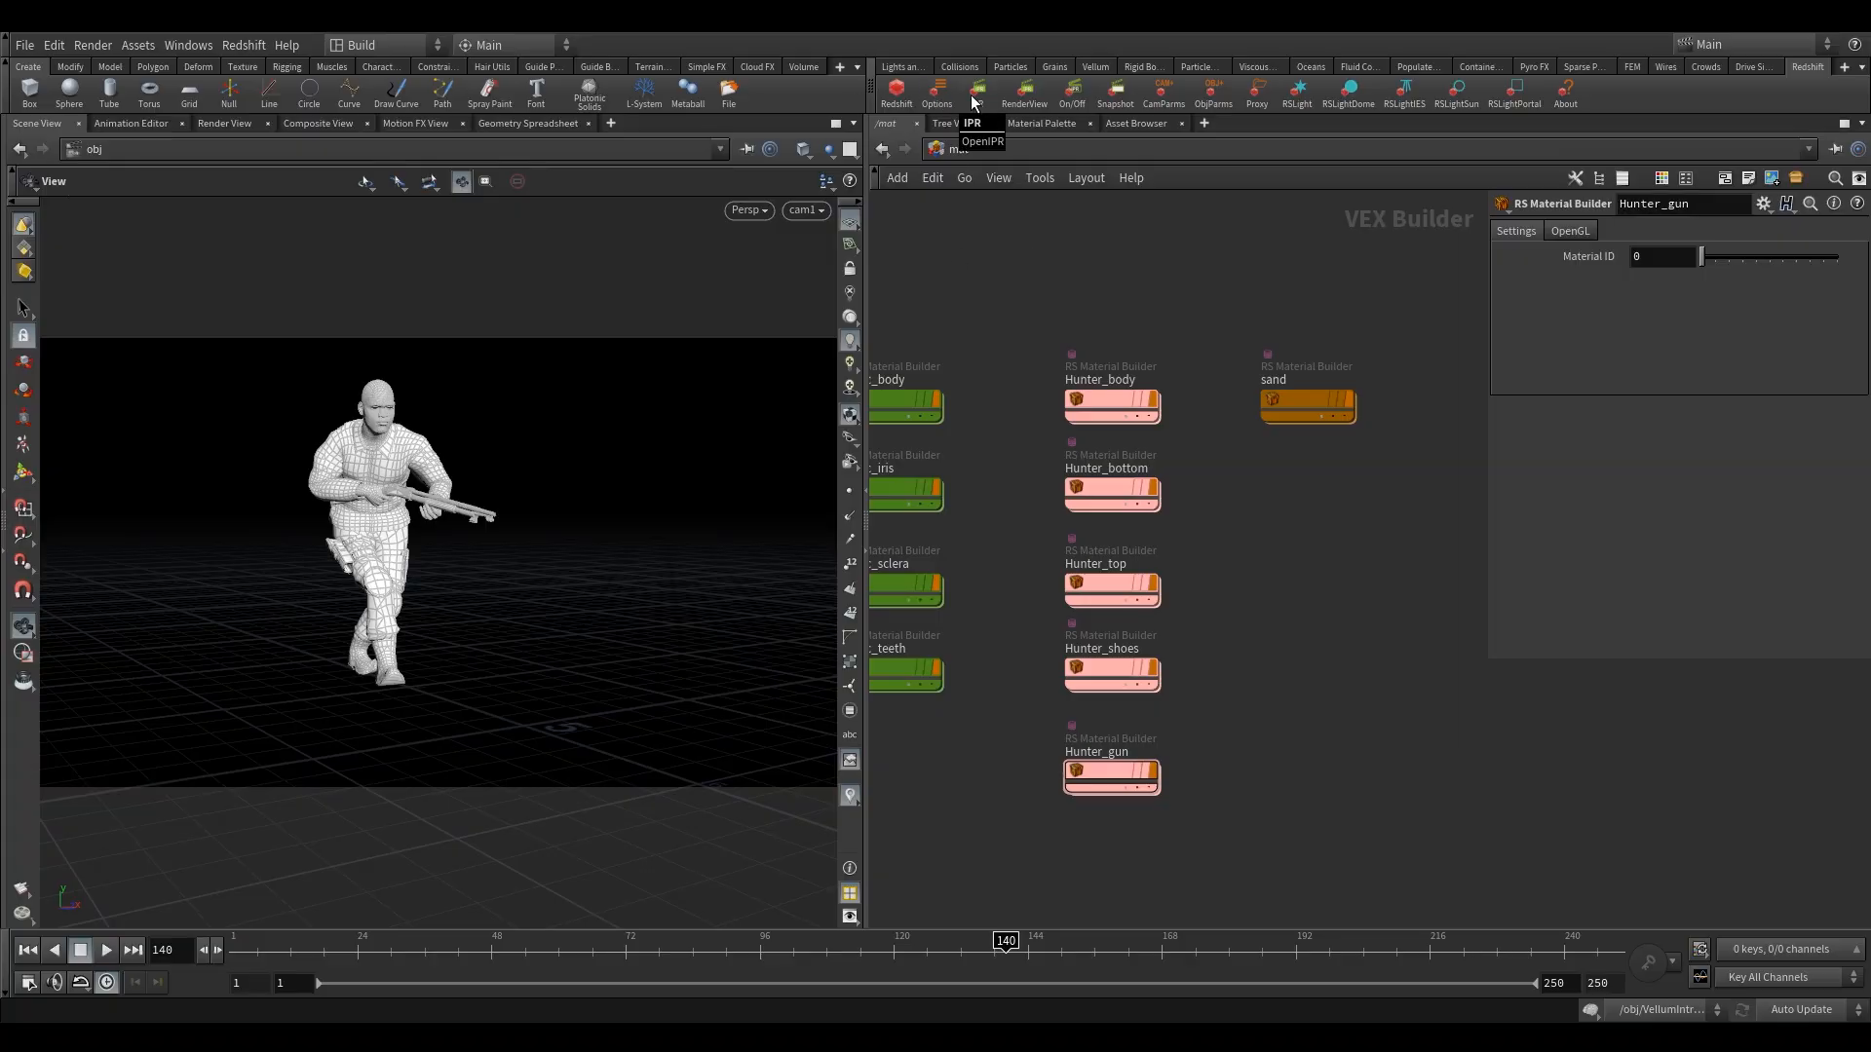
middle_drag(1012, 473, 1094, 477)
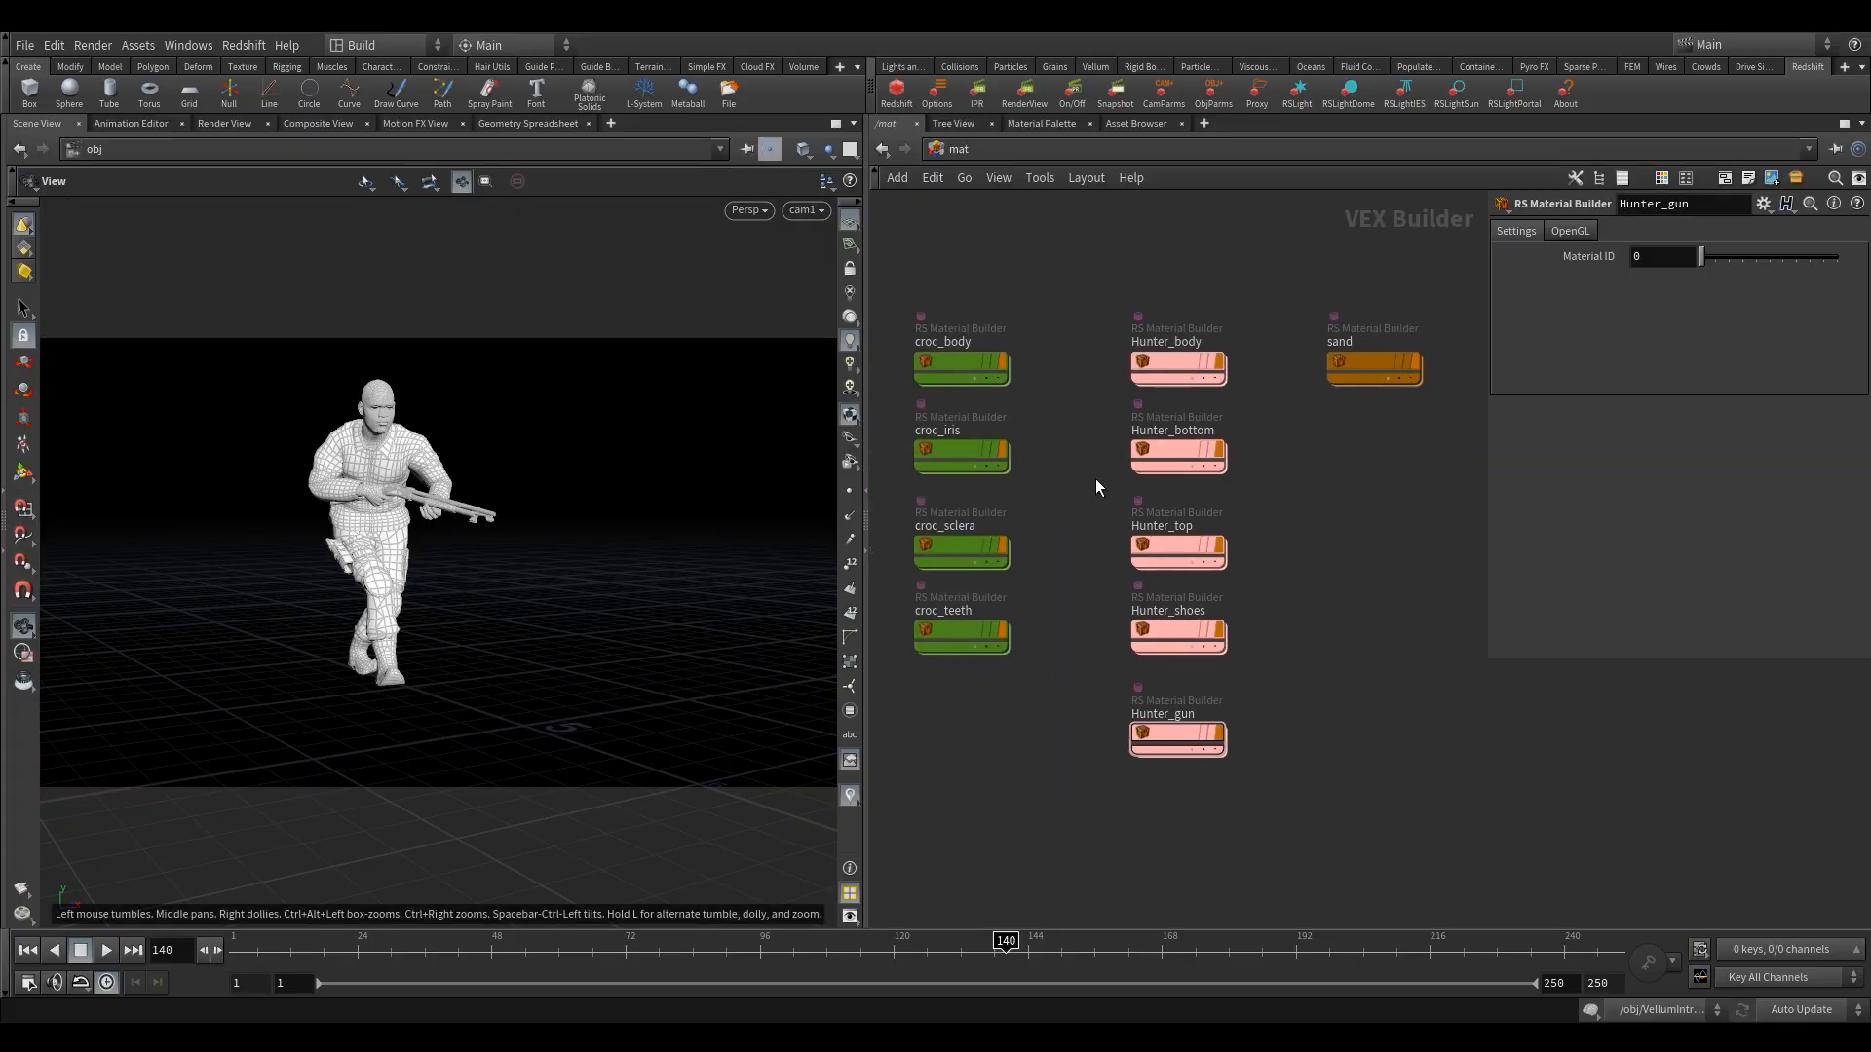
double_click(1175, 540)
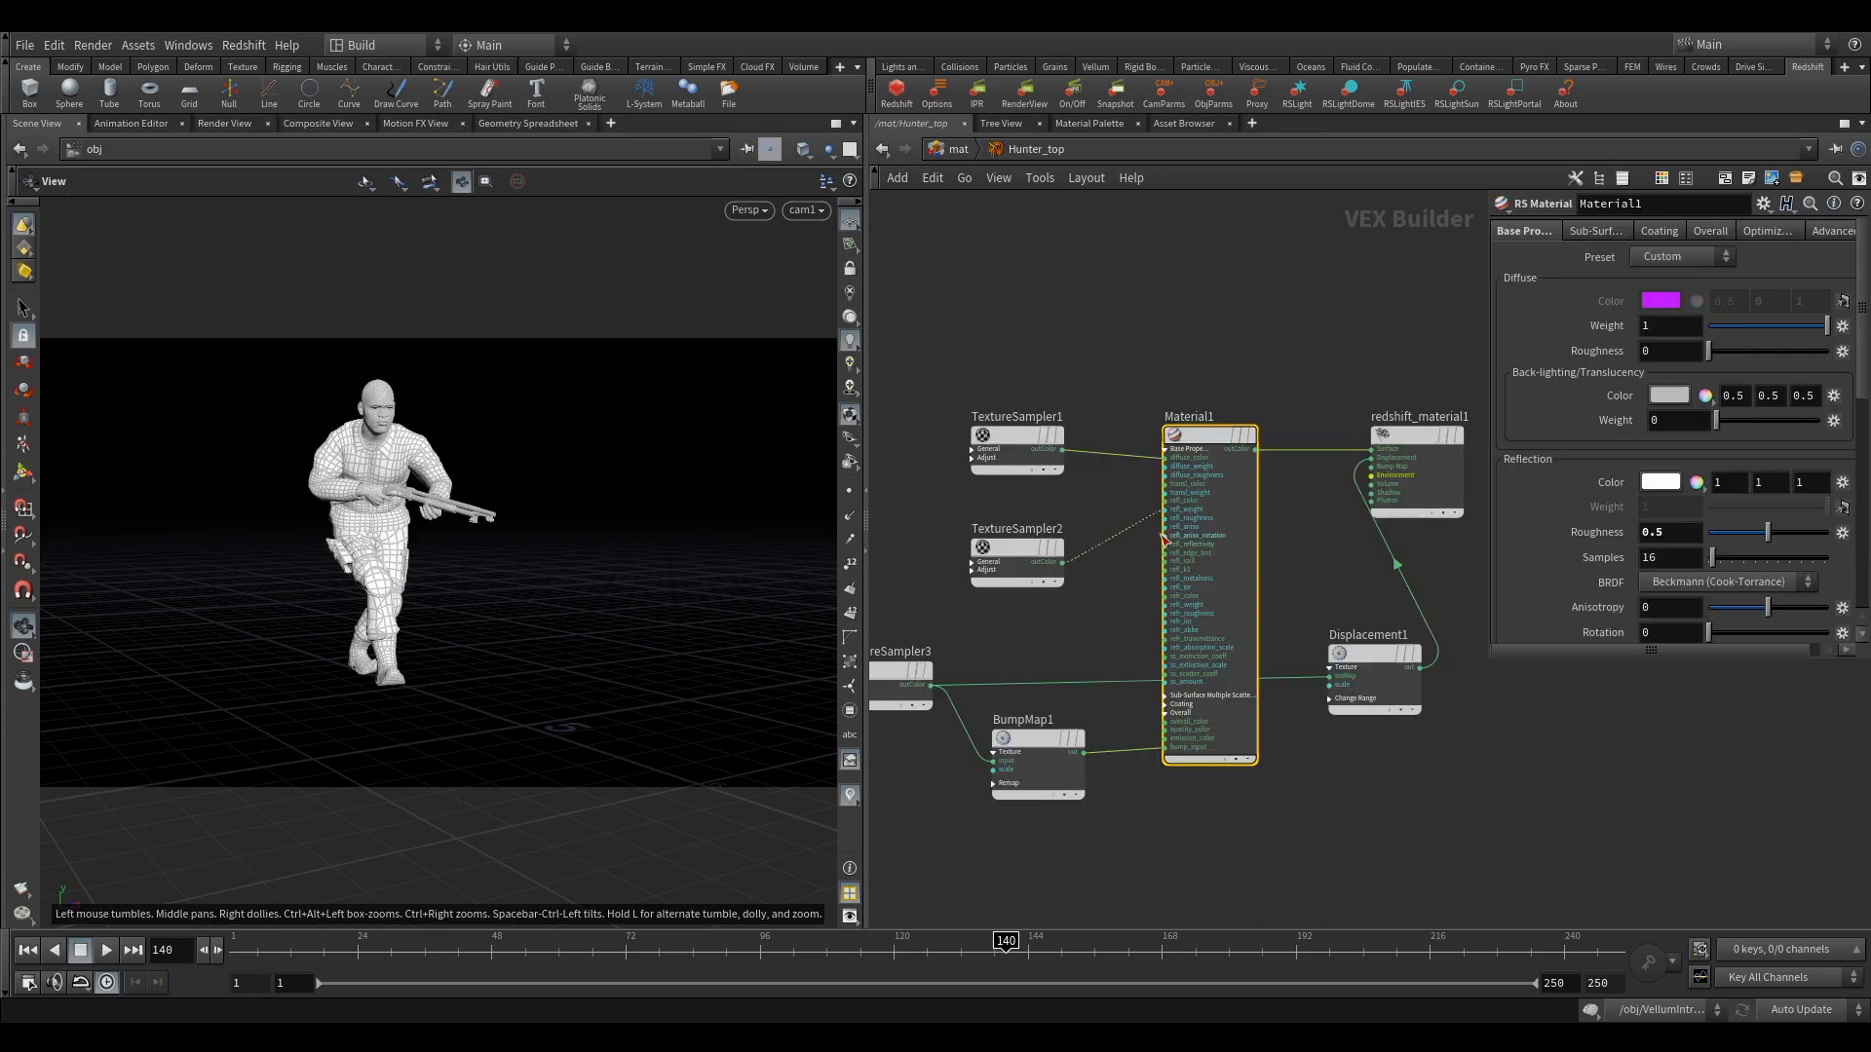
Set Material1's reflection Roughness to 0.7 in Hunter_top and check the BumpMap1 settings.
middle_drag(1090, 384, 1075, 371)
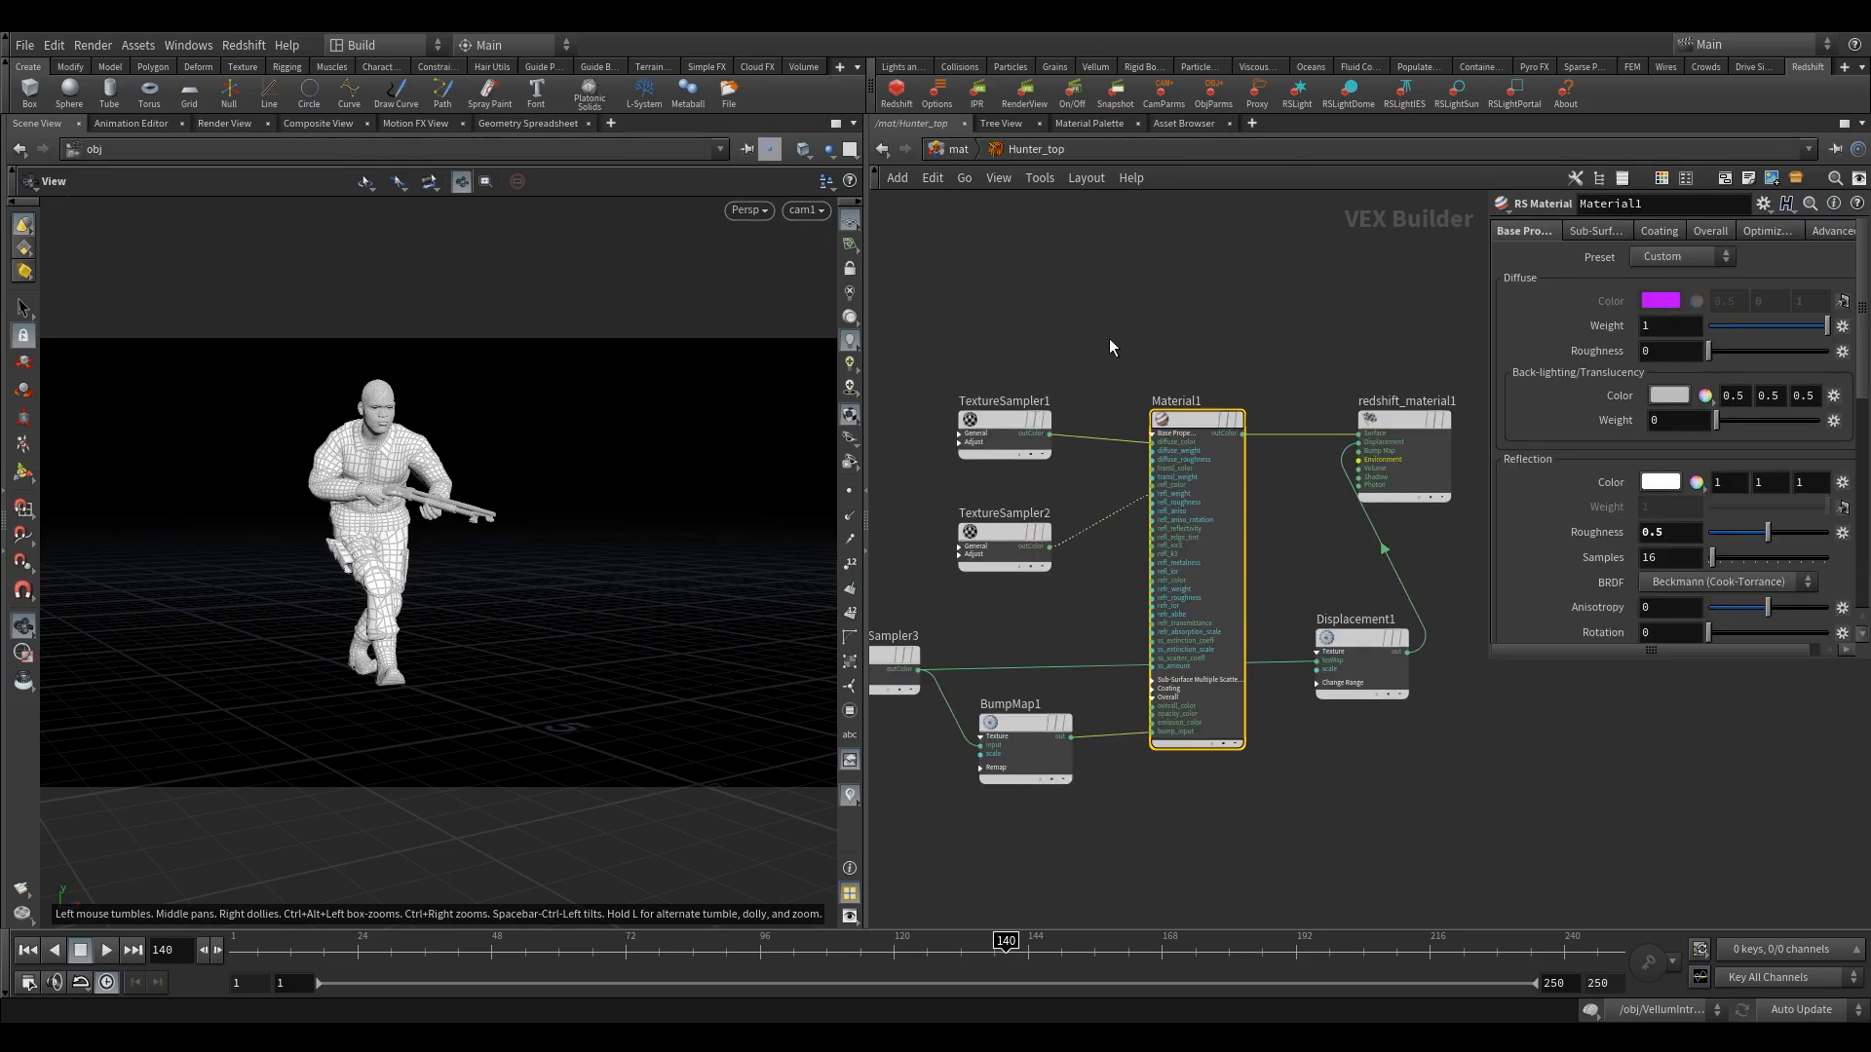
double_click(1657, 535)
text(7)
key(Return)
drag(1049, 691, 1049, 770)
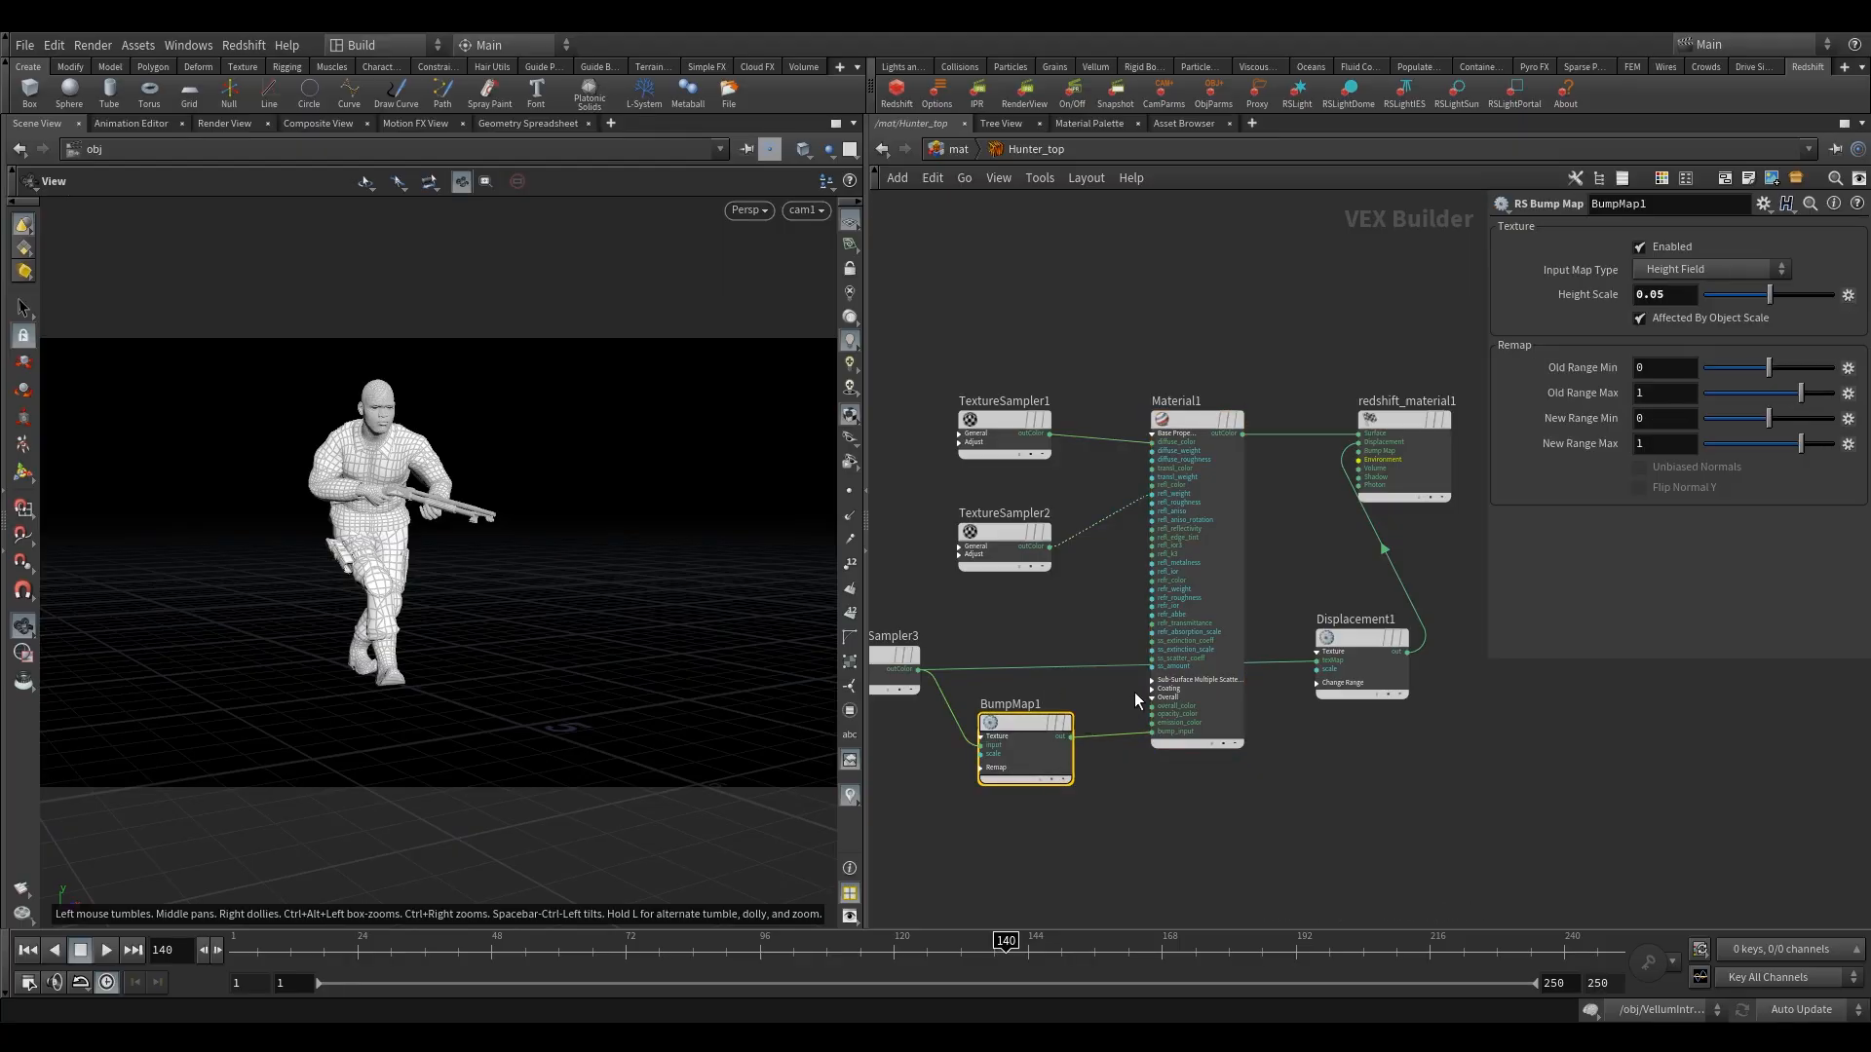
middle_drag(1084, 626, 1180, 535)
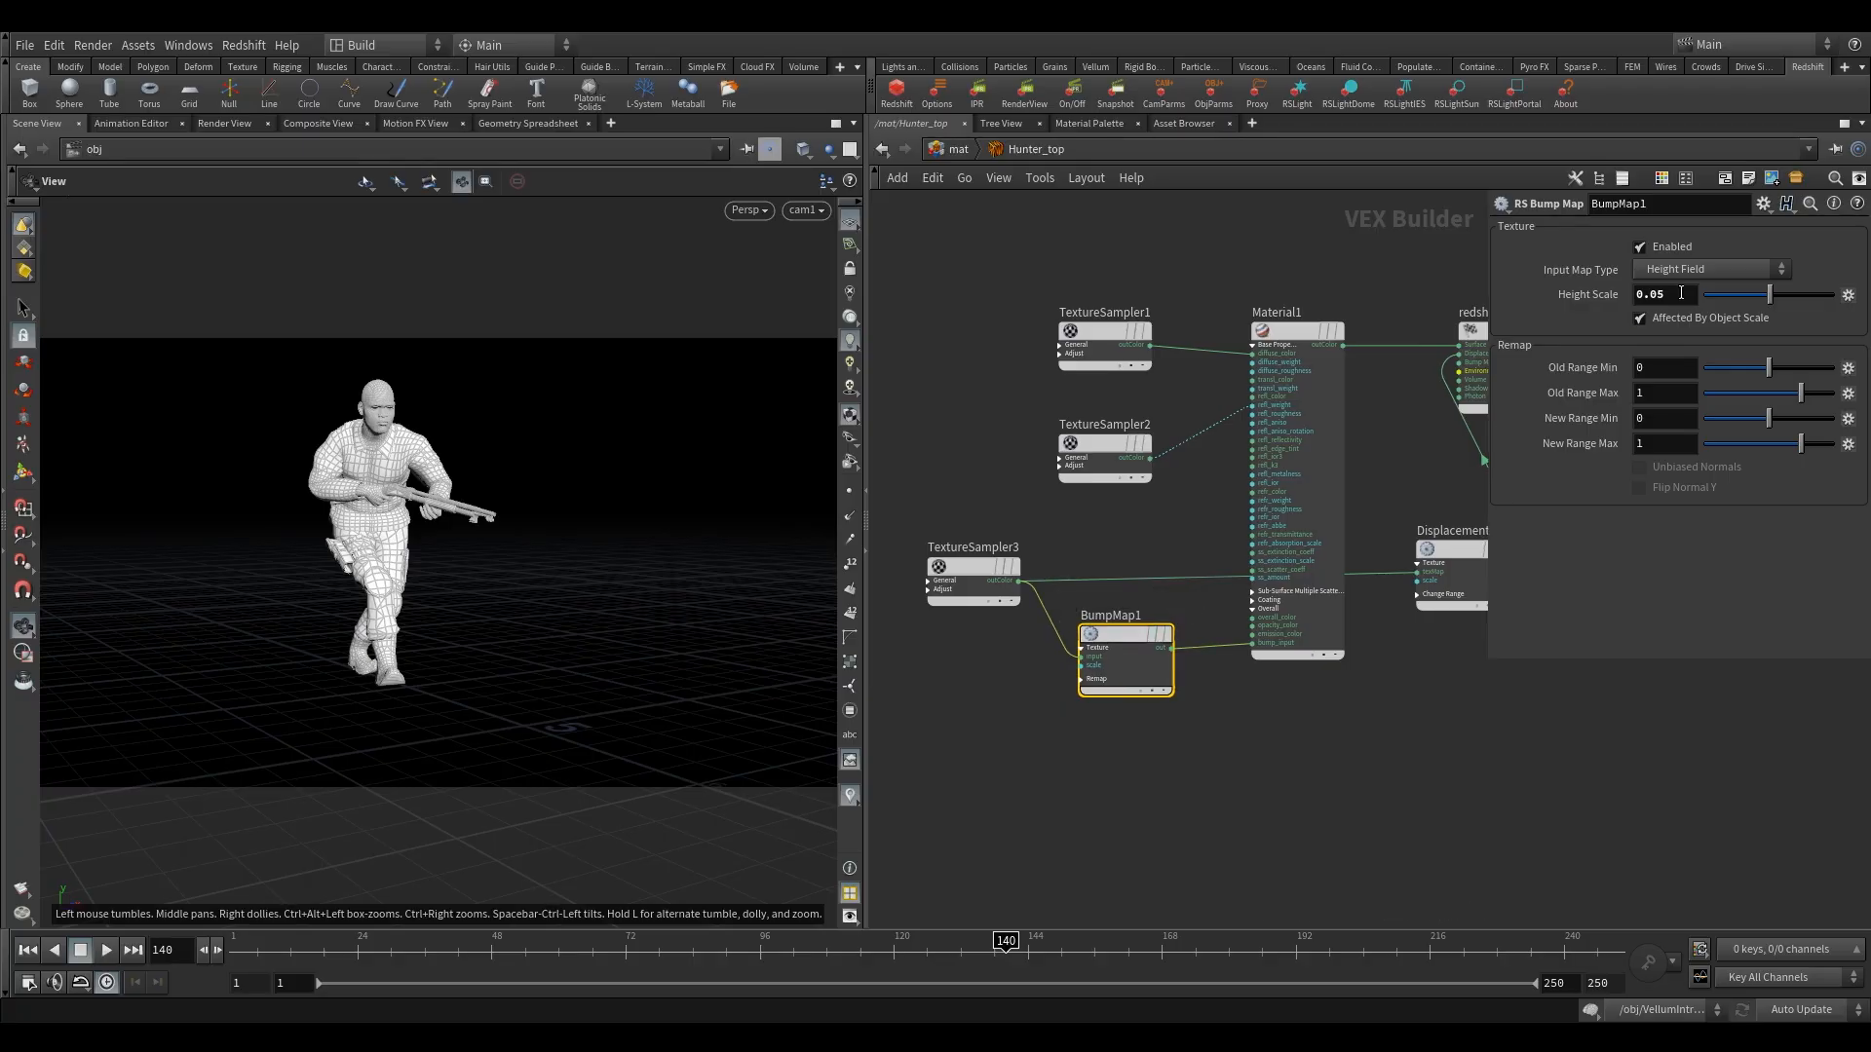
Open the Hunter_bottom material, set BumpMap1's Height Scale to 0.05 and return to the mat network.
click(968, 148)
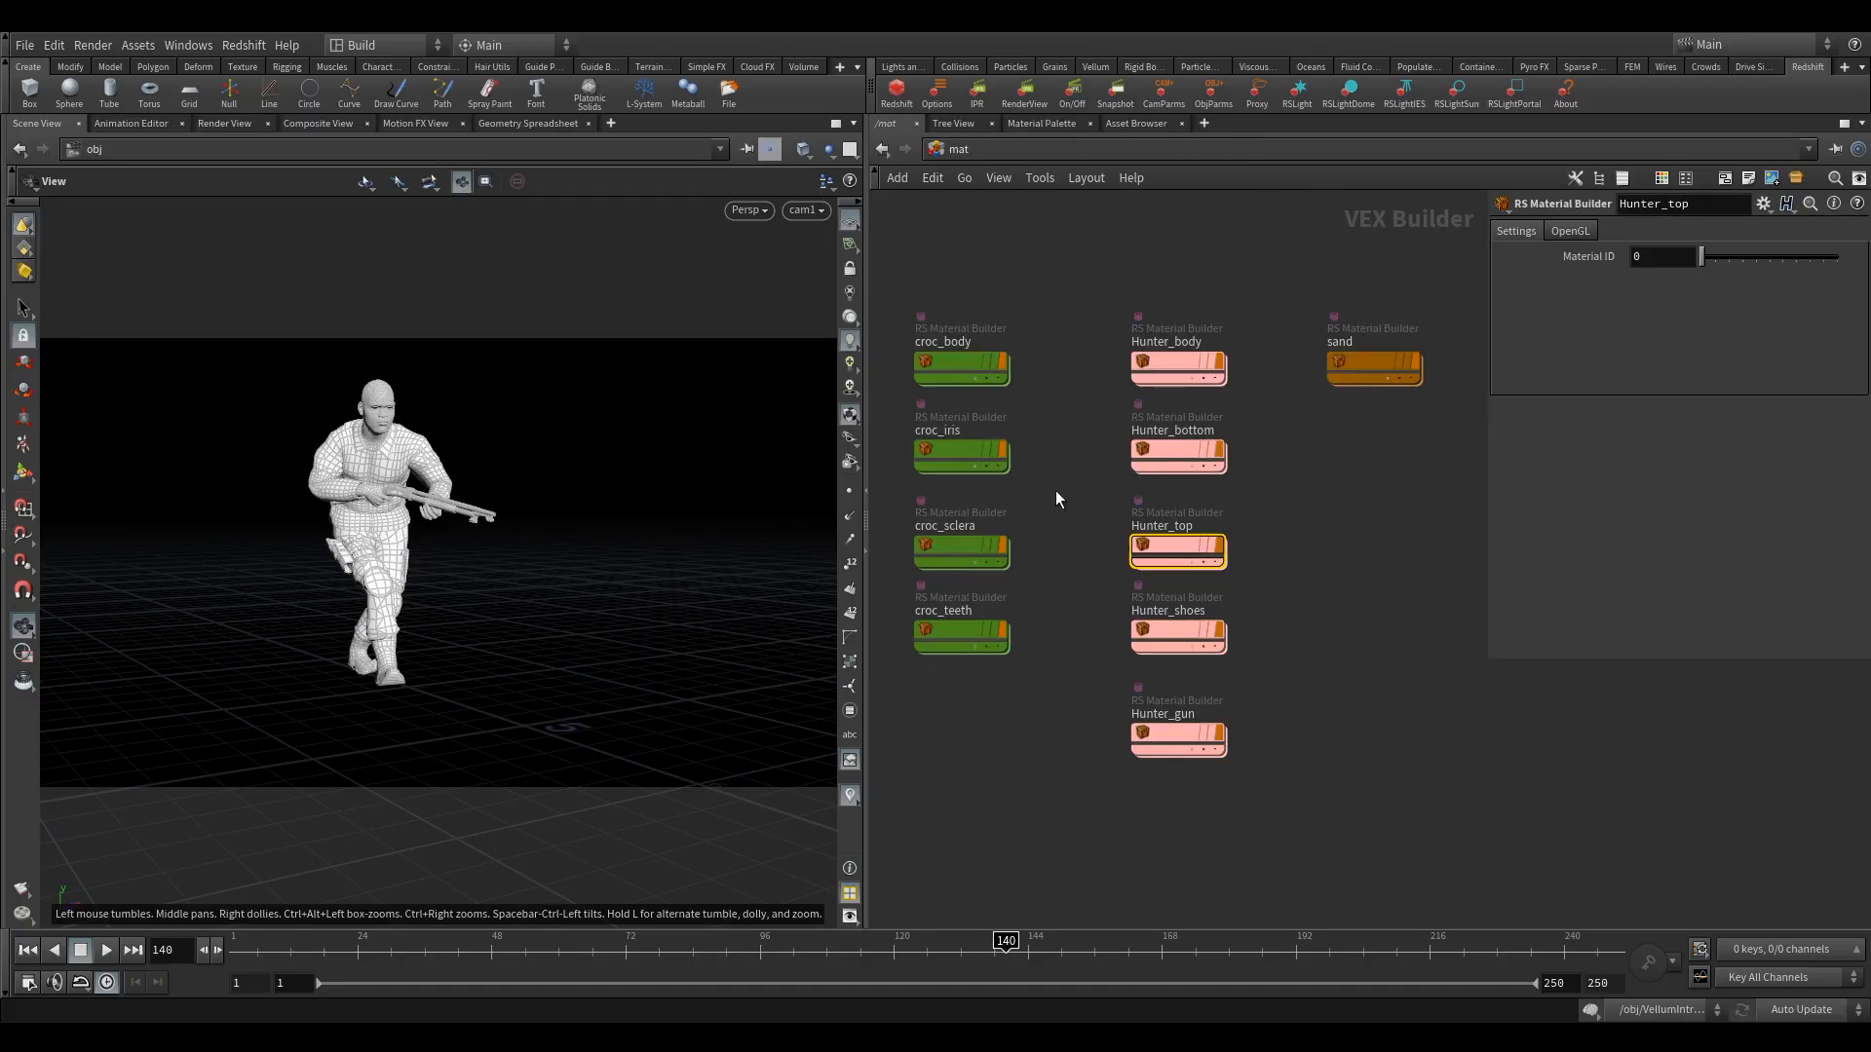
double_click(1174, 453)
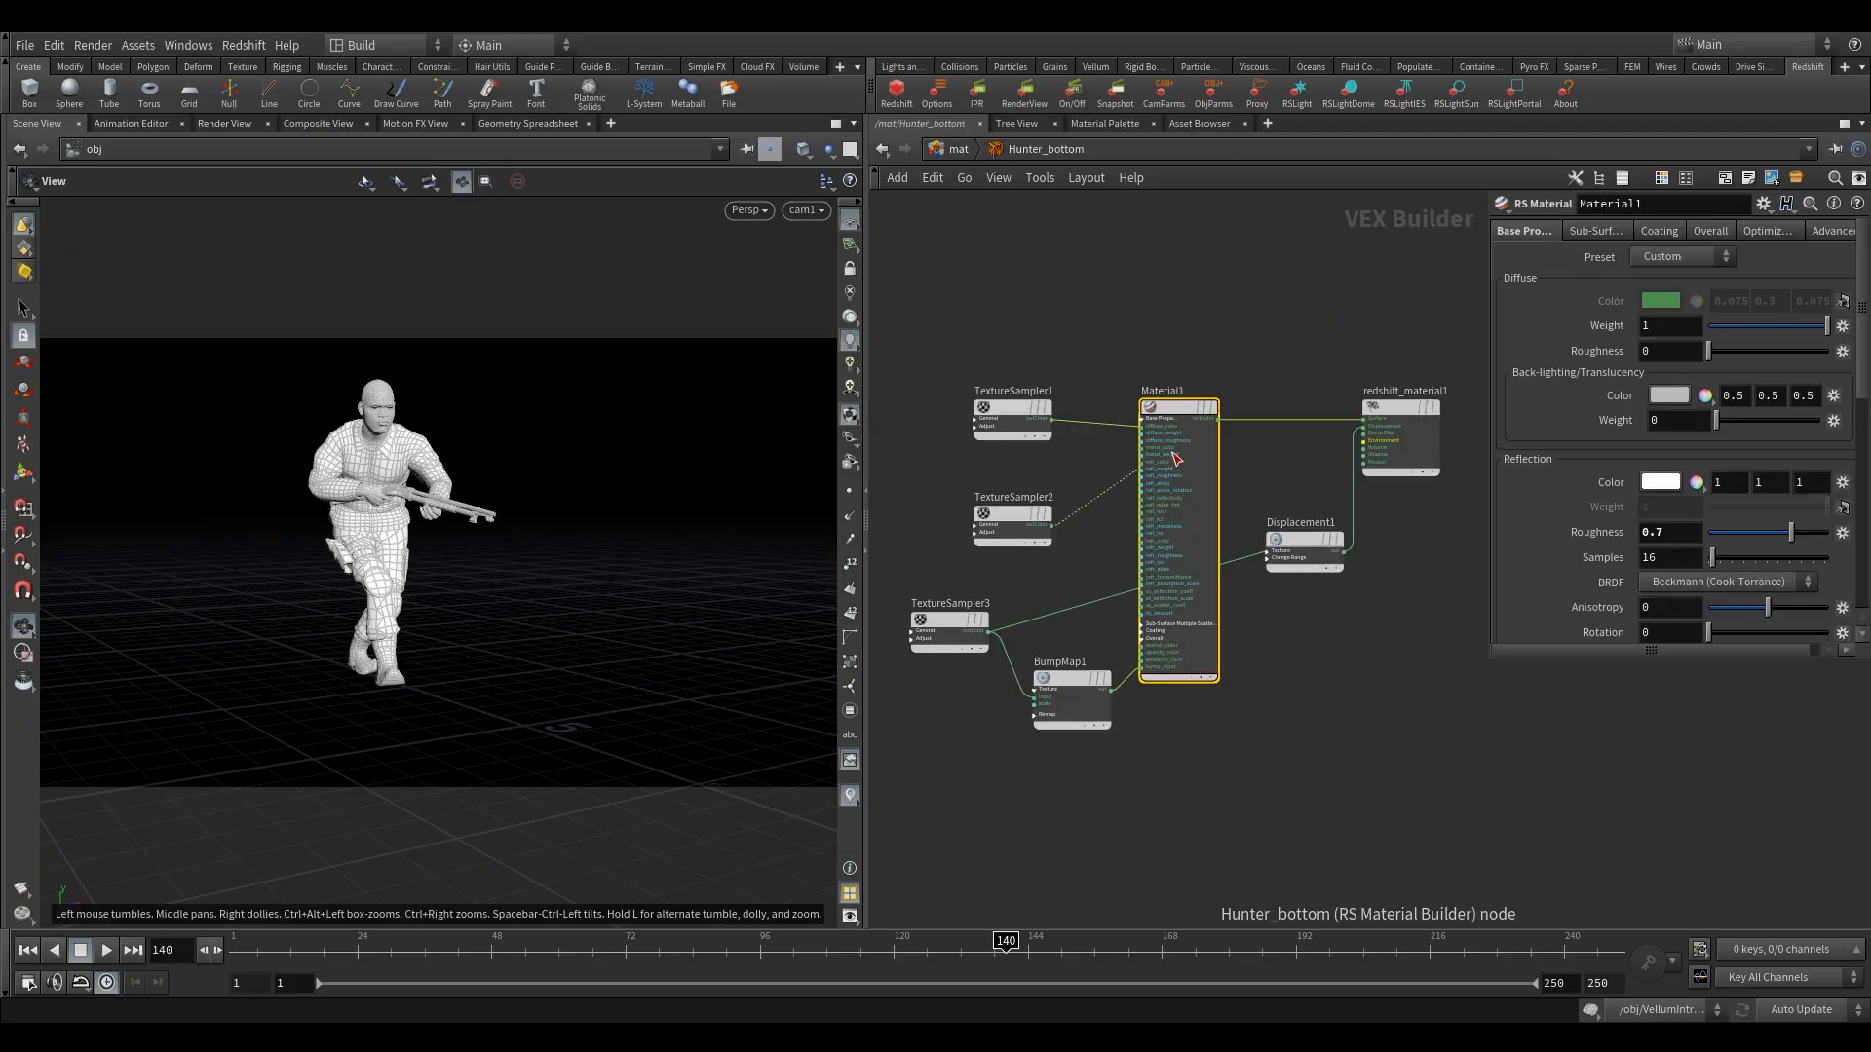
click(1068, 672)
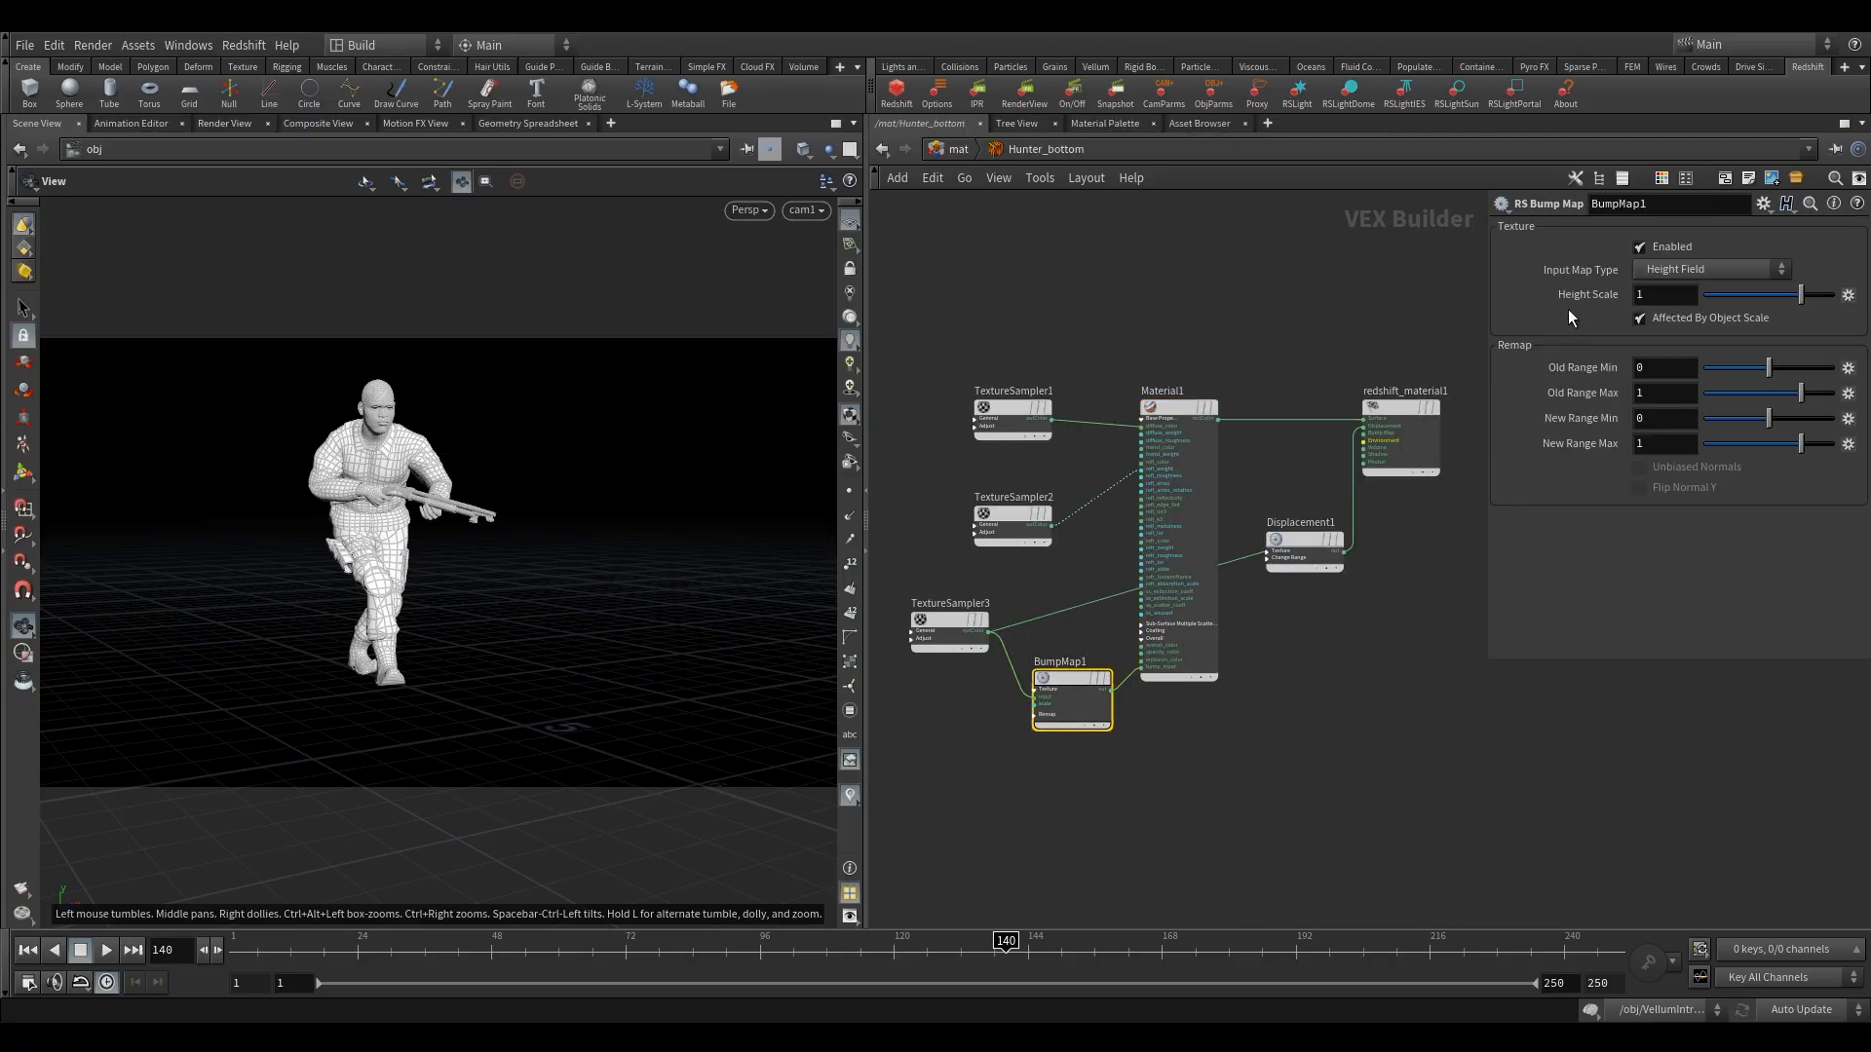
drag(1648, 297, 1479, 274)
key(BackSpace)
text(.05)
key(Return)
key(u)
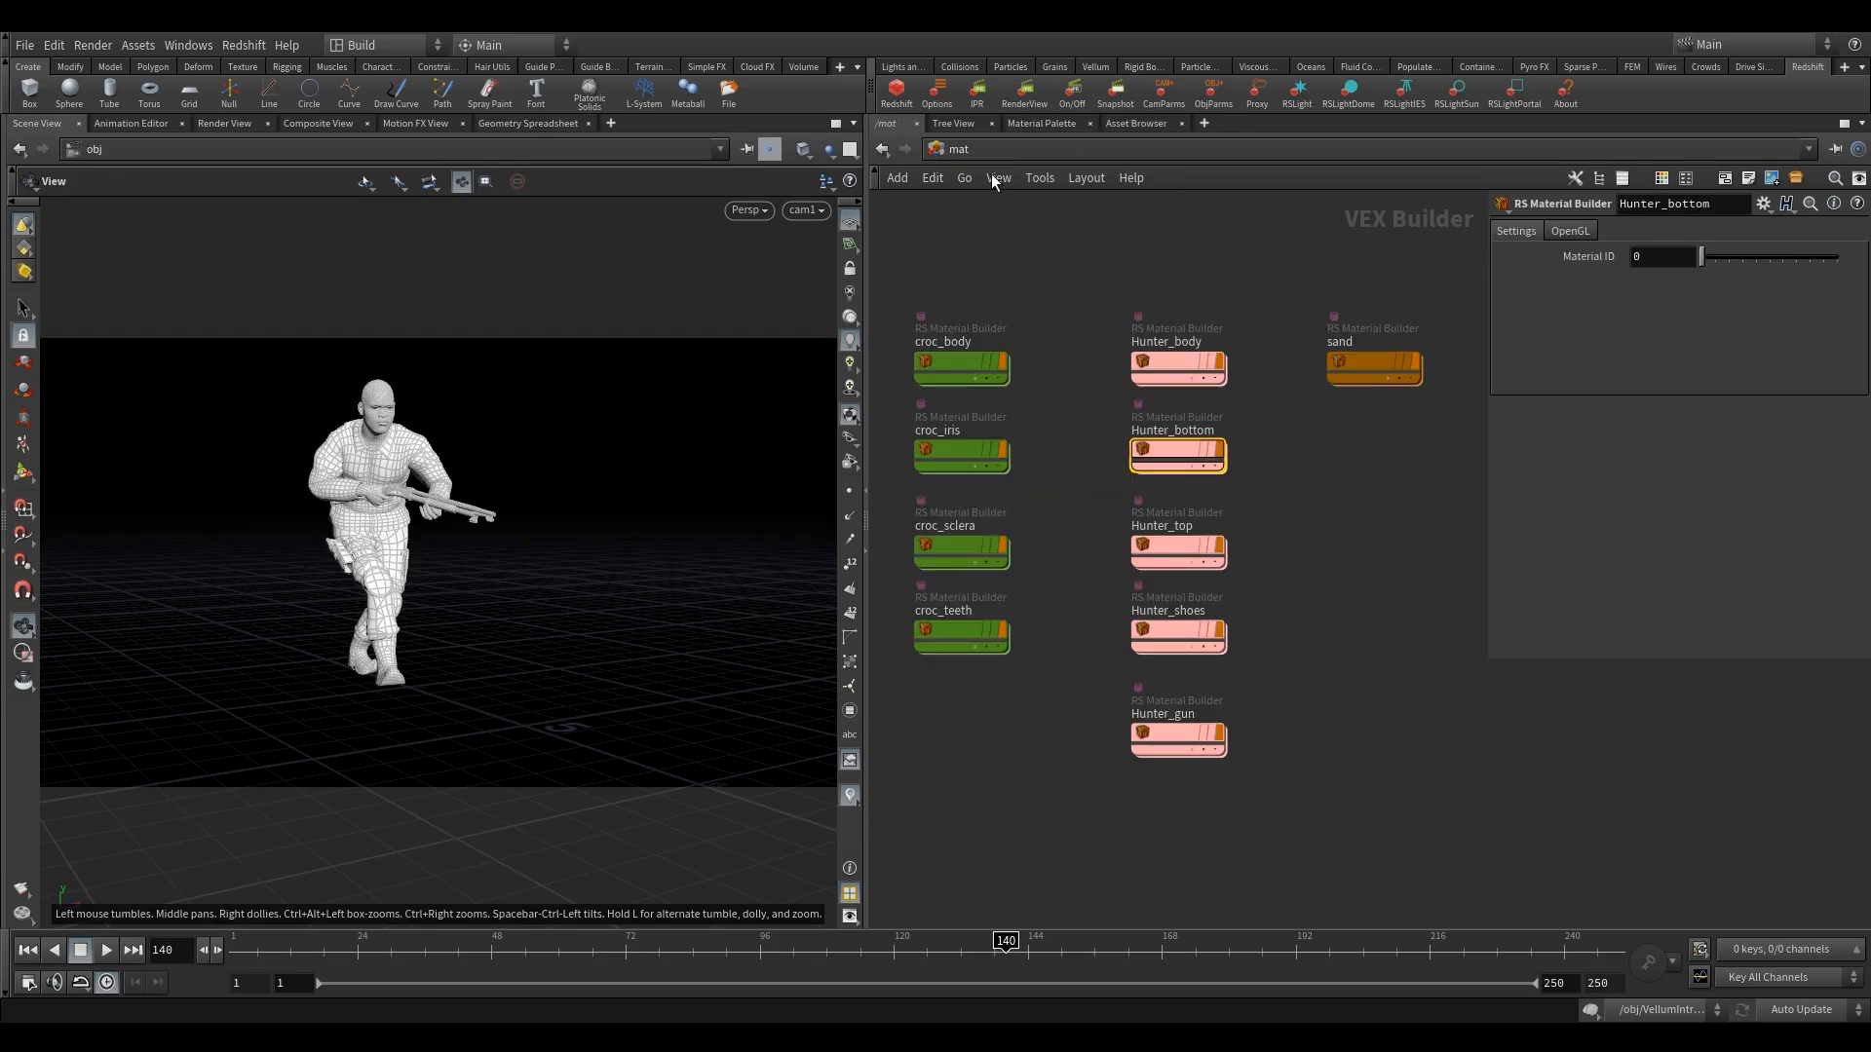
In the obj network, enable Redshift tessellation and displacement on Hunter_Gun_Clothes_Render, keeping Smooth subdivision on.
click(982, 150)
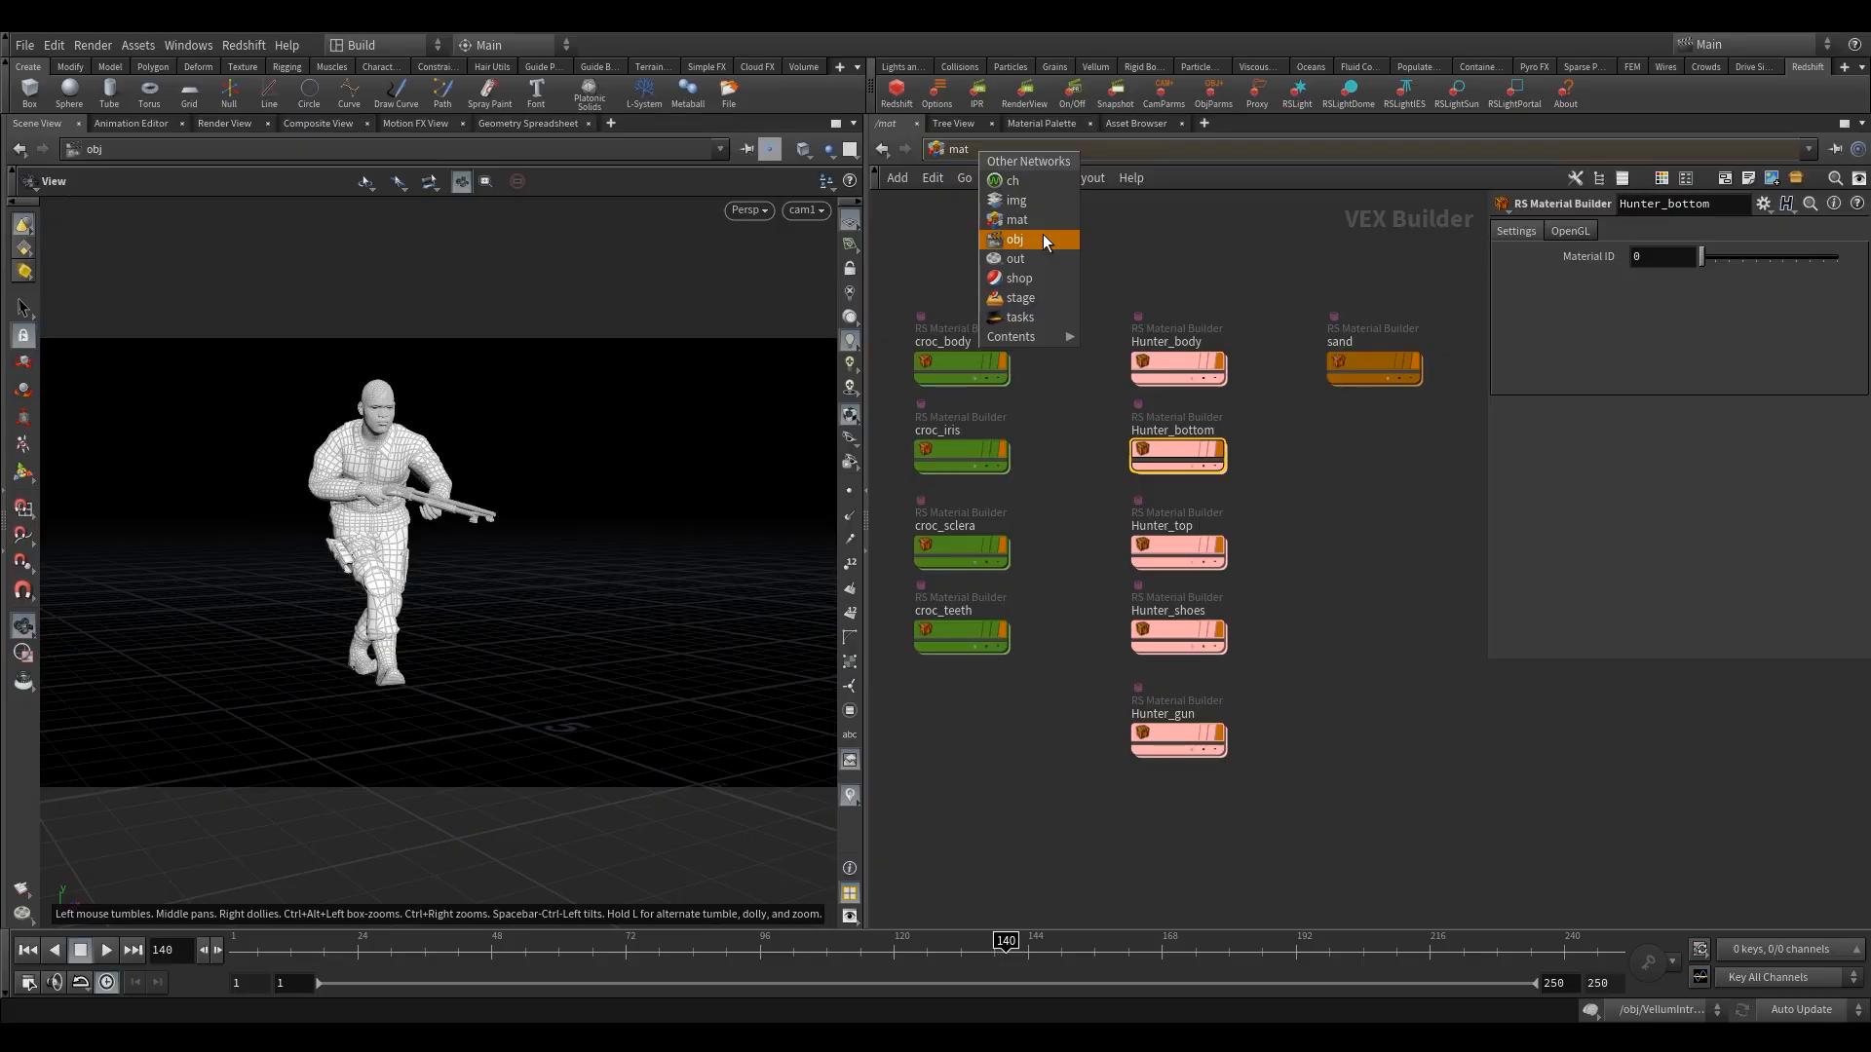
click(1042, 238)
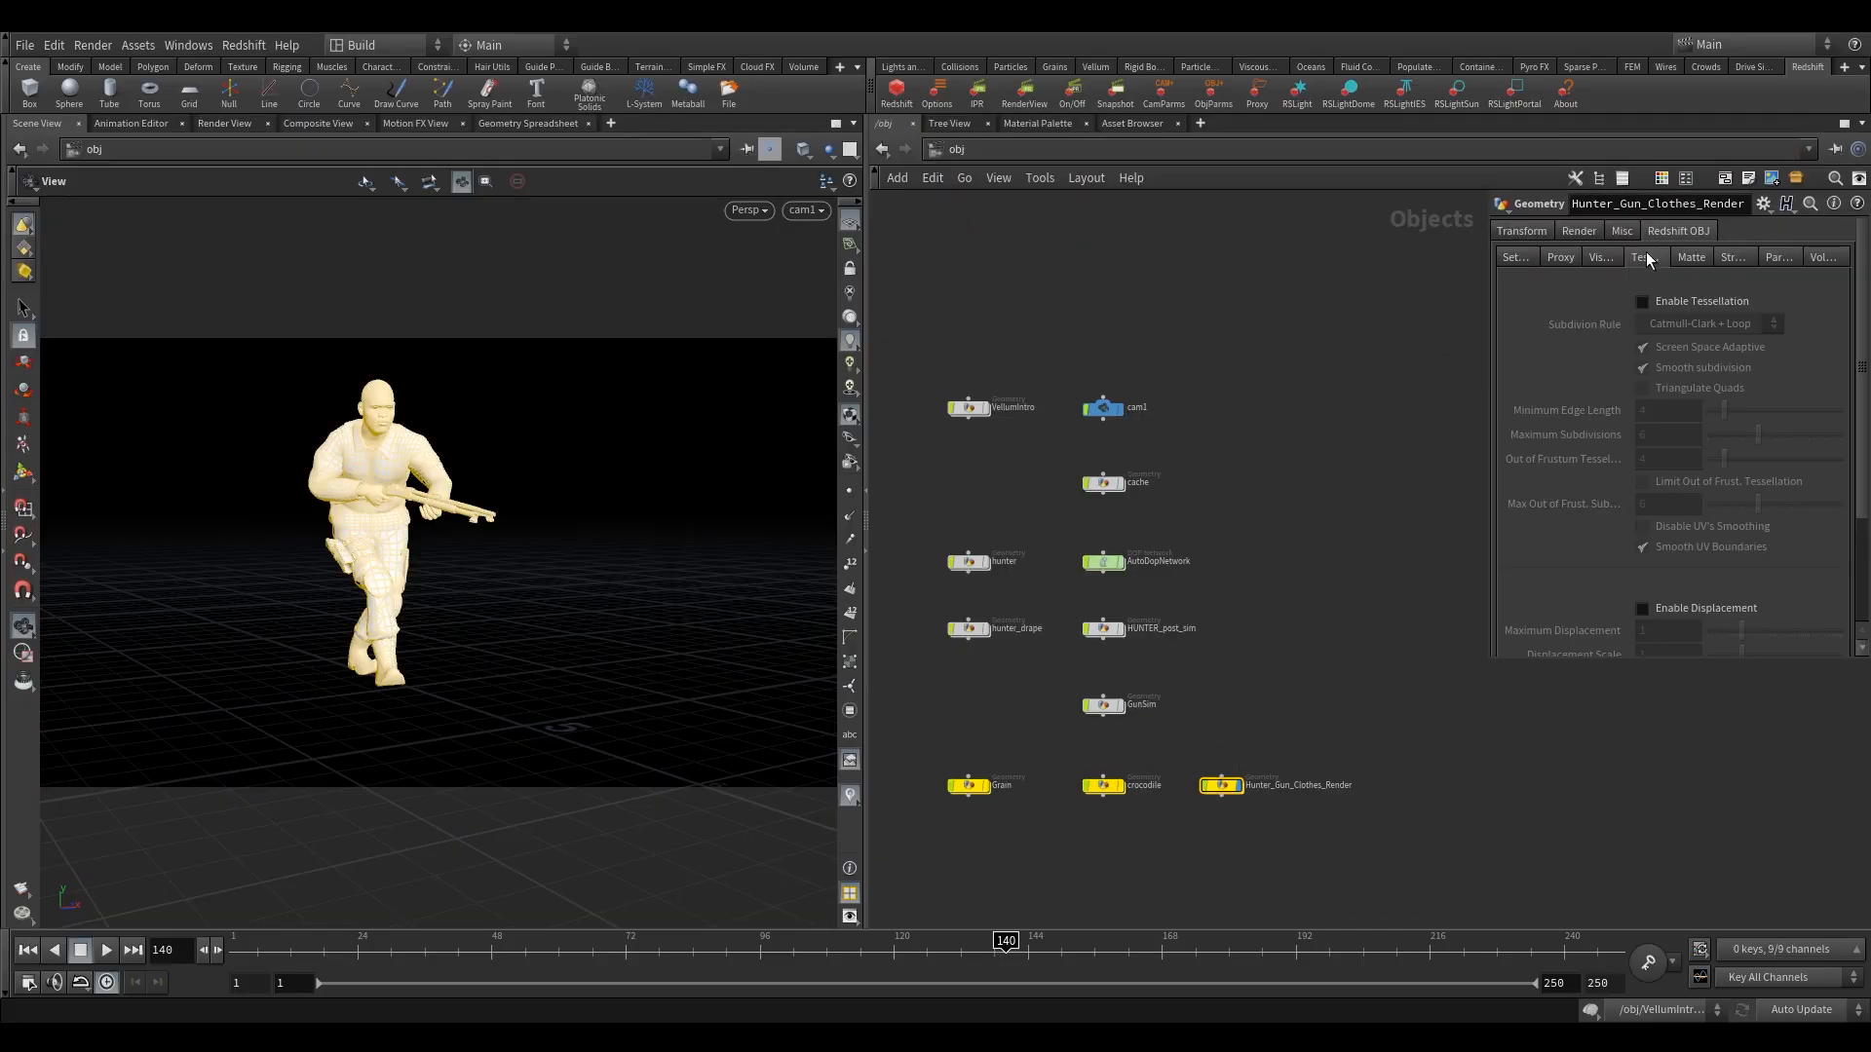
click(1644, 302)
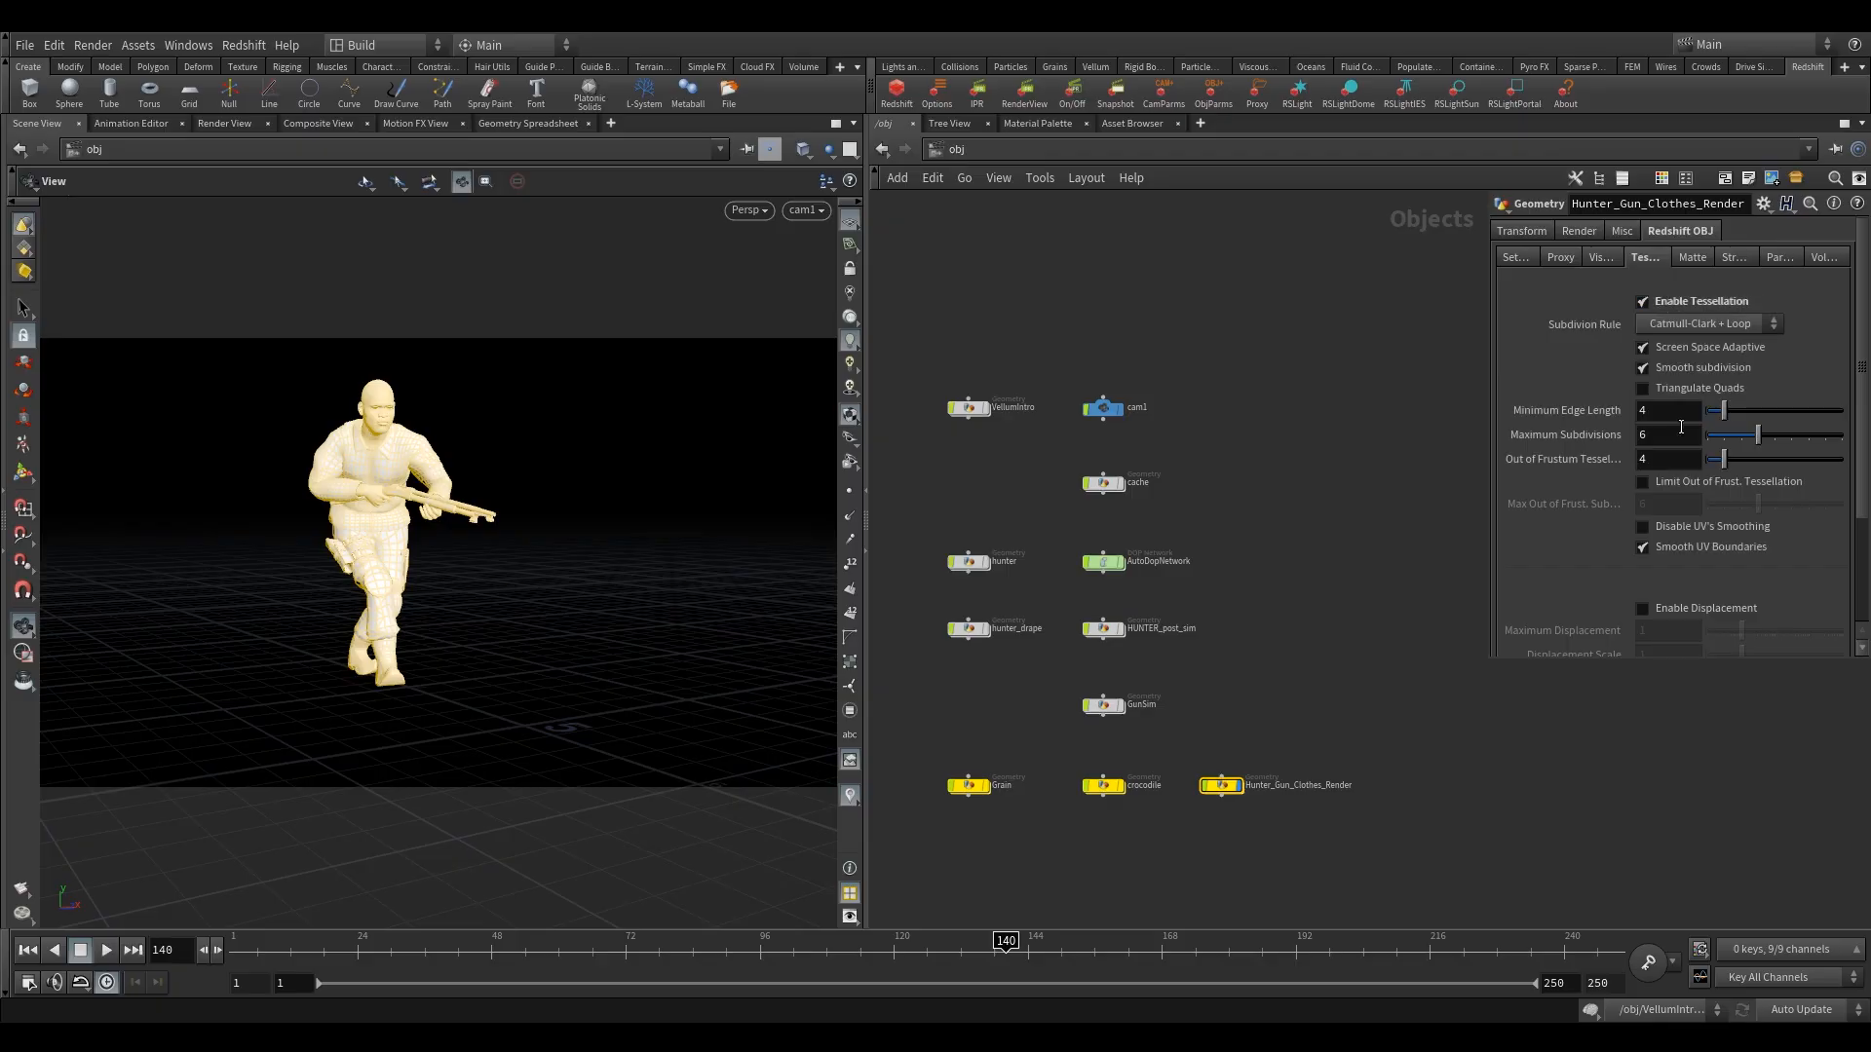
click(1678, 609)
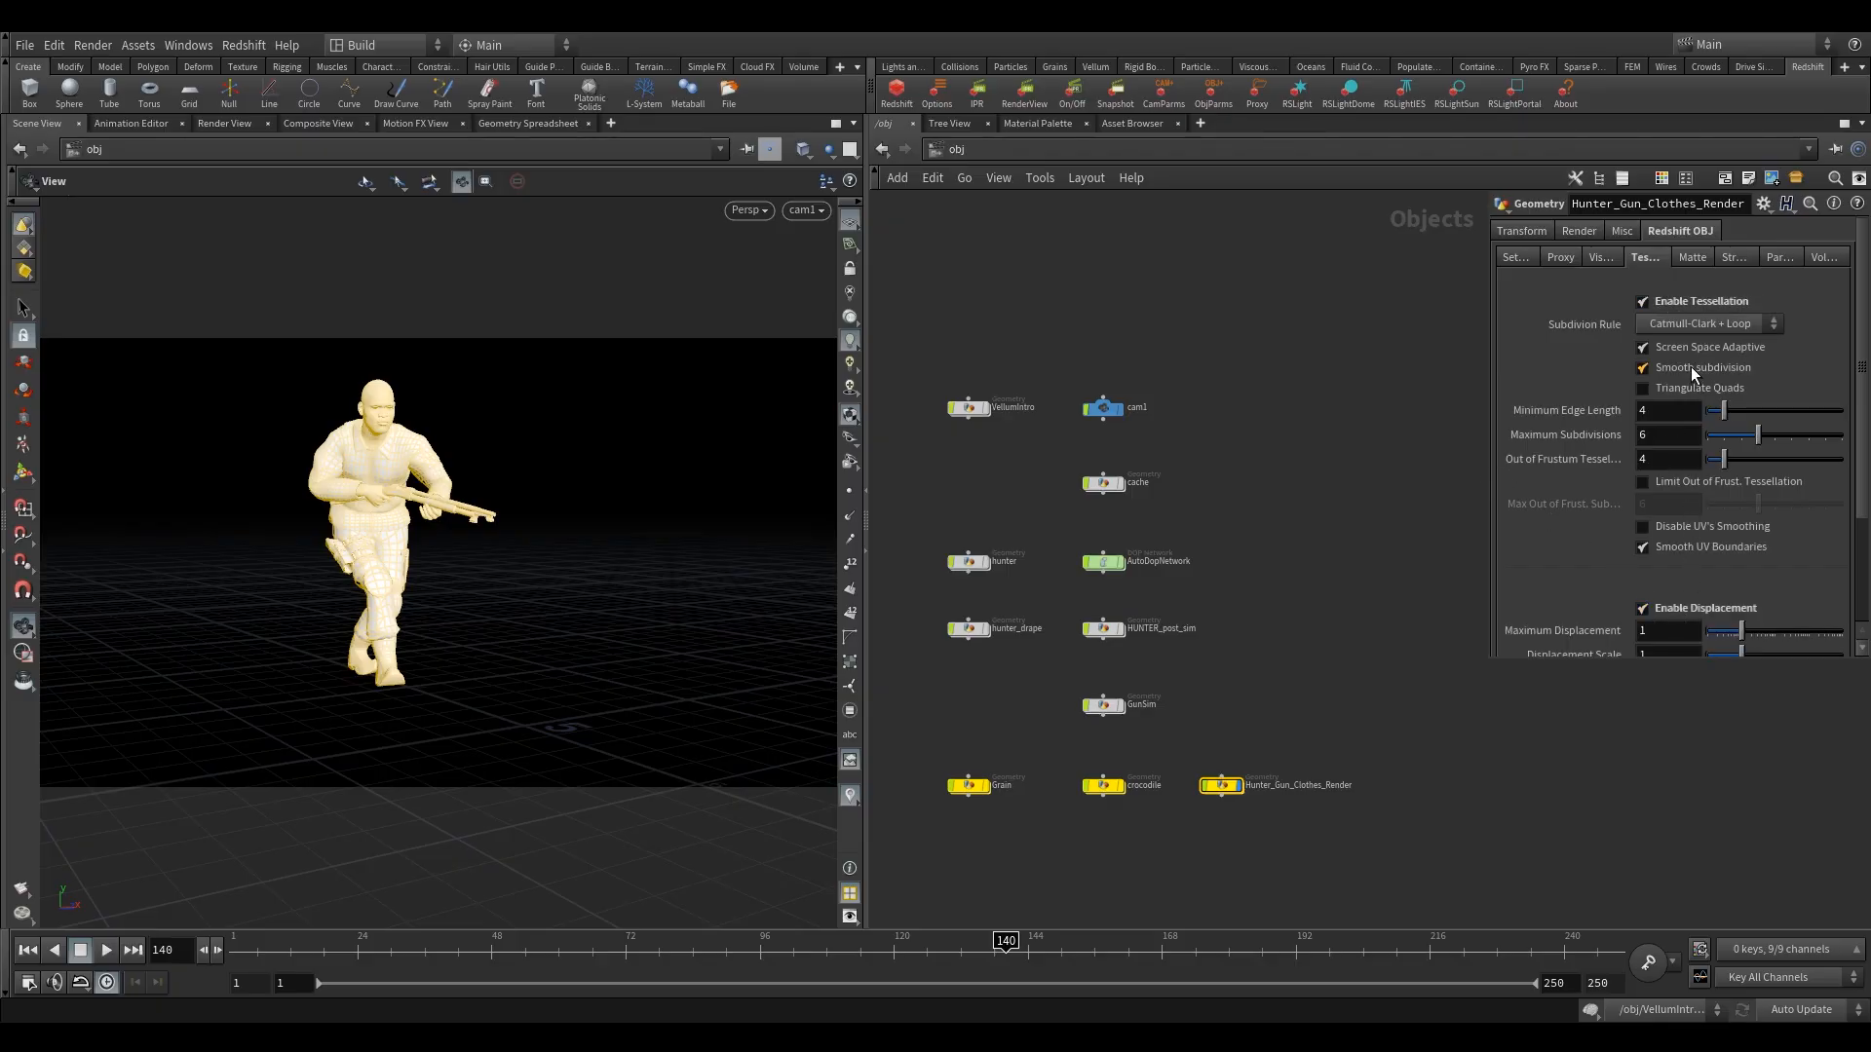
click(1642, 369)
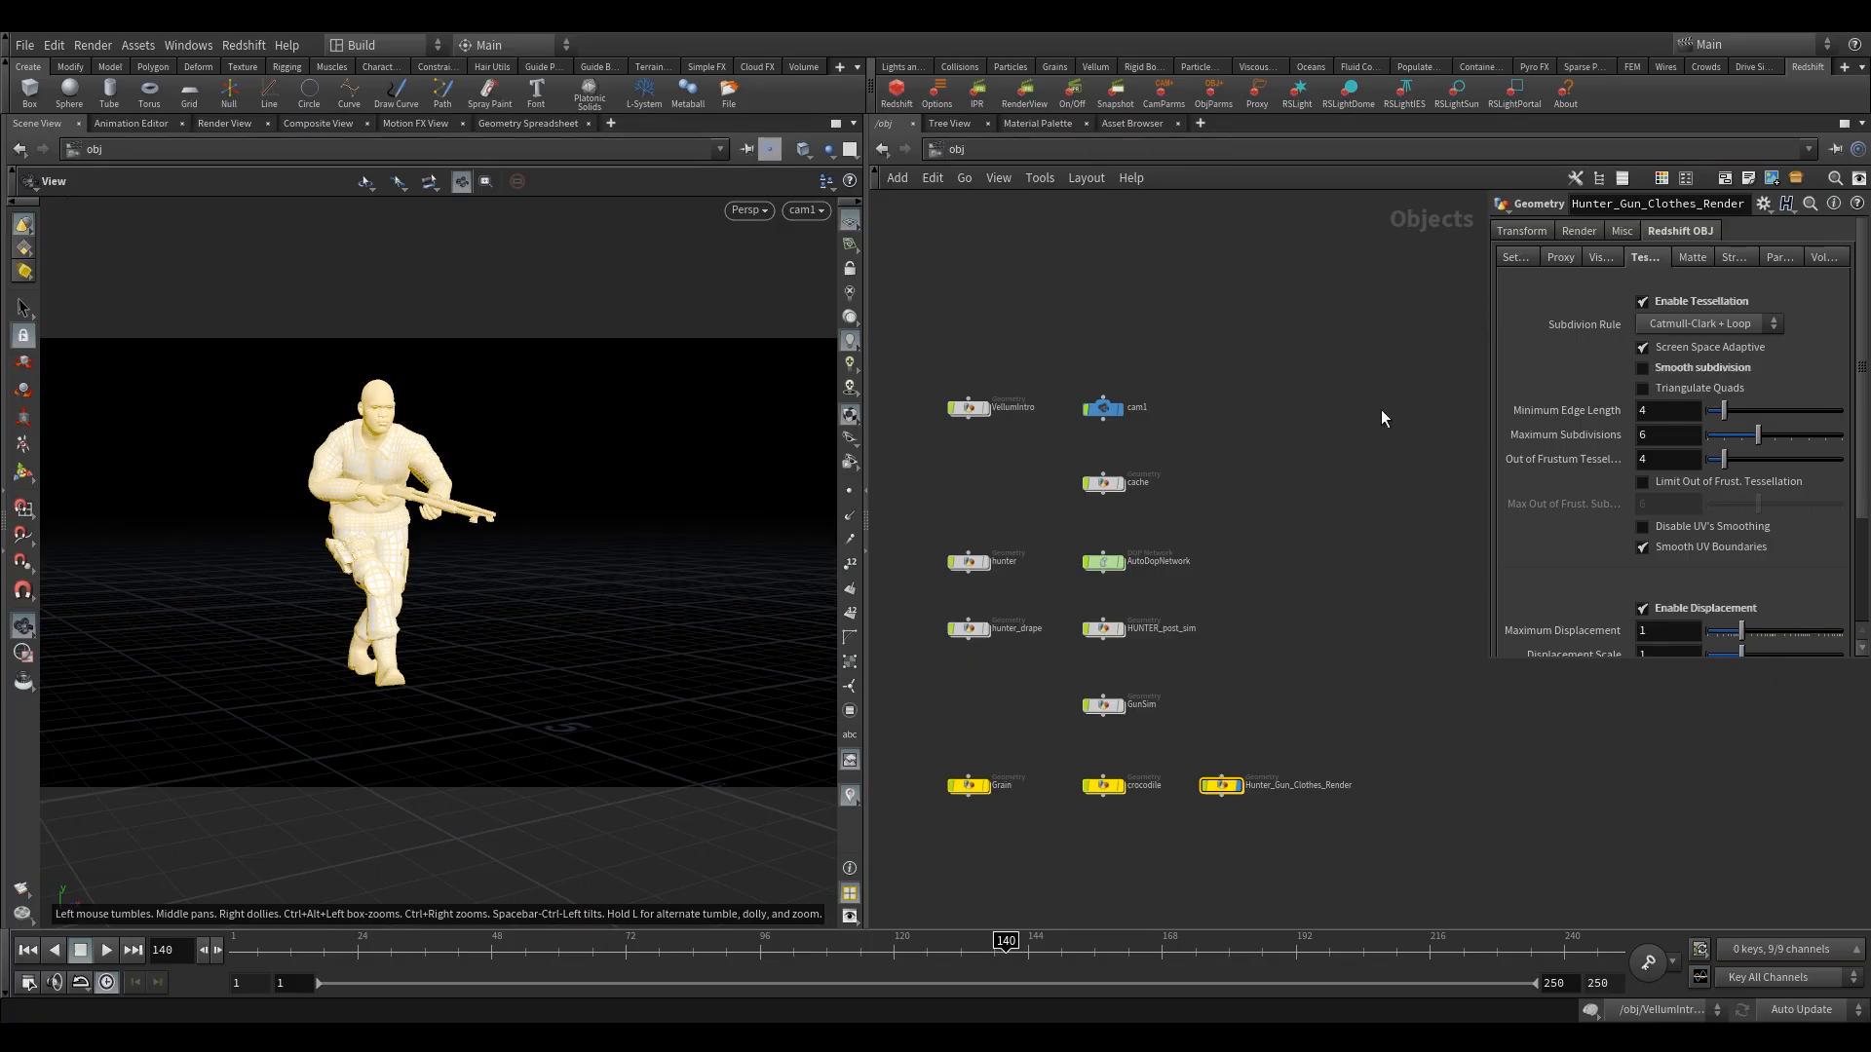
click(1644, 369)
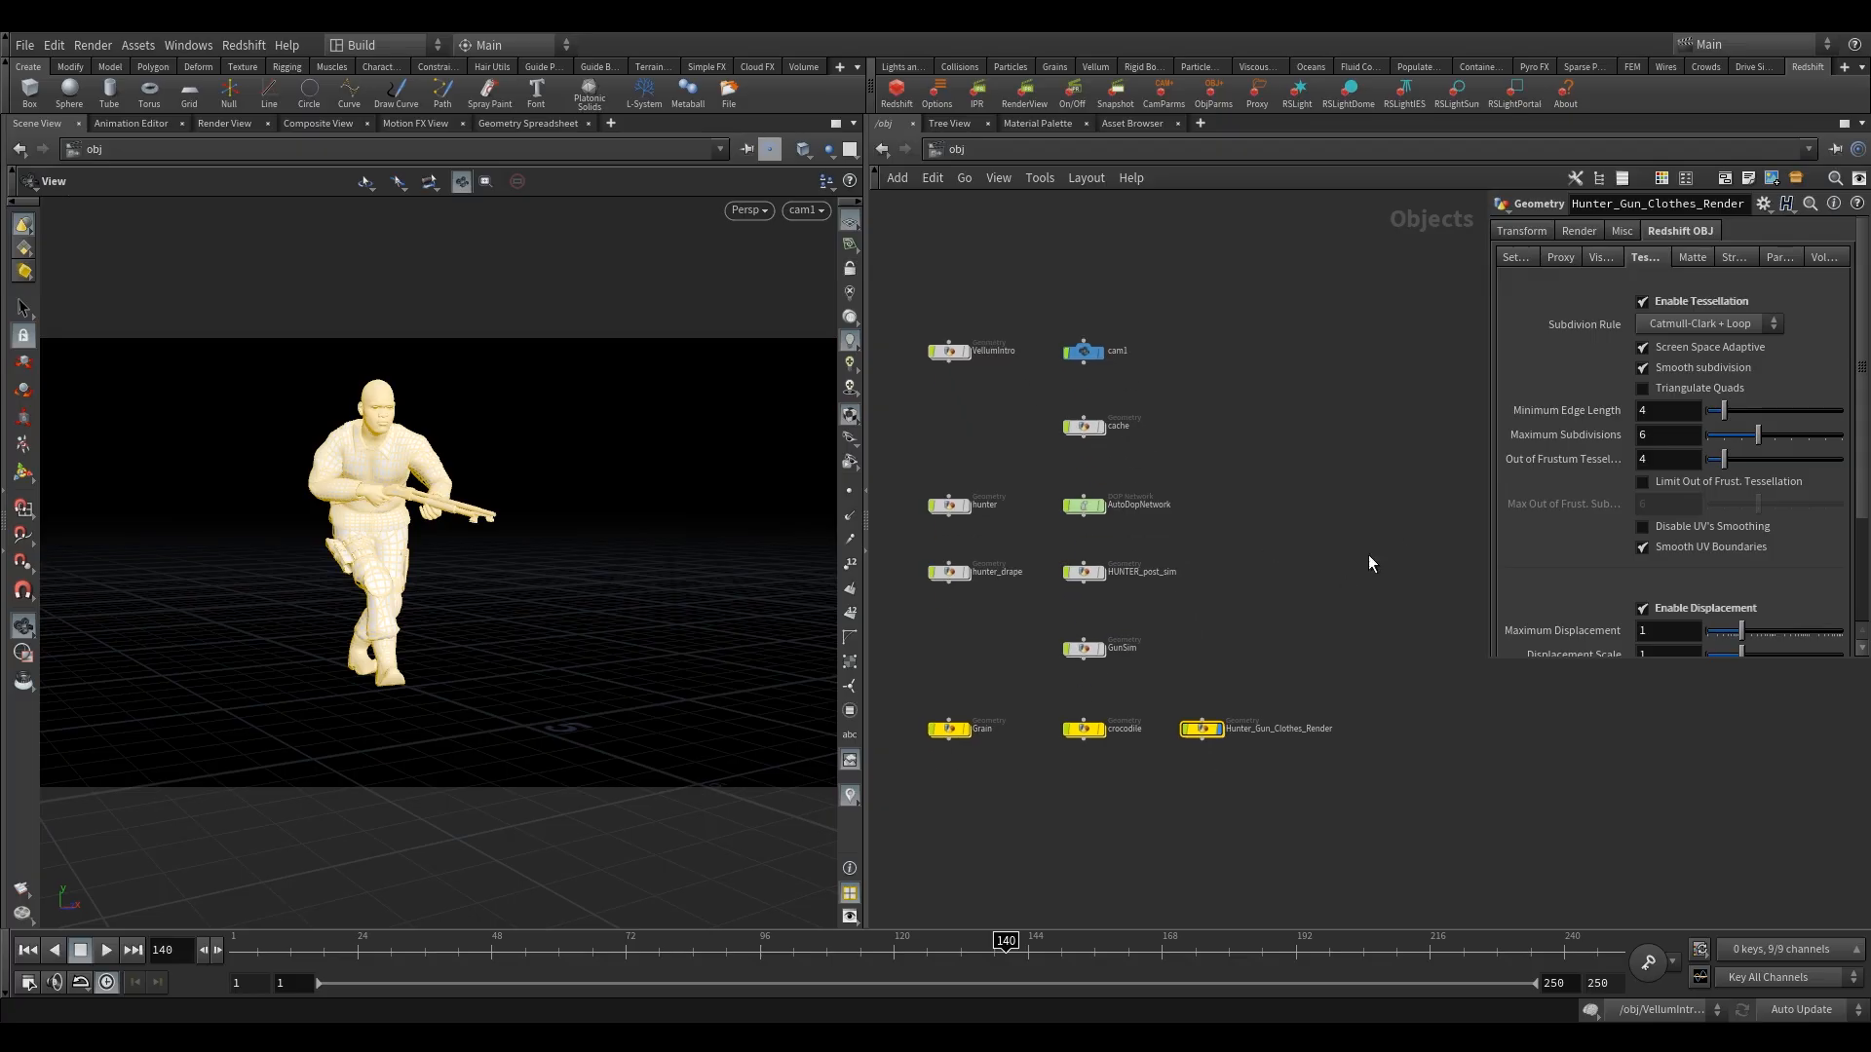
Set the Displacement Scale of Hunter_Gun_Clothes_Render to .02.
scroll(1699, 541, down, 3)
click(1672, 580)
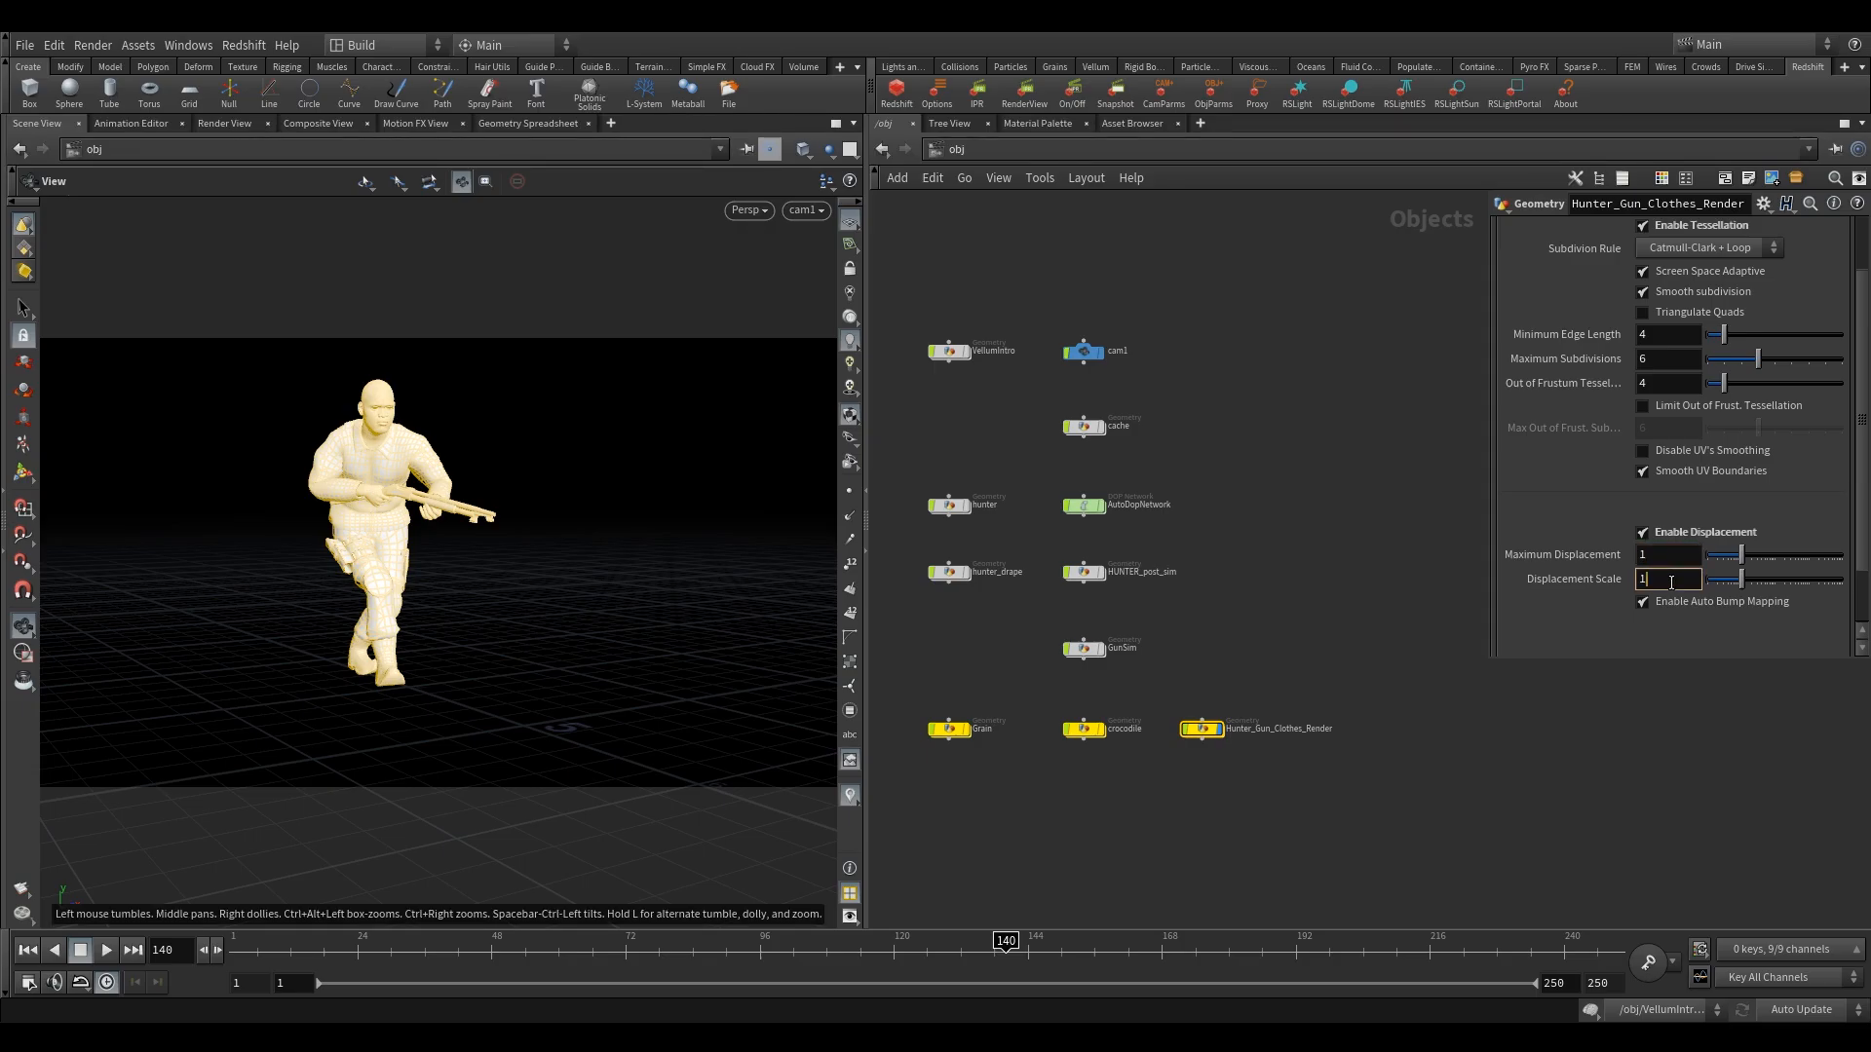
text(.02)
key(Return)
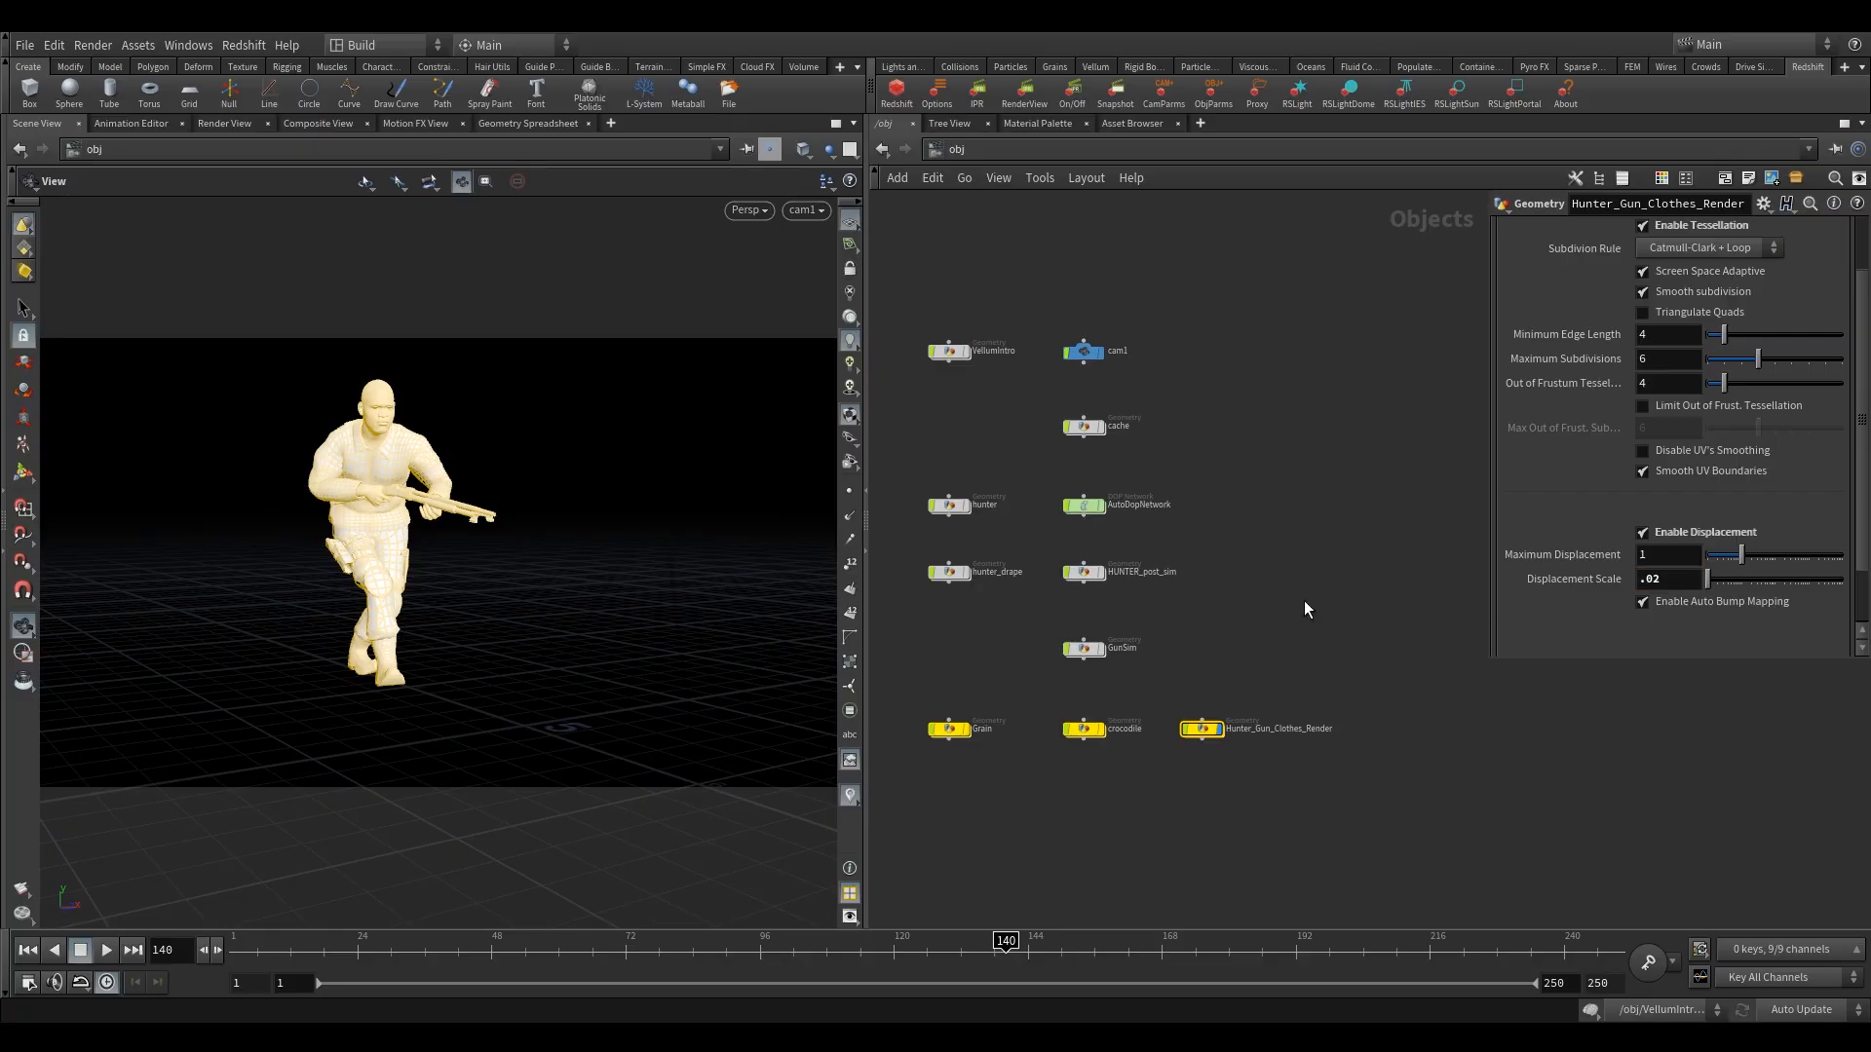
Preview the hunter in a Redshift IPR render, turn off Smooth subdivision, and close the preview.
drag(1267, 634, 1194, 753)
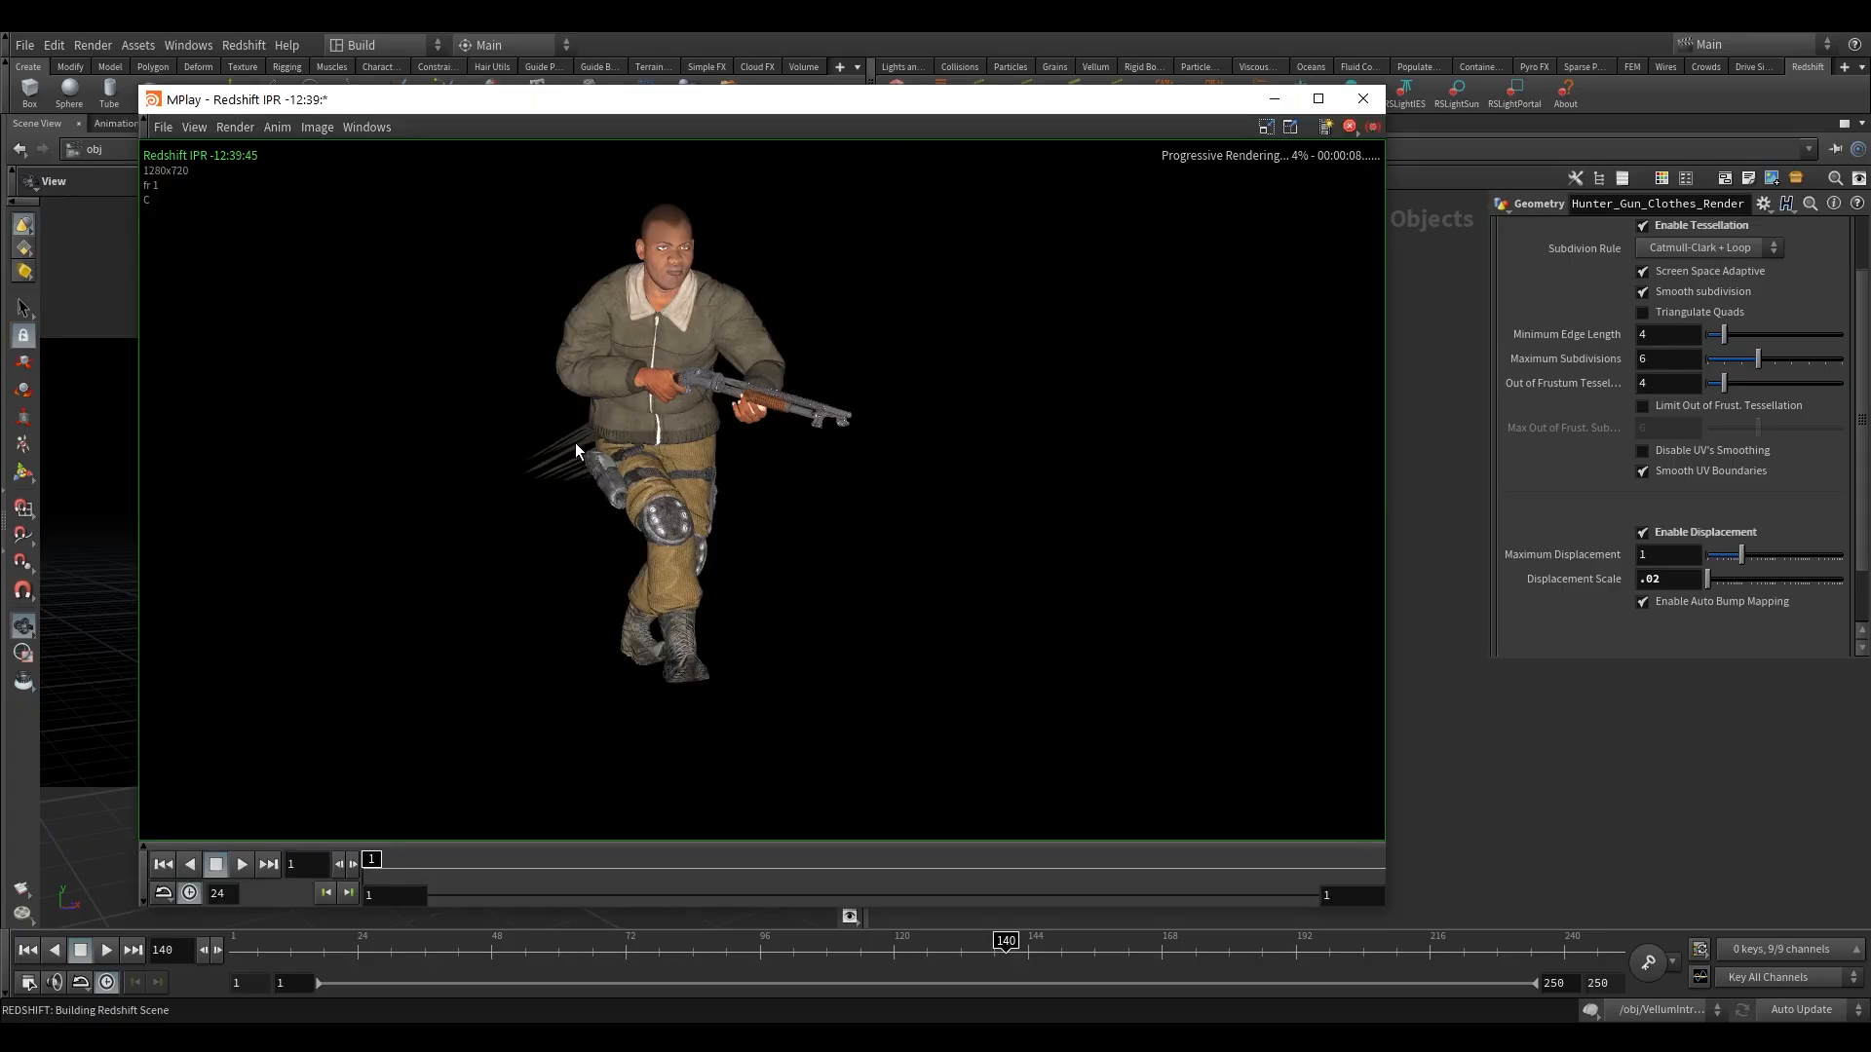
click(1664, 291)
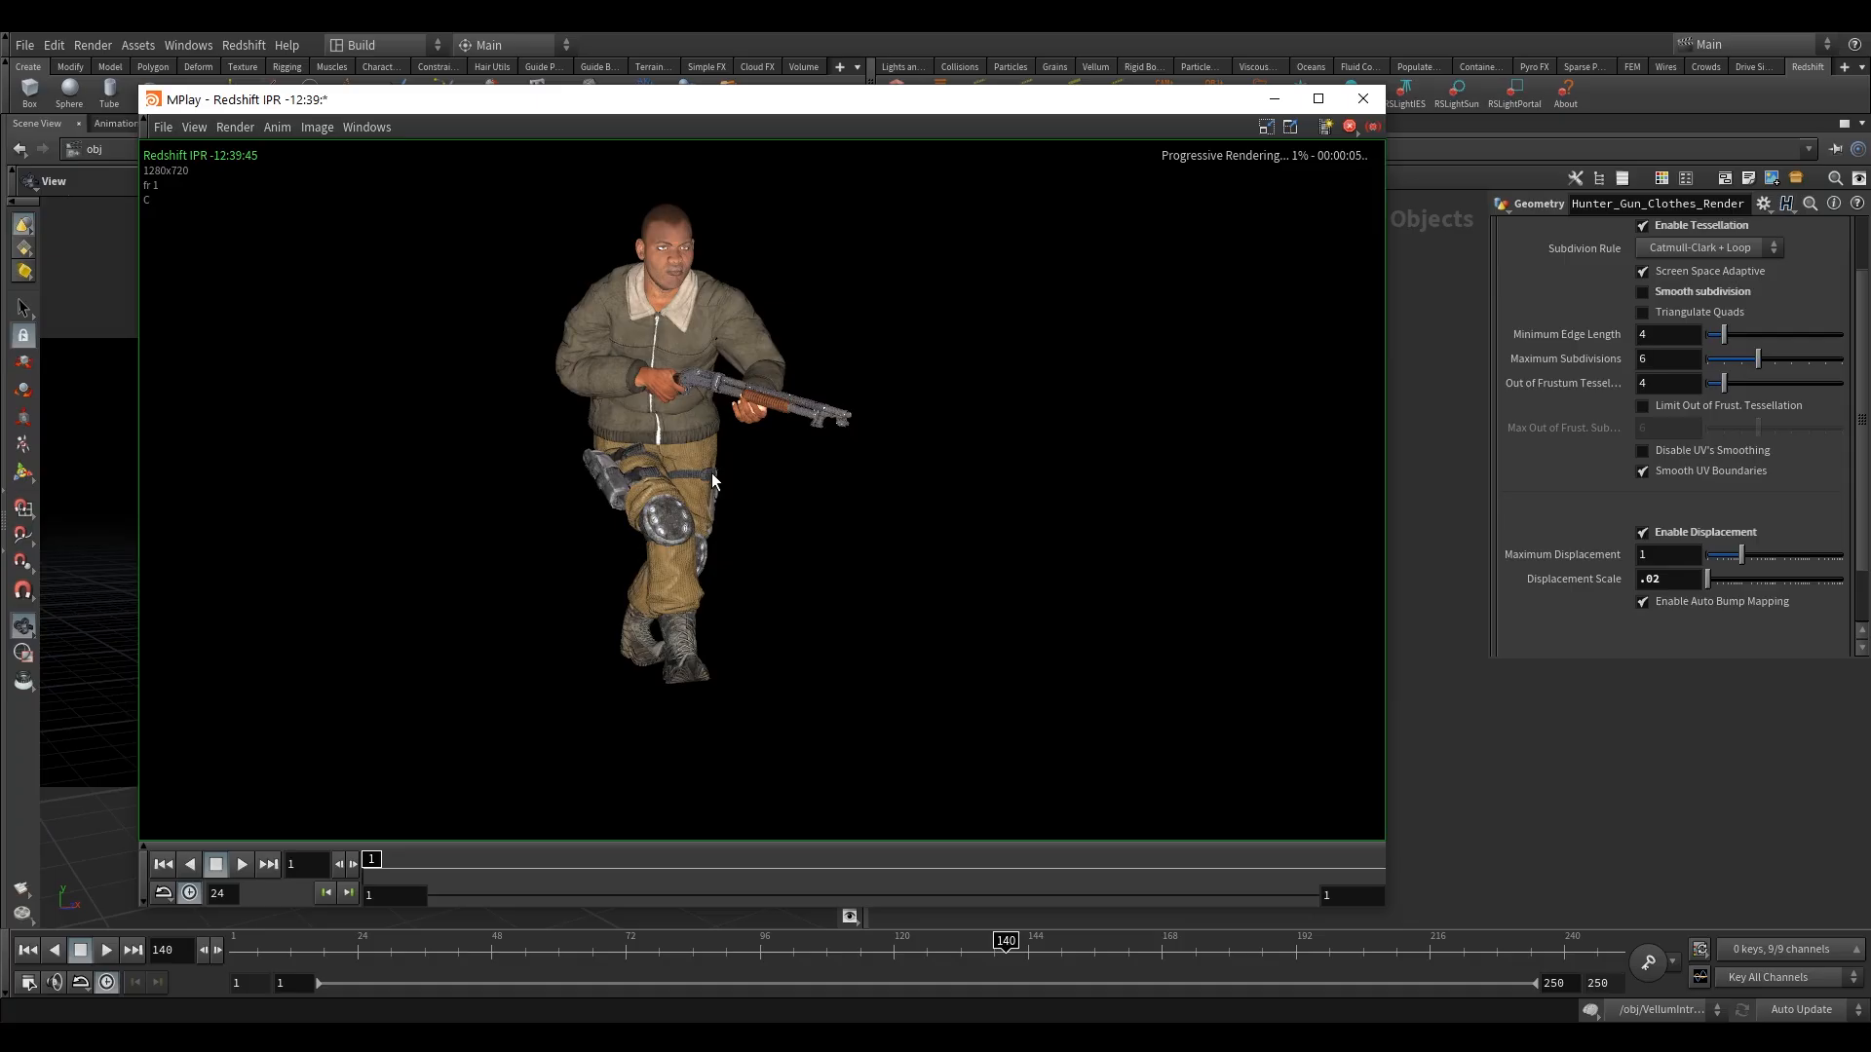
click(1360, 102)
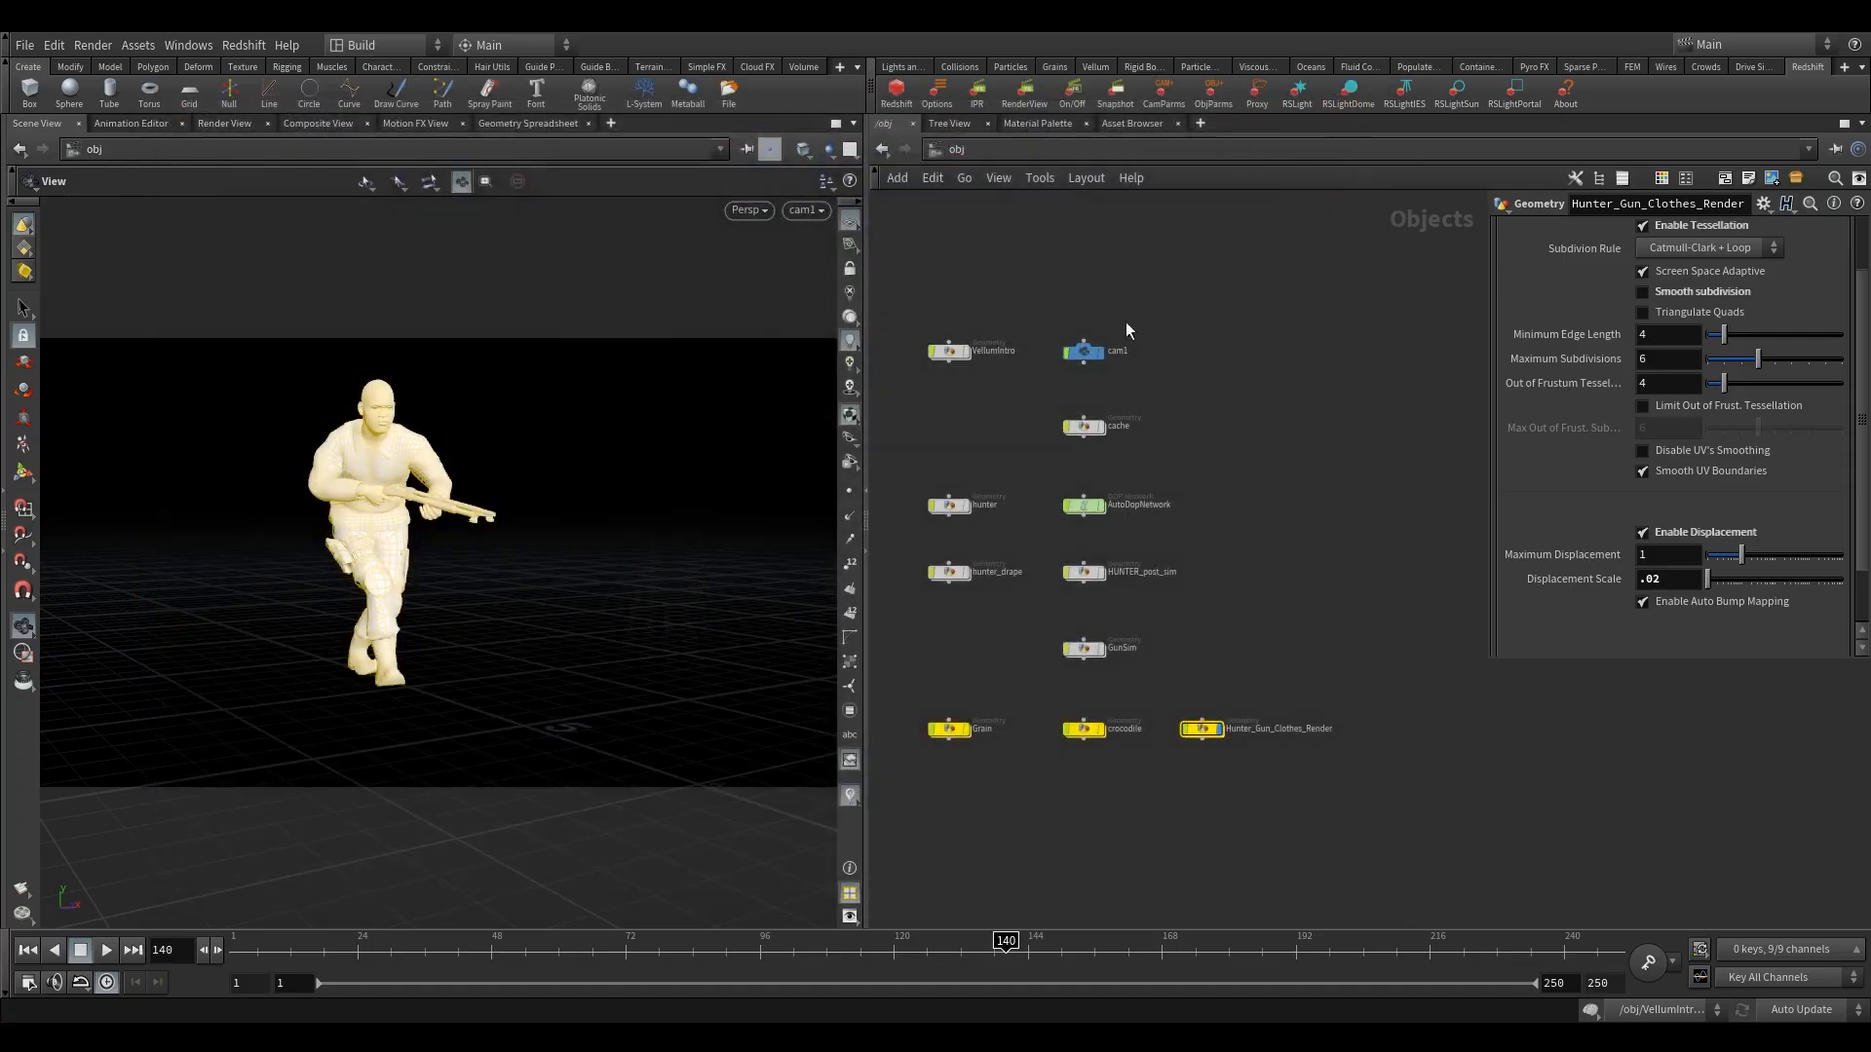
View the animation at frame 160, deselect the Hunter_Gun_Clothes_Render object, and go to frame 144.
click(1117, 957)
click(1288, 400)
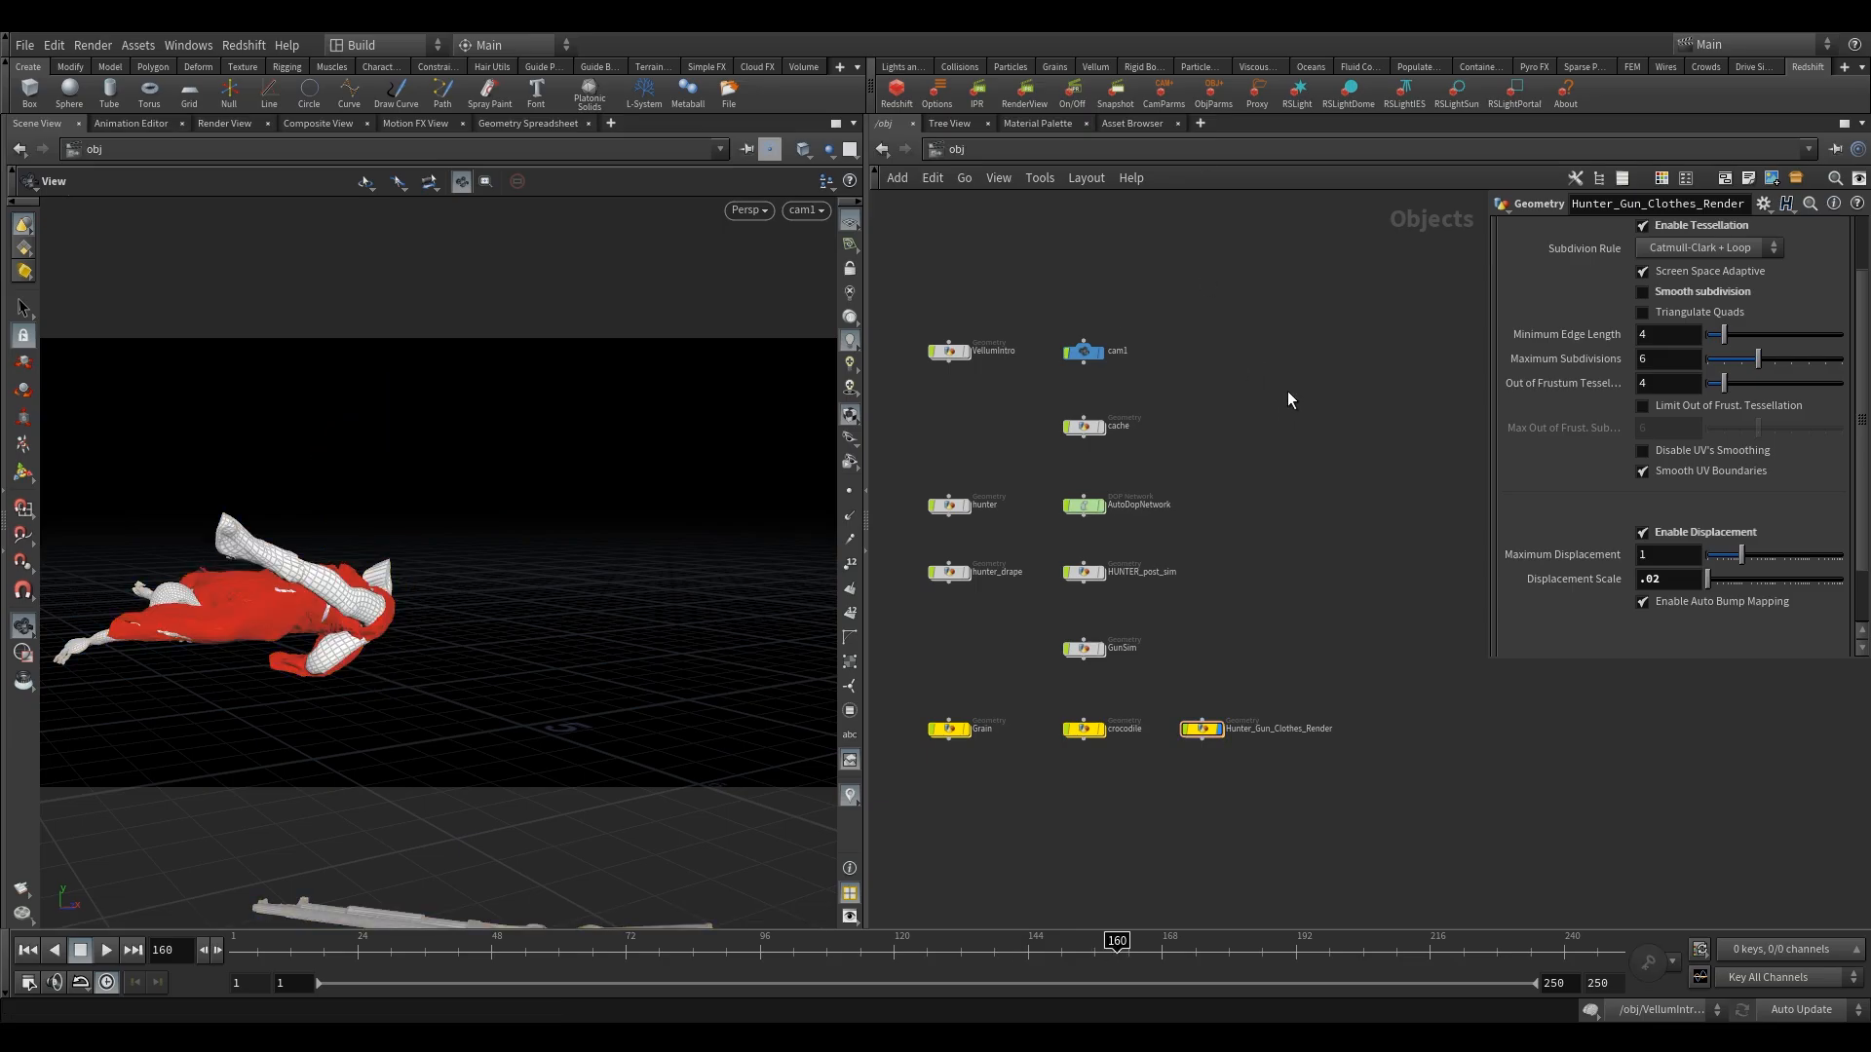
click(1028, 952)
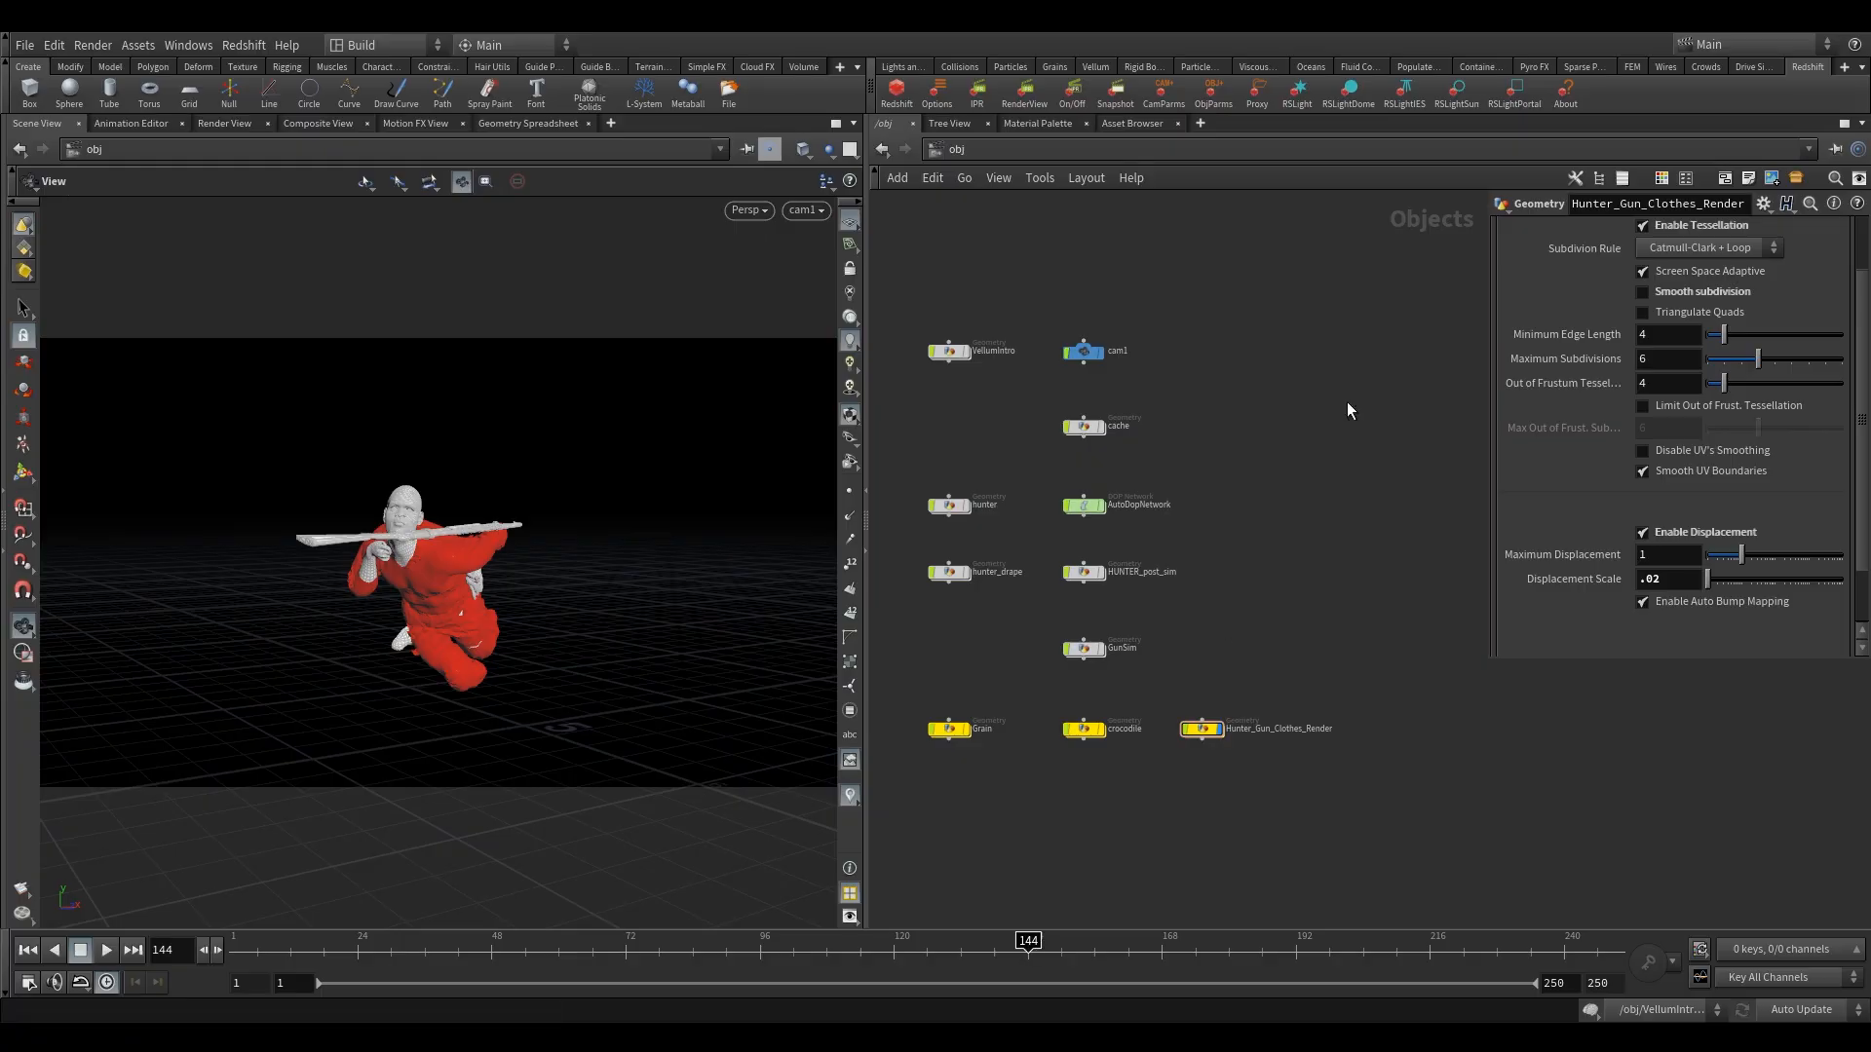